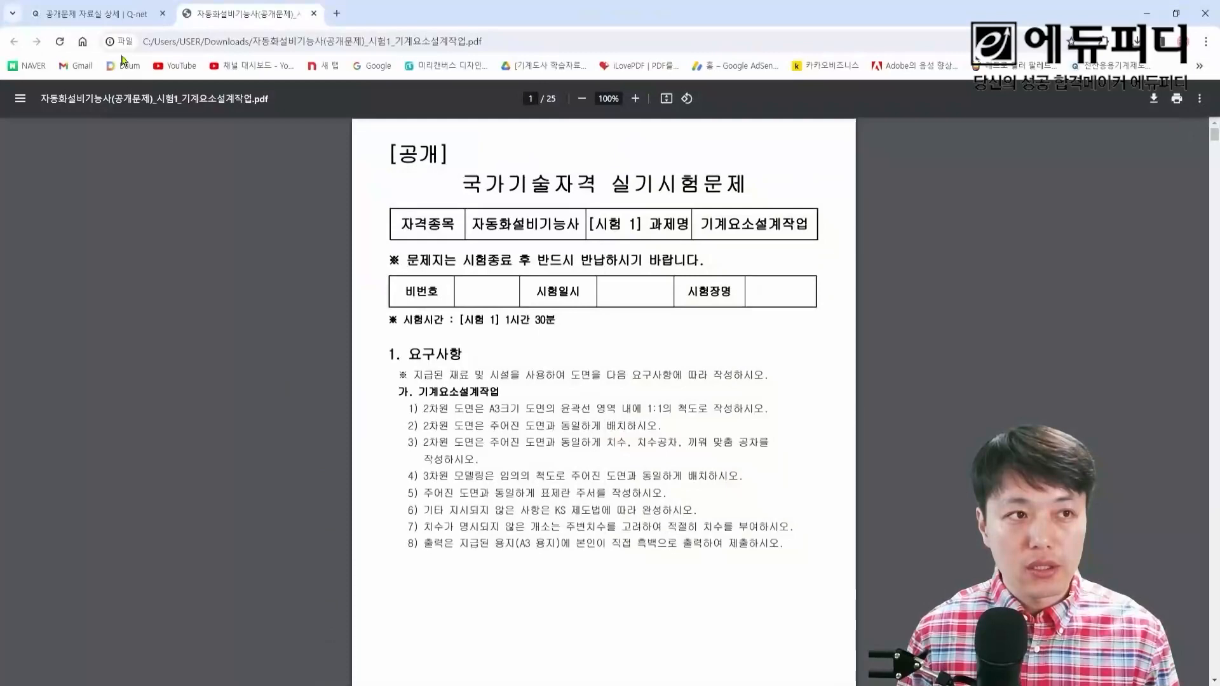
Step: Review the published exam PDF 자동화설비기능사(공개문제)_시험1_기계요소설계작업.pdf, from its requirements through the first two isometric part drawings
left_click(115, 22)
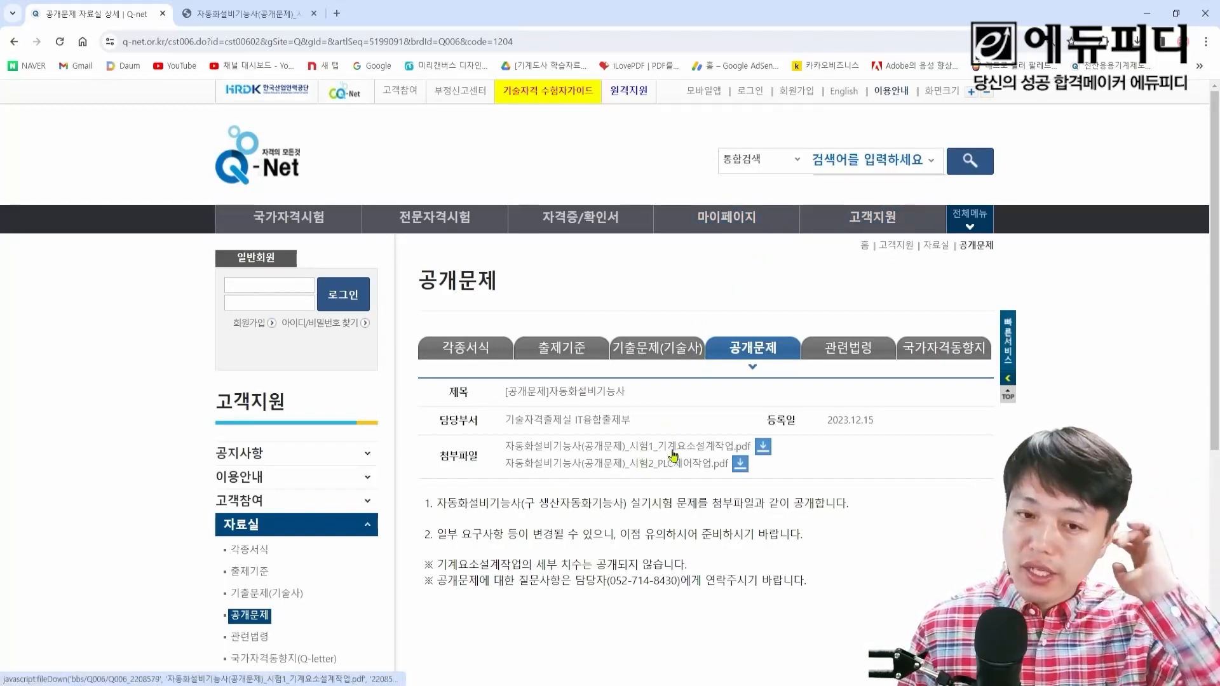
left_click(290, 24)
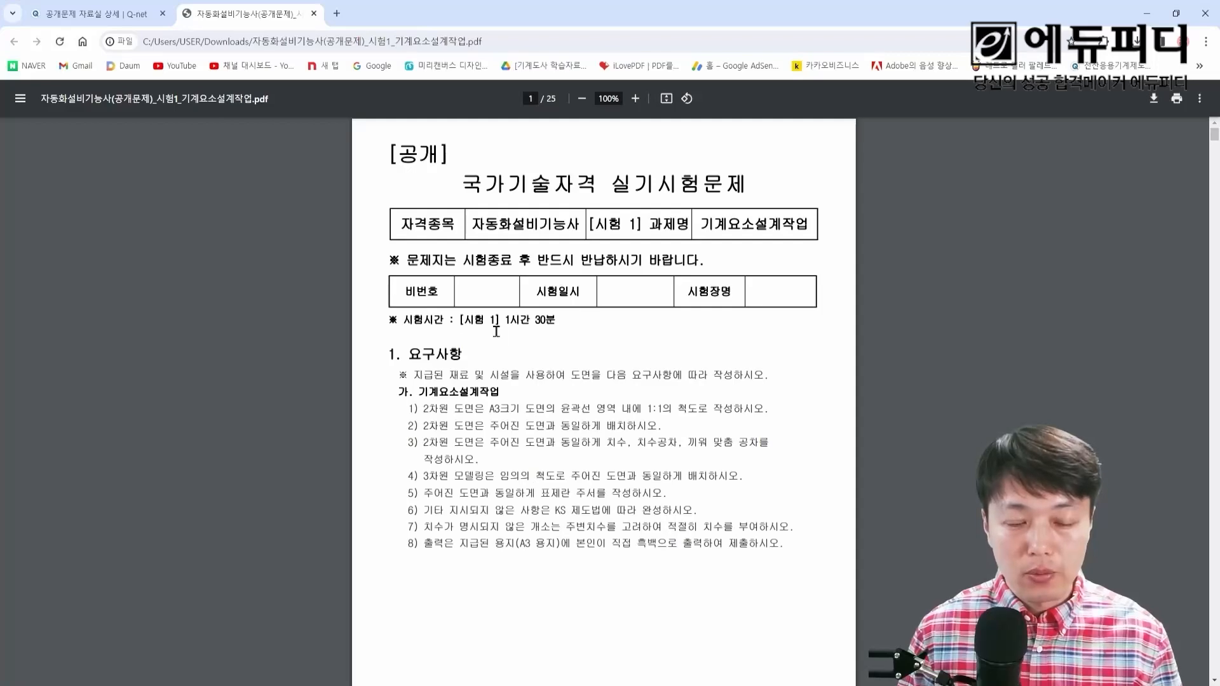
scroll(496, 331, "down", 20)
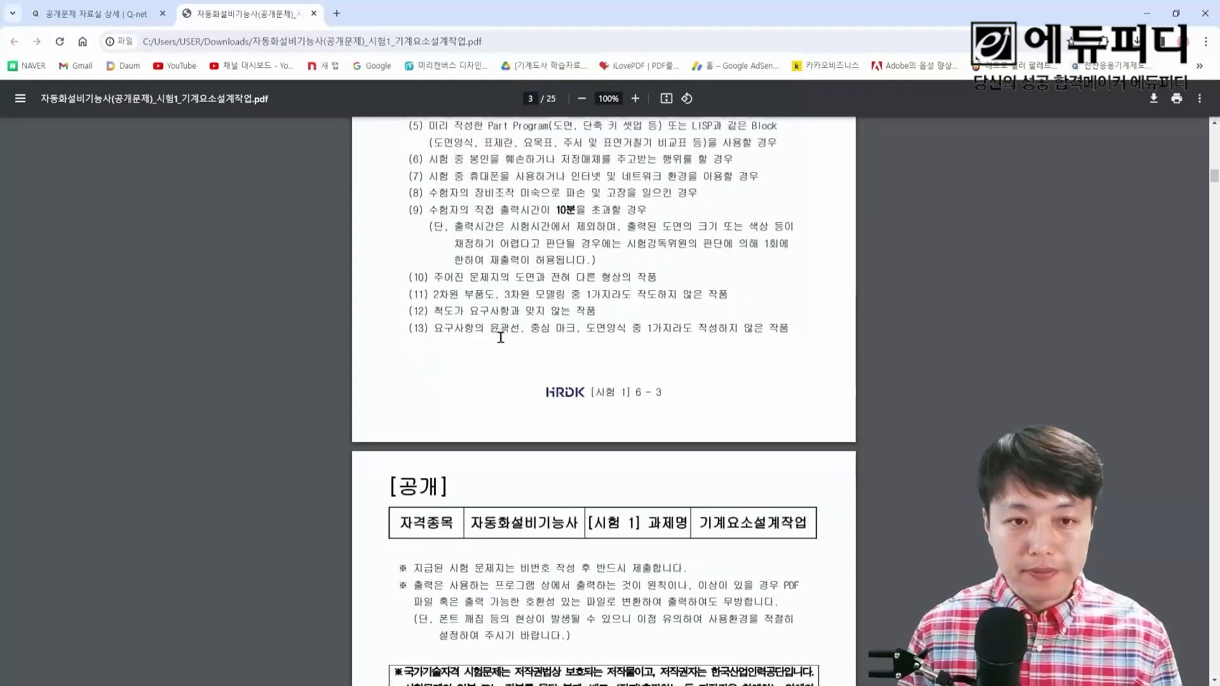
scroll(501, 338, "down", 20)
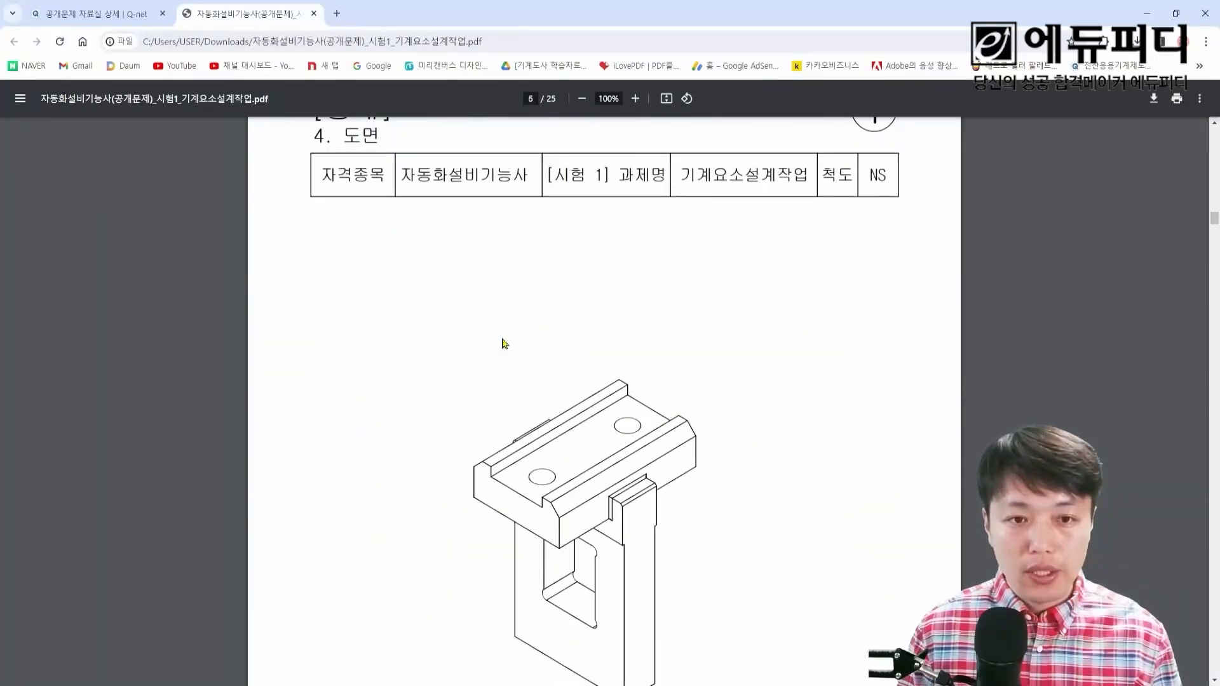
scroll(504, 343, "down", 3)
scroll(512, 347, "up", 1)
scroll(626, 399, "down", 1)
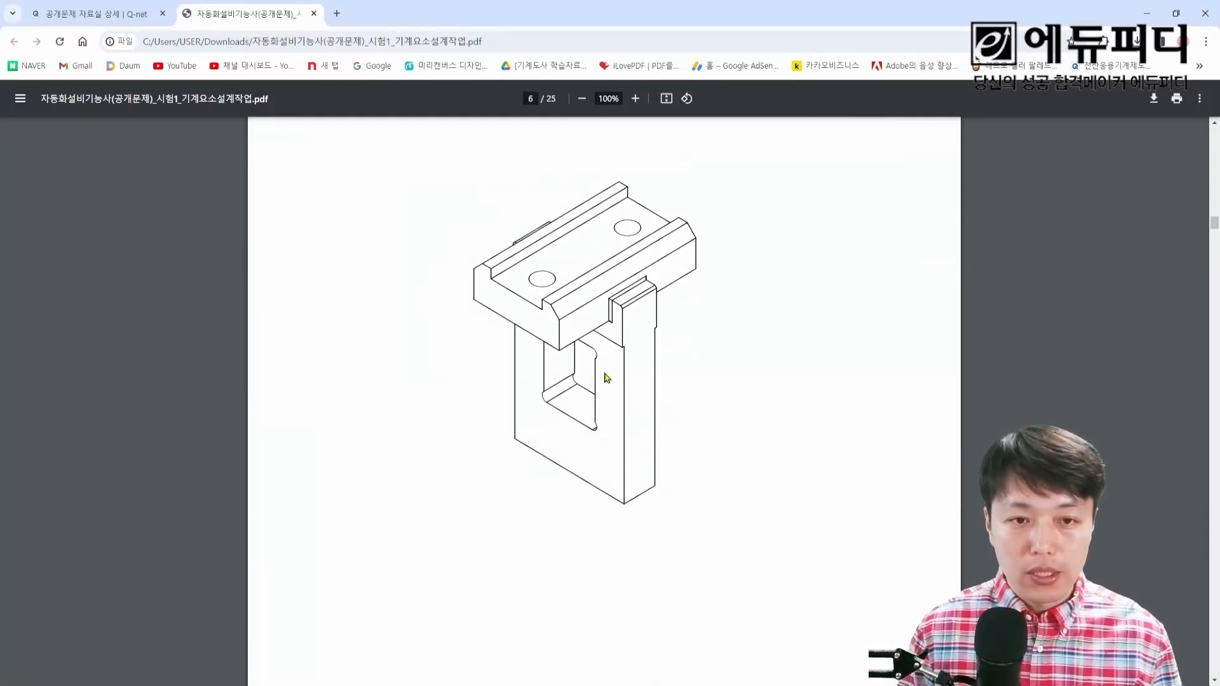
scroll(502, 371, "down", 8)
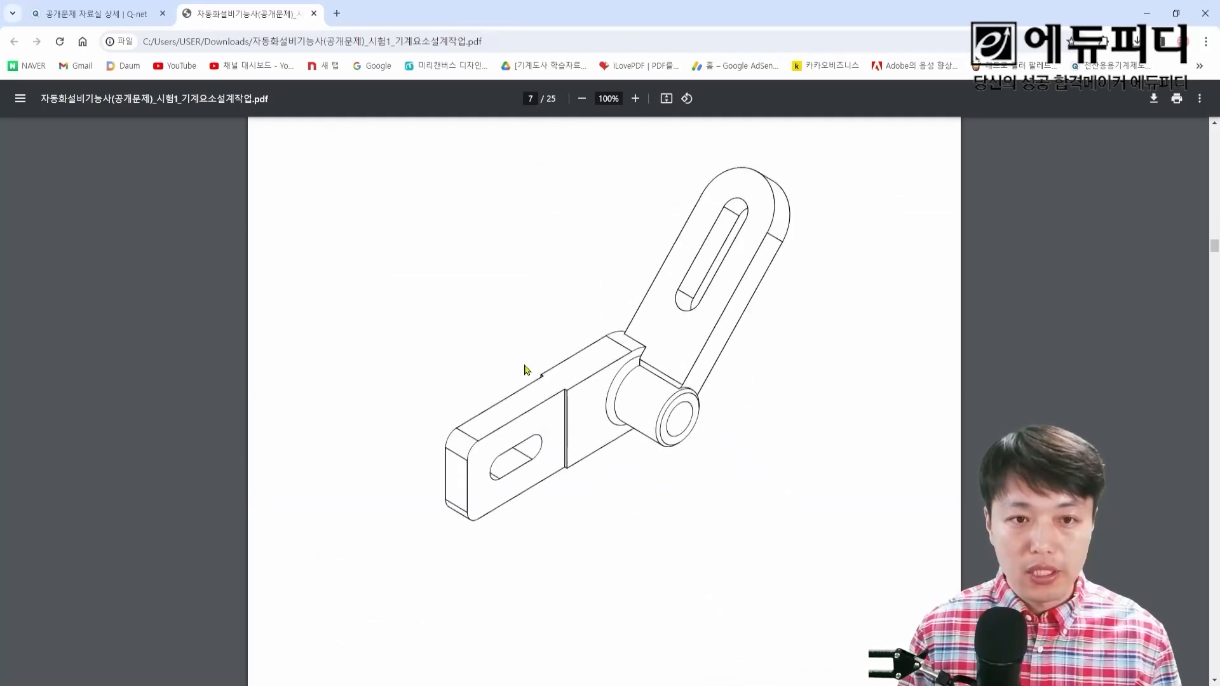
scroll(546, 367, "down", 8)
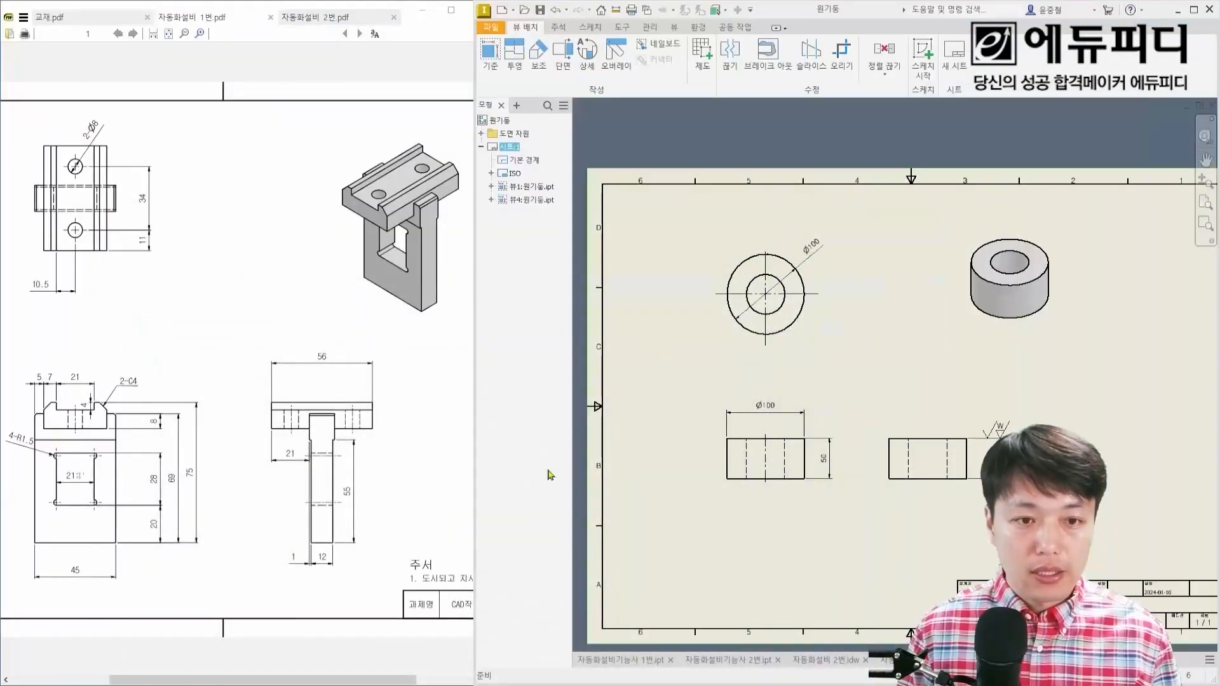
Step: Look over the 자동화설비 2번.pdf reference drawing and the views on the cylinder drawing sheet
left_click(321, 23)
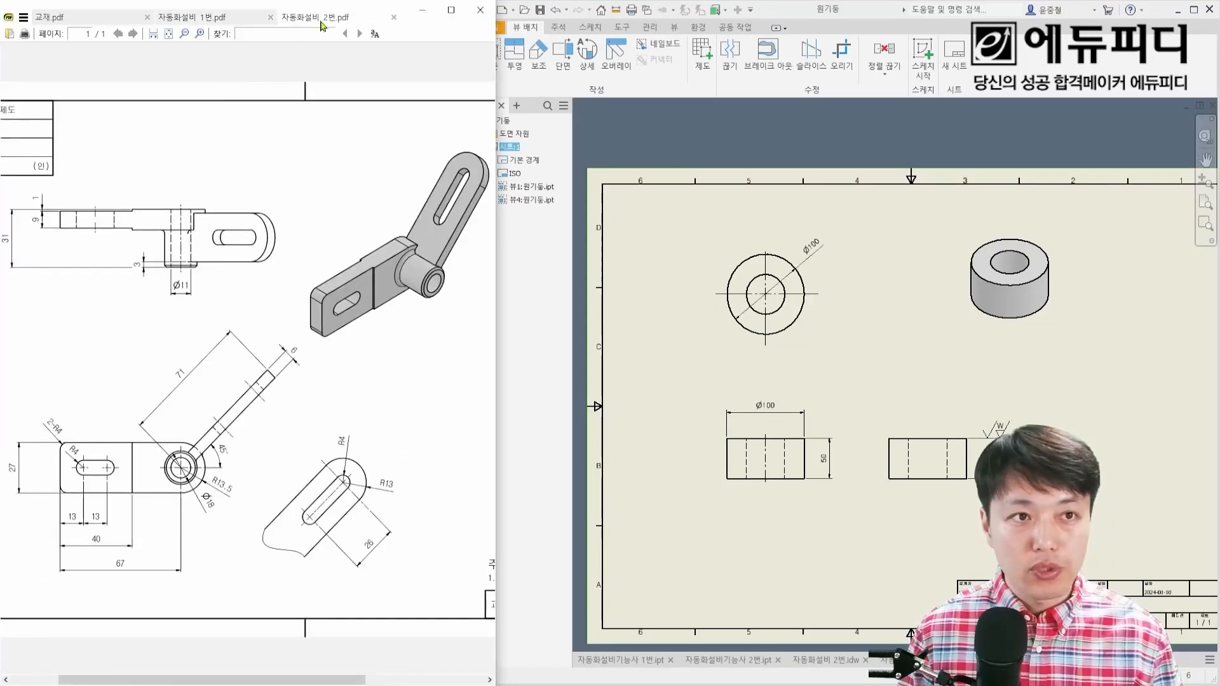
left_click(321, 23)
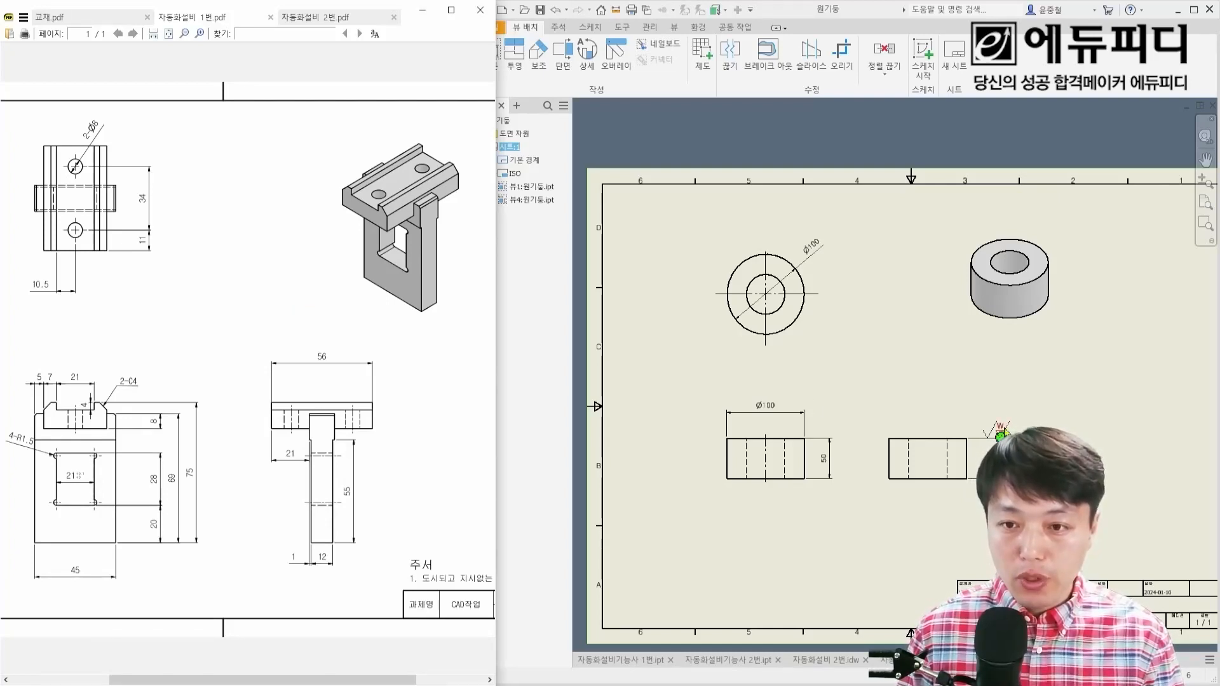
scroll(1003, 433, "up", 3)
scroll(1002, 435, "down", 2)
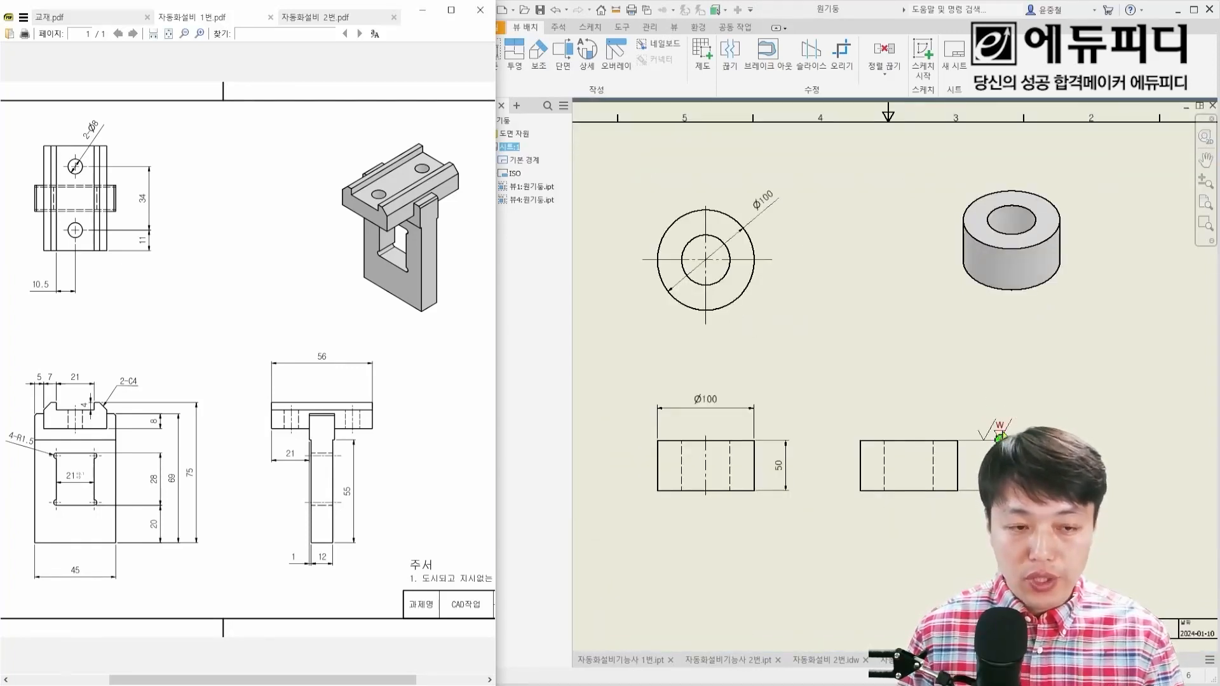
left_click(763, 388)
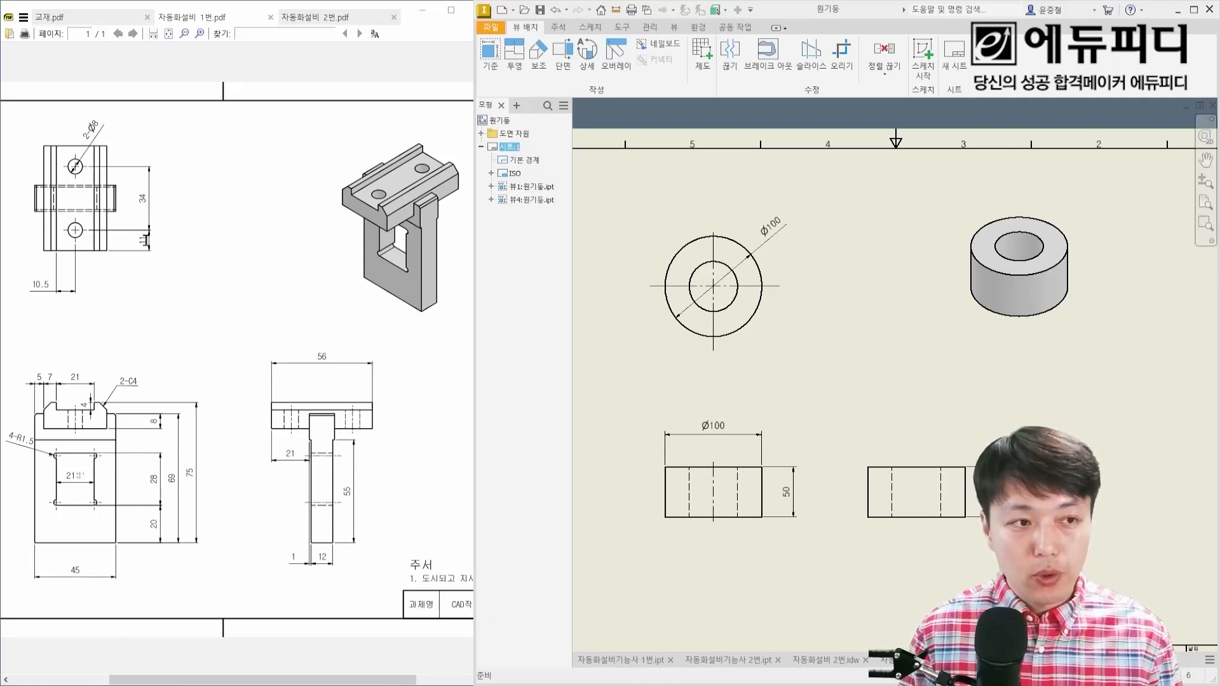
mouse_move(19, 139)
left_mouse_down()
mouse_move(353, 574)
mouse_move(451, 605)
left_mouse_up()
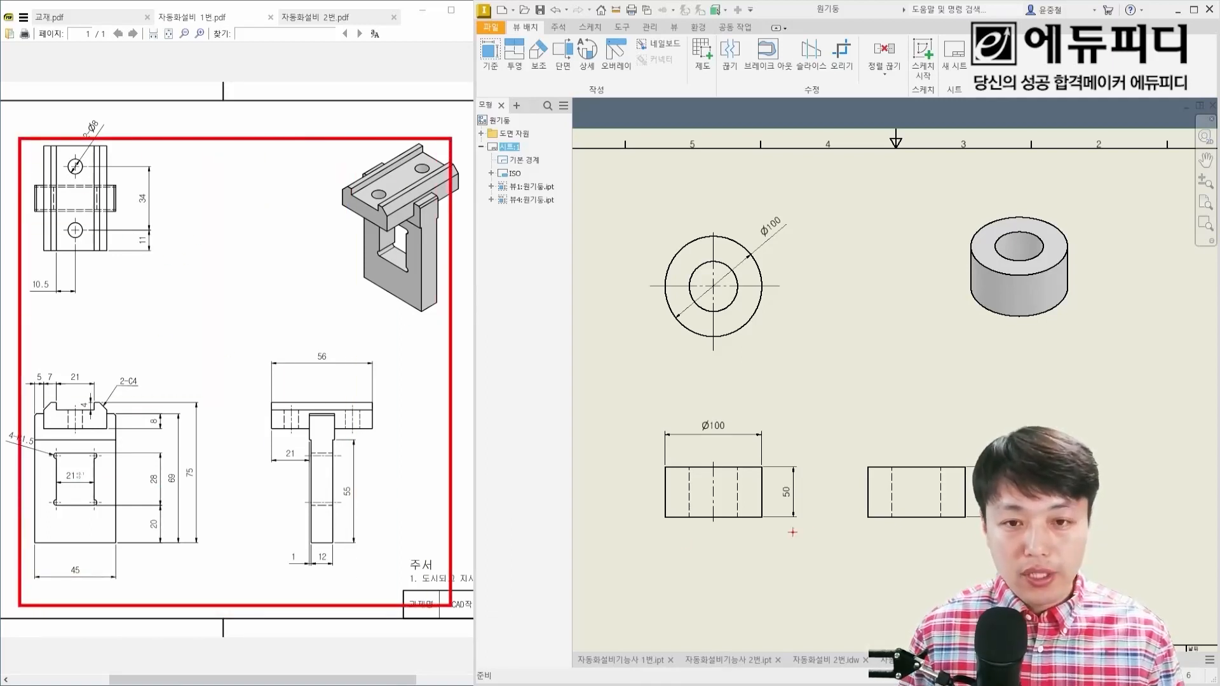
left_click_drag(638, 201, 1117, 560)
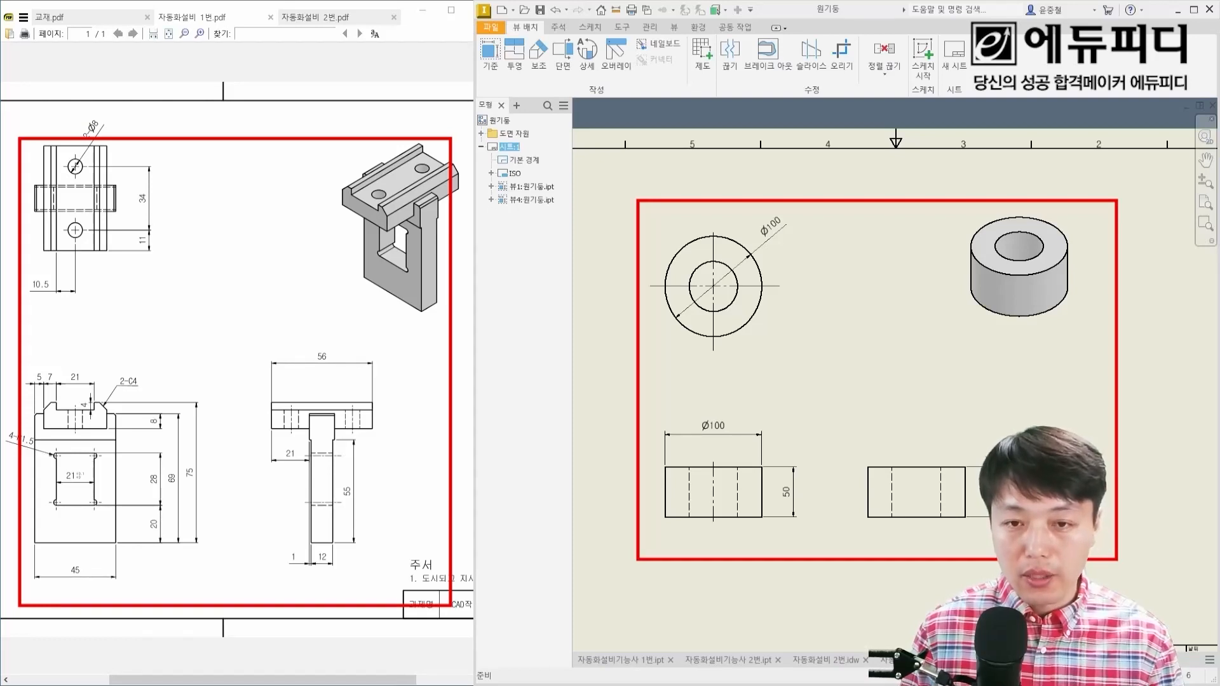
key("Escape")
Step: Examine the finished part 자동화설비기능사 1번.ipt and the views and dimensions on its 자동화설비 1번 drawing sheet
scroll(1080, 562, "down", 1)
left_click(638, 660)
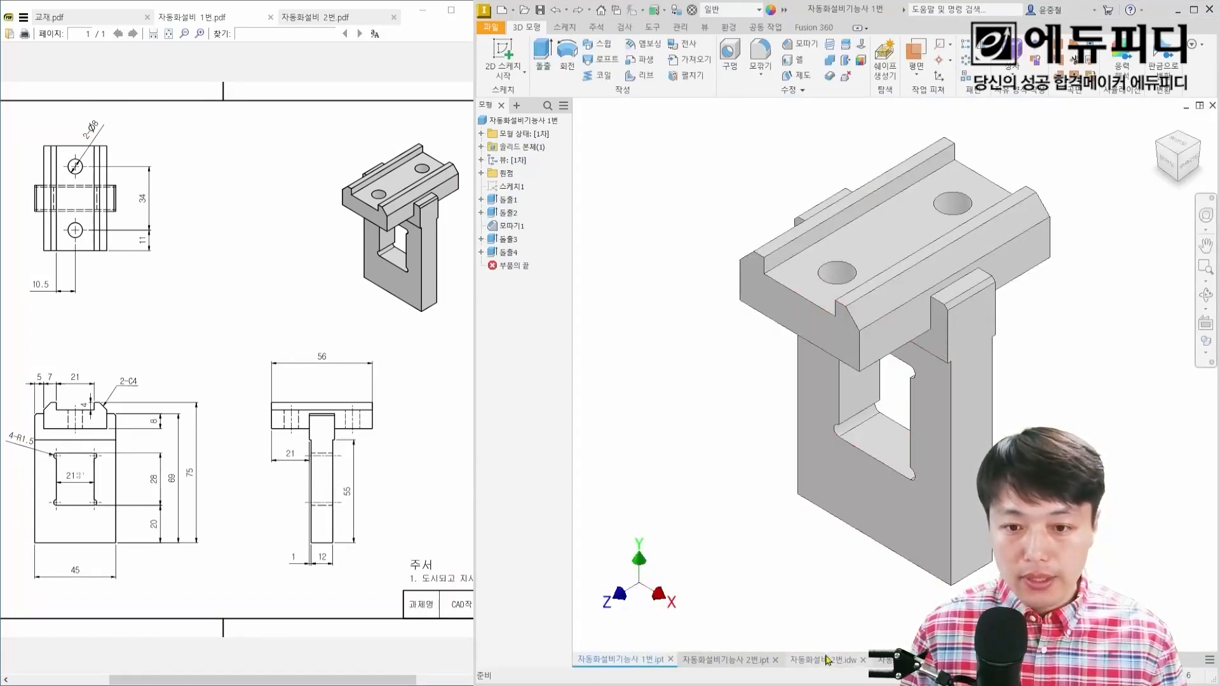
left_click(905, 660)
scroll(774, 348, "down", 2)
middle_click_drag(773, 348, 786, 400)
scroll(786, 400, "down", 2)
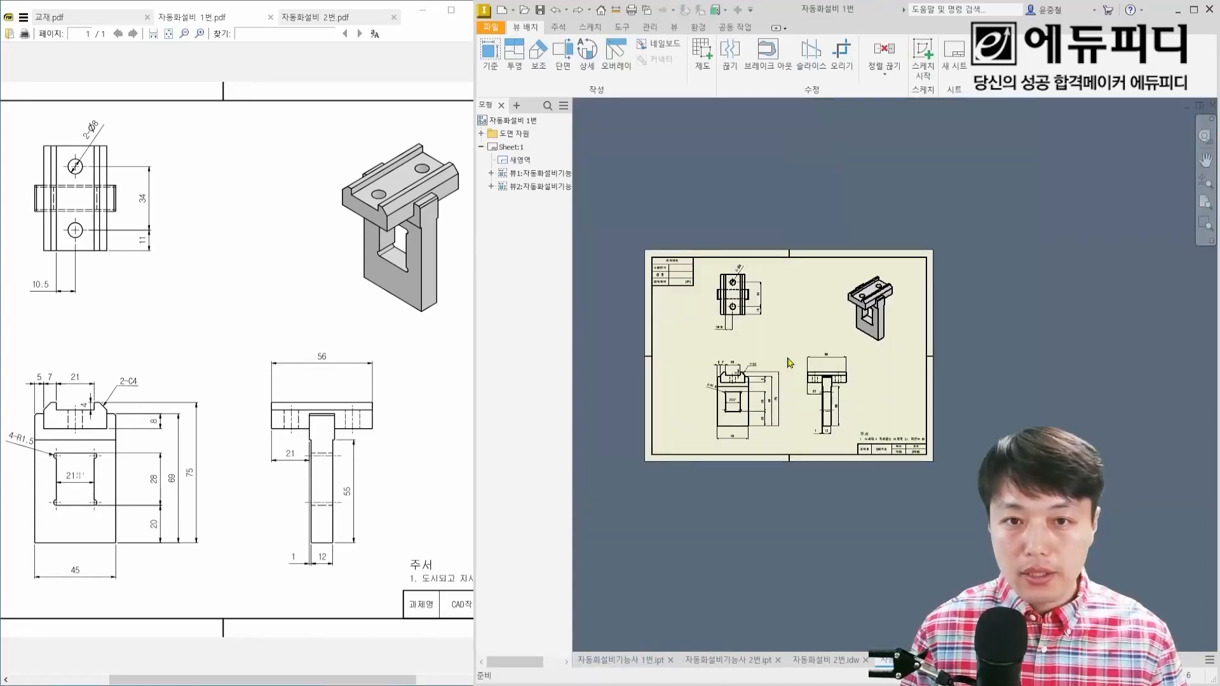
scroll(788, 356, "up", 4)
scroll(788, 351, "down", 1)
scroll(801, 350, "down", 3)
scroll(803, 349, "up", 2)
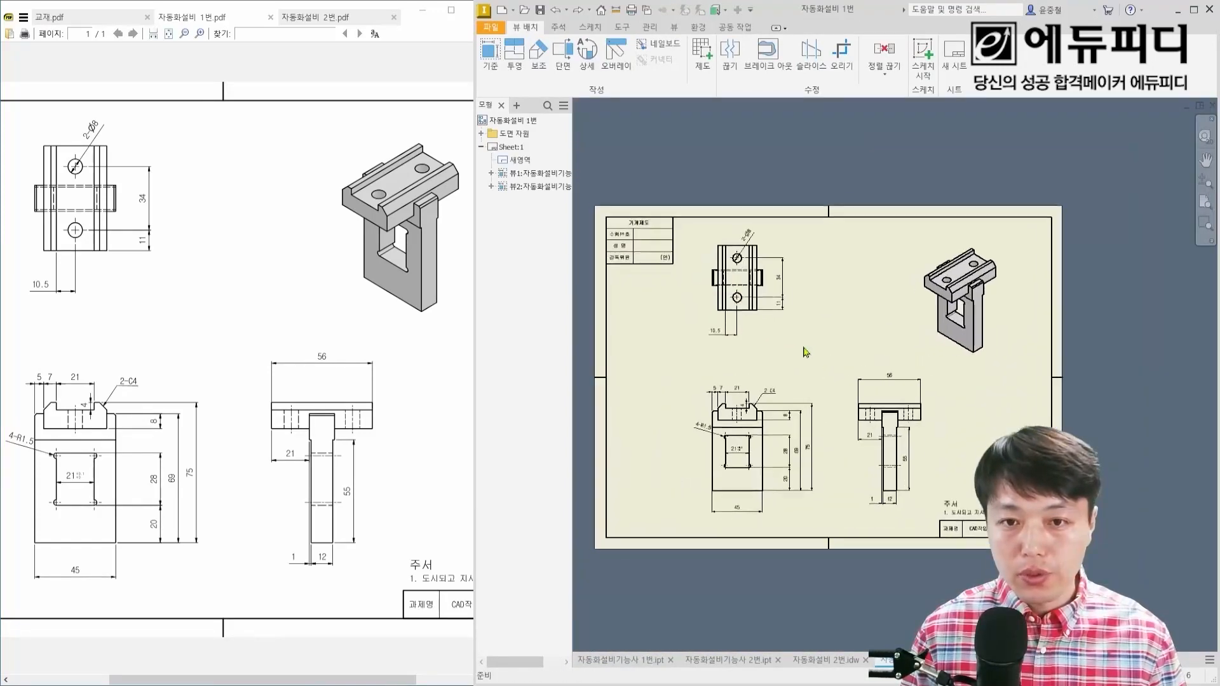
scroll(806, 352, "down", 2)
scroll(793, 328, "up", 2)
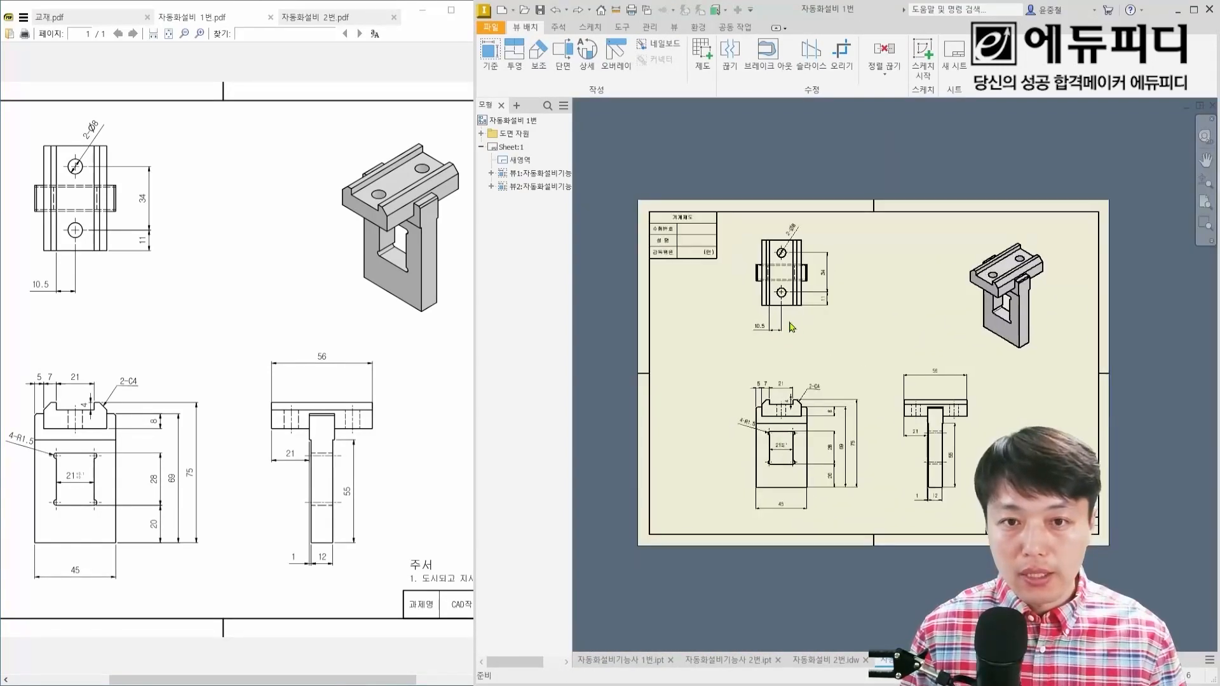
scroll(778, 230, "up", 1)
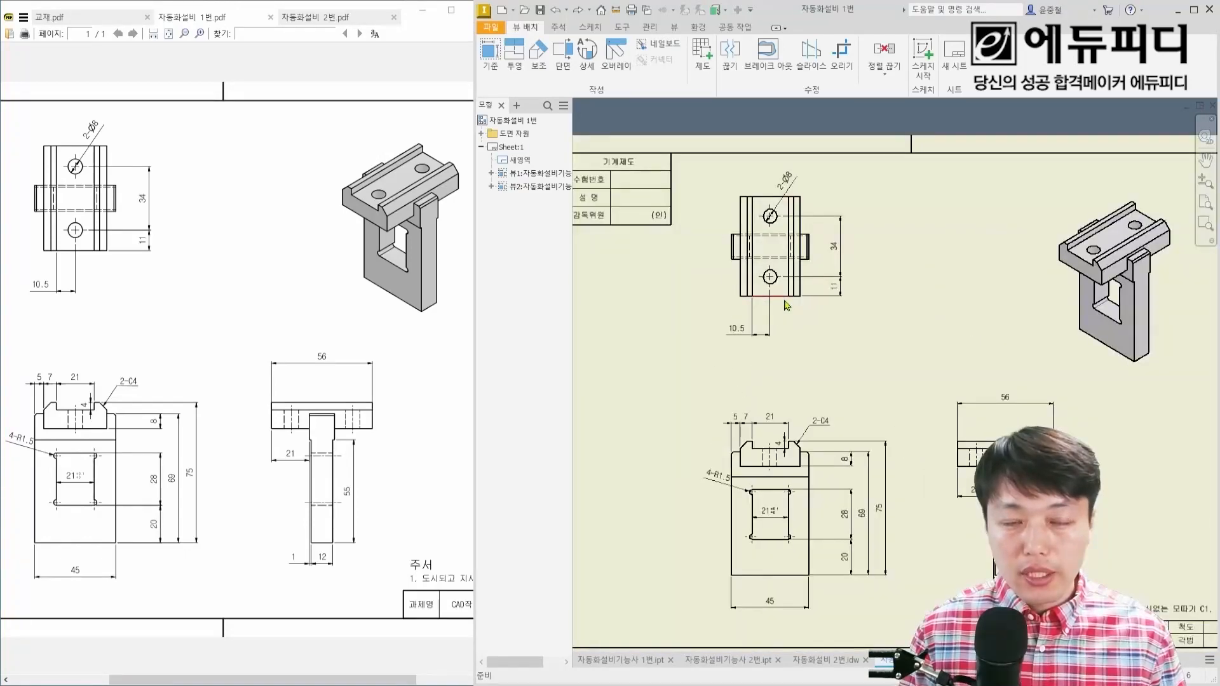
Step: Create a new part file from the Standard.ipt template
left_click(503, 11)
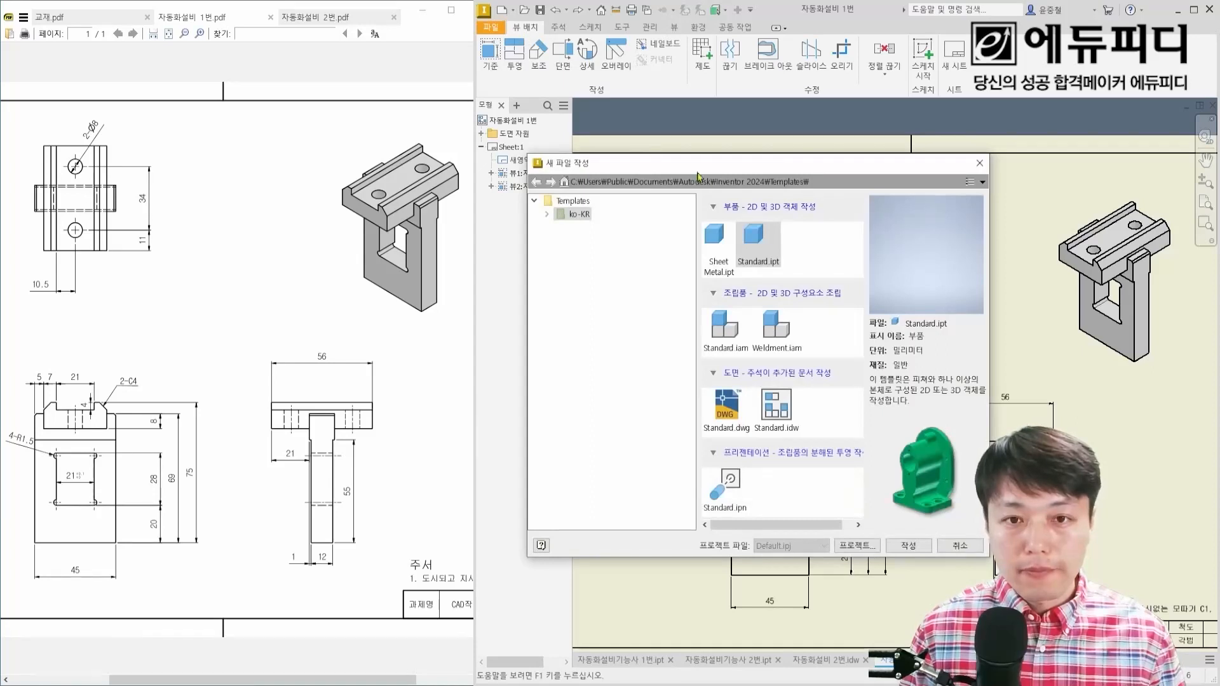
left_click_drag(731, 219, 808, 285)
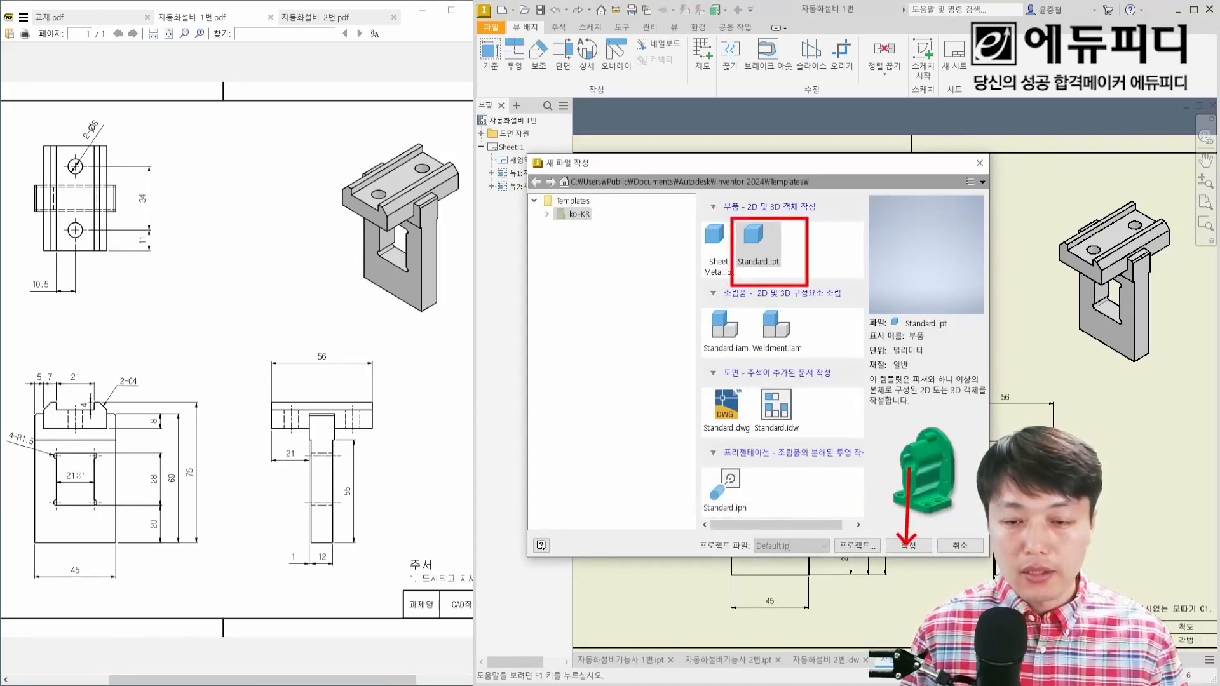
left_click(909, 546)
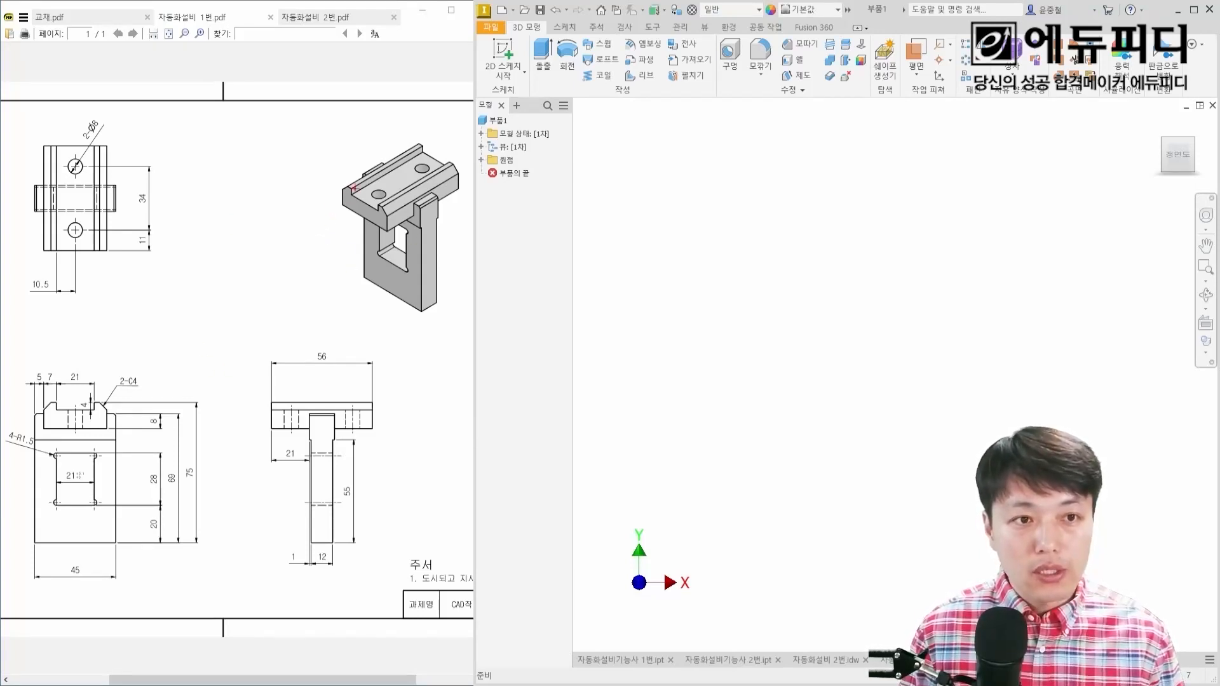
mouse_move(355, 187)
left_mouse_down()
mouse_move(284, 142)
mouse_move(252, 158)
left_mouse_up()
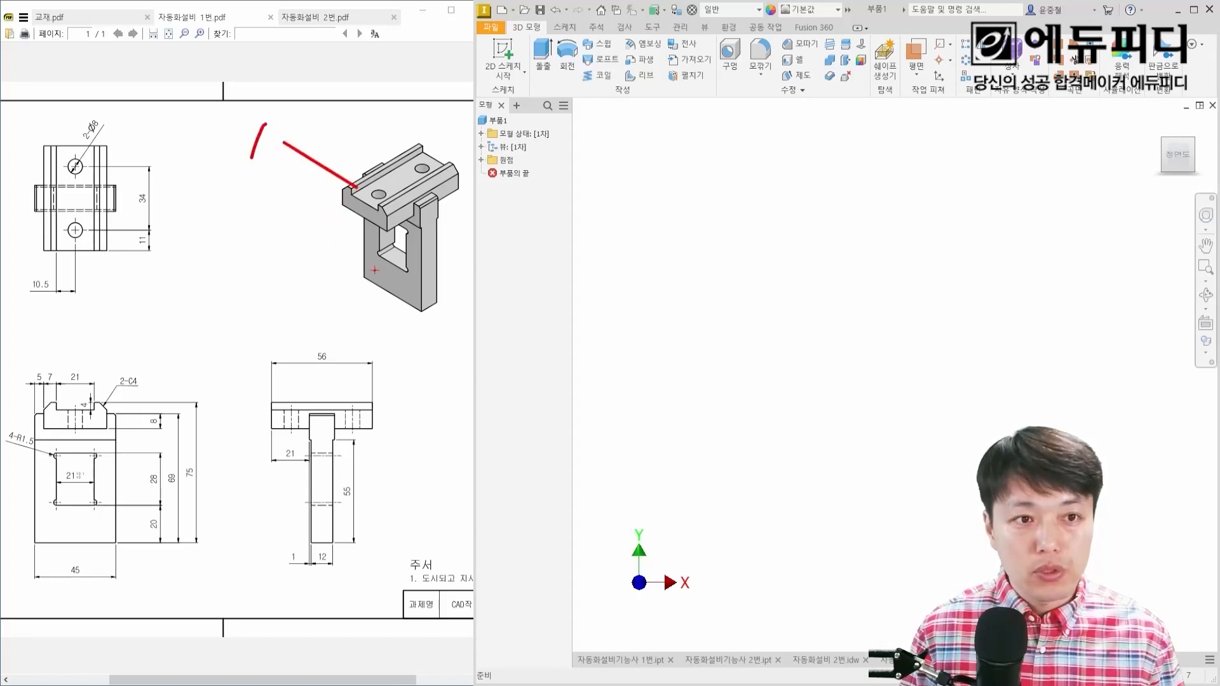
mouse_move(378, 270)
left_mouse_down()
mouse_move(272, 318)
mouse_move(286, 323)
left_mouse_up()
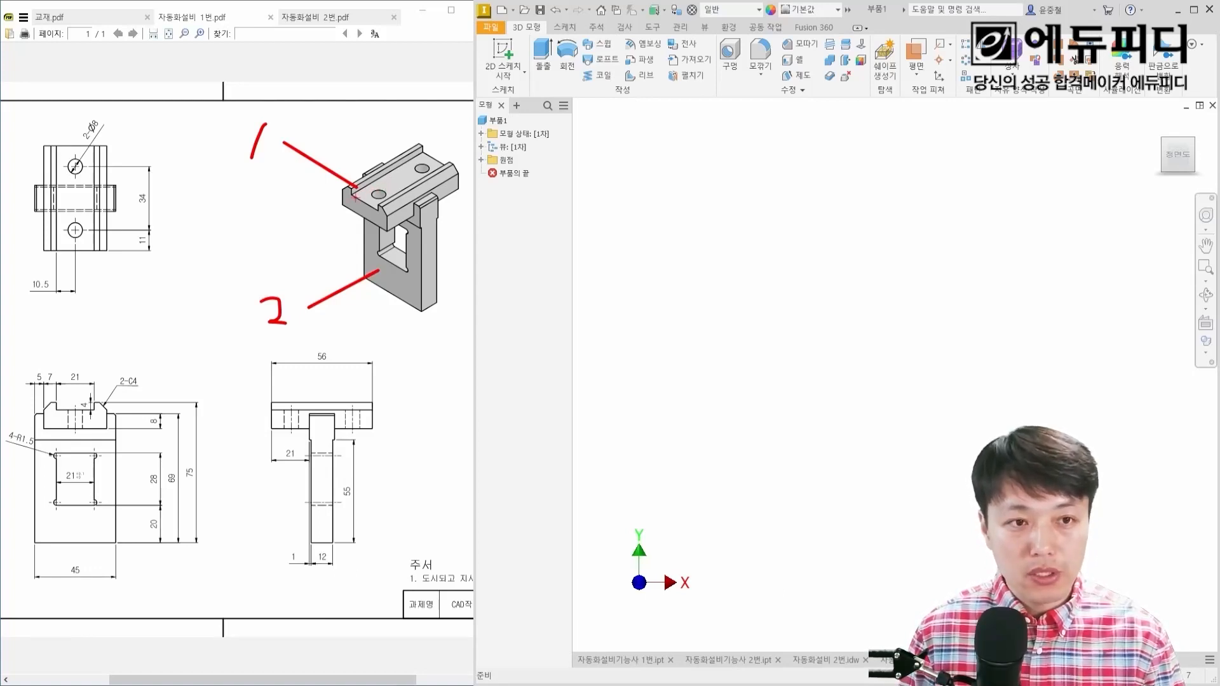
key("Escape")
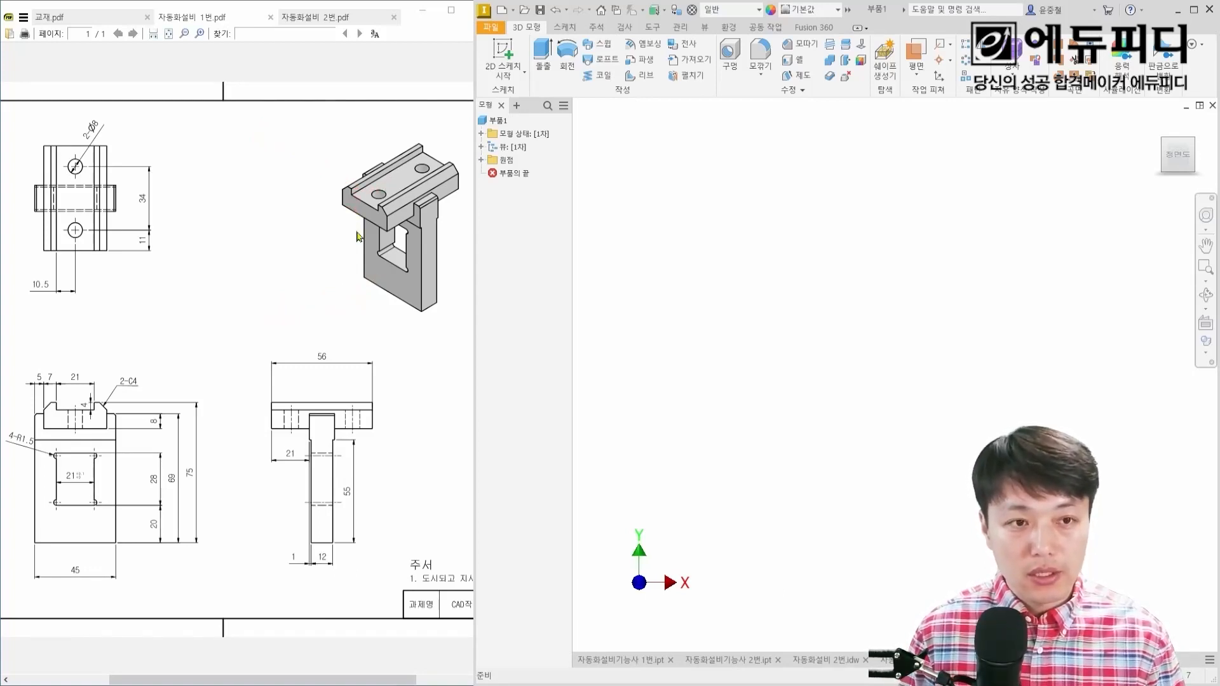
key("ctrl+2")
mouse_move(368, 253)
left_mouse_down()
mouse_move(329, 284)
mouse_move(312, 311)
mouse_move(321, 317)
left_mouse_up()
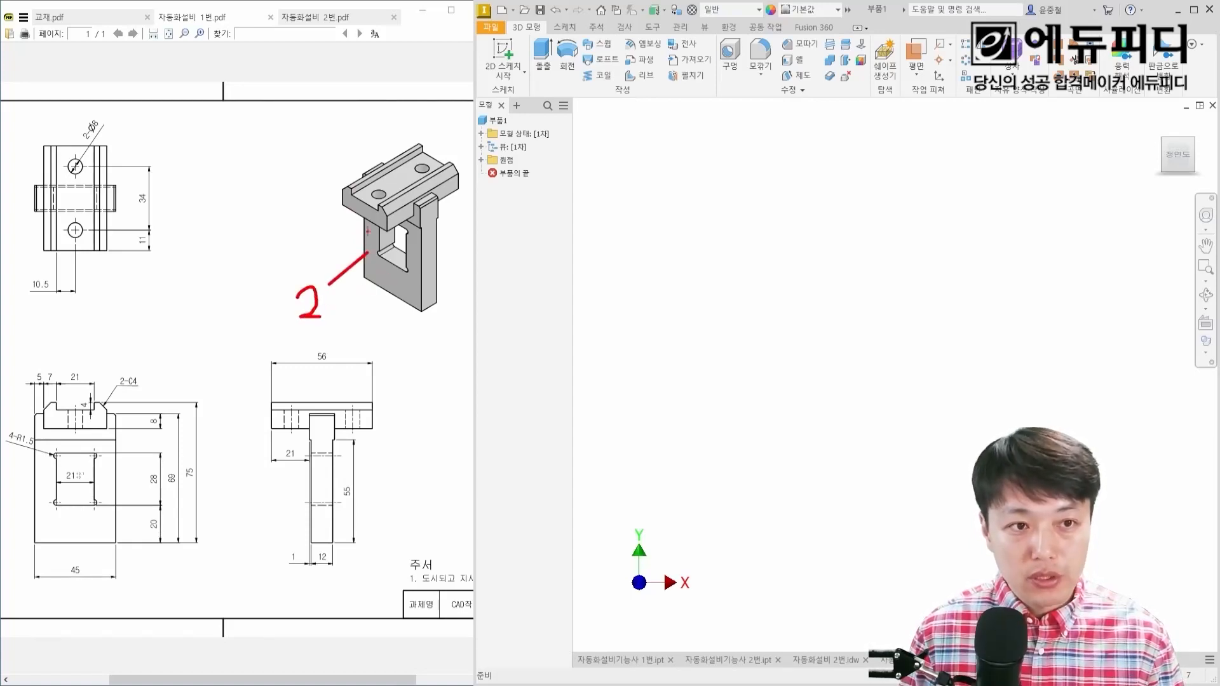
mouse_move(351, 198)
left_mouse_down()
mouse_move(304, 167)
mouse_move(297, 179)
left_mouse_up()
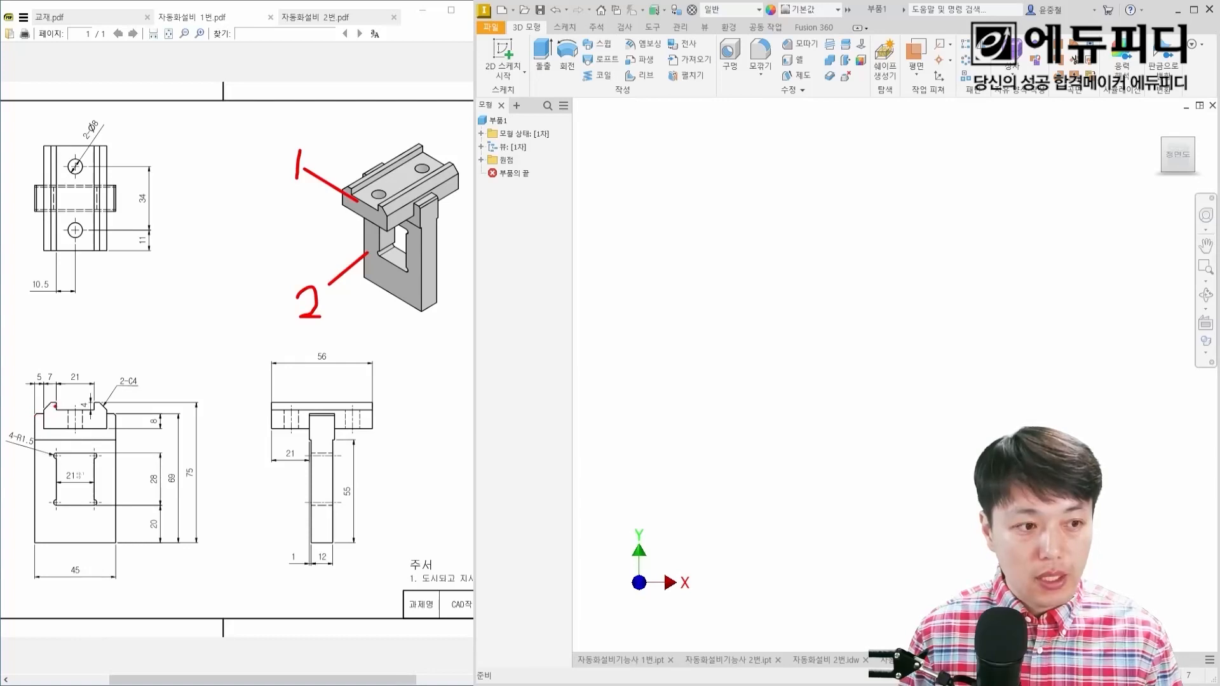
mouse_move(54, 406)
left_mouse_down()
mouse_move(46, 433)
mouse_move(100, 431)
mouse_move(100, 401)
left_mouse_up()
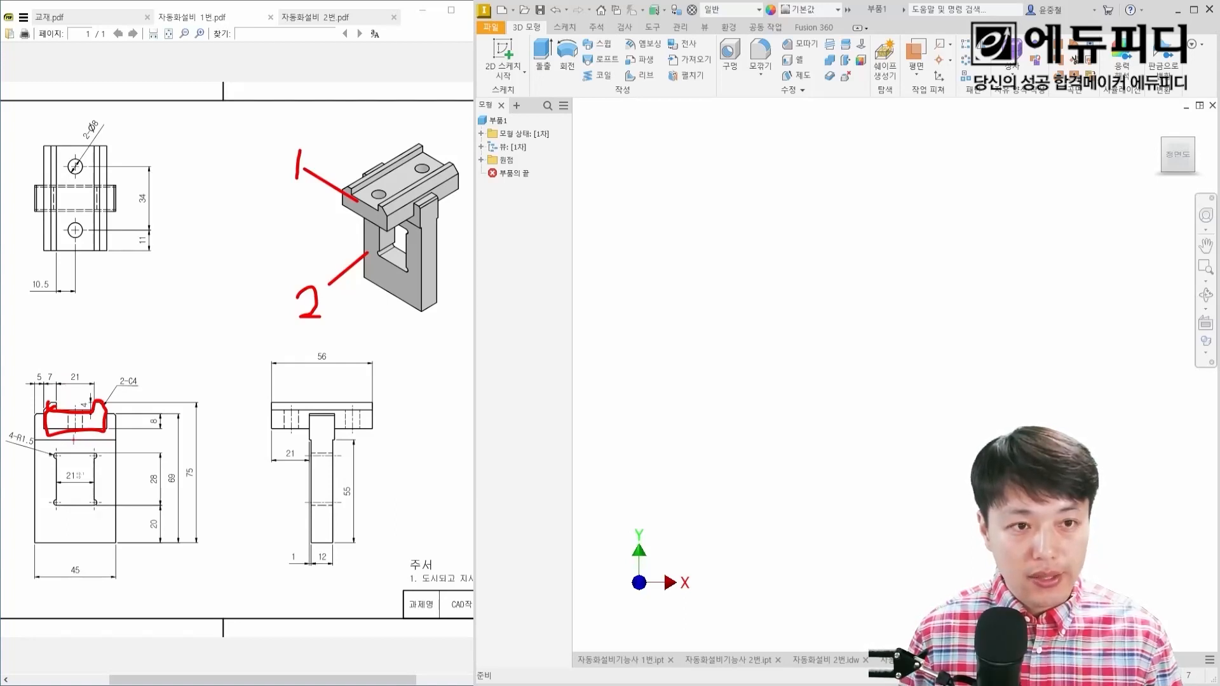
left_click_drag(110, 427, 136, 397)
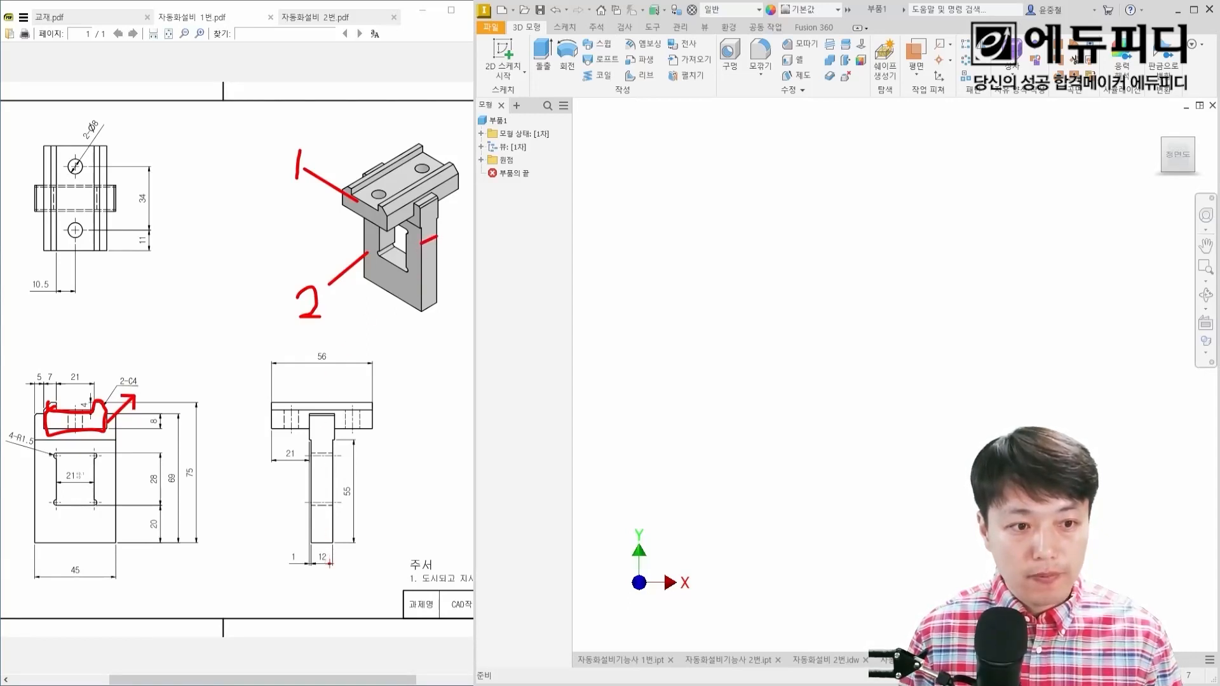
mouse_move(330, 564)
left_mouse_down()
mouse_move(316, 550)
mouse_move(332, 561)
mouse_move(316, 598)
mouse_move(347, 592)
mouse_move(333, 601)
left_mouse_up()
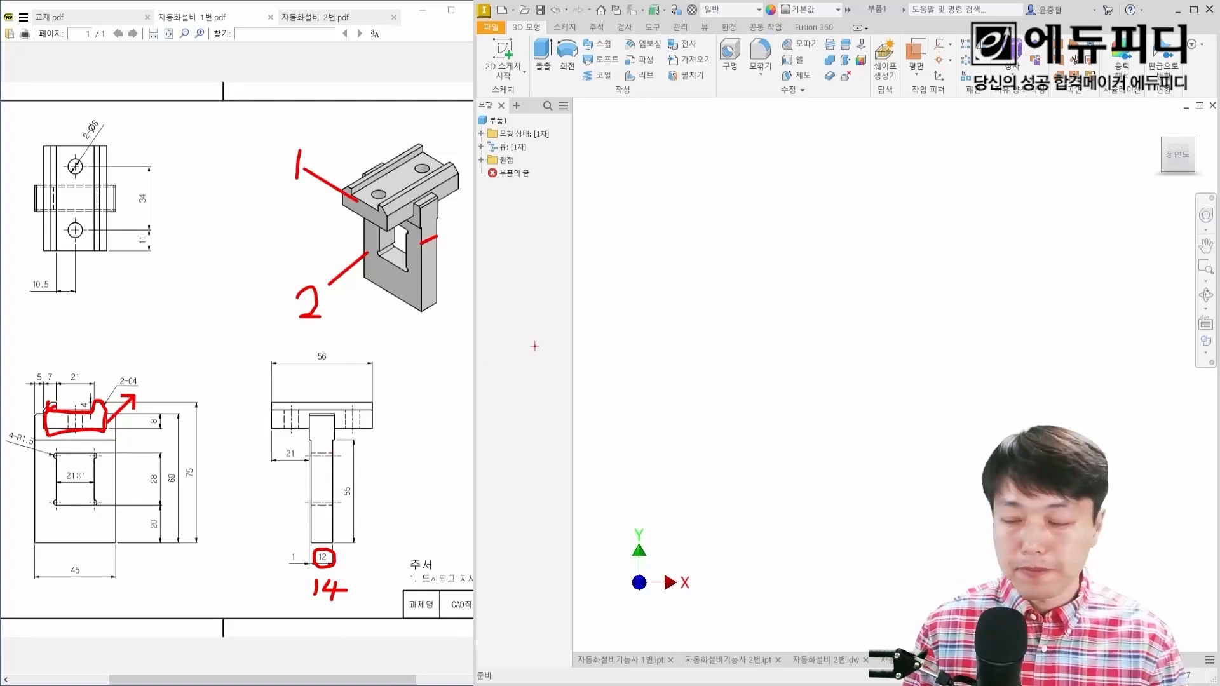
key("Escape")
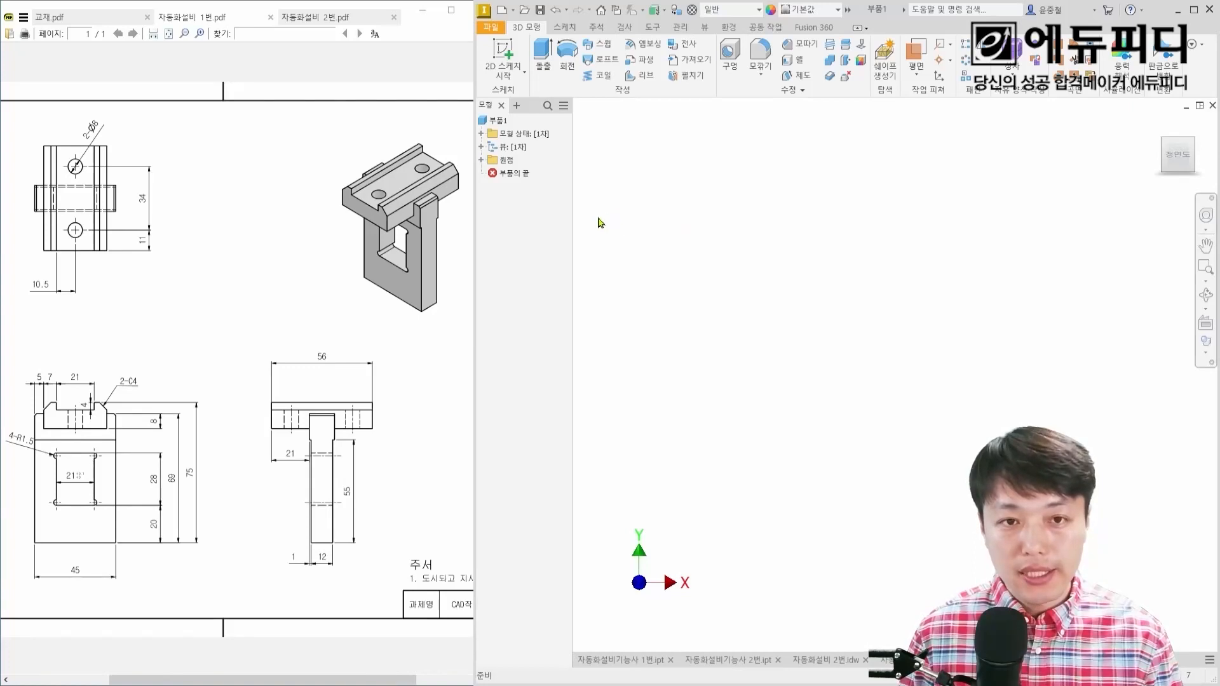
Step: Start a new 2D sketch on the XY plane of the empty part
key("s")
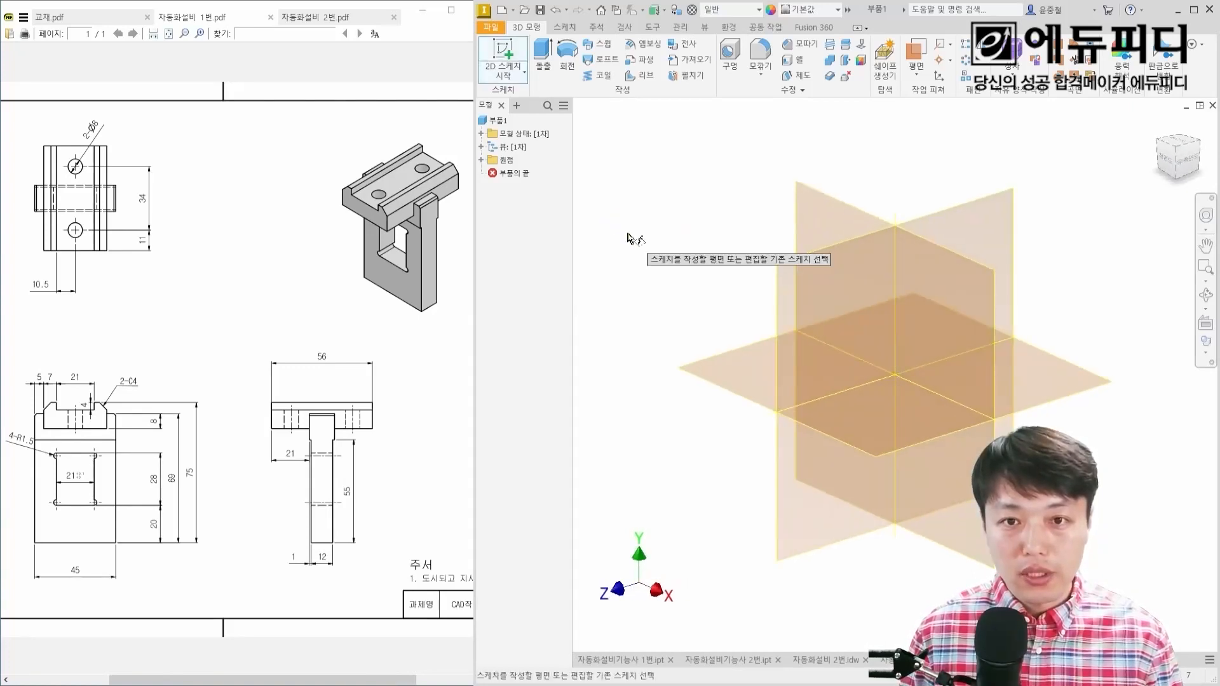
left_click(809, 216)
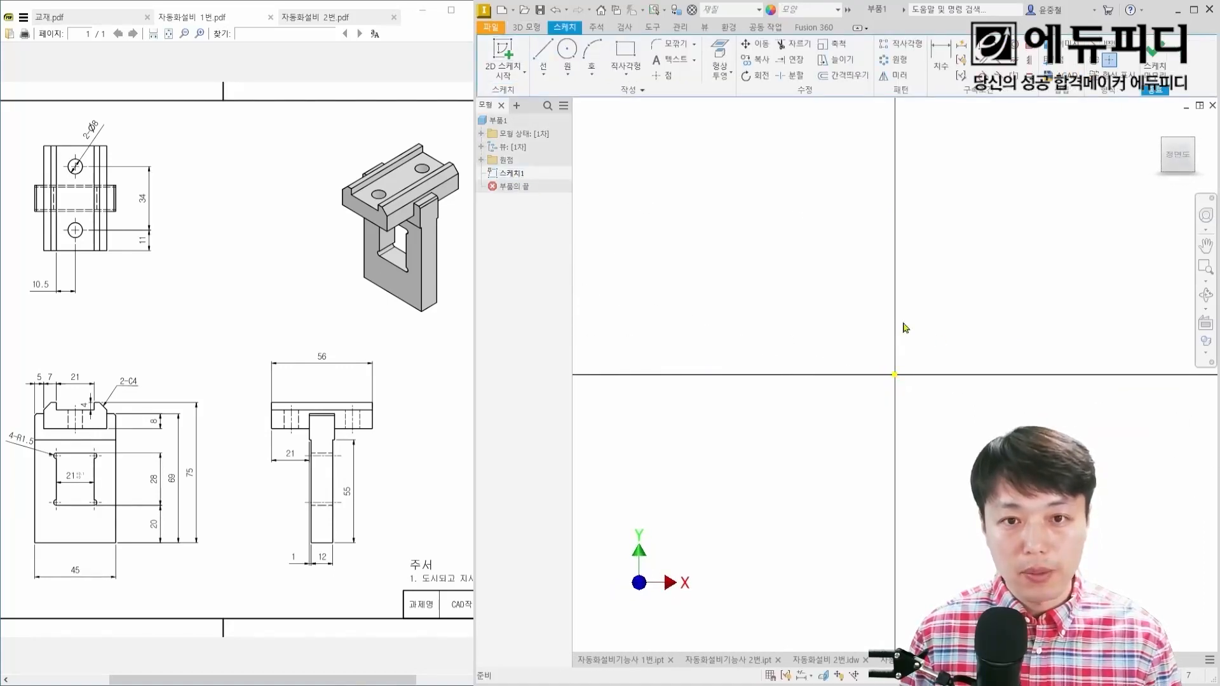
mouse_move(906, 328)
middle_mouse_down()
mouse_move(824, 342)
mouse_move(826, 373)
middle_mouse_up()
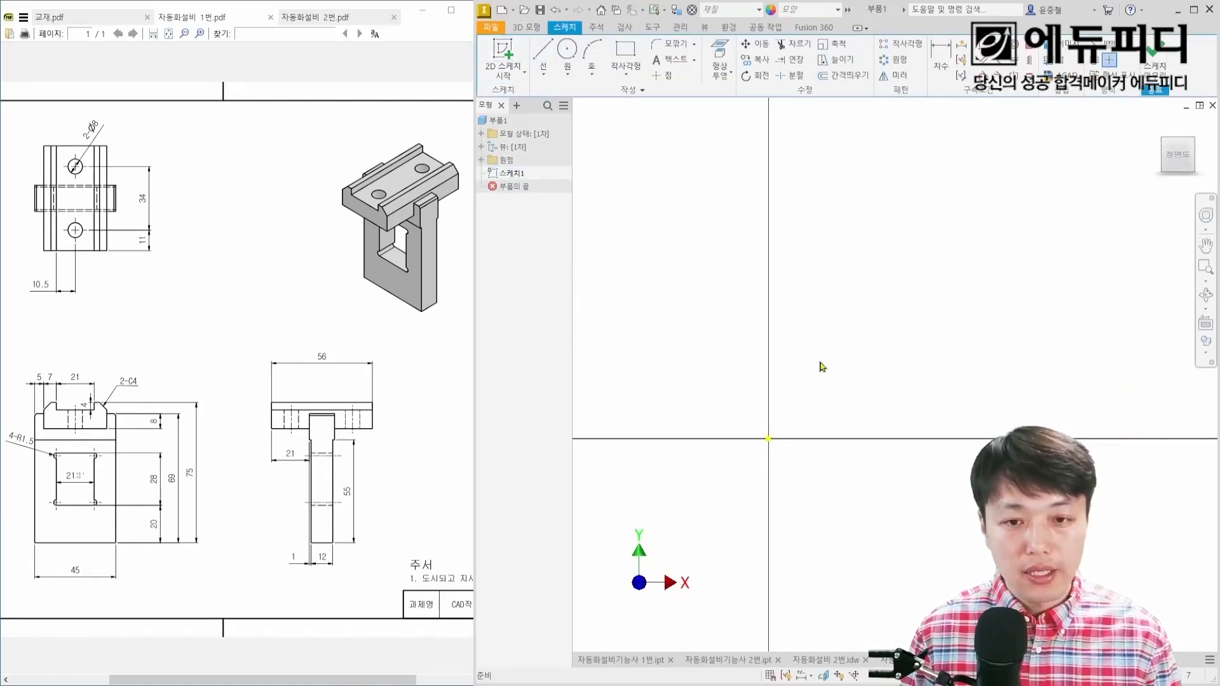
mouse_move(783, 432)
left_mouse_down()
mouse_move(766, 452)
mouse_move(784, 434)
mouse_move(787, 452)
left_mouse_up()
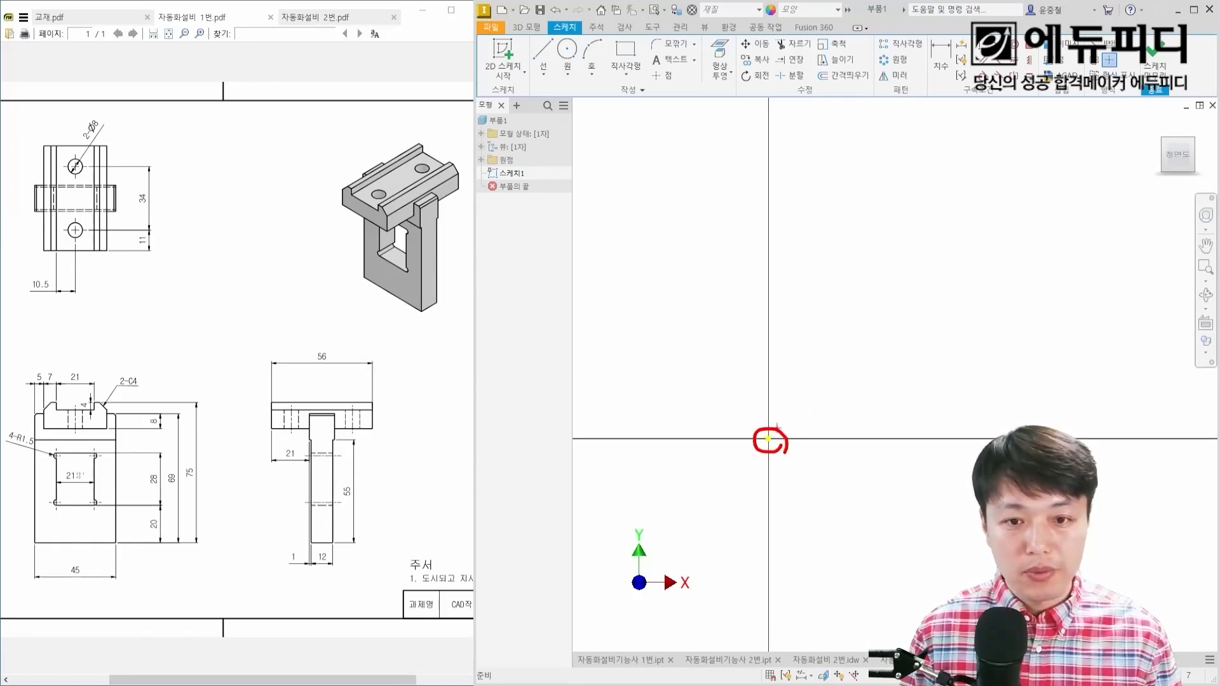
left_click_drag(770, 439, 978, 178)
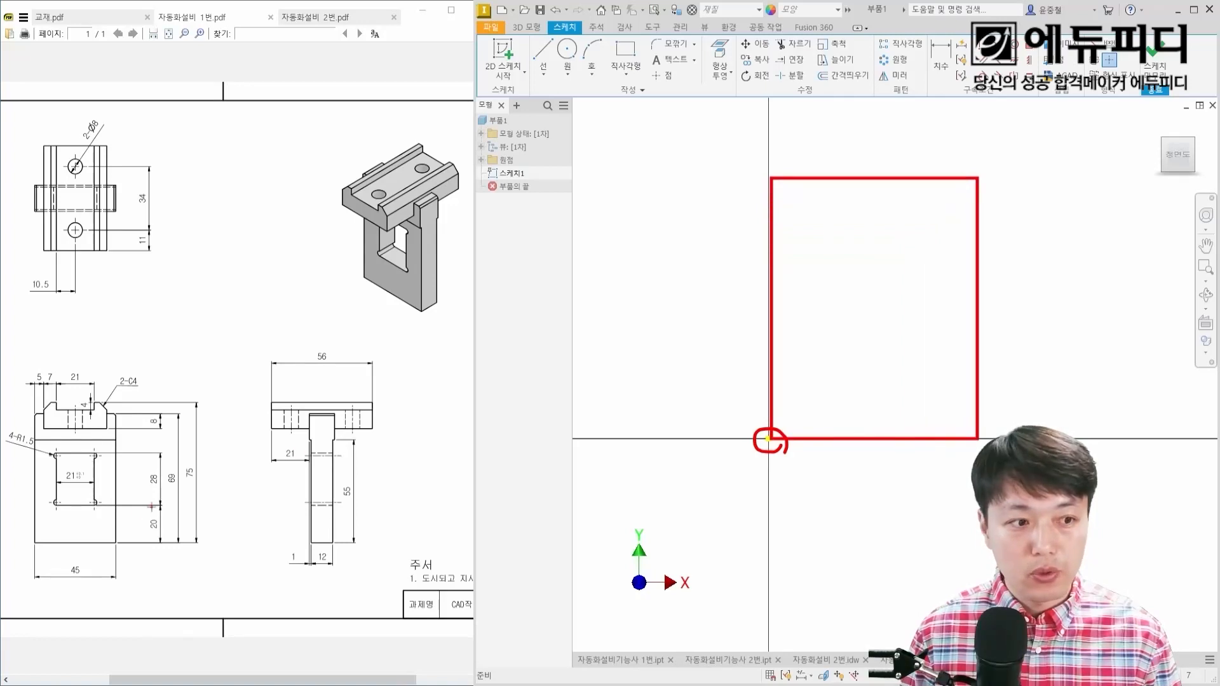
left_click_drag(36, 543, 117, 413)
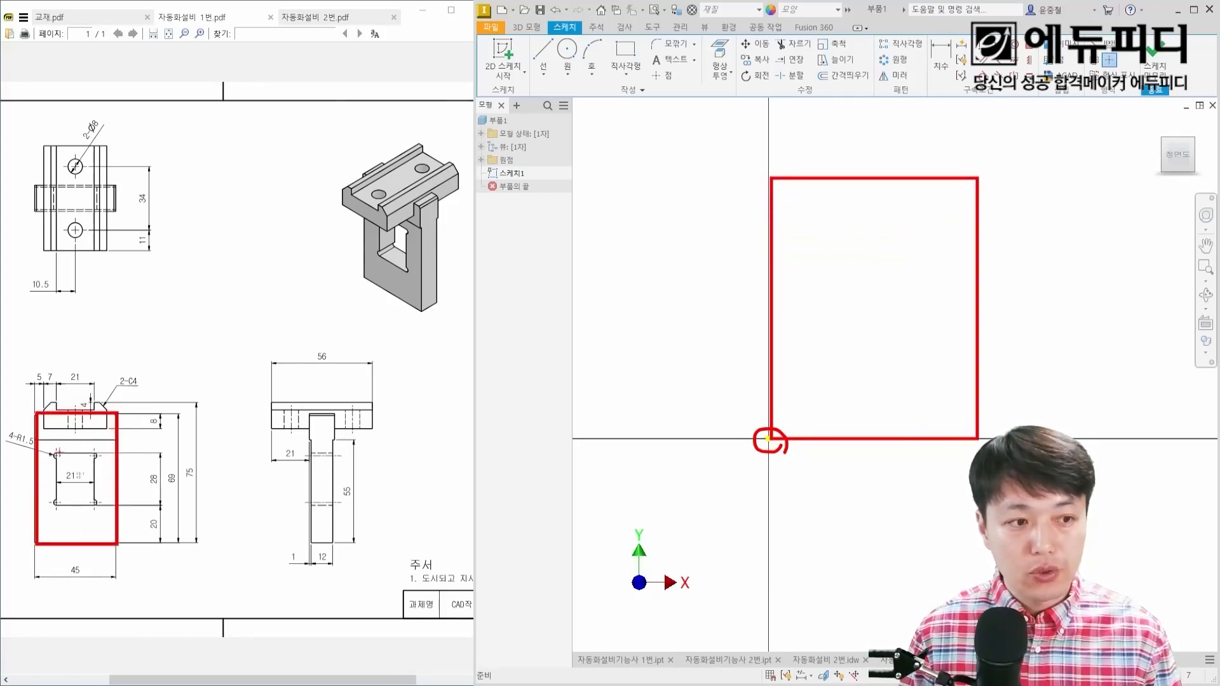
left_click_drag(56, 453, 99, 505)
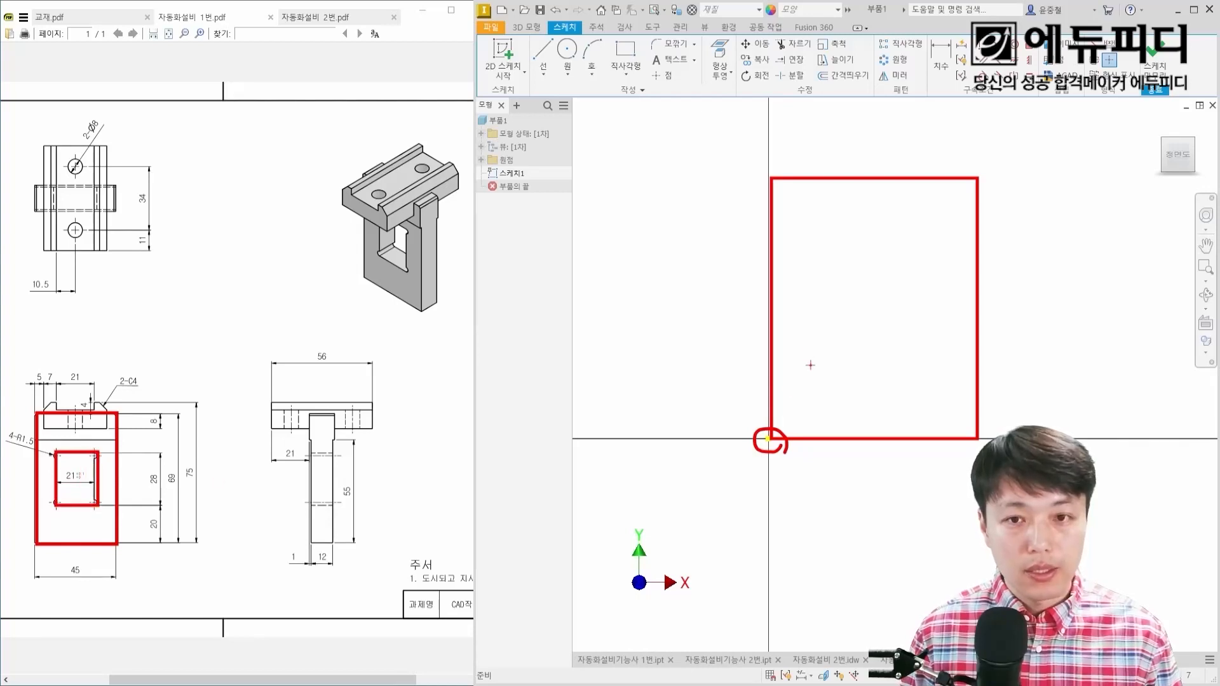
mouse_move(839, 259)
left_mouse_down()
mouse_move(855, 305)
mouse_move(914, 370)
left_mouse_up()
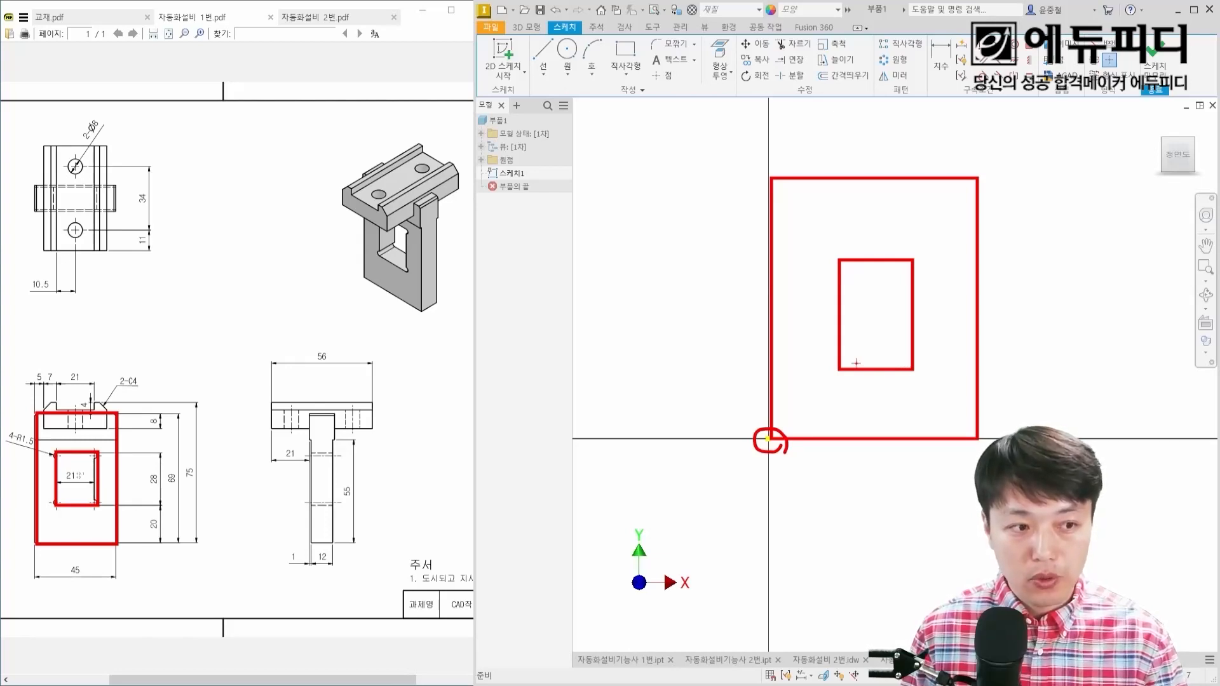
key("Escape")
Step: Begin a two-point rectangle with its first corner on the sketch origin, extending up along the positive X and Y axes
right_click(836, 337)
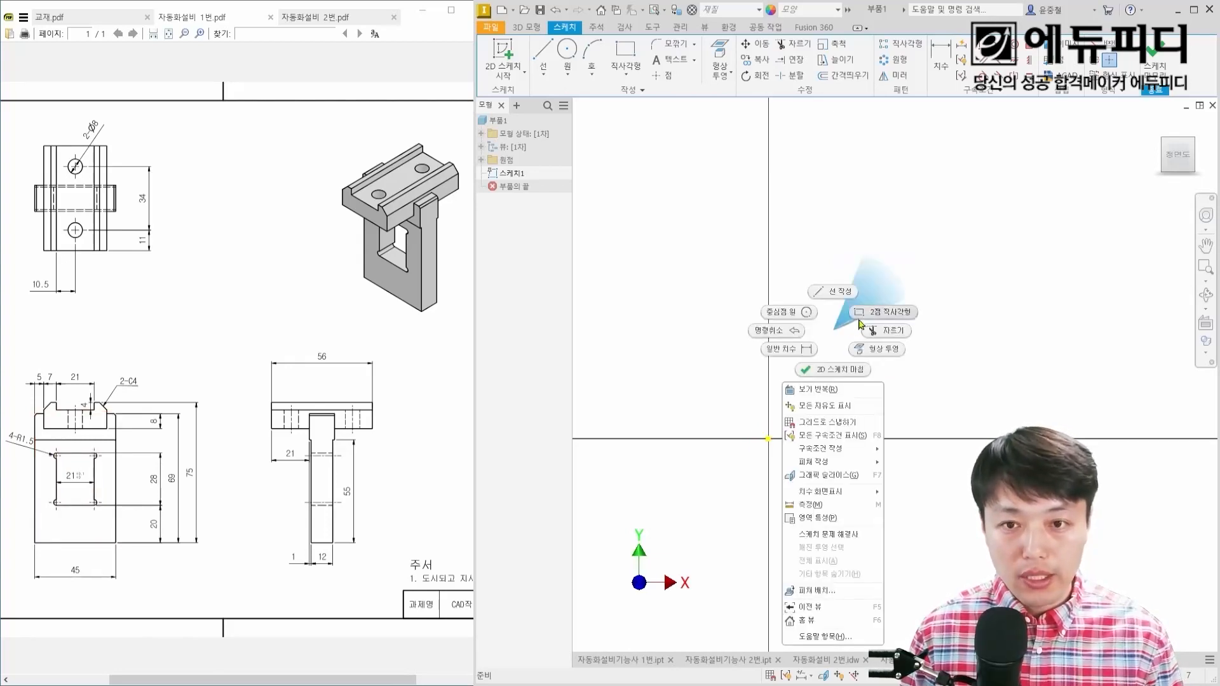
left_click(880, 312)
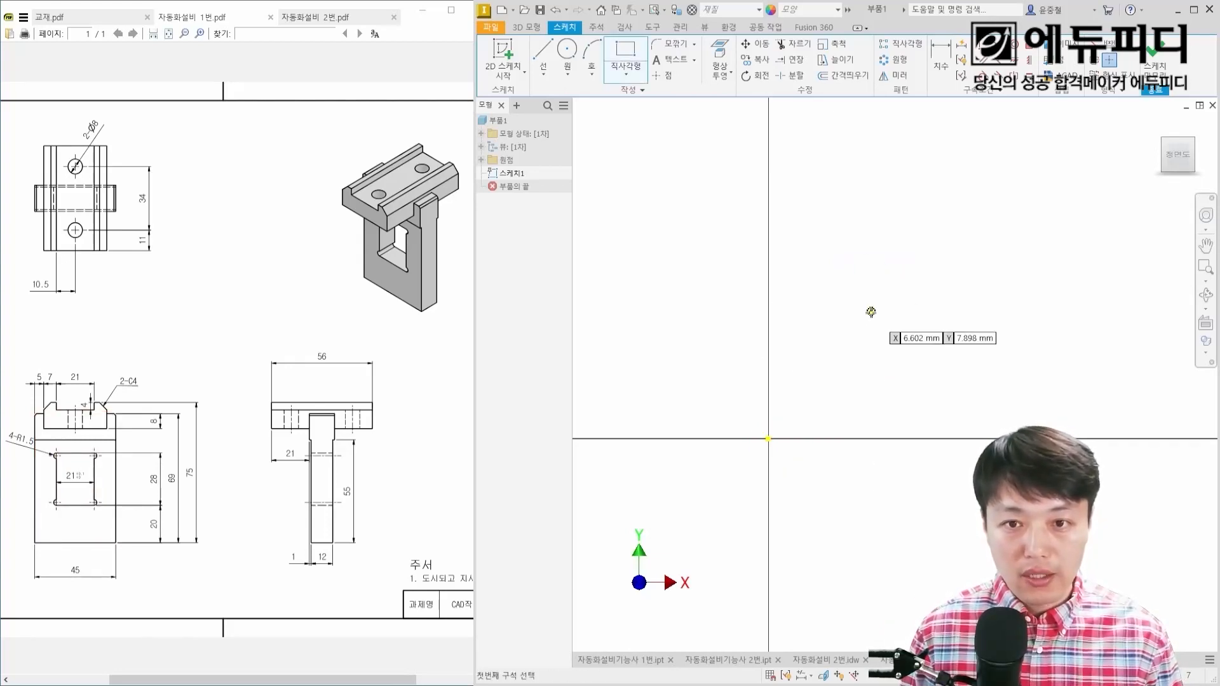
left_click(768, 438)
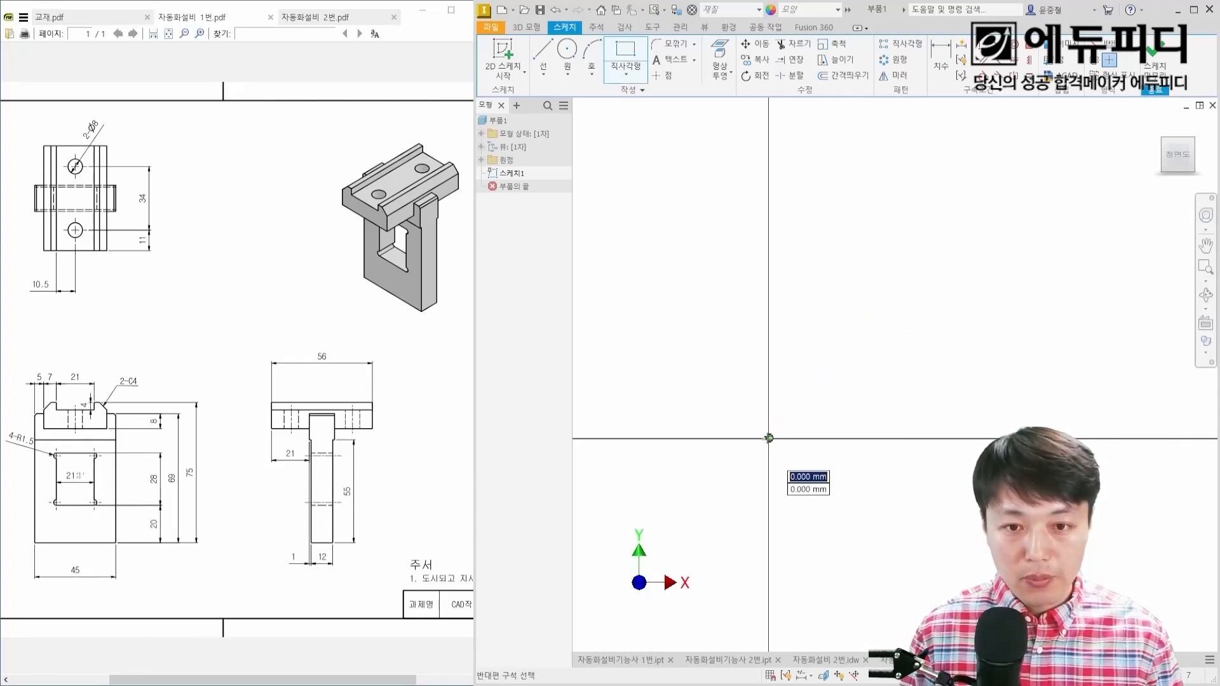
scroll(916, 265, "down", 2)
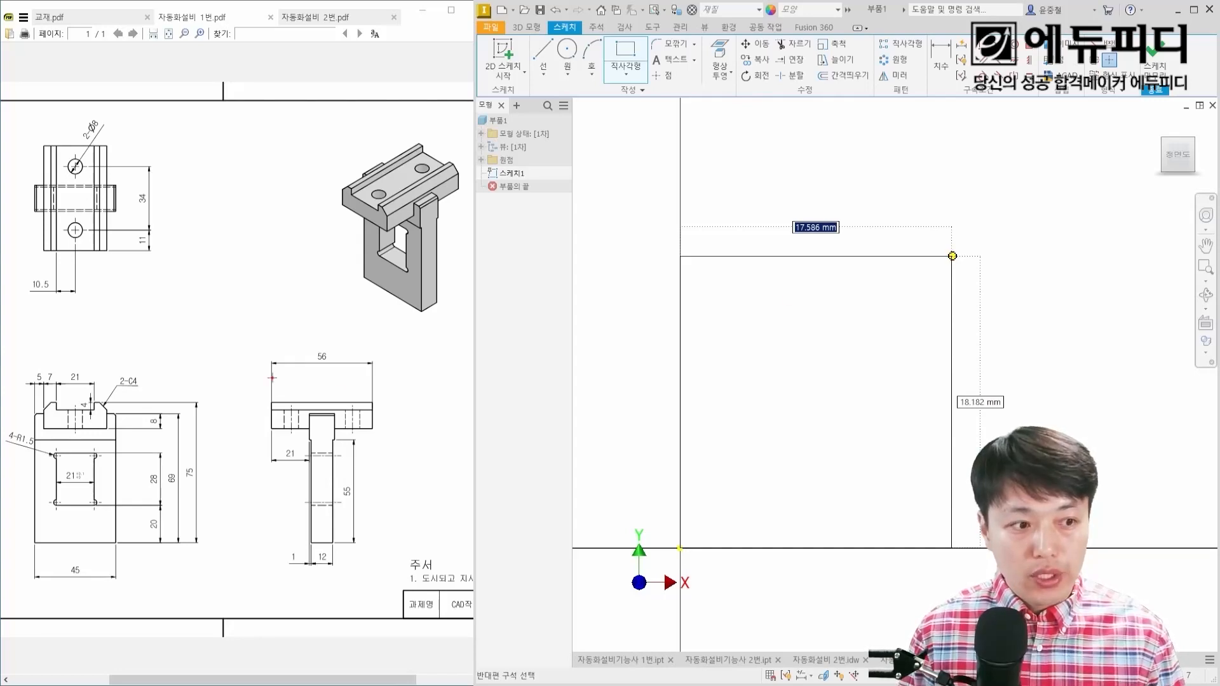
mouse_move(72, 580)
left_mouse_down()
mouse_move(91, 568)
mouse_move(84, 582)
left_mouse_up()
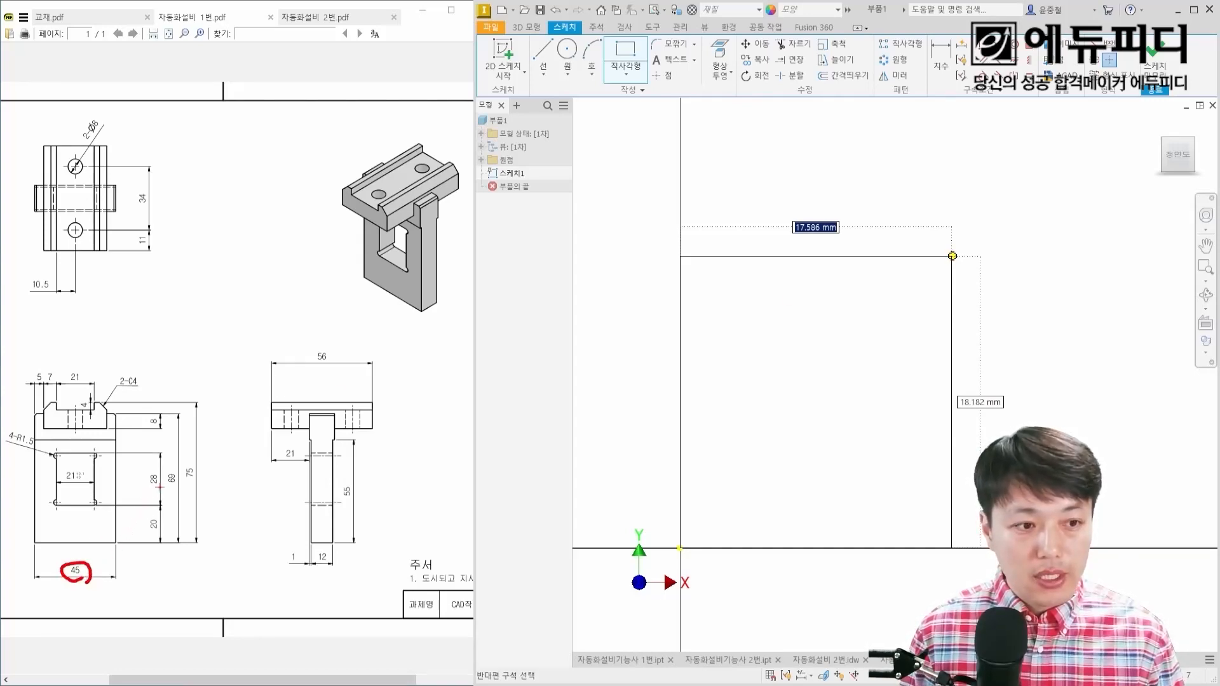
mouse_move(177, 485)
left_mouse_down()
mouse_move(163, 471)
mouse_move(179, 490)
left_mouse_up()
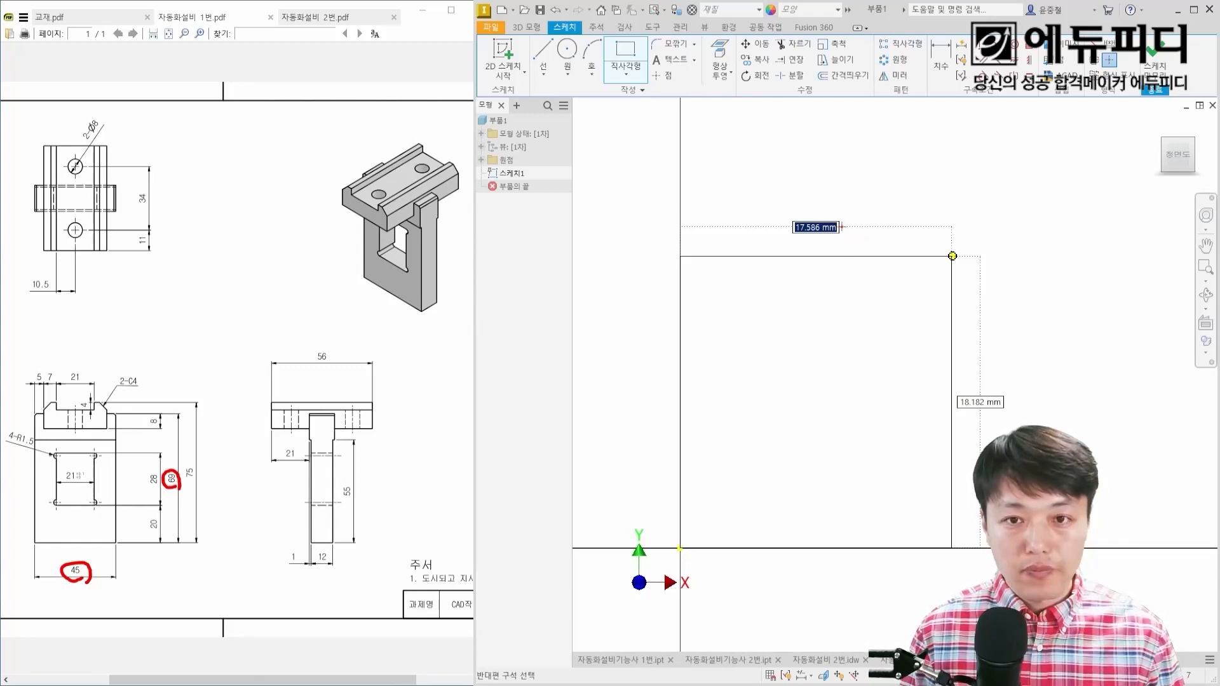
mouse_move(800, 181)
left_mouse_down()
mouse_move(814, 197)
mouse_move(803, 220)
mouse_move(828, 216)
mouse_move(851, 187)
left_mouse_up()
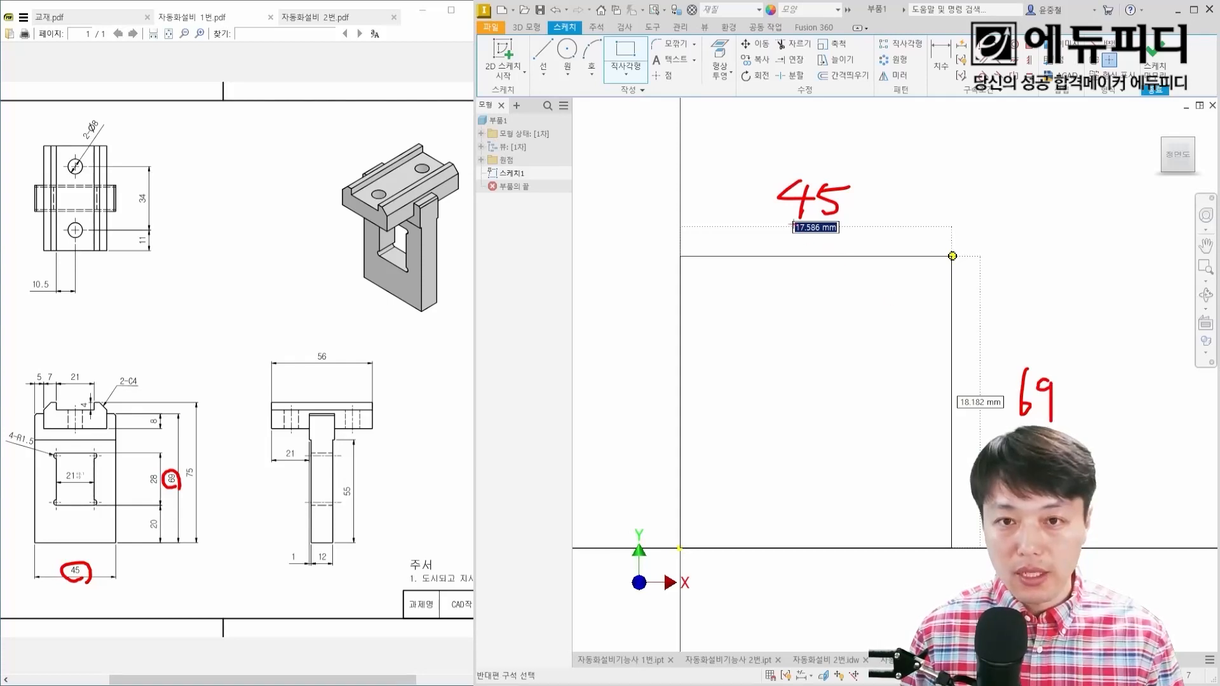
mouse_move(839, 215)
left_mouse_down()
mouse_move(853, 242)
mouse_move(852, 216)
left_mouse_up()
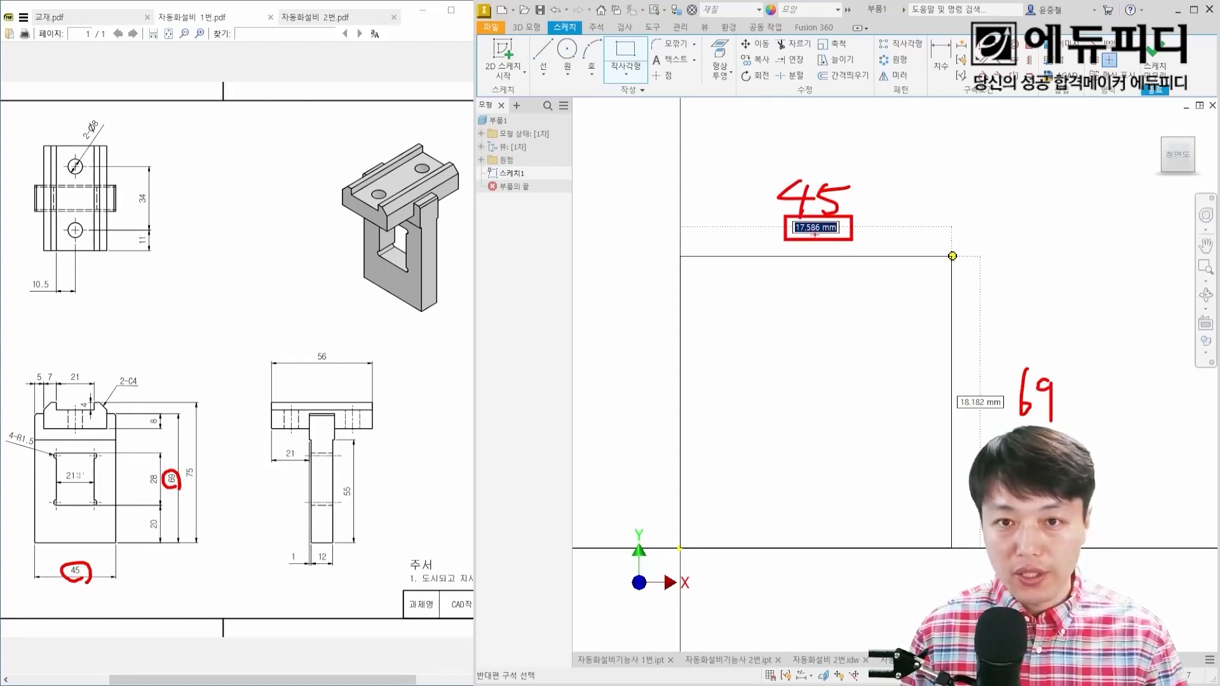
key("Escape")
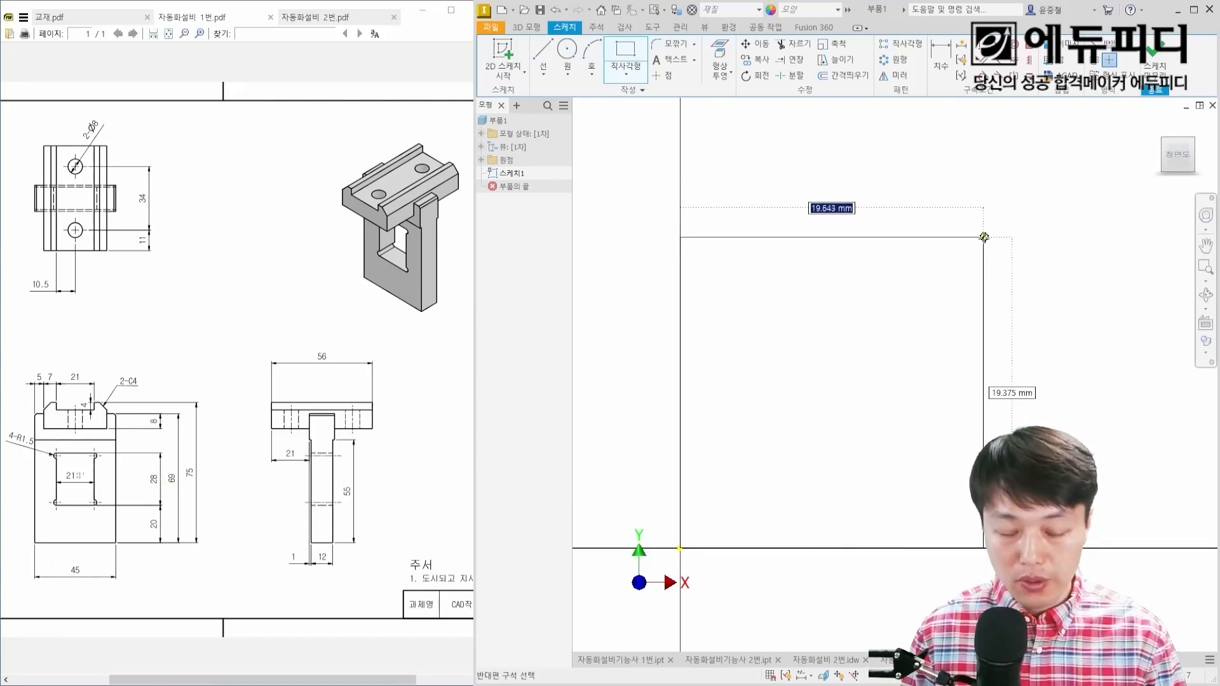
Step: Complete the outer rectangle from the origin with a width of 45 mm and a height of 69 mm
type("45")
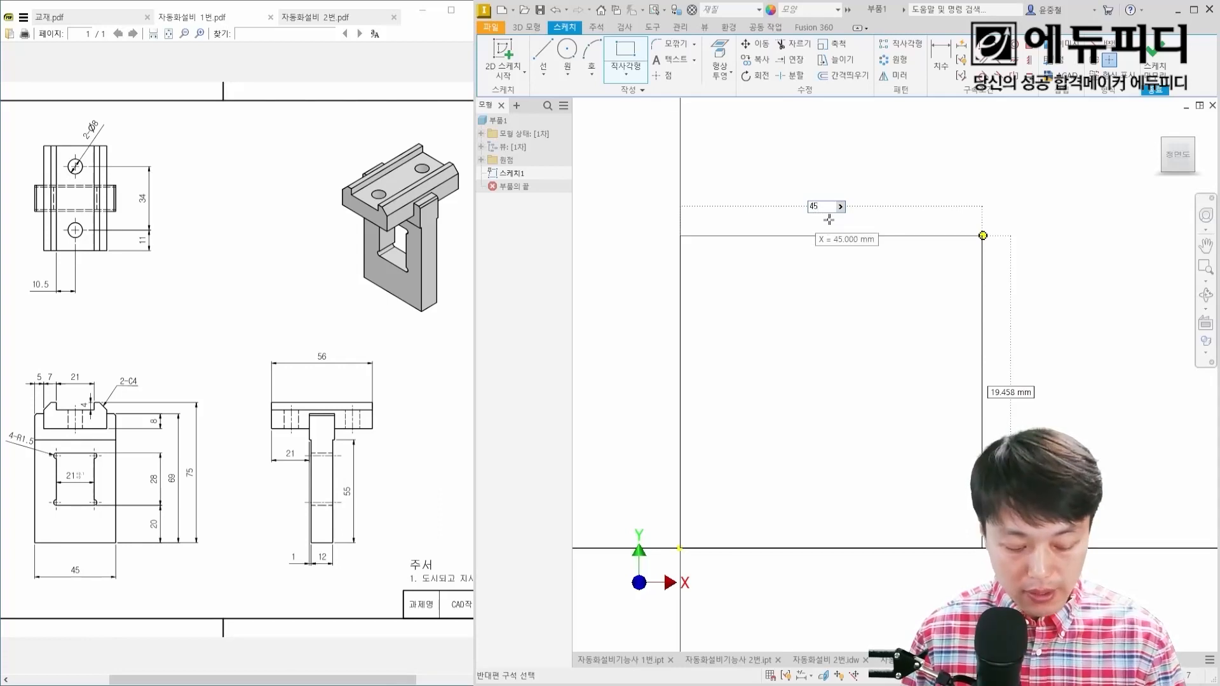
key("Tab")
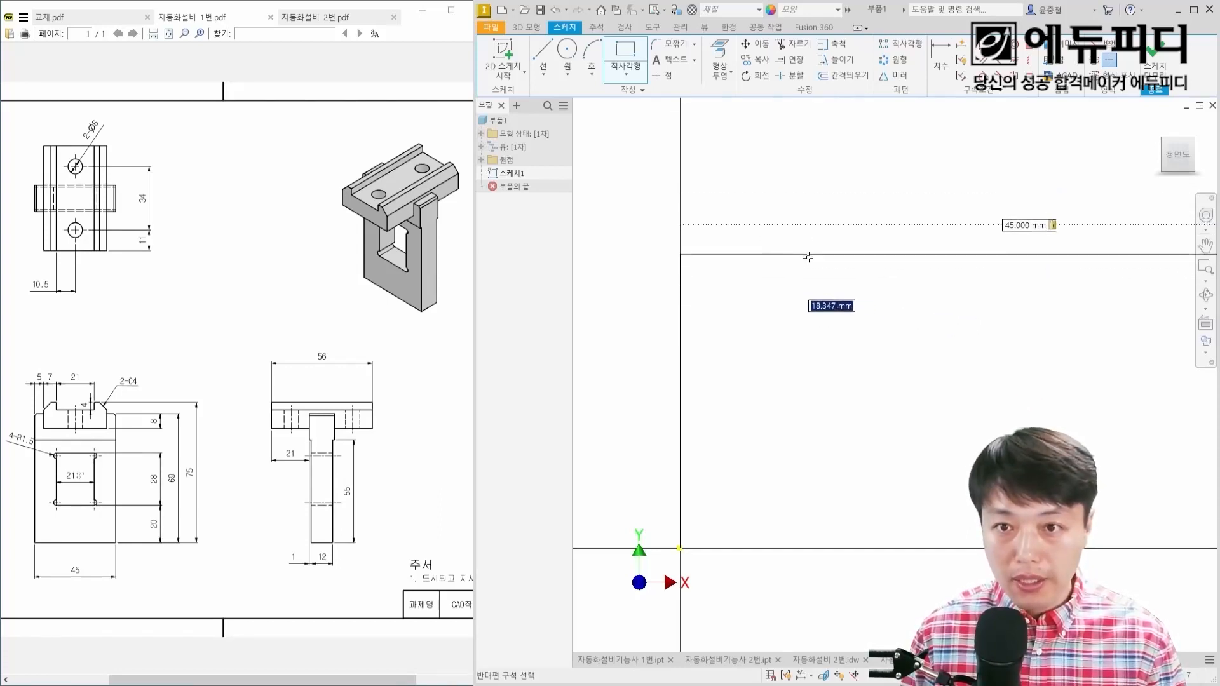
middle_click_drag(1067, 339, 802, 230)
scroll(803, 229, "down", 3)
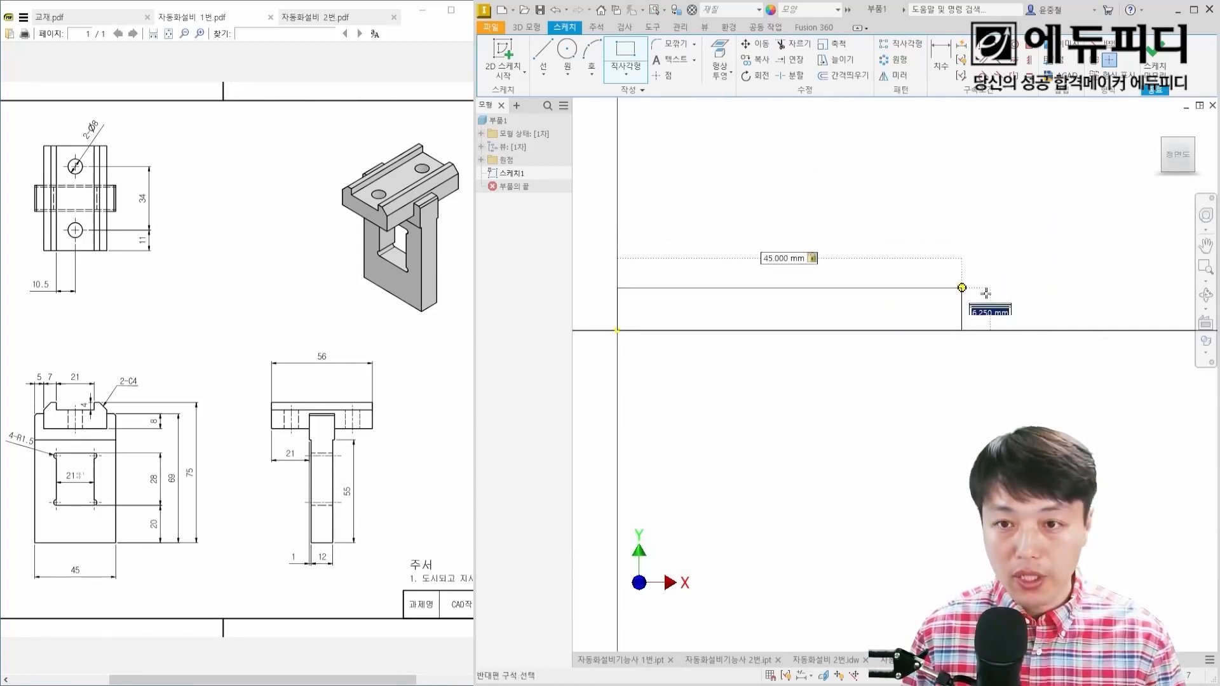
scroll(957, 227, "up", 3)
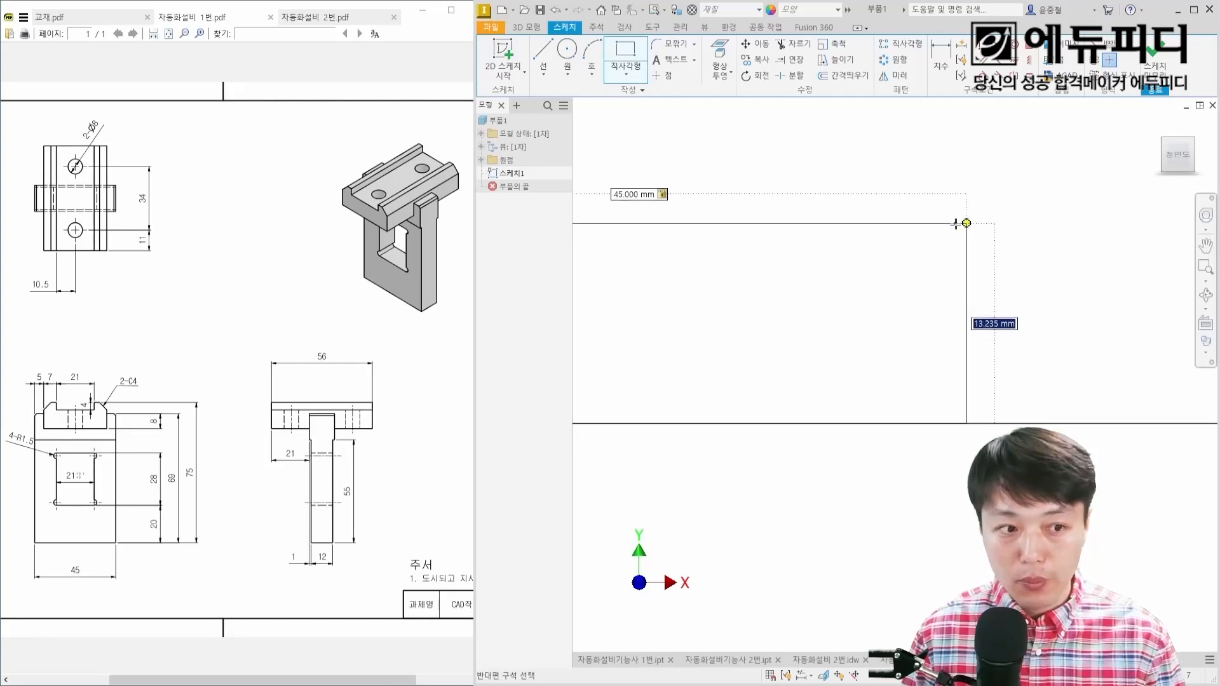
type("8")
key("Return")
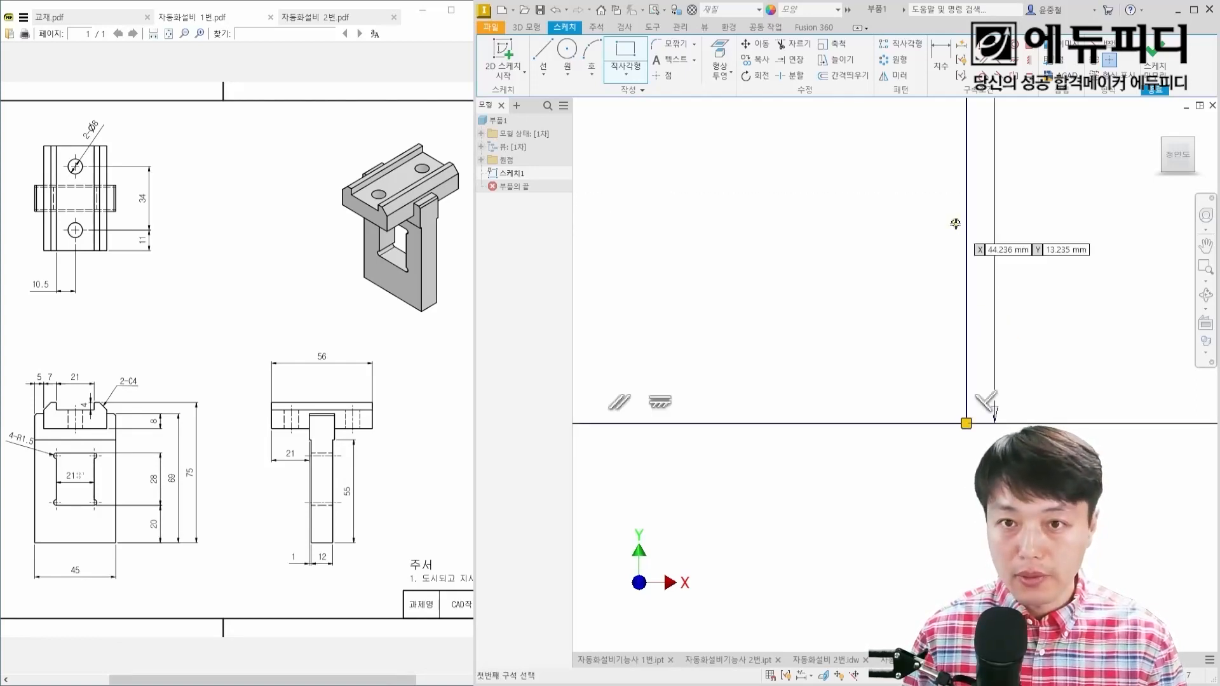
key("Escape")
middle_click(871, 331)
middle_click(871, 331)
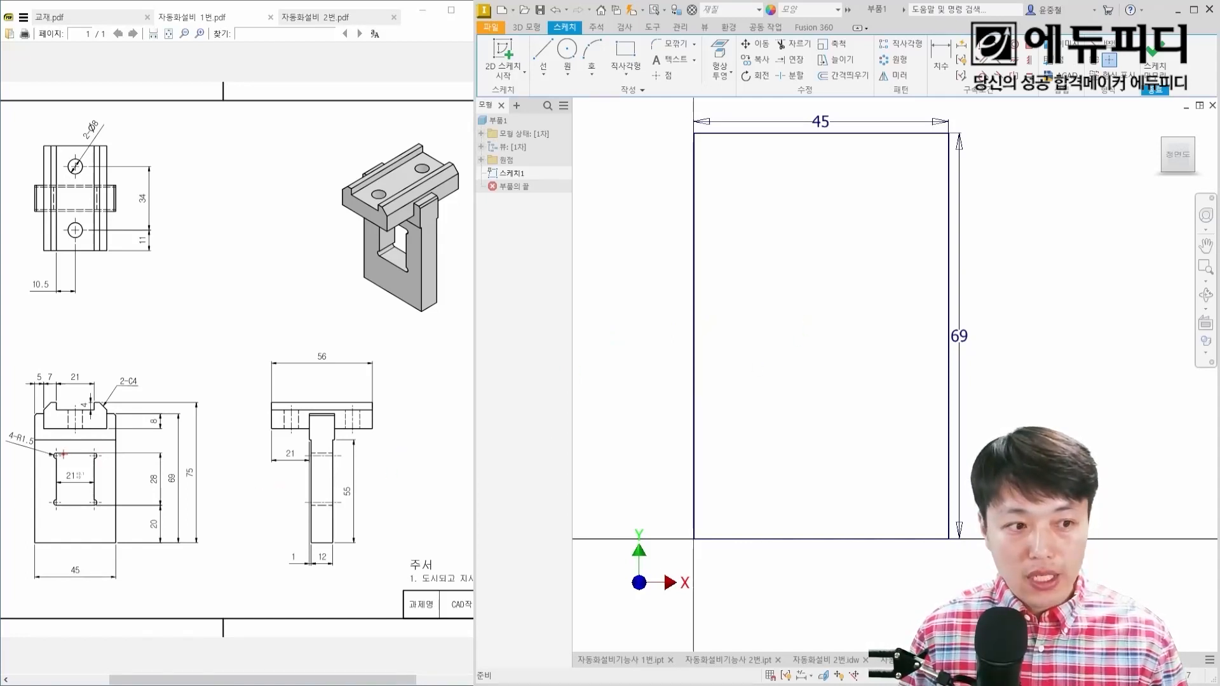
Step: Sketch a two-point rectangle about 21 mm wide and 23 mm high inside the outer rectangle for the window opening
left_click_drag(58, 454, 93, 506, "ctrl")
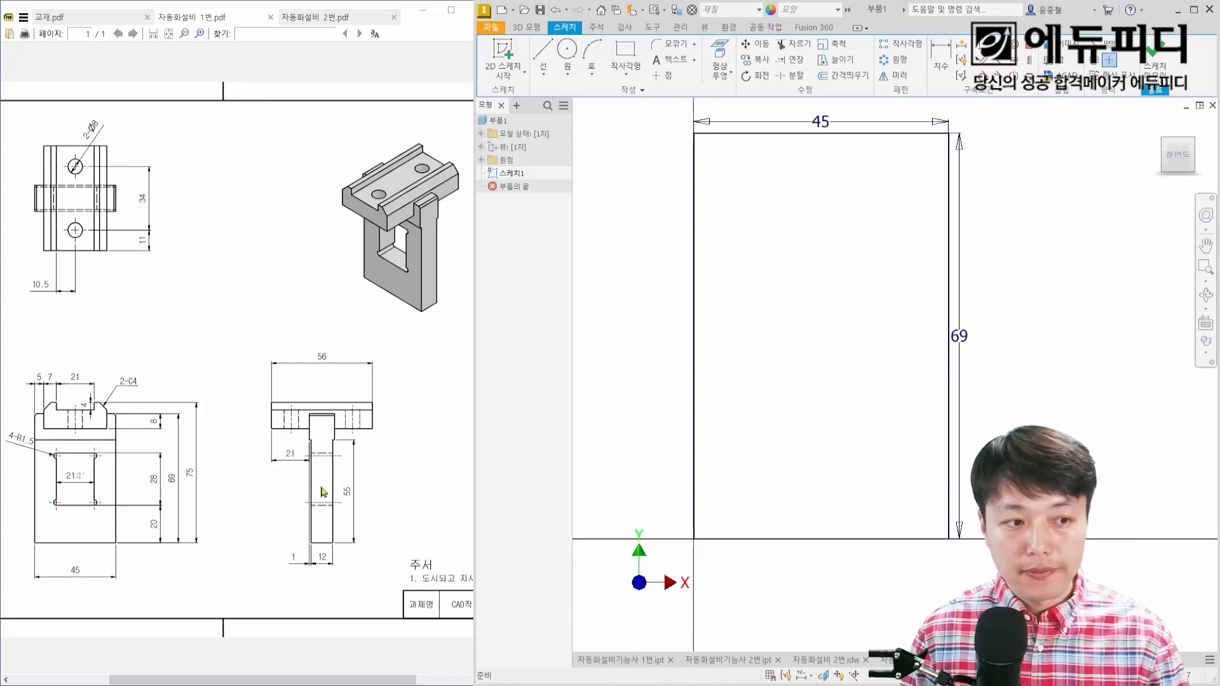
right_click(804, 334)
left_click(842, 311)
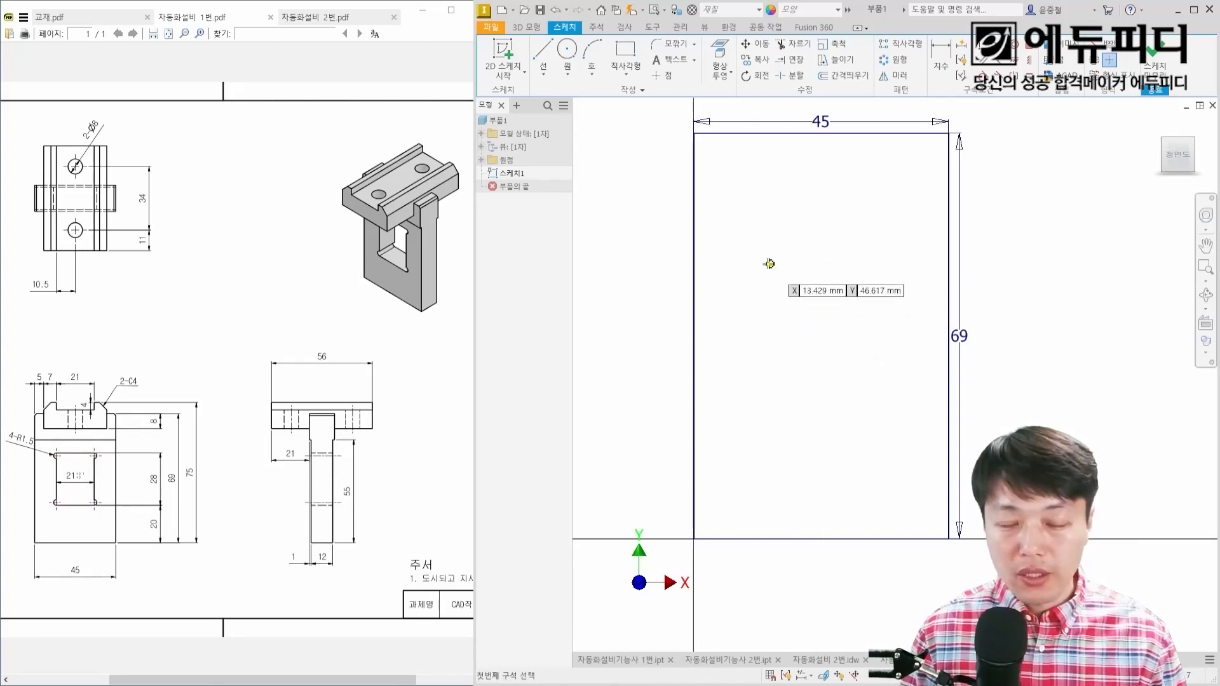
left_click(769, 265)
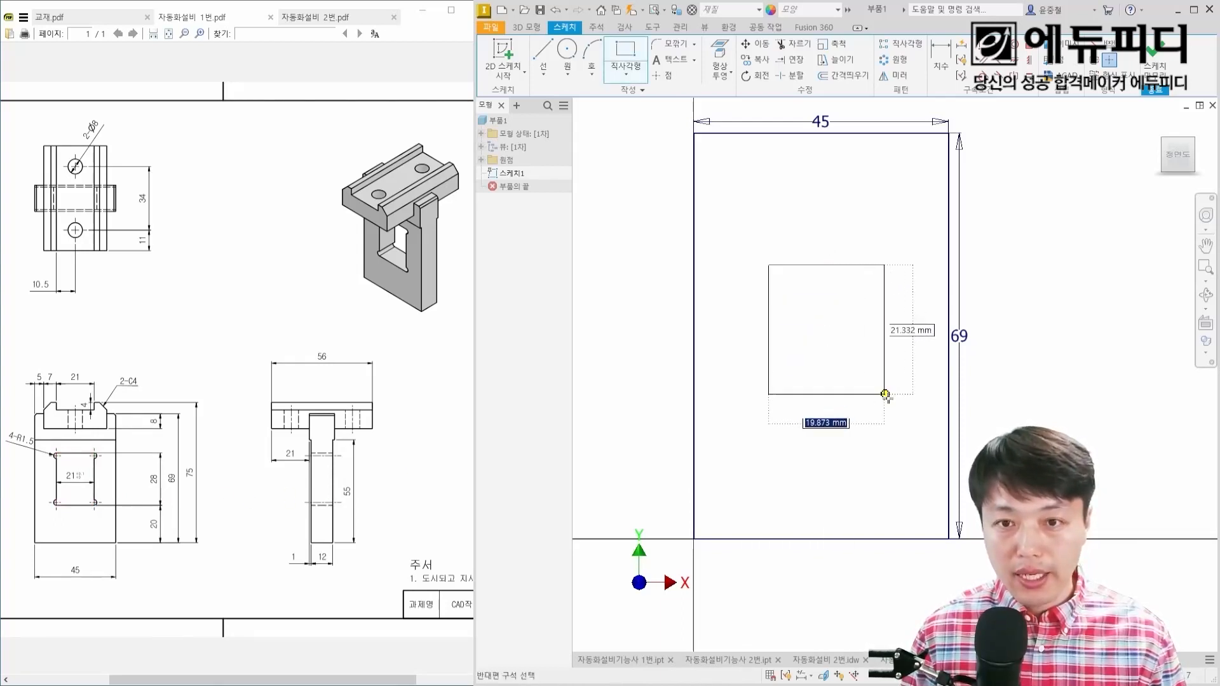
left_click(889, 398)
key("Escape")
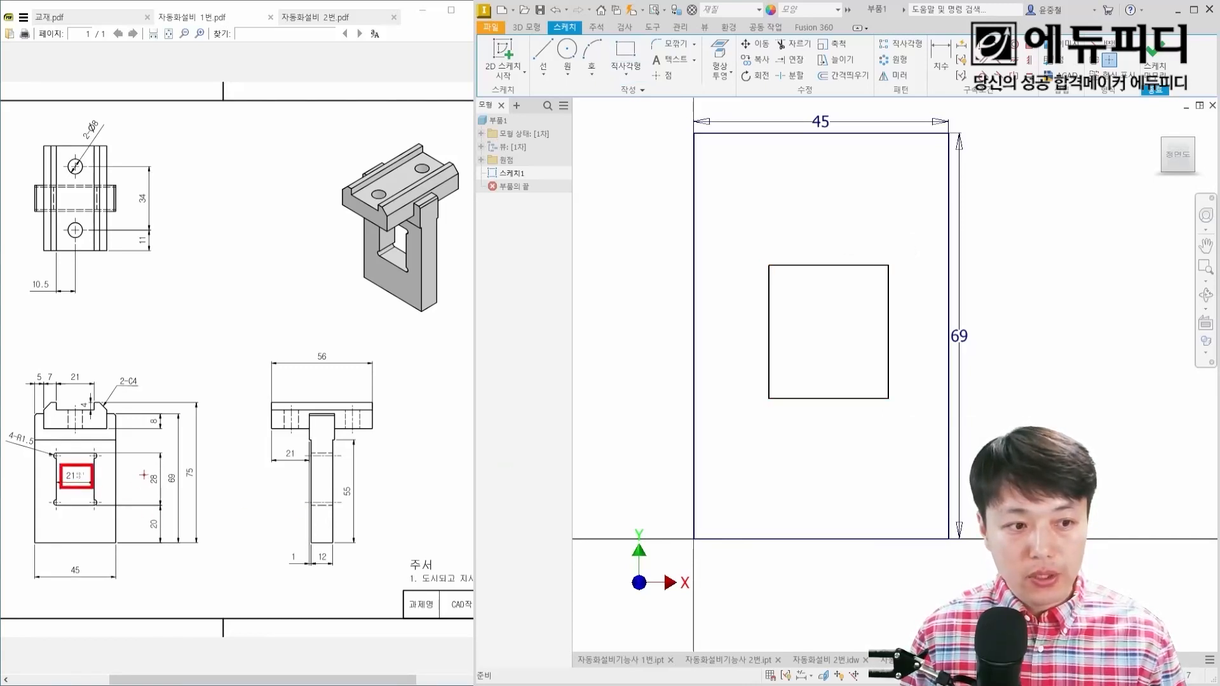
left_click_drag(141, 469, 162, 489)
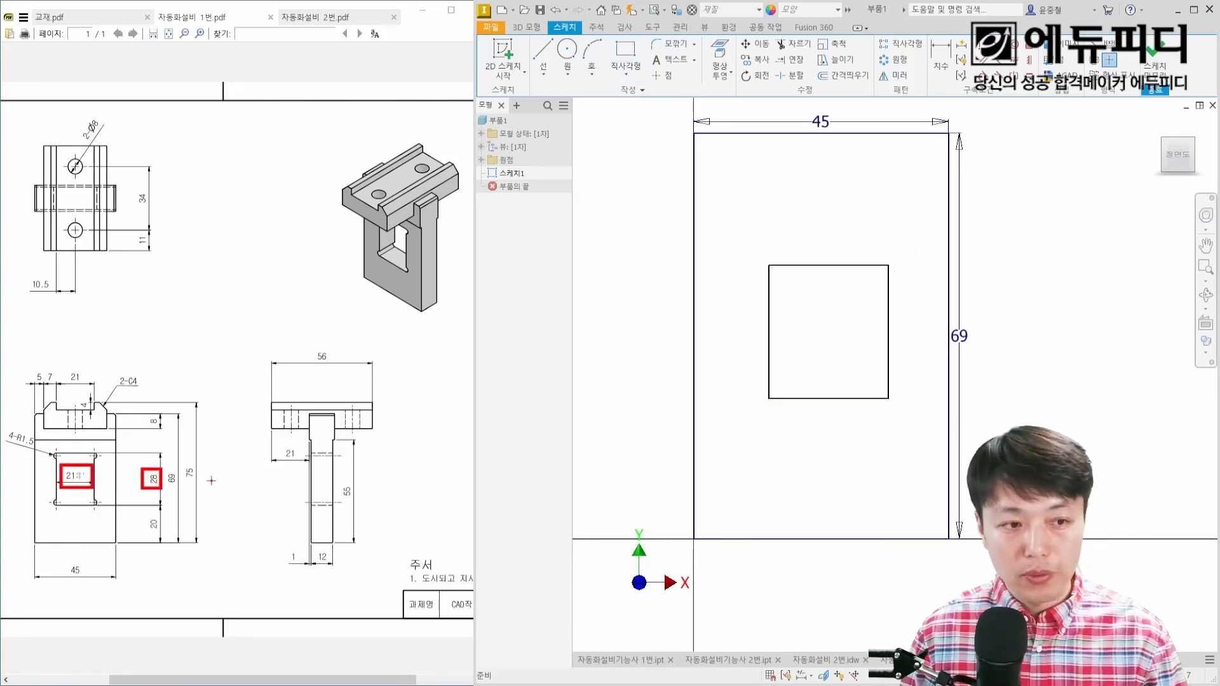
key("Escape")
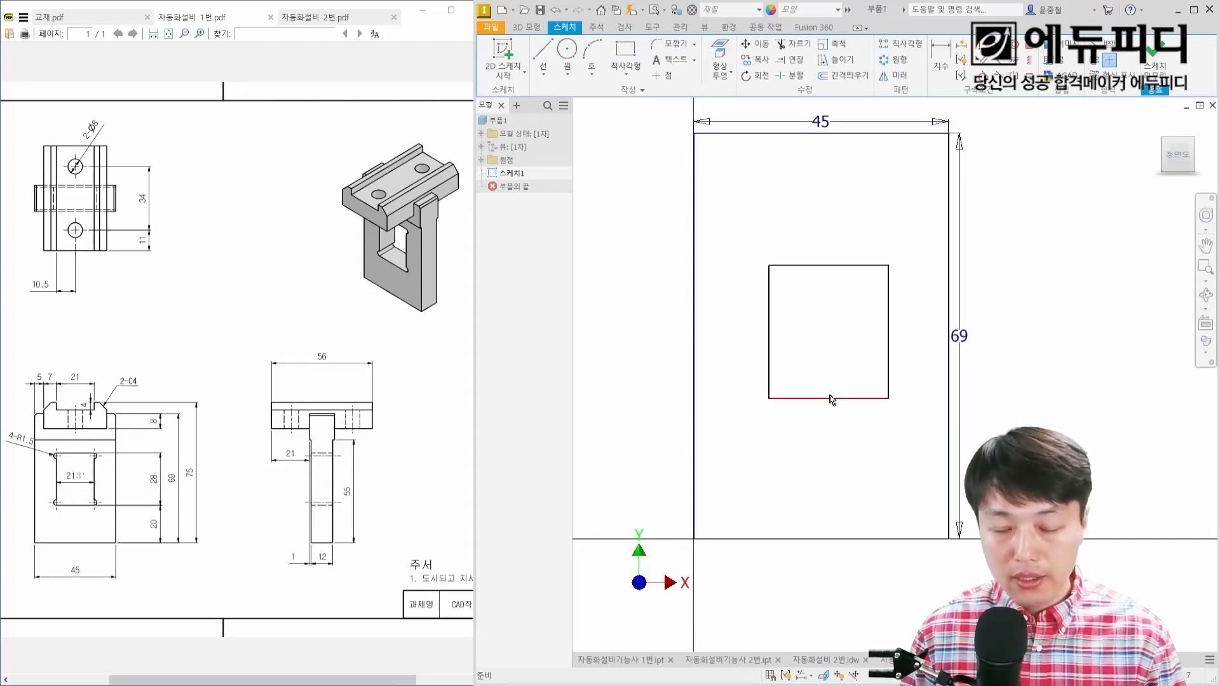
right_click(1006, 383)
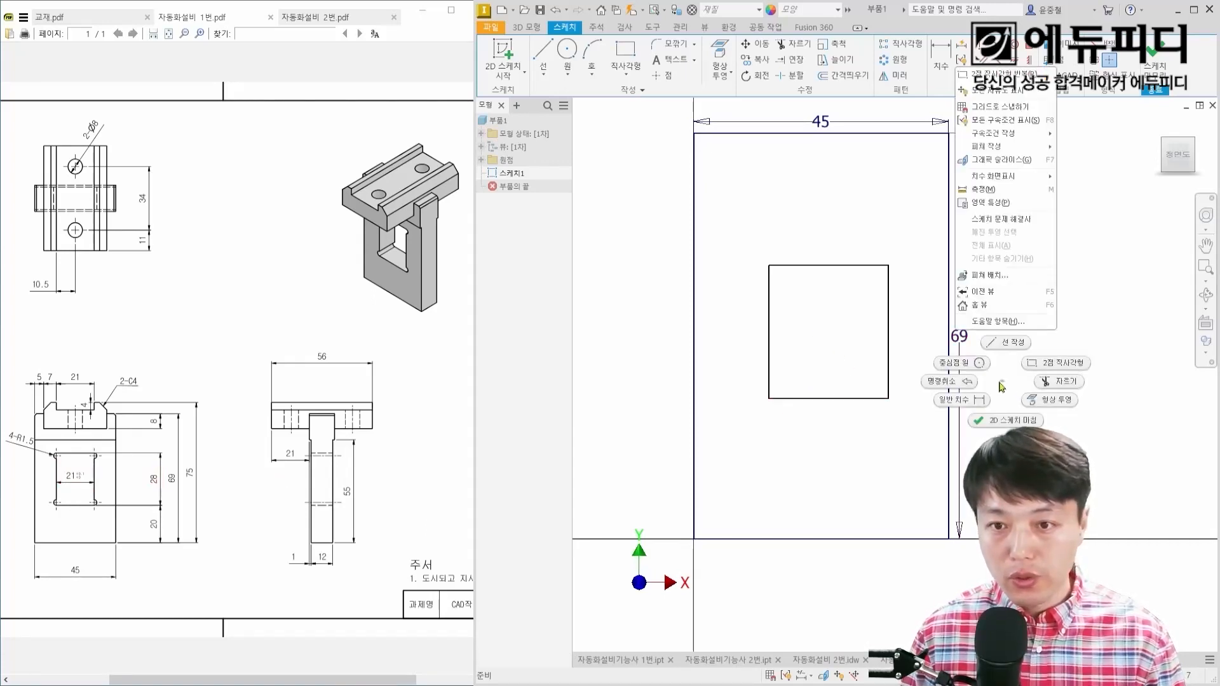
left_click_drag(992, 391, 936, 410)
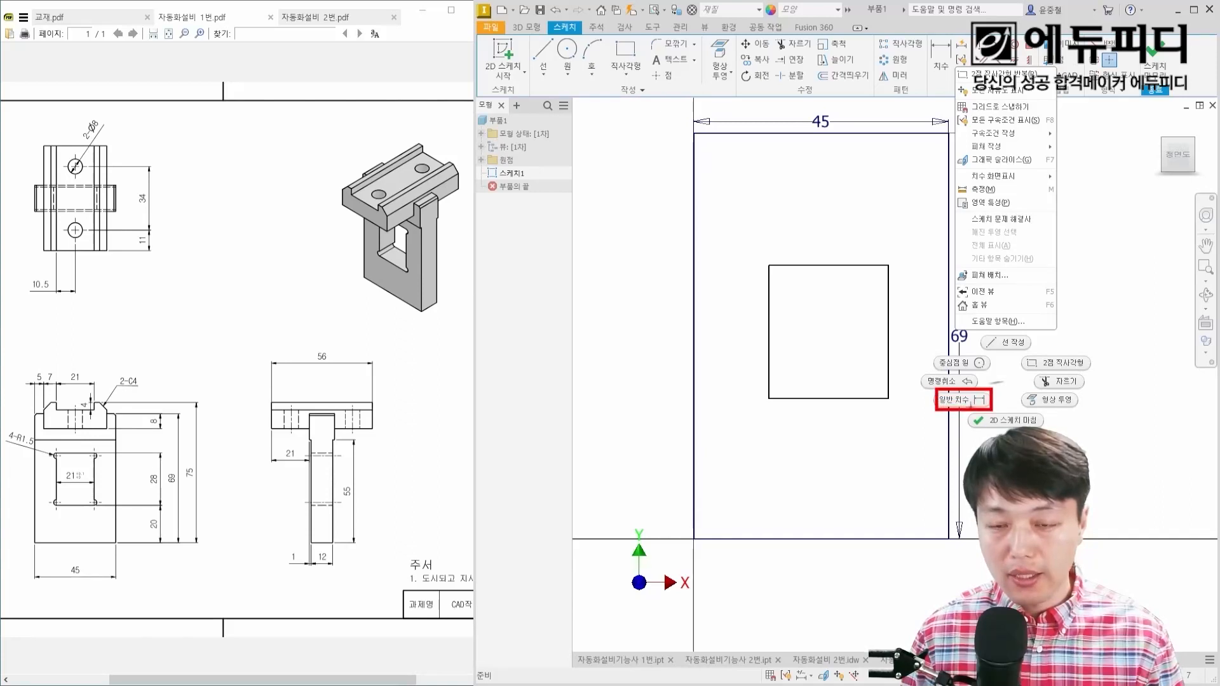
left_click_drag(926, 35, 954, 71)
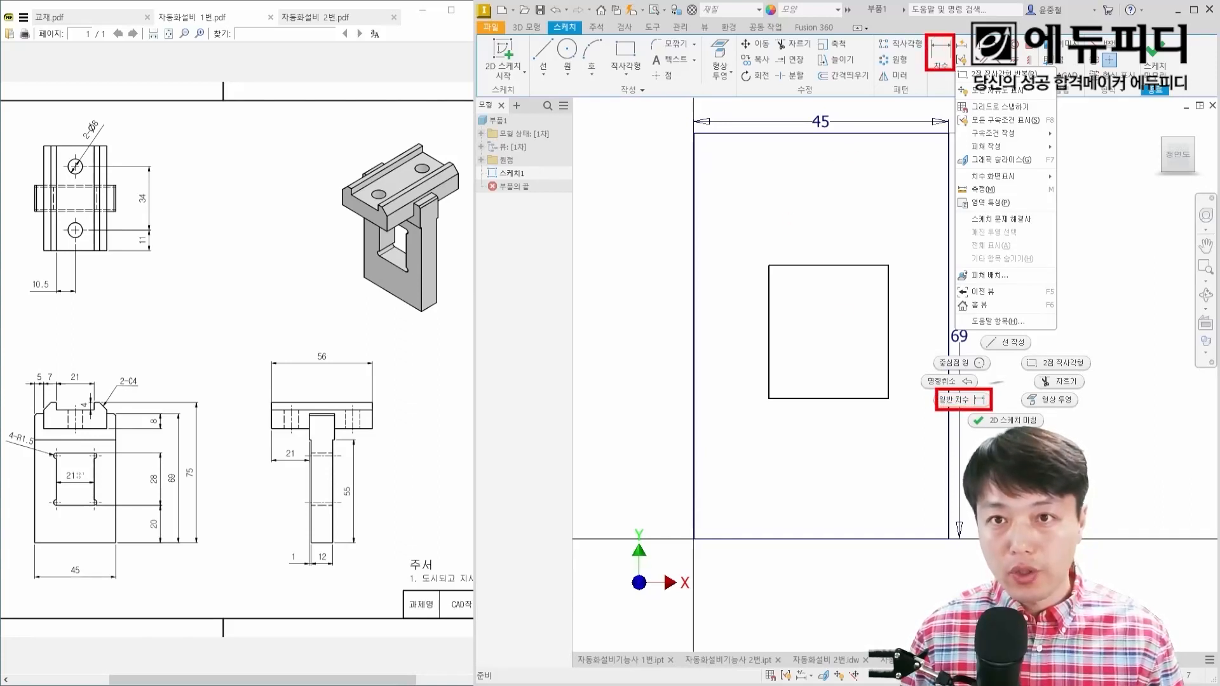
mouse_move(868, 183)
left_mouse_down()
mouse_move(866, 220)
mouse_move(886, 194)
mouse_move(871, 221)
left_mouse_up()
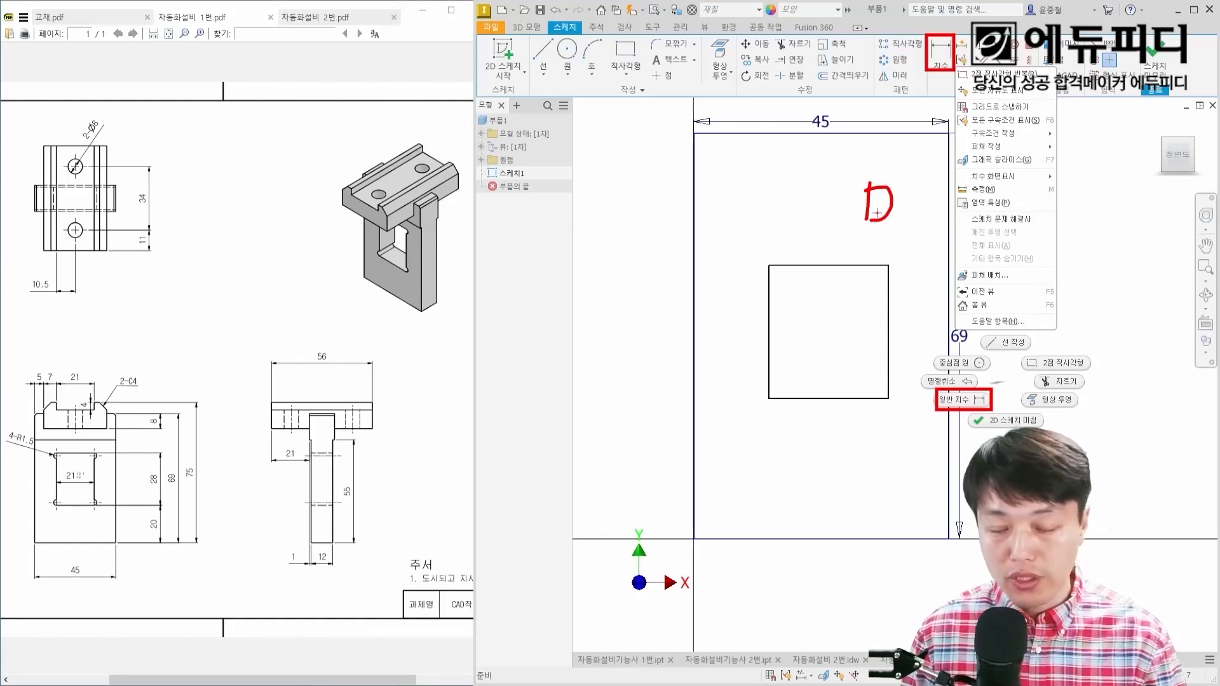
key("Escape")
Step: Dimension the inner rectangle's bottom edge and set its width to 21 mm
key("d")
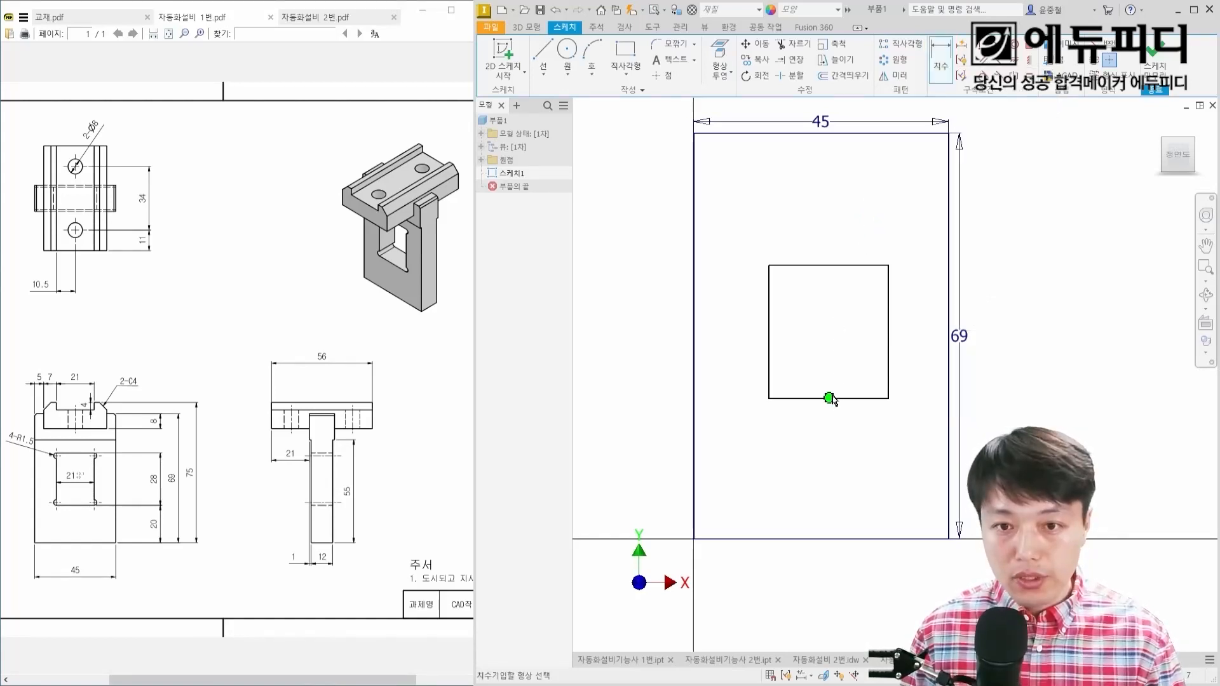
left_click(804, 399)
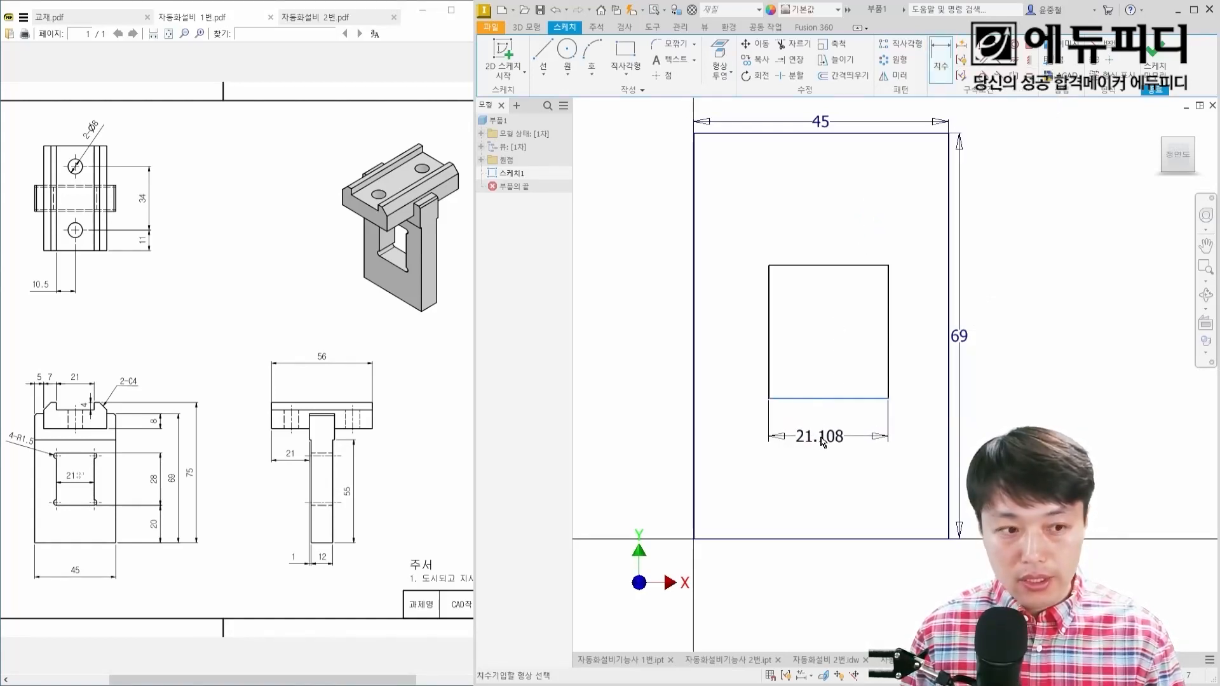
left_click(821, 437)
type("21")
key("Return")
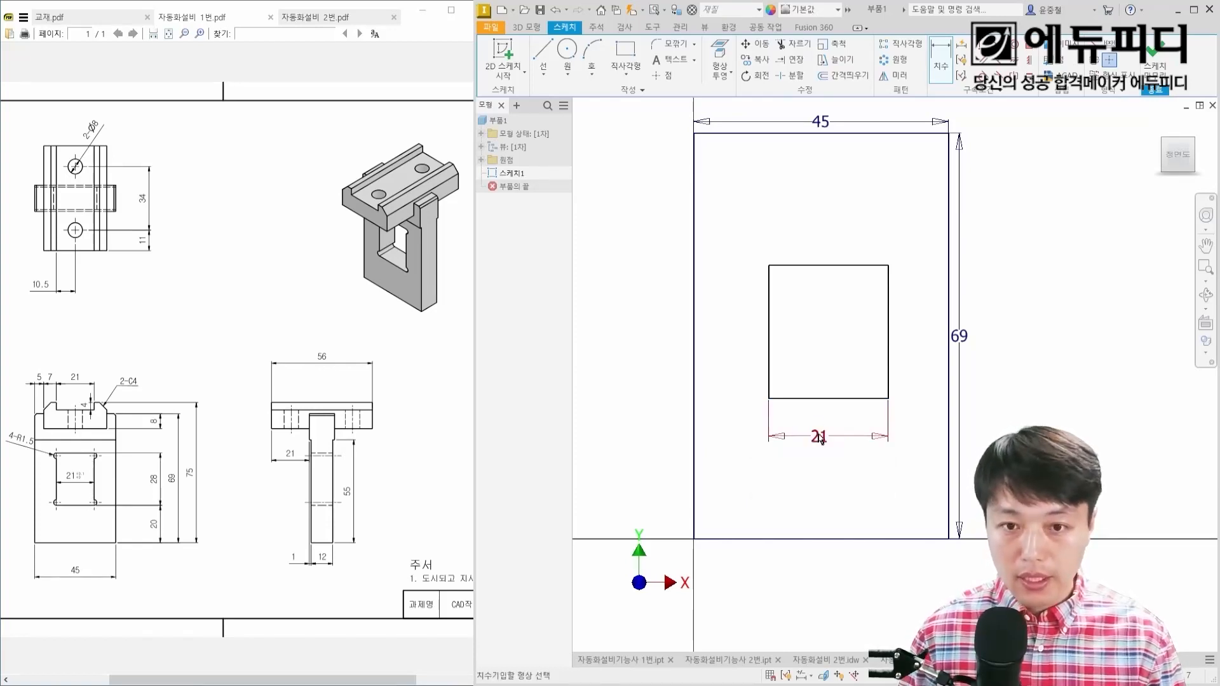
Step: Dimension the inner rectangle's vertical side and set its height to 28 mm
left_click(889, 309)
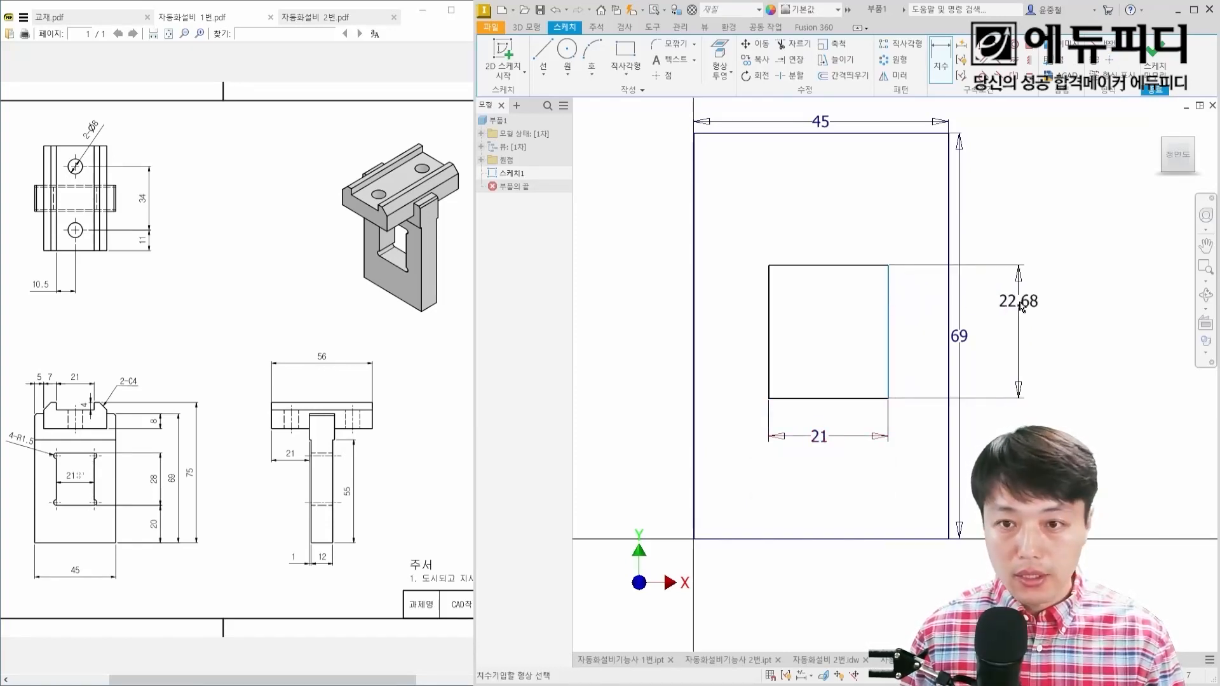
left_click(914, 318)
type("52")
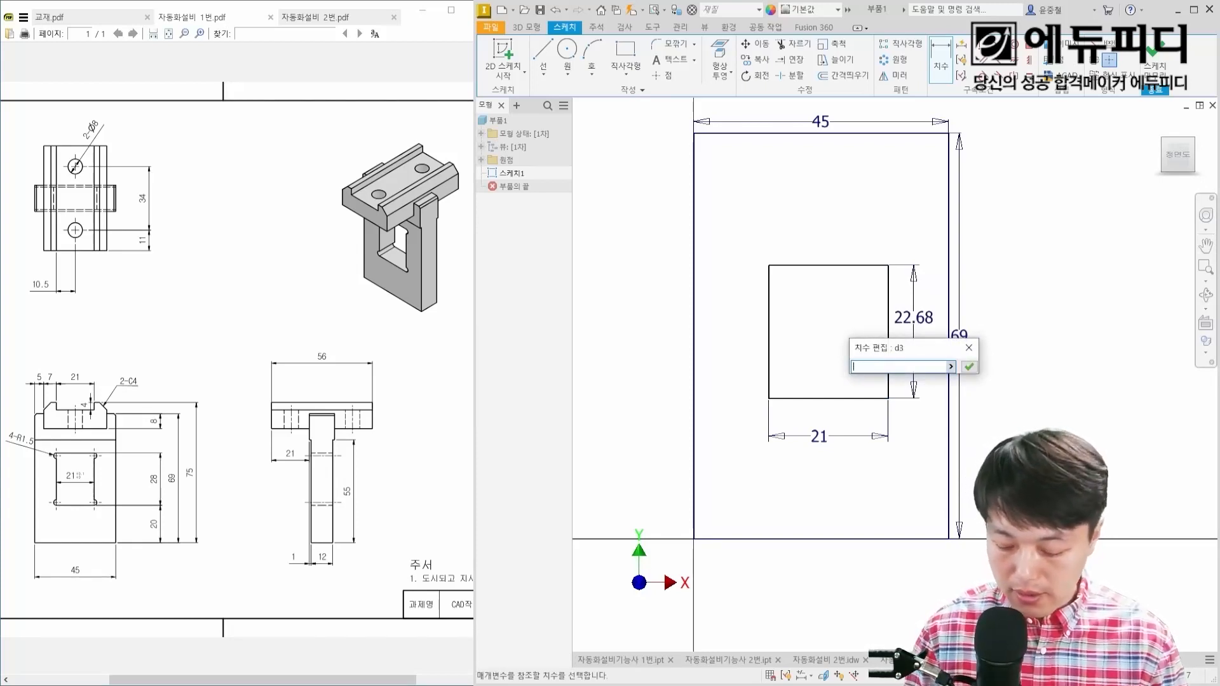
type("28")
key("Return")
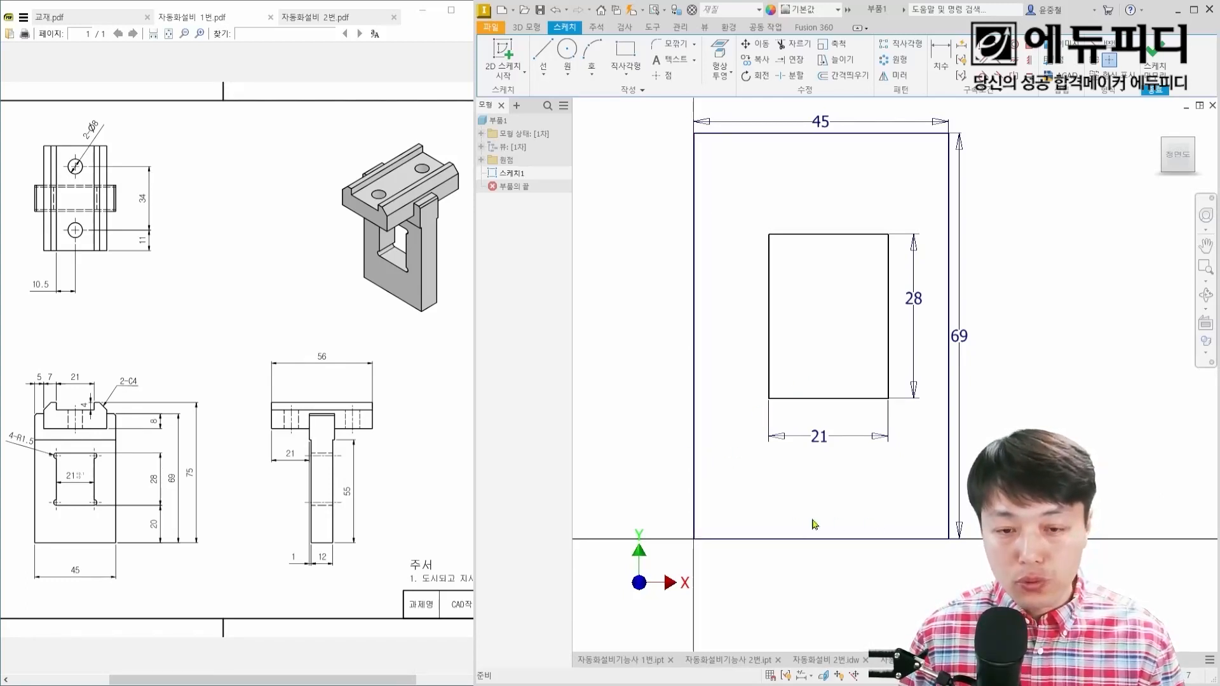
scroll(725, 512, "up", 2)
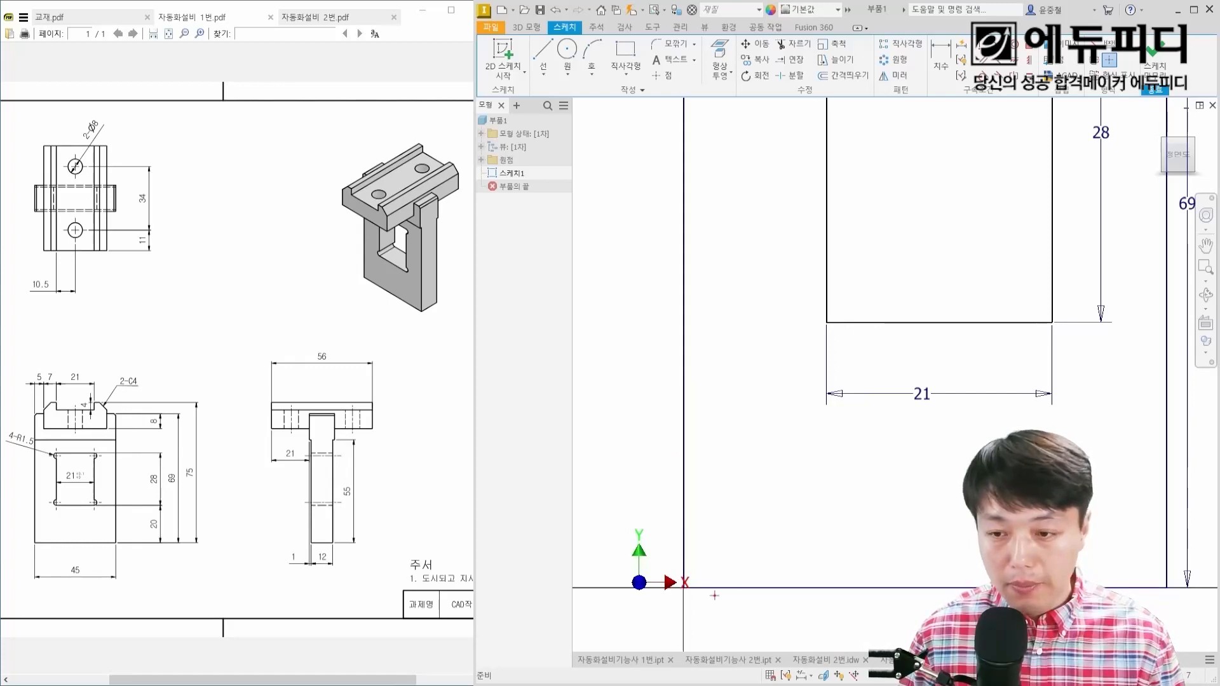
Step: Pull the edges of the outer and inner rectangles to test which of them can still move
scroll(748, 582, "down", 3)
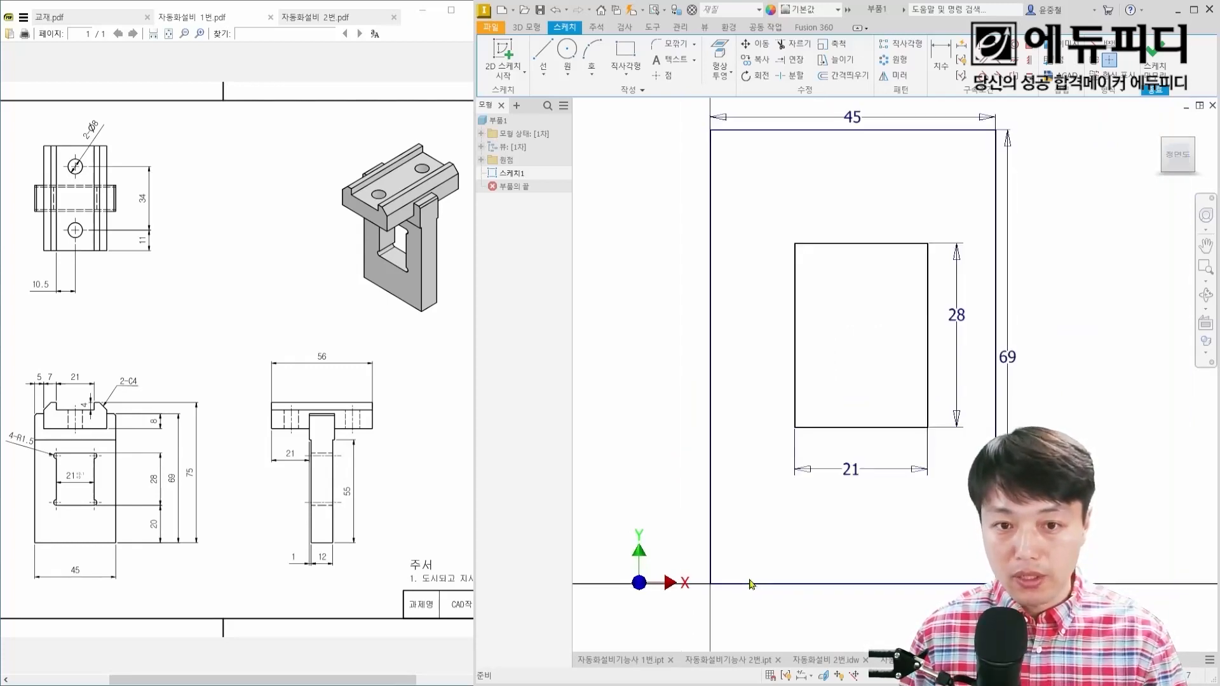
left_click_drag(713, 412, 698, 409)
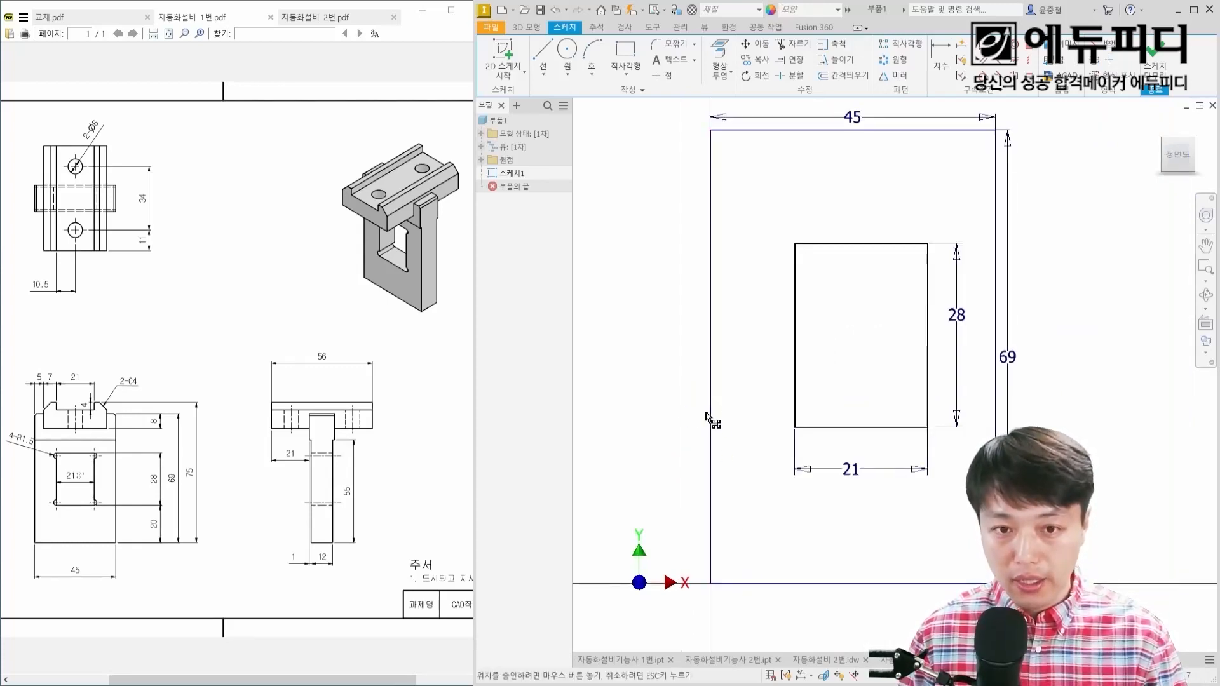
left_click_drag(996, 432, 1003, 433)
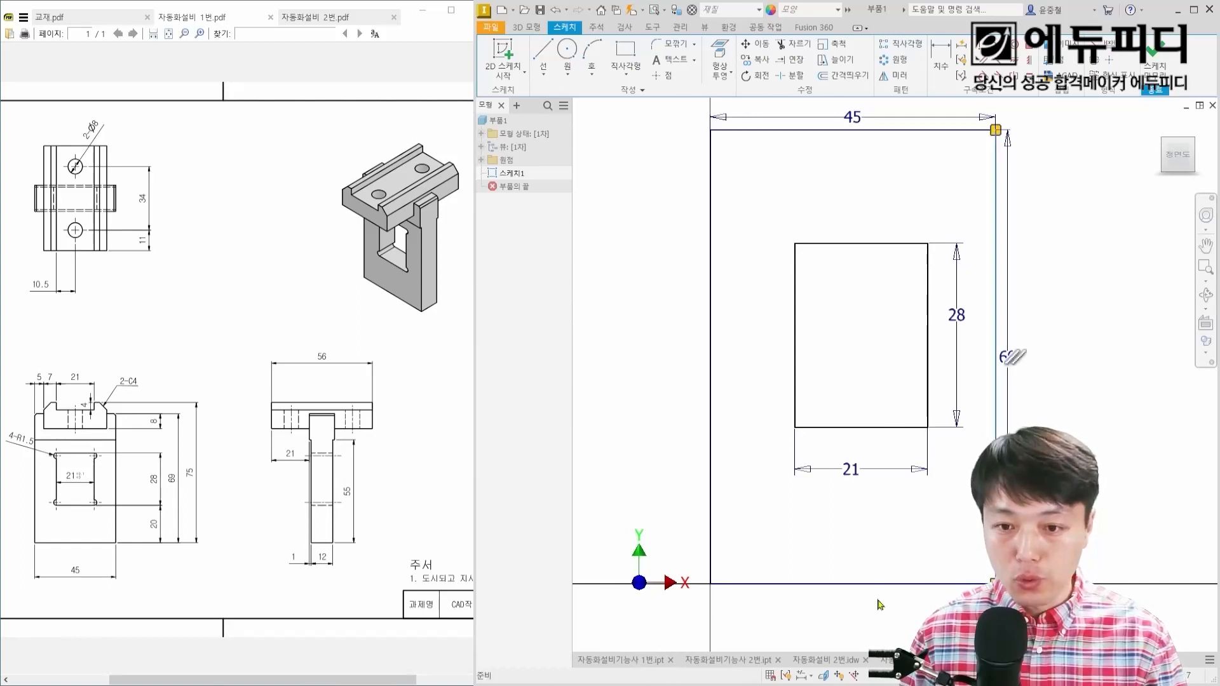
left_click_drag(881, 584, 890, 564)
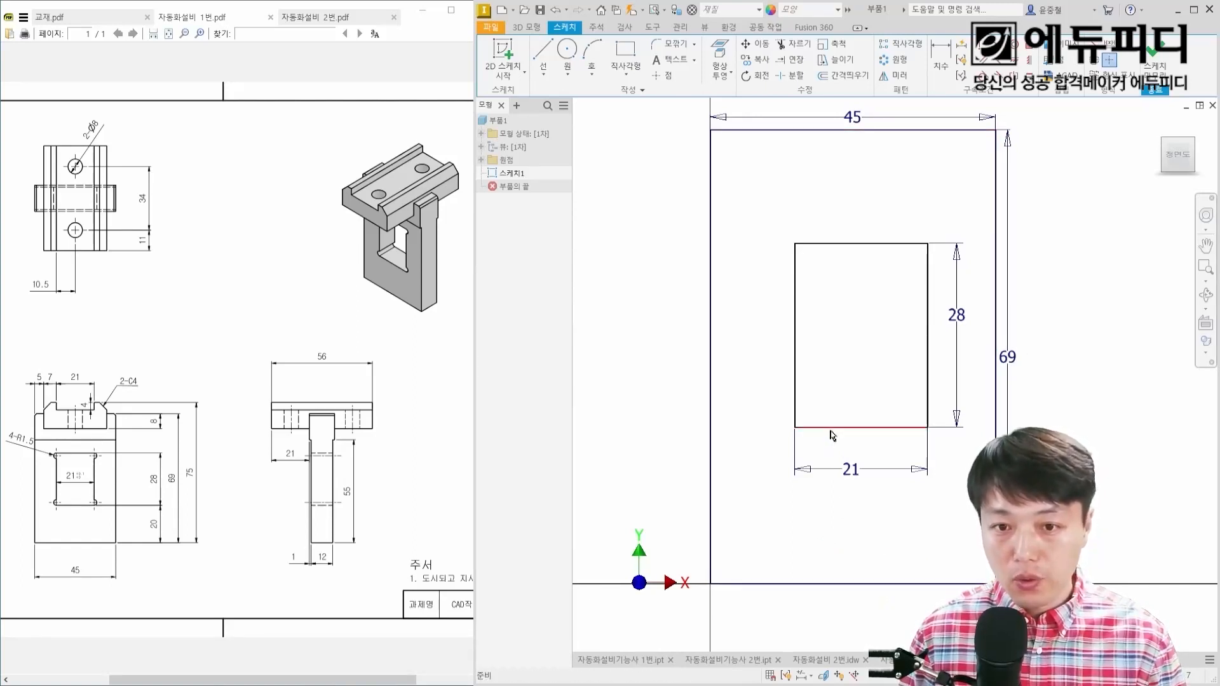
left_click_drag(833, 433, 814, 473)
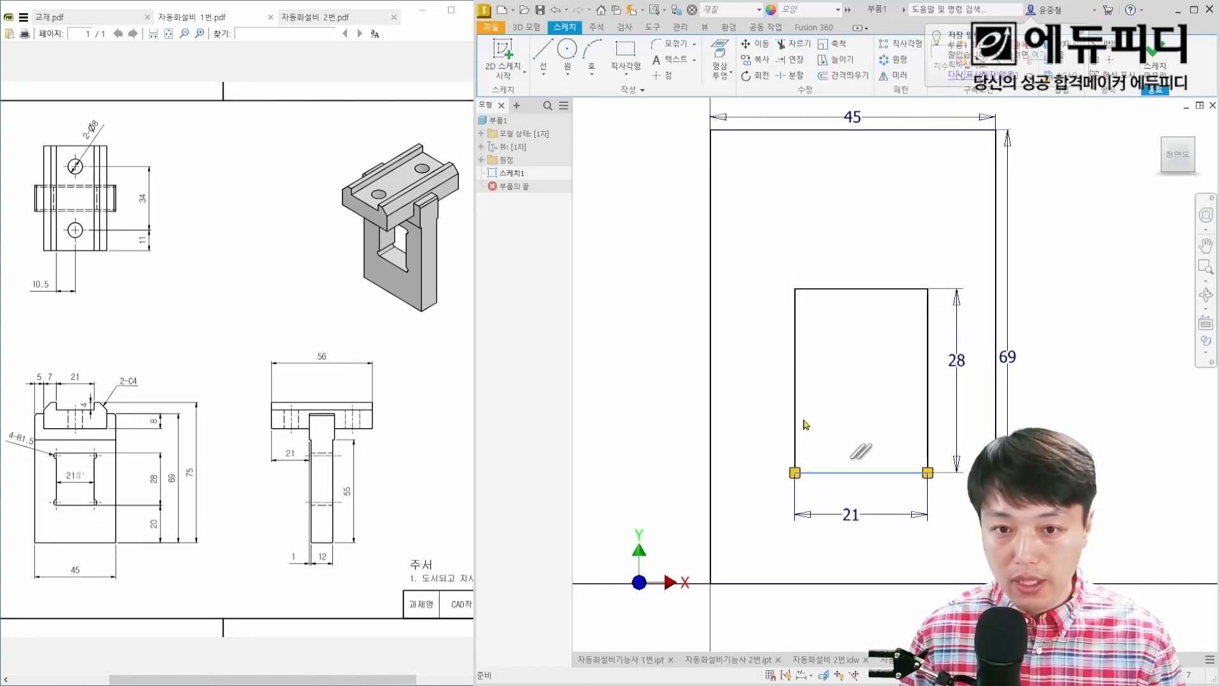
left_click_drag(797, 419, 782, 420)
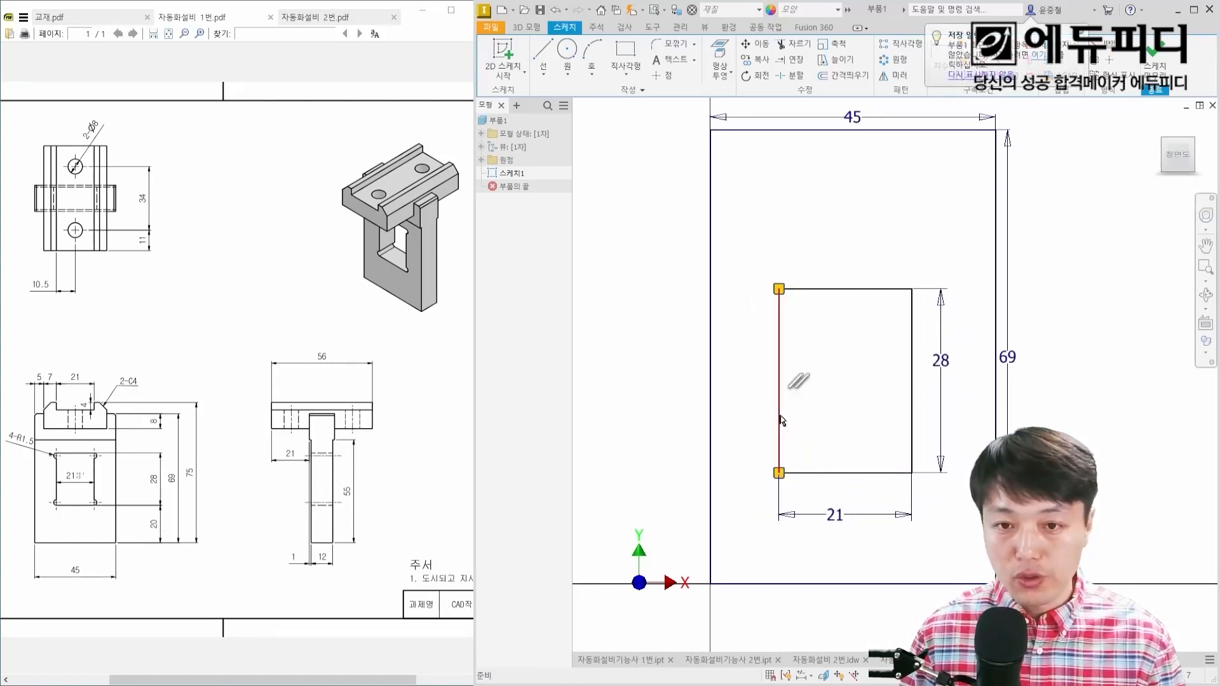
left_click_drag(781, 386, 783, 387)
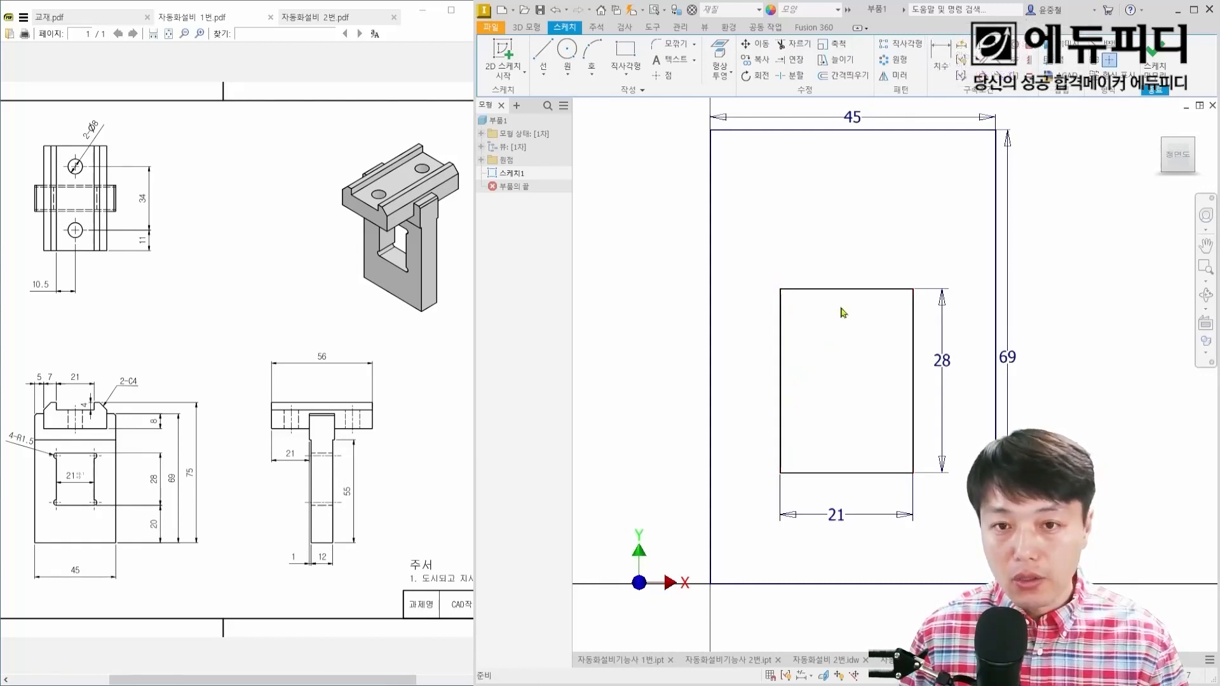
left_click_drag(847, 290, 850, 267)
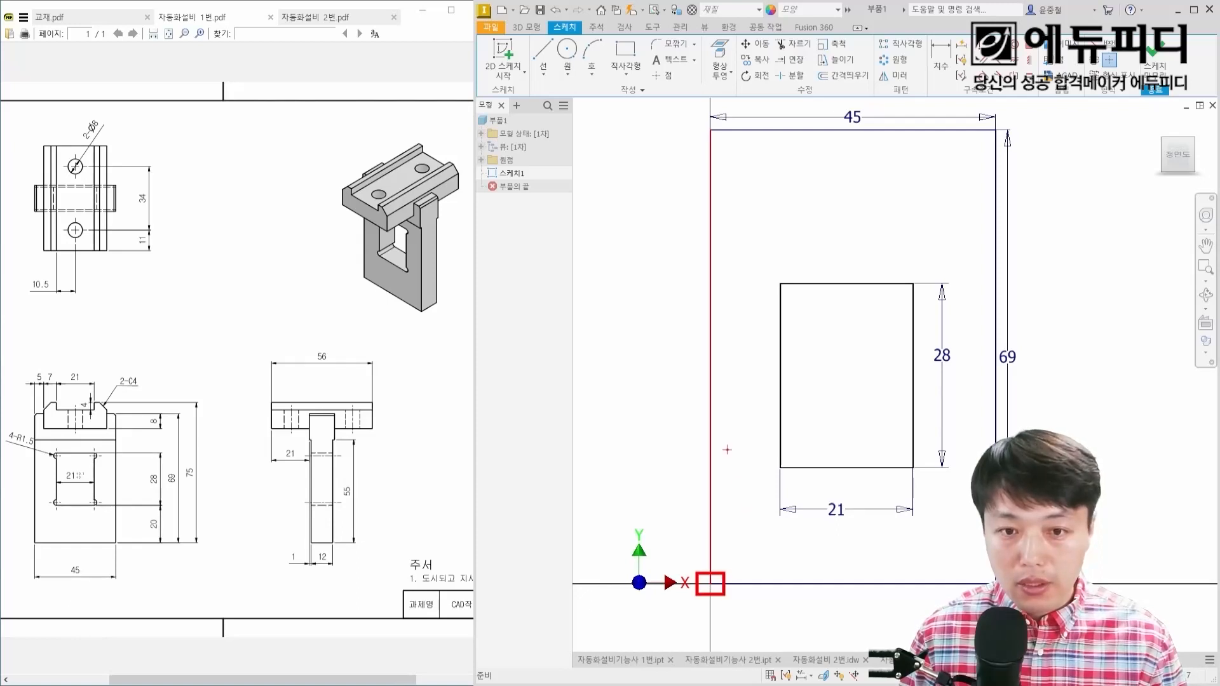
mouse_move(711, 450)
left_mouse_down()
mouse_move(782, 450)
mouse_move(827, 502)
mouse_move(827, 584)
left_mouse_up()
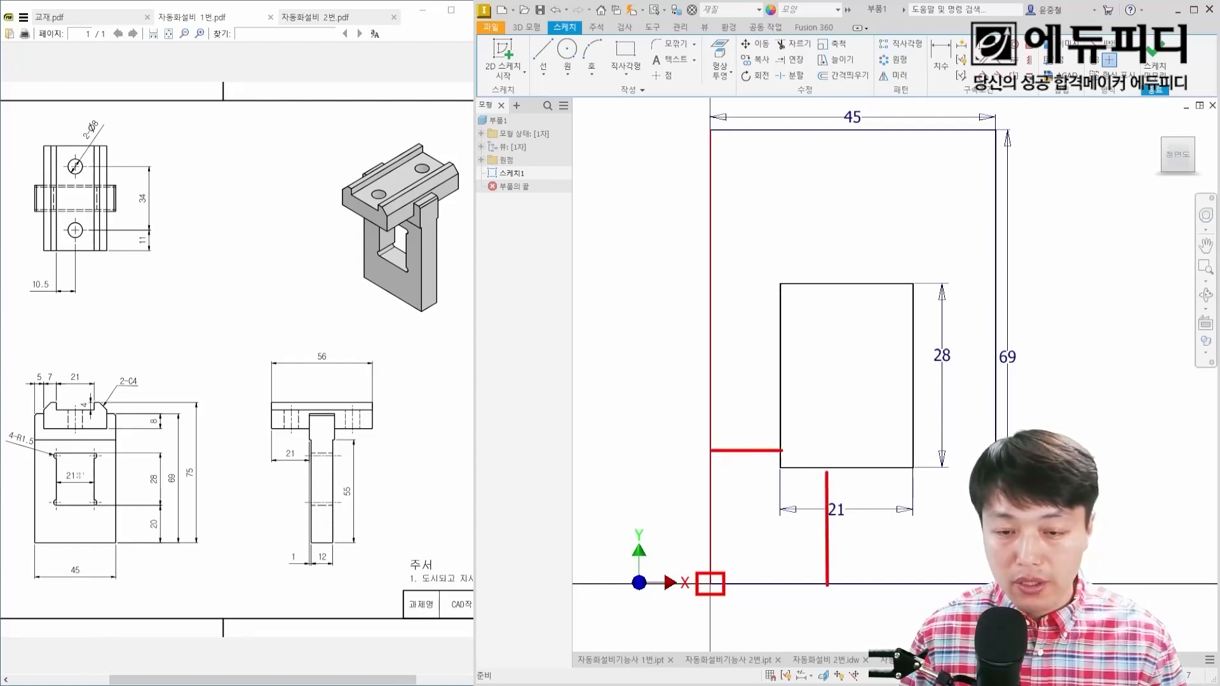
left_click_drag(746, 477, 757, 502)
left_click(758, 510)
left_click_drag(858, 516, 865, 539)
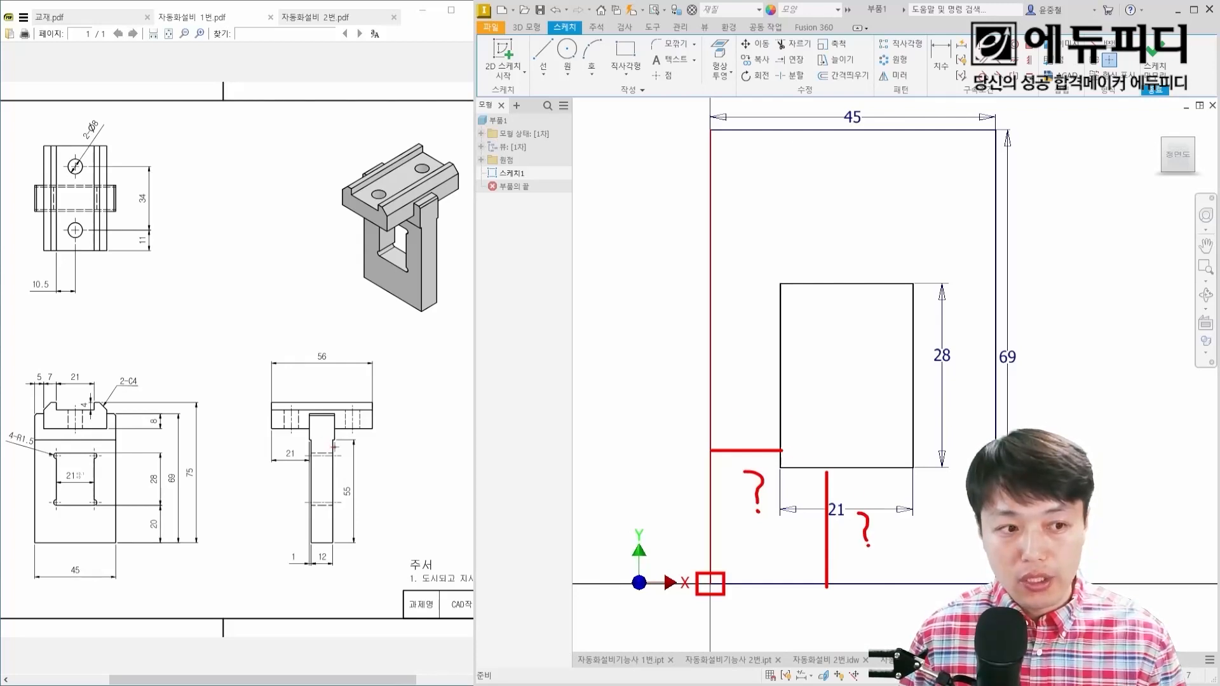
left_click_drag(142, 512, 162, 536)
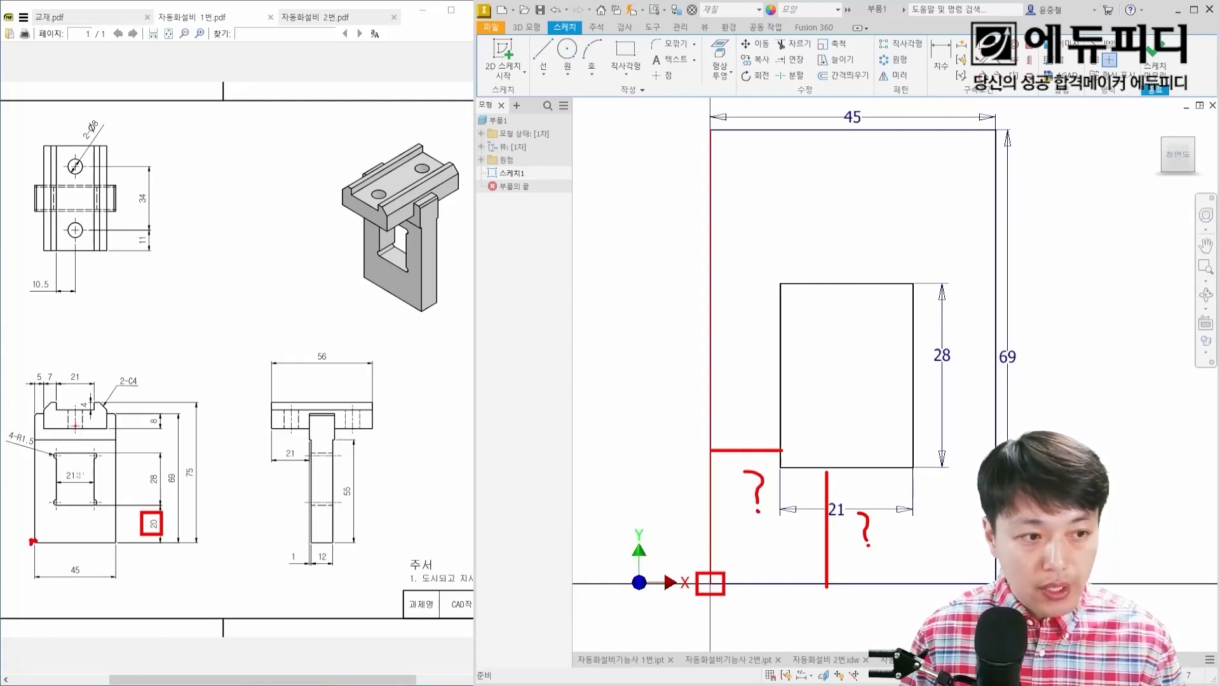
left_click_drag(79, 437, 76, 550, "shift")
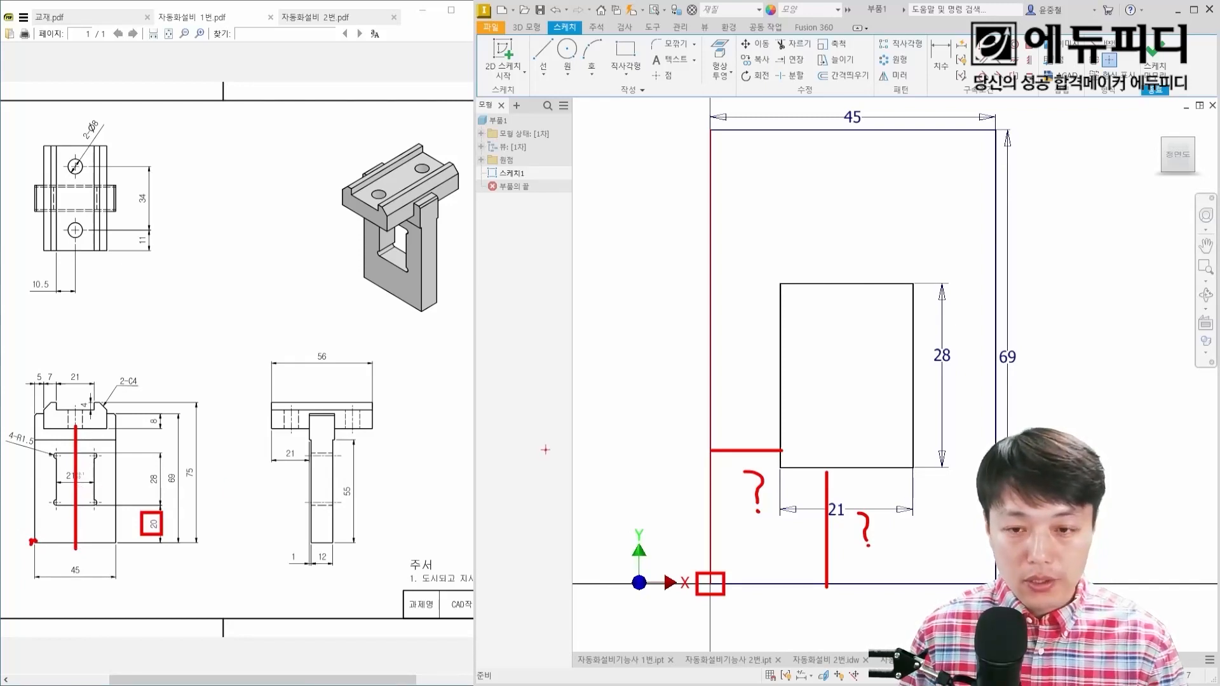
key("Escape")
Step: Dimension the distance between the outer and inner rectangles' bottom edges and set it to 20 mm
key("d")
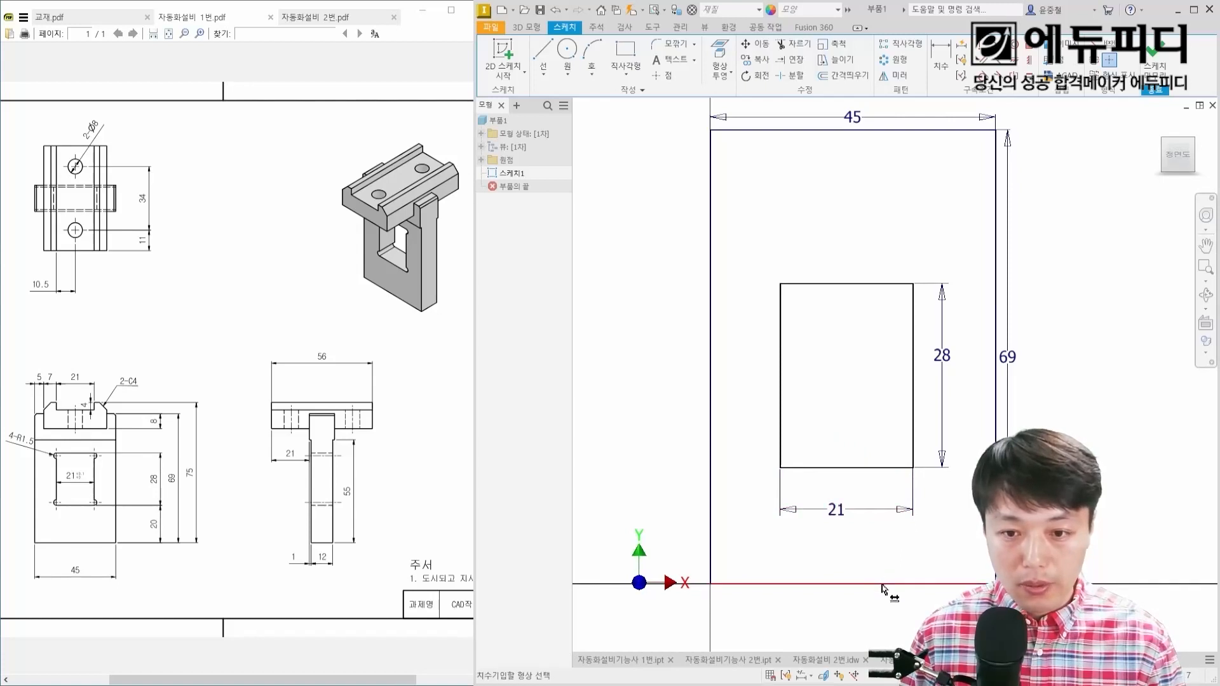
left_click(882, 584)
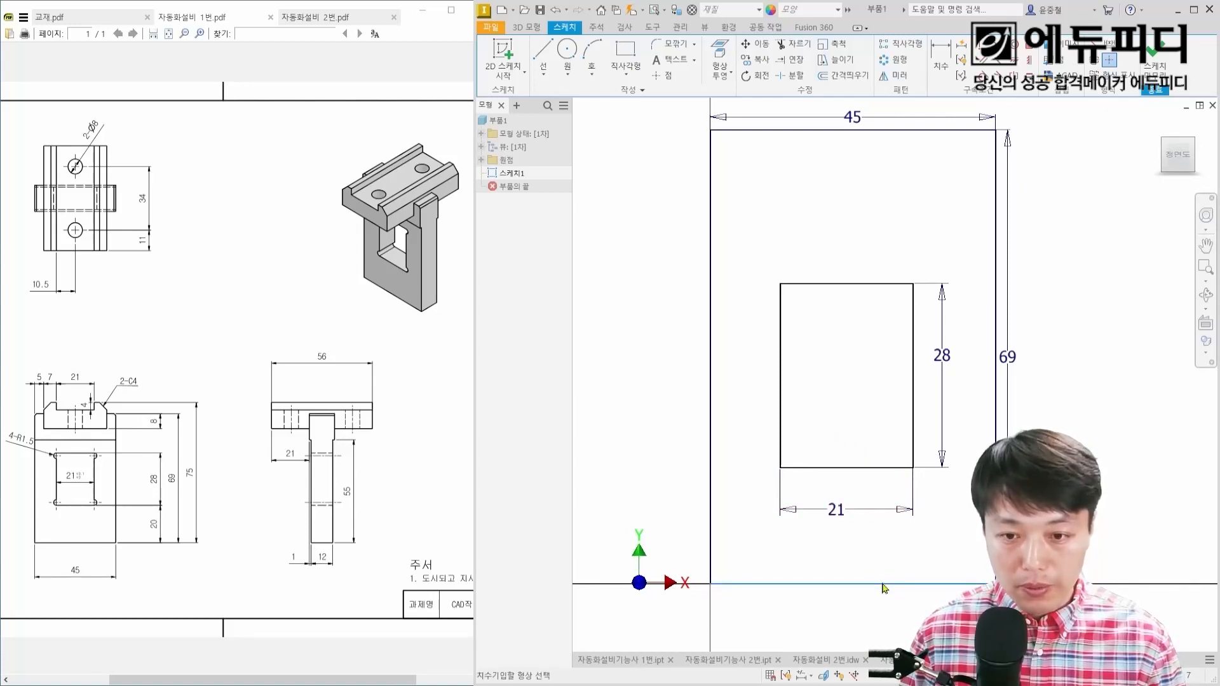
left_click(877, 470)
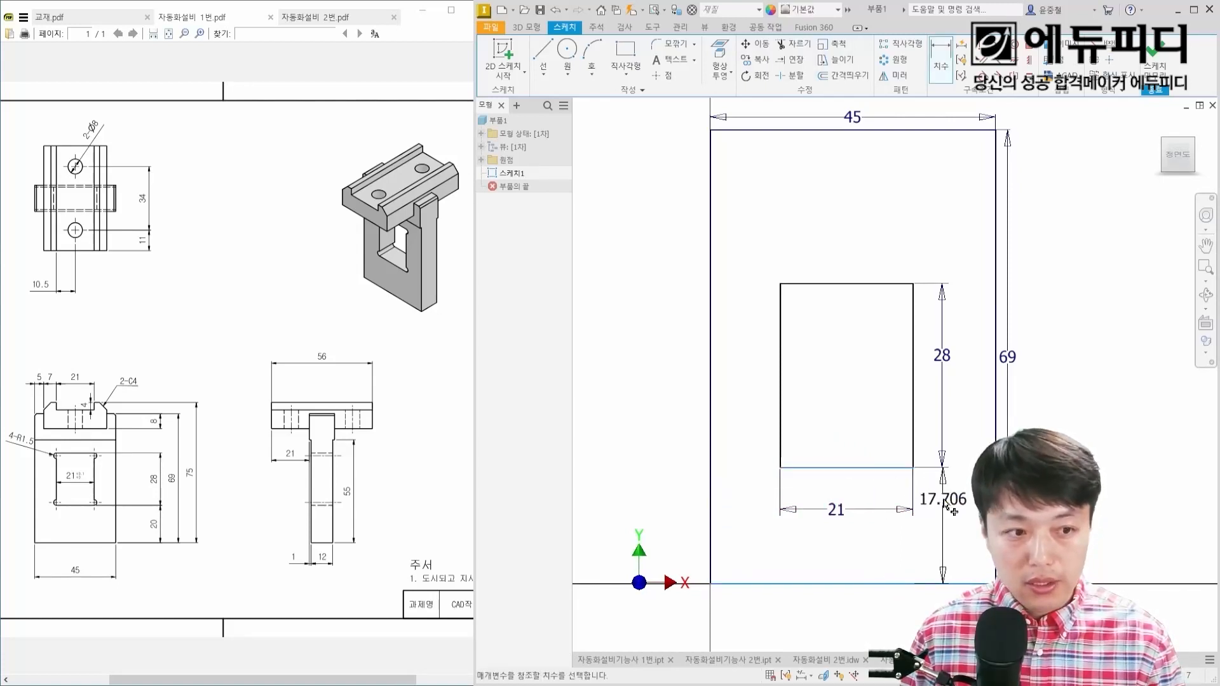
left_click(946, 506)
type("20")
key("Return")
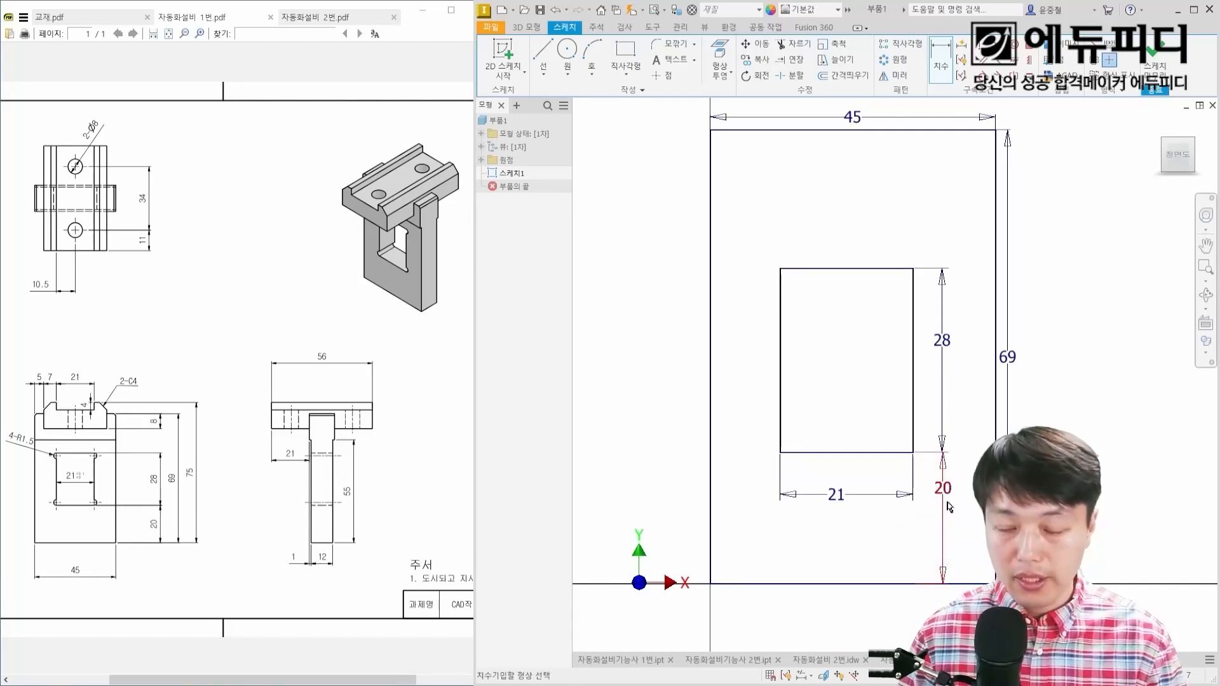
key("Escape")
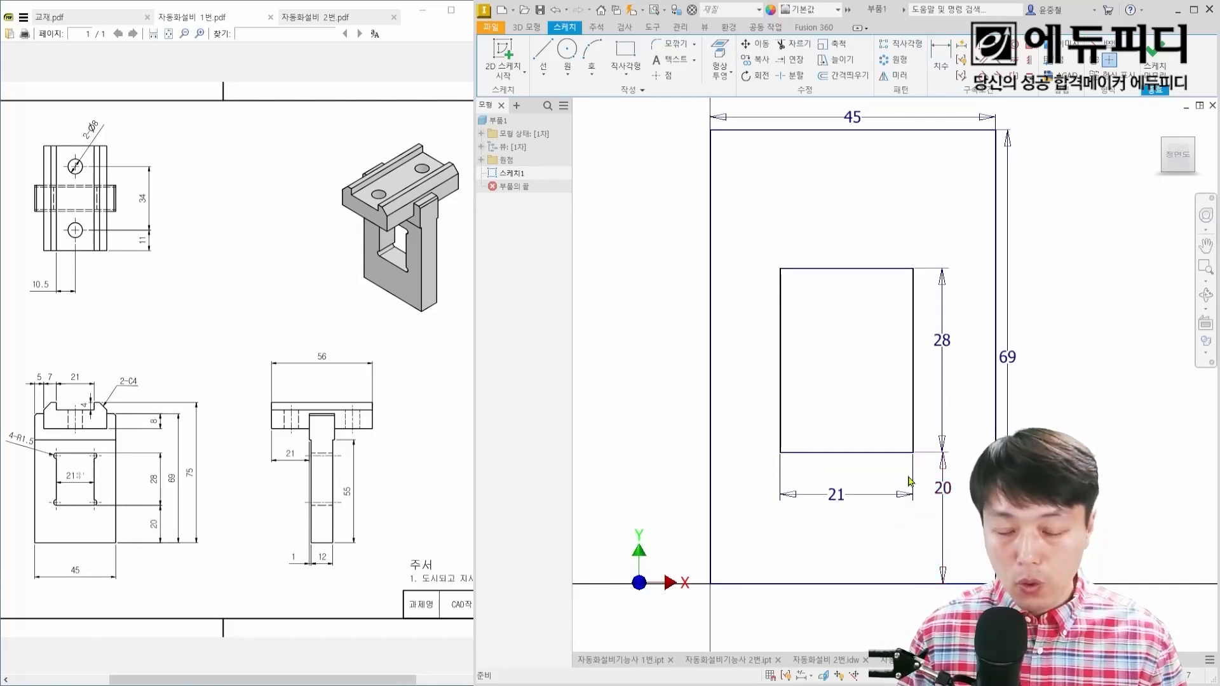
Step: Shift the inner rectangle sideways to test its remaining horizontal freedom
left_click_drag(847, 456, 789, 376)
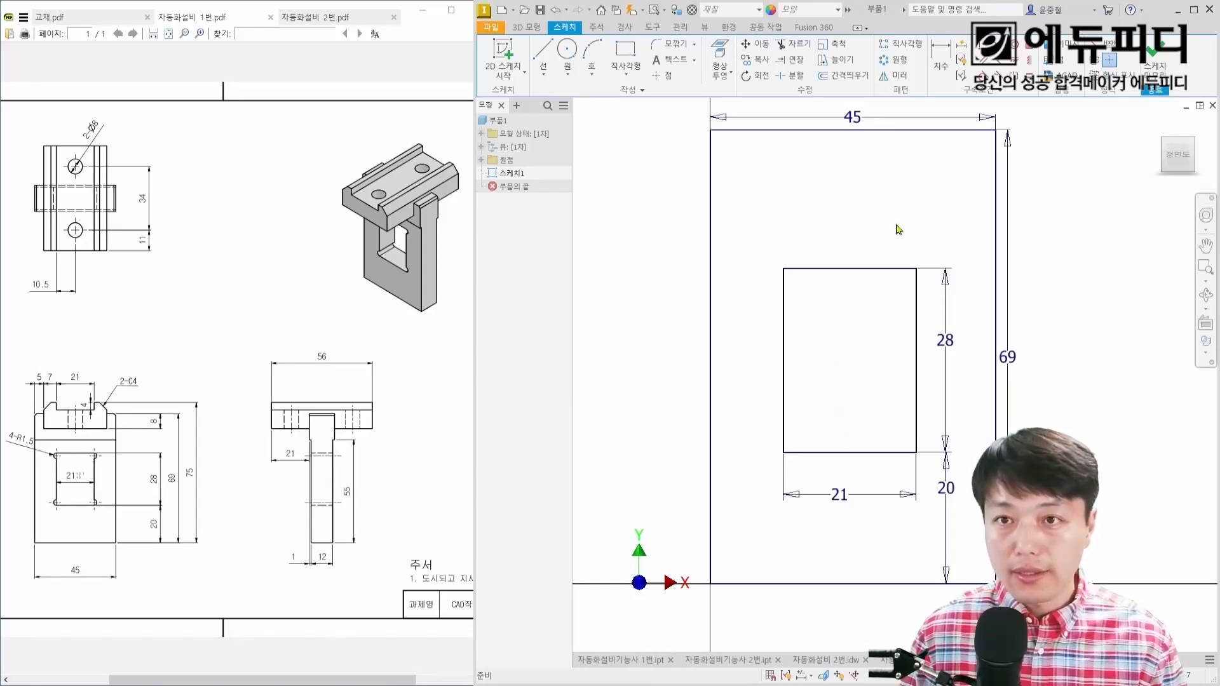
key("ctrl+z")
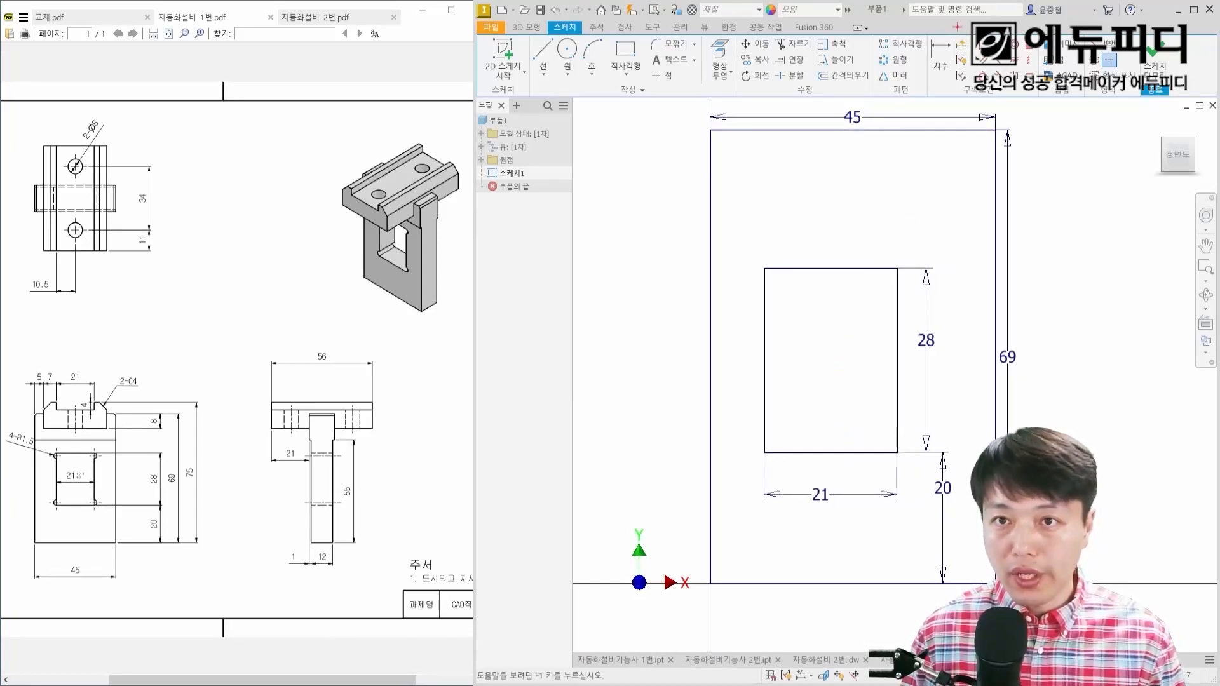
mouse_move(966, 30)
left_mouse_down("ctrl")
mouse_move(1026, 60)
mouse_move(1053, 95)
mouse_move(1040, 101)
left_mouse_up("ctrl")
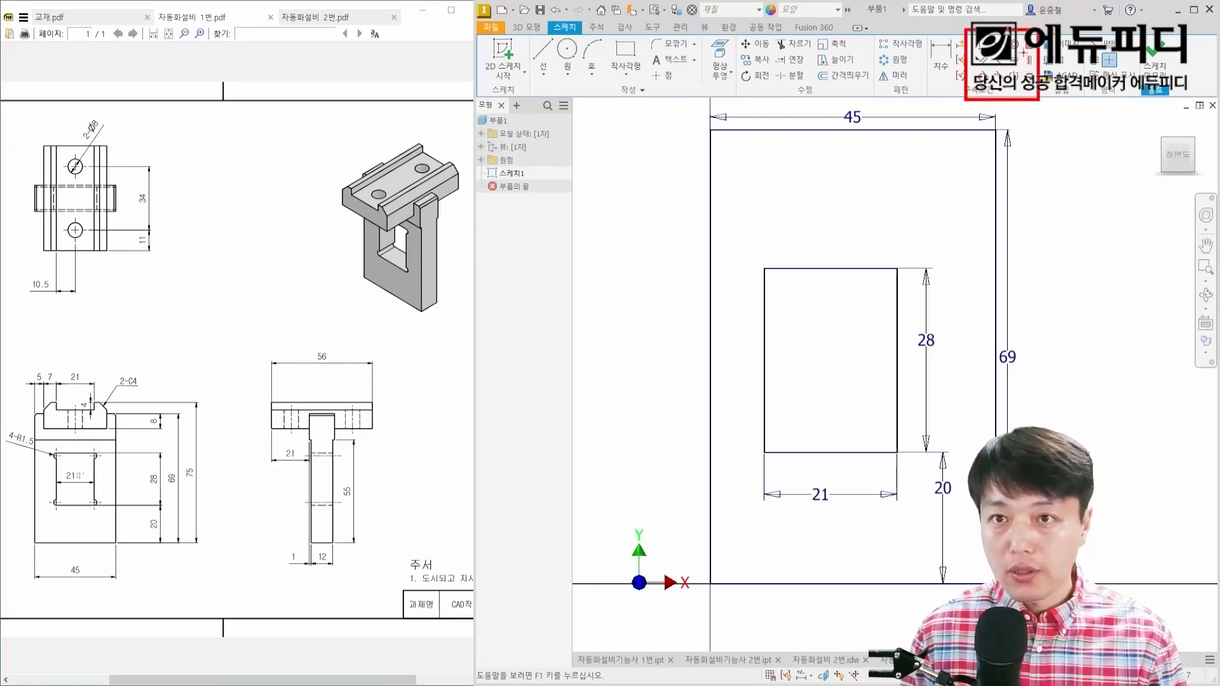
left_click_drag(1024, 52, 1037, 71, "ctrl")
key("Escape")
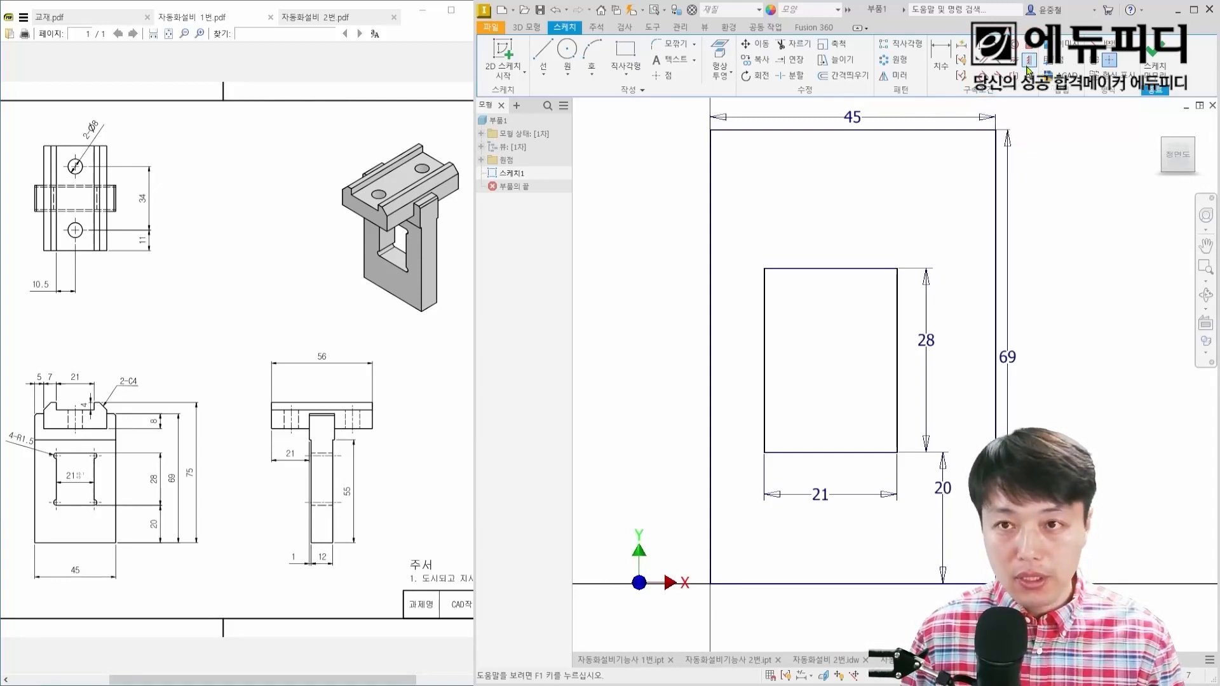
Step: Apply a vertical constraint between the midpoints of the outer and inner rectangles' top edges to center the window horizontally
left_click(1033, 64)
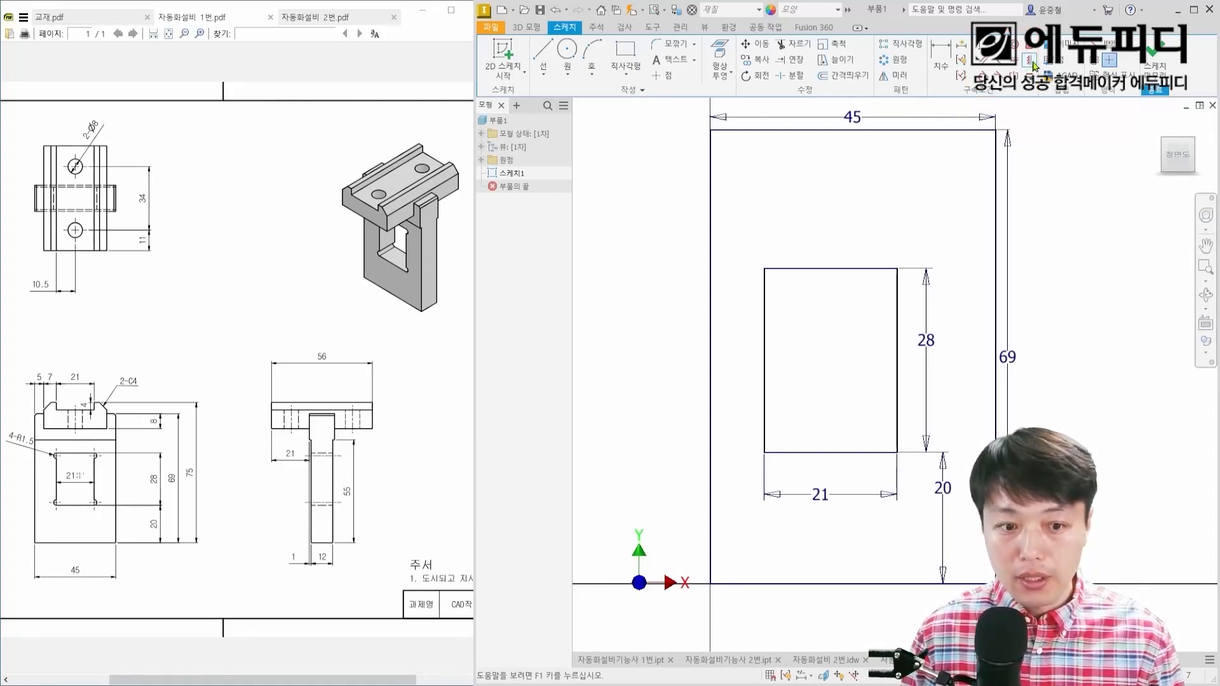
left_click(854, 130)
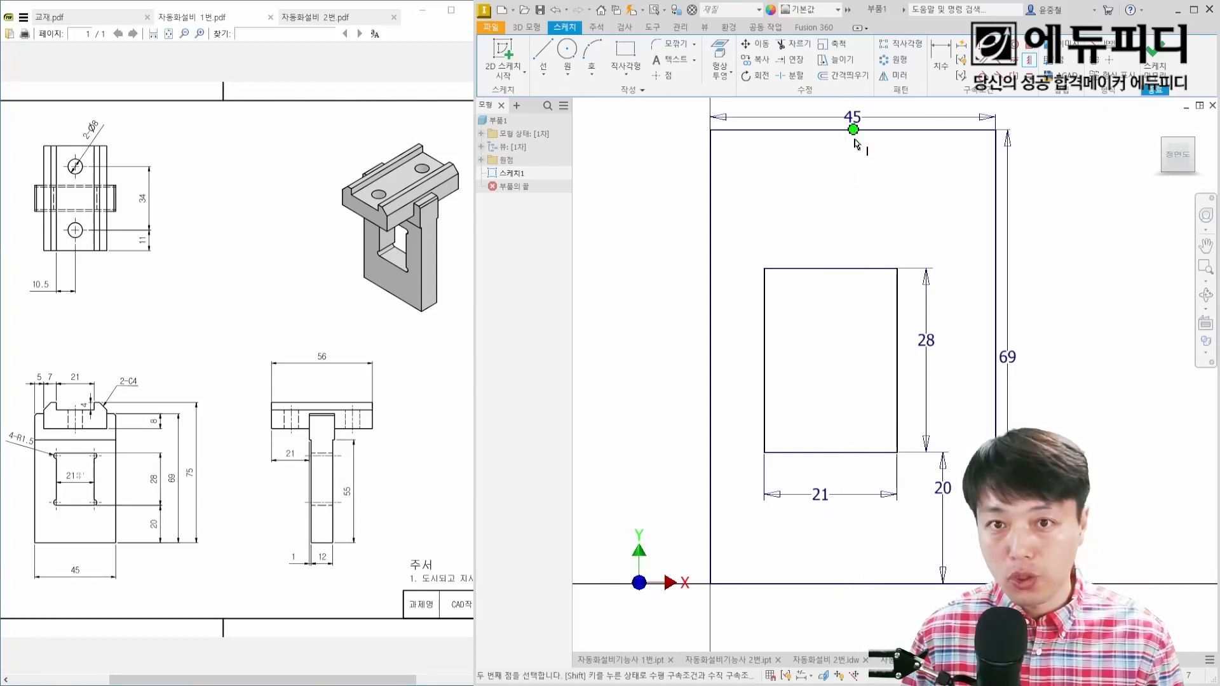
left_click(831, 267)
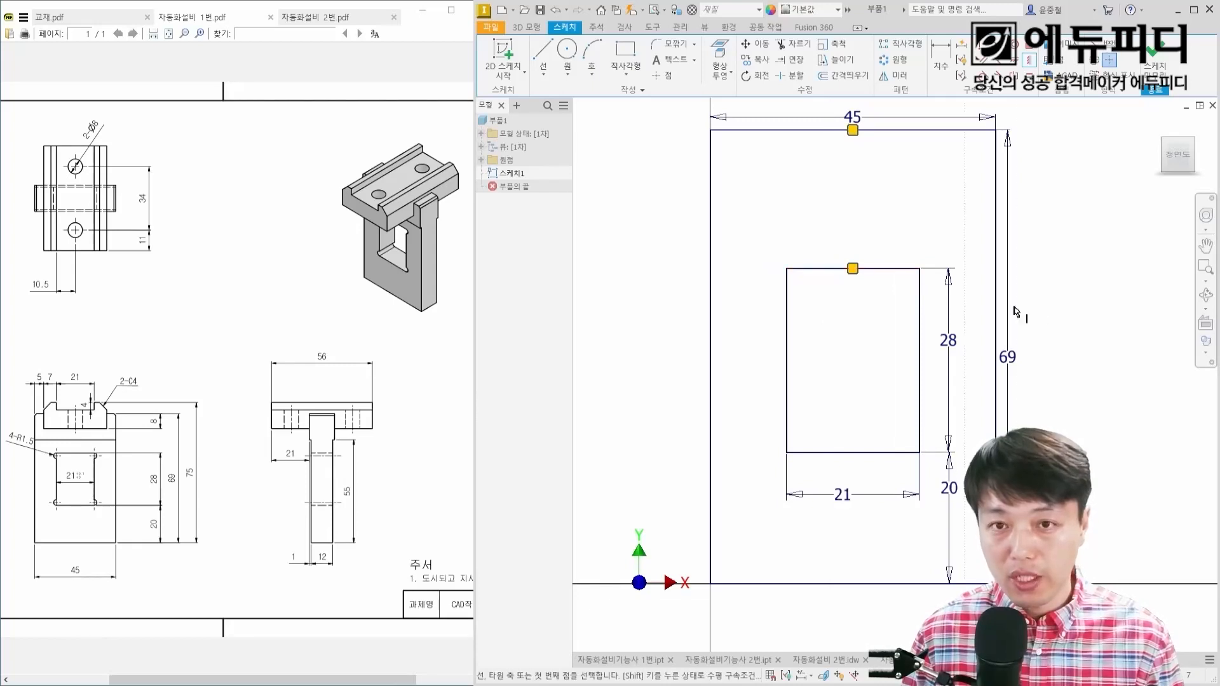
key("Escape")
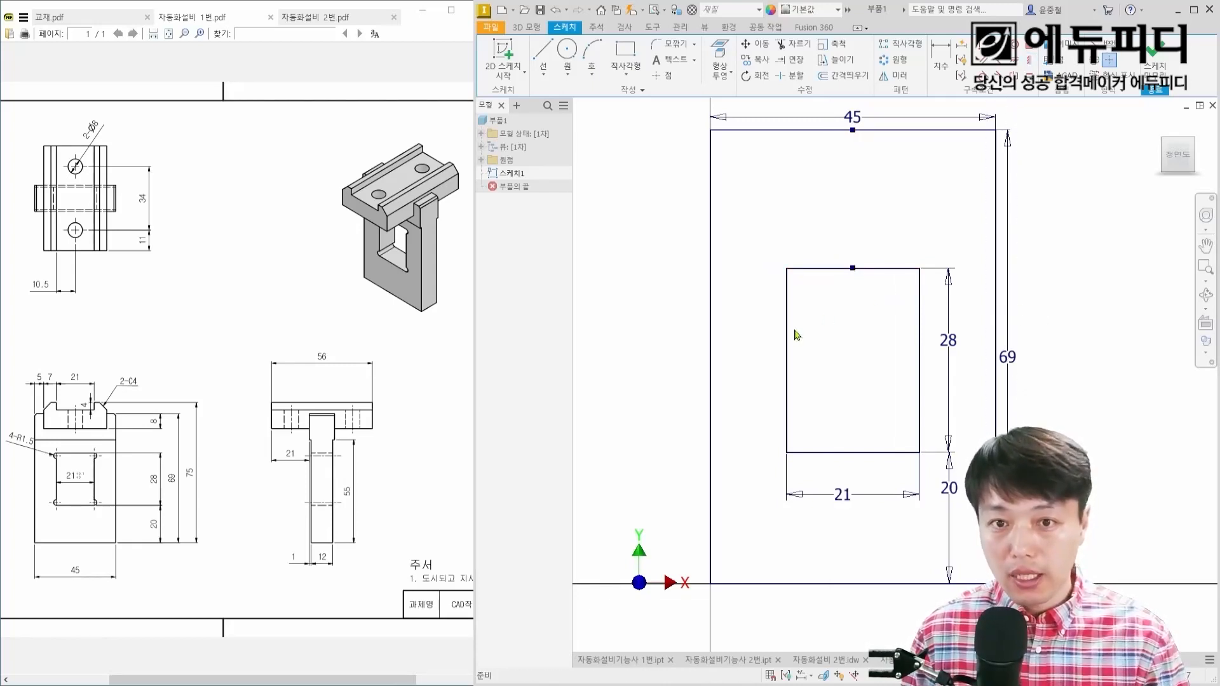
left_click_drag(788, 335, 776, 343)
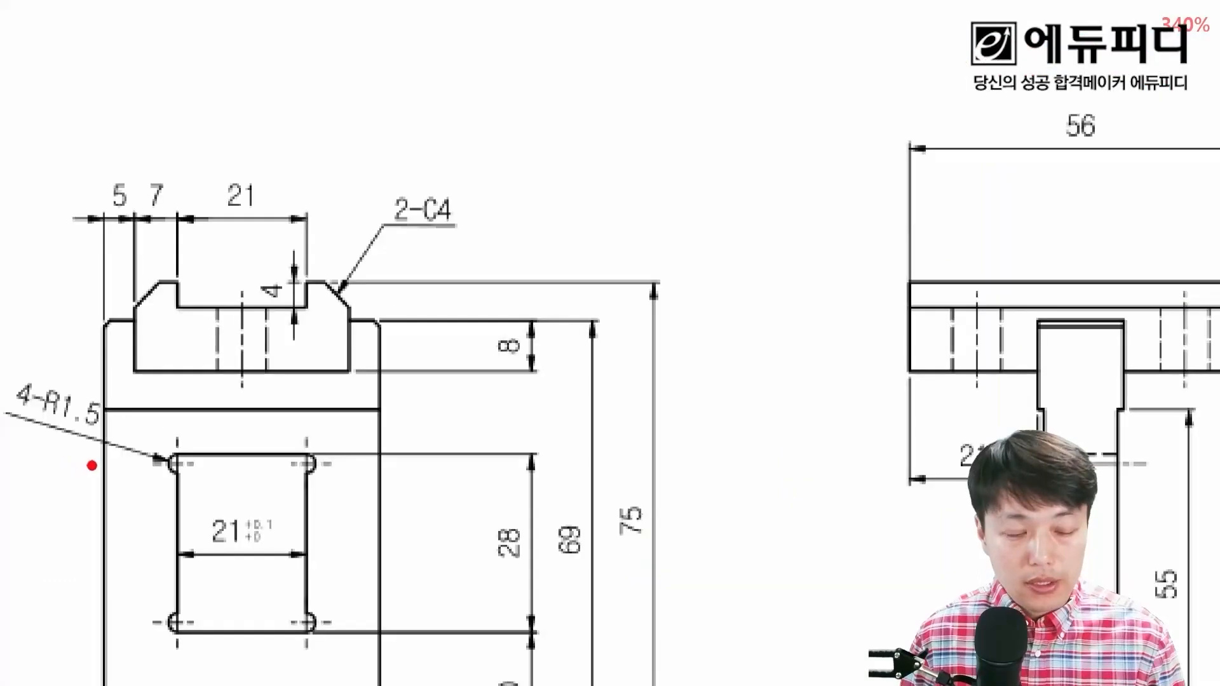
left_click_drag(13, 413, 97, 430)
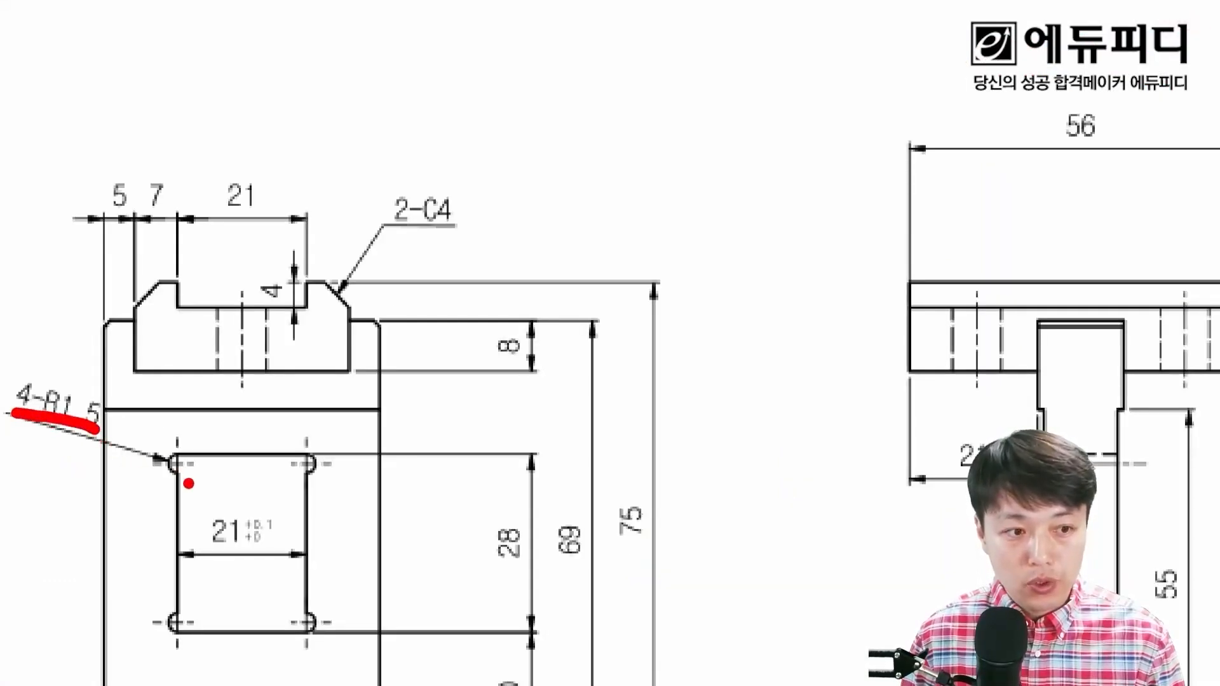
mouse_move(185, 481)
left_mouse_down()
mouse_move(178, 431)
mouse_move(204, 494)
left_mouse_up()
mouse_move(319, 489)
left_mouse_down()
mouse_move(310, 411)
mouse_move(334, 489)
left_mouse_up()
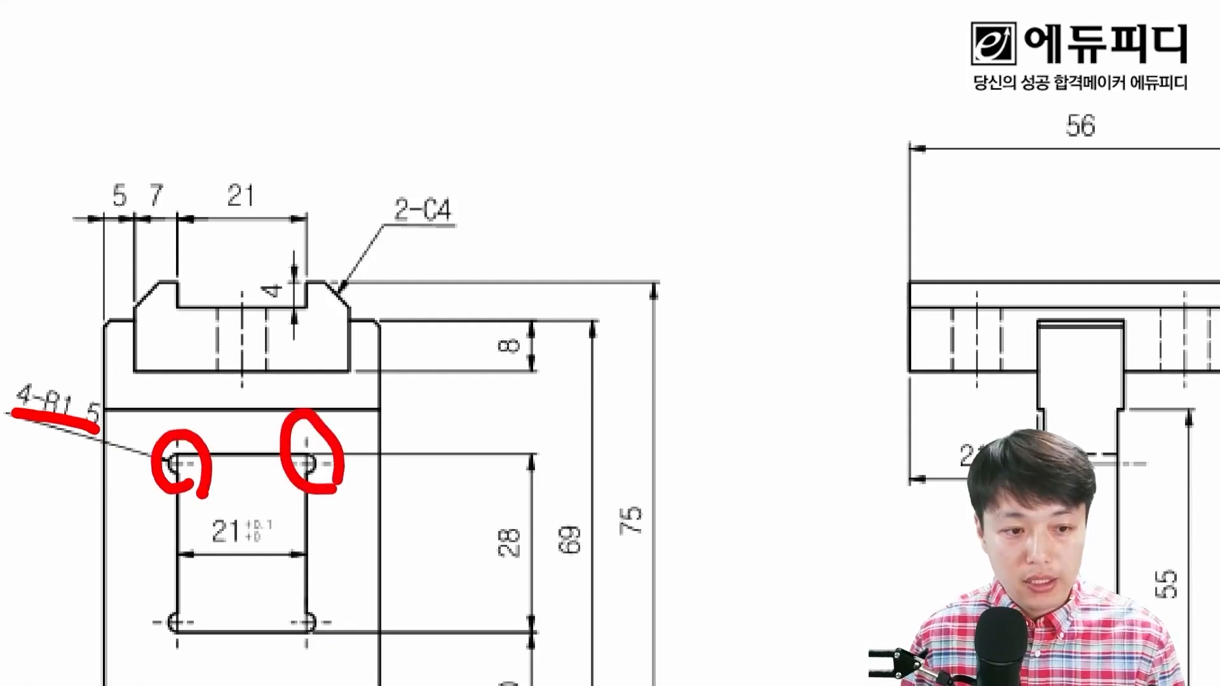
mouse_move(327, 651)
left_mouse_down()
mouse_move(314, 575)
mouse_move(330, 634)
left_mouse_up()
mouse_move(189, 651)
left_mouse_down()
mouse_move(145, 614)
mouse_move(194, 651)
left_mouse_up()
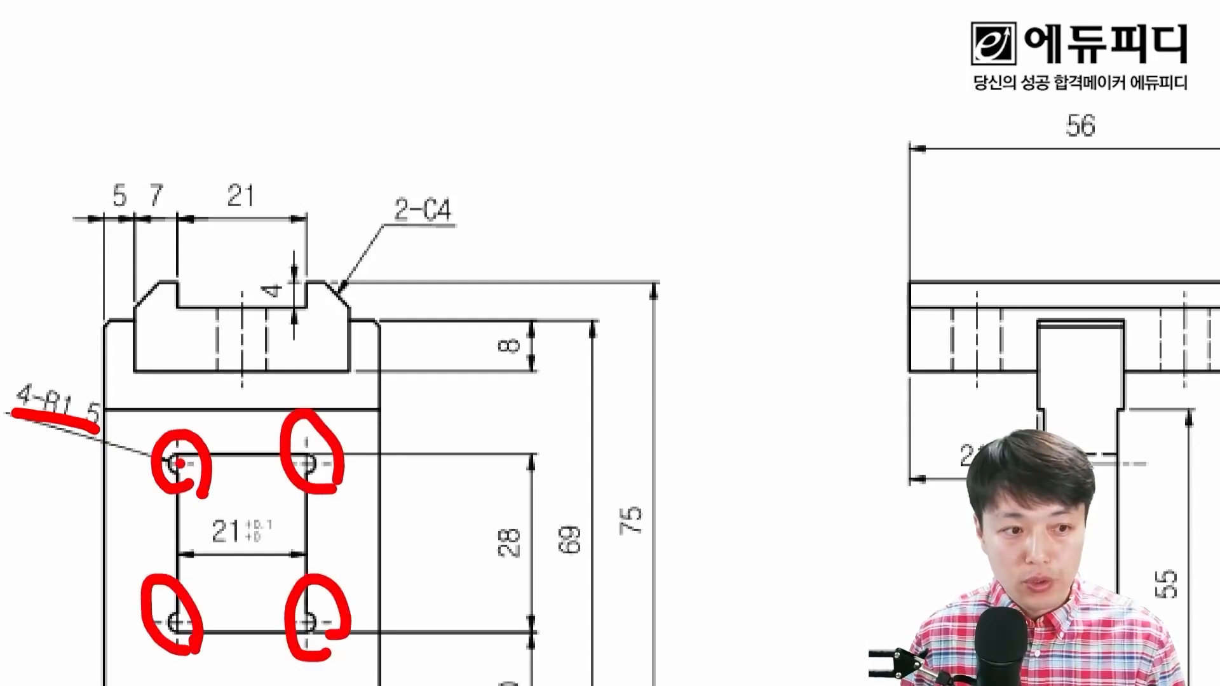
left_click(180, 464)
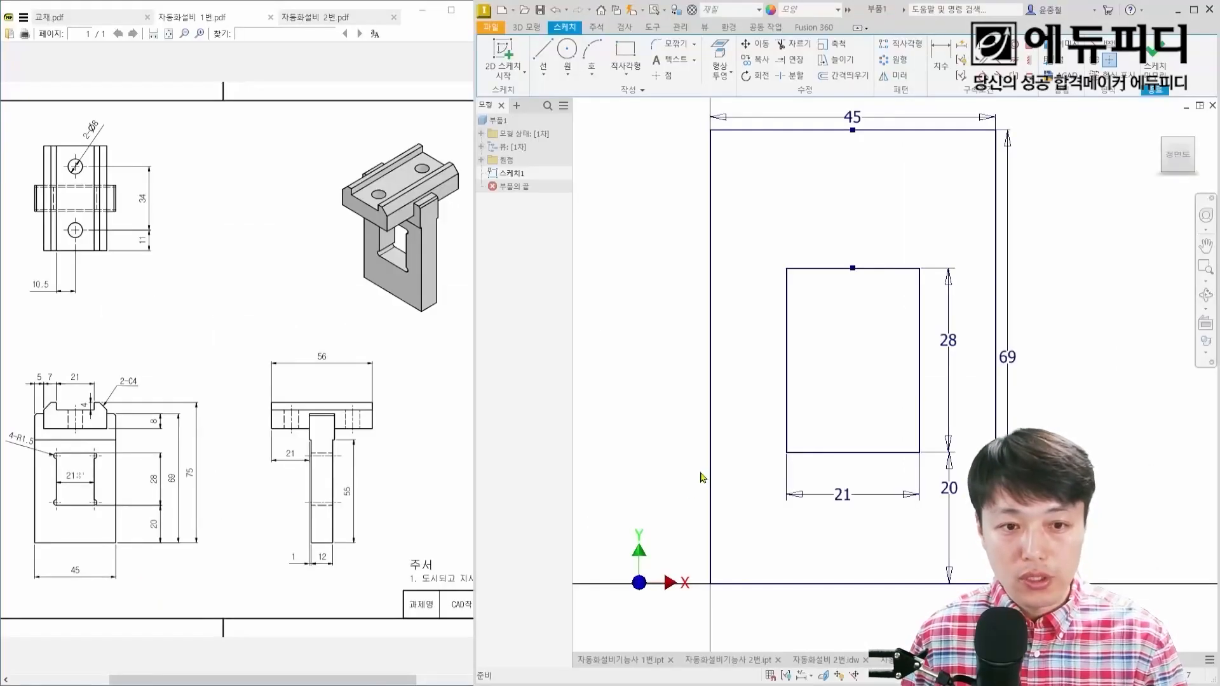
Step: Sketch a center-point circle with a 3 mm diameter on the window rectangle's upper-left corner
scroll(817, 278, "up", 5)
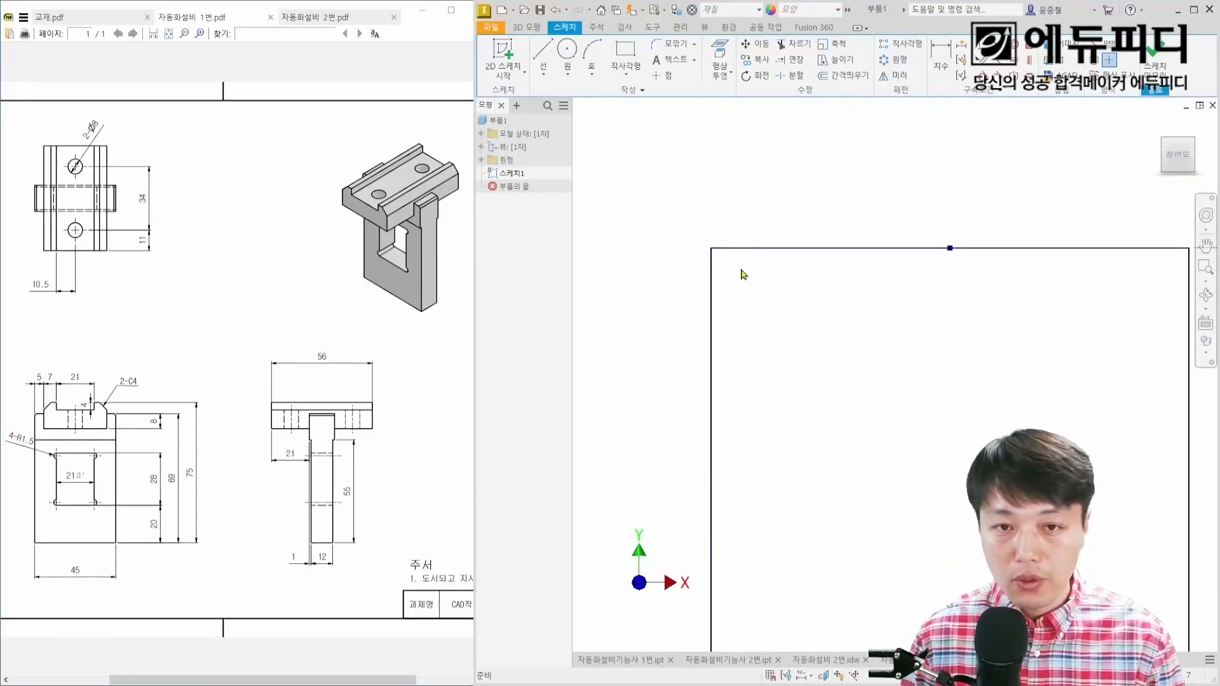
right_click(742, 273)
left_click(692, 249)
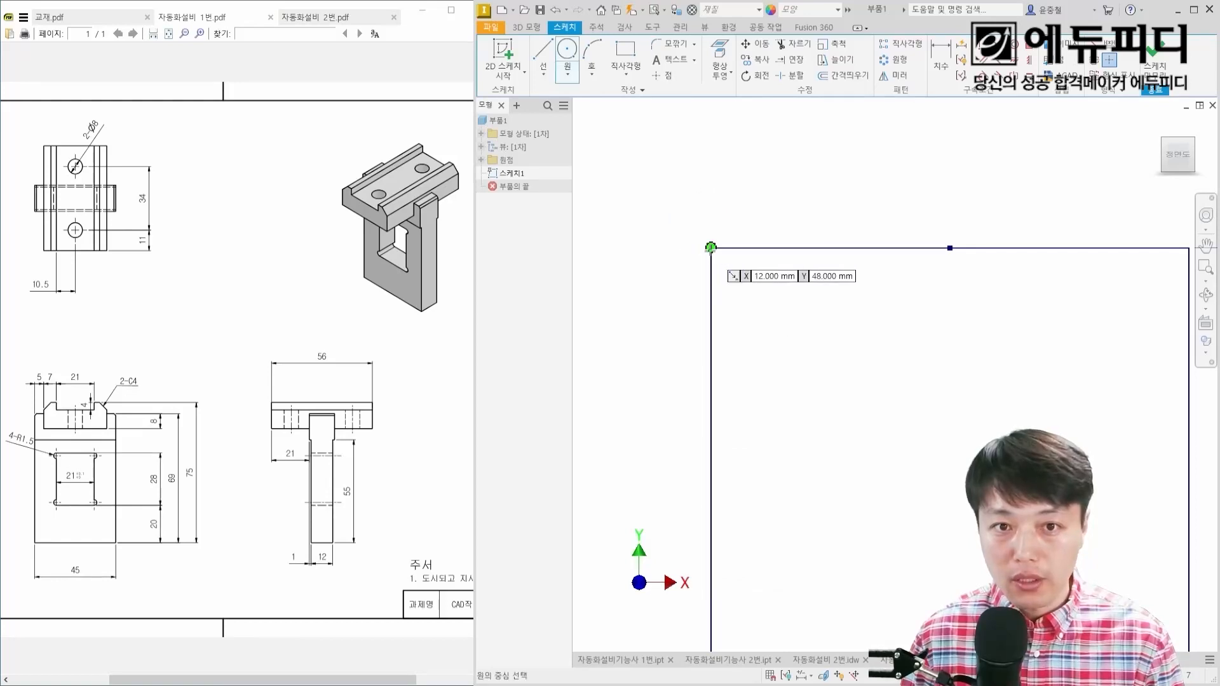
left_click(710, 247)
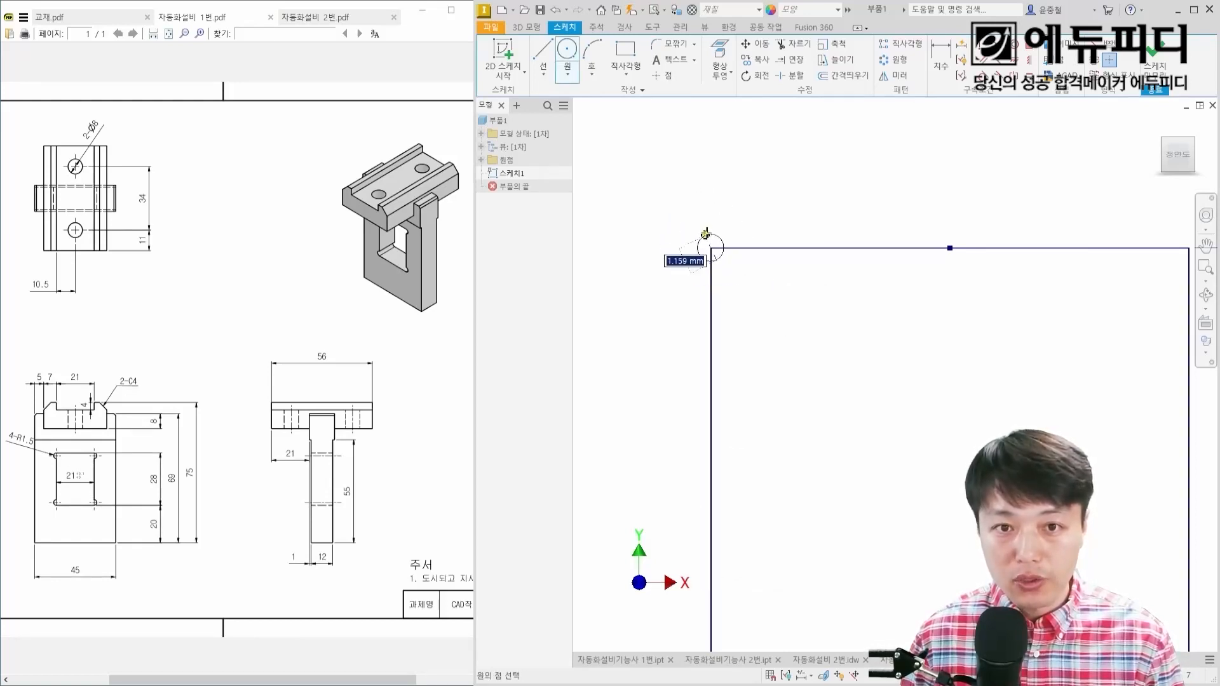
type("3")
key("Return")
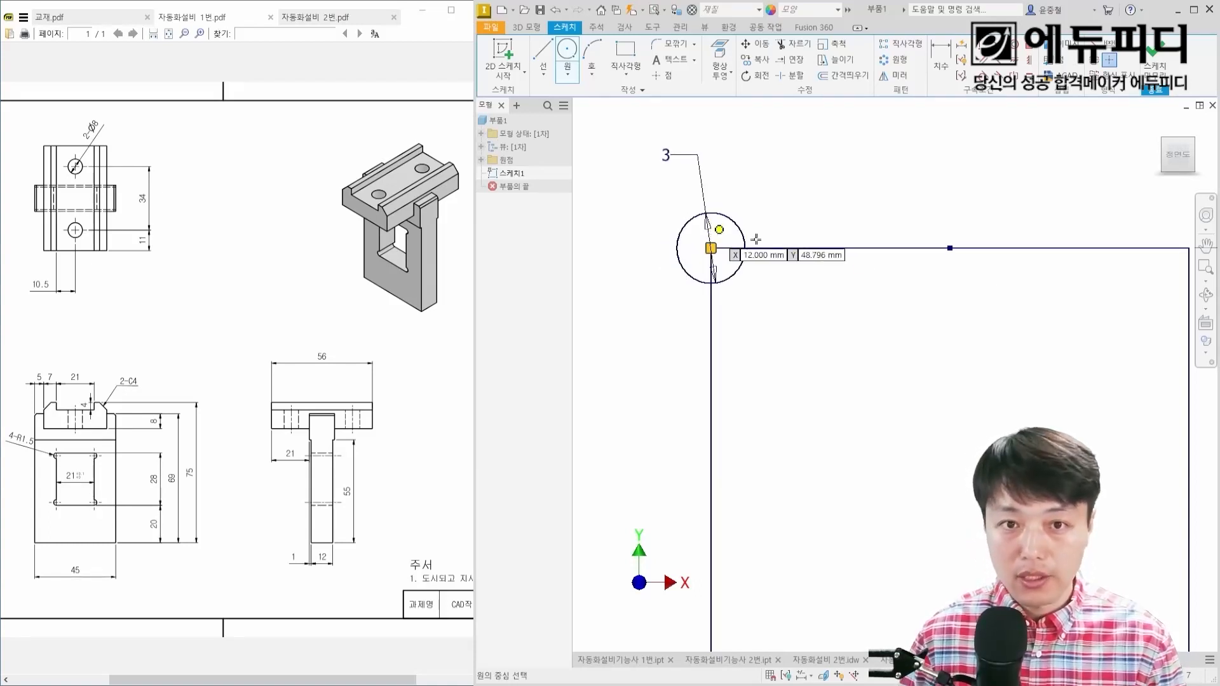
key("Escape")
middle_click_drag(1108, 284, 971, 292)
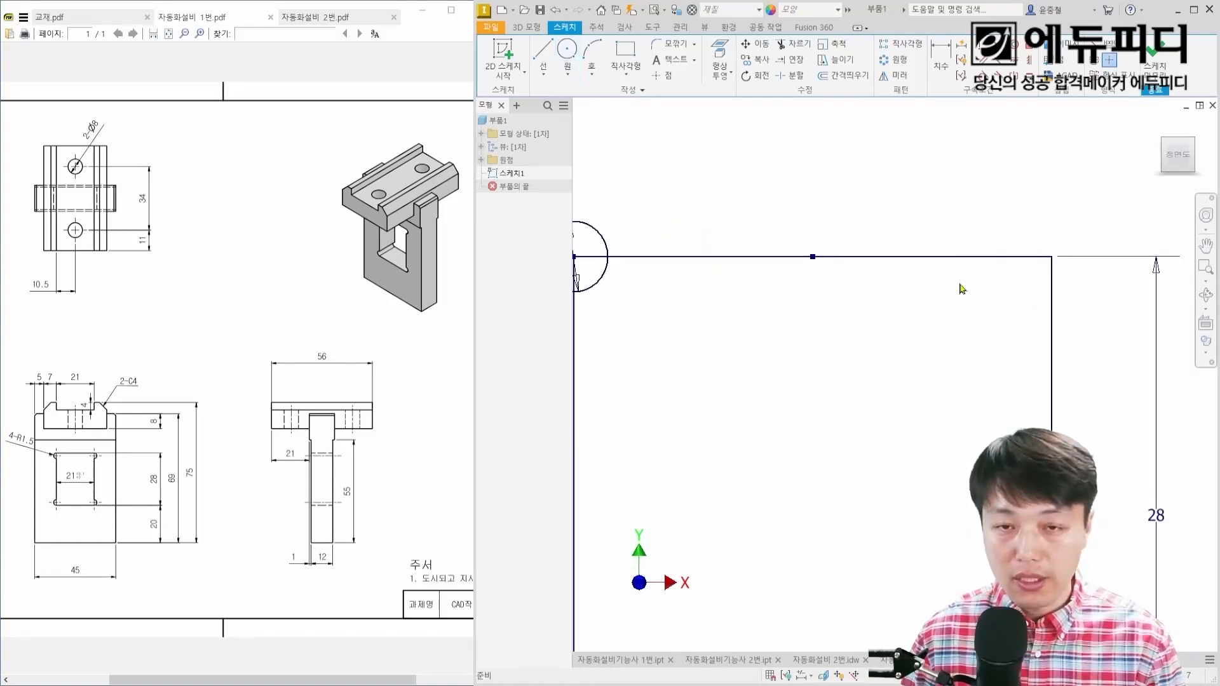
Step: Reposition the diameter dimension of the circle on the window's upper-left corner so it sits diagonally clear of the circle
mouse_move(1058, 275)
left_mouse_down()
mouse_move(1042, 227)
mouse_move(1054, 272)
left_mouse_up()
key("Escape")
scroll(937, 313, "down", 3)
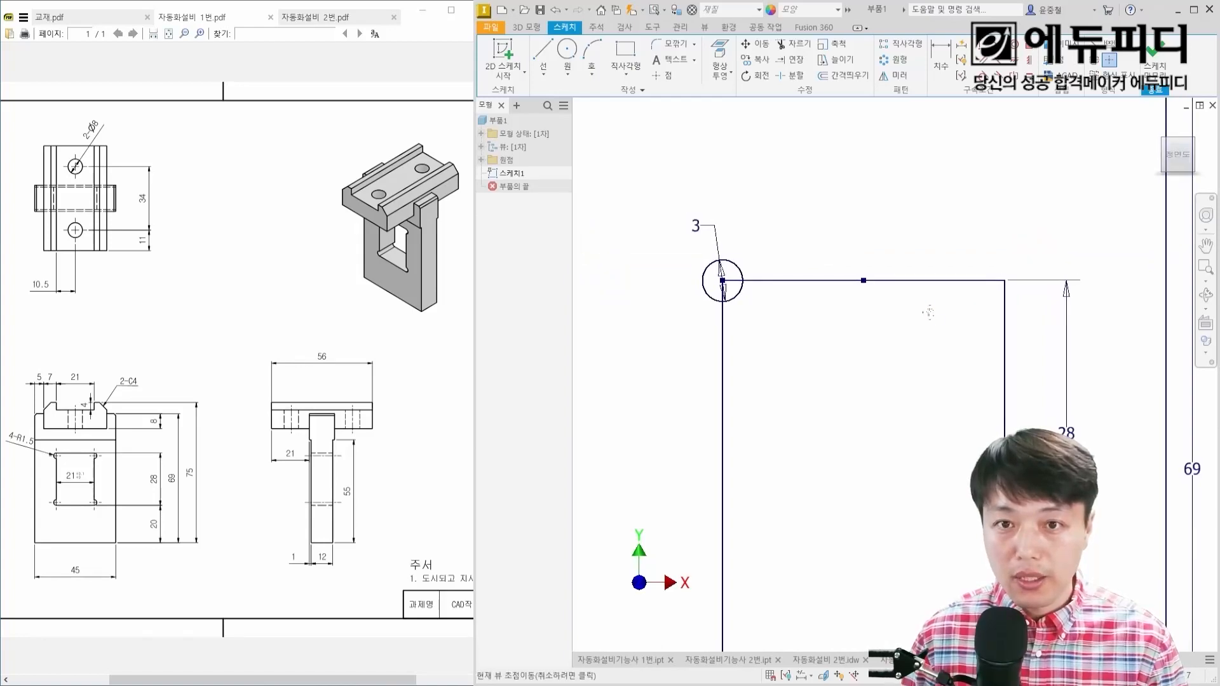
left_click_drag(698, 226, 663, 239)
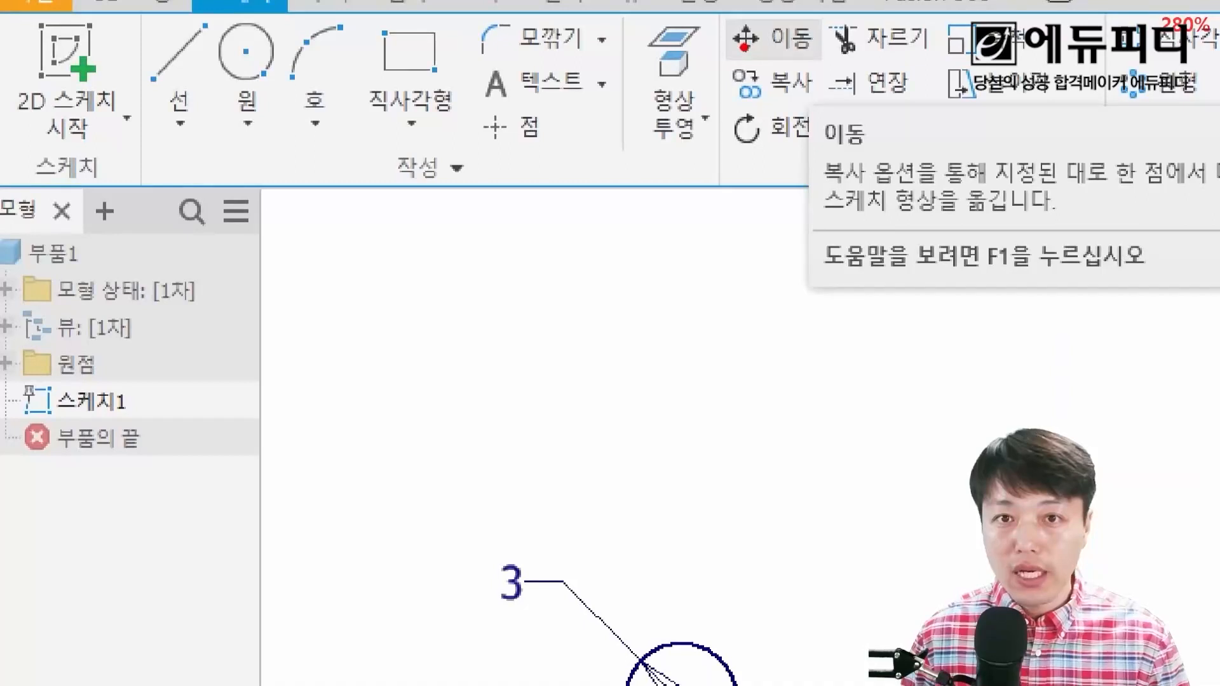
left_click_drag(729, 50, 821, 111)
mouse_move(755, 169)
left_mouse_down()
mouse_move(756, 116)
mouse_move(787, 169)
left_mouse_up()
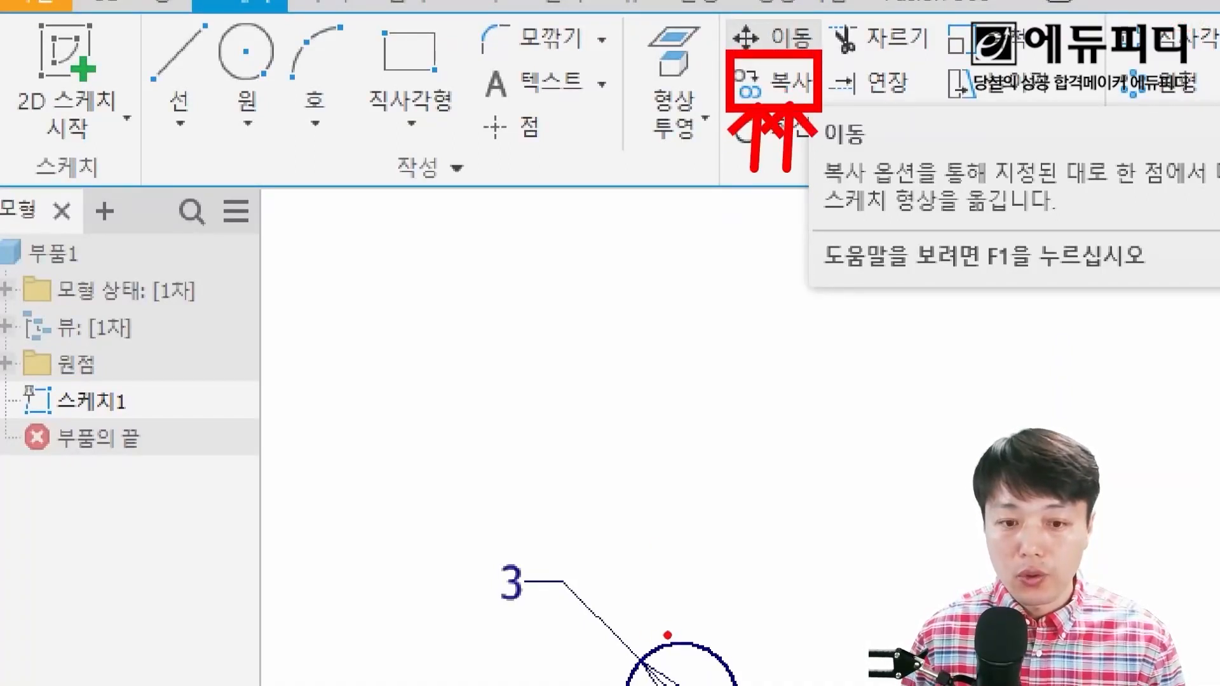
mouse_move(667, 640)
left_mouse_down()
mouse_move(631, 685)
mouse_move(716, 656)
mouse_move(616, 633)
left_mouse_up()
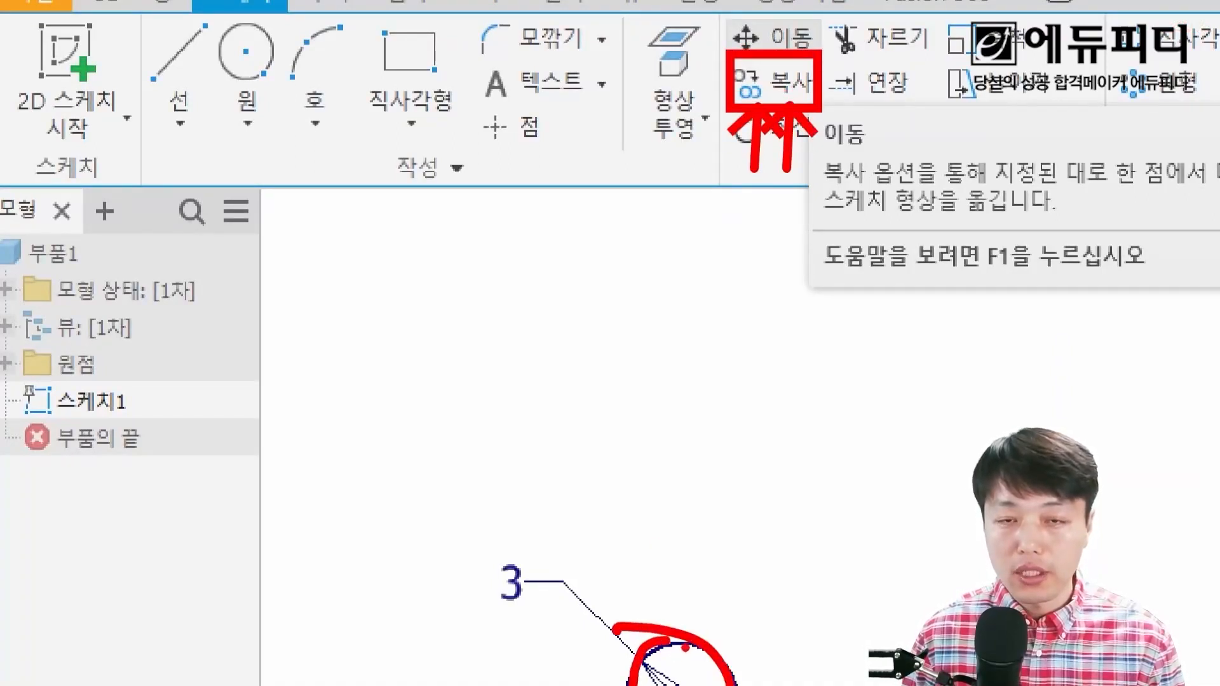
key("Escape")
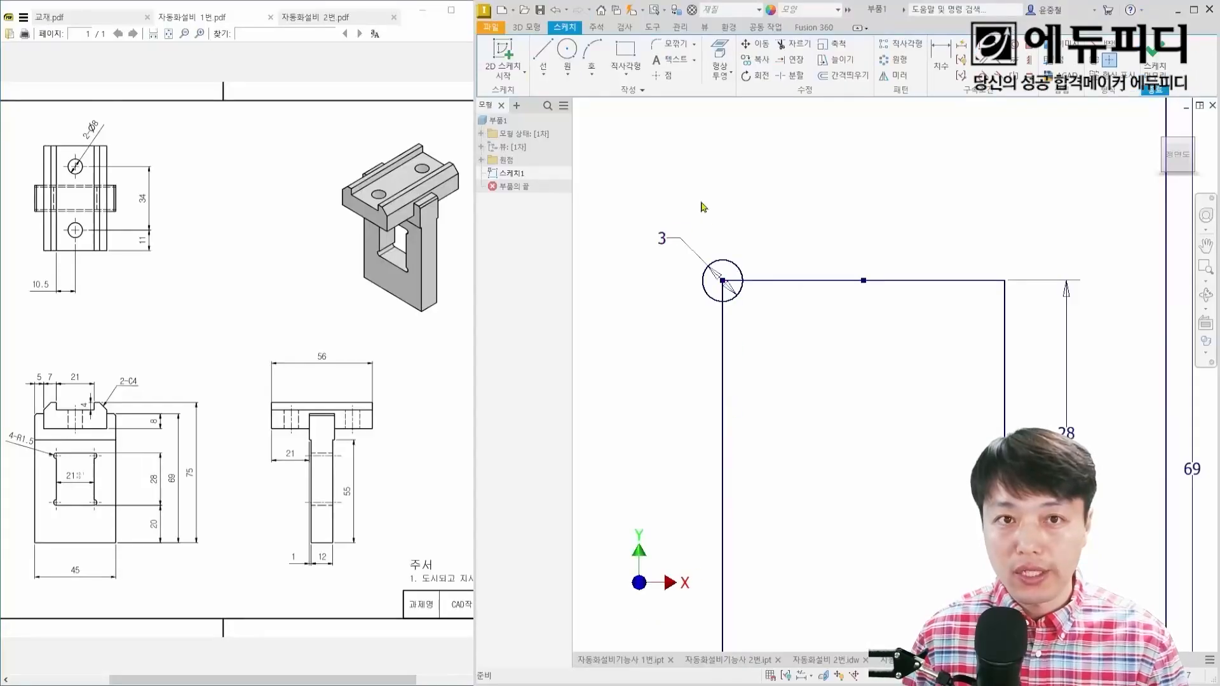
Step: Set up a Copy of the 3 mm circle with its center as the base point
left_click(757, 61)
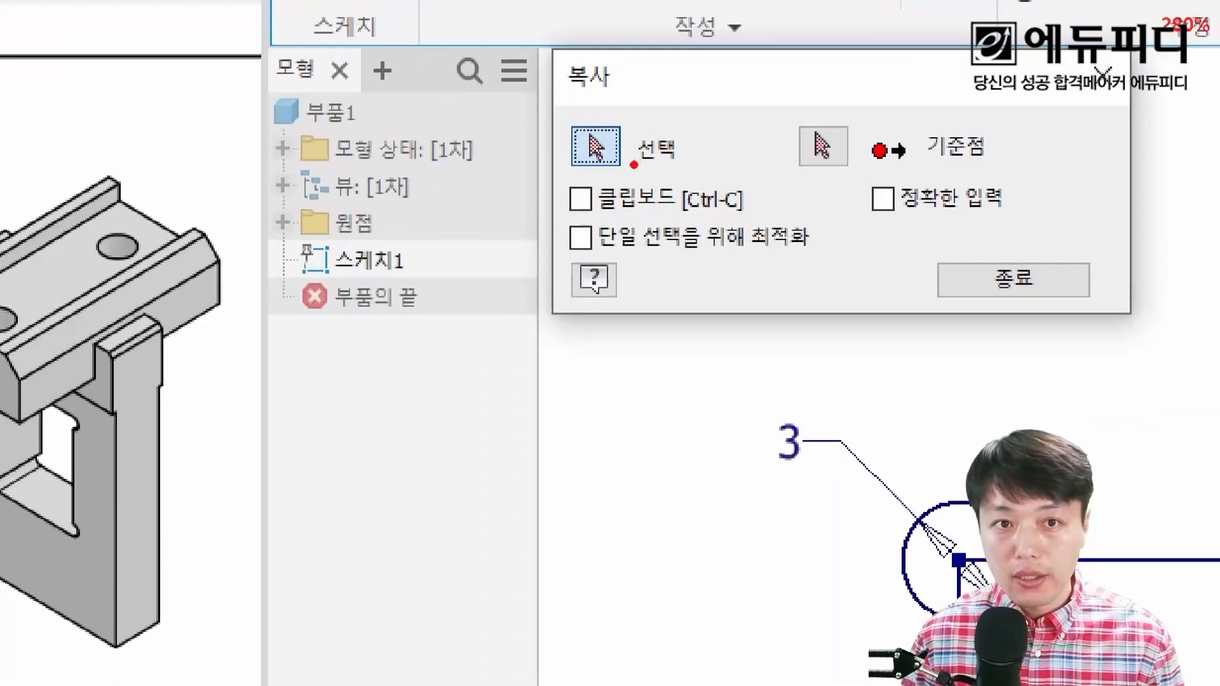
mouse_move(607, 138)
left_mouse_down()
mouse_move(578, 126)
mouse_move(611, 144)
left_mouse_up()
mouse_move(834, 173)
left_mouse_down()
mouse_move(789, 180)
mouse_move(861, 183)
left_mouse_up()
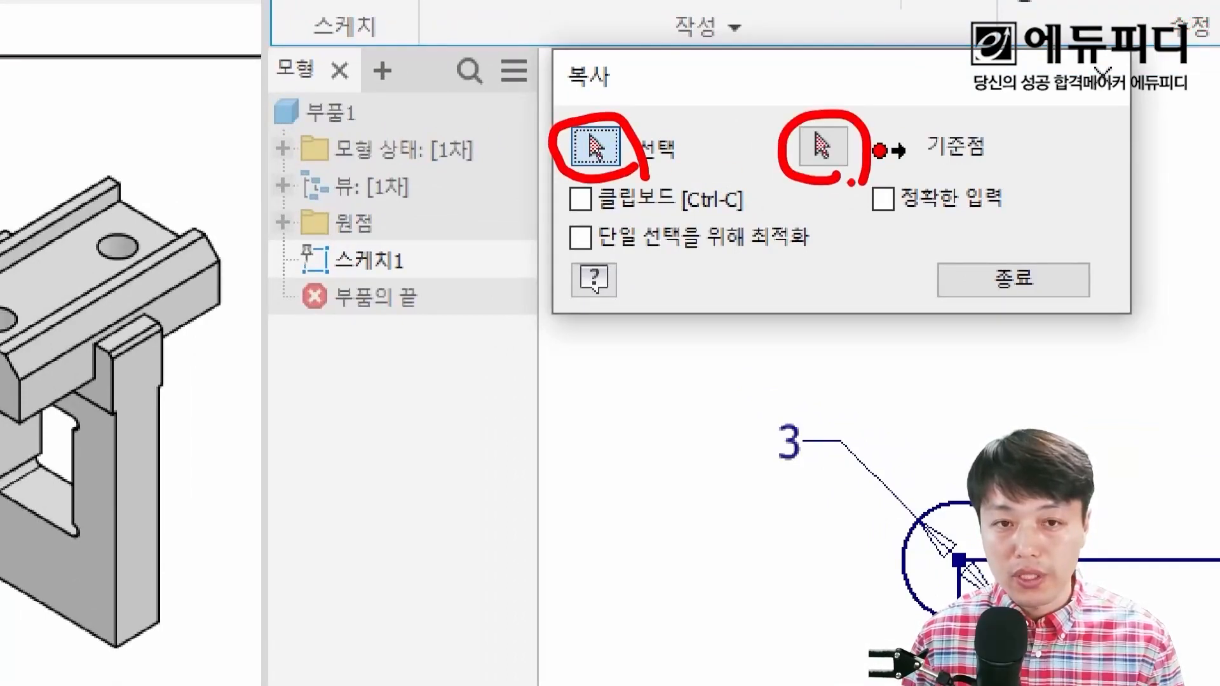
left_click_drag(919, 516, 902, 596)
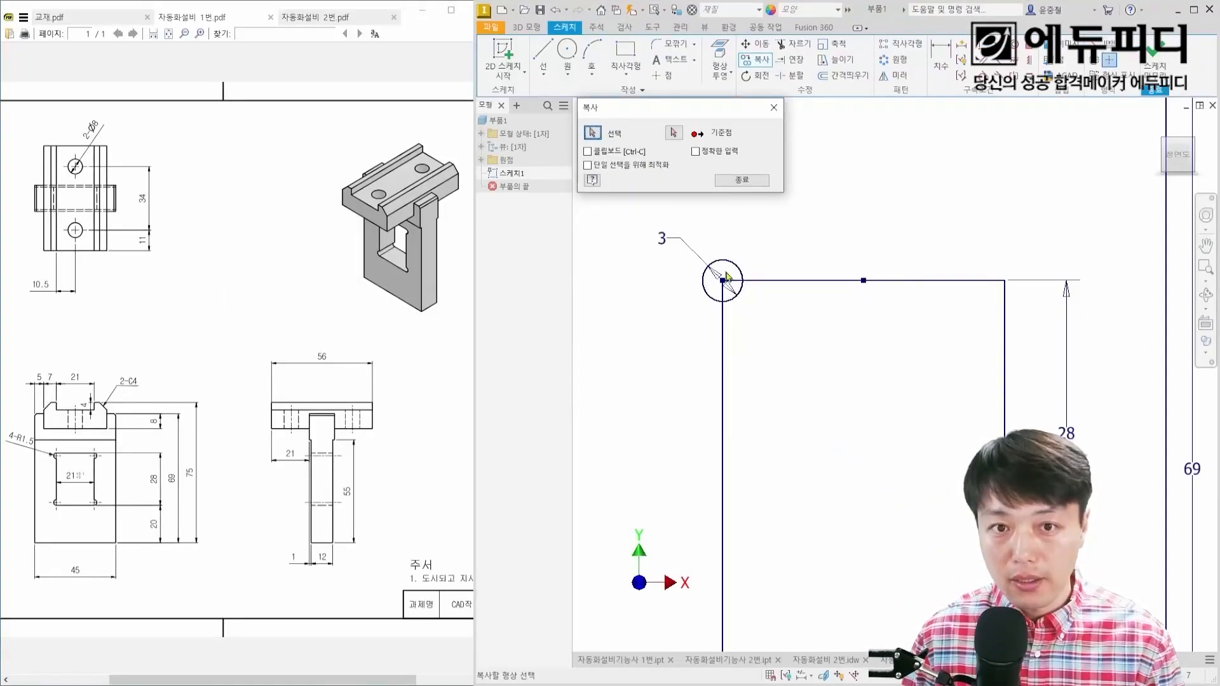
scroll(731, 275, "down", 3)
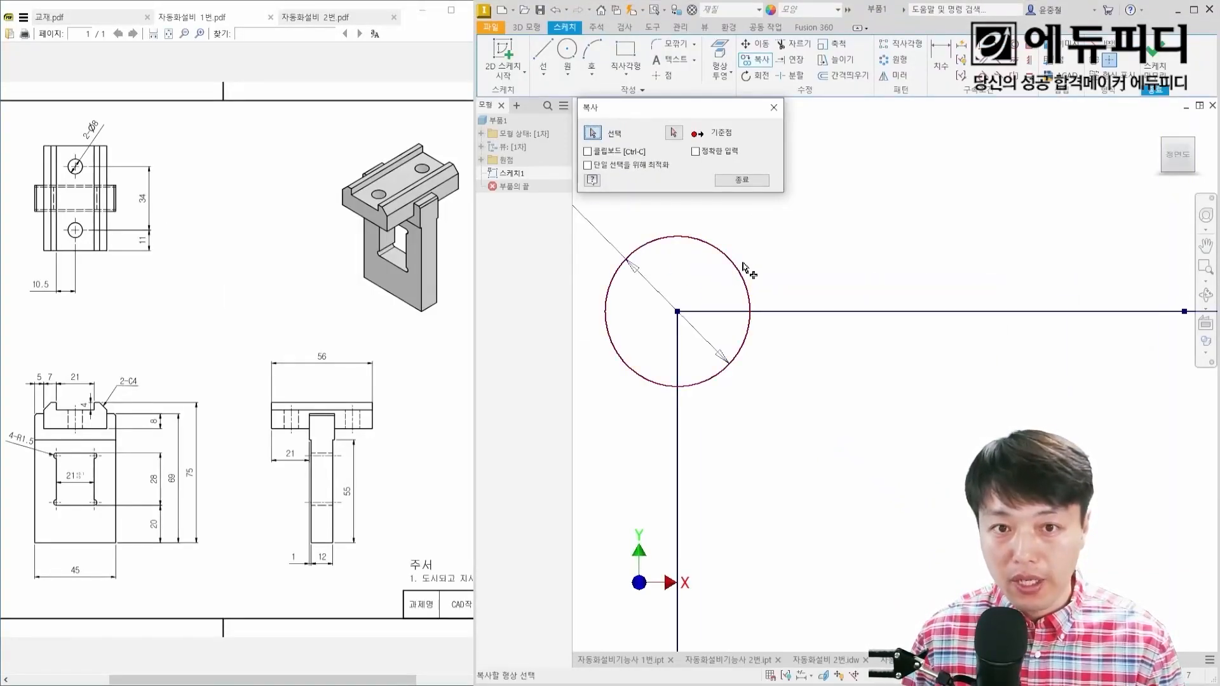
left_click(738, 268)
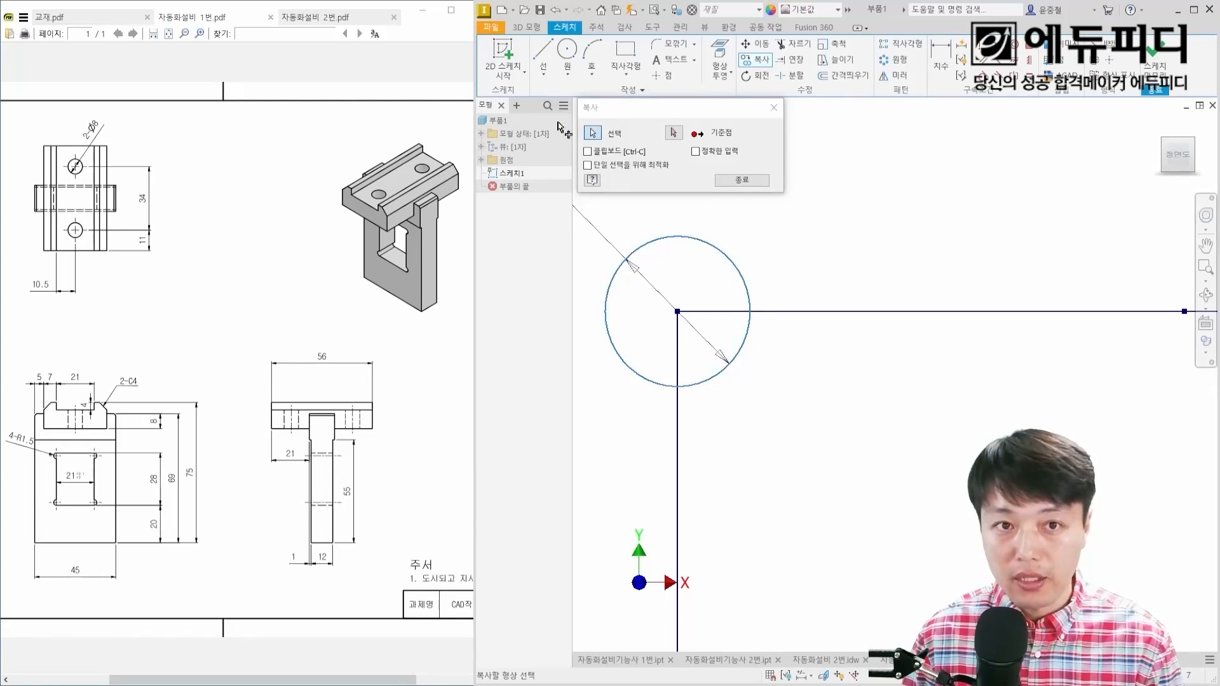
left_click(674, 133)
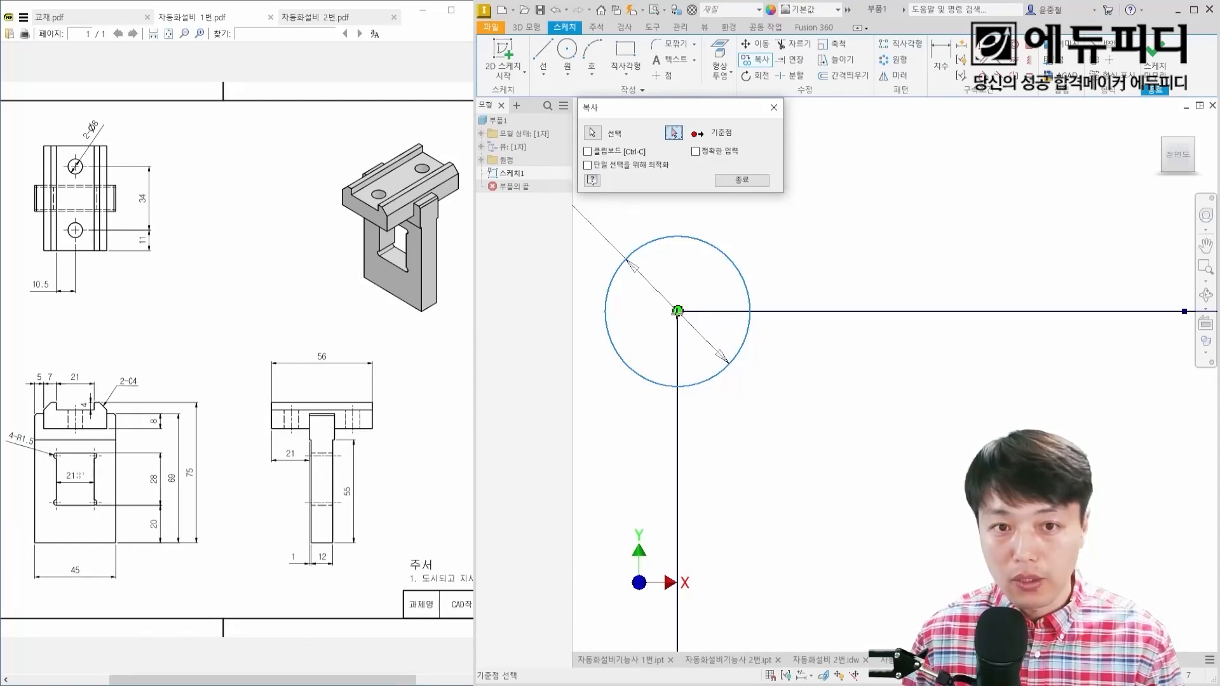
left_click(678, 312)
Step: Place copies of the 3 mm circle on the window's upper-right, lower-right and lower-left corners and finish copying
scroll(778, 327, "down", 3)
scroll(782, 328, "down", 2)
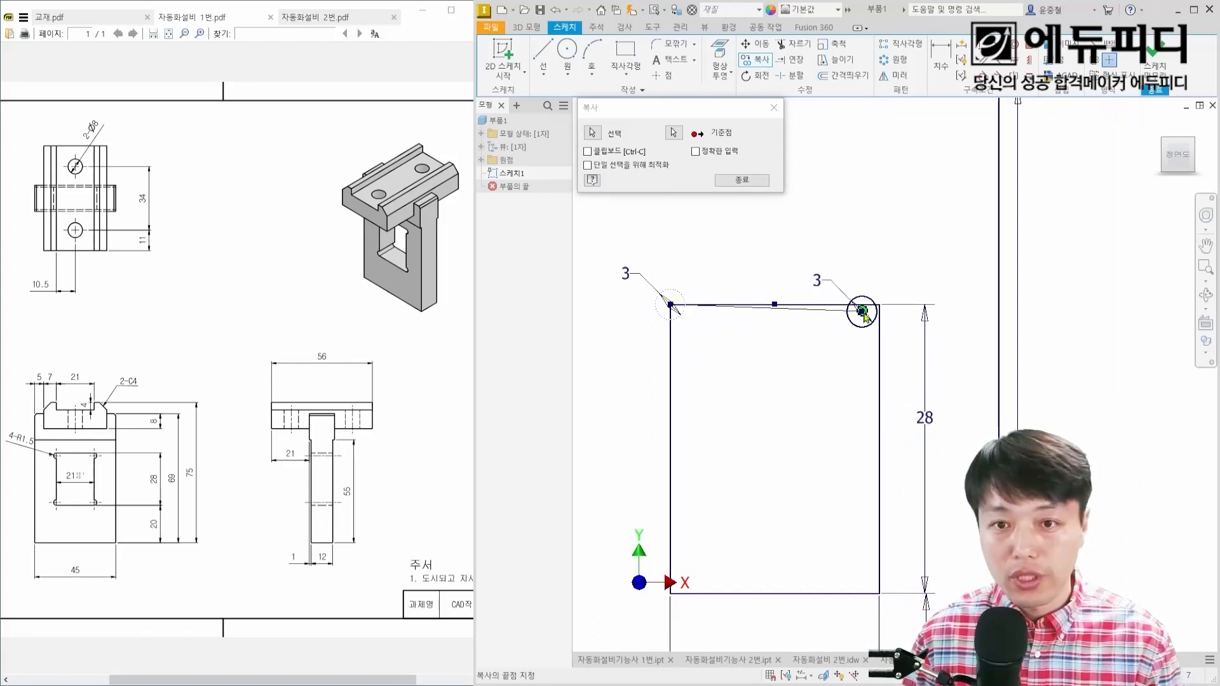
scroll(880, 305, "up", 5)
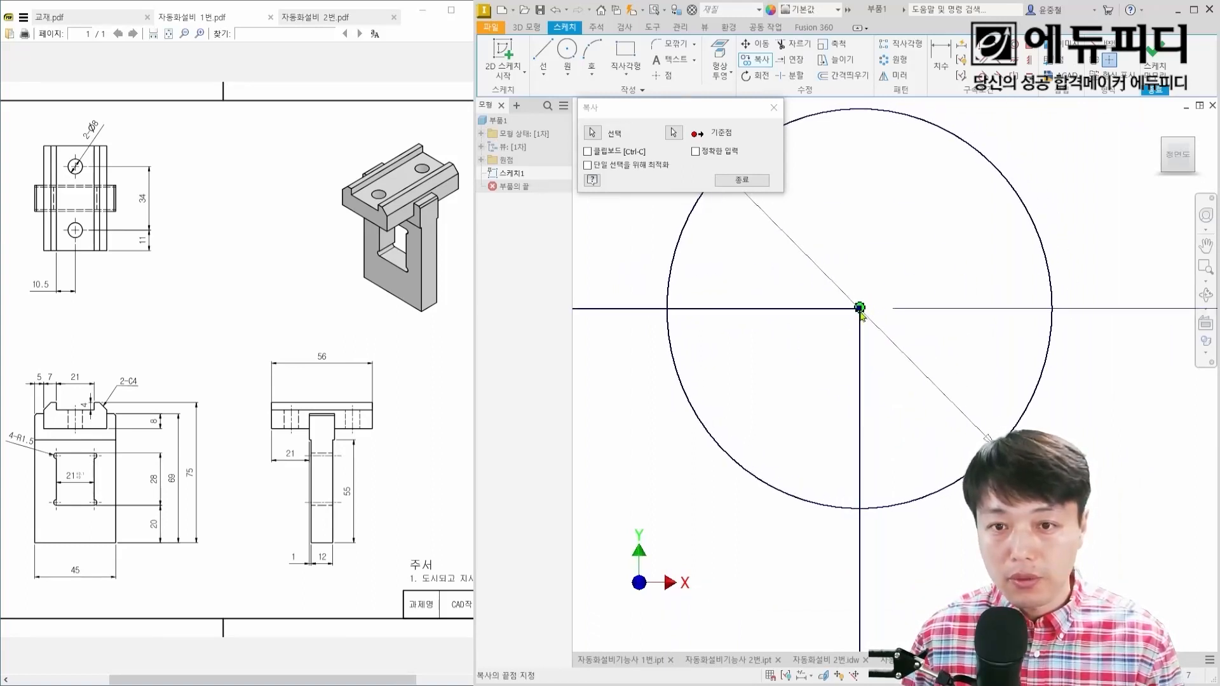
scroll(861, 318, "down", 3)
scroll(909, 446, "up", 4)
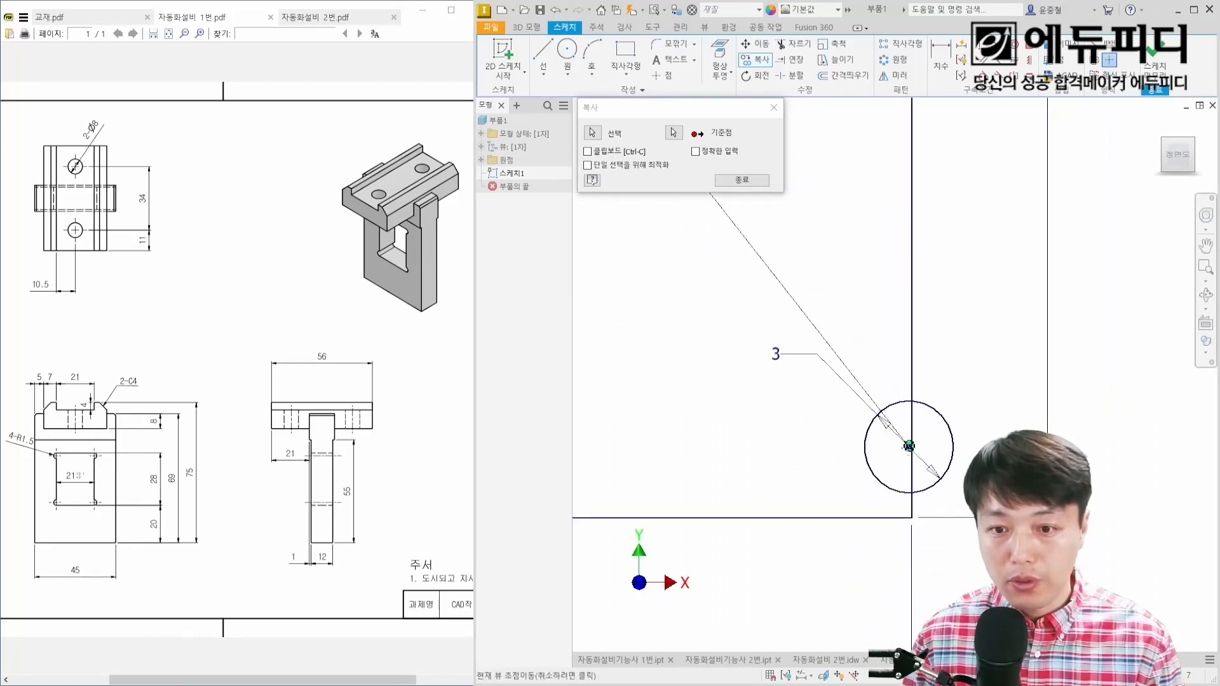
left_click(911, 518)
middle_click_drag(685, 511, 1125, 420)
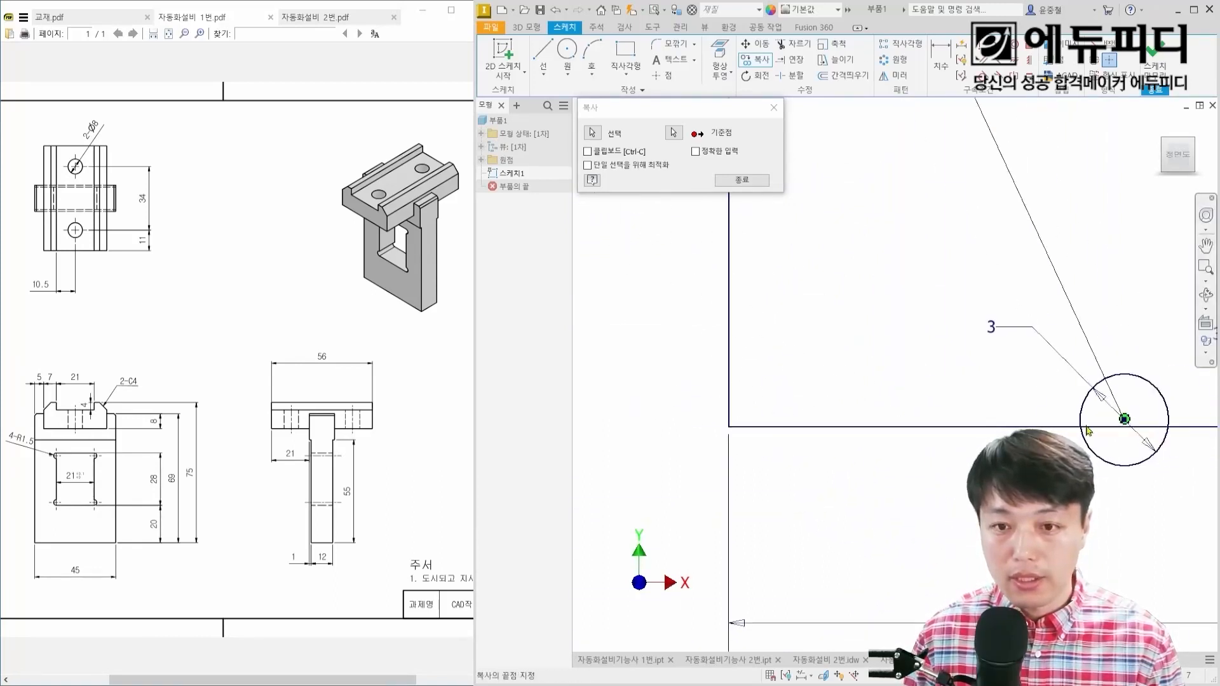
left_click(729, 426)
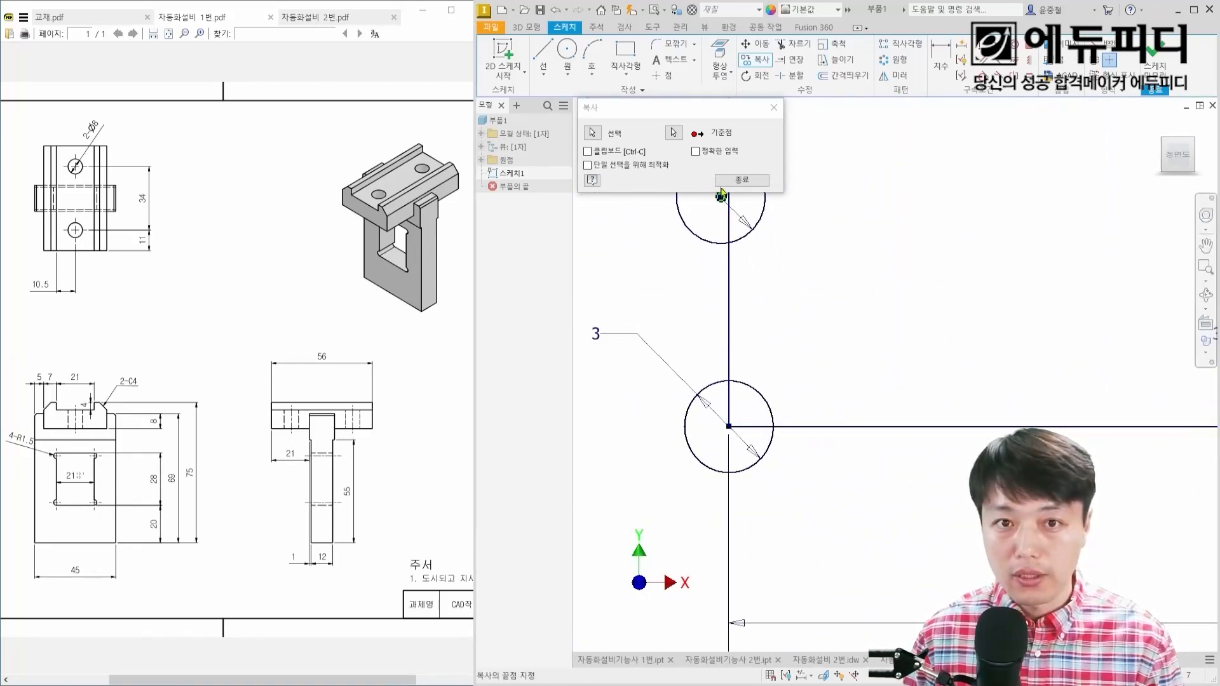
left_click(721, 197)
left_click(726, 181)
Step: Examine the closed regions where the corner circles overlap the window rectangle
scroll(797, 404, "down", 5)
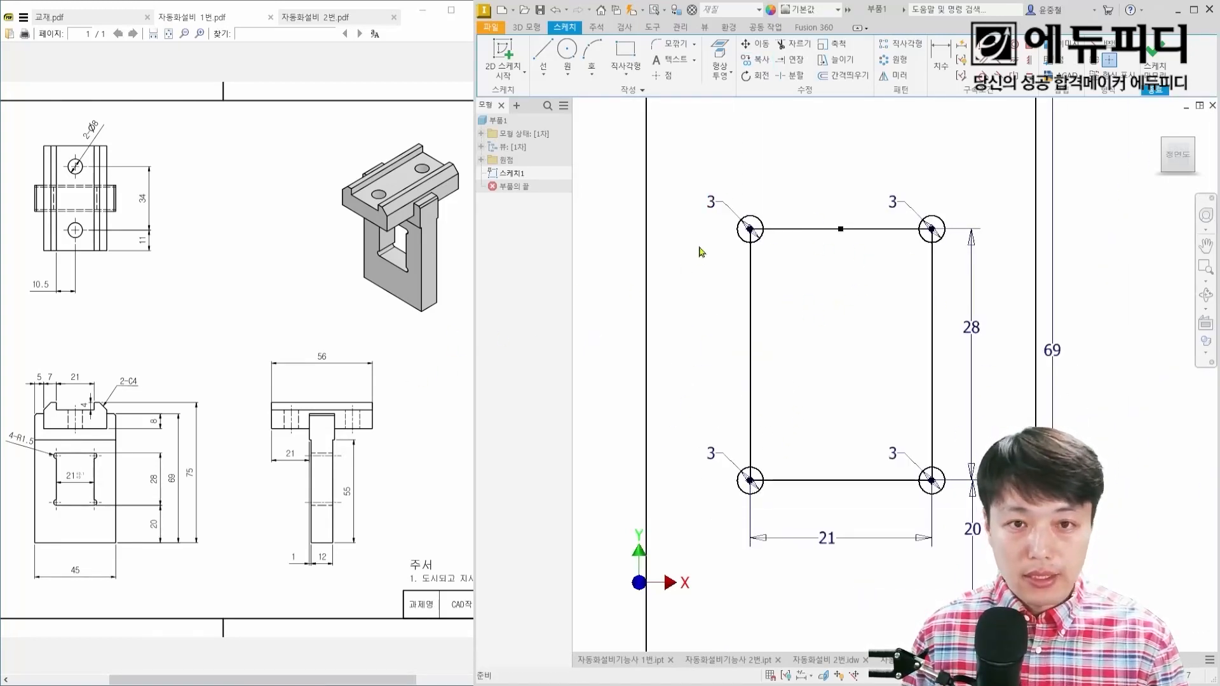
scroll(759, 229, "up", 5)
scroll(759, 235, "down", 5)
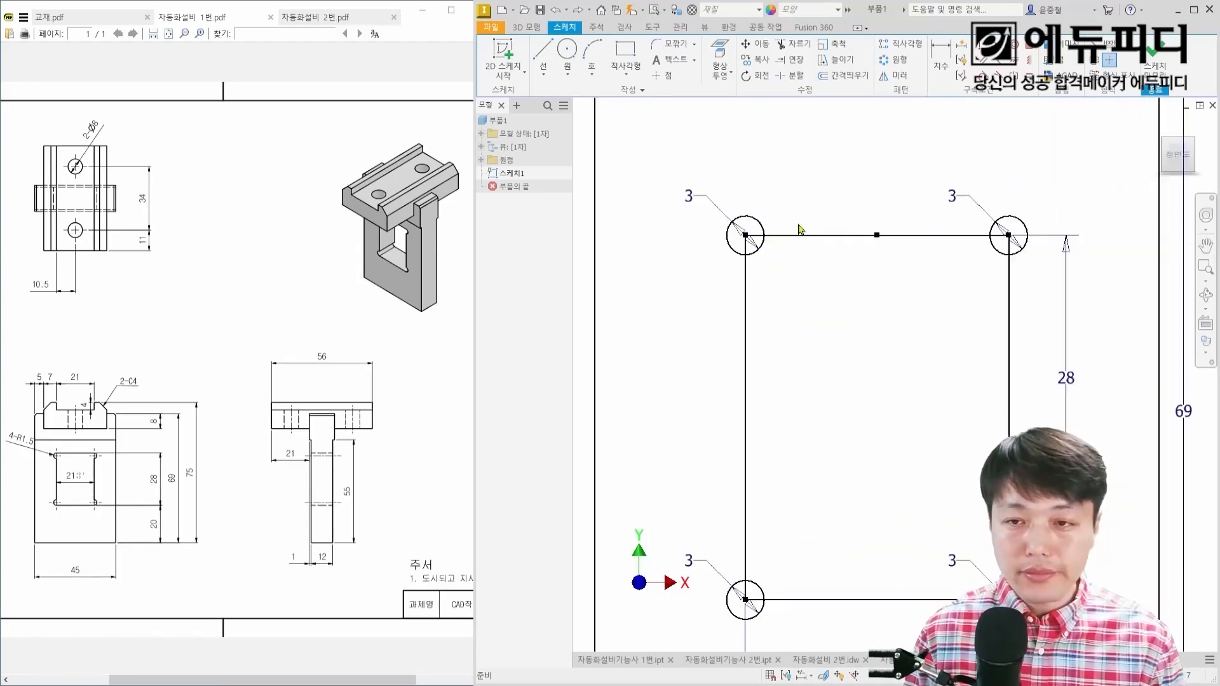
scroll(767, 235, "up", 5)
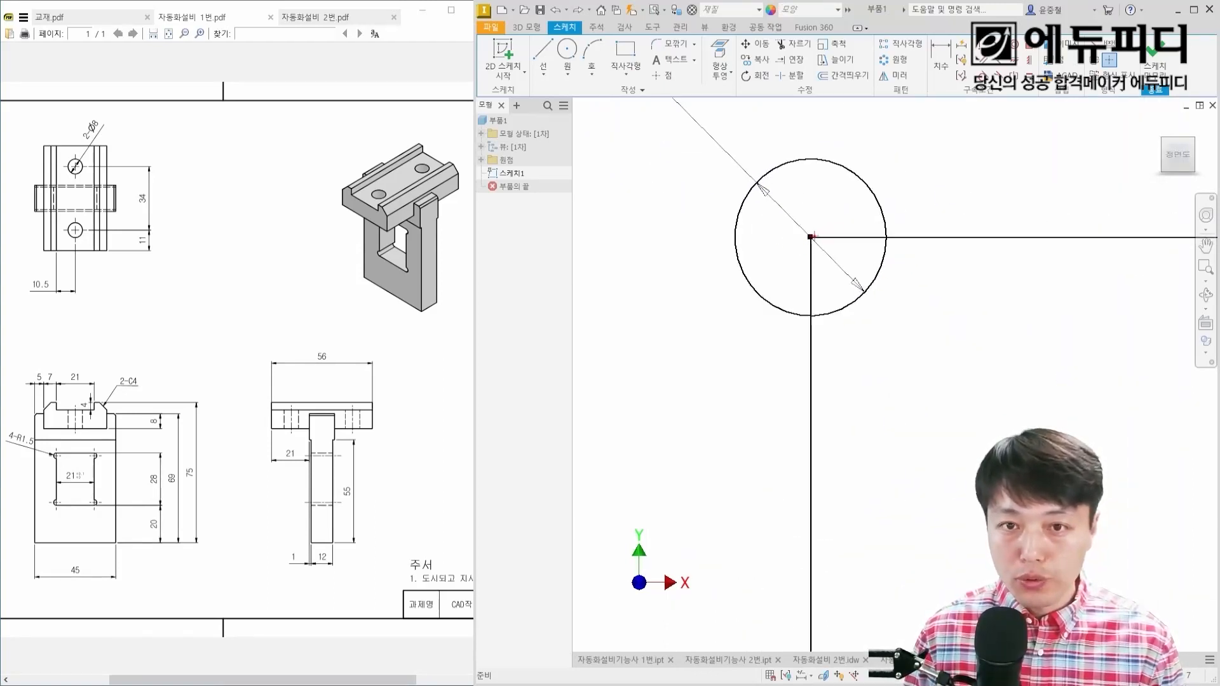
mouse_move(815, 236)
left_mouse_down("shift")
mouse_move(891, 235)
mouse_move(811, 308)
mouse_move(879, 243)
left_mouse_up("shift")
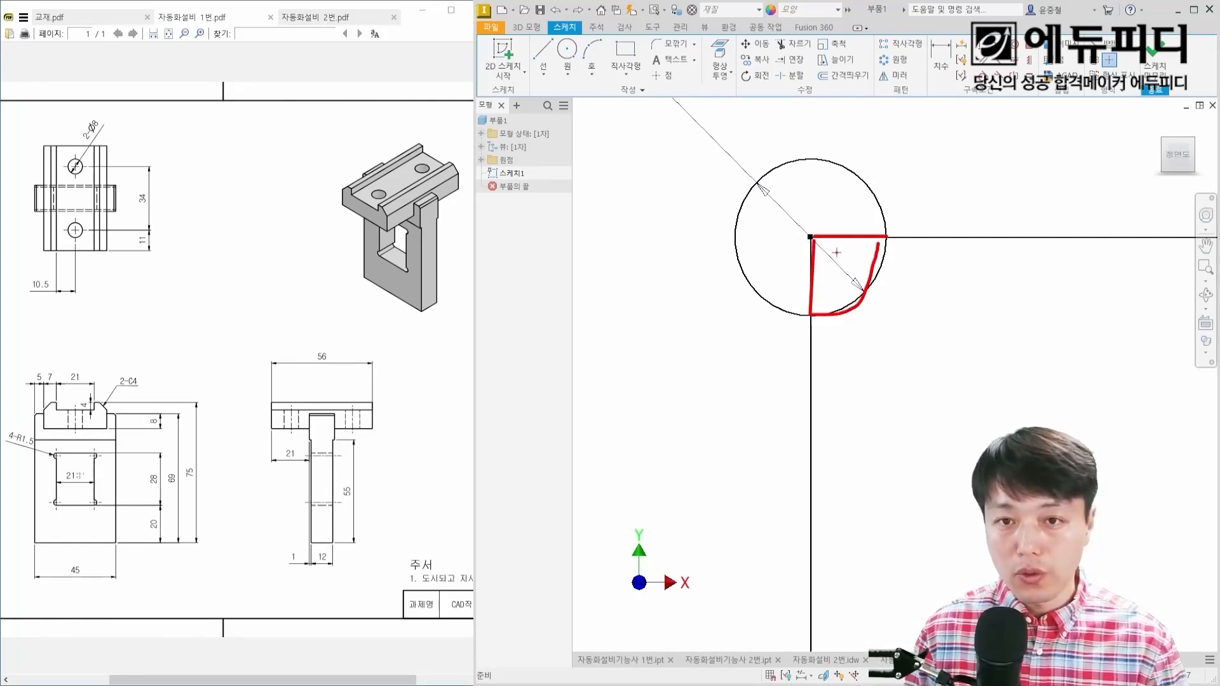
key("Escape")
scroll(871, 332, "down", 5)
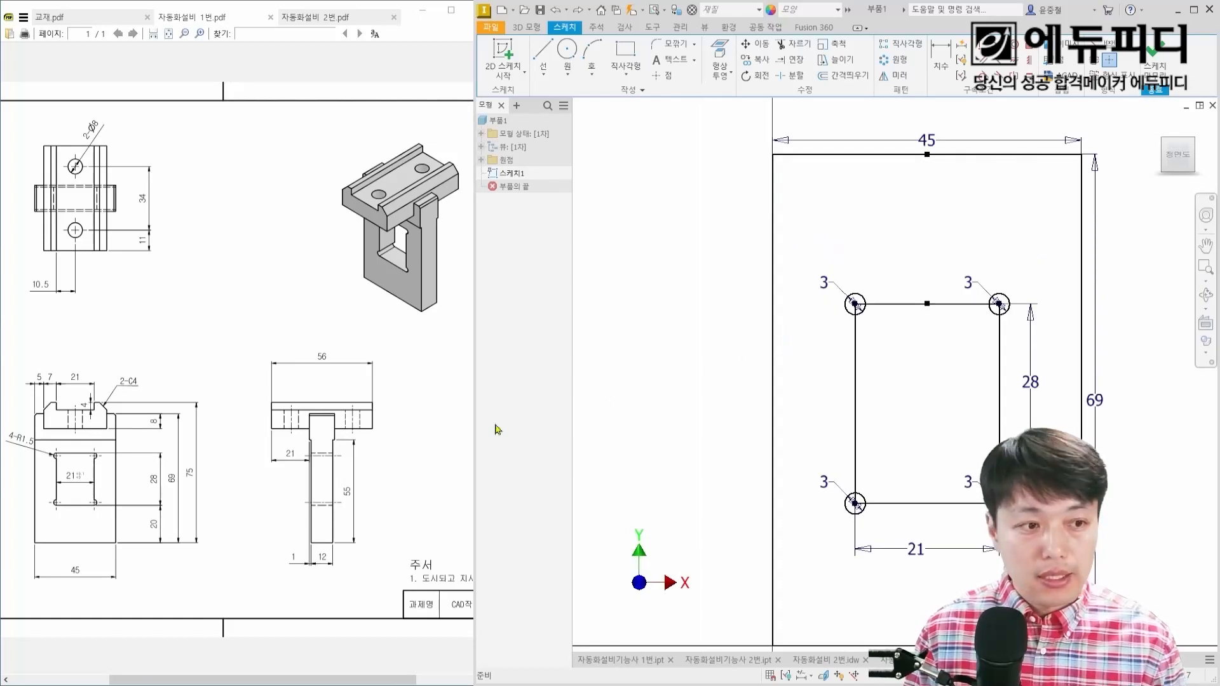
scroll(858, 318, "down", 3)
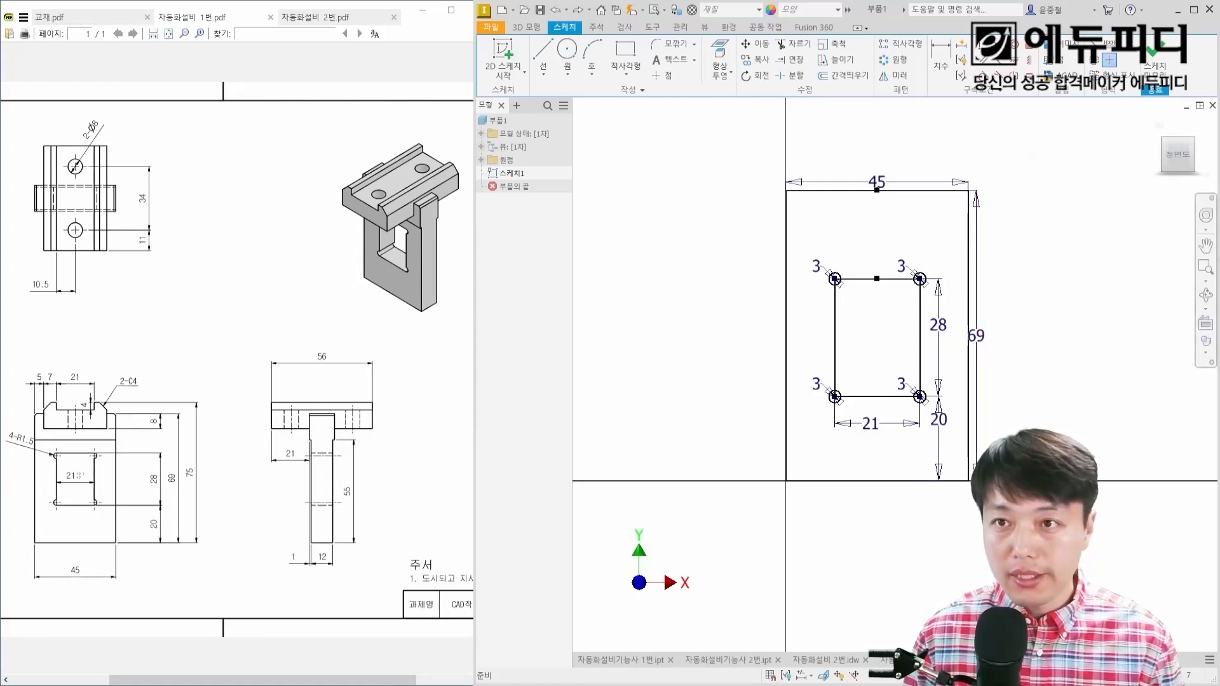
mouse_move(1142, 135)
left_mouse_down()
mouse_move(1139, 166)
mouse_move(1114, 167)
left_mouse_up()
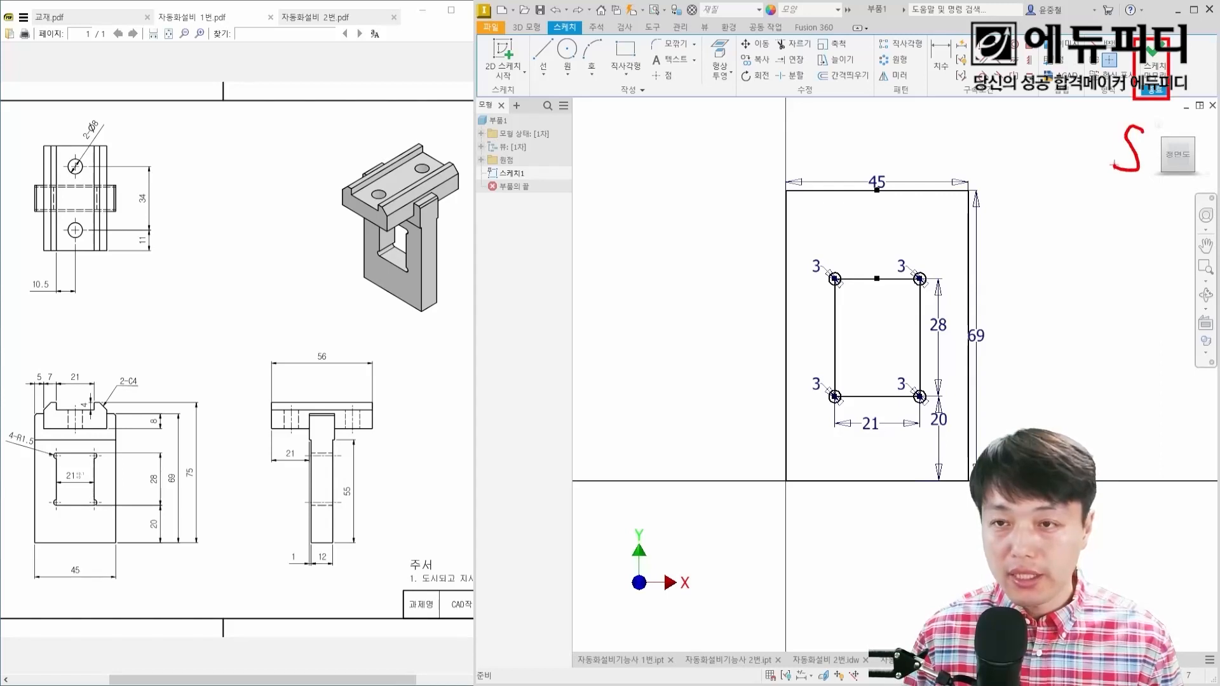
mouse_move(1013, 269)
left_mouse_down()
mouse_move(1043, 266)
mouse_move(1023, 307)
mouse_move(1046, 306)
mouse_move(1040, 291)
mouse_move(1108, 304)
mouse_move(1068, 256)
mouse_move(1060, 325)
left_mouse_up()
mouse_move(1115, 321)
left_mouse_down()
mouse_move(1100, 322)
mouse_move(1127, 309)
left_mouse_up()
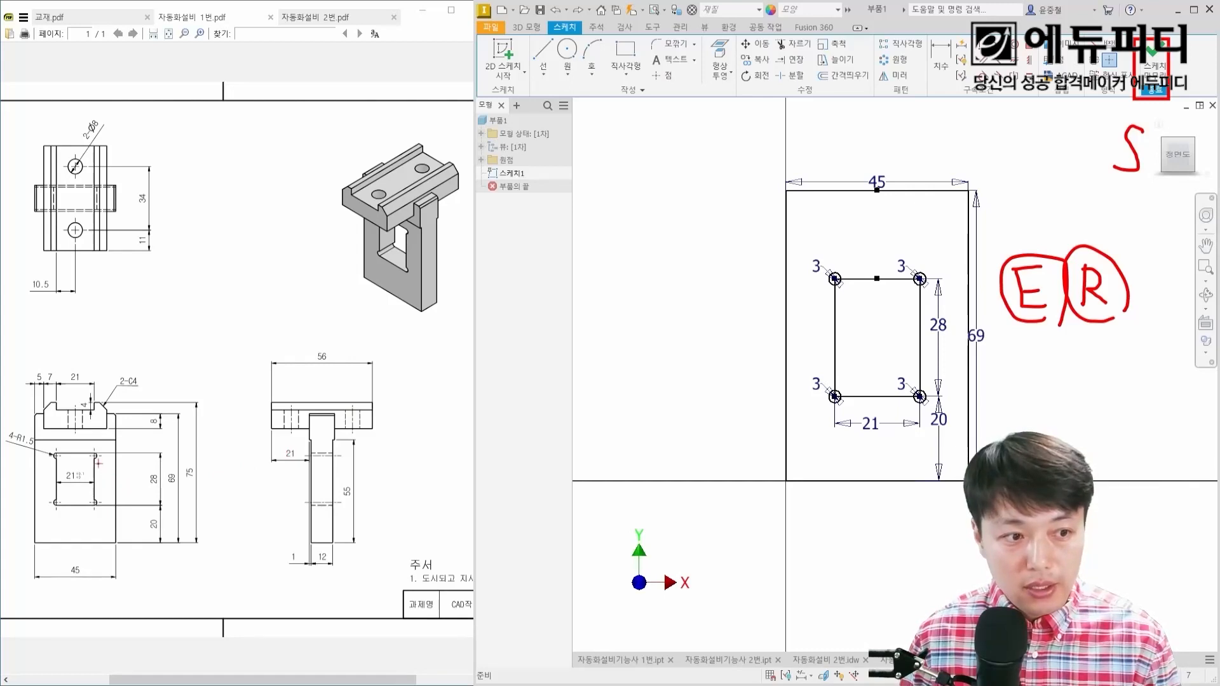
left_click_drag(99, 474, 143, 449)
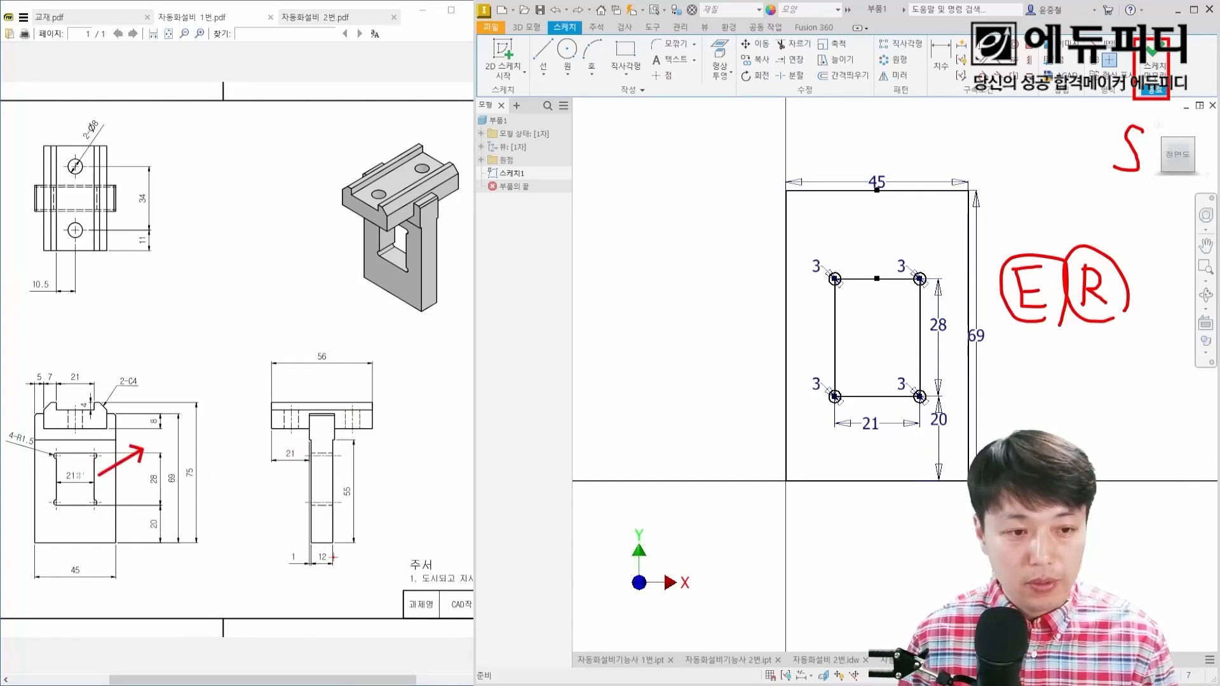
mouse_move(331, 566)
left_mouse_down()
mouse_move(305, 559)
mouse_move(351, 558)
left_mouse_up()
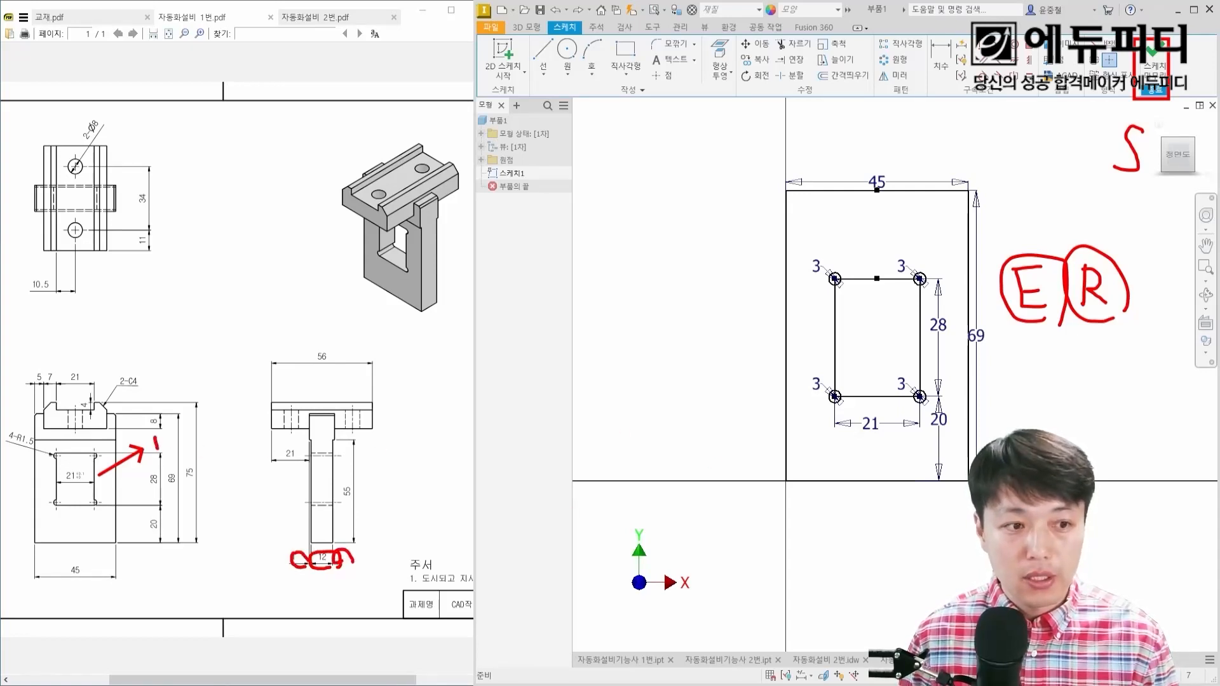
left_click_drag(157, 450, 159, 453)
mouse_move(176, 433)
left_mouse_down()
mouse_move(204, 447)
mouse_move(193, 459)
left_mouse_up()
key("Escape")
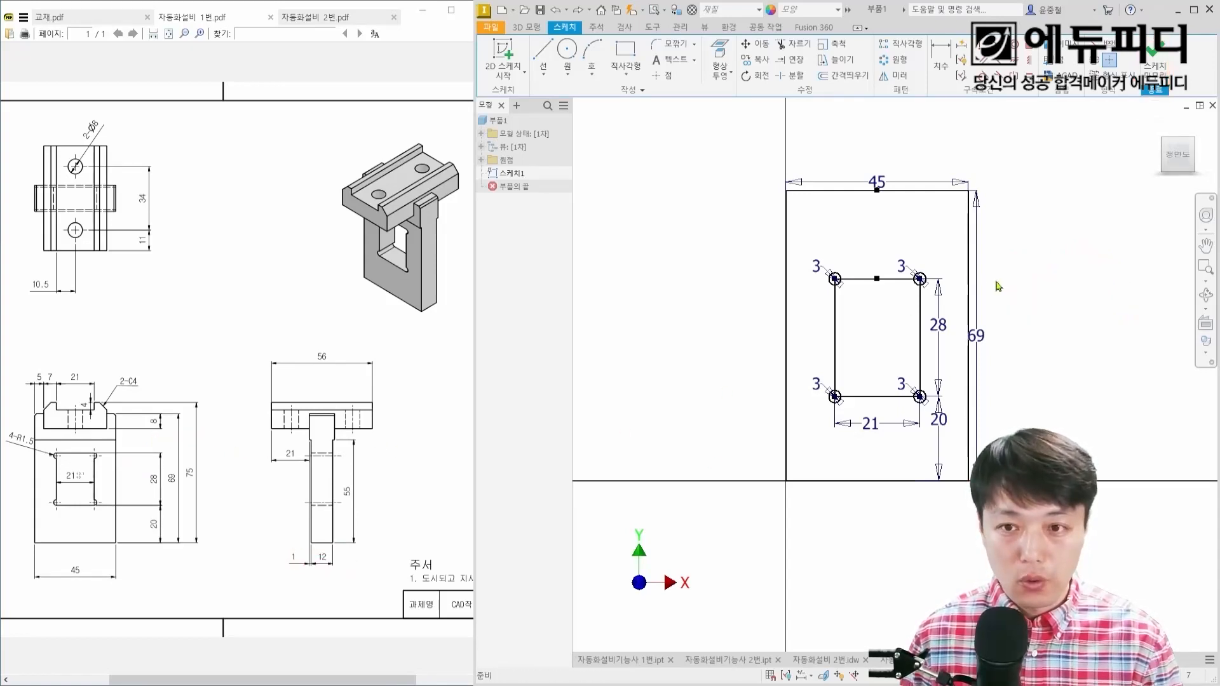
Step: Extrude the plate region outside the window and corner circles symmetrically about the sketch plane with a total distance of 14 mm
key("e")
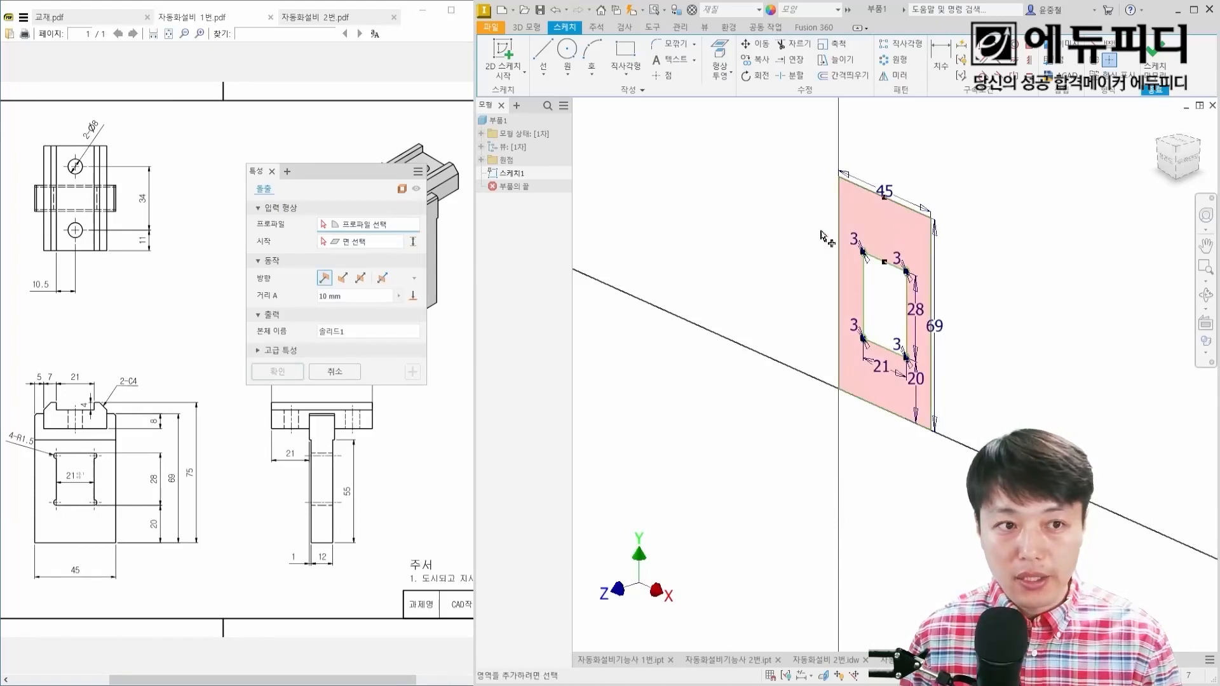
left_click_drag(335, 179, 678, 203)
left_click(878, 230)
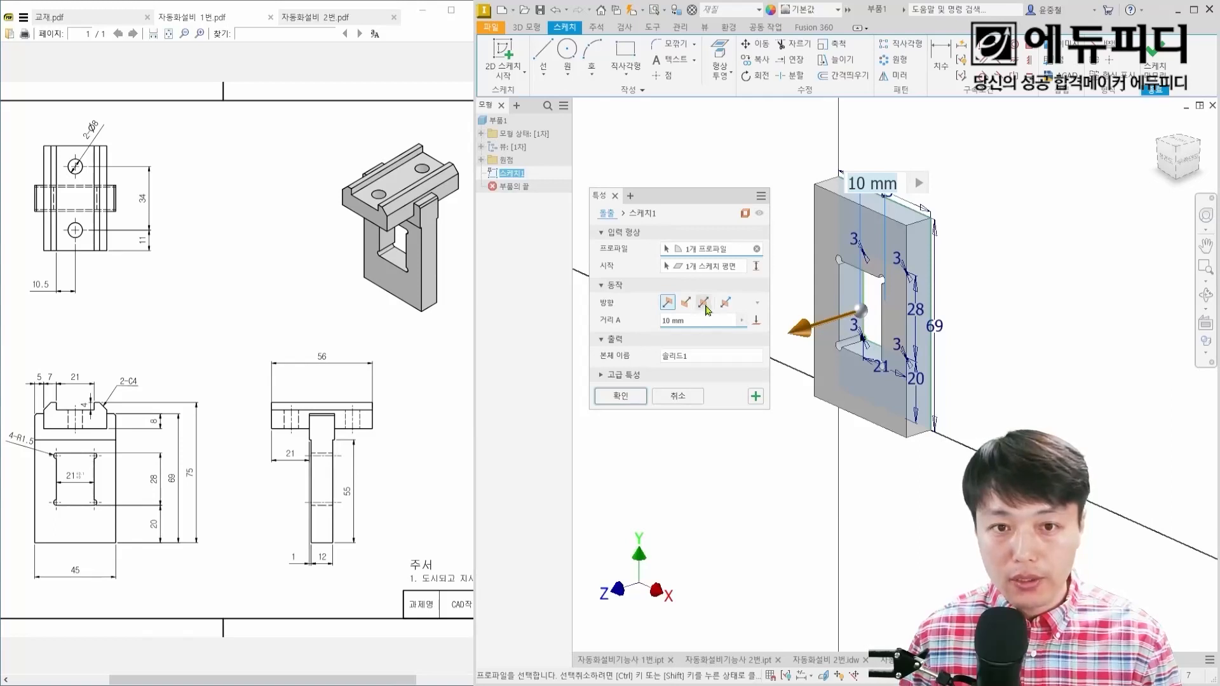
left_click(705, 304)
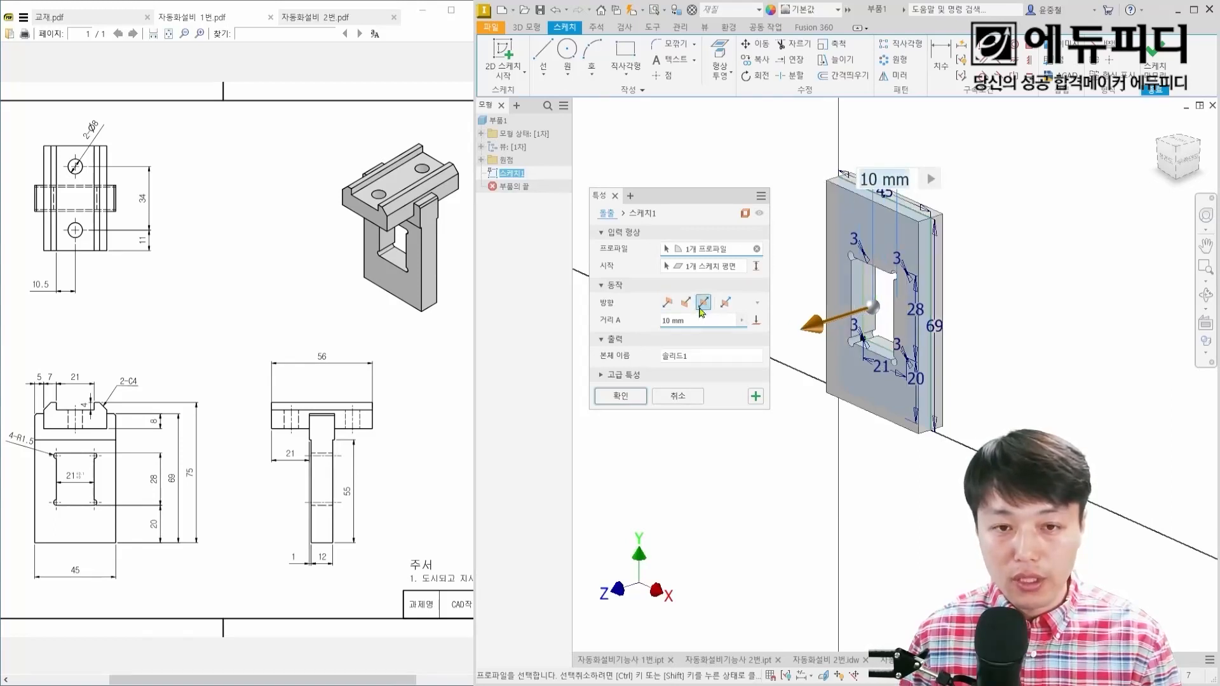
left_click(695, 321)
type("14")
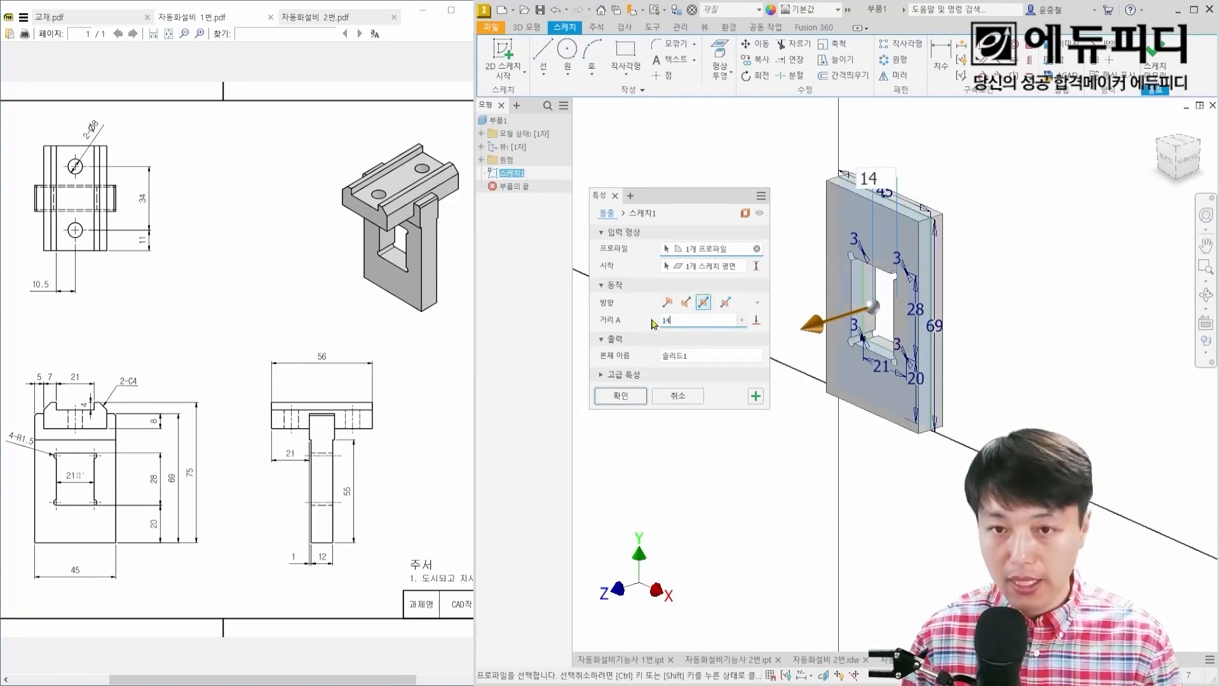
key("Return")
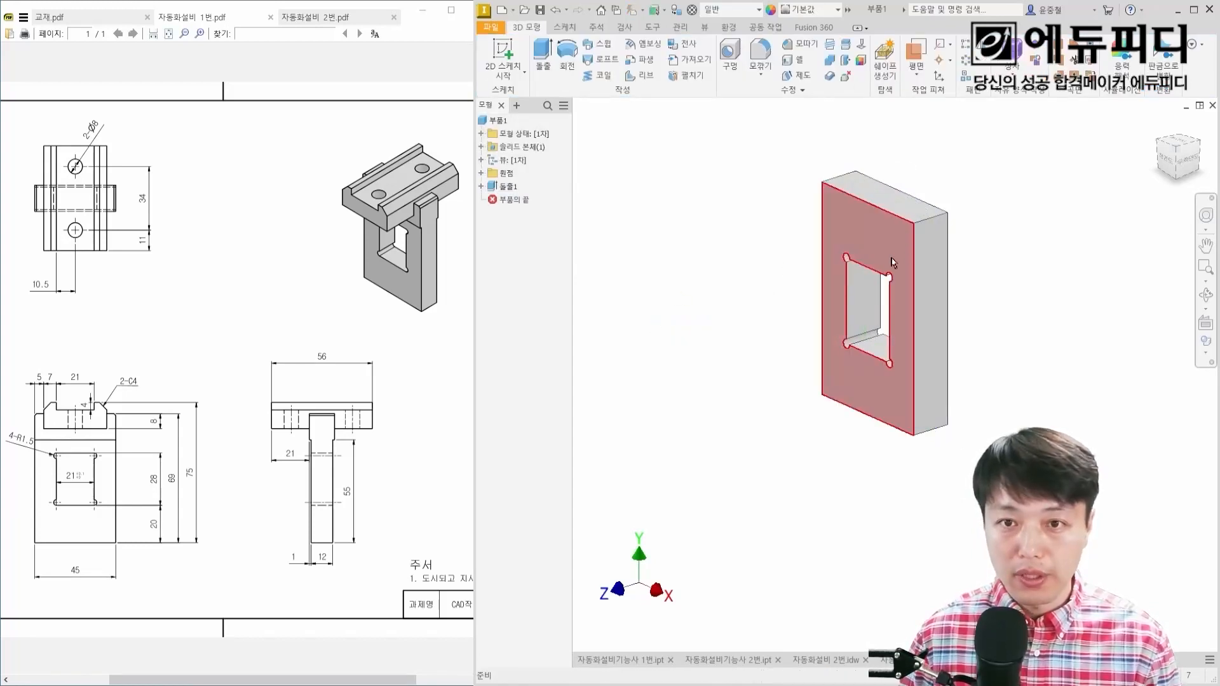
Step: Start a new 2D sketch on the large front face of the windowed plate
scroll(897, 258, "down", 3)
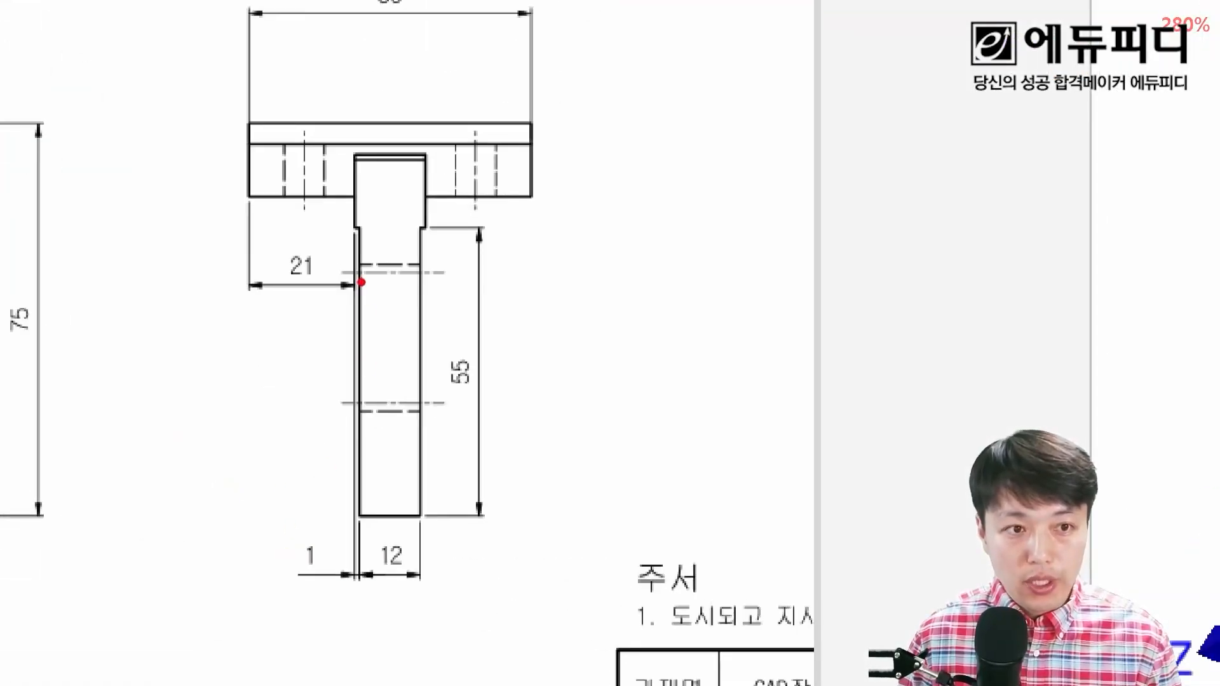
mouse_move(322, 574)
left_mouse_down()
mouse_move(273, 558)
mouse_move(325, 572)
left_mouse_up()
mouse_move(474, 397)
left_mouse_down()
mouse_move(448, 389)
mouse_move(489, 384)
left_mouse_up()
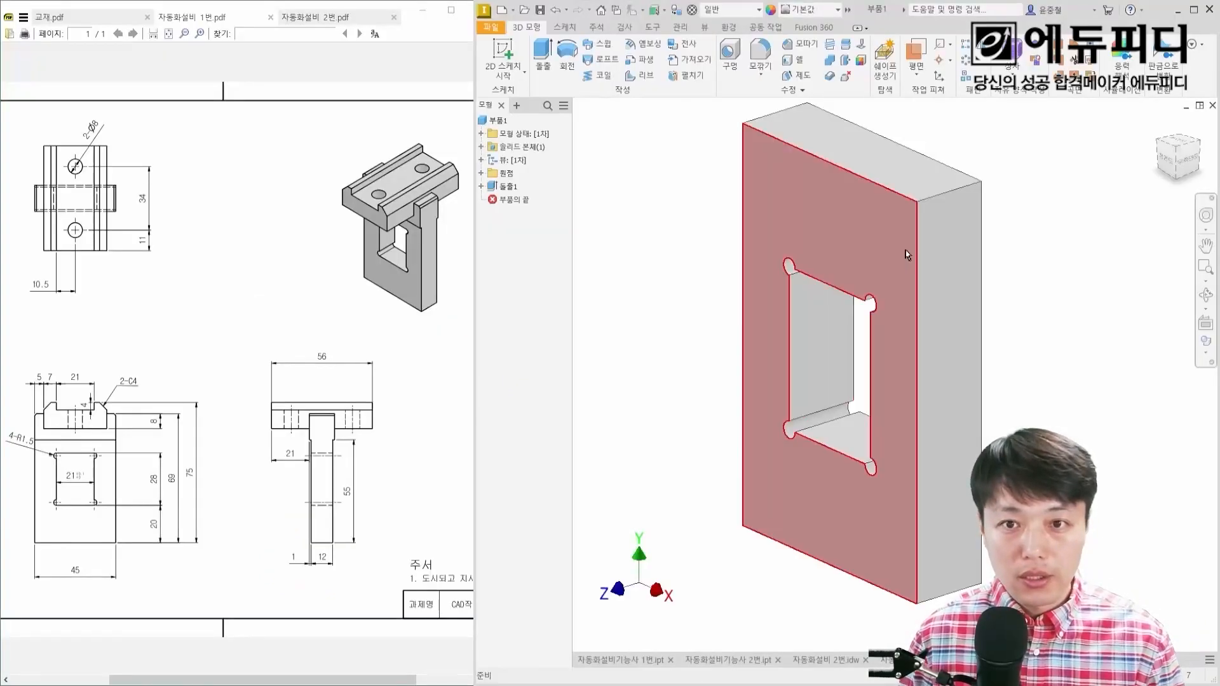
left_click(884, 257)
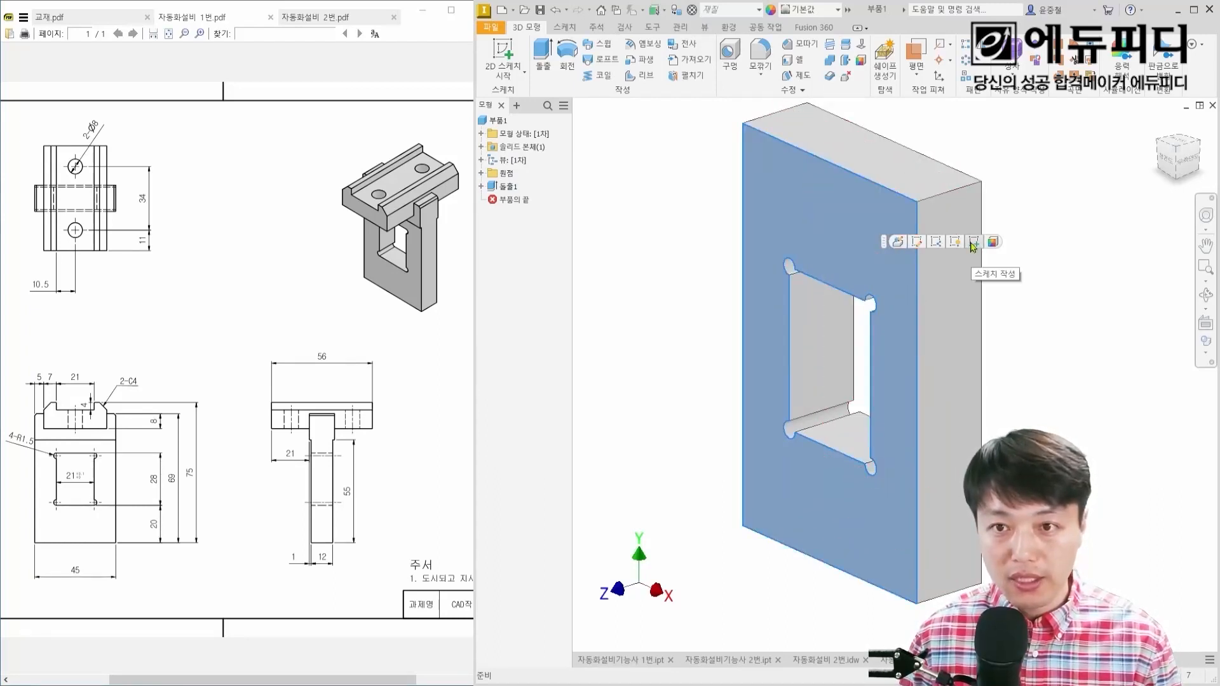
mouse_move(1050, 324)
left_mouse_down()
mouse_move(1041, 353)
mouse_move(1003, 355)
left_mouse_up()
key("Escape")
key("s")
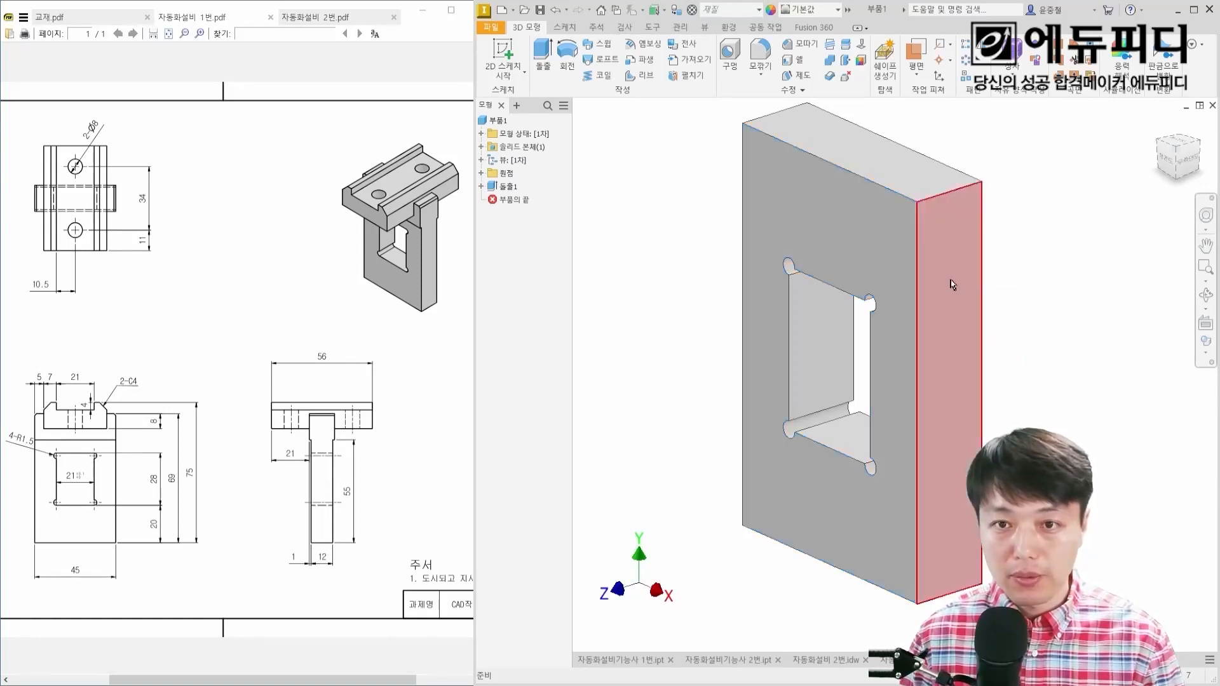
left_click(859, 247)
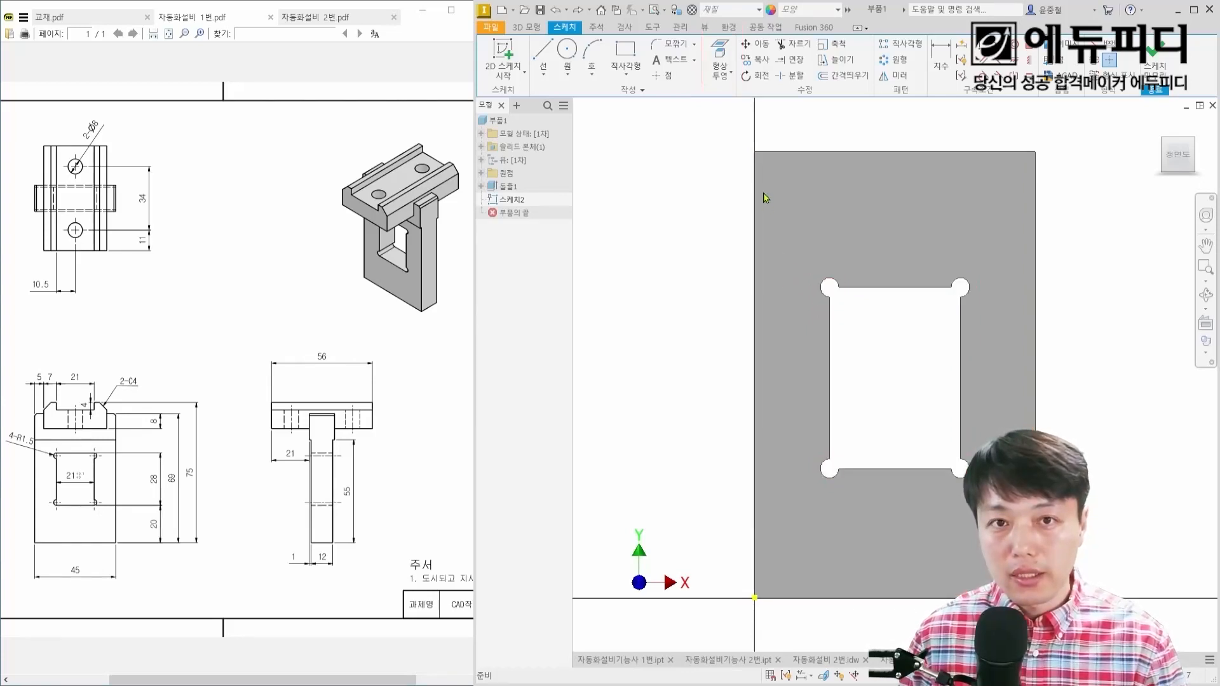
right_click(717, 249)
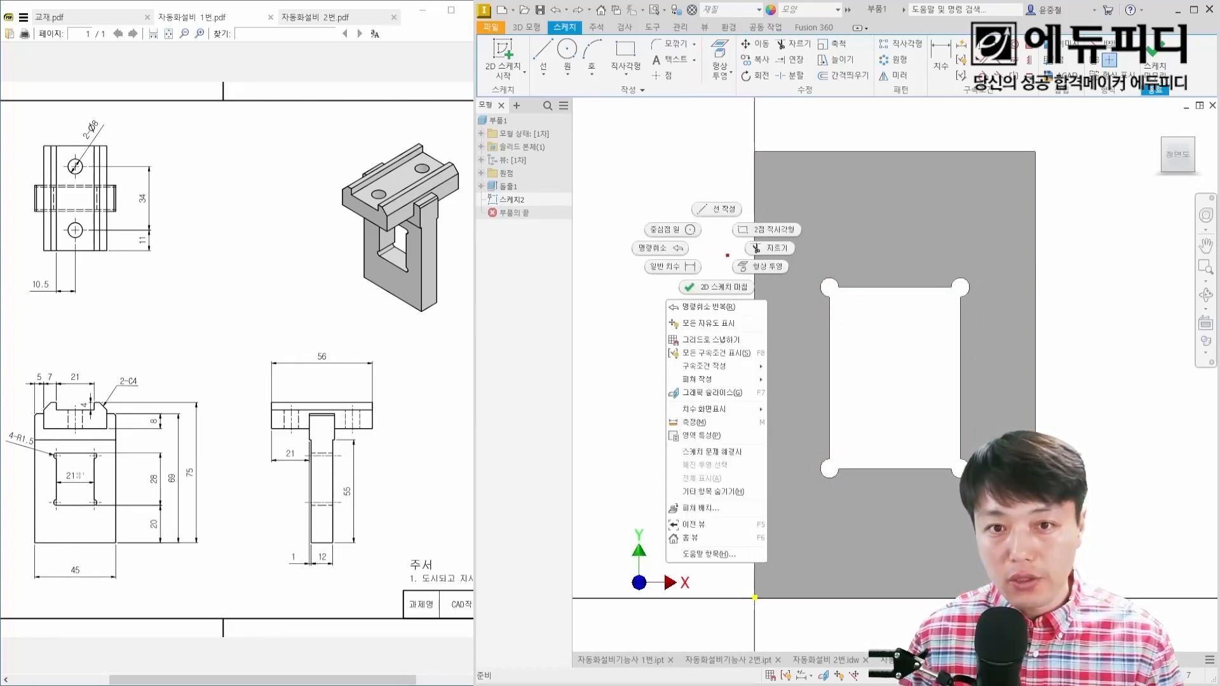
mouse_move(728, 256)
left_mouse_down("ctrl")
mouse_move(789, 275)
mouse_move(834, 446)
left_mouse_up("ctrl")
left_click_drag(850, 476, 952, 477, "shift")
key("Escape")
Step: Project the plate's cut edges, including the window and its corner circles, into the new sketch
left_click(759, 128)
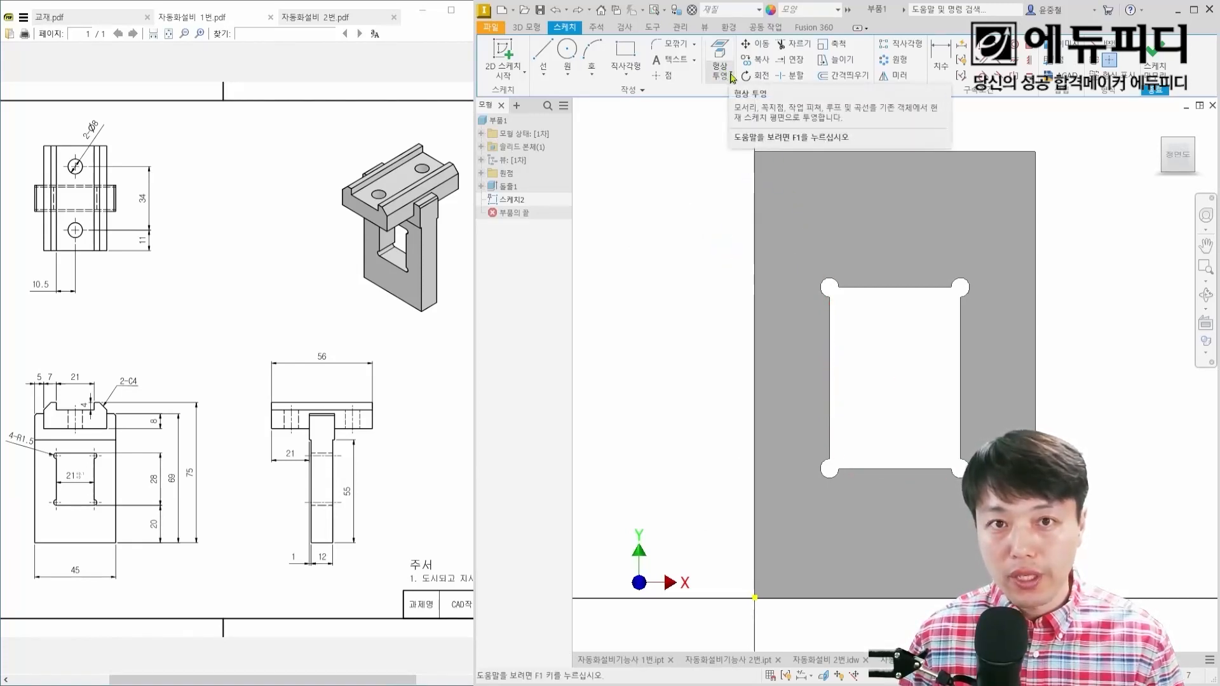
left_click(732, 77)
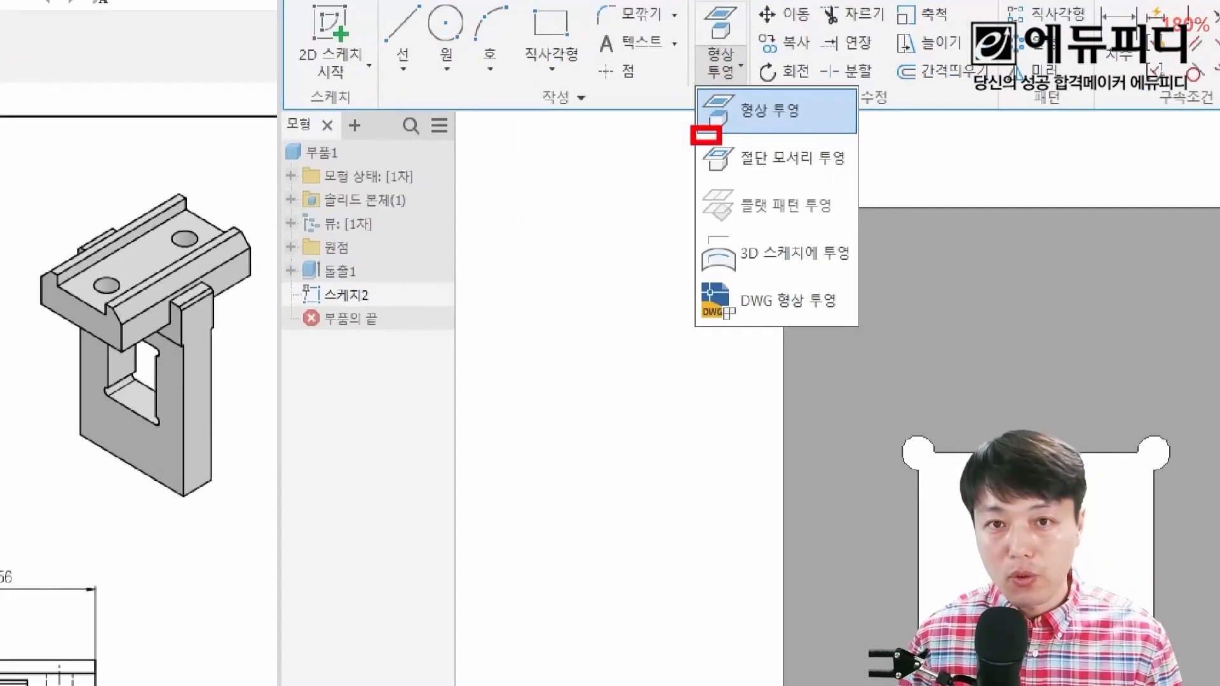
left_click_drag(935, 151, 887, 150, "ctrl+shift")
left_click_drag(1009, 193, 911, 177, "ctrl+shift")
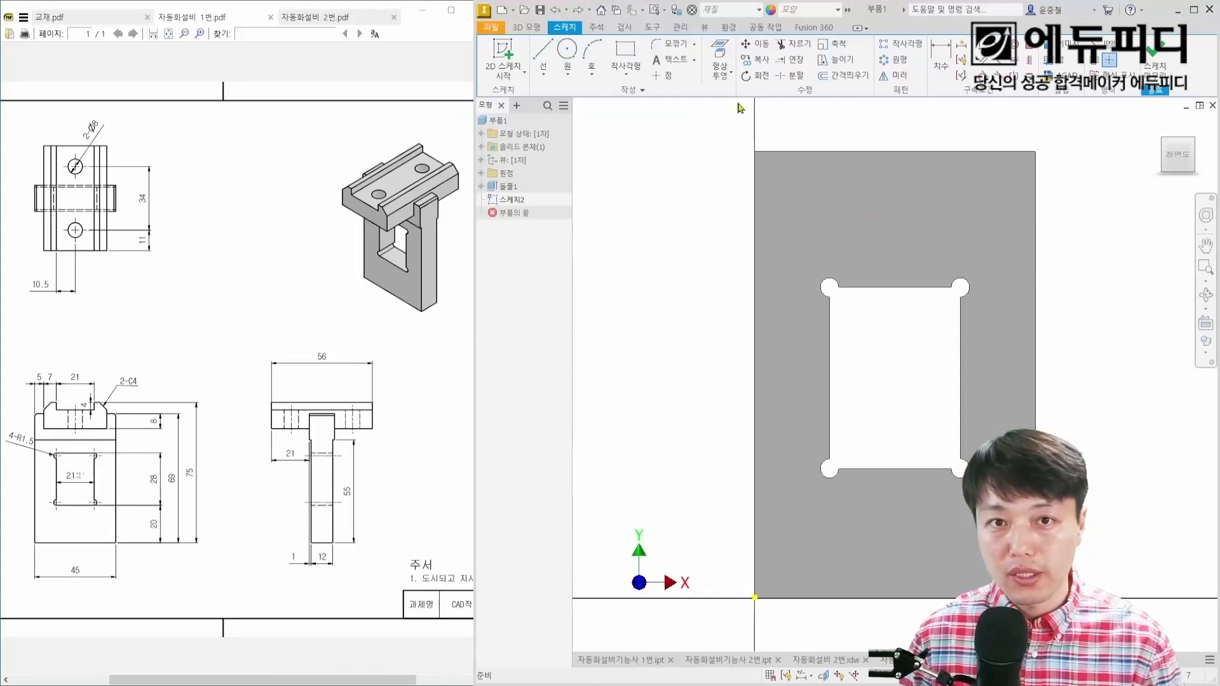
left_click(719, 64)
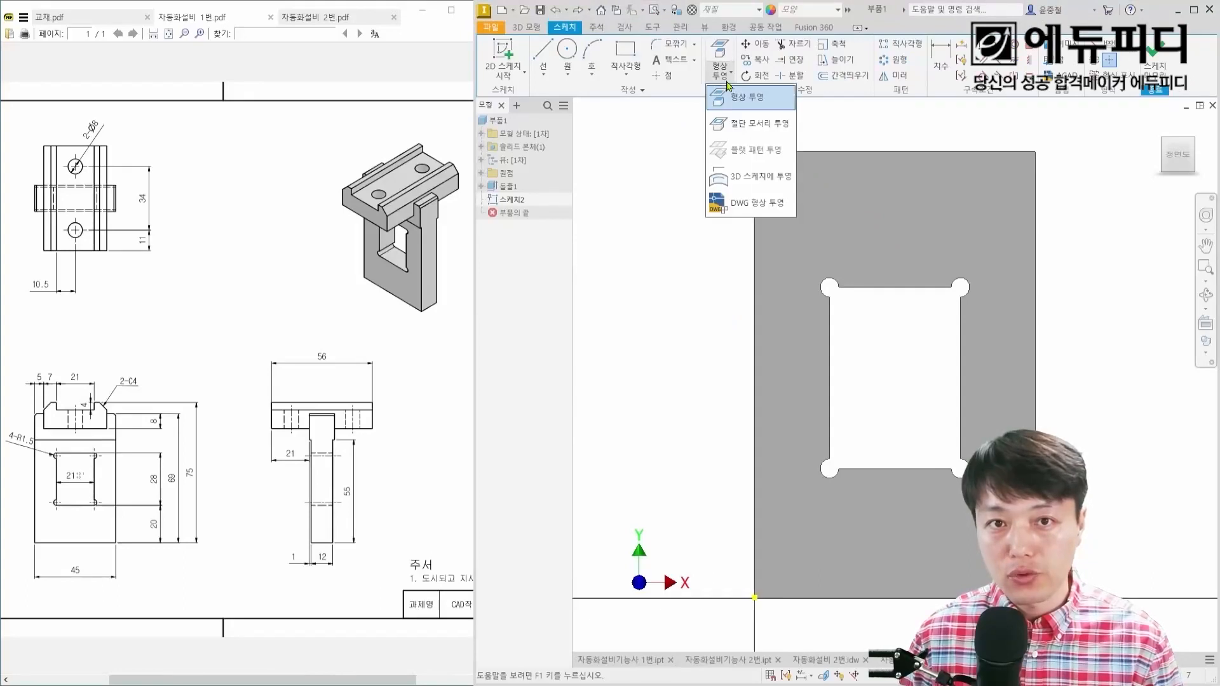
left_click(742, 123)
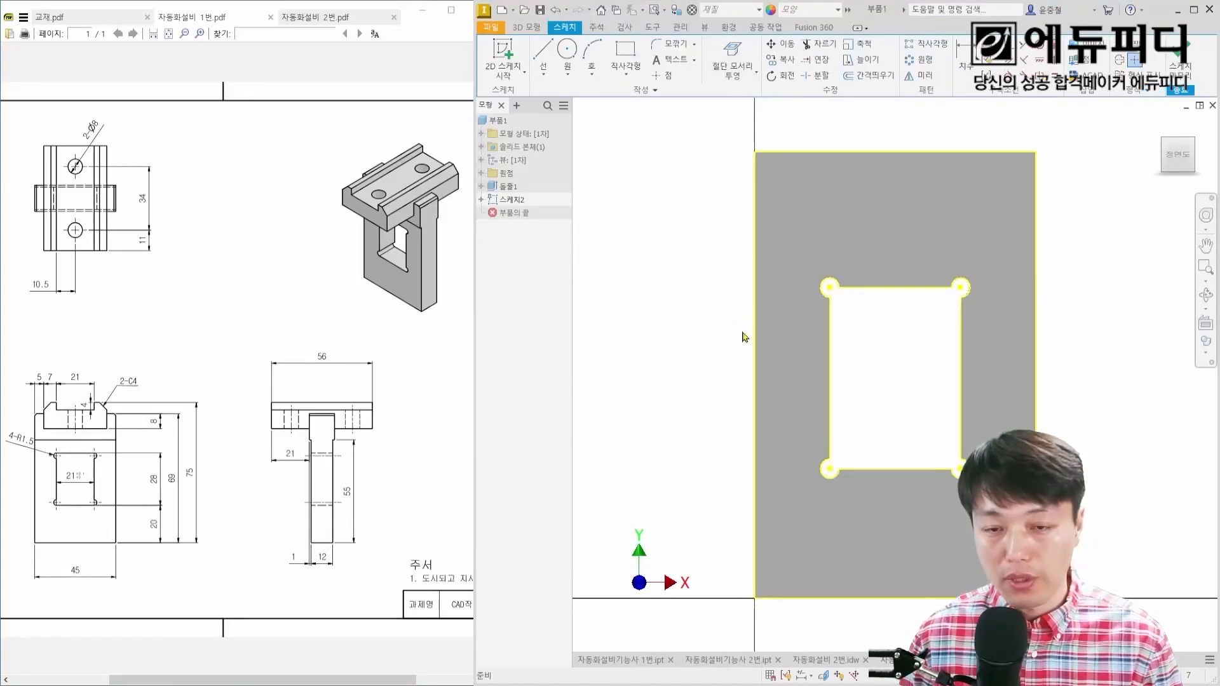
Step: Examine the recess outline and its width, height and depth dimensions in the exam drawing
scroll(839, 375, "up", 5)
scroll(810, 286, "down", 5)
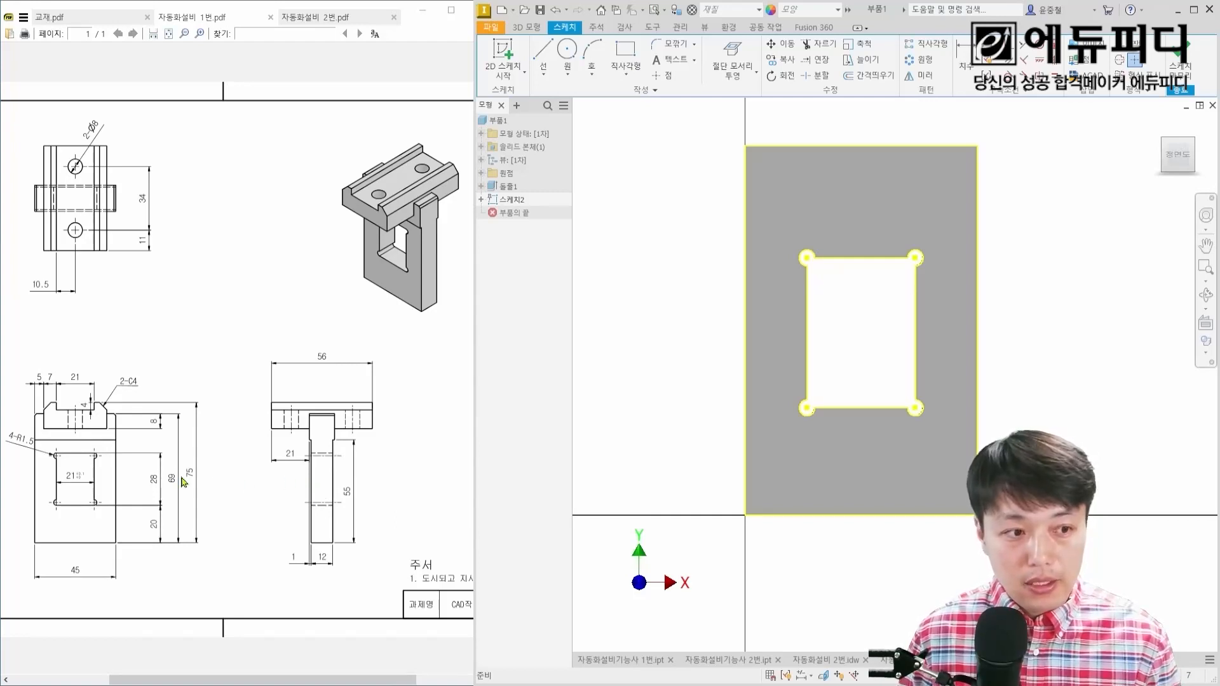
left_click_drag(32, 440, 118, 545)
left_click_drag(351, 502, 364, 504)
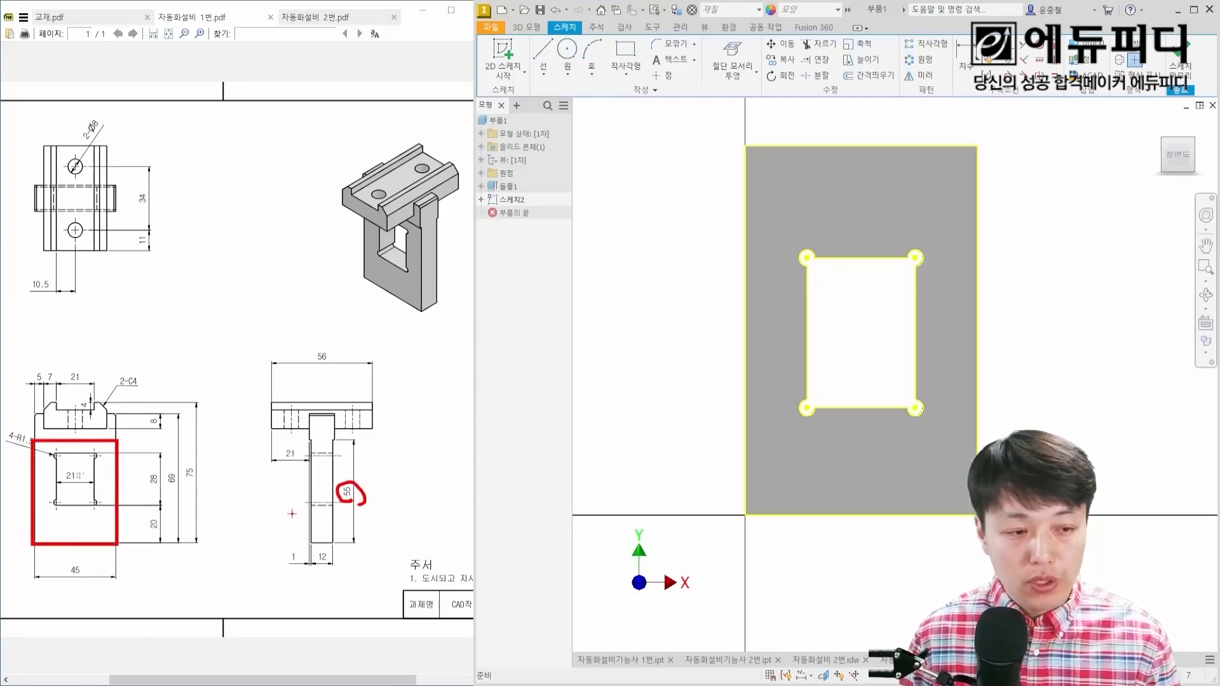
mouse_move(84, 582)
left_mouse_down()
mouse_move(99, 569)
mouse_move(100, 581)
left_mouse_up()
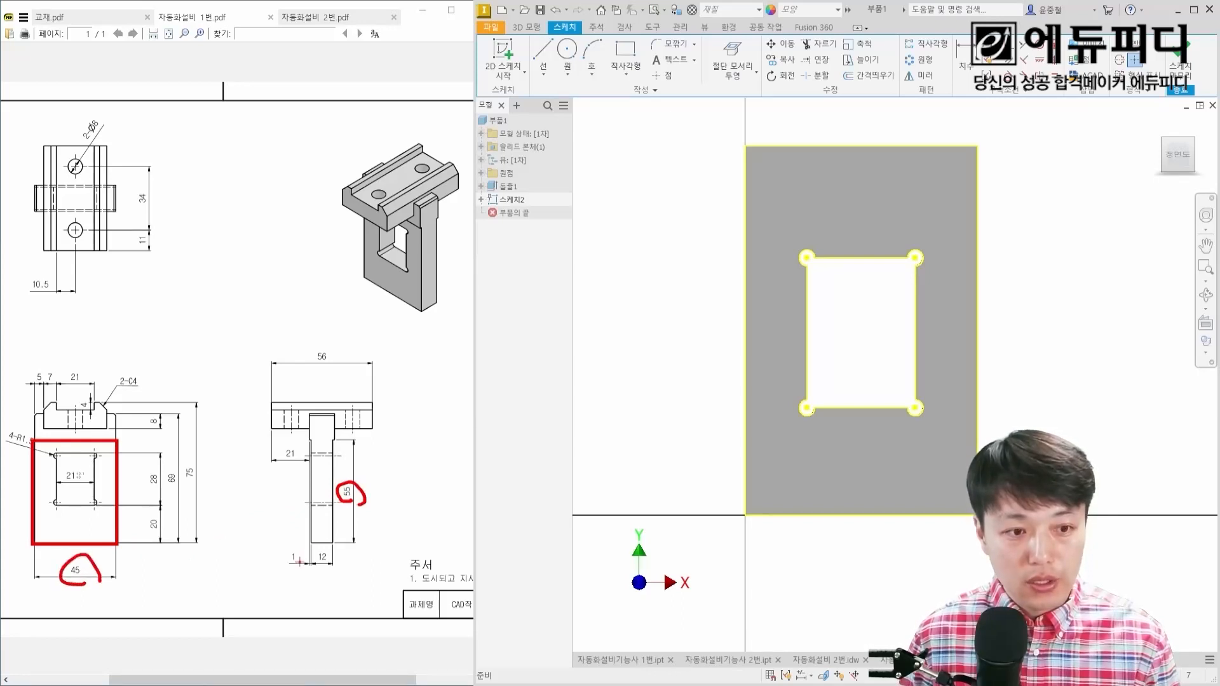
left_click_drag(301, 555, 301, 568)
mouse_move(287, 494)
left_mouse_down("ctrl+shift")
mouse_move(366, 479)
mouse_move(331, 483)
left_mouse_up("ctrl+shift")
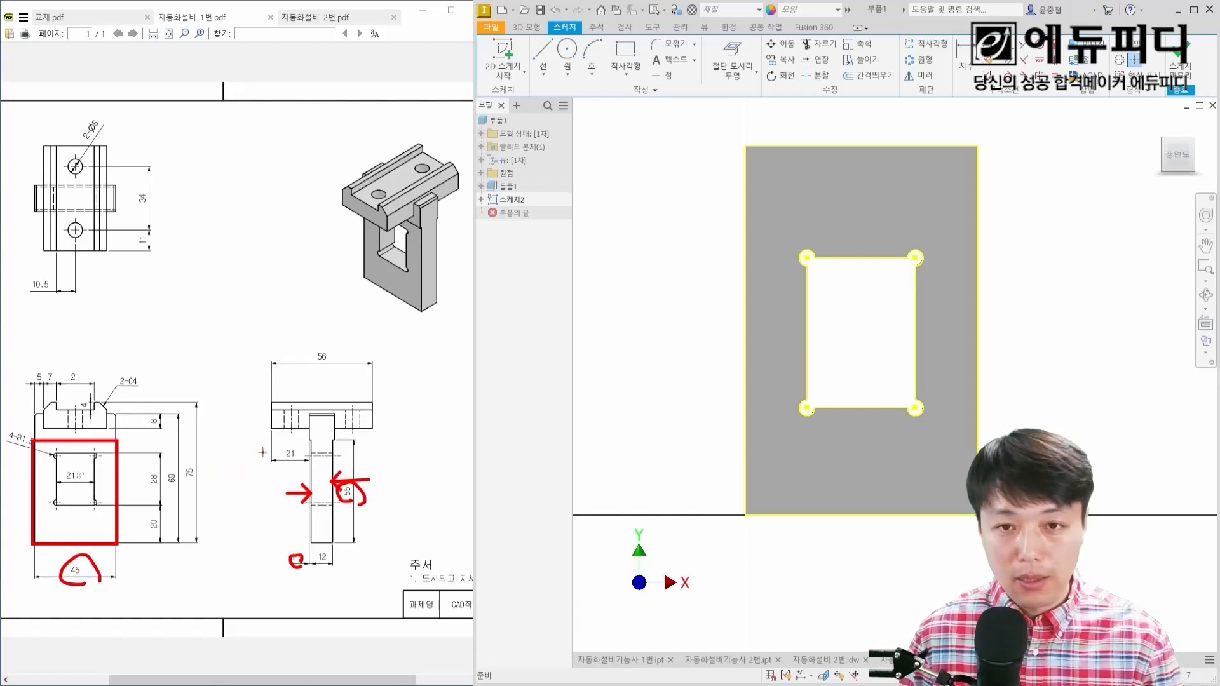
key("Escape")
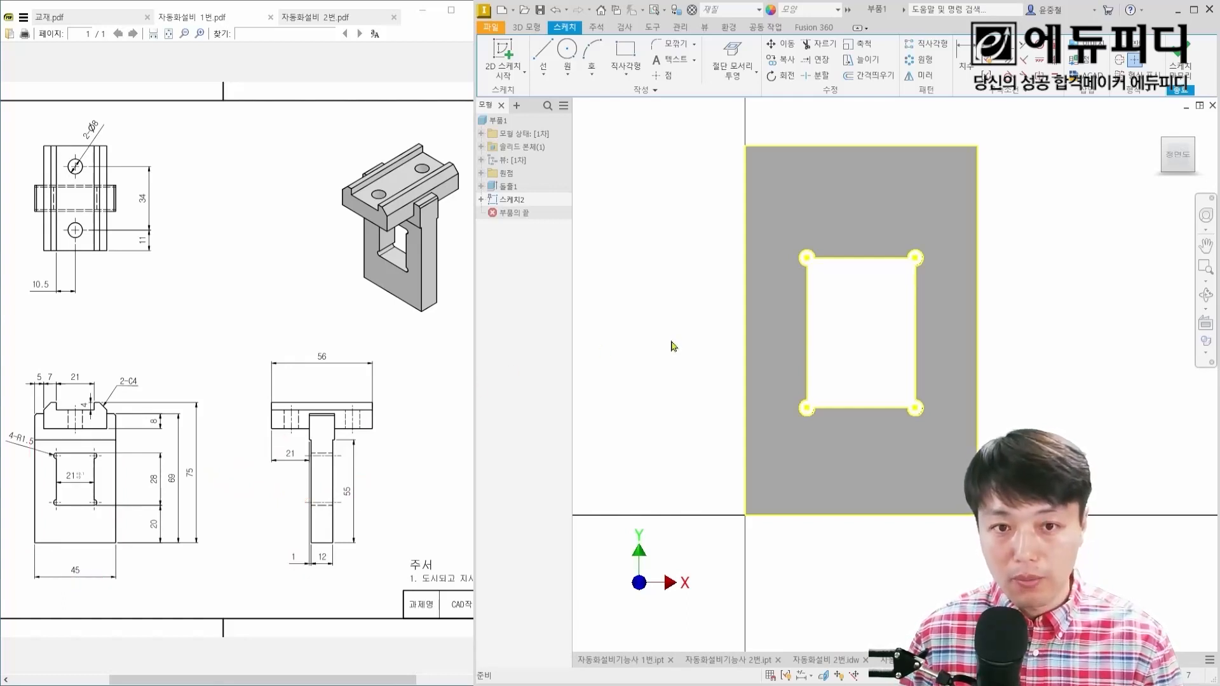
Step: Sketch a two-point rectangle 45 mm wide and about 58.7 mm high from the plate's lower-left corner to its right edge
right_click(674, 340)
left_click(718, 323)
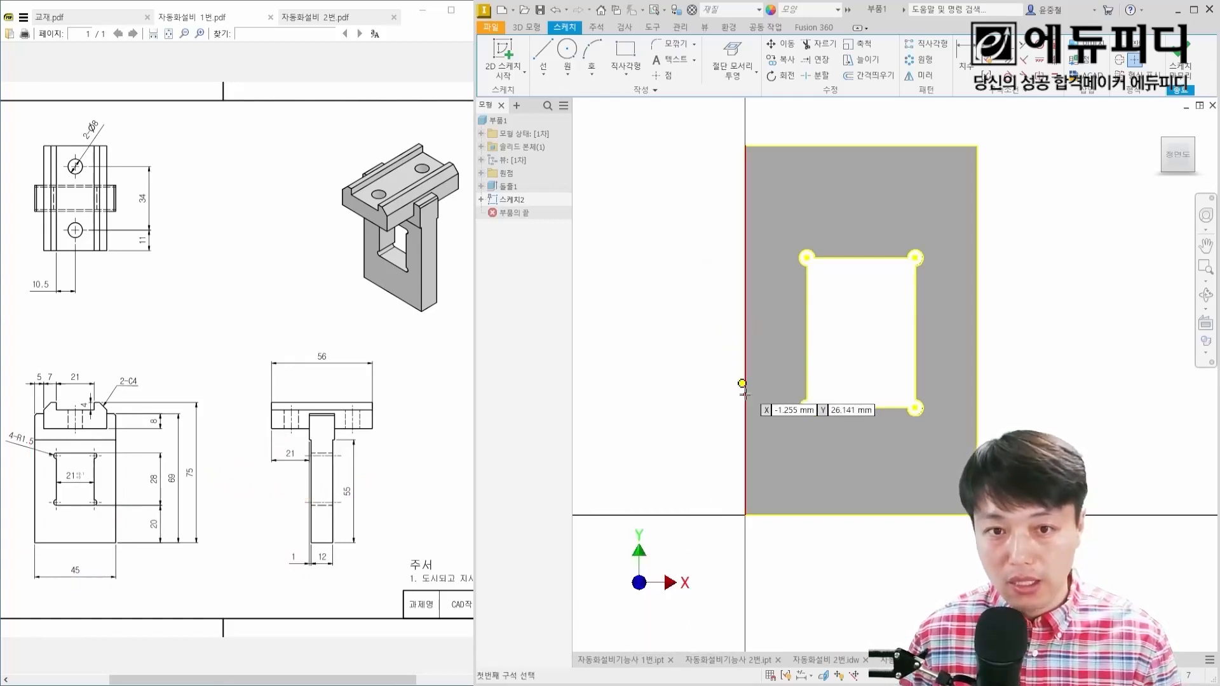
left_click(746, 515)
left_click(978, 209)
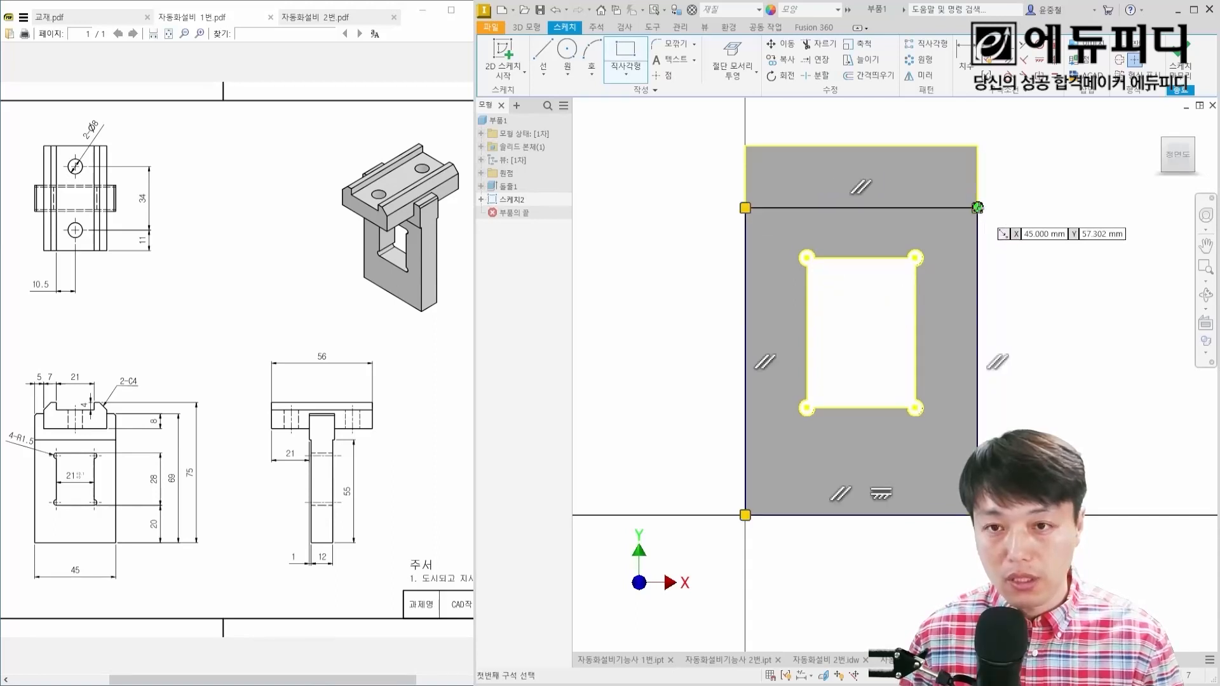
key("Escape")
middle_click(1042, 251)
middle_click(1043, 251)
Step: Dimension the rectangle's height between its upper line and the plate's bottom edge as 55 mm
key("d")
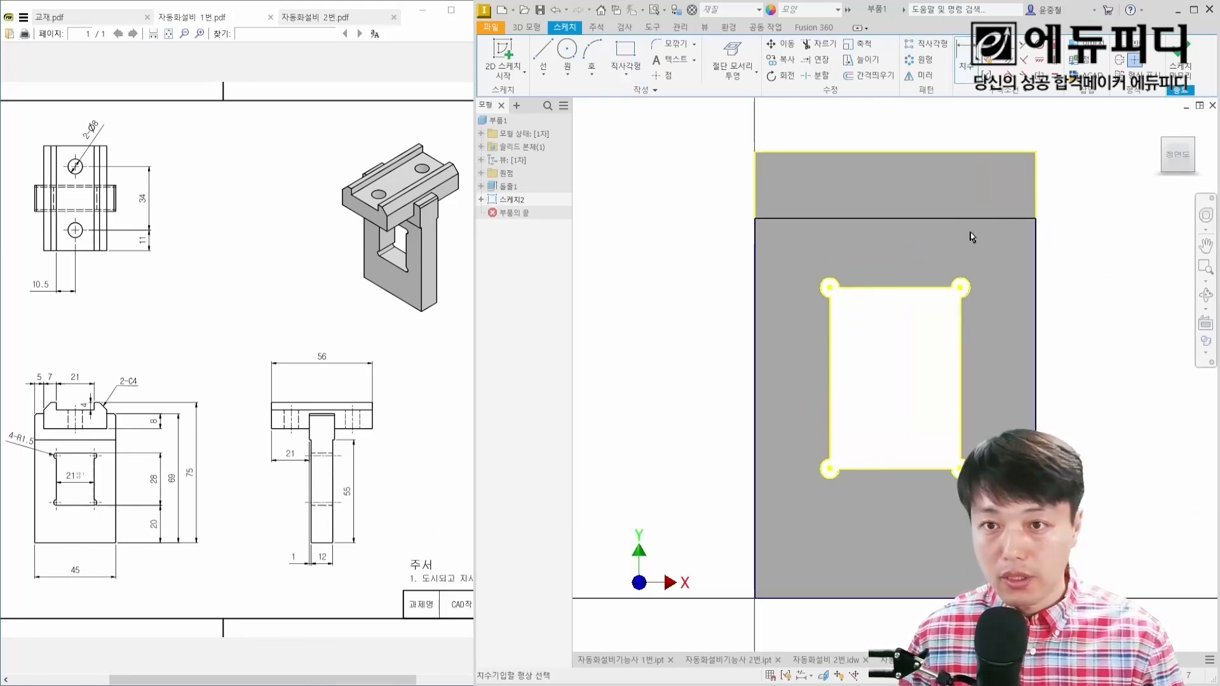
left_click(991, 219)
left_click(1015, 598)
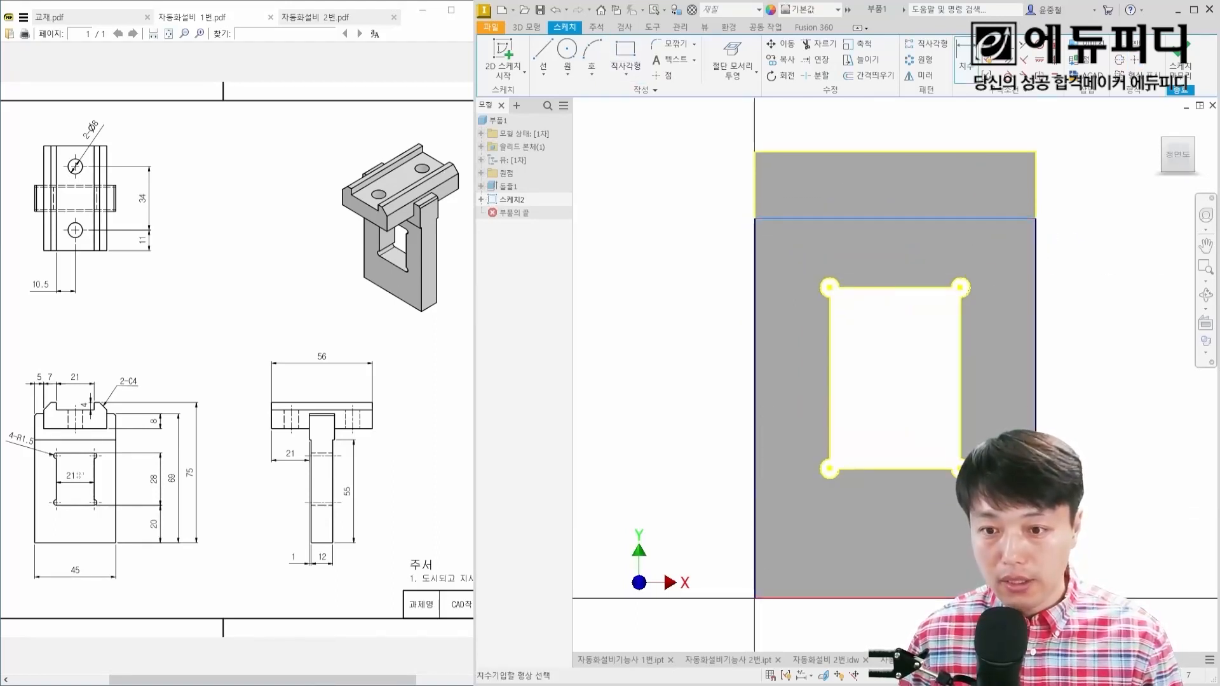
left_click(1078, 349)
type("55")
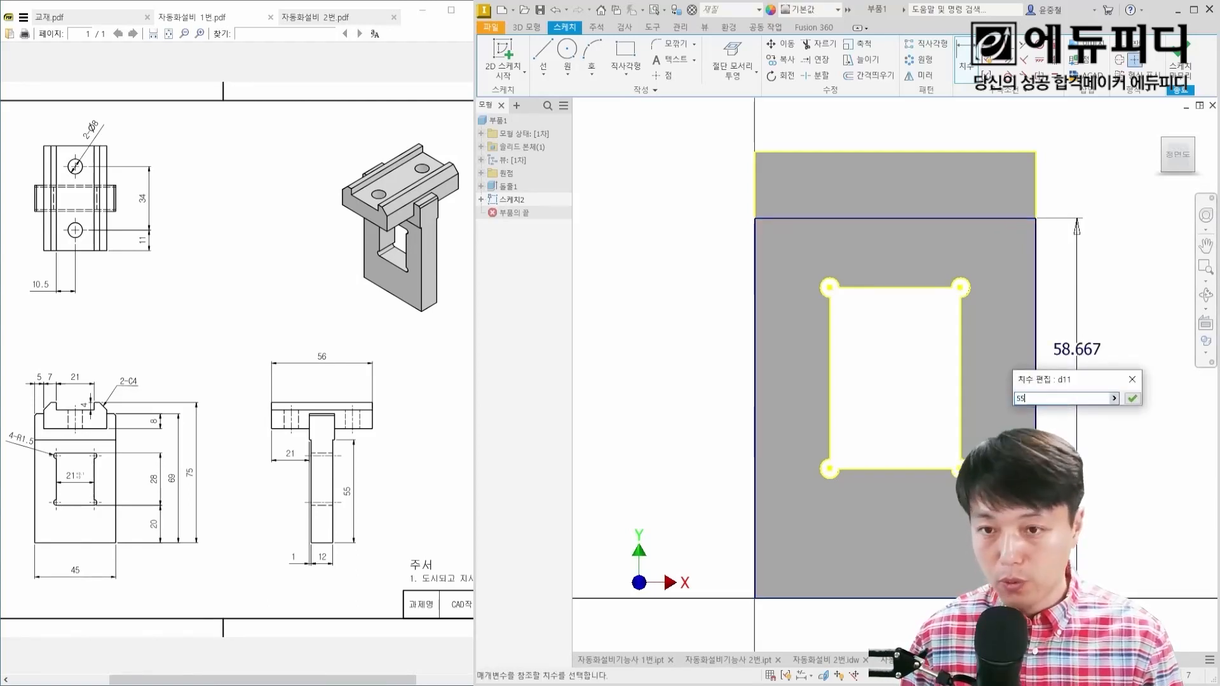
key("Return")
middle_click_drag(1111, 295, 1055, 245)
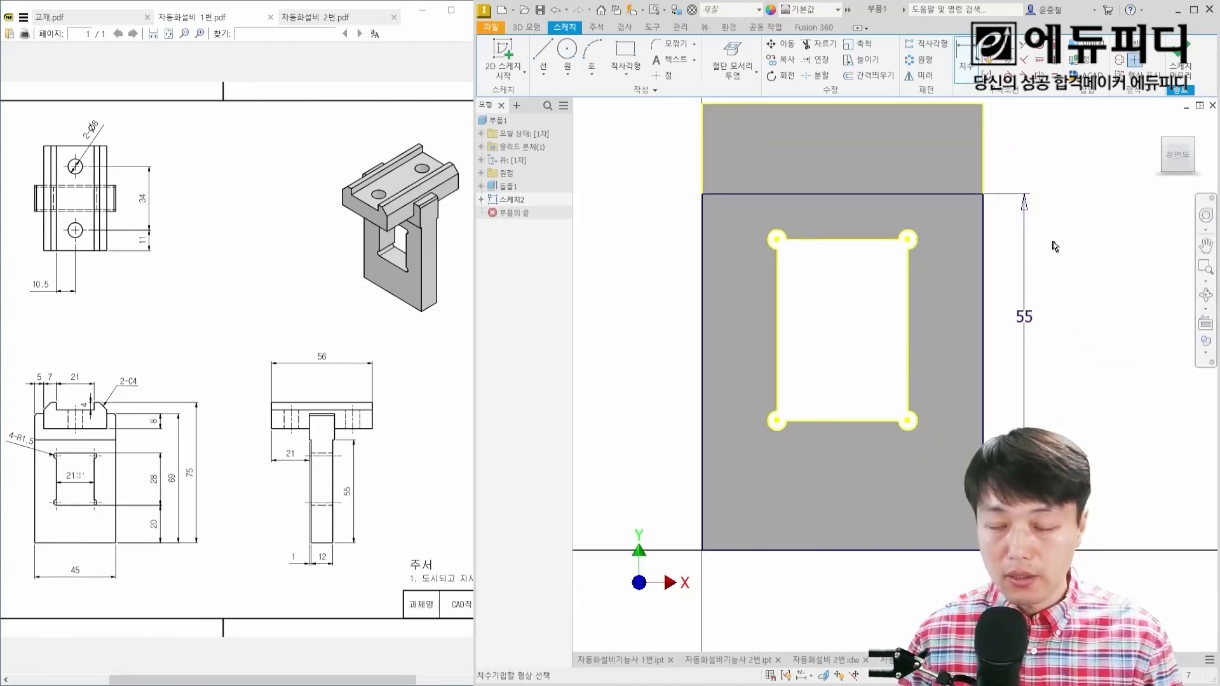
Step: Extrude the 55 mm high region around the window 1 mm into the plate as a cut
key("e")
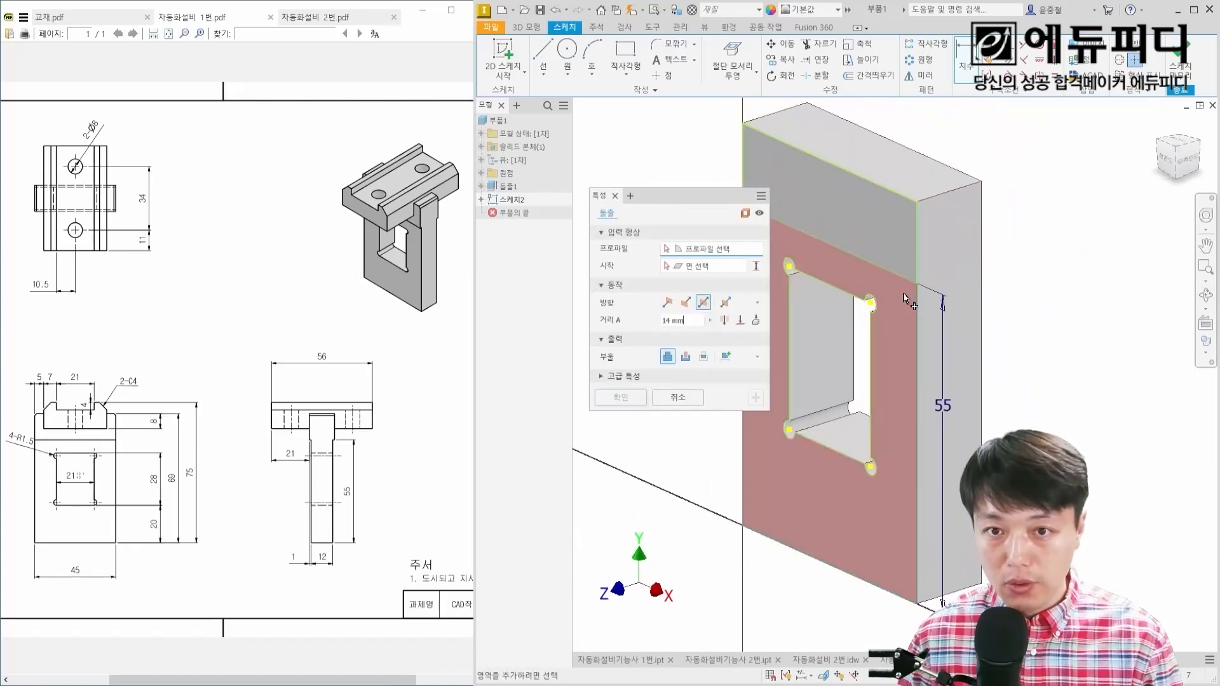
left_click(903, 297)
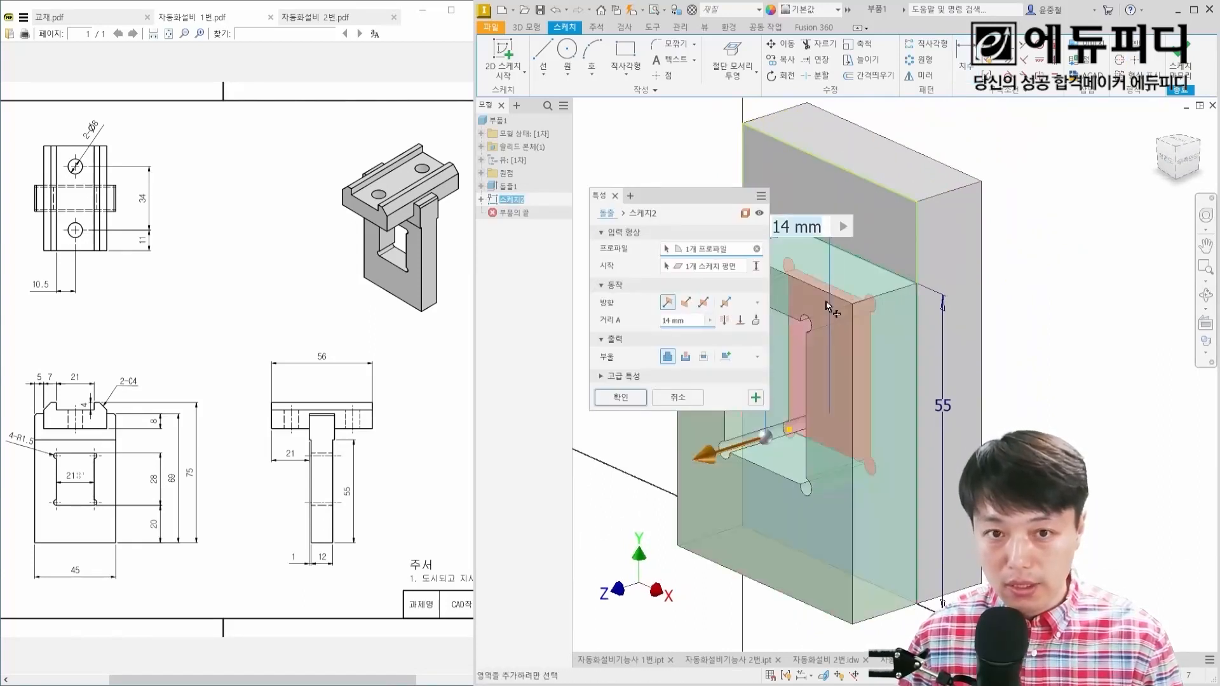
left_click(685, 303)
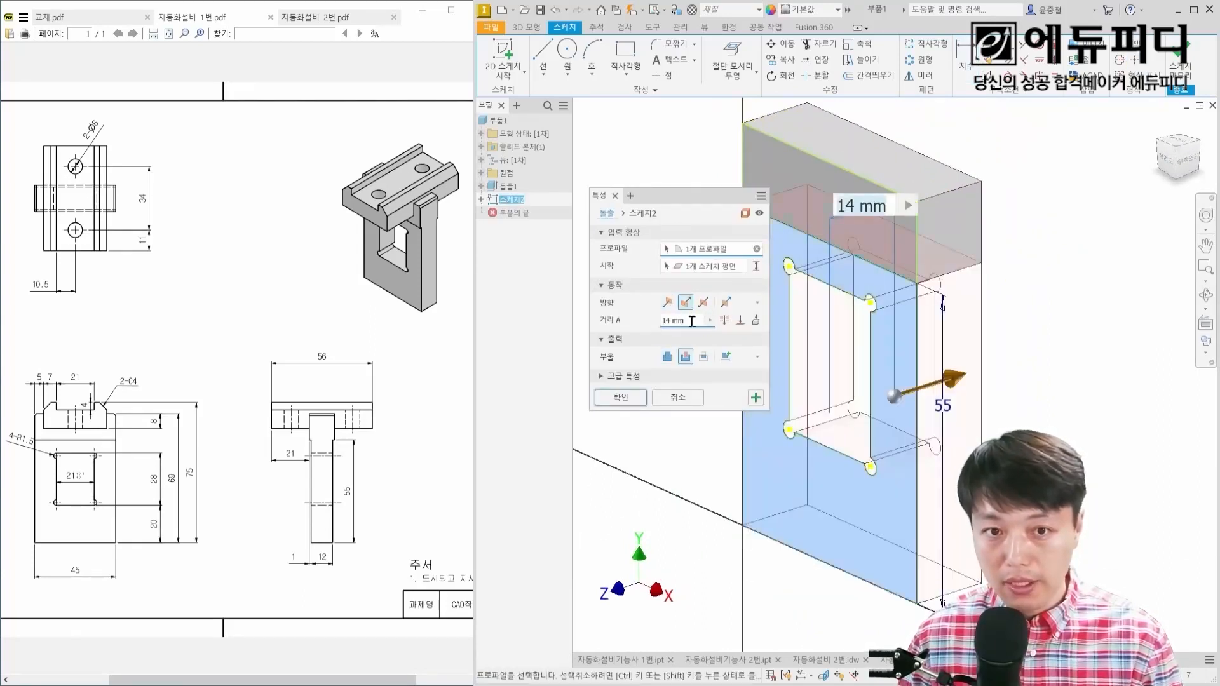
left_click(621, 398)
Step: Examine the recess from the side and compare it with the plate's opposite face
mouse_move(872, 310)
middle_mouse_down("shift")
mouse_move(850, 270)
mouse_move(816, 274)
mouse_move(865, 277)
mouse_move(766, 274)
mouse_move(815, 265)
mouse_move(787, 267)
mouse_move(802, 270)
middle_mouse_up("shift")
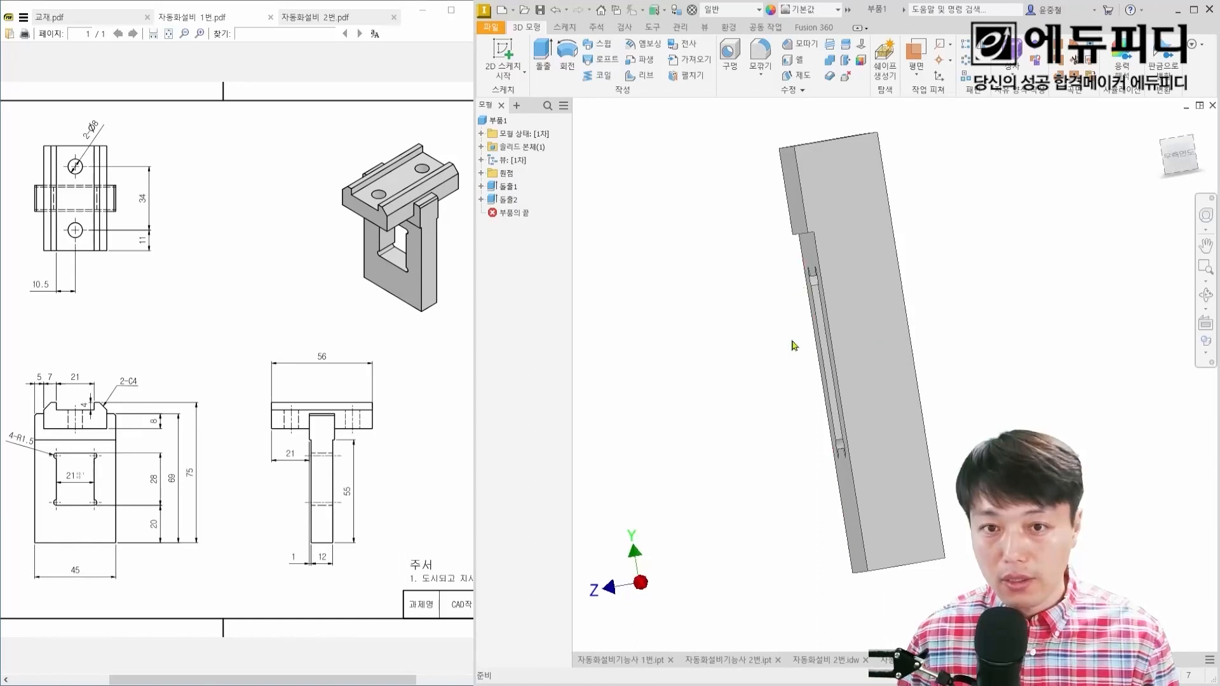
middle_click_drag(820, 334, 833, 332, "shift")
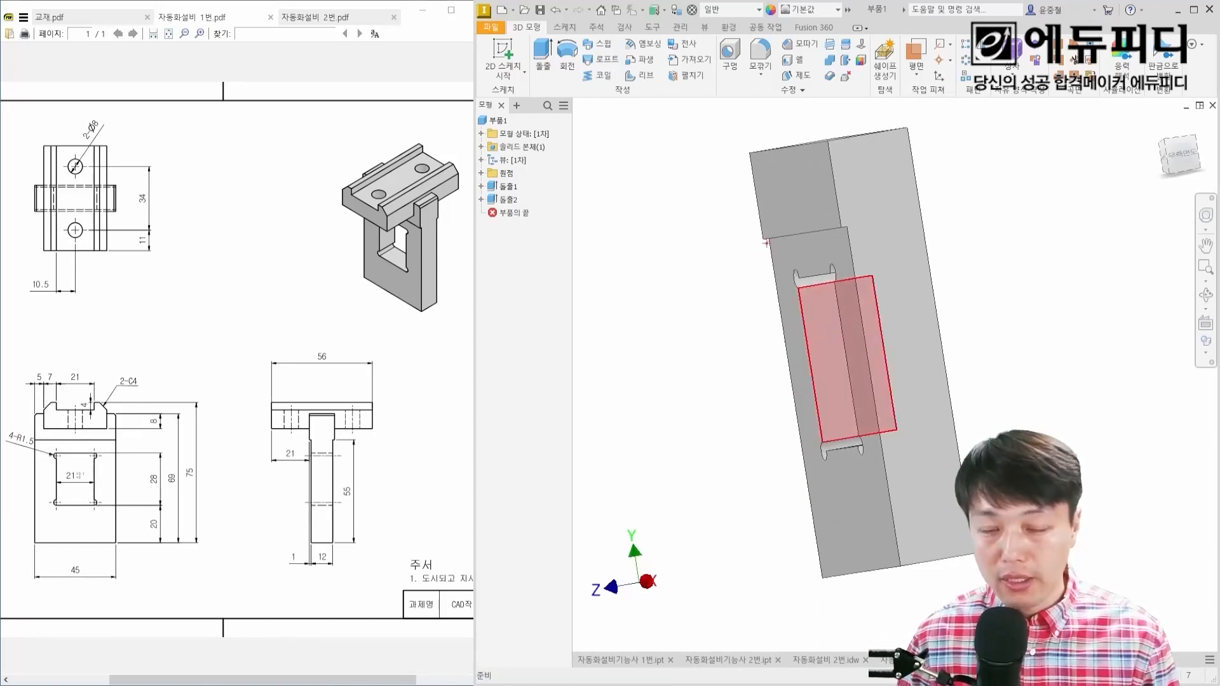
left_click_drag(919, 221, 932, 408)
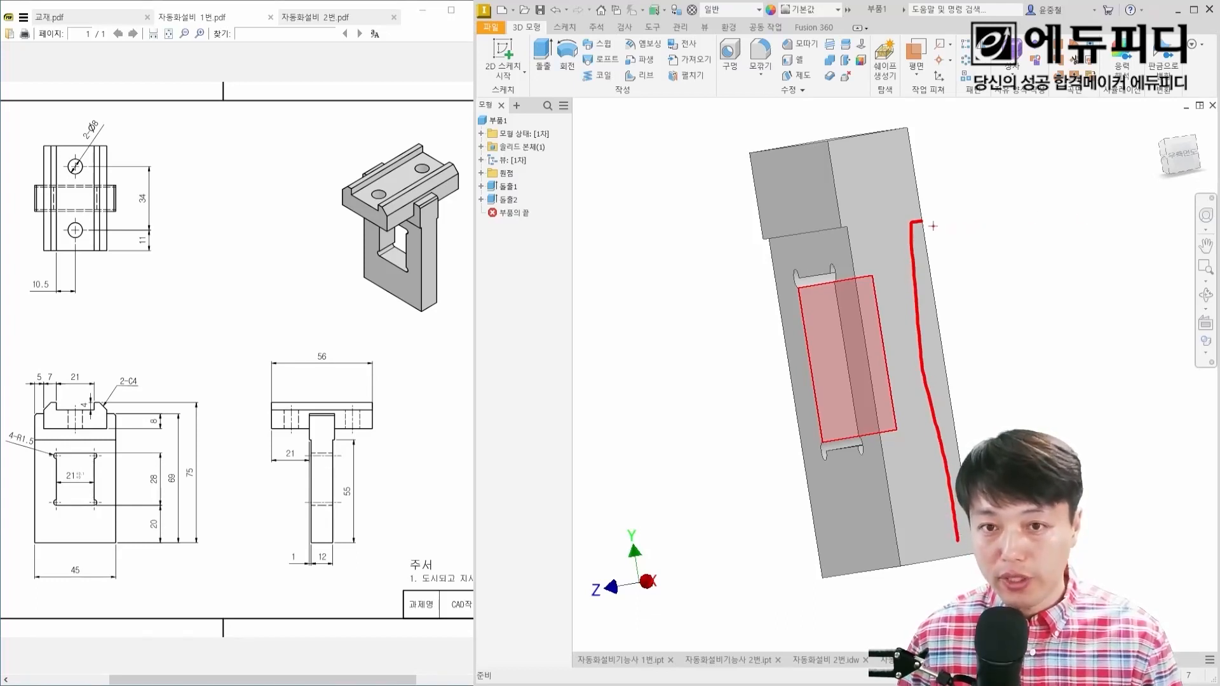
key("Escape")
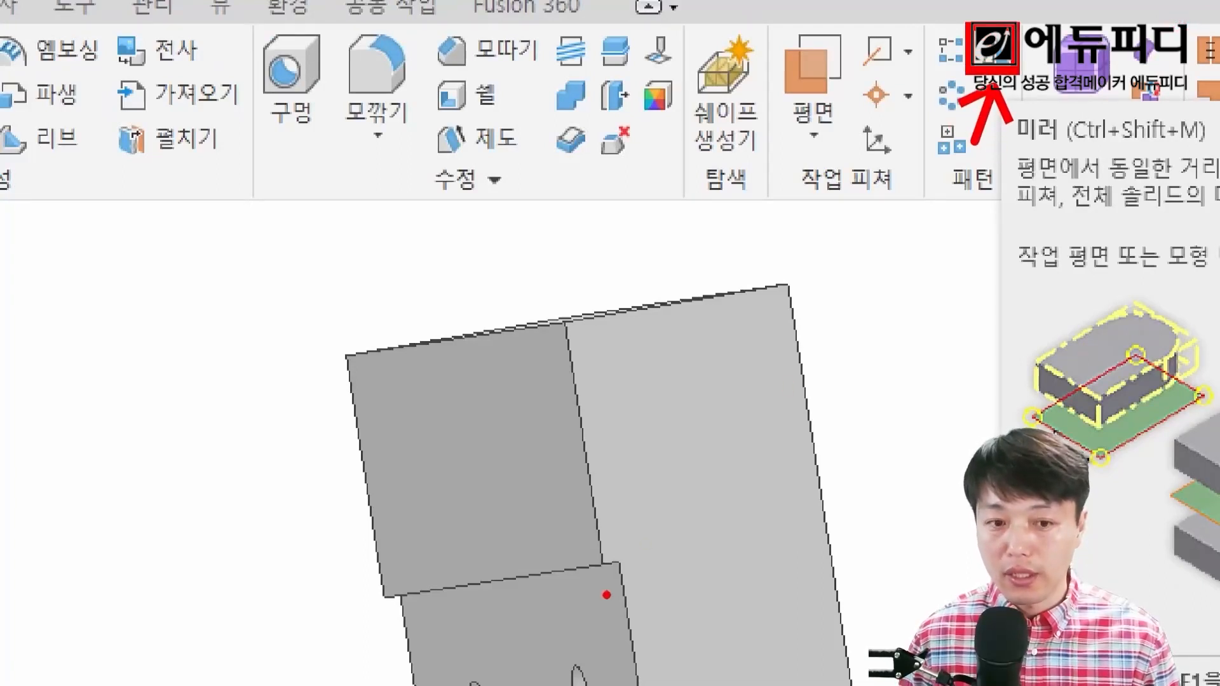
mouse_move(596, 567)
left_mouse_down()
mouse_move(603, 528)
mouse_move(779, 522)
mouse_move(783, 539)
left_mouse_up()
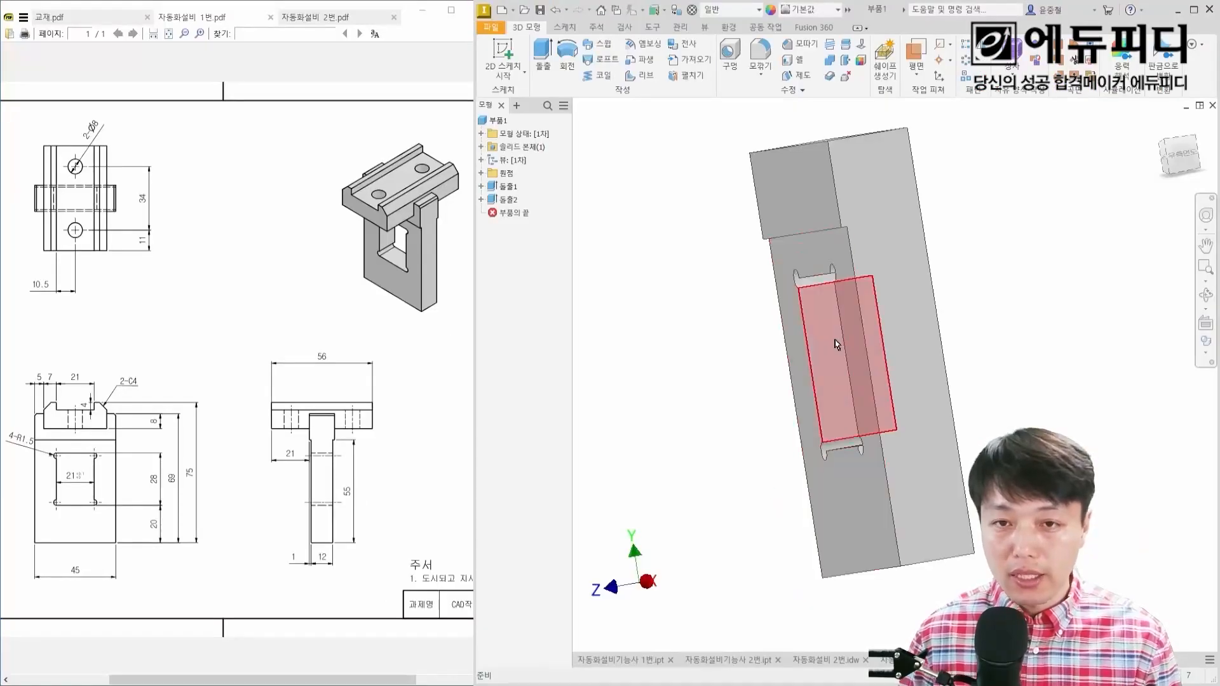
mouse_move(847, 346)
middle_mouse_down("shift")
mouse_move(798, 303)
mouse_move(809, 311)
middle_mouse_up("shift")
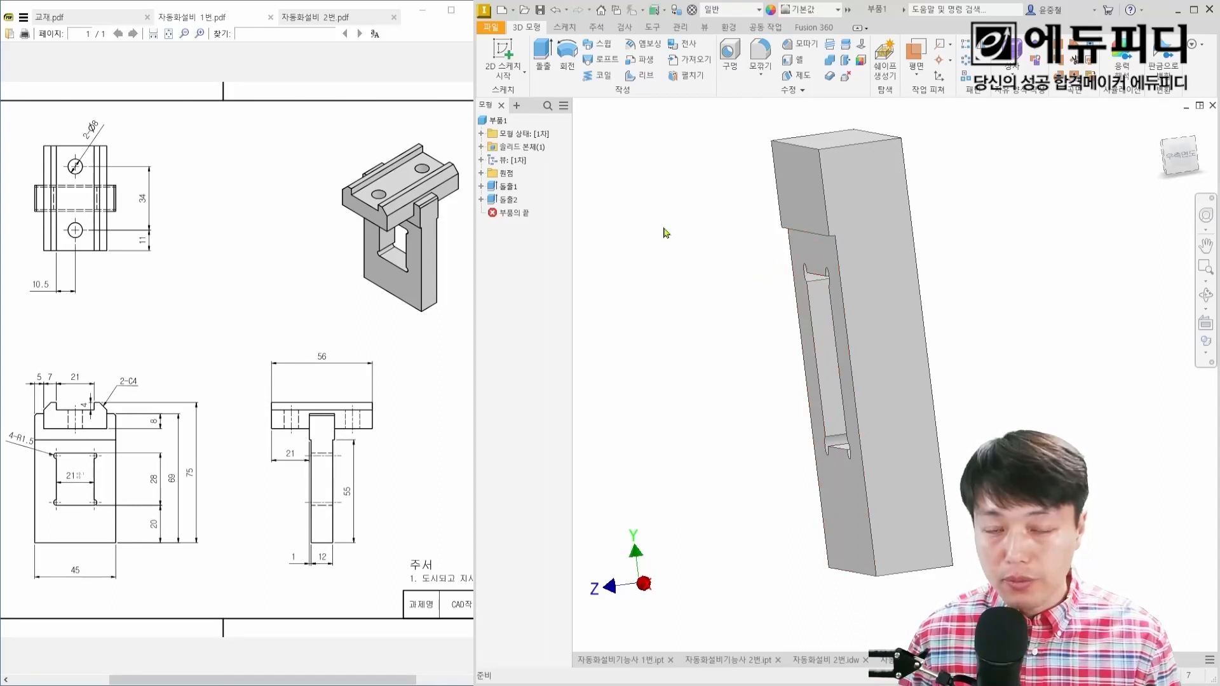
left_click_drag(842, 128, 908, 594)
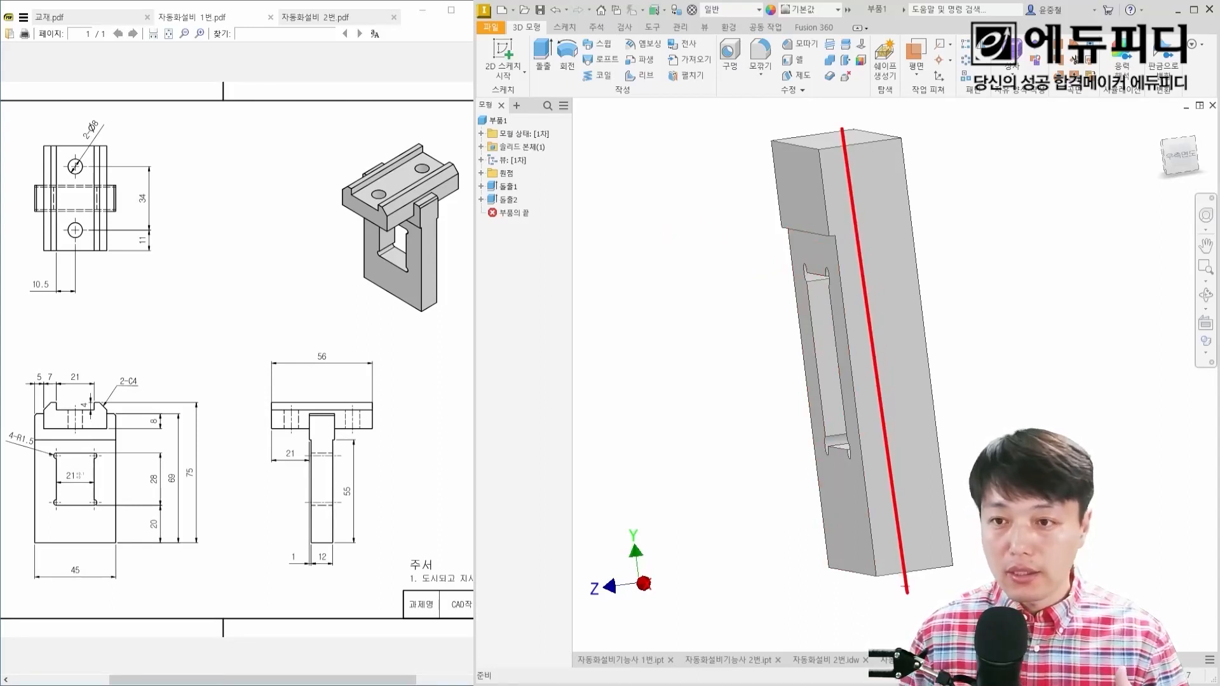
left_click_drag(919, 61, 921, 84)
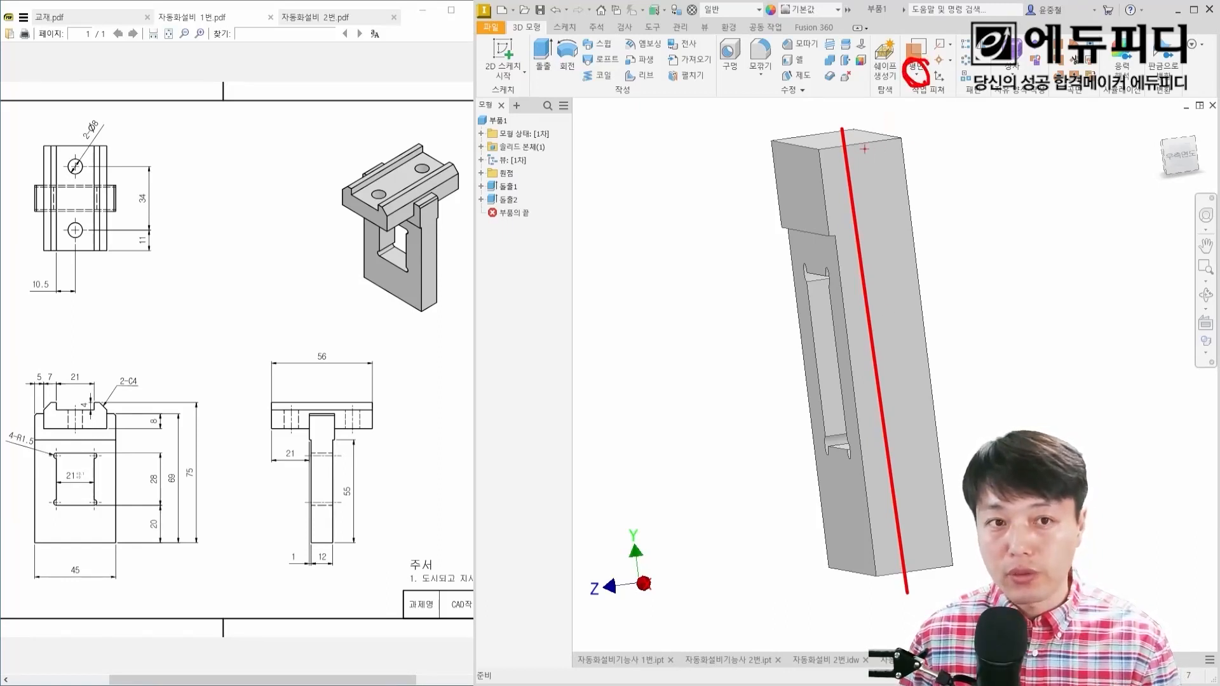
key("Escape")
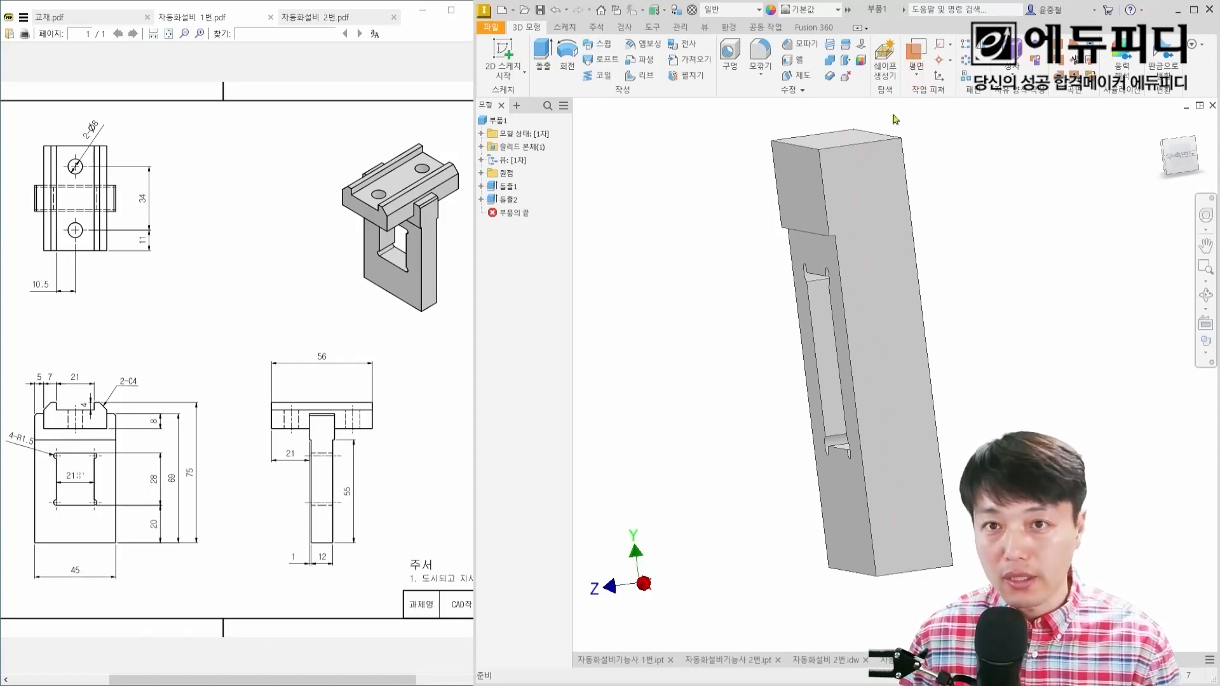
left_click(918, 75)
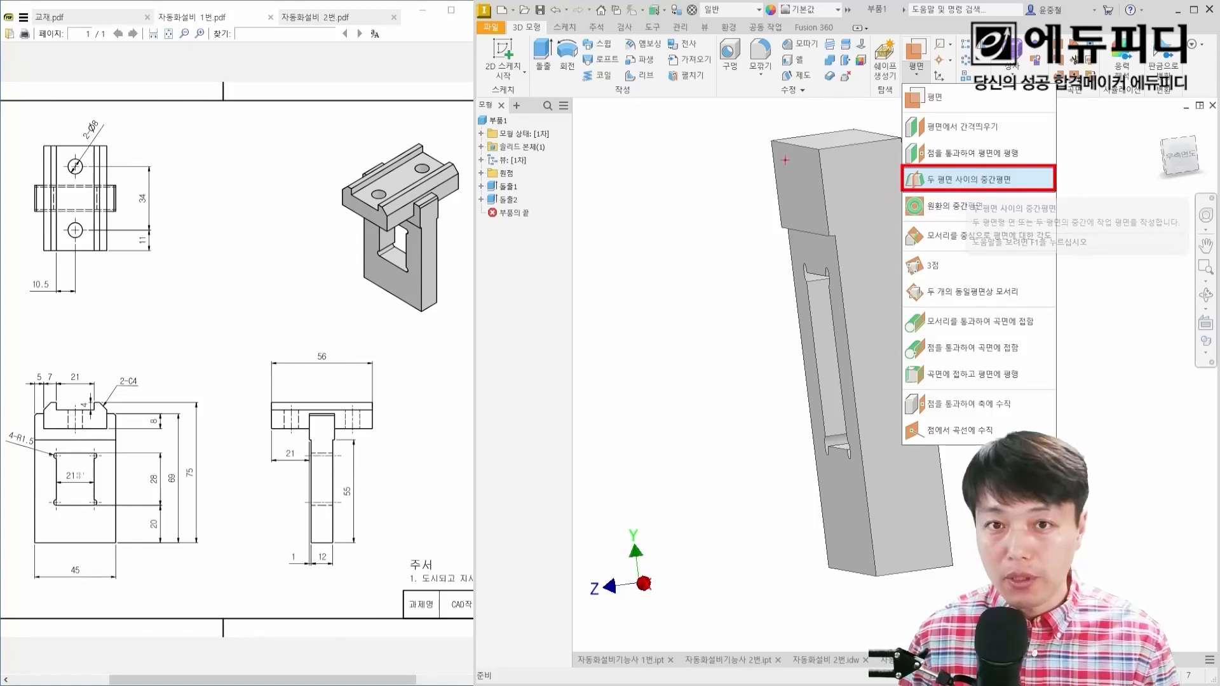
left_click_drag(786, 160, 802, 164)
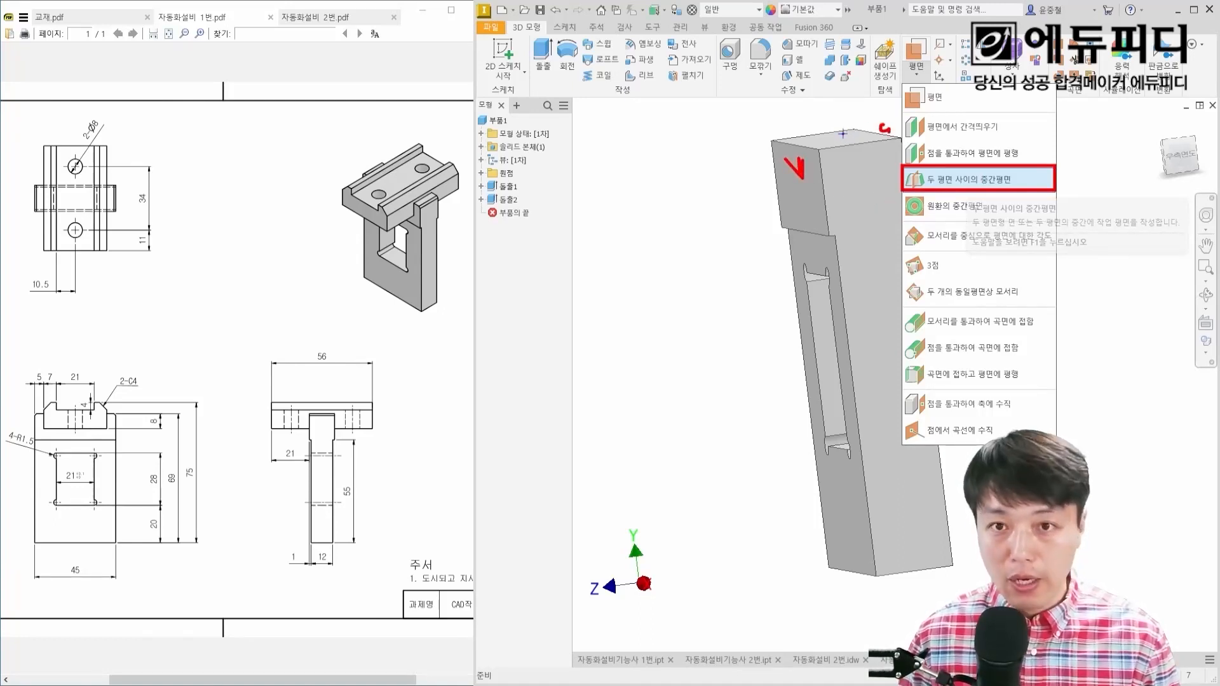
left_click_drag(843, 134, 915, 590)
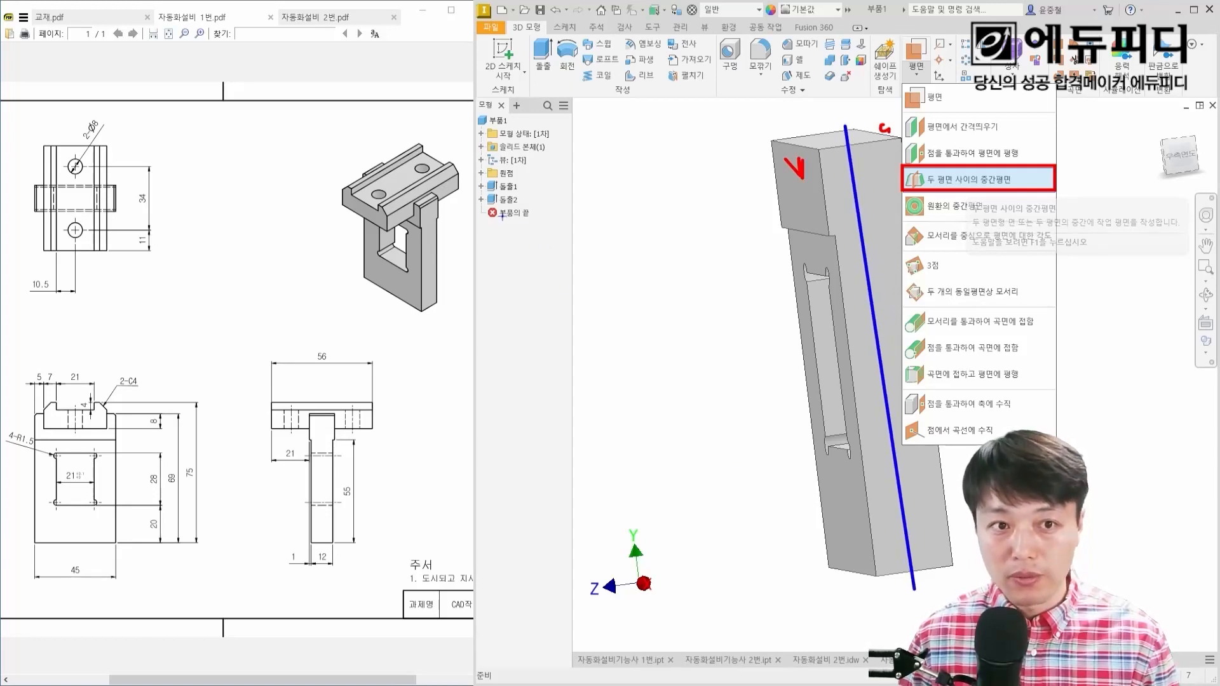
left_click_drag(481, 203, 559, 219)
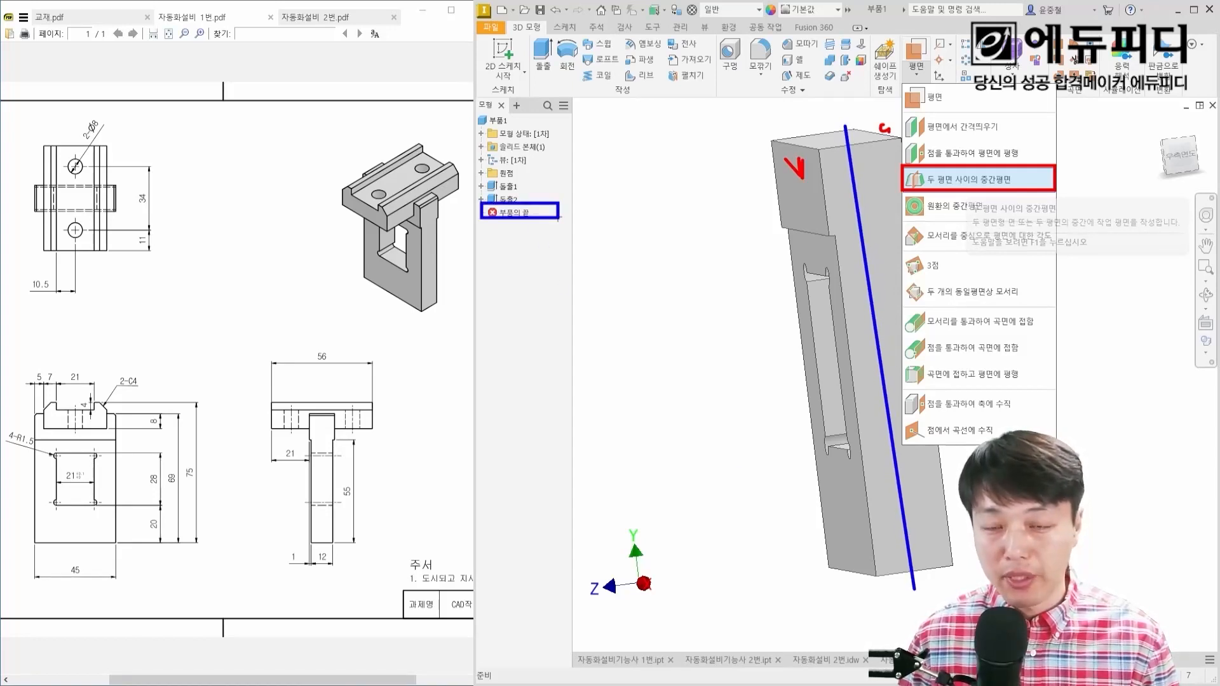
key("Escape")
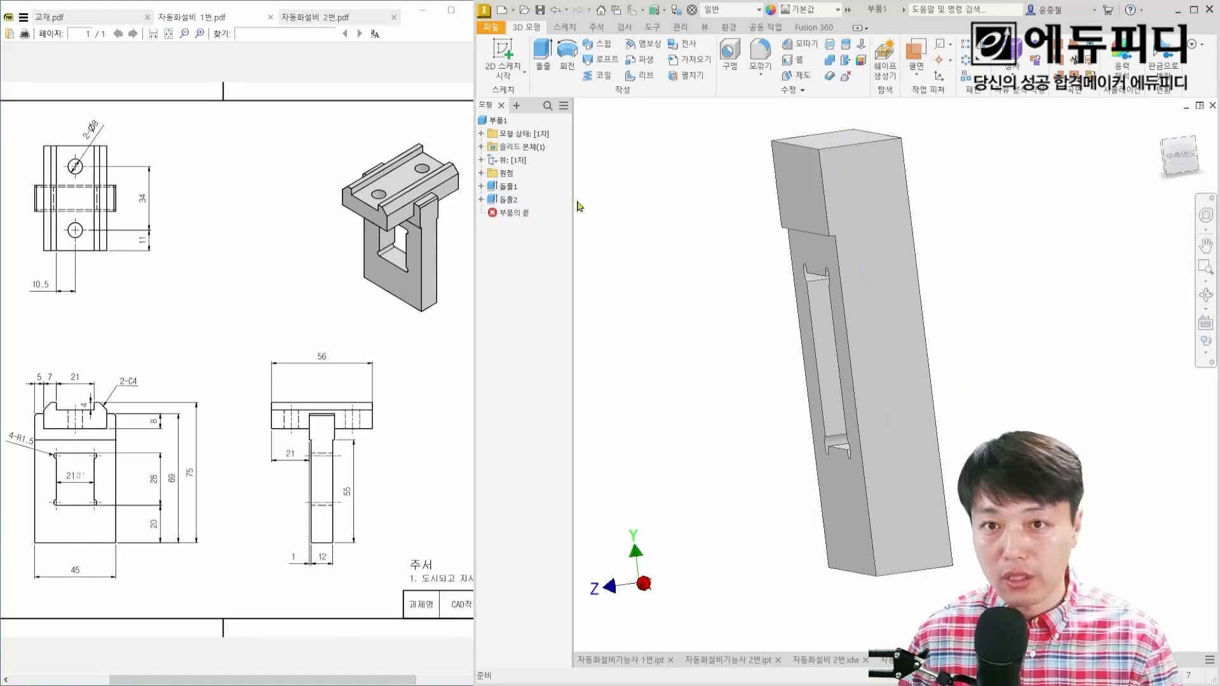
Step: Create a work plane midway between the plate's raised upper front face and its opposite back face
left_click(916, 71)
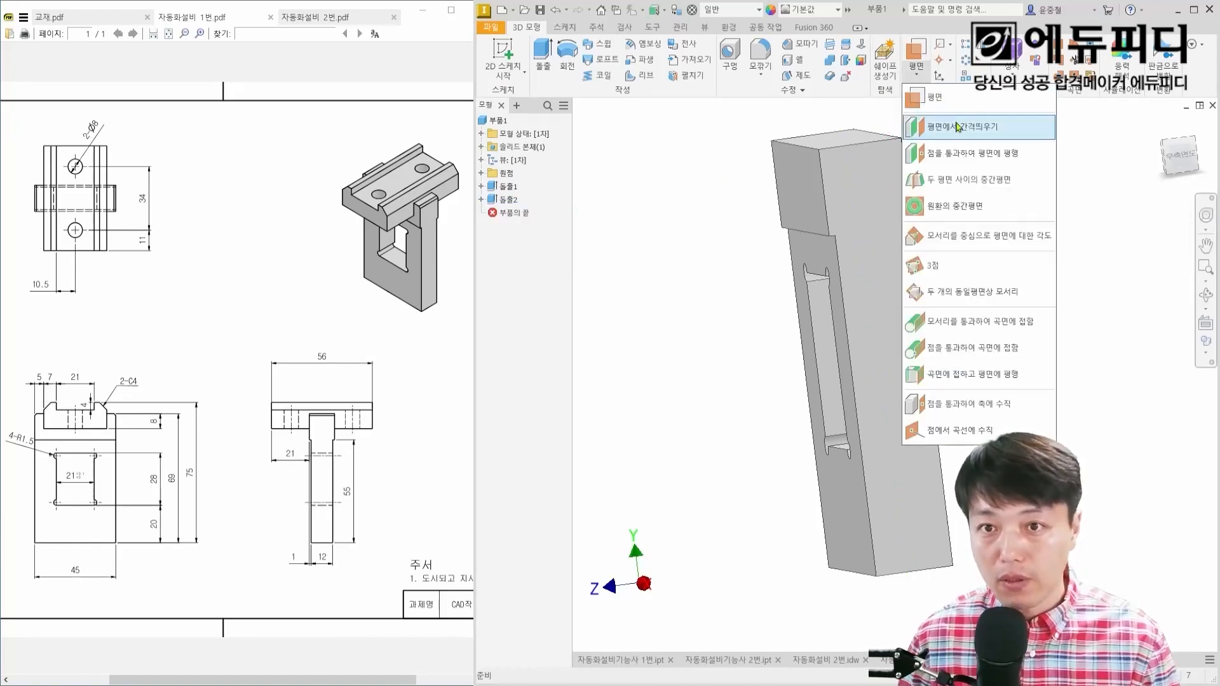
left_click(968, 178)
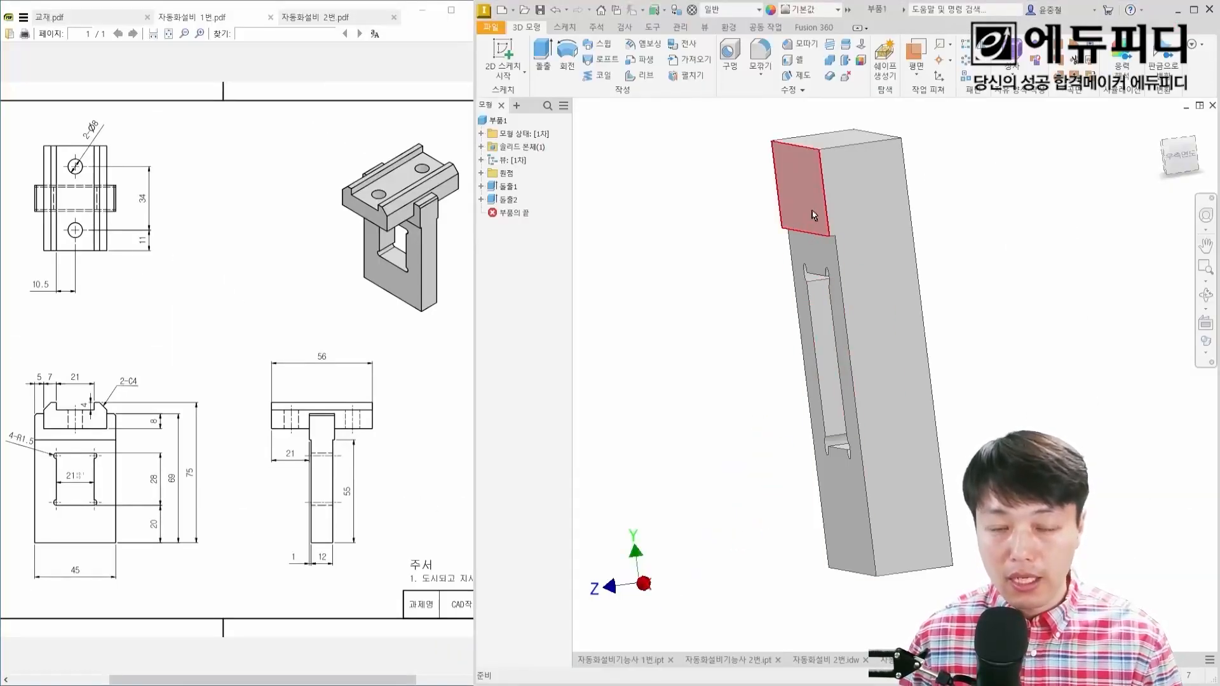
left_click(916, 69)
left_click(918, 98)
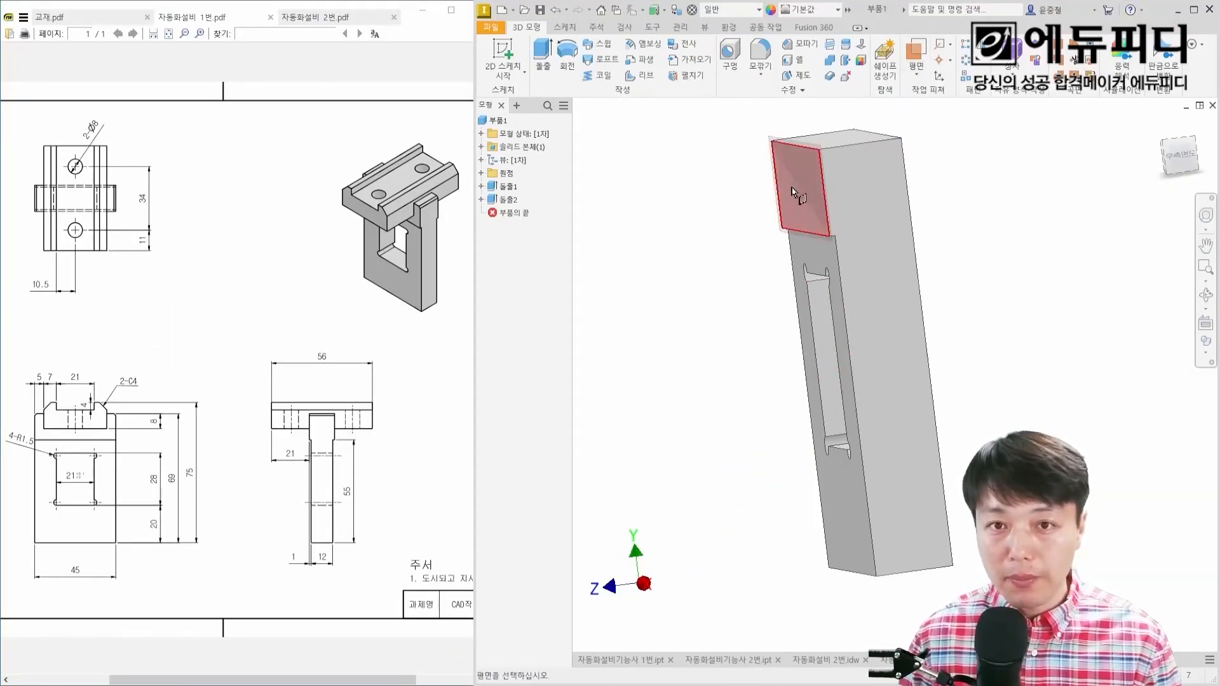
scroll(806, 175, "up", 5)
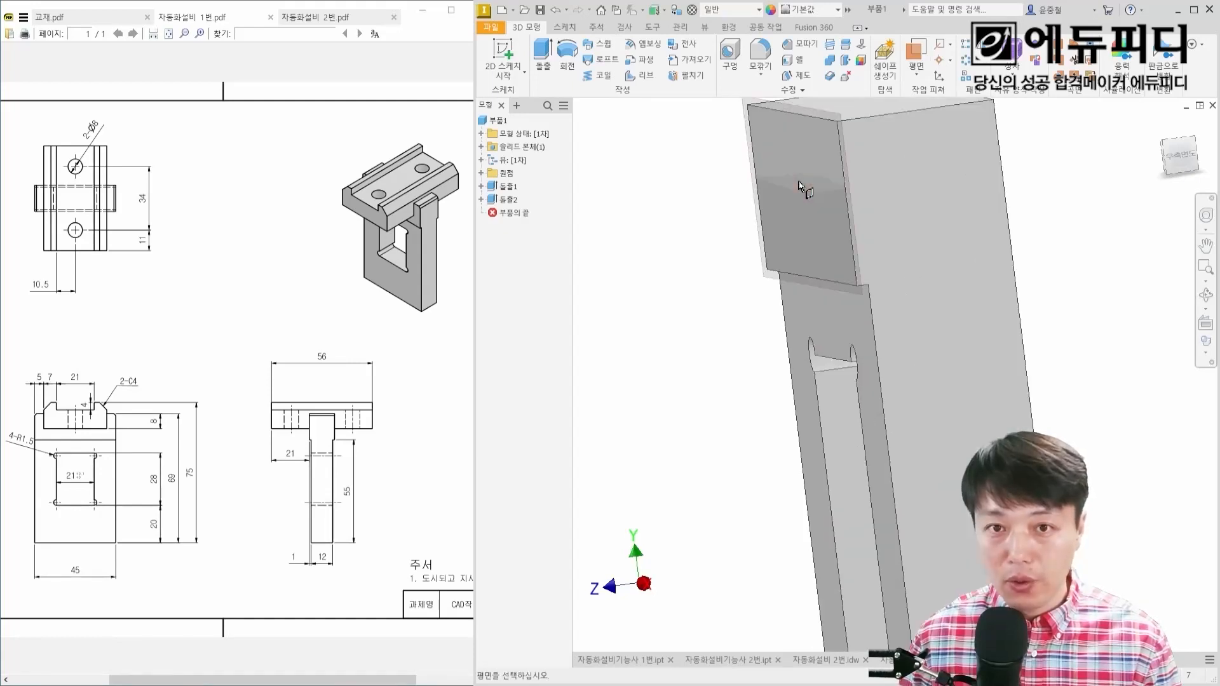
scroll(783, 228, "down", 5)
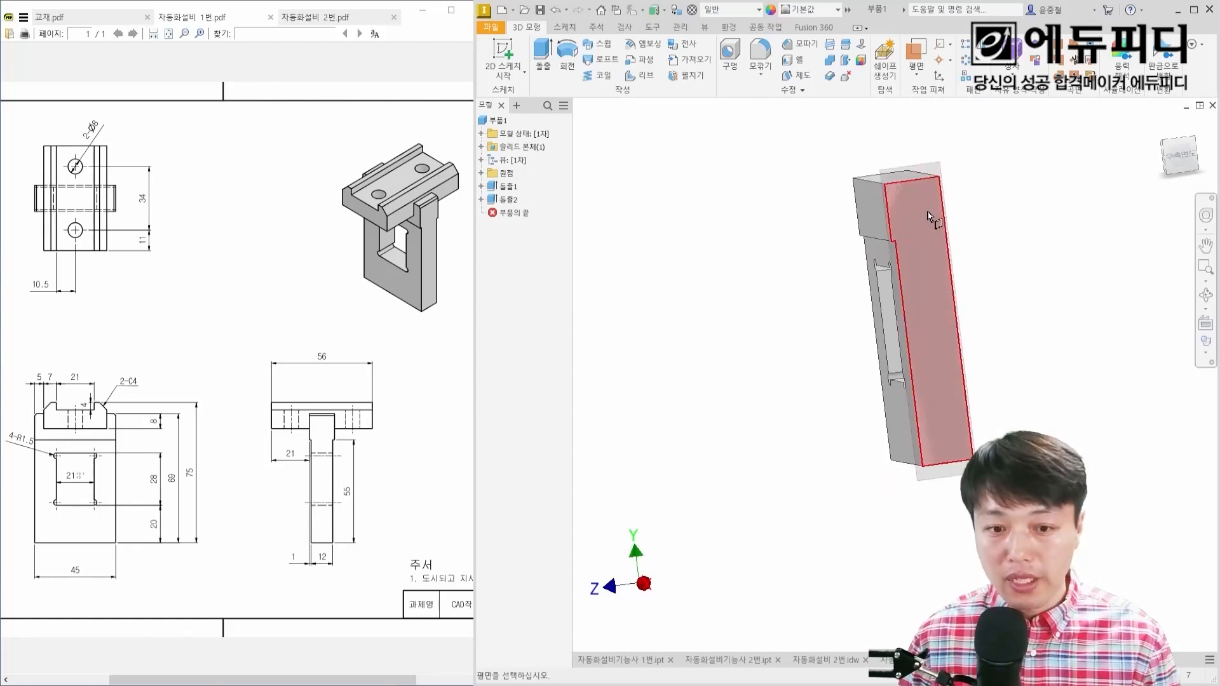
middle_click_drag(980, 198, 900, 218, "shift")
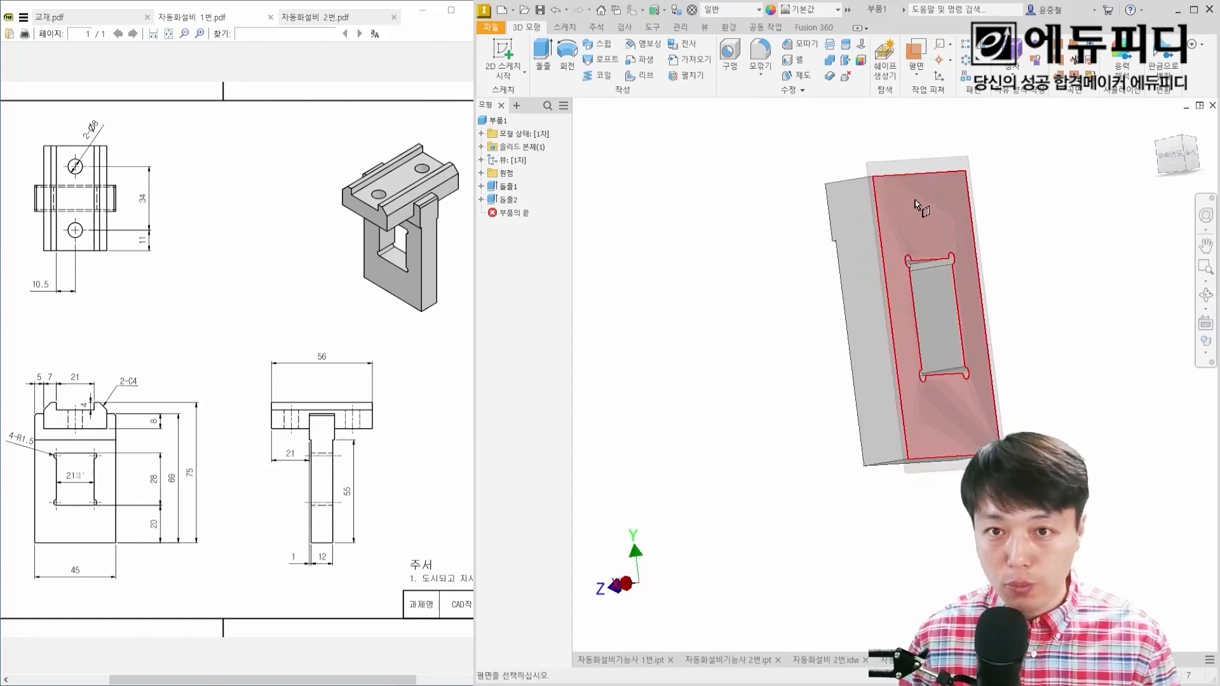
left_click(897, 200)
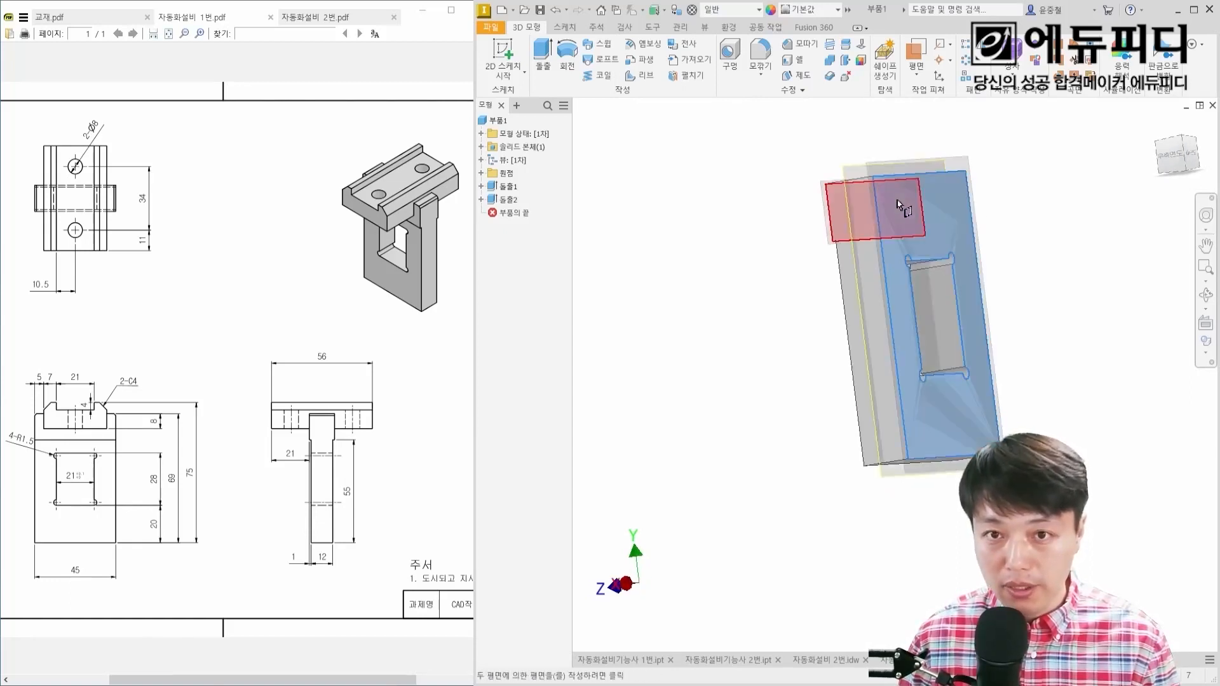
middle_click_drag(860, 202, 929, 259, "shift")
left_click(881, 209)
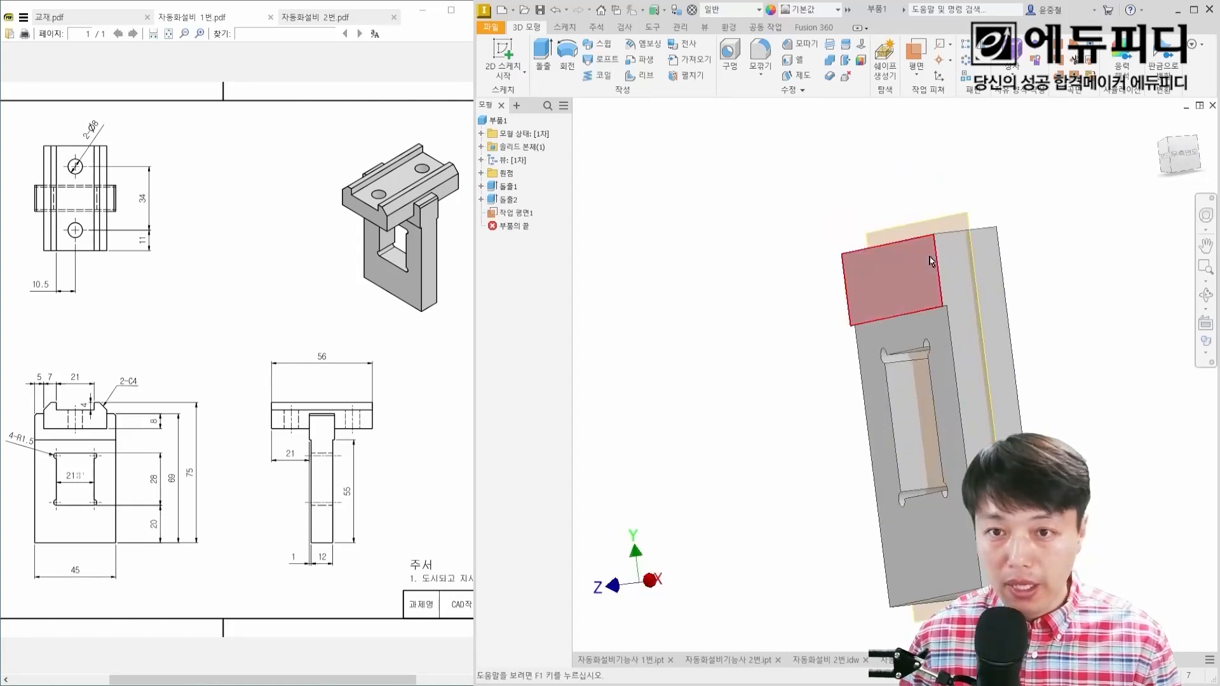
Step: Mirror the 1 mm recess cut across the midplane work plane onto the plate's opposite face
scroll(952, 235, "up", 3)
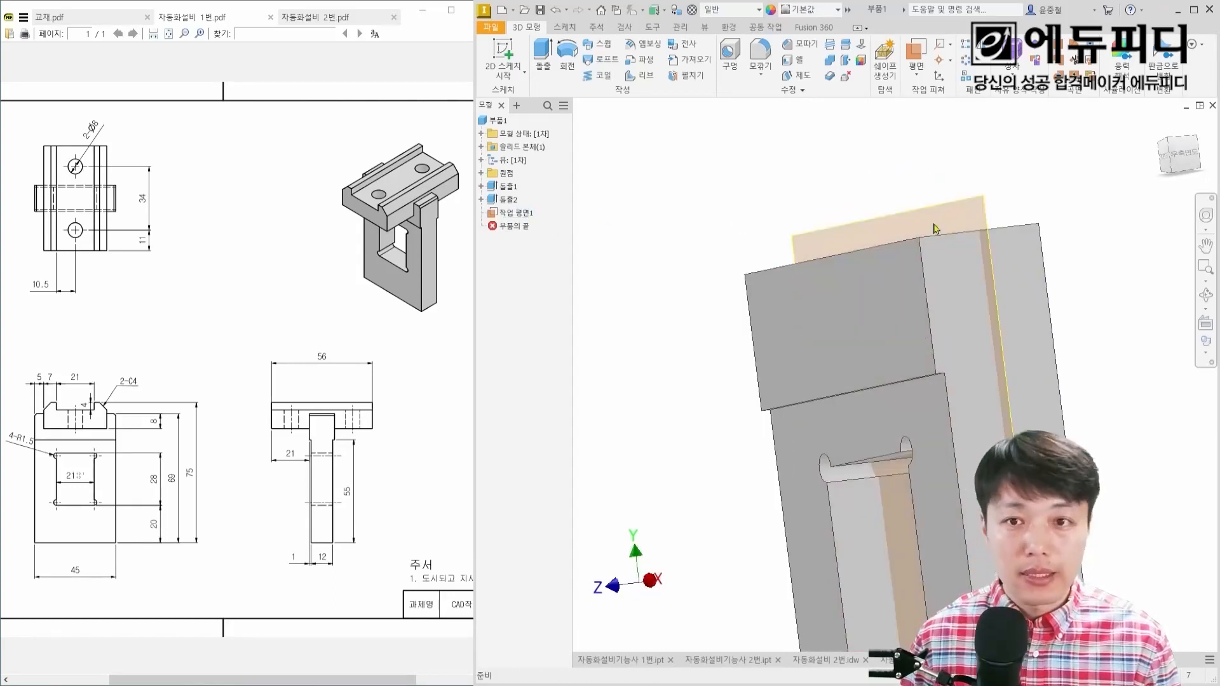
middle_click_drag(903, 193, 835, 125, "shift")
scroll(835, 126, "down", 3)
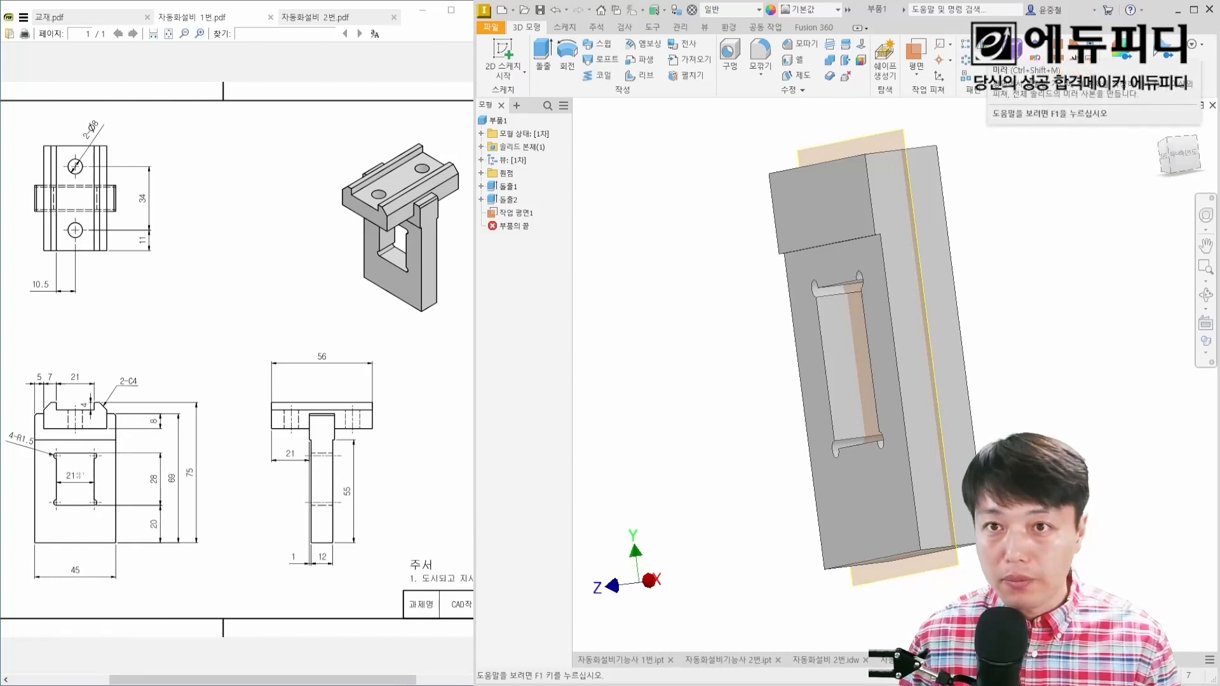
left_click(966, 75)
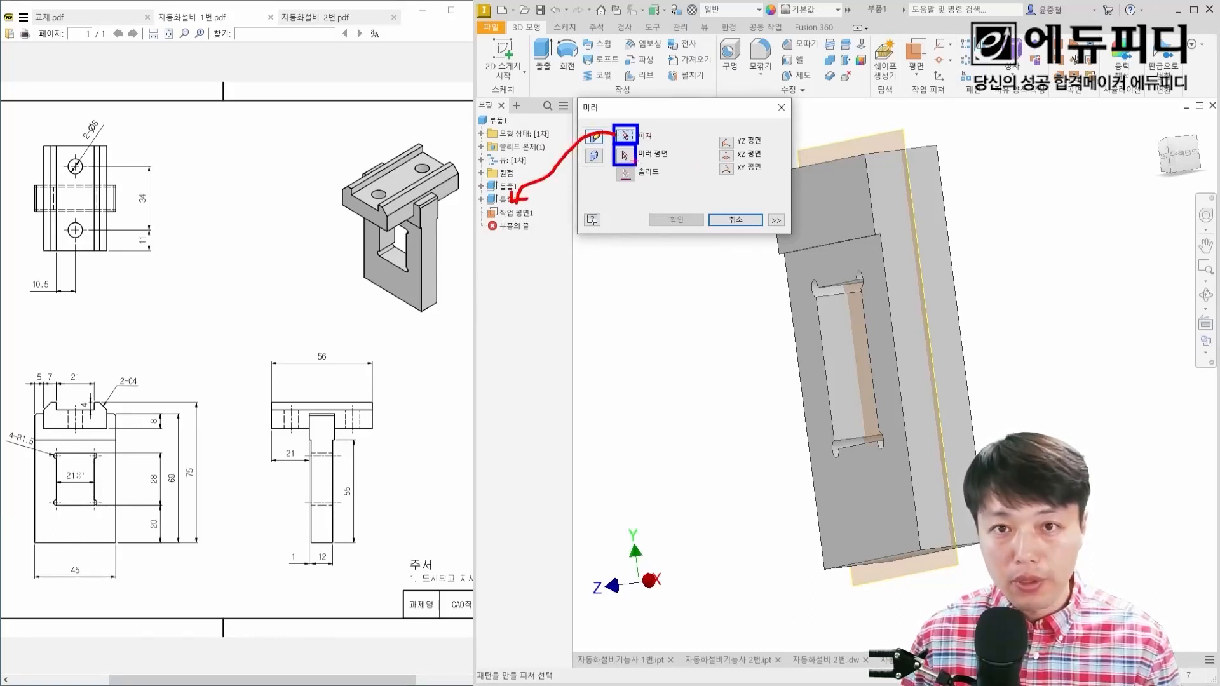
left_click_drag(635, 162, 835, 137)
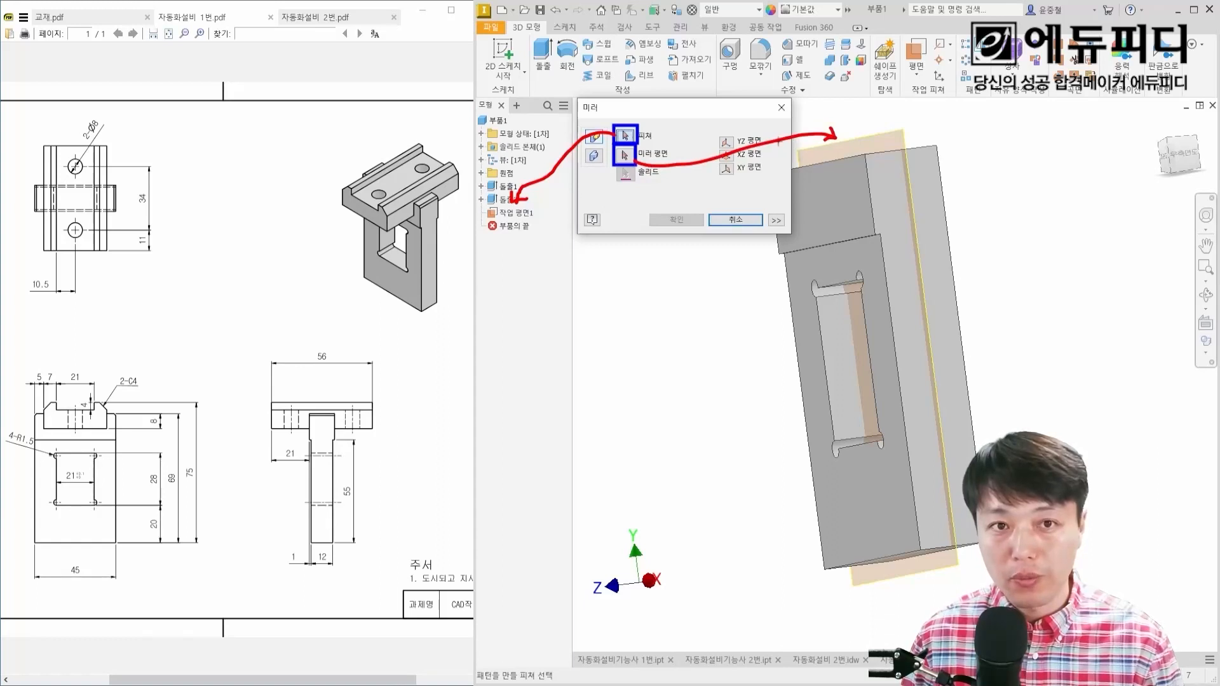
key("Escape")
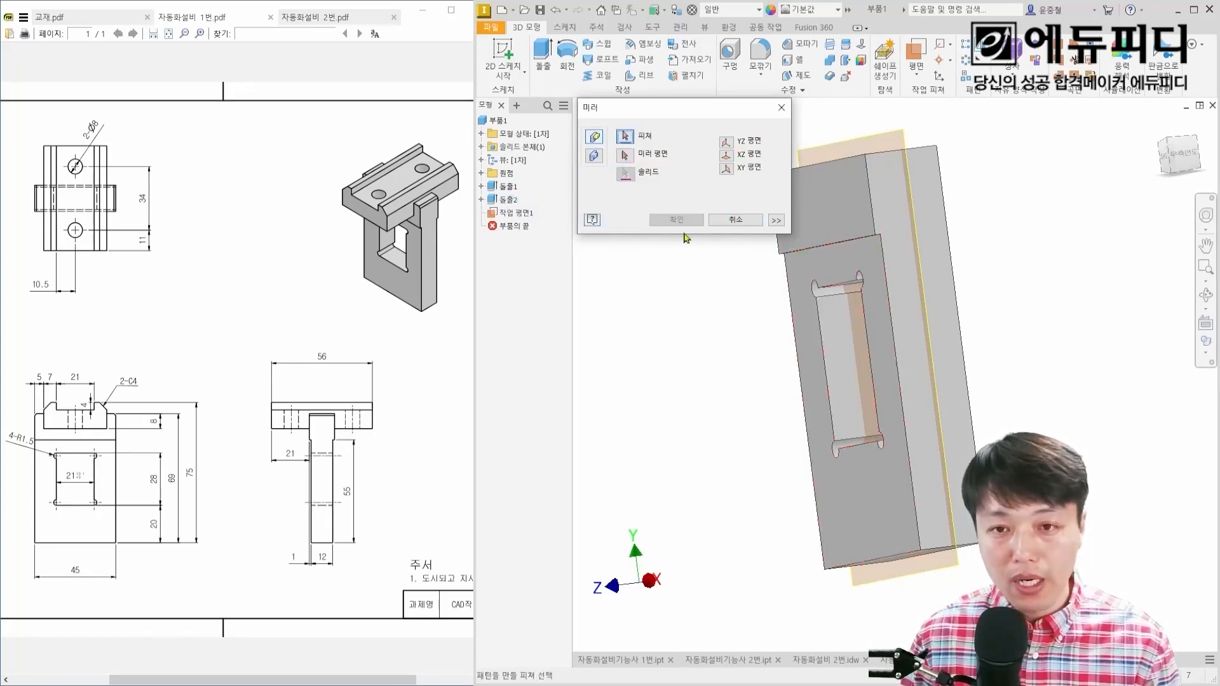
left_click(508, 201)
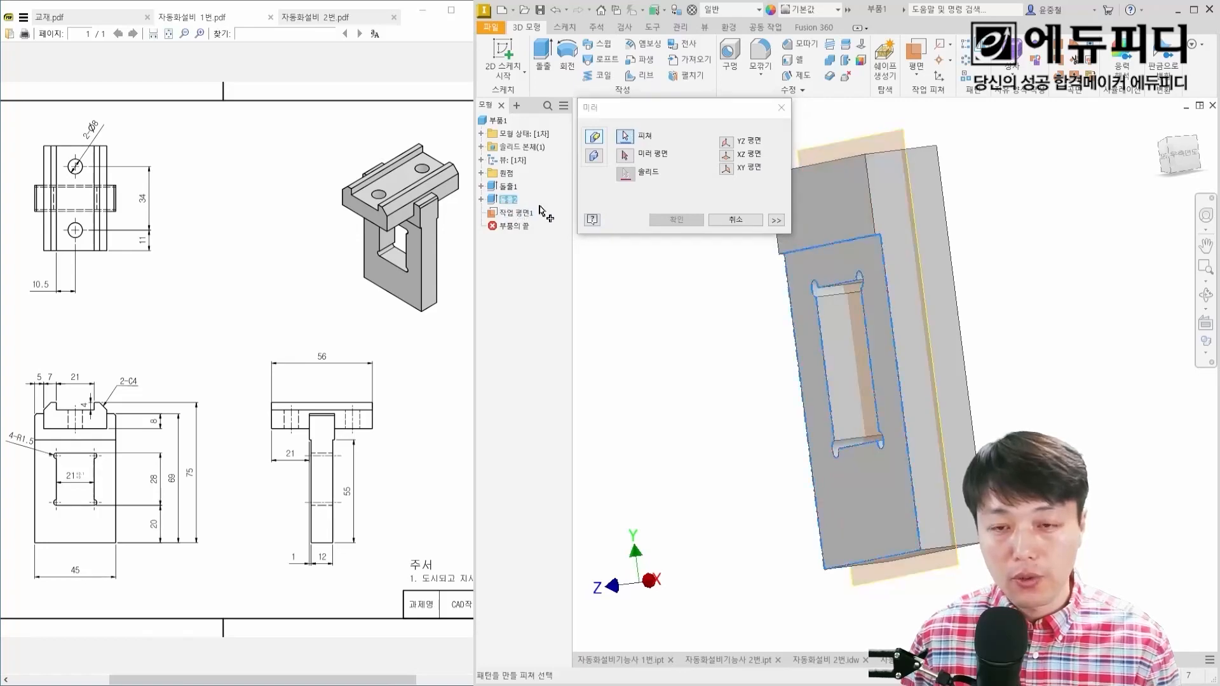
scroll(840, 251, "up", 3)
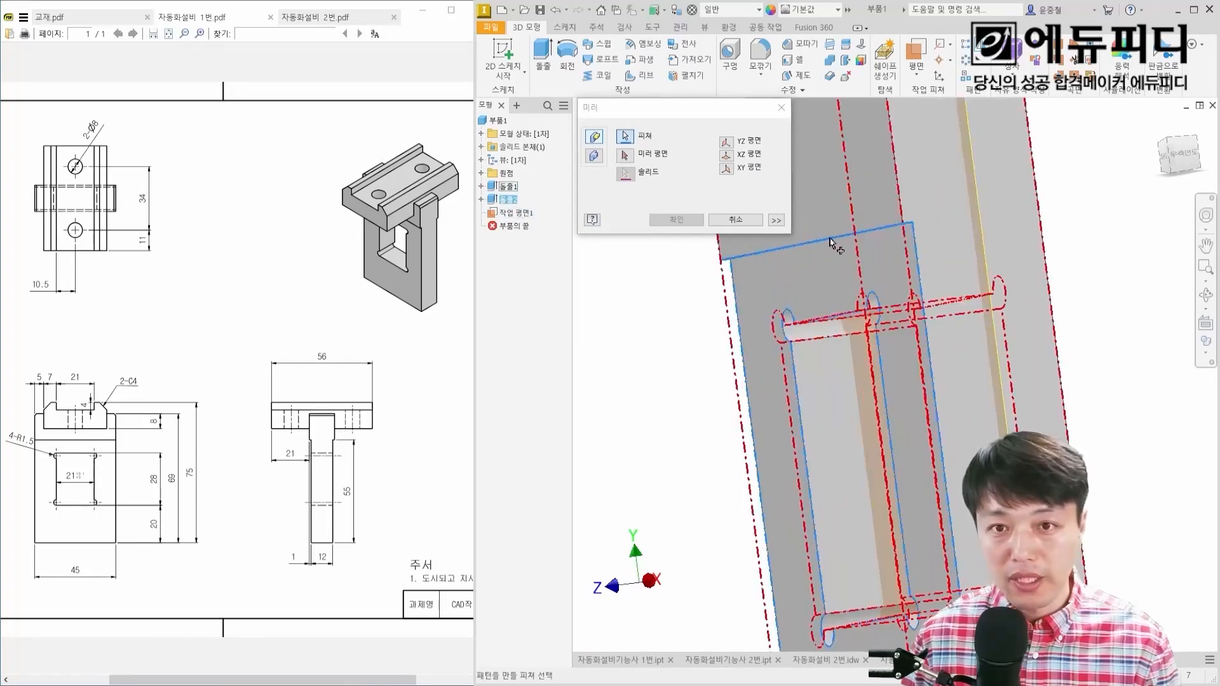
scroll(799, 284, "down", 3)
middle_click_drag(798, 284, 859, 316)
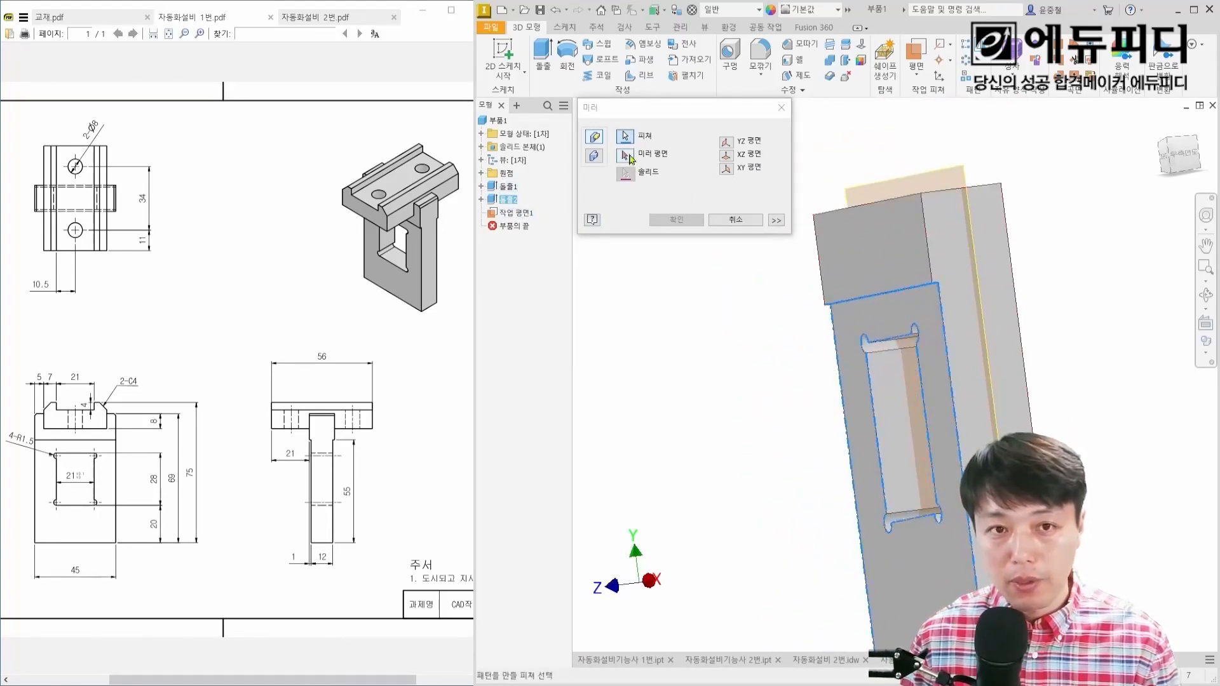
left_click(632, 159)
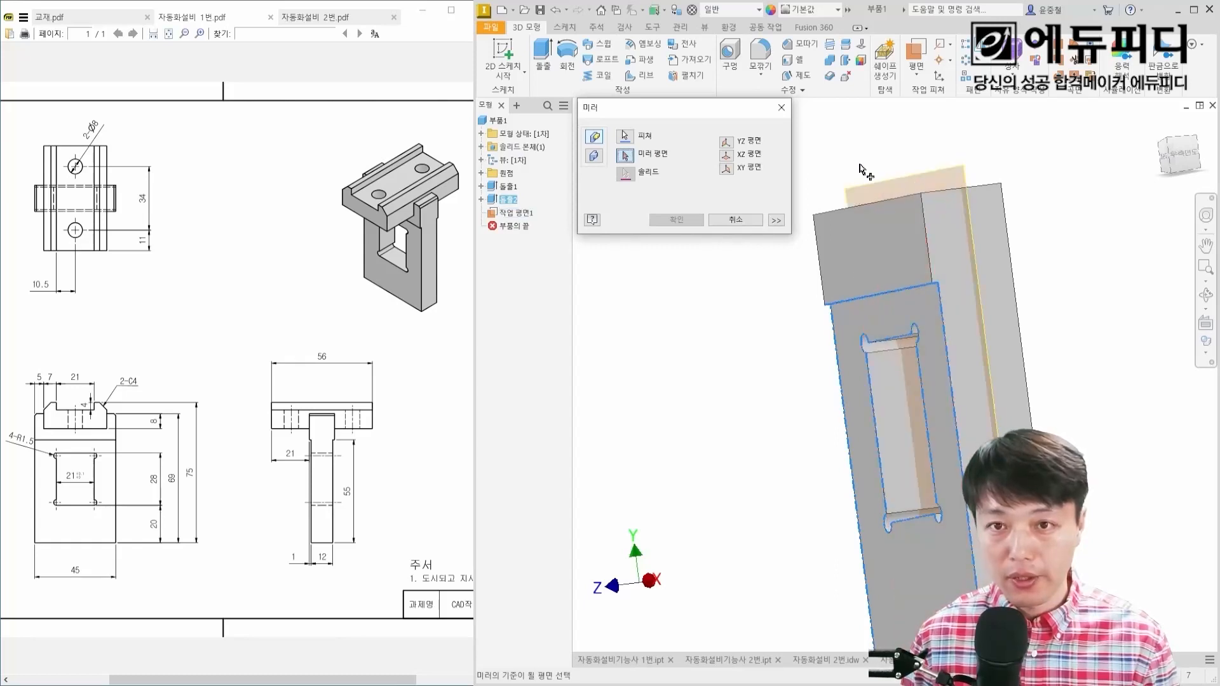
left_click(908, 186)
middle_click_drag(909, 274, 860, 286)
scroll(841, 282, "up", 3)
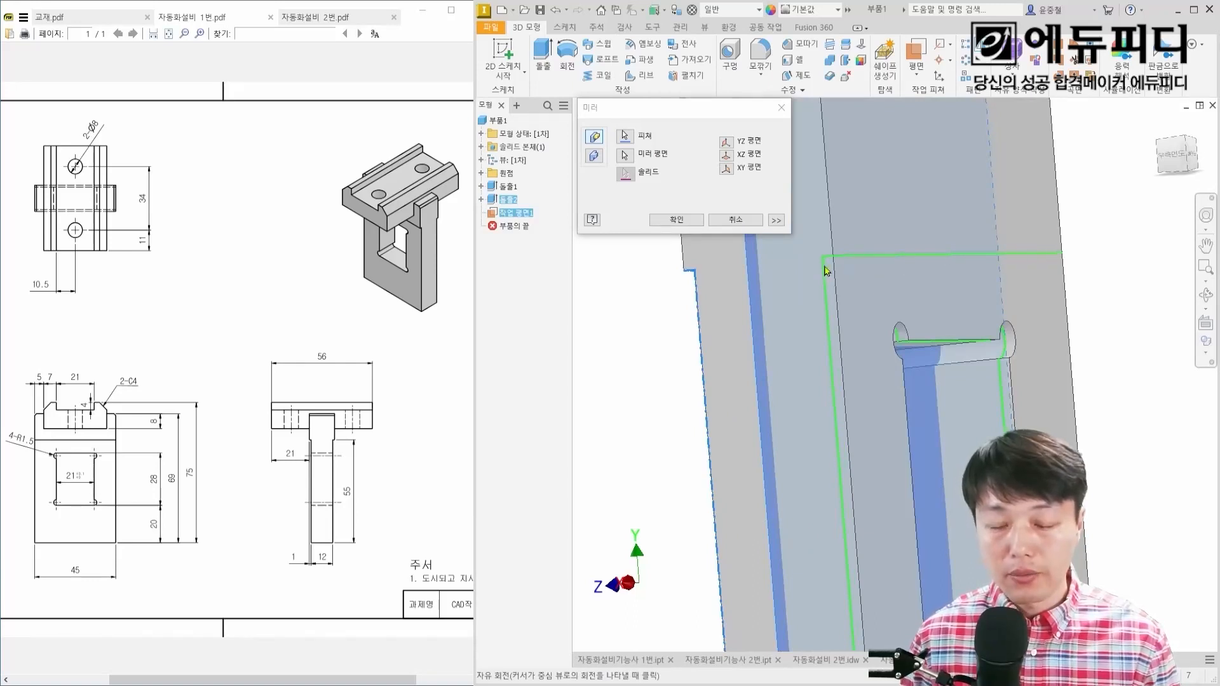
left_click(677, 219)
scroll(885, 280, "down", 5)
mouse_move(909, 297)
middle_mouse_down("shift")
mouse_move(932, 287)
mouse_move(912, 291)
middle_mouse_up("shift")
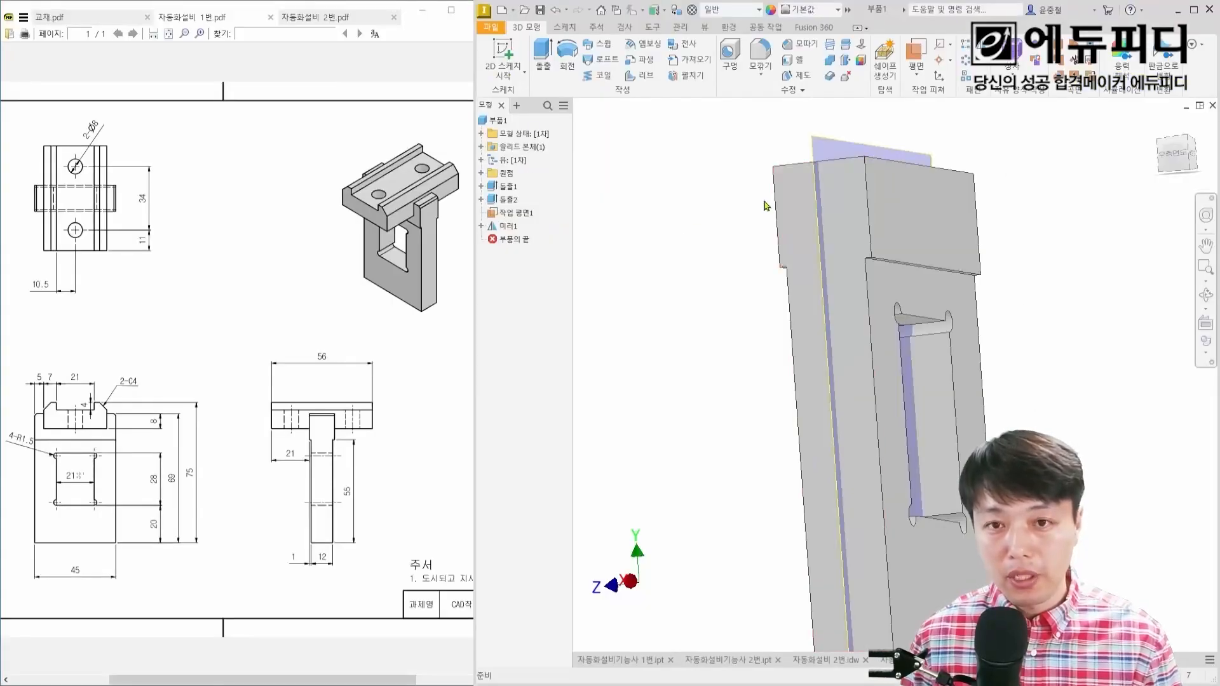
Step: Hide the midplane work plane and return the part to its isometric home view
middle_click_drag(765, 205, 808, 195, "shift")
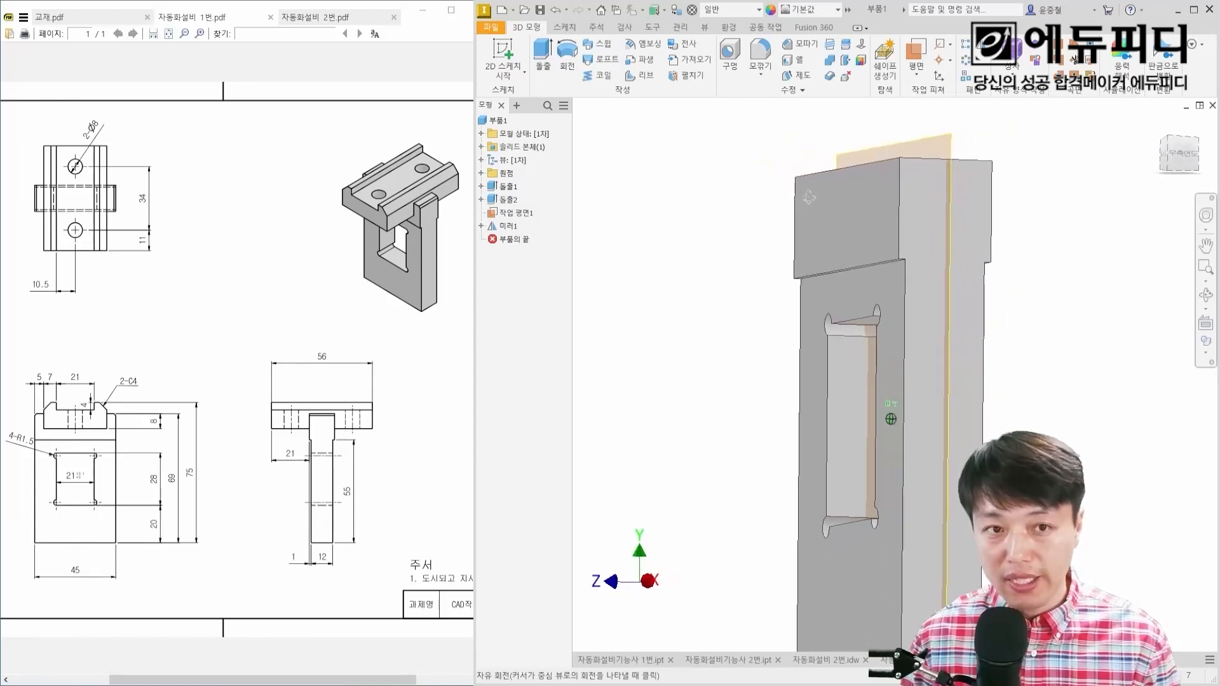
right_click(522, 217)
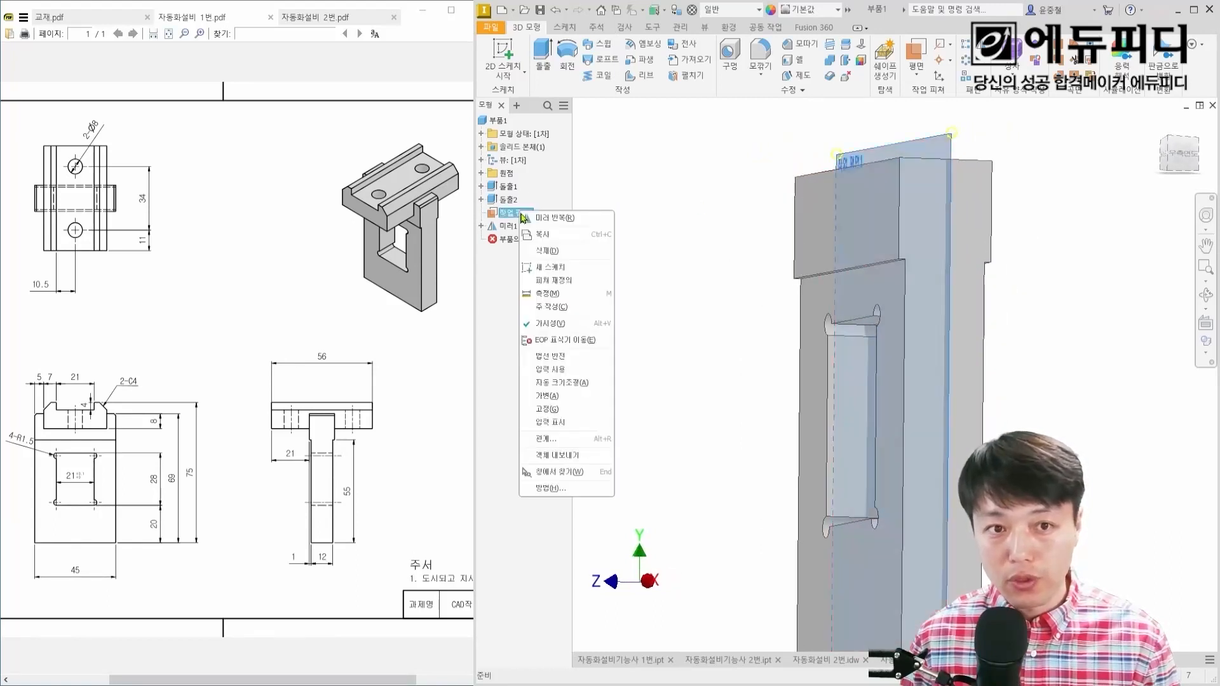
left_click(556, 325)
scroll(805, 242, "down", 3)
middle_click_drag(830, 228, 754, 232, "shift")
key("F6")
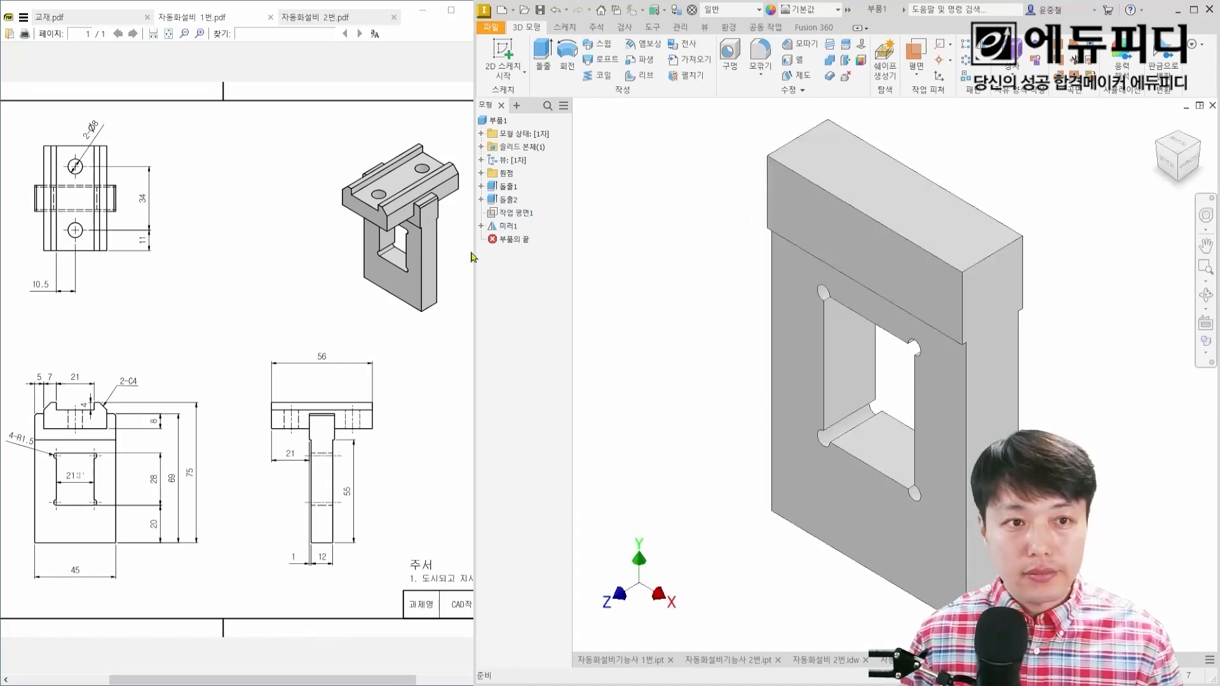
mouse_move(349, 189)
left_mouse_down()
mouse_move(432, 153)
mouse_move(397, 210)
left_mouse_up()
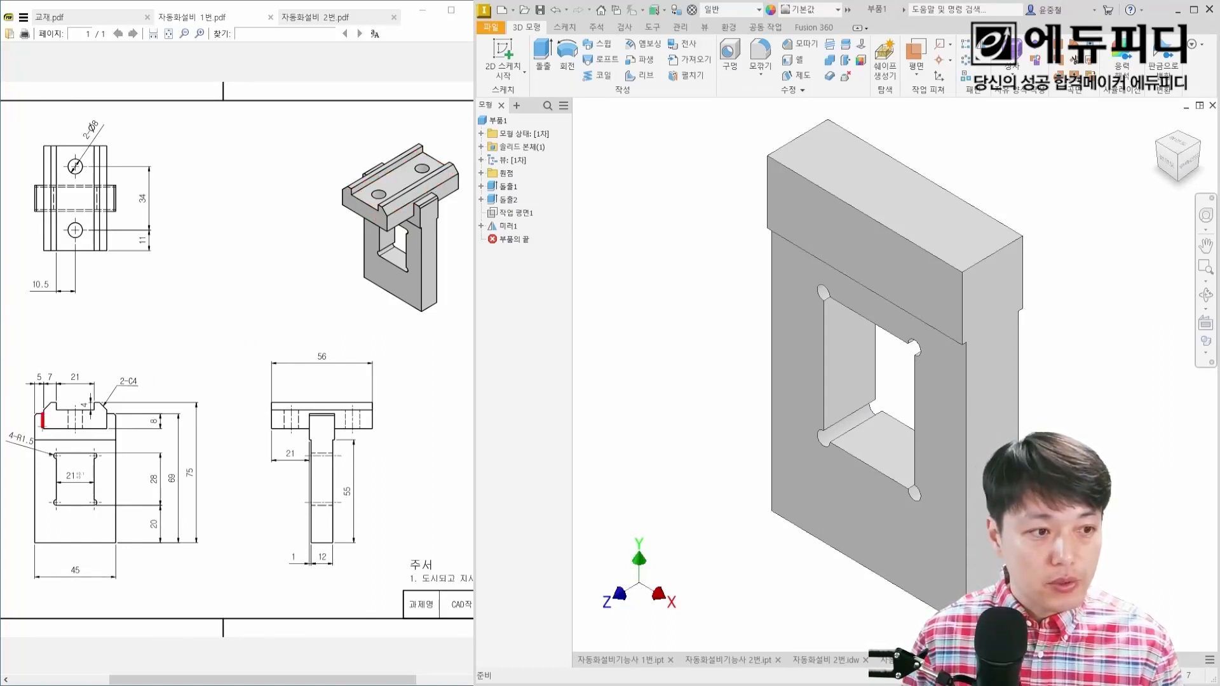
left_click_drag(100, 427, 106, 428)
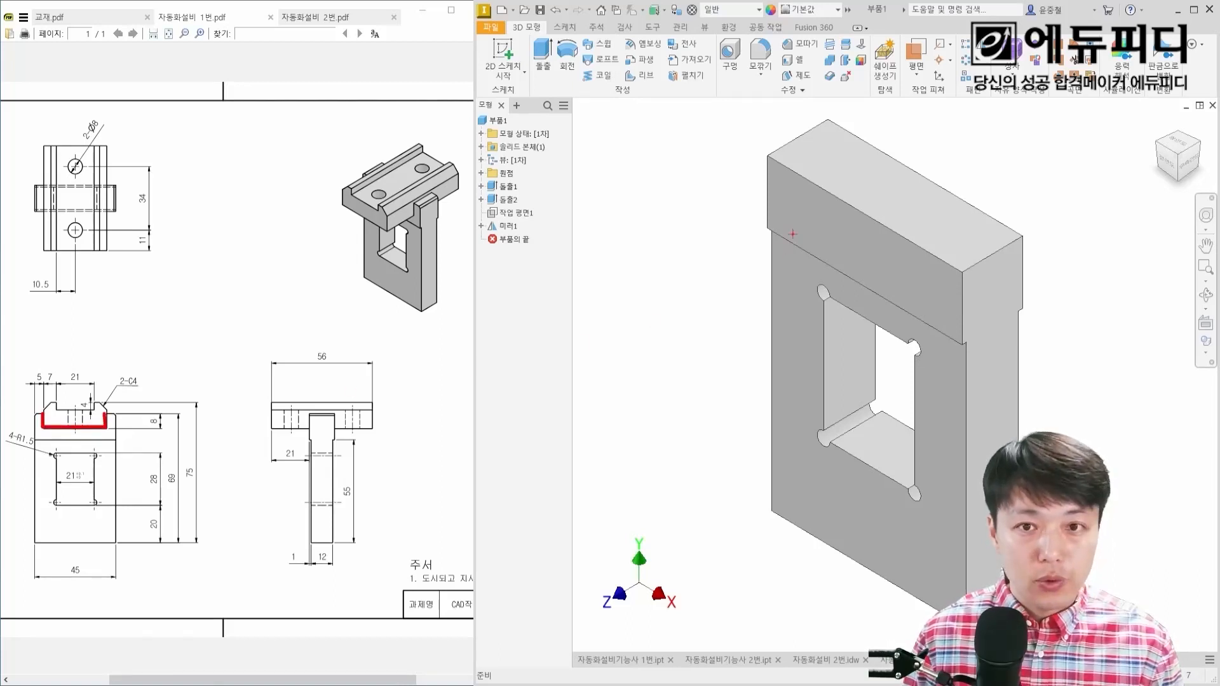
left_click_drag(811, 210, 902, 253)
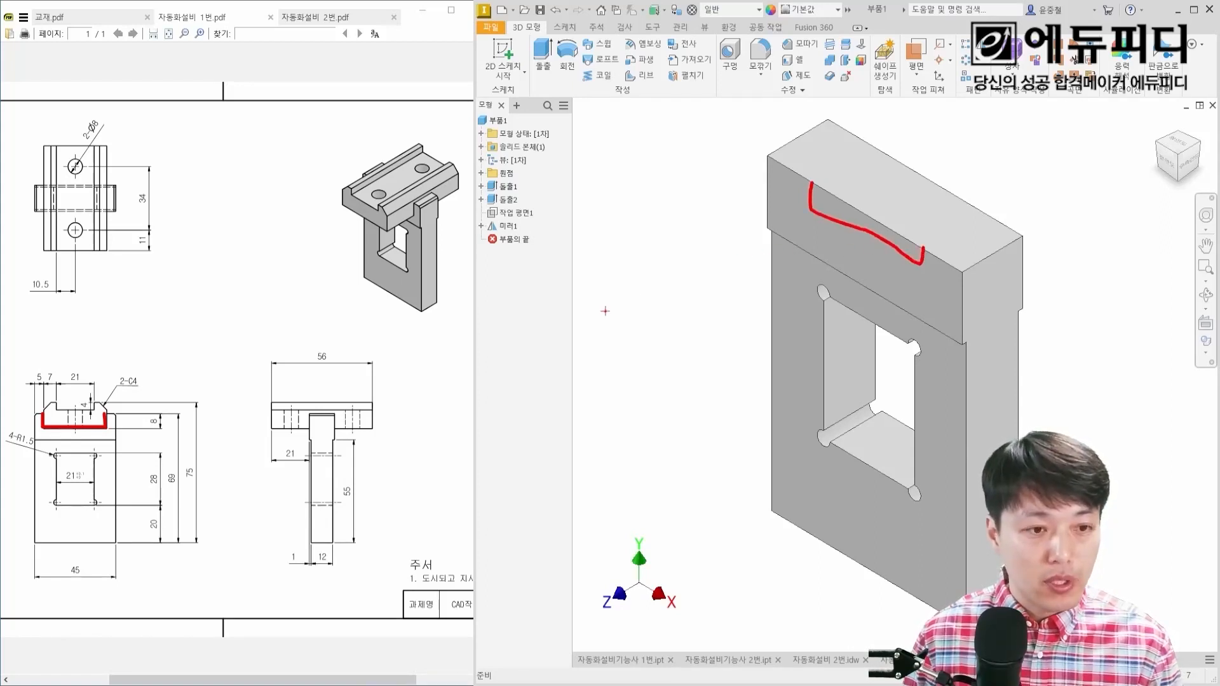
key("Escape")
Step: Start a sketch on the plate's raised upper front face and project the cut edges of its outline
left_click(850, 240)
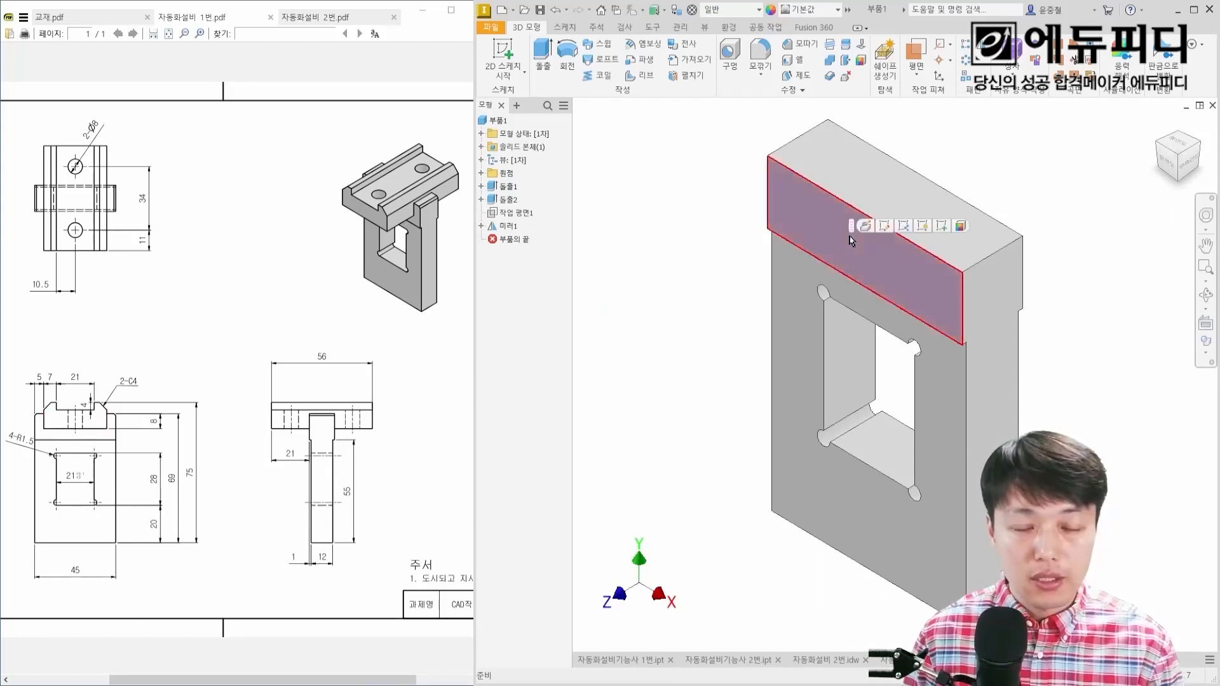
key("s")
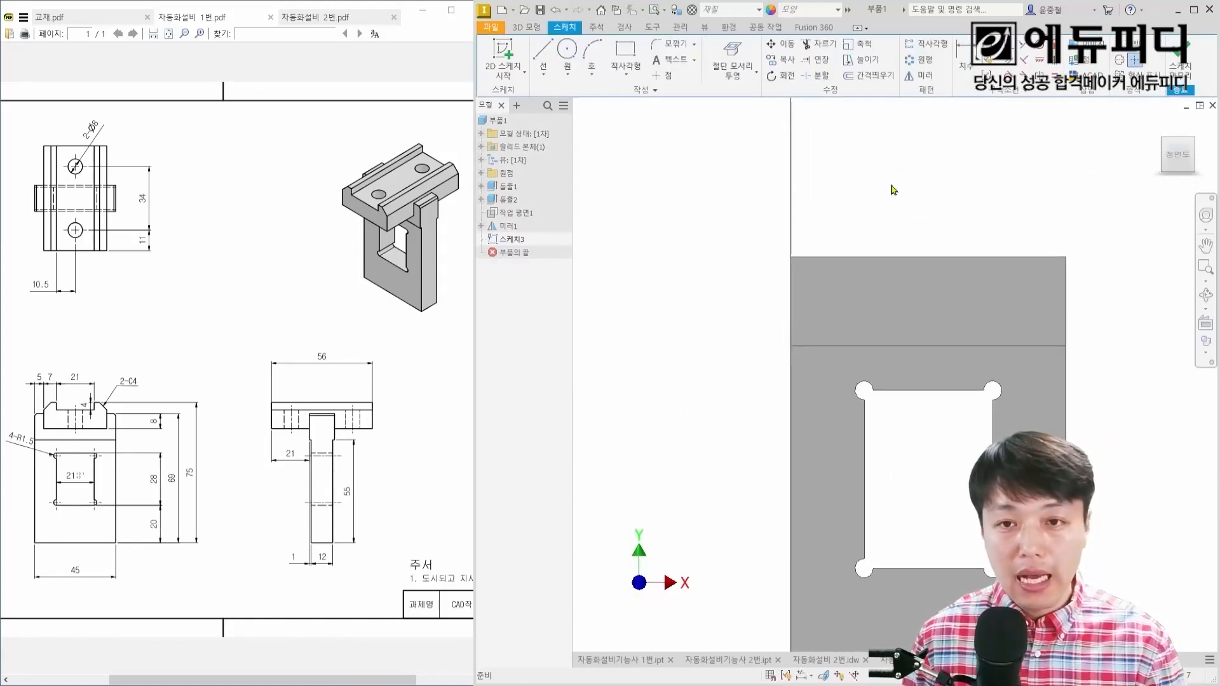
left_click(741, 74)
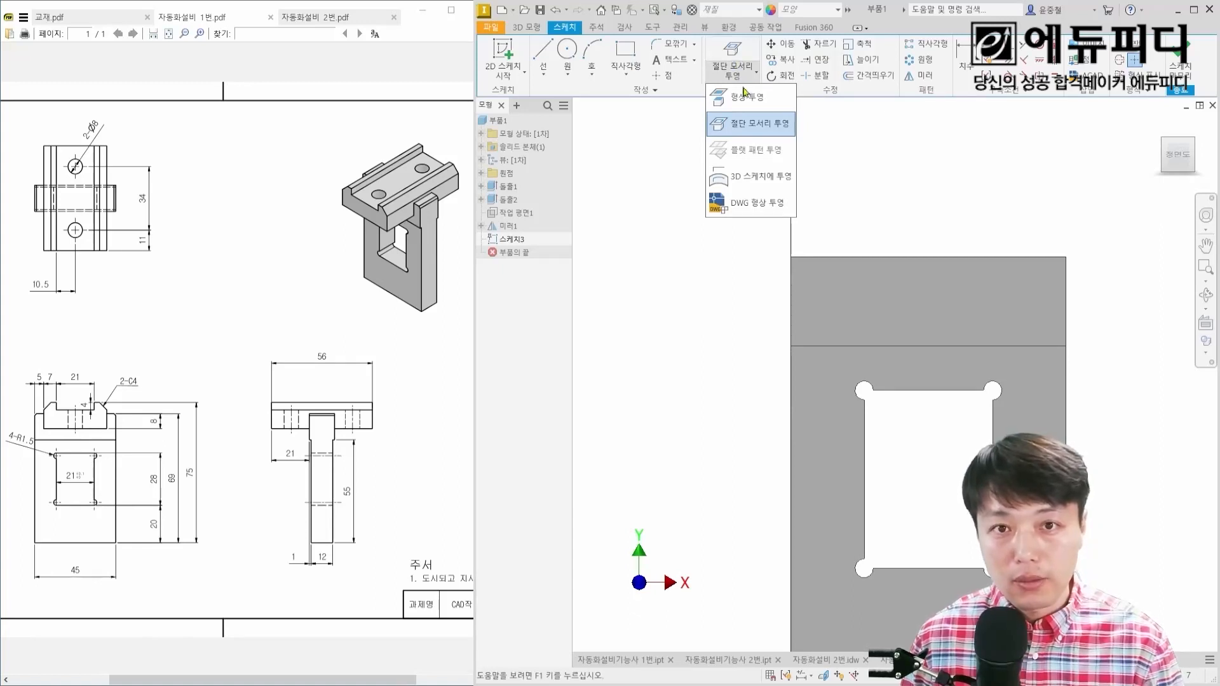
left_click(736, 56)
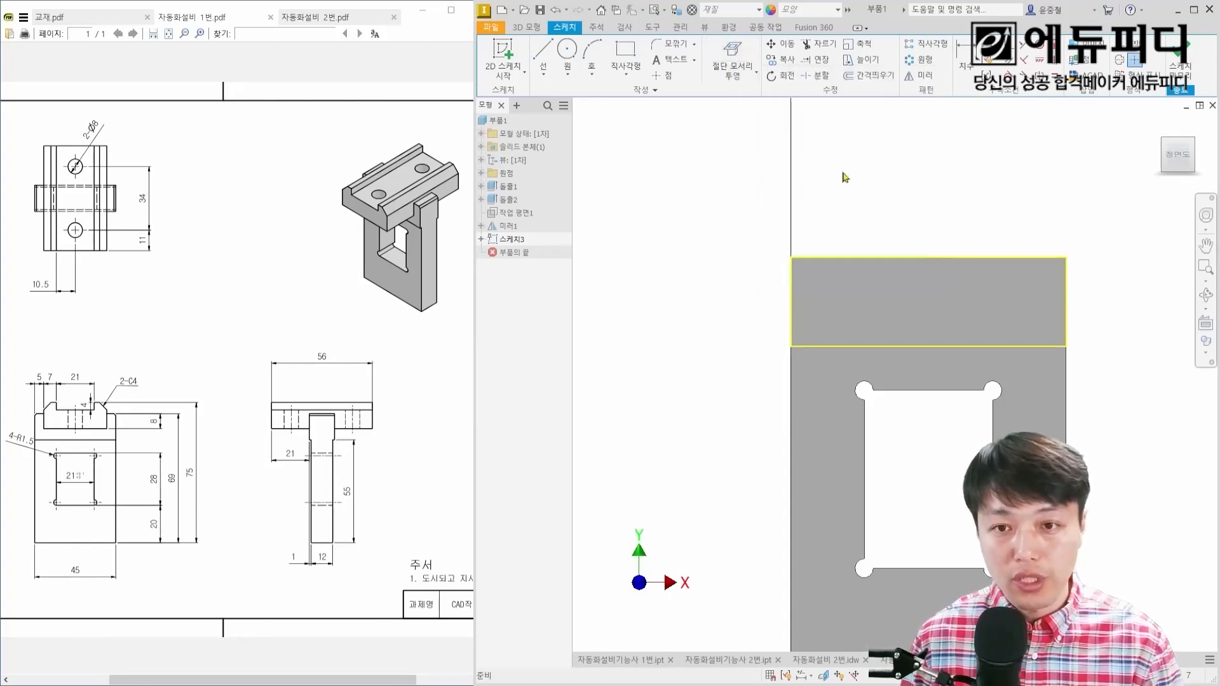
Step: Sketch a rectangle about 24 mm wide and 6.4 mm high, hanging from the upper face's top edge
right_click(910, 206)
left_click(944, 181)
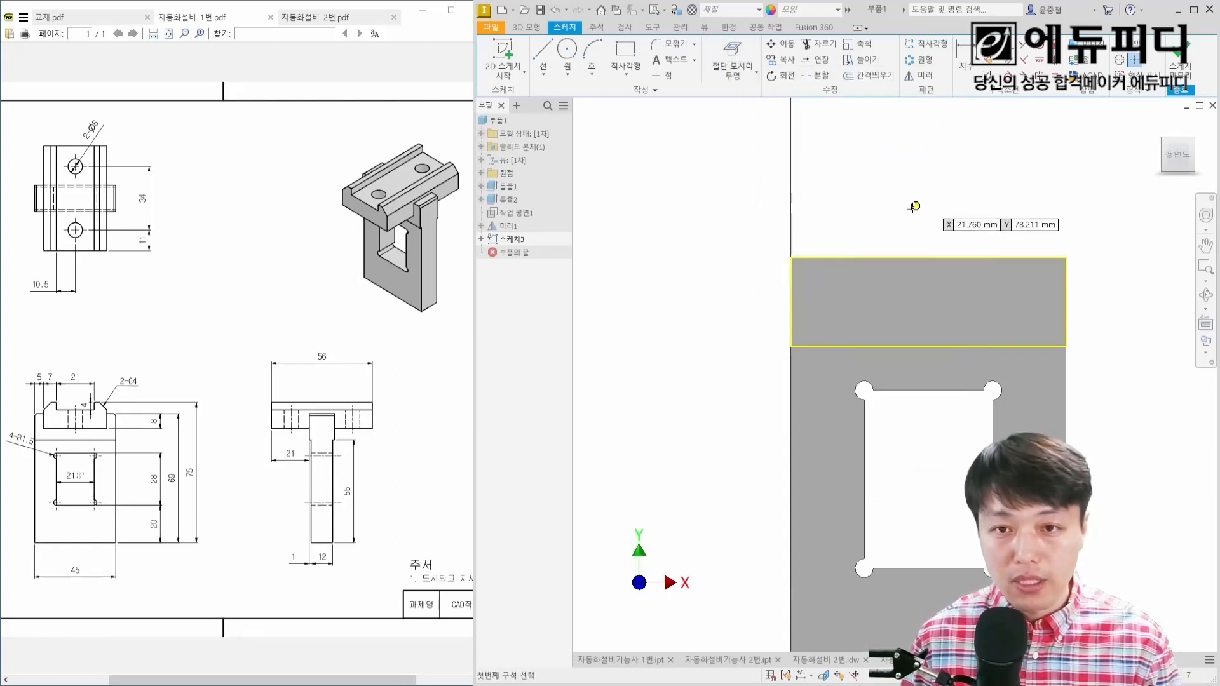
left_click(850, 257)
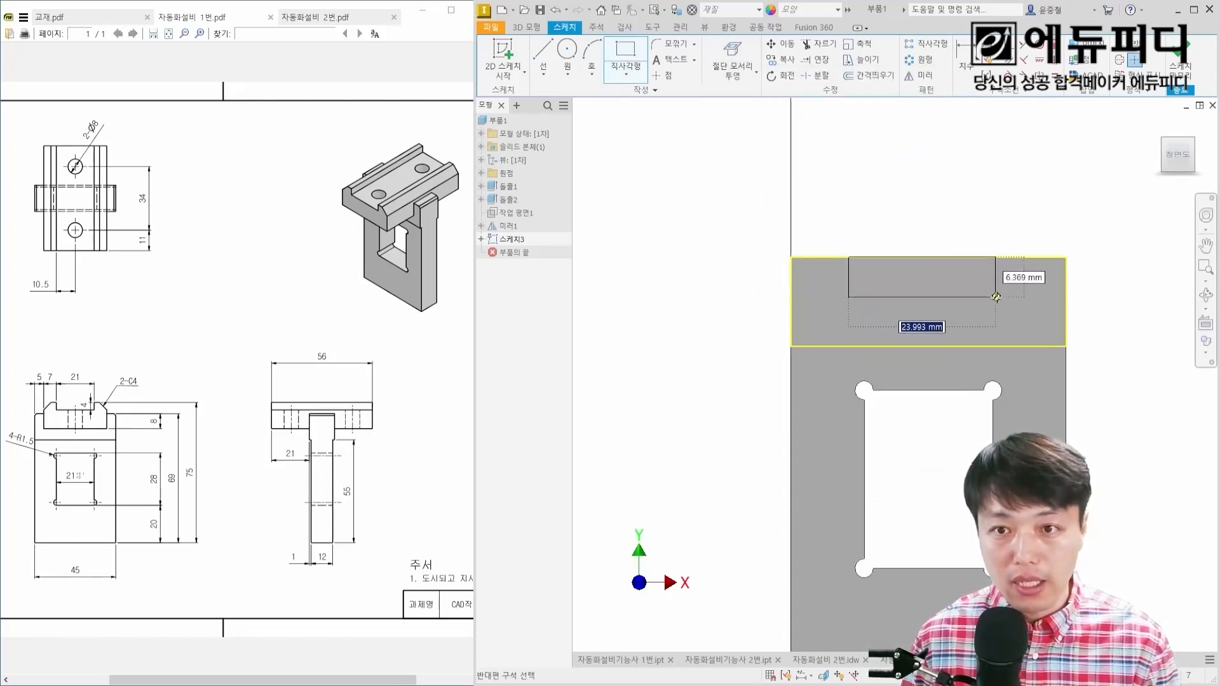
left_click(988, 297)
key("Escape")
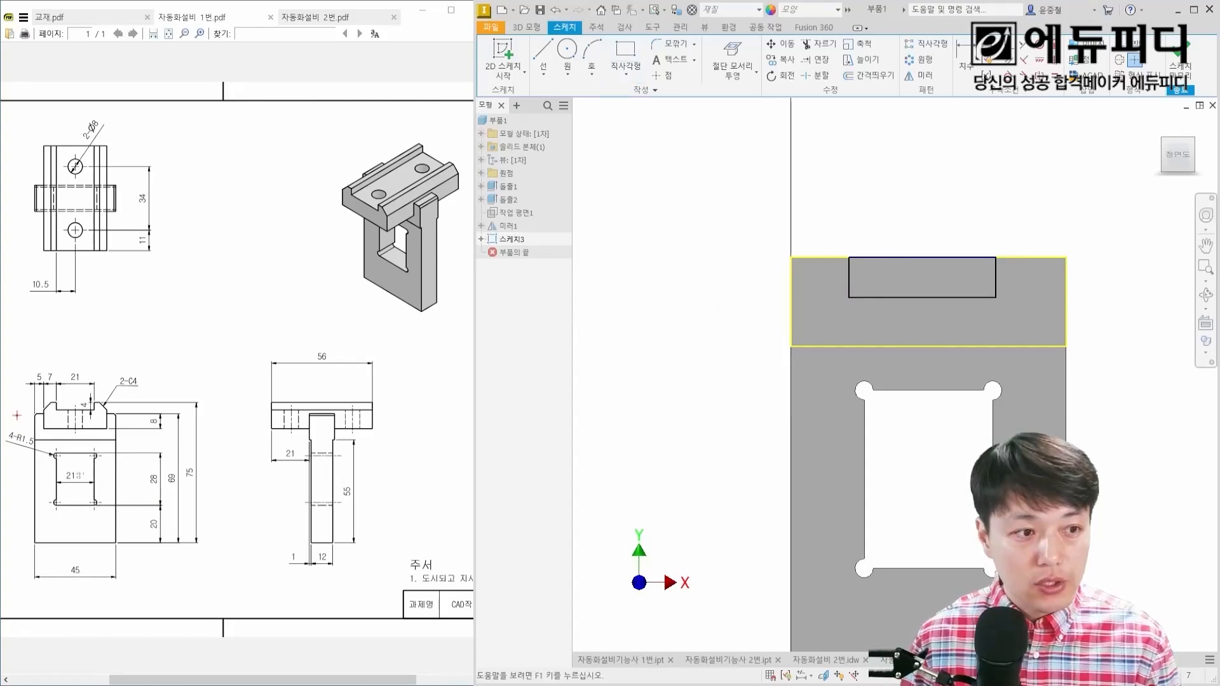
Step: Examine the drawing's front view for the top notch's width segments and its depth below the plate's top edge
scroll(17, 415, "up", 12)
mouse_move(220, 313)
left_mouse_down()
mouse_move(189, 315)
mouse_move(247, 302)
left_mouse_up()
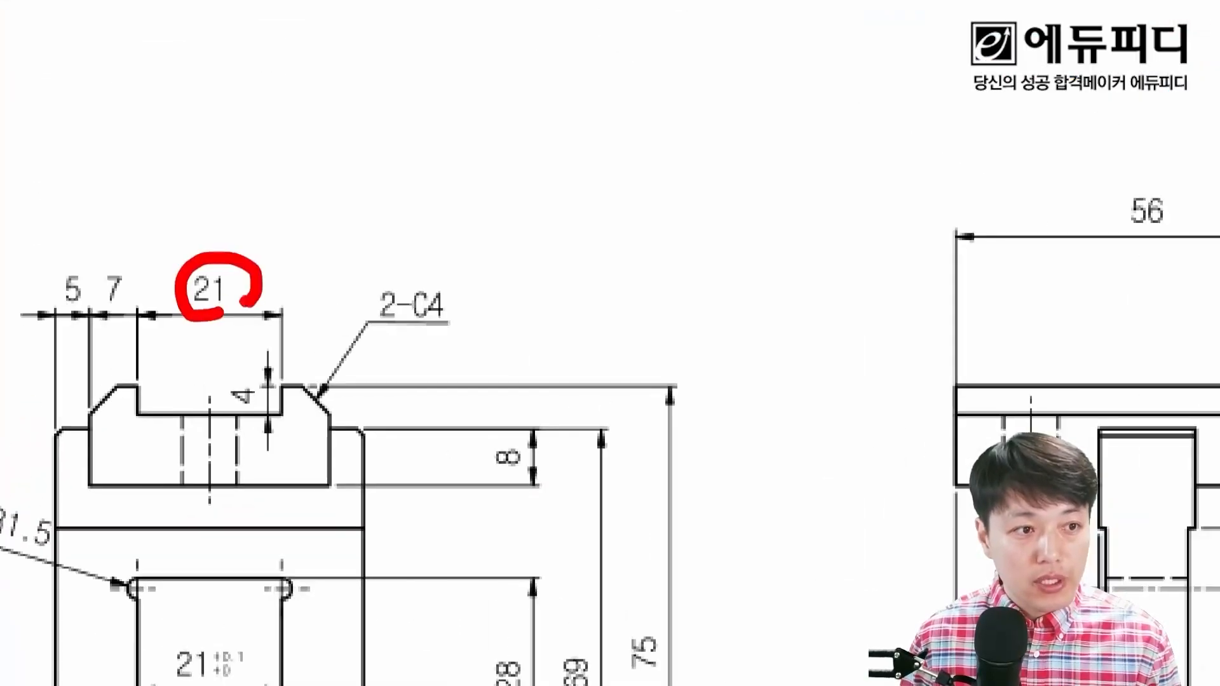
mouse_move(132, 300)
left_mouse_down()
mouse_move(99, 312)
mouse_move(150, 310)
left_mouse_up()
mouse_move(280, 313)
left_mouse_down()
mouse_move(356, 322)
mouse_move(364, 419)
left_mouse_up()
left_click_drag(301, 292, 329, 309)
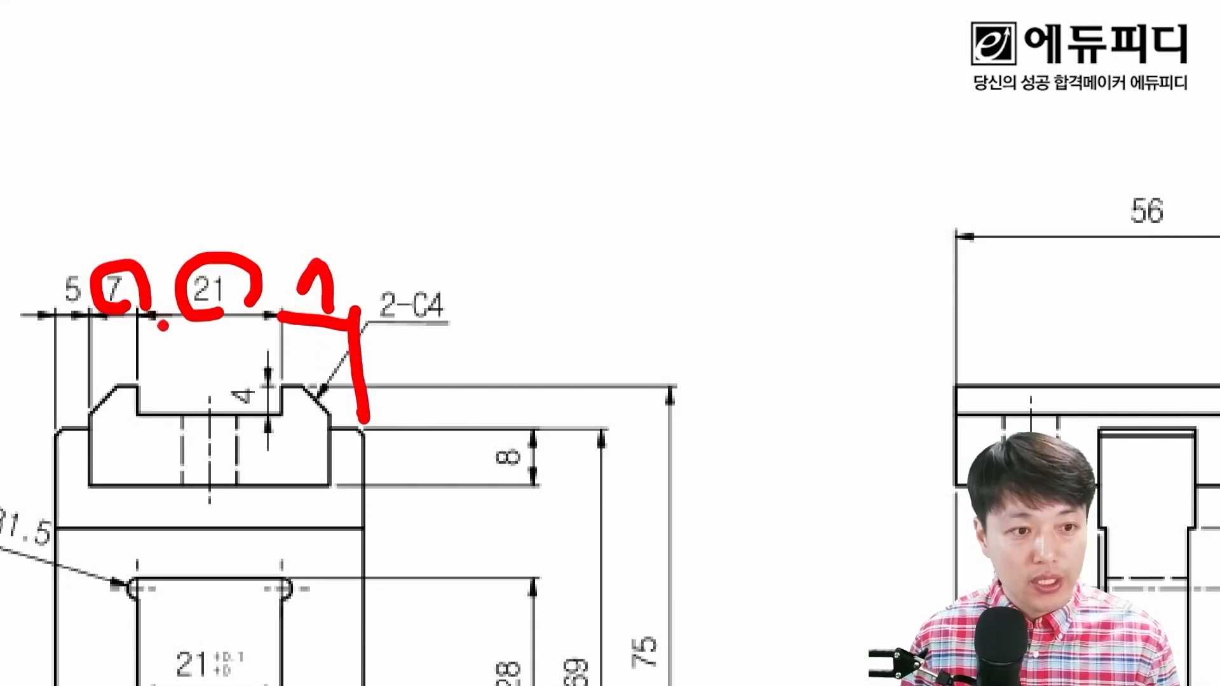
mouse_move(522, 469)
left_mouse_down()
mouse_move(500, 432)
mouse_move(539, 463)
left_mouse_up()
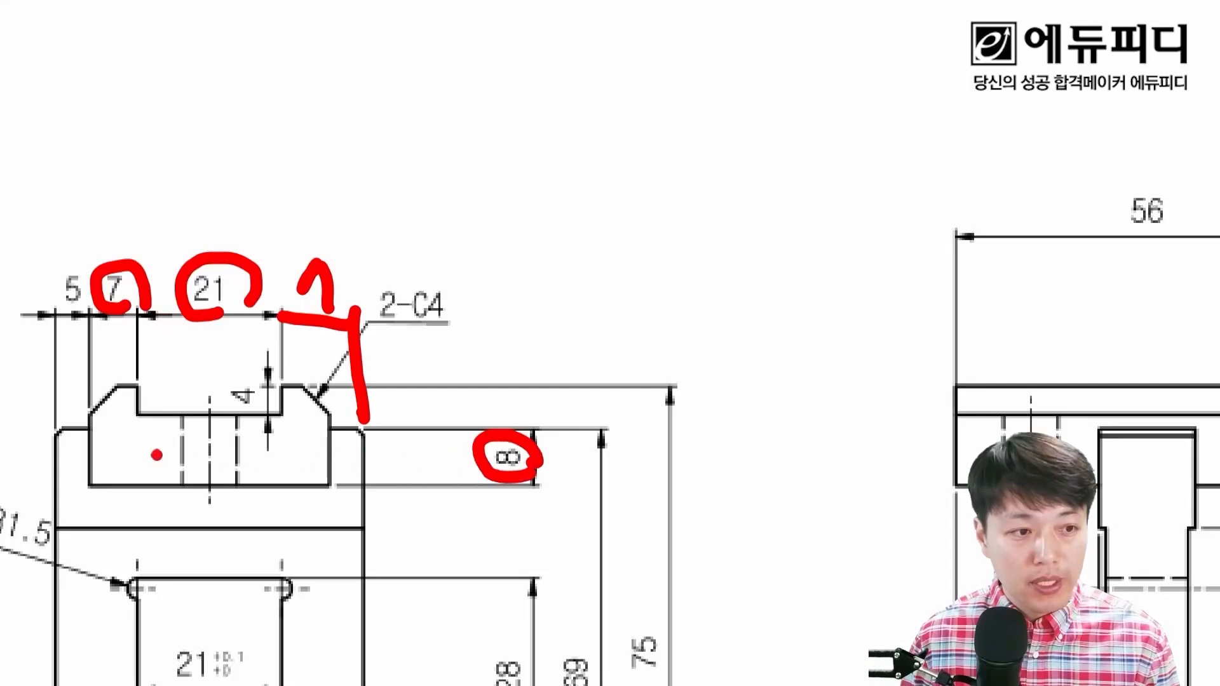
left_click_drag(90, 429, 333, 487)
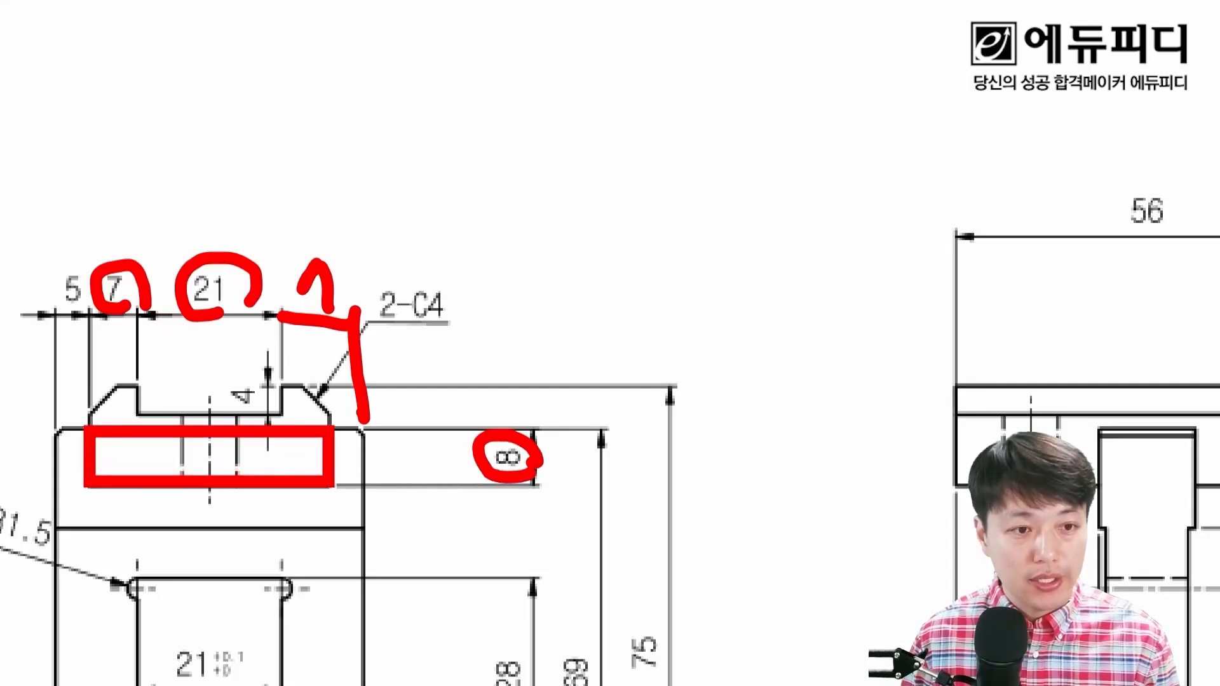
left_click_drag(337, 311, 324, 424)
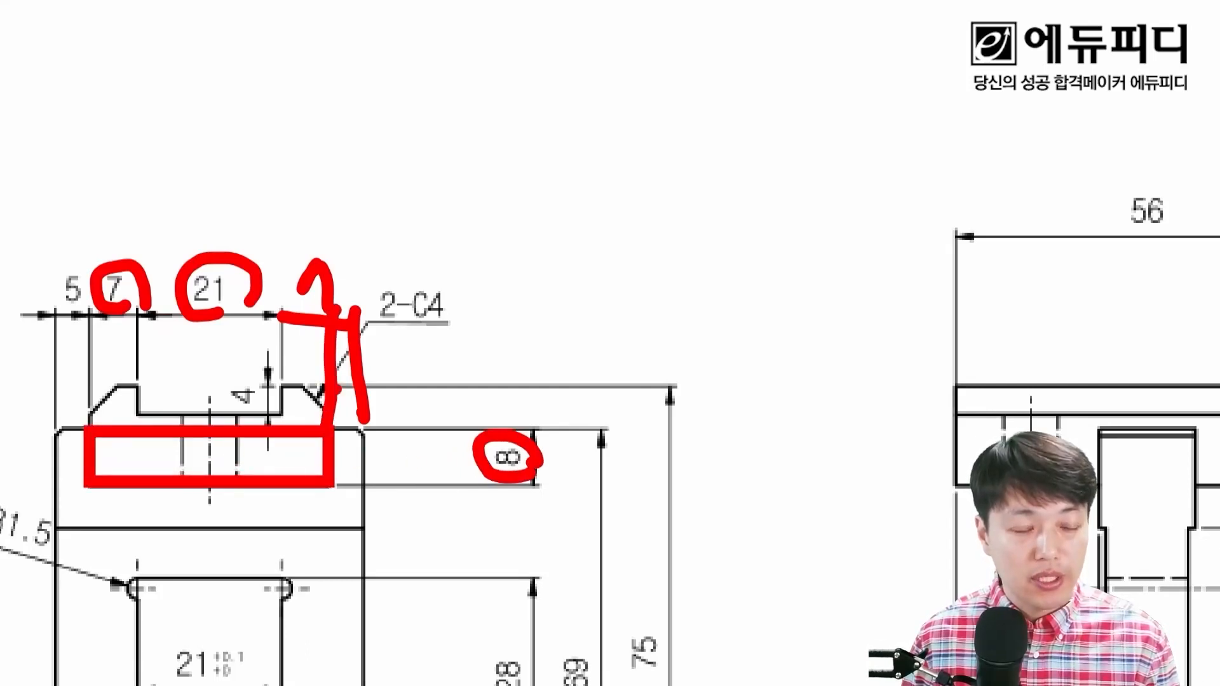
key("Escape")
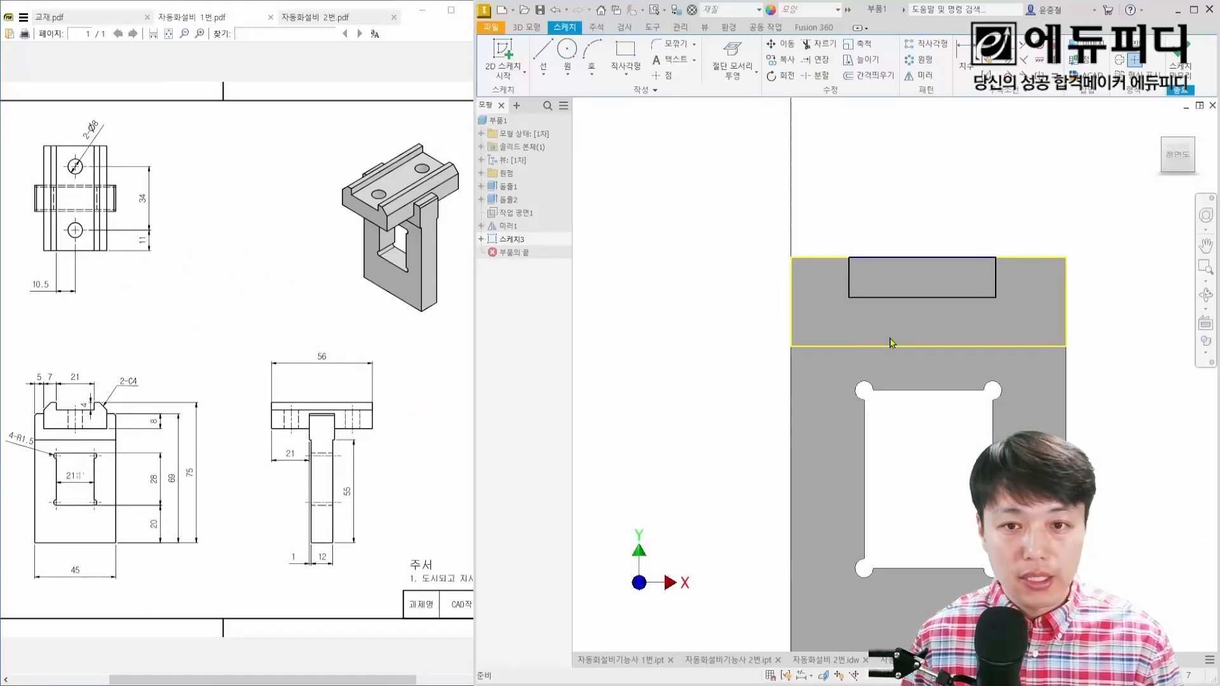
Step: Dimension the rectangle to 35 mm wide and 8 mm high
key("d")
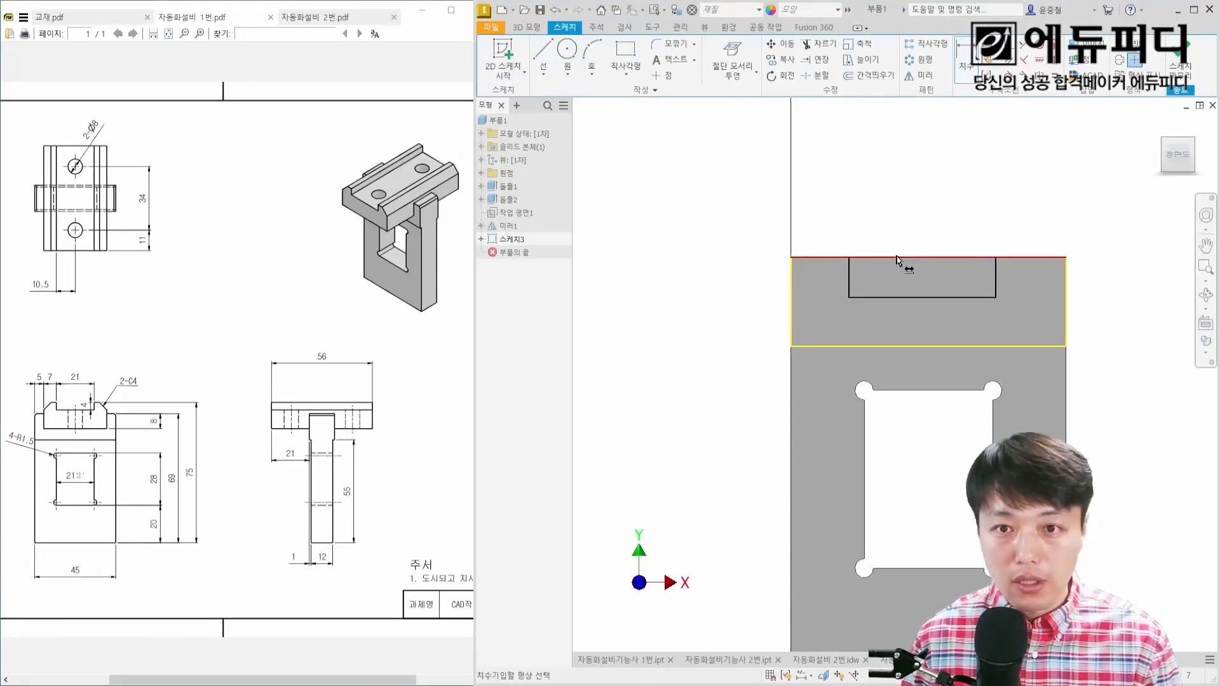
left_click(850, 277)
left_click(995, 277)
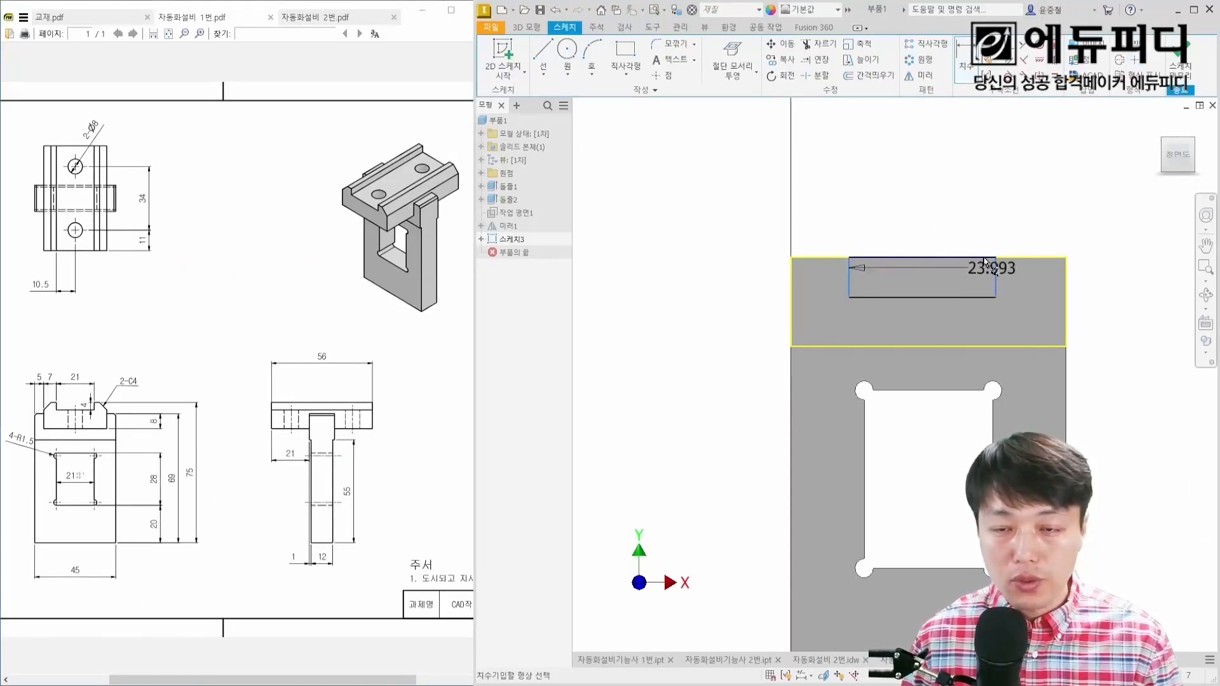
left_click(939, 215)
type("35")
key("Return")
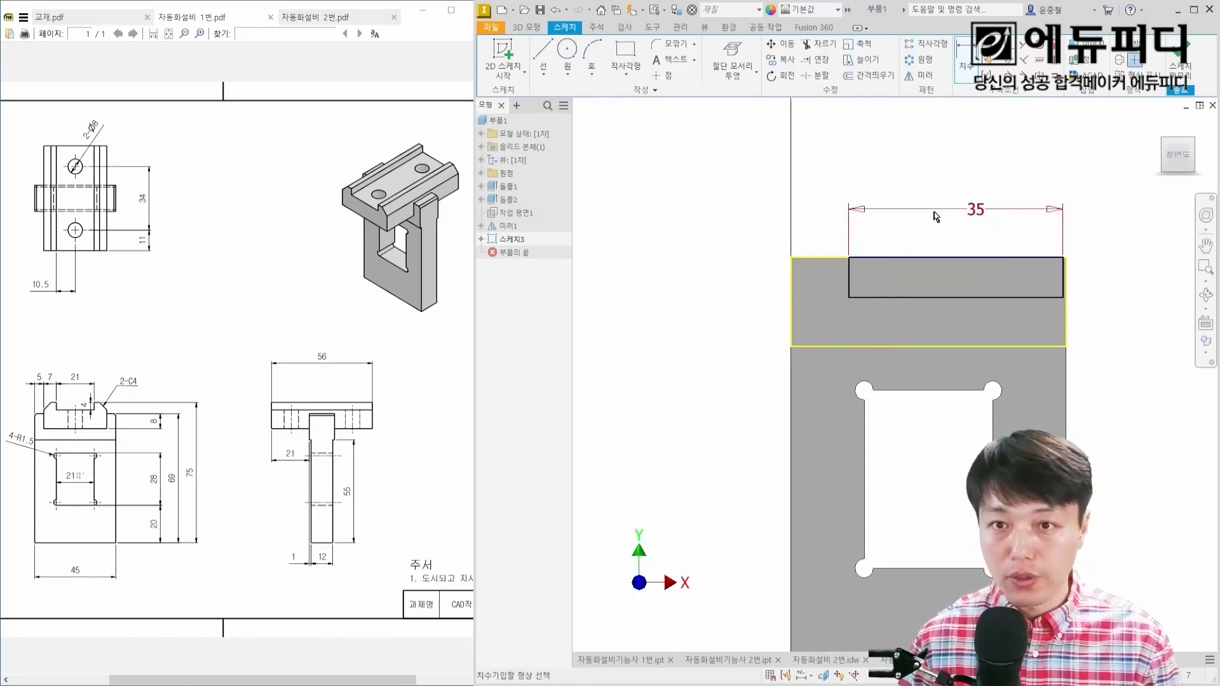
left_click(850, 277)
left_click(830, 290)
type("8")
key("Return")
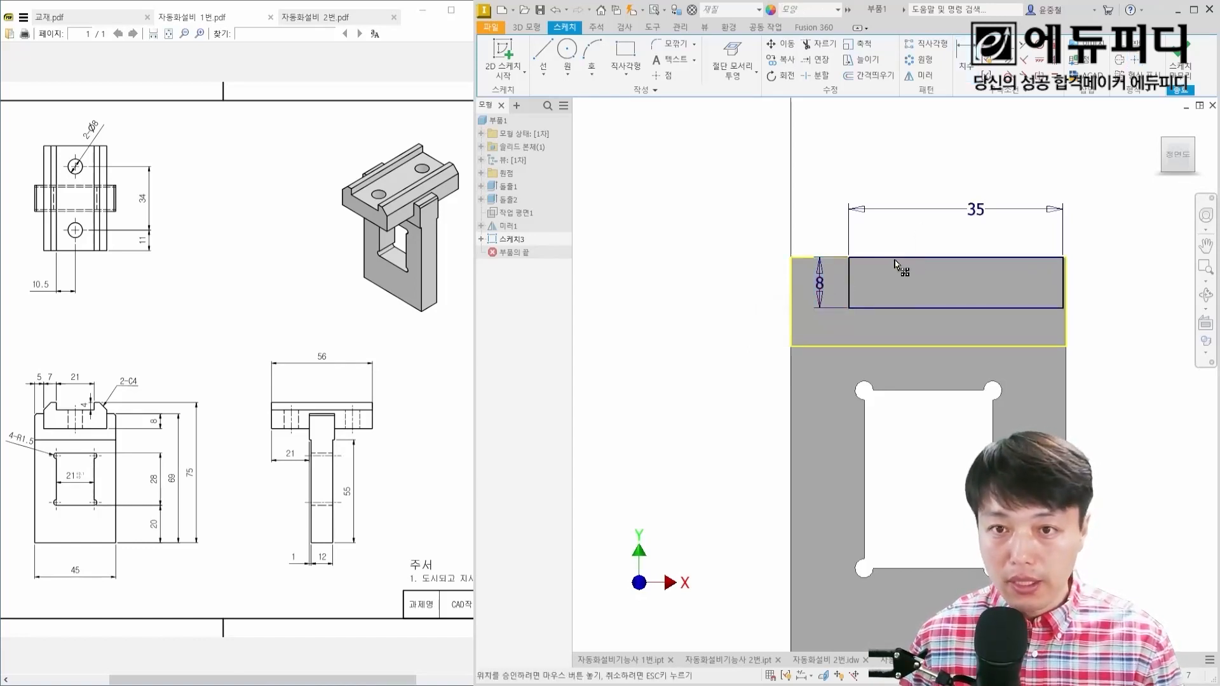
mouse_move(853, 290)
left_mouse_down()
mouse_move(833, 289)
mouse_move(848, 287)
left_mouse_up()
key("Escape")
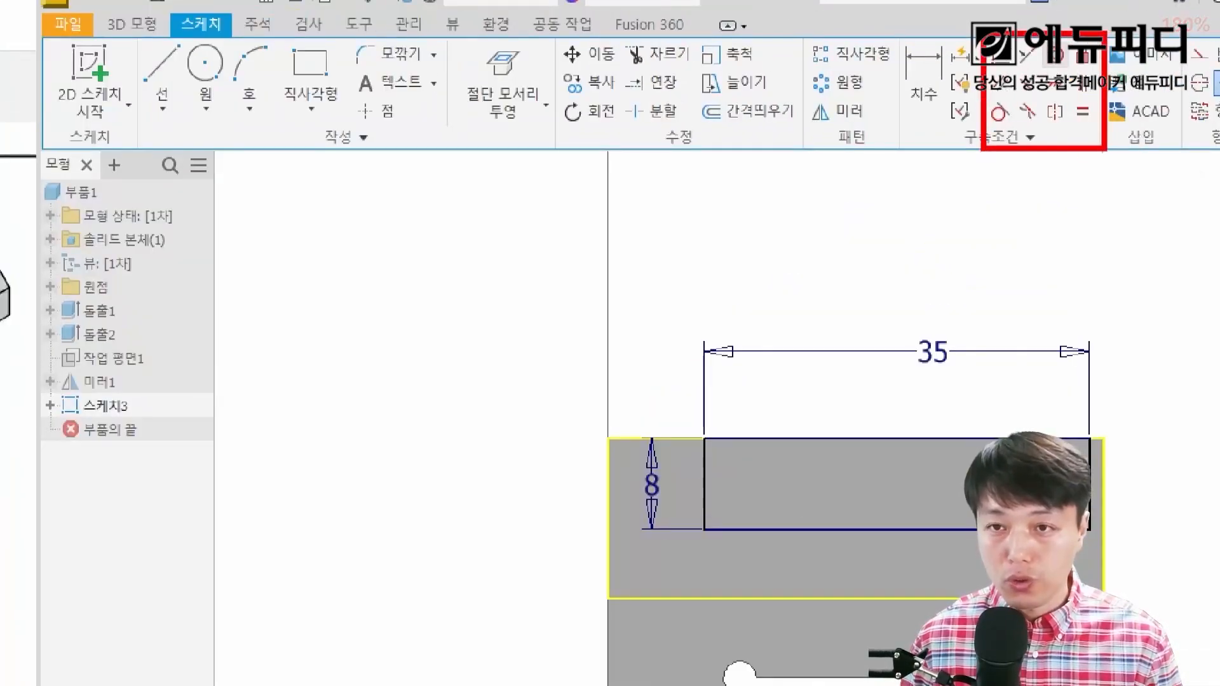
Step: Work out the distance from the plate's left edge to the rectangle's midpoint, using the drawing's overall plate width
mouse_move(944, 370)
left_mouse_down()
mouse_move(908, 367)
mouse_move(954, 360)
left_mouse_up()
mouse_move(715, 439)
left_mouse_down()
mouse_move(827, 422)
mouse_move(899, 439)
left_mouse_up()
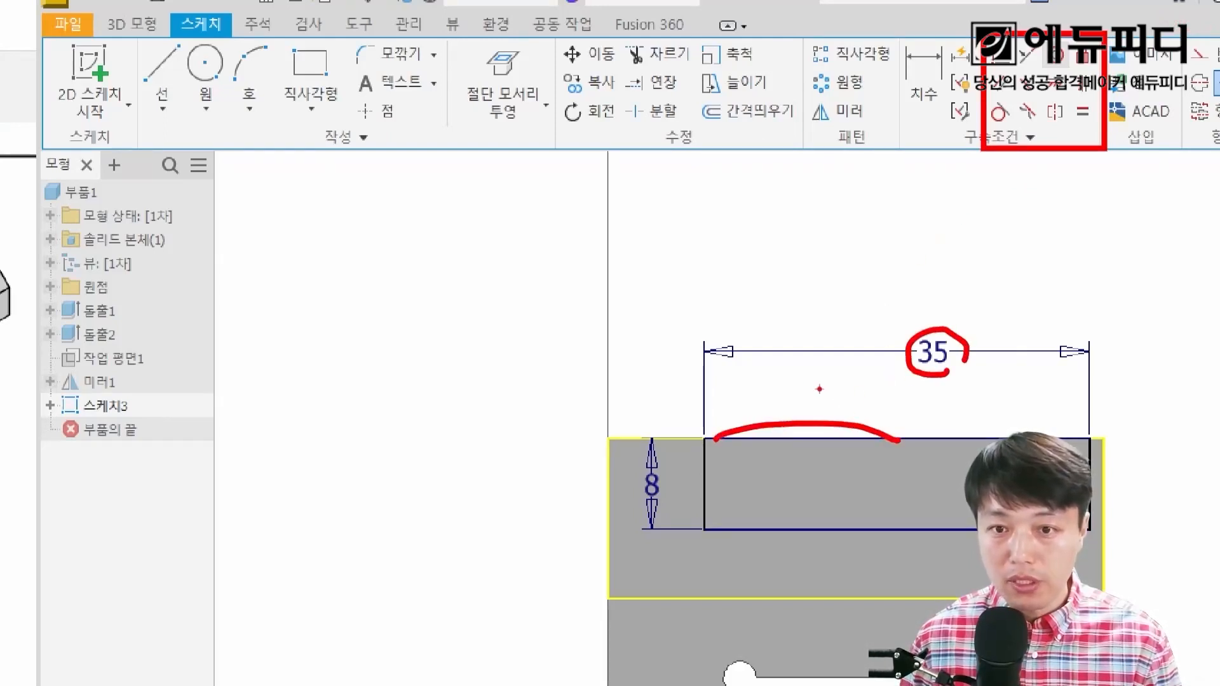
left_click_drag(786, 376, 779, 395)
mouse_move(798, 382)
left_mouse_down()
mouse_move(813, 366)
mouse_move(818, 401)
mouse_move(834, 389)
mouse_move(838, 404)
left_mouse_up()
left_click(825, 393)
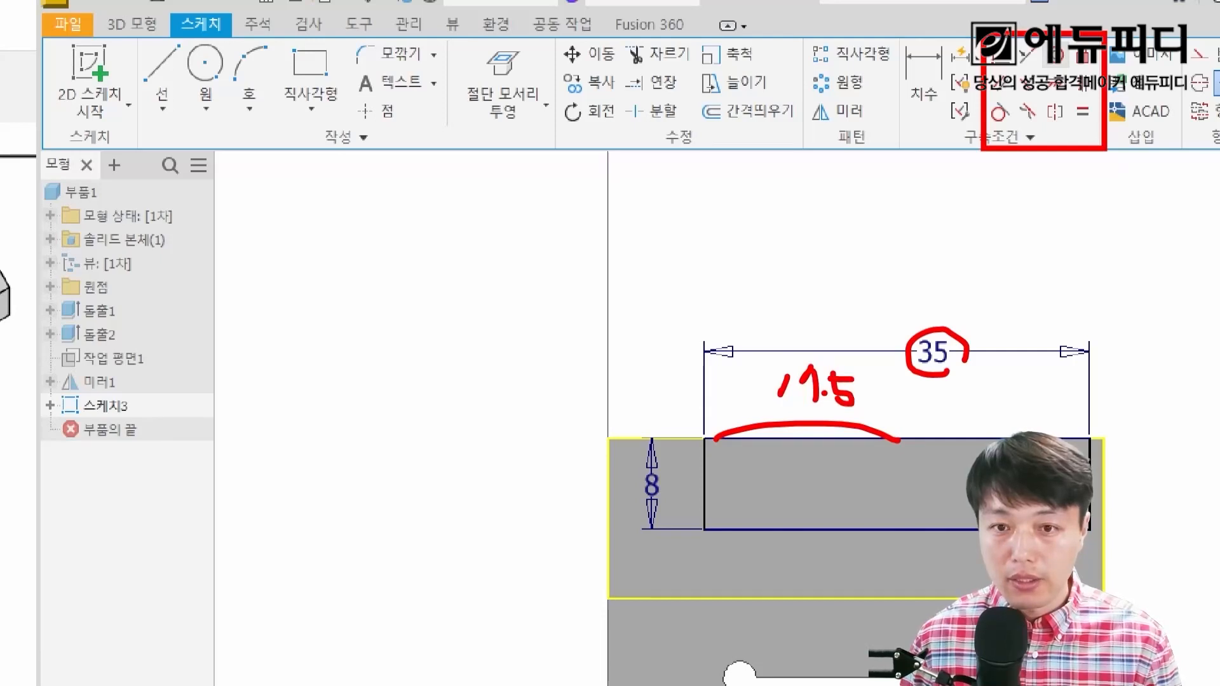
left_click_drag(612, 435, 612, 599)
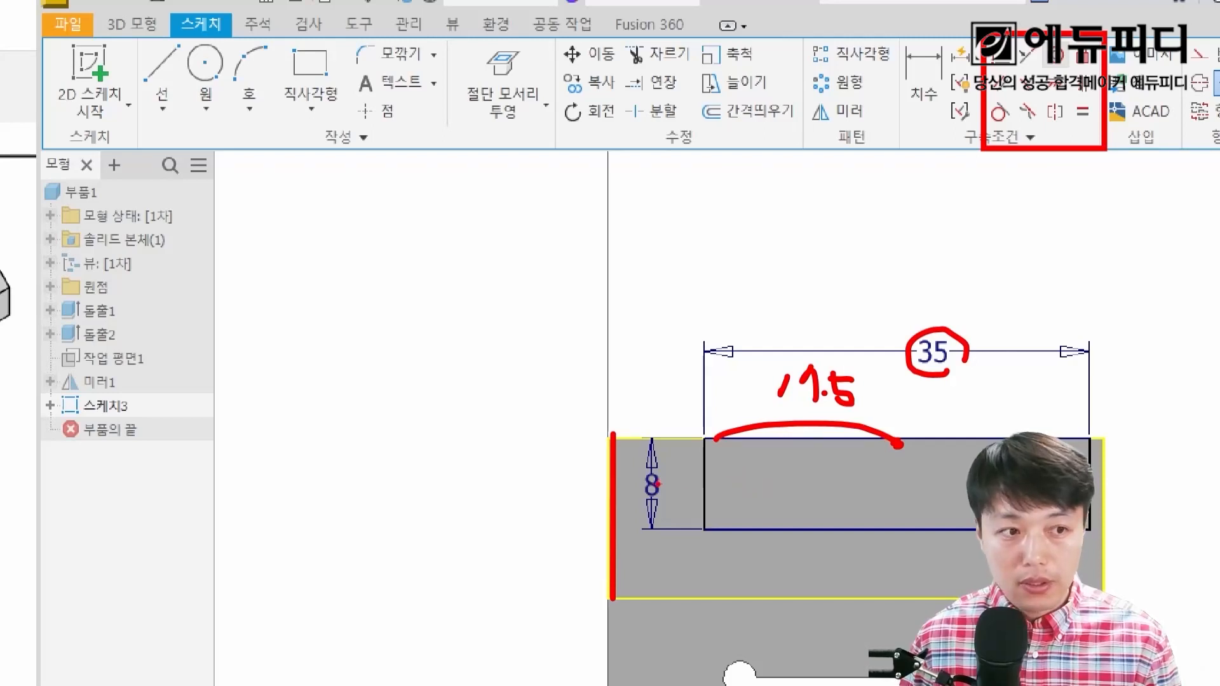
key("Escape")
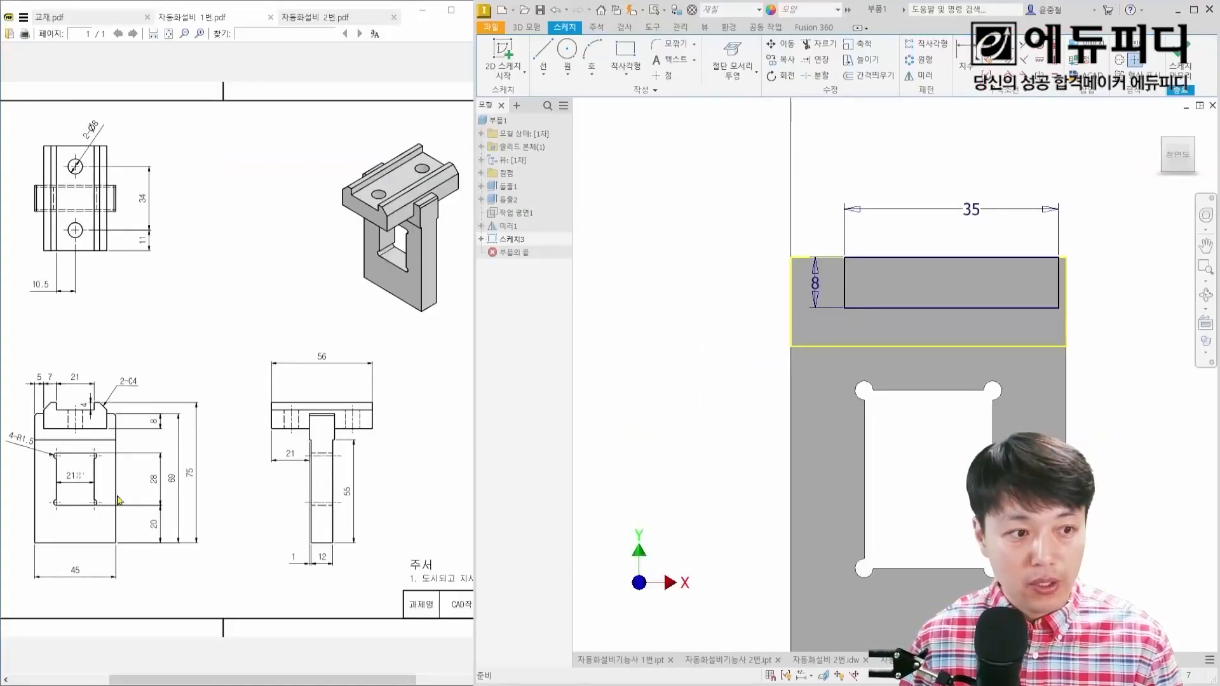
key("ctrl+2")
left_click_drag(73, 583, 100, 579)
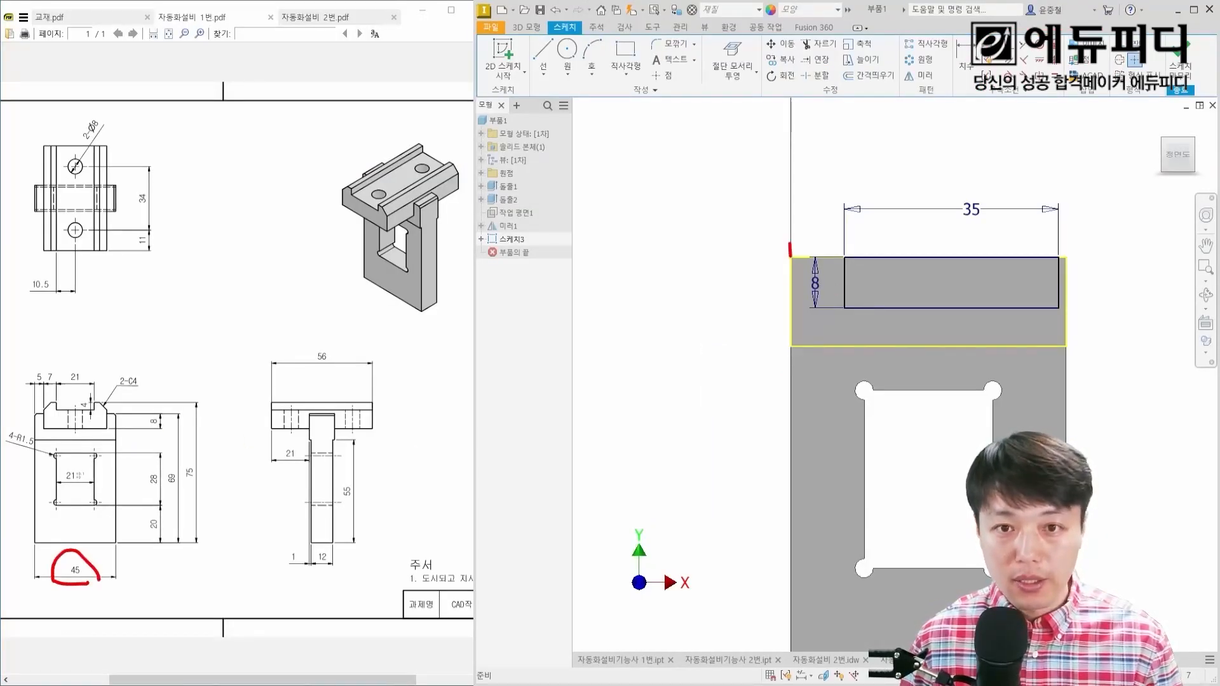
left_click_drag(790, 242, 790, 363)
left_click_drag(947, 262, 791, 257)
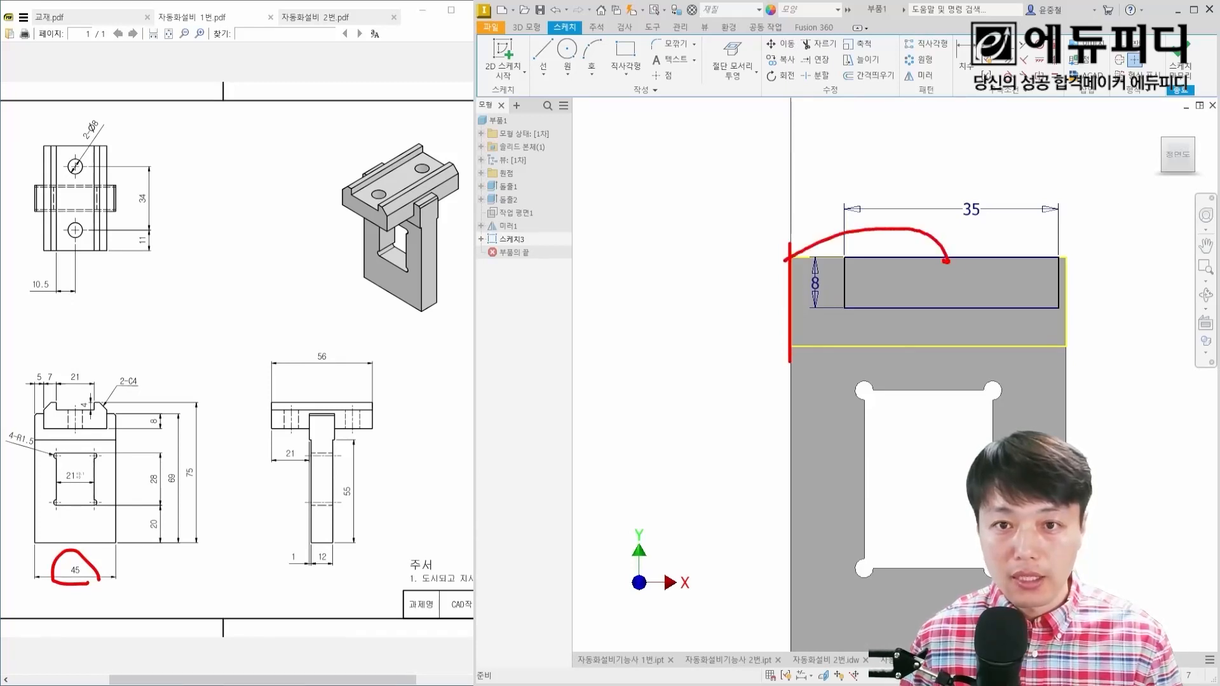
mouse_move(823, 198)
left_mouse_down()
mouse_move(852, 221)
mouse_move(892, 218)
left_mouse_up()
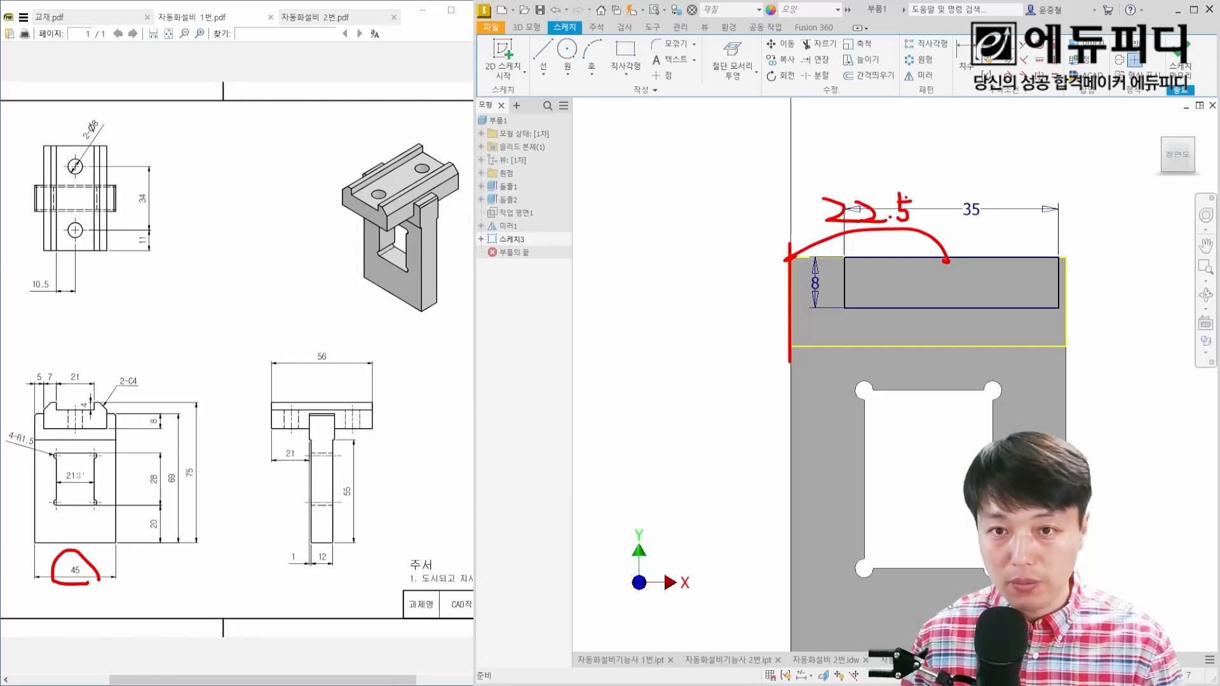
key("Escape")
Step: Dimension the midpoint of the rectangle's top line at 22.5 mm from the plate's left edge to centre it
key("d")
left_click(792, 299)
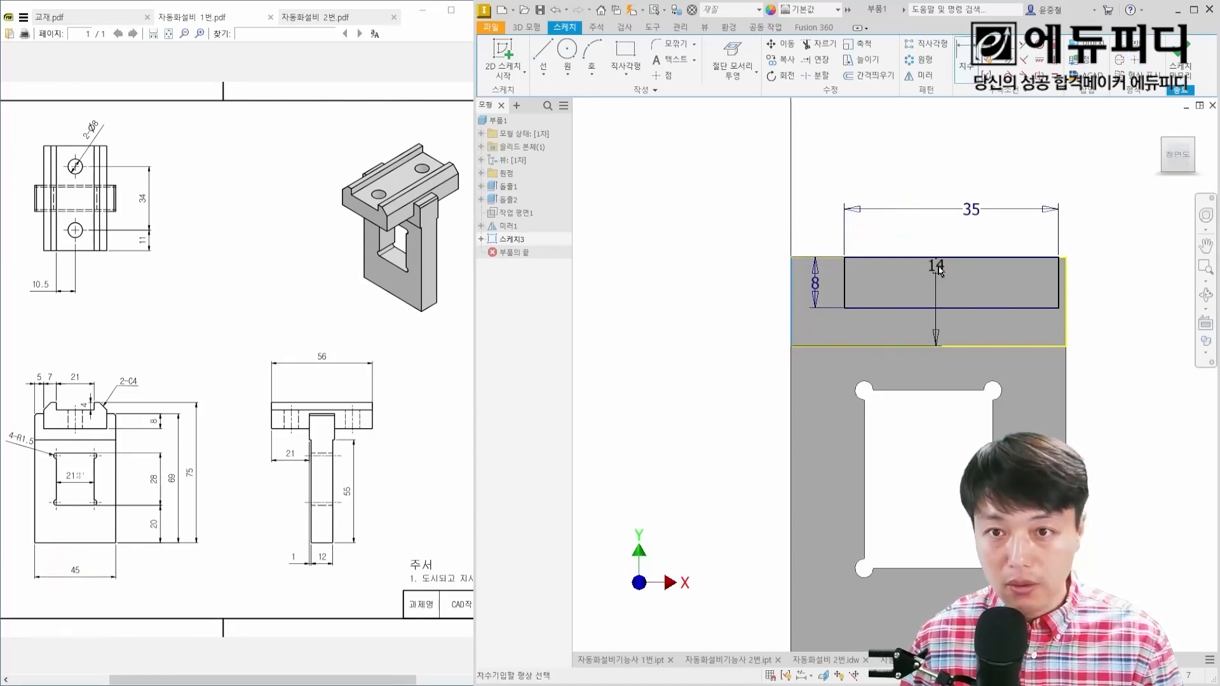
left_click(951, 257)
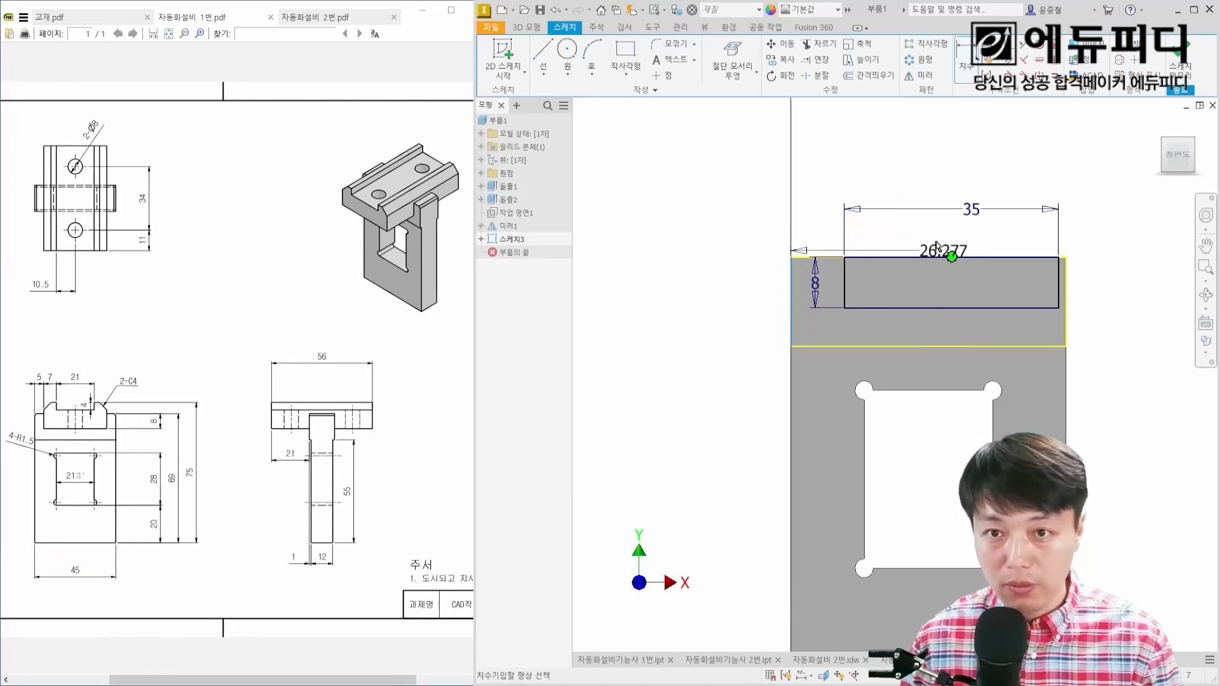
left_click(890, 230)
type("22.5")
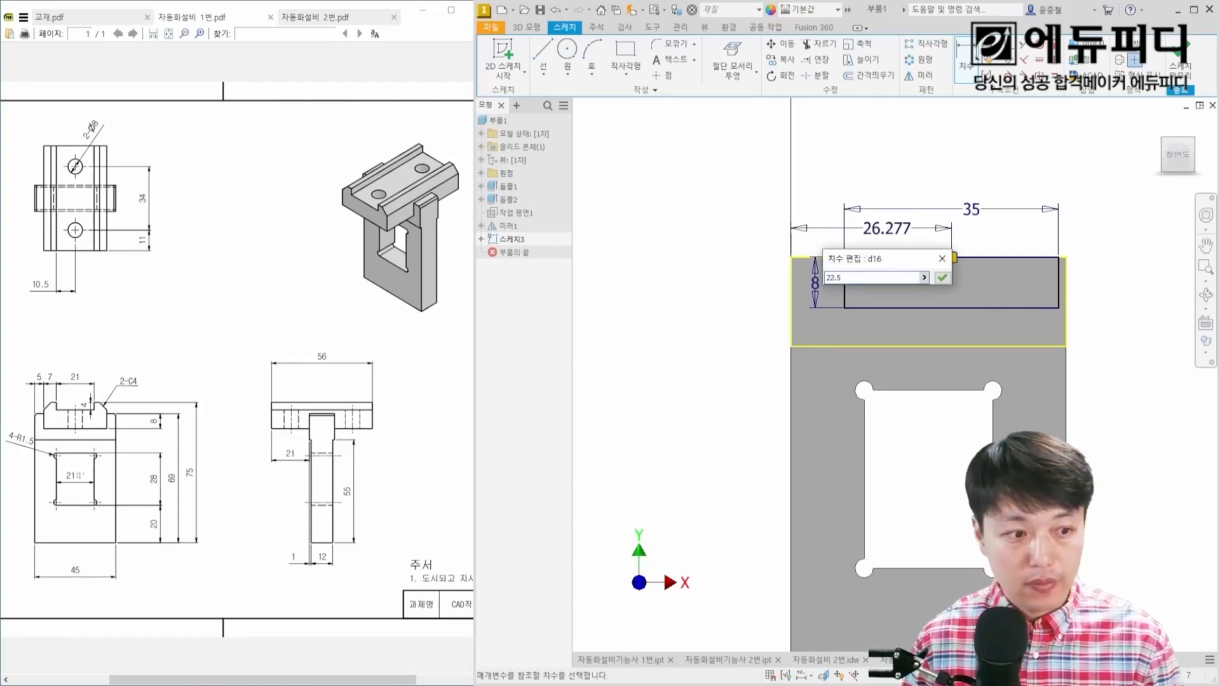
key("Return")
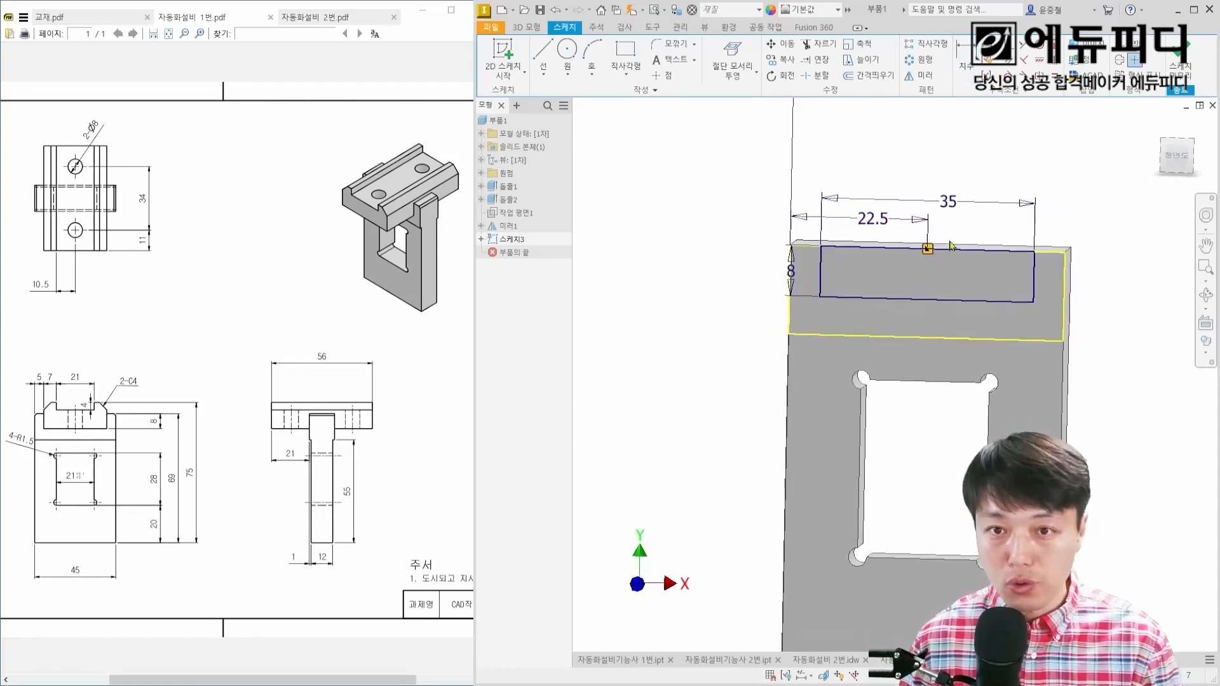
Step: Extrude the rectangle into the plate as a cut through all, forming the open notch at the top
key("e")
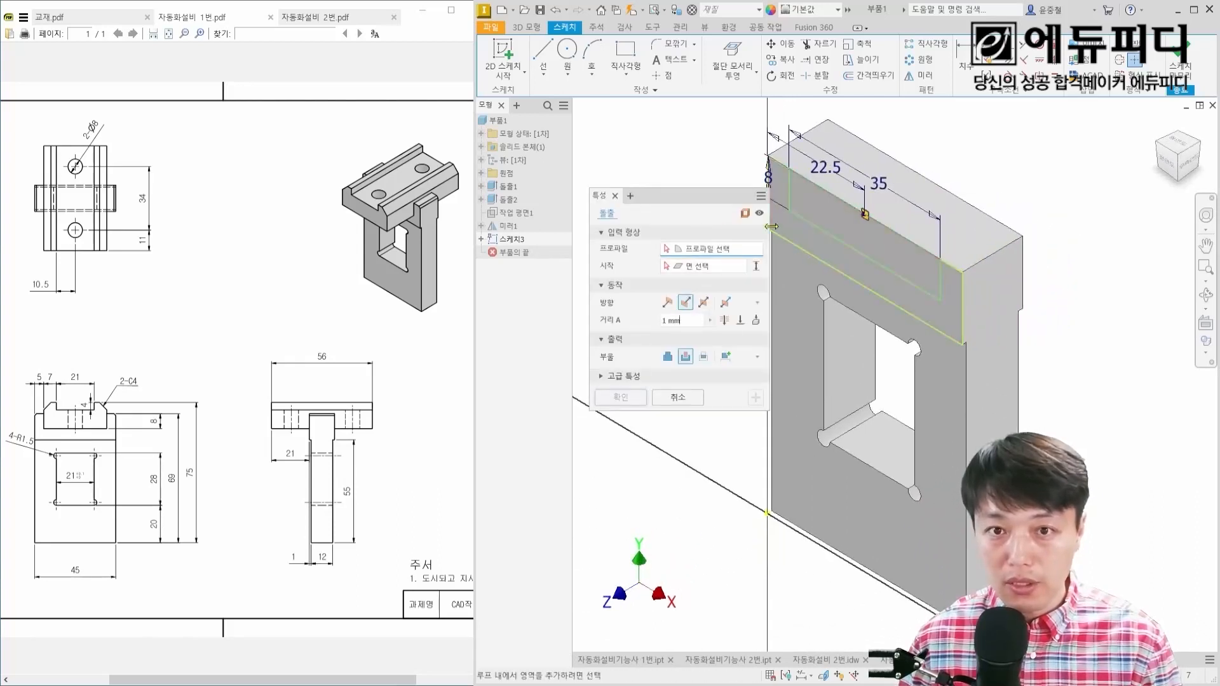
left_click(882, 241)
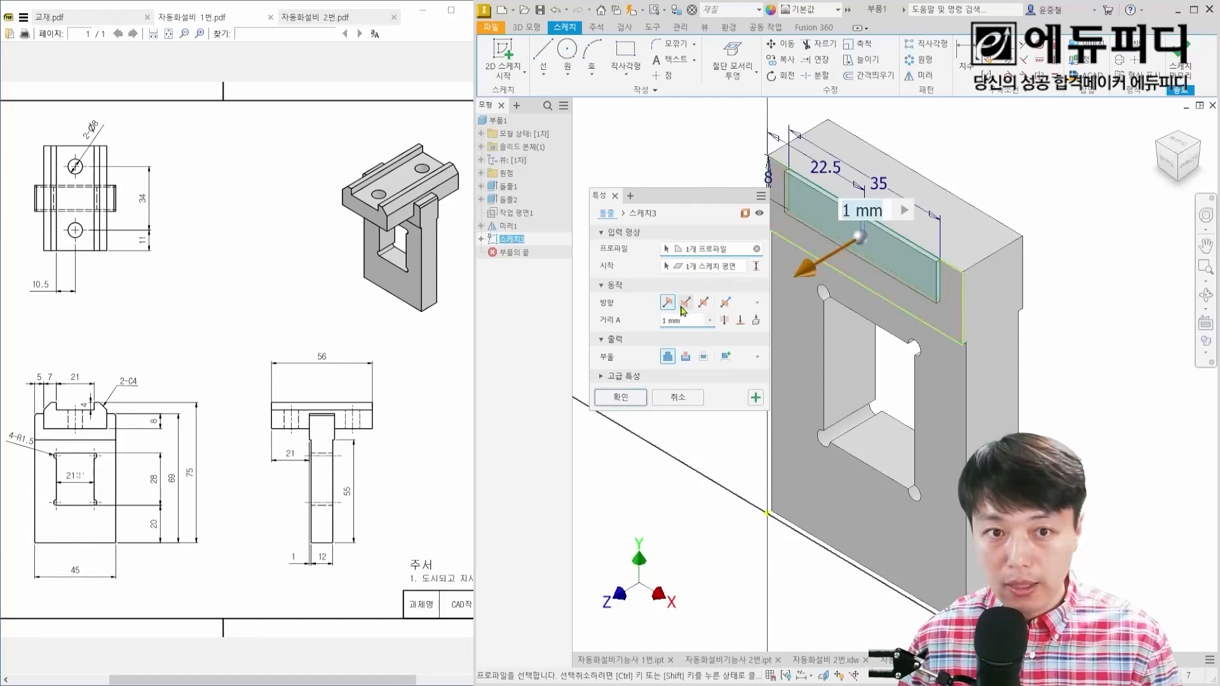
left_click(685, 303)
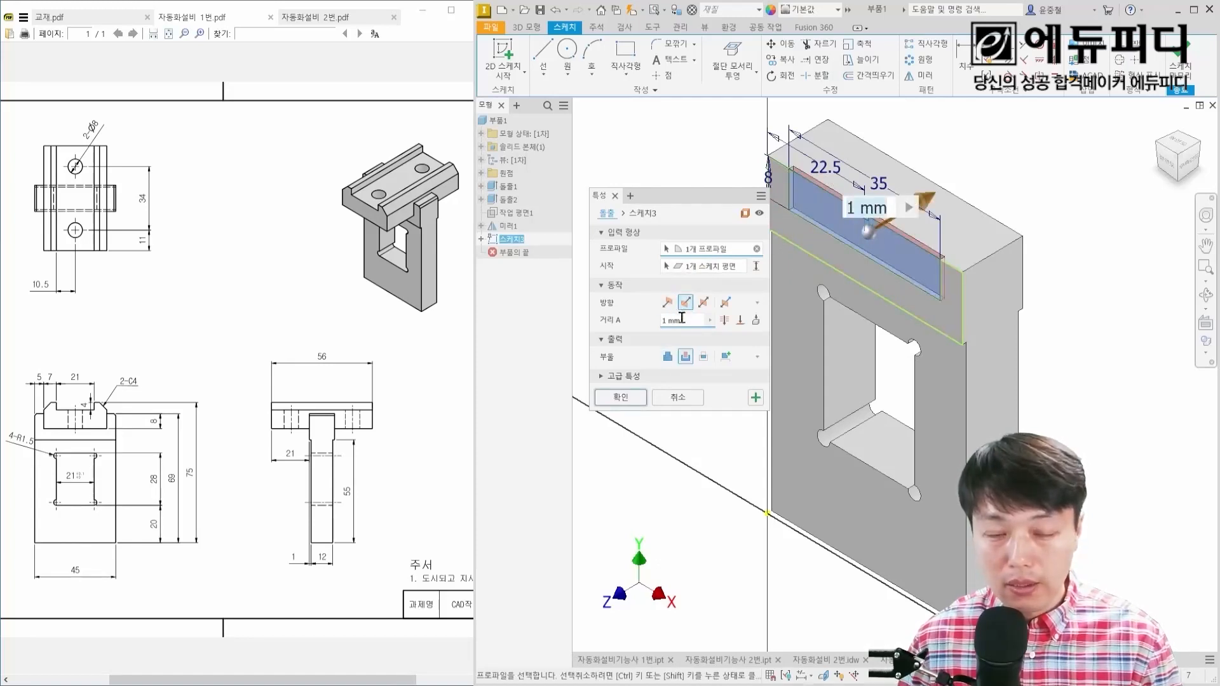
middle_click_drag(974, 240, 918, 269)
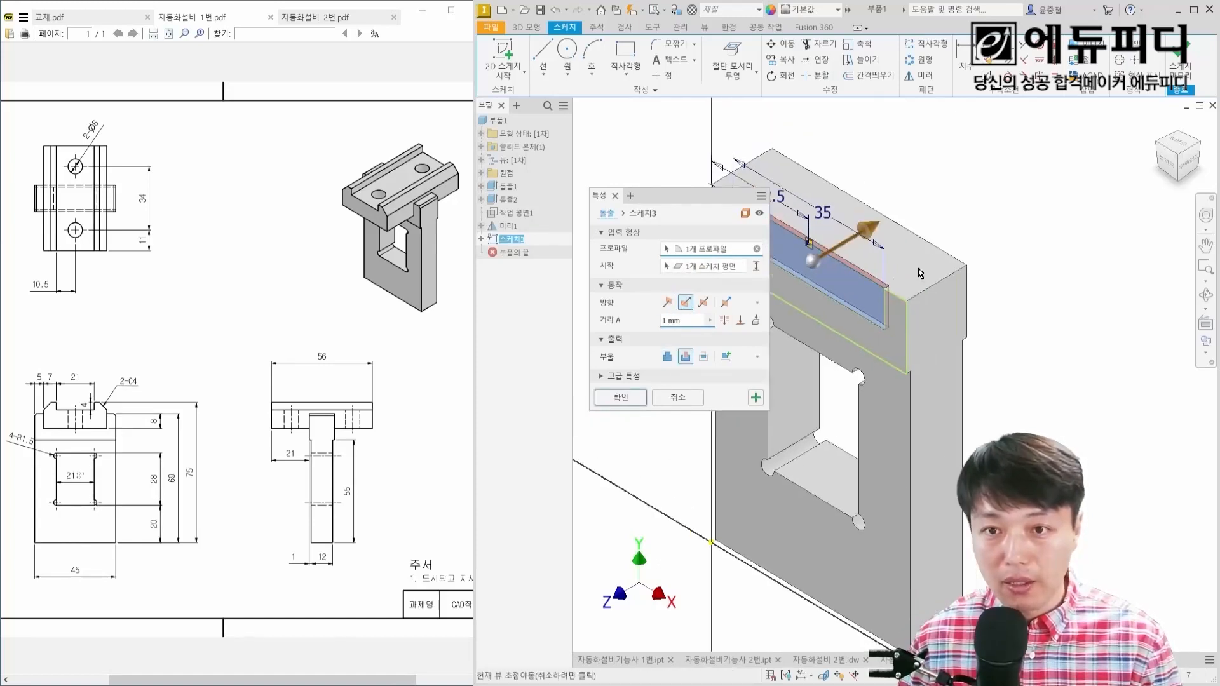
left_click(726, 321)
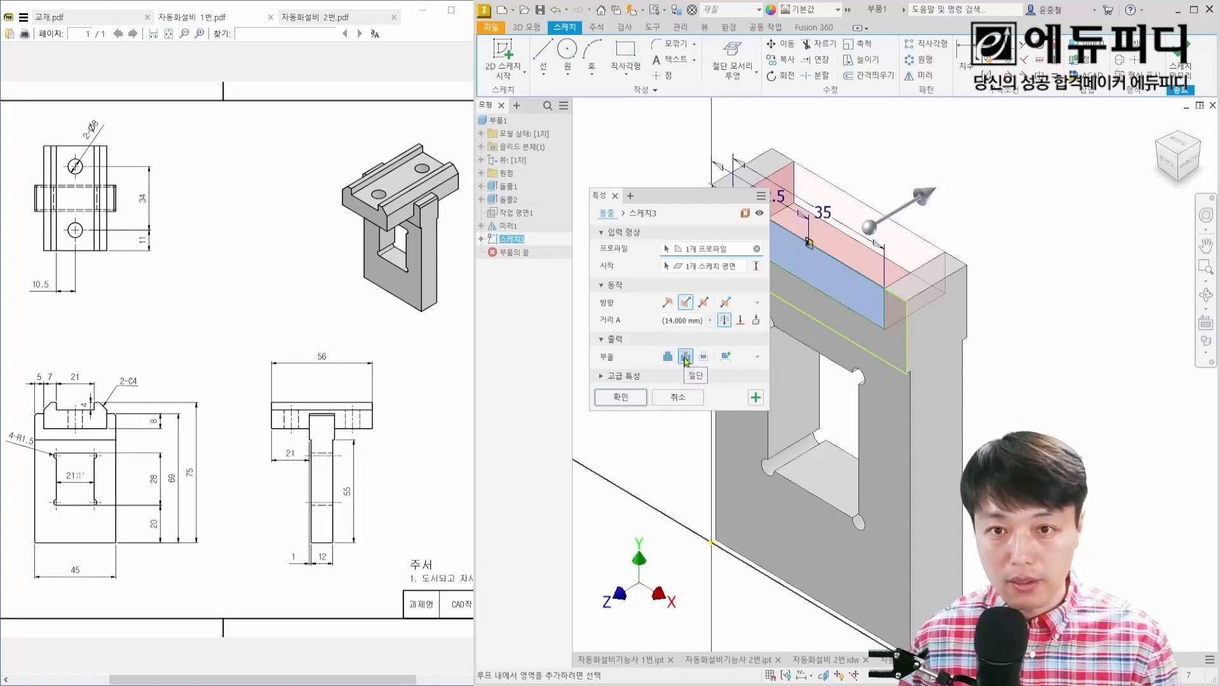
left_click(621, 398)
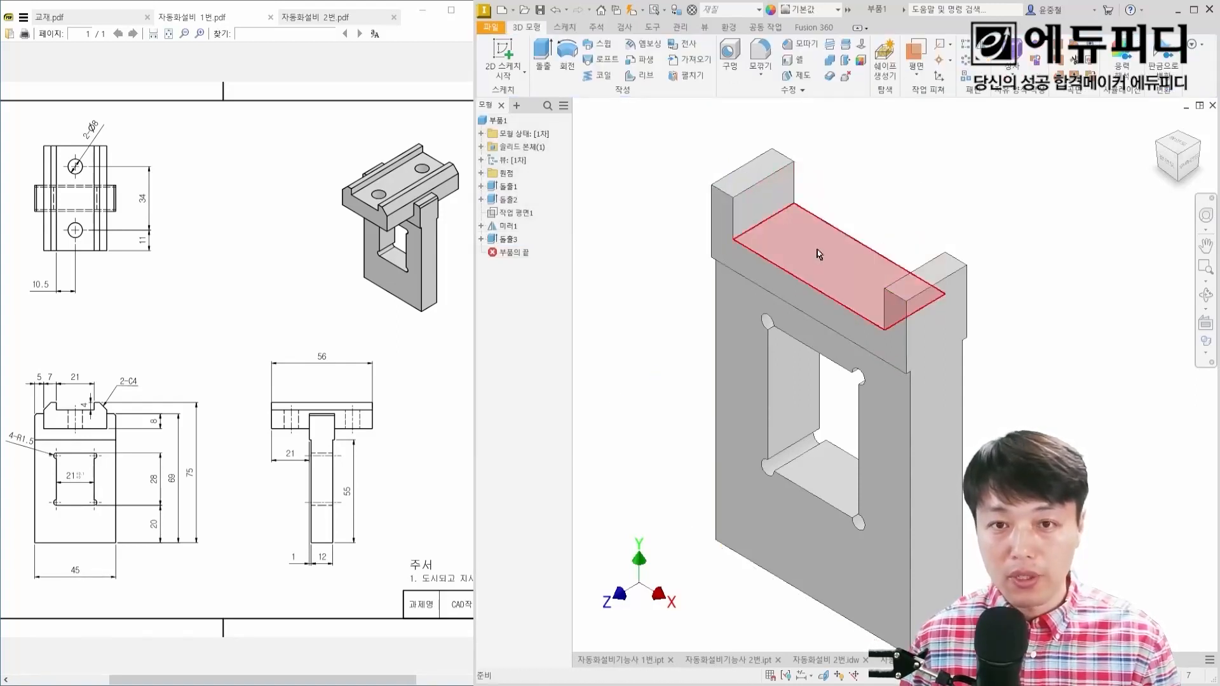
mouse_move(817, 253)
middle_mouse_down("shift")
mouse_move(860, 222)
mouse_move(786, 227)
mouse_move(821, 242)
middle_mouse_up("shift")
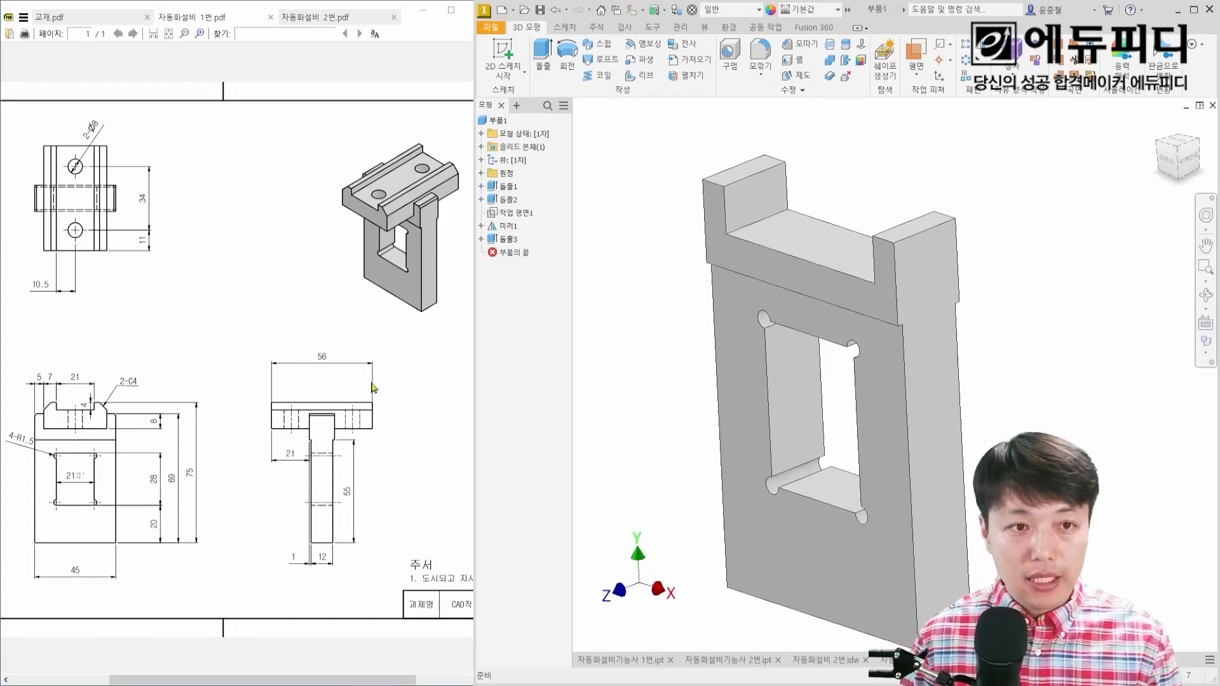
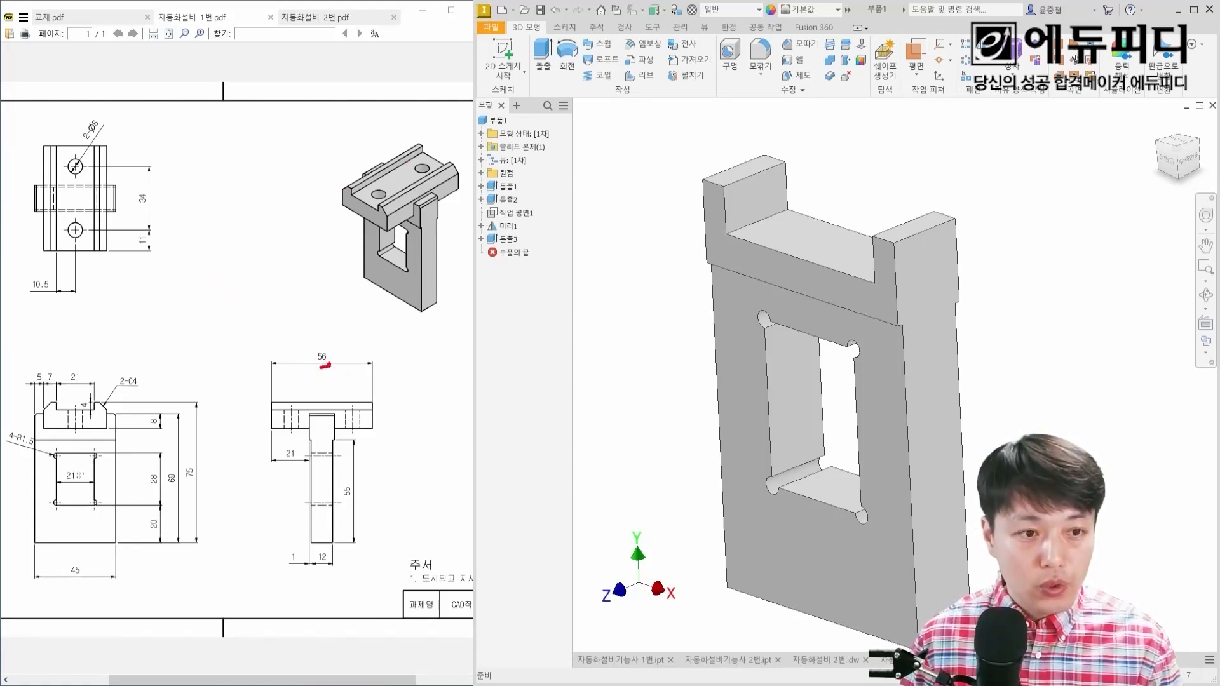
Step: Examine the rail block's overall length in the drawing's side view and its end profile in the front view
mouse_move(325, 366)
left_mouse_down()
mouse_move(336, 351)
mouse_move(339, 367)
left_mouse_up()
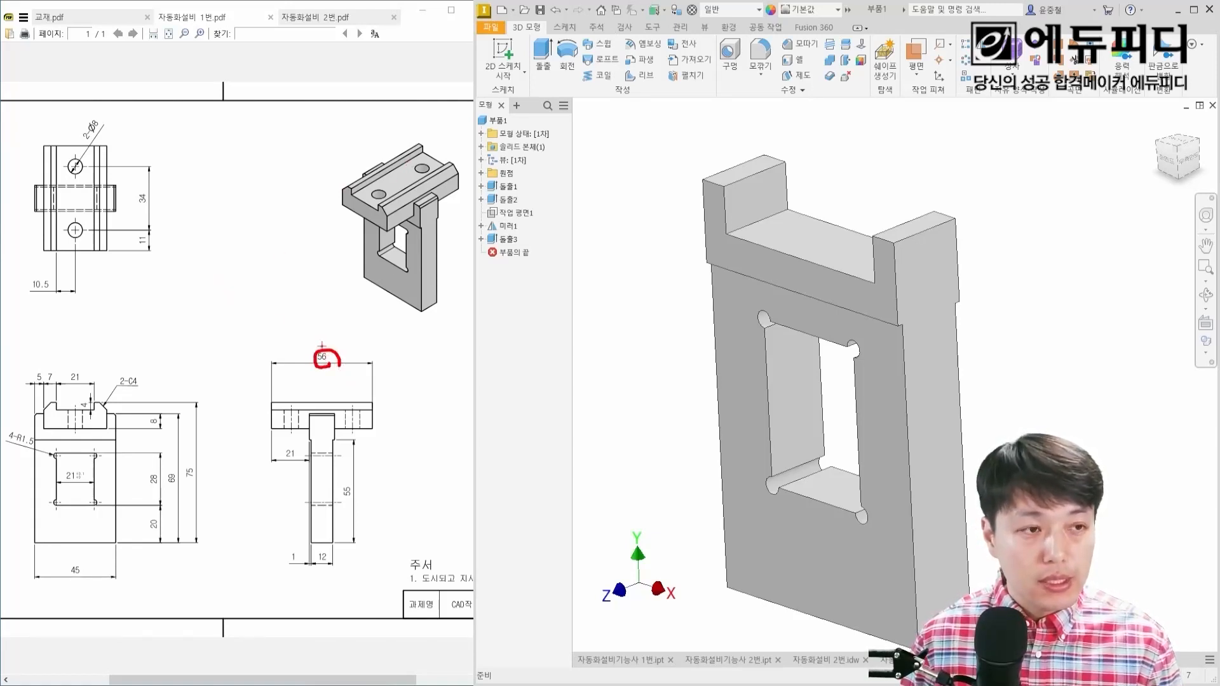
mouse_move(46, 432)
left_mouse_down()
mouse_move(52, 403)
mouse_move(93, 409)
mouse_move(47, 430)
left_mouse_up()
left_click_drag(76, 415, 115, 379)
mouse_move(102, 380)
left_mouse_down()
mouse_move(115, 390)
mouse_move(44, 448)
mouse_move(56, 450)
left_mouse_up()
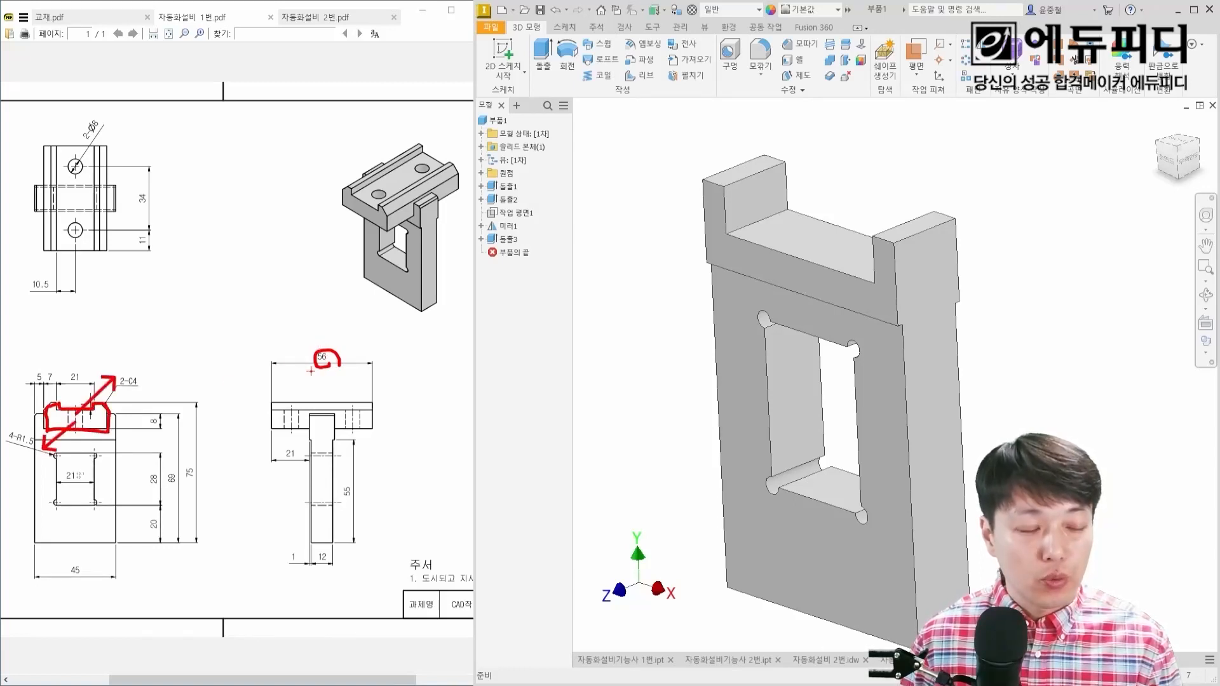
key("Escape")
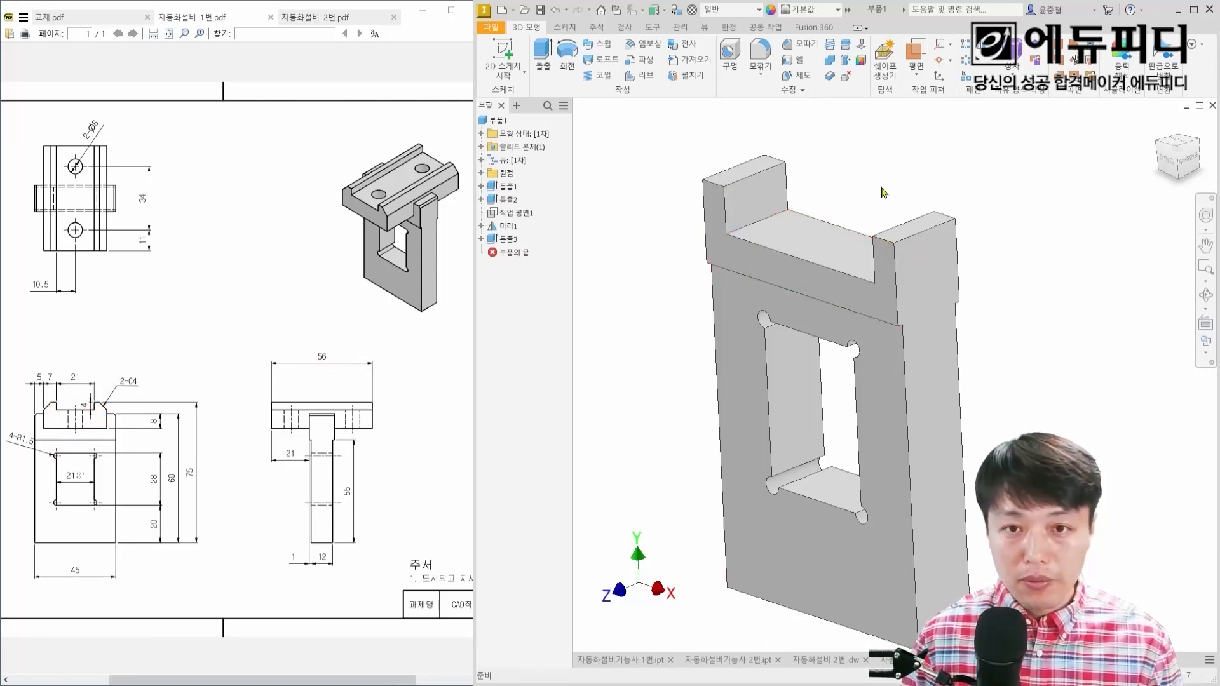
Step: Start a new 2D sketch on the work plane in the middle of the plate's thickness
middle_click_drag(881, 189, 859, 193, "shift")
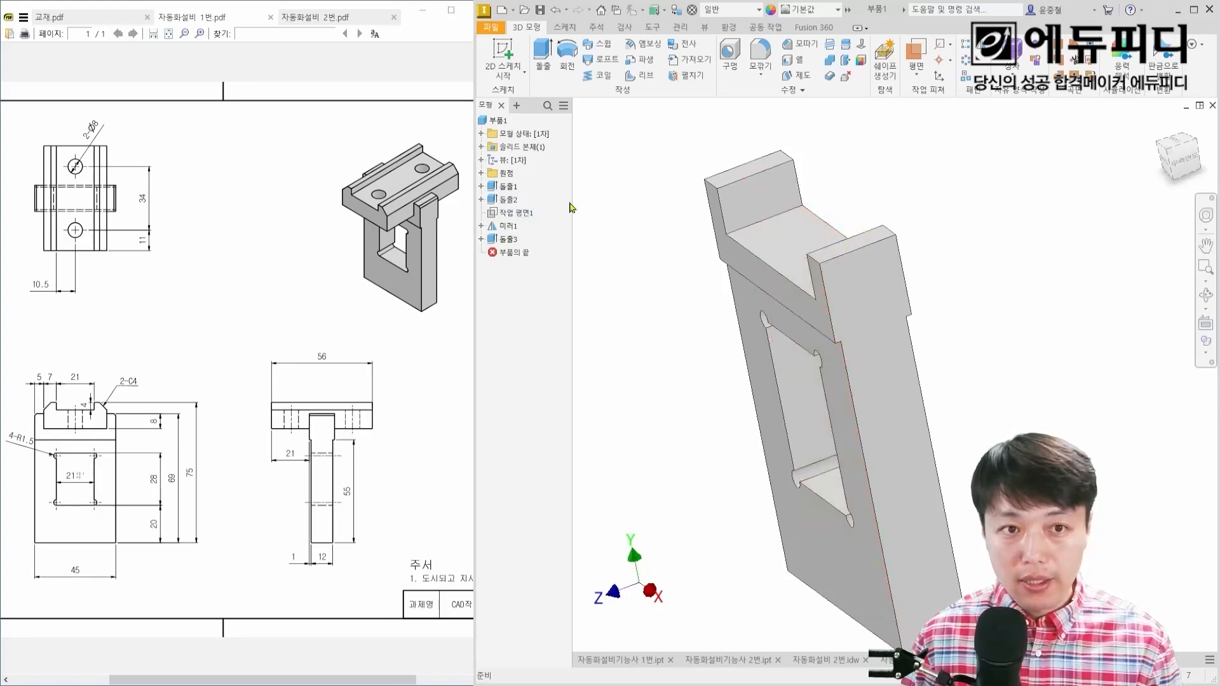
left_click(522, 218)
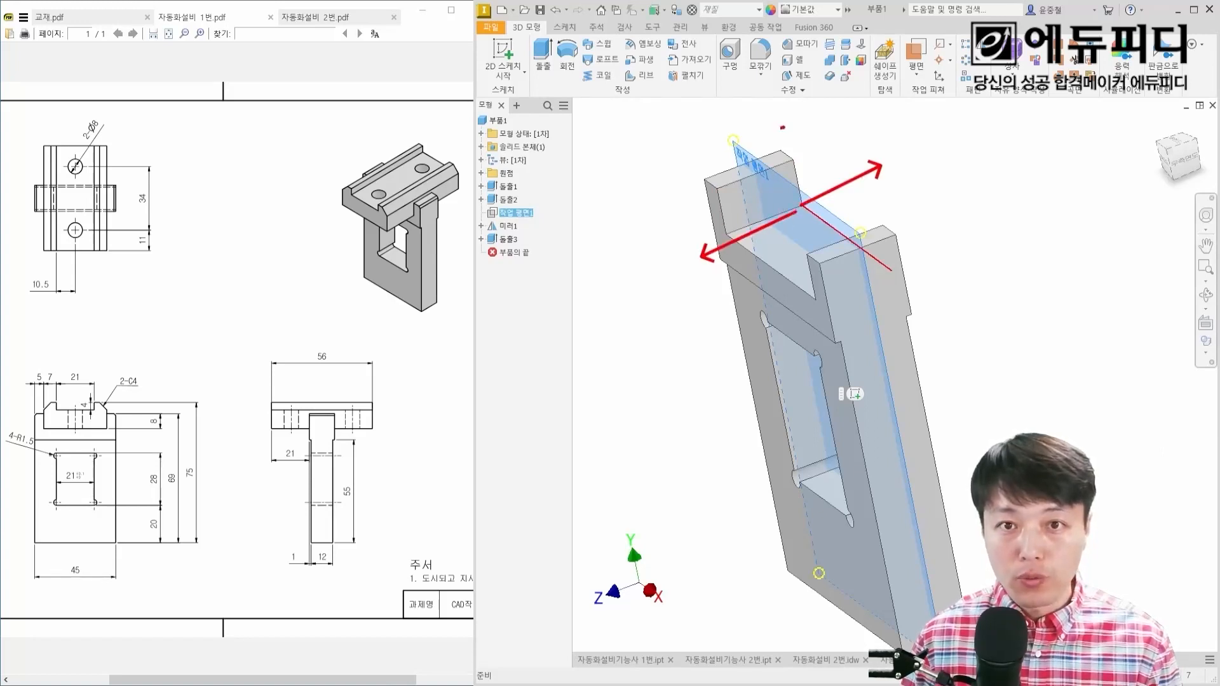
left_click_drag(783, 128, 758, 163)
left_click_drag(806, 122, 795, 158)
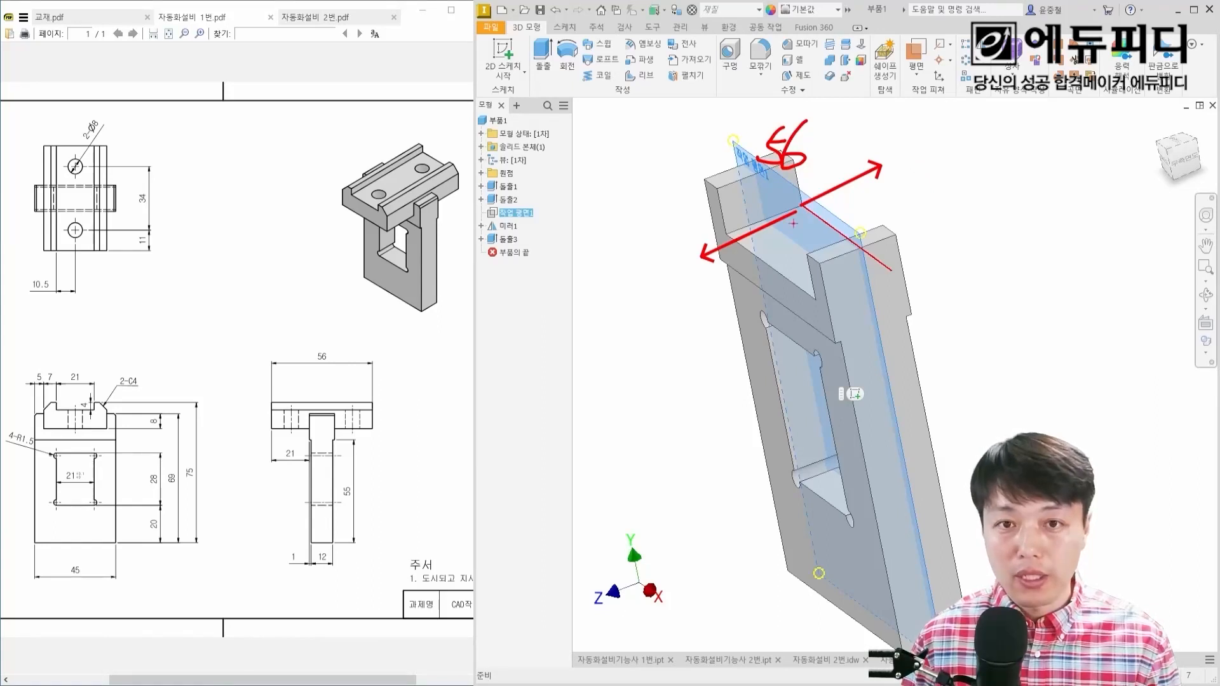
key("Escape")
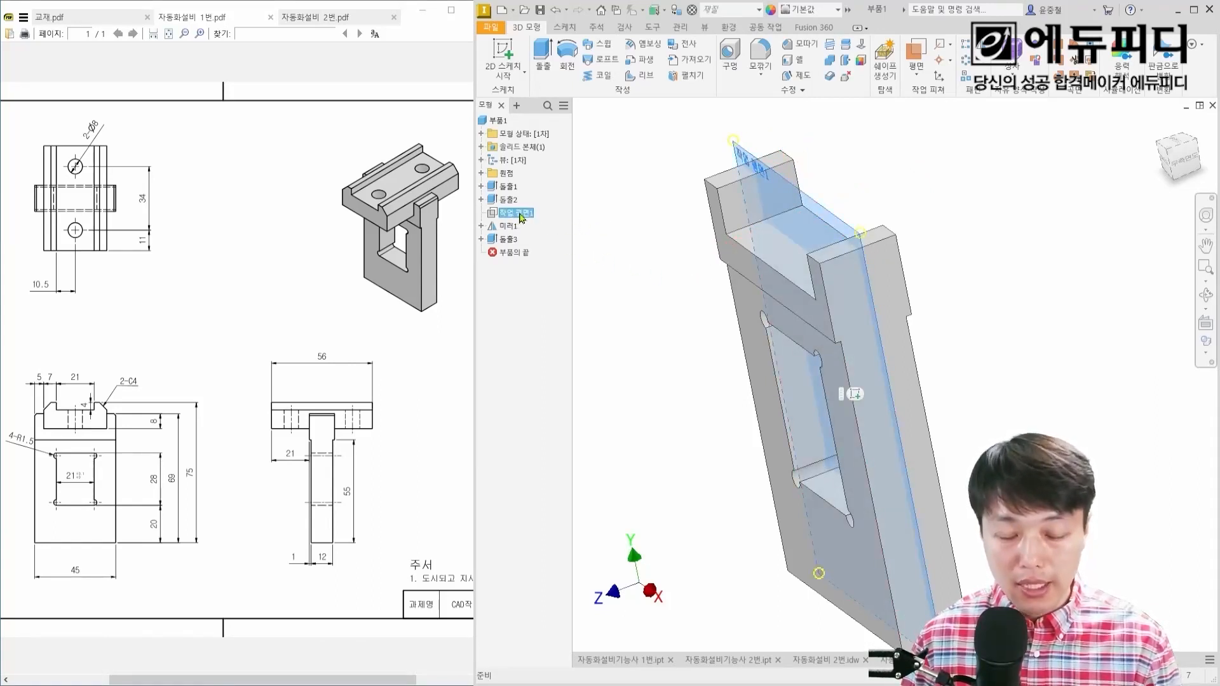
mouse_move(843, 383)
left_mouse_down()
mouse_move(868, 407)
mouse_move(930, 419)
left_mouse_up()
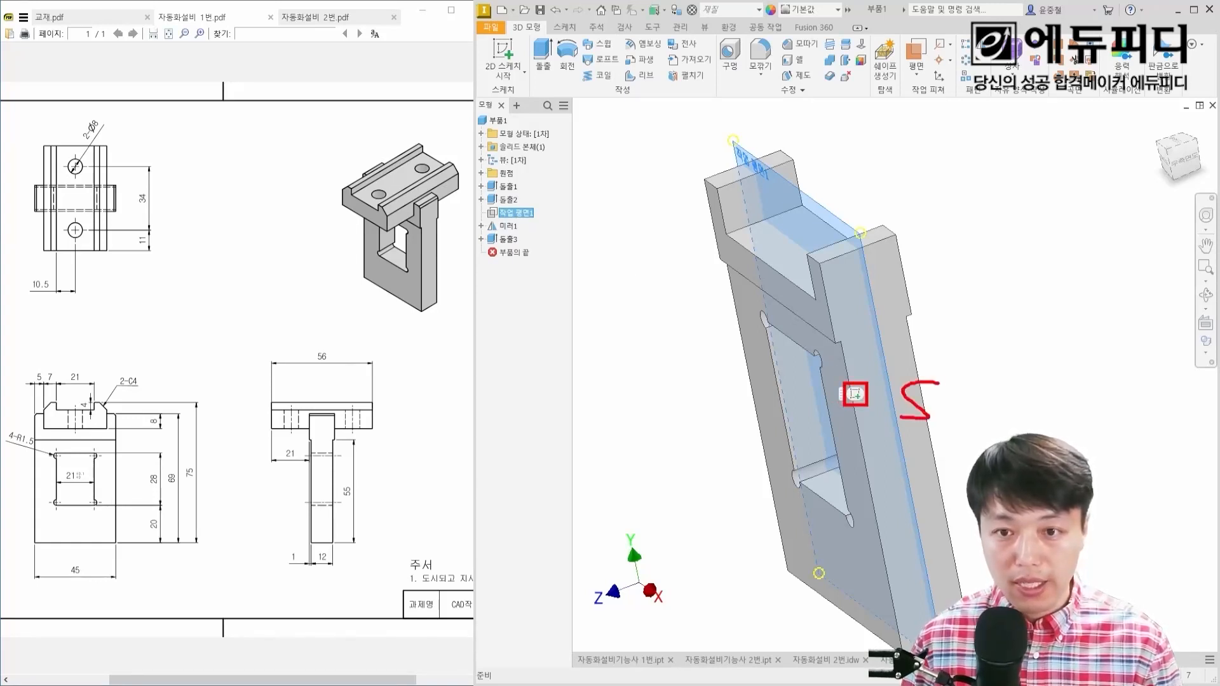
key("Escape")
key("s")
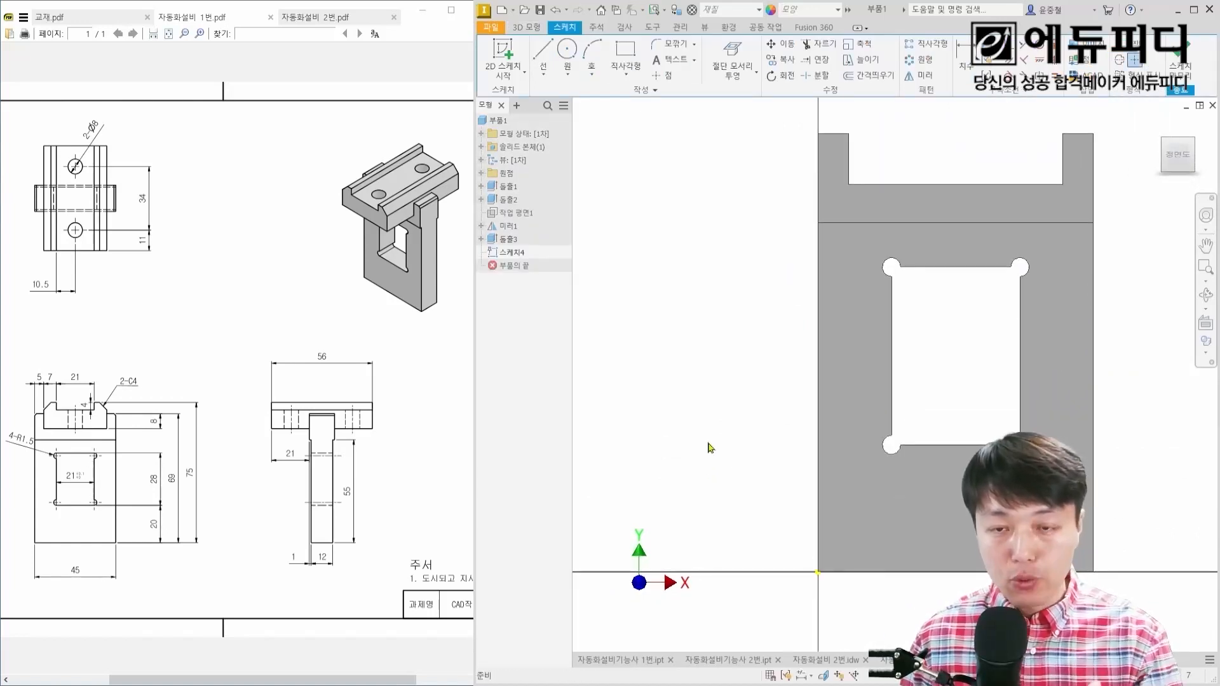
Step: Slice the graphics at the active sketch plane to expose the plate's section
middle_click_drag(696, 417, 656, 456)
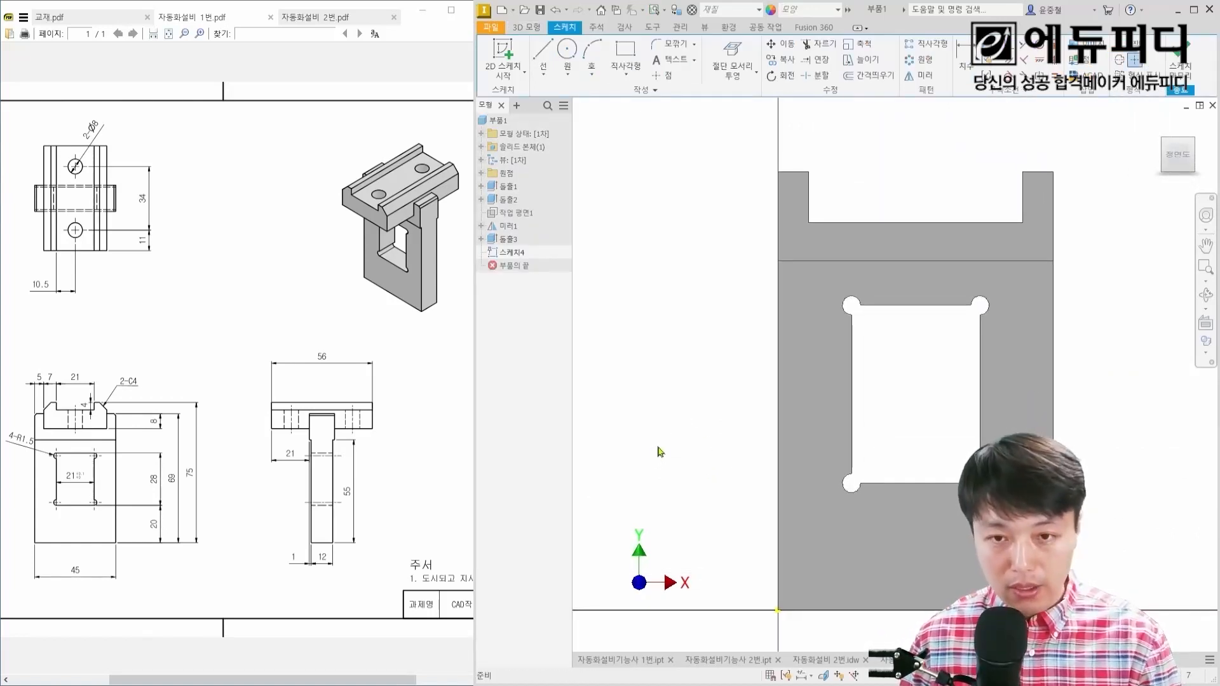
mouse_move(633, 392)
left_mouse_down()
mouse_move(667, 386)
mouse_move(637, 437)
left_mouse_up()
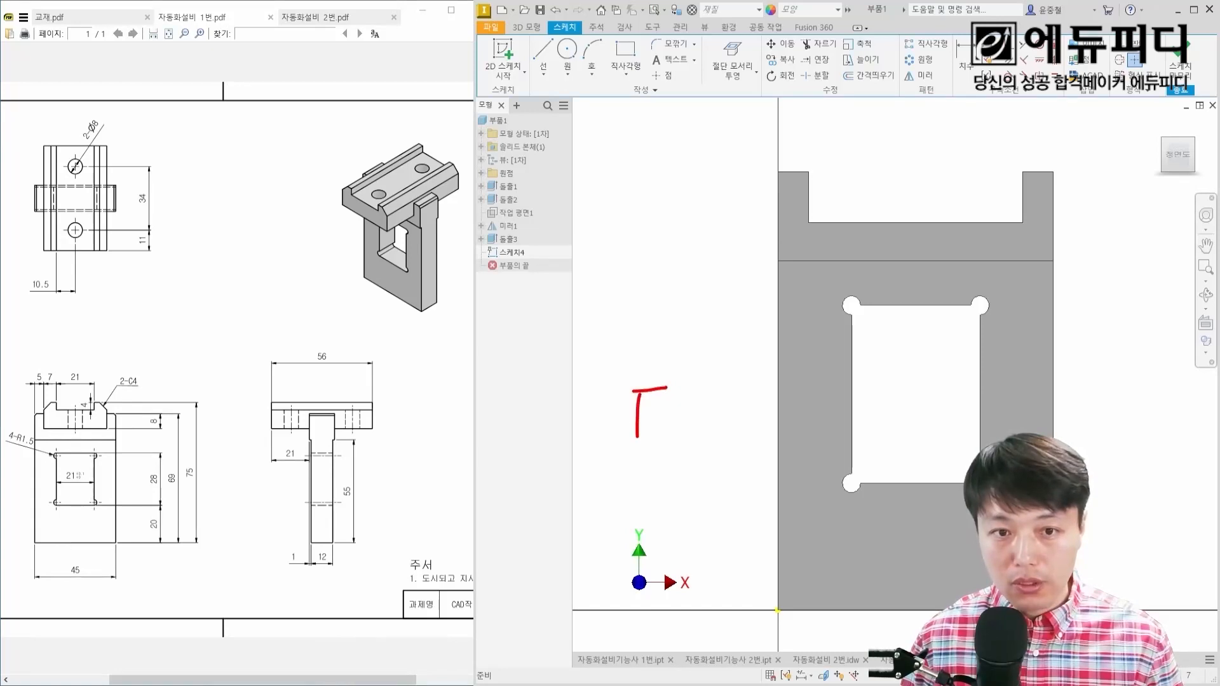
mouse_move(668, 394)
left_mouse_down()
mouse_move(697, 397)
mouse_move(678, 434)
mouse_move(639, 357)
mouse_move(715, 451)
mouse_move(706, 443)
left_mouse_up()
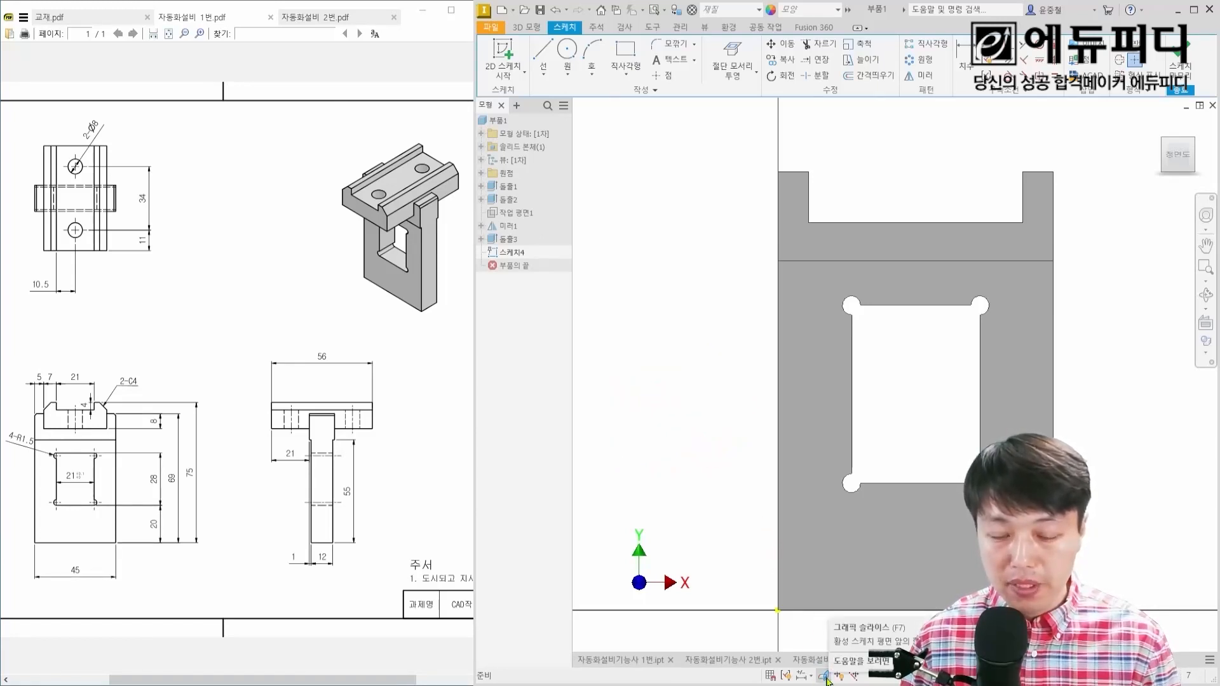
left_click_drag(811, 668, 833, 684)
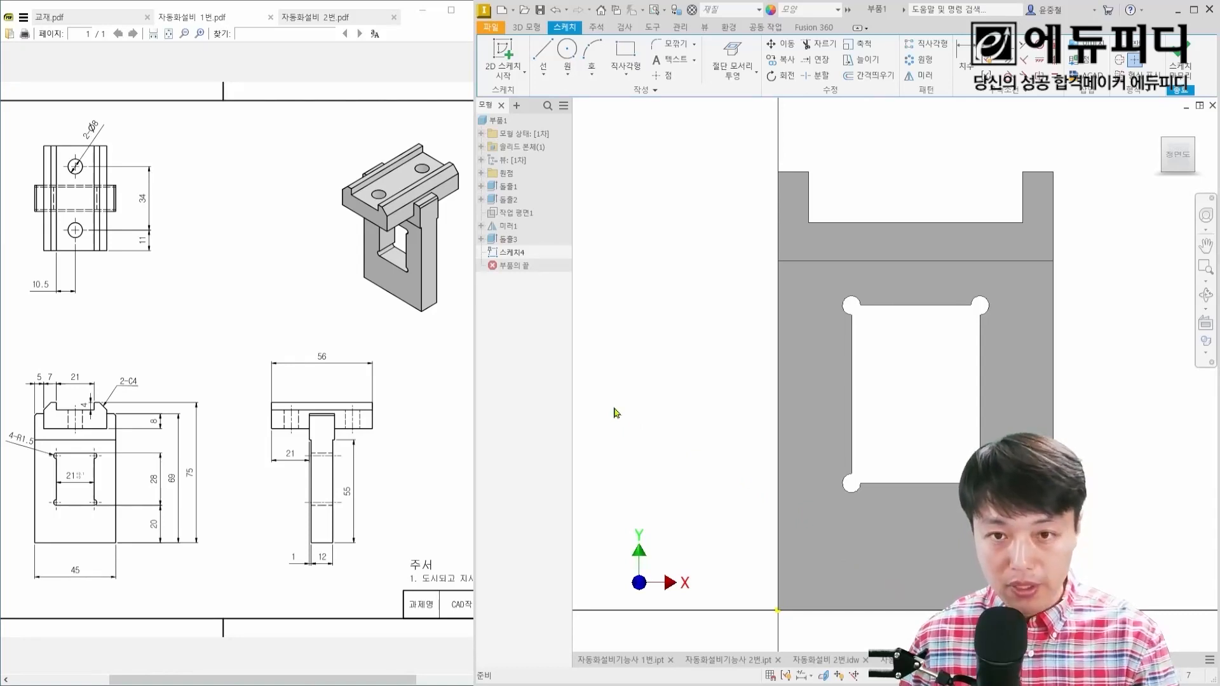
key("F7")
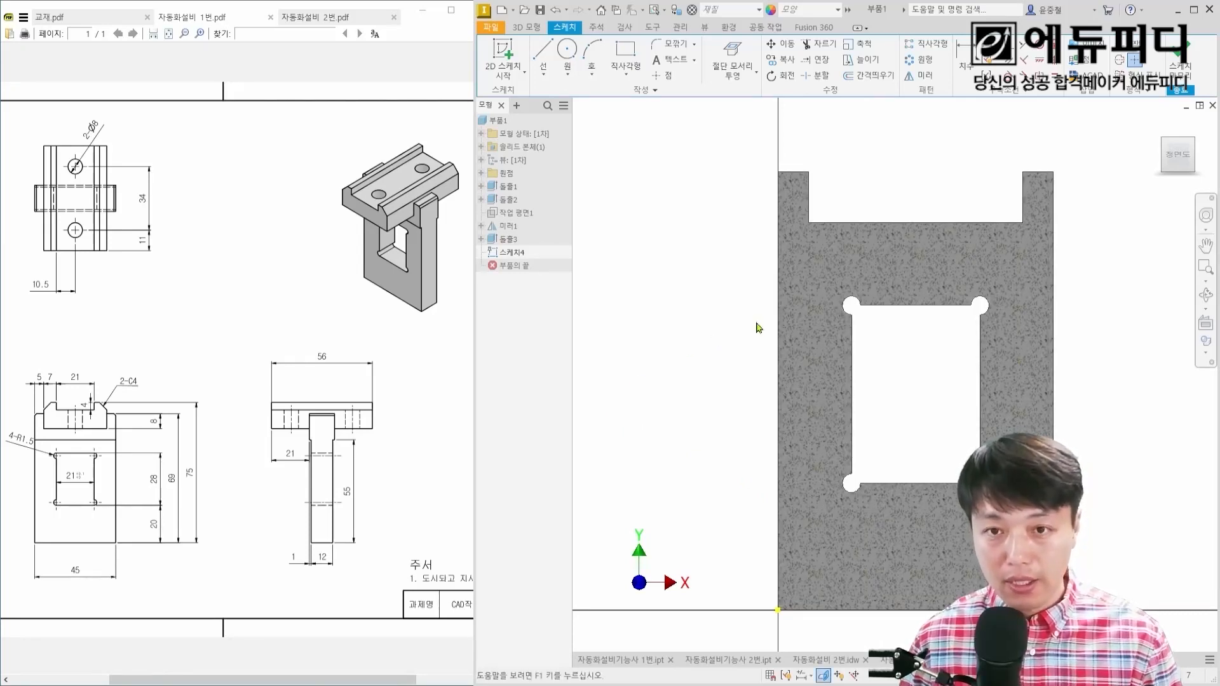
middle_click_drag(757, 327, 693, 348, "shift")
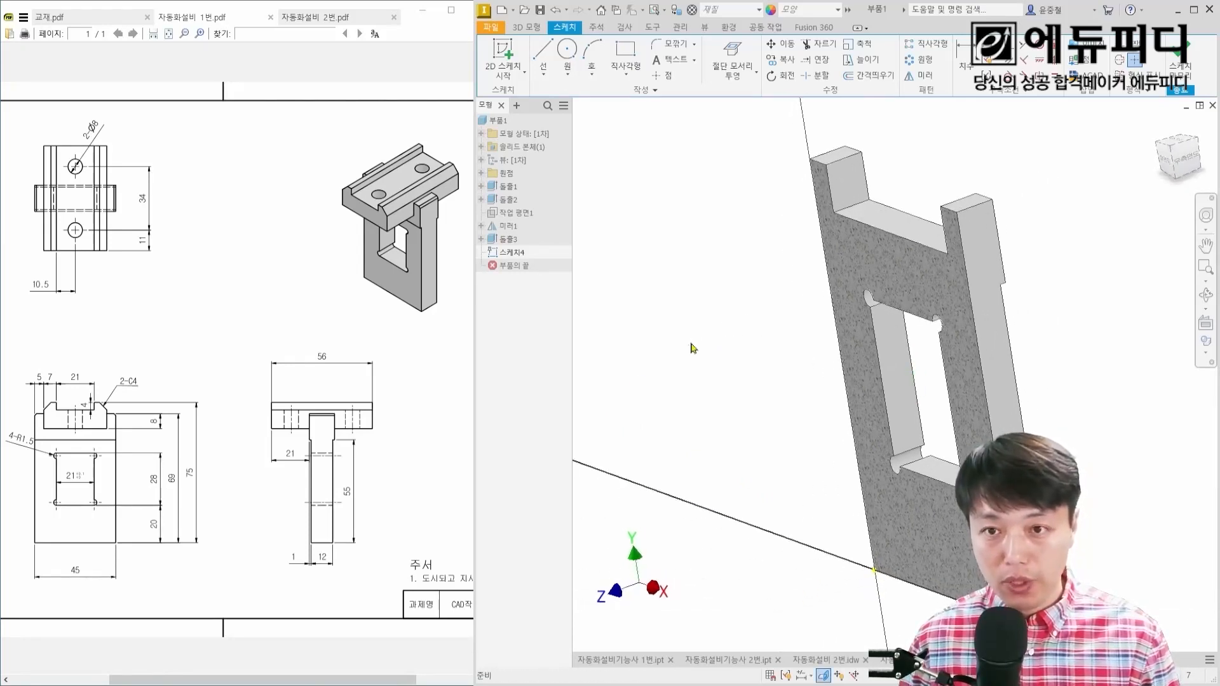
key("F7")
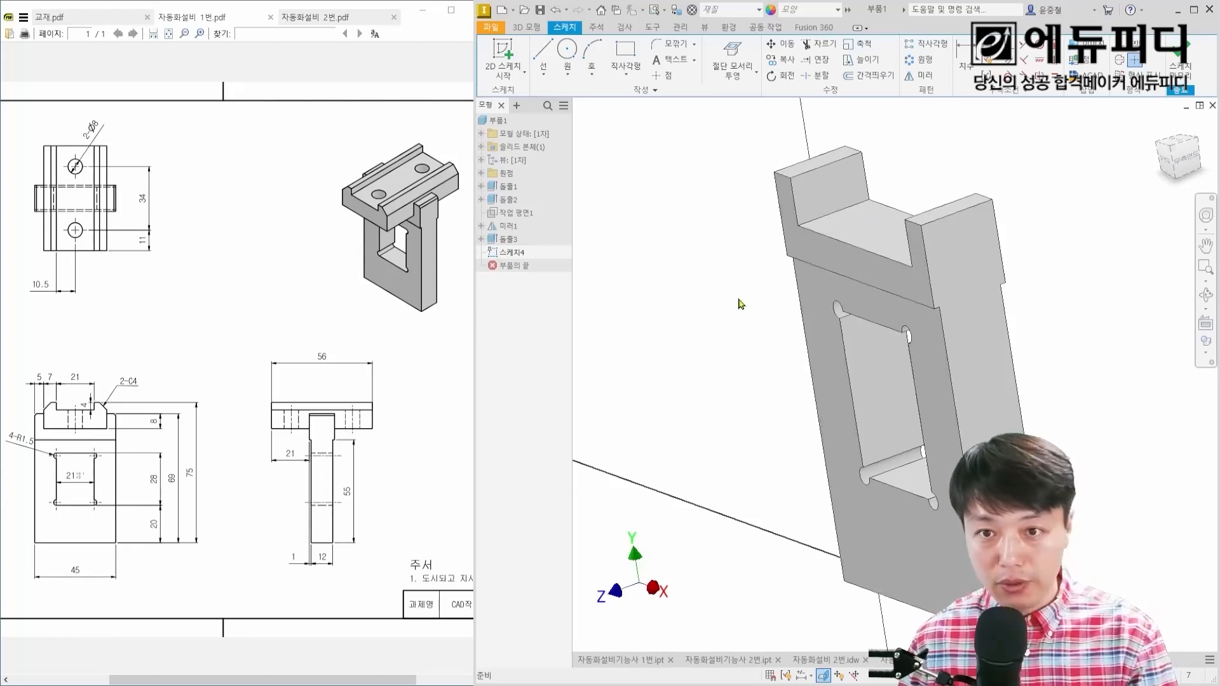
key("F7")
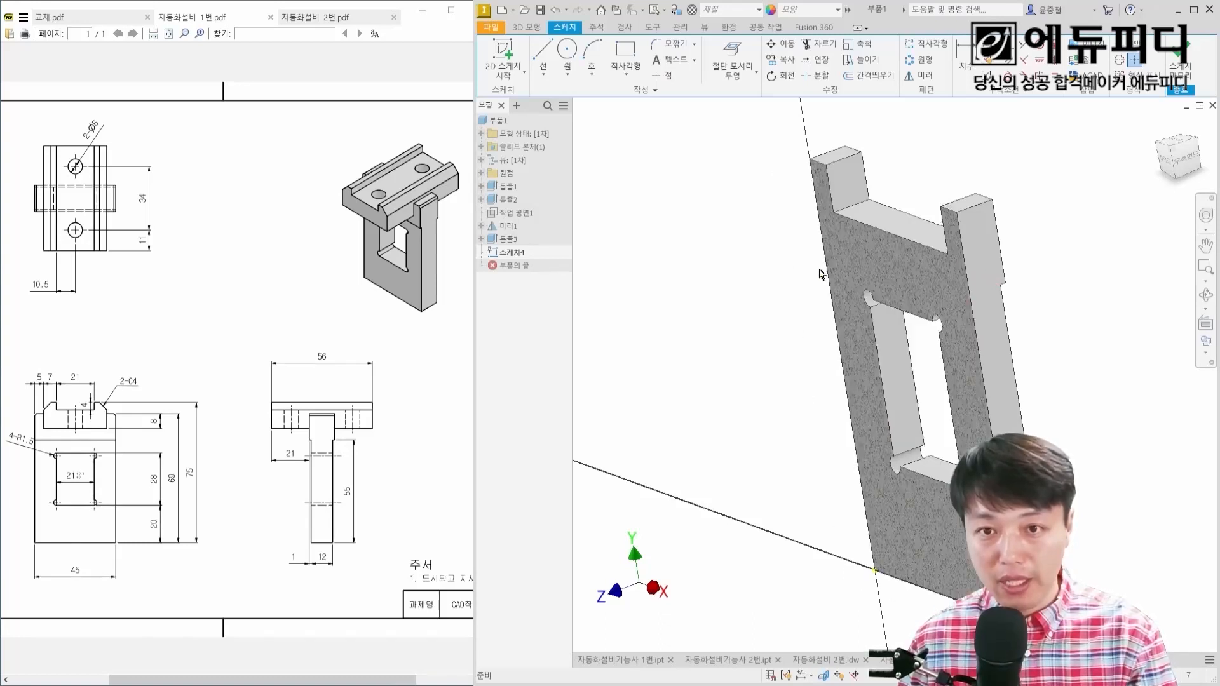
Step: View the sketch plane straight on and project the plate's cut edges into the sketch
left_click(1163, 167)
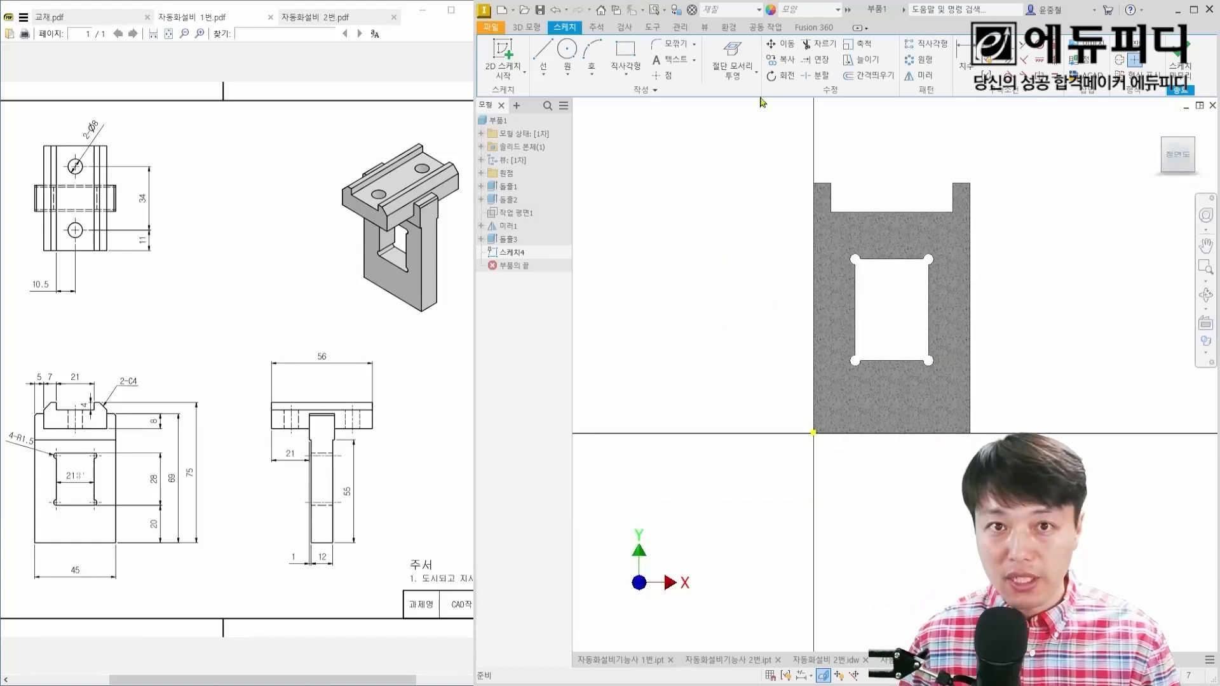
left_click(733, 54)
middle_click_drag(844, 123, 831, 259)
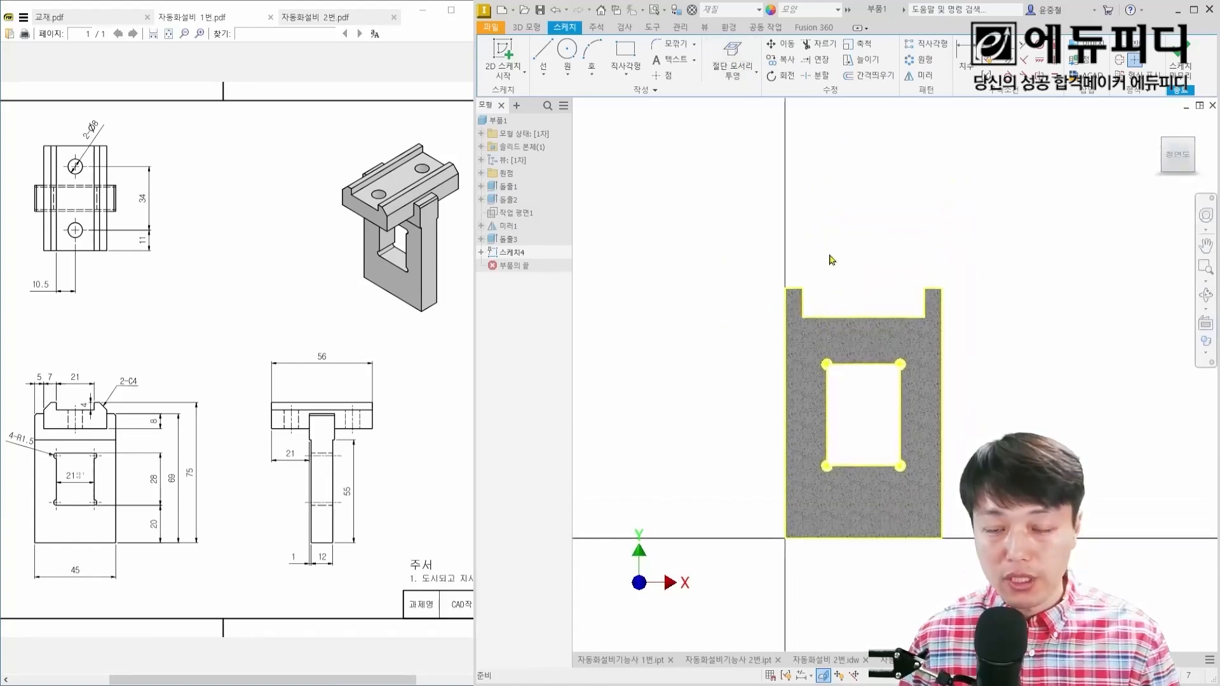
scroll(855, 305, "up", 6)
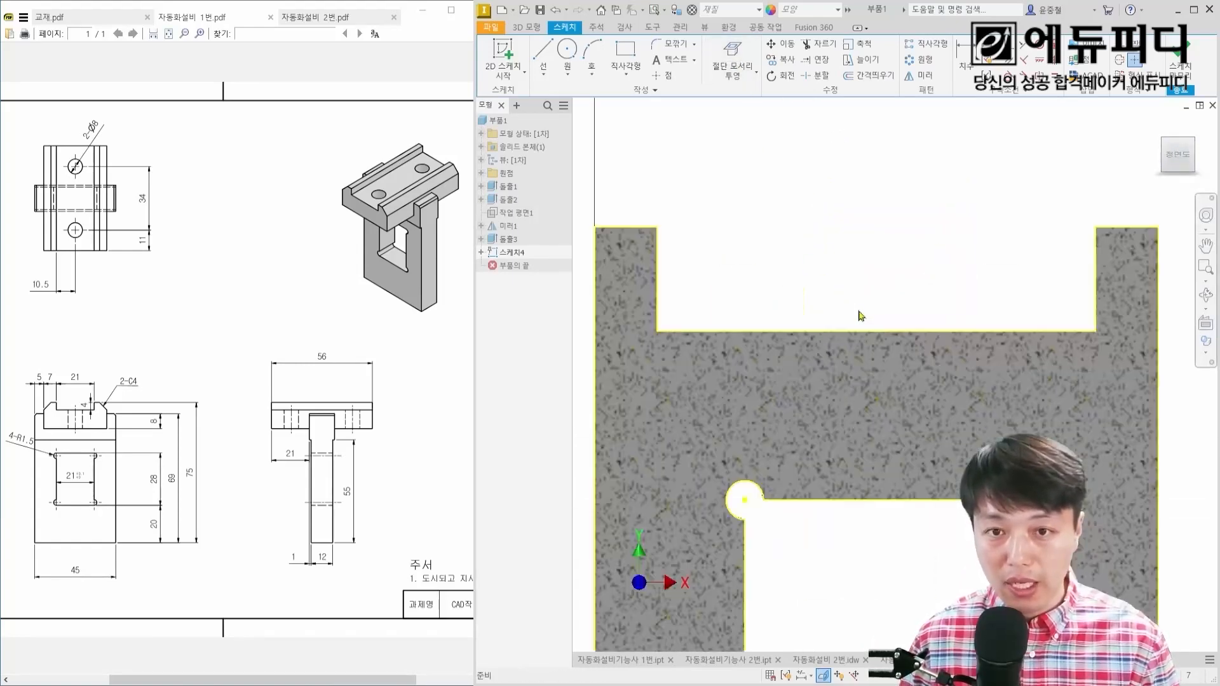
Step: Draw a two-point rectangle from the notch's lower-left corner, spanning the 35 mm notch width and about 11.5 mm high
right_click(765, 221)
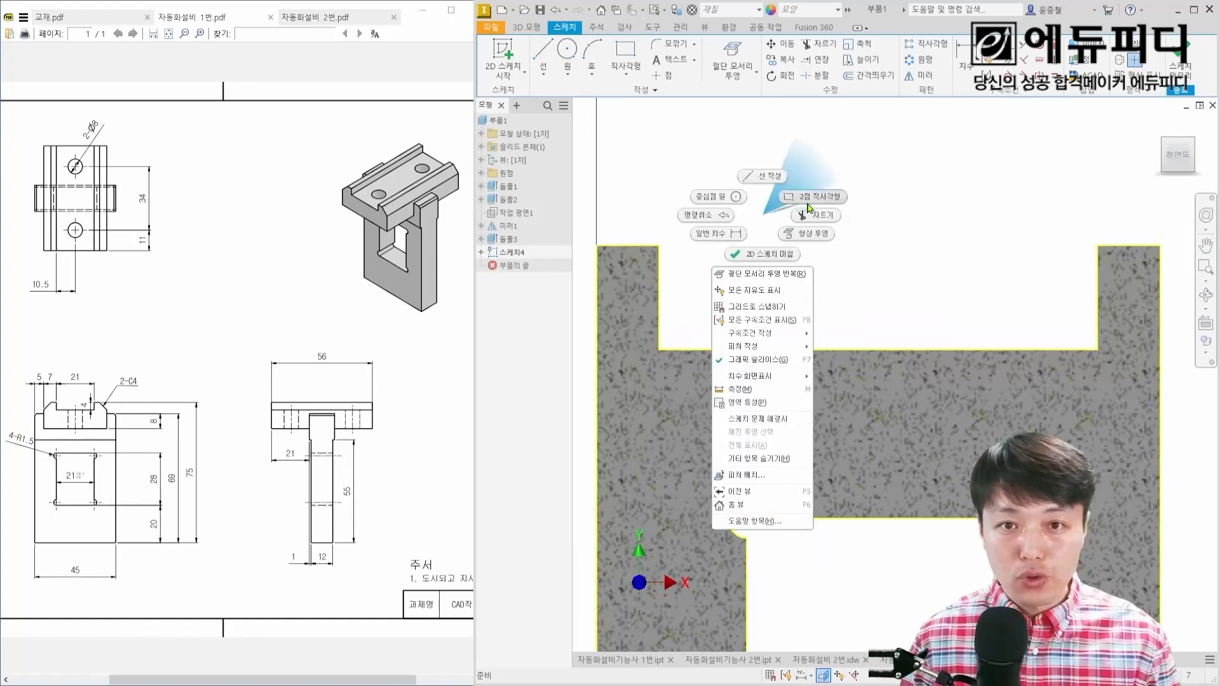
left_click(819, 198)
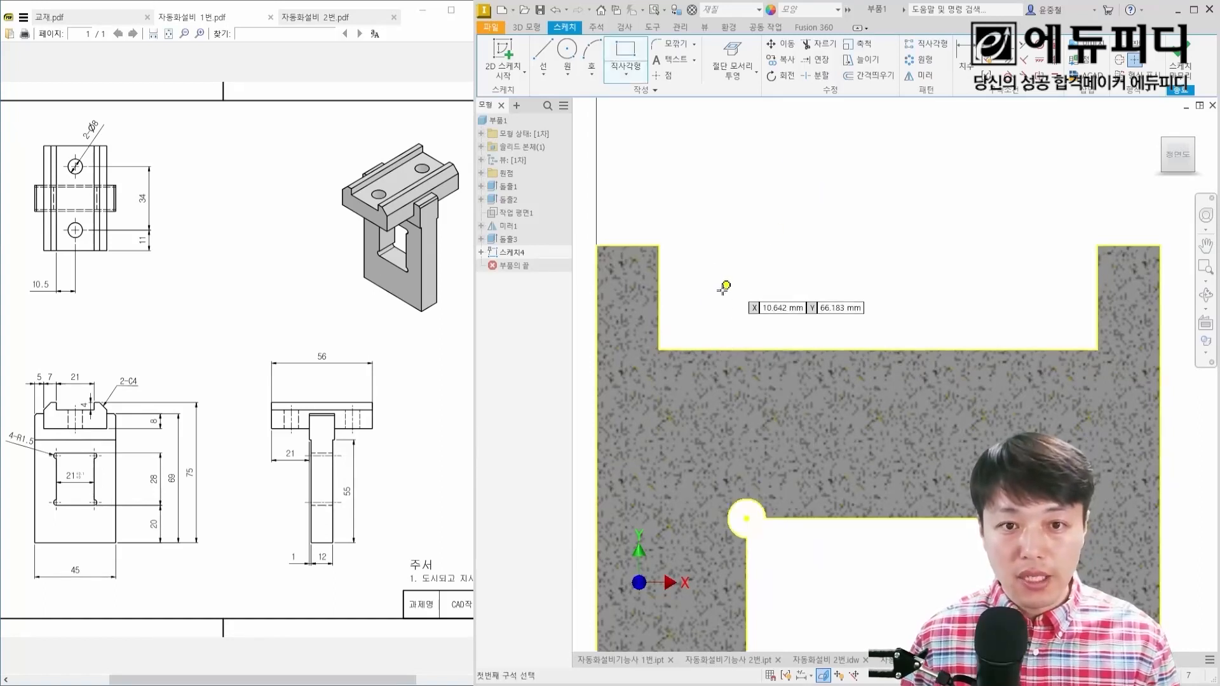
left_click(659, 349)
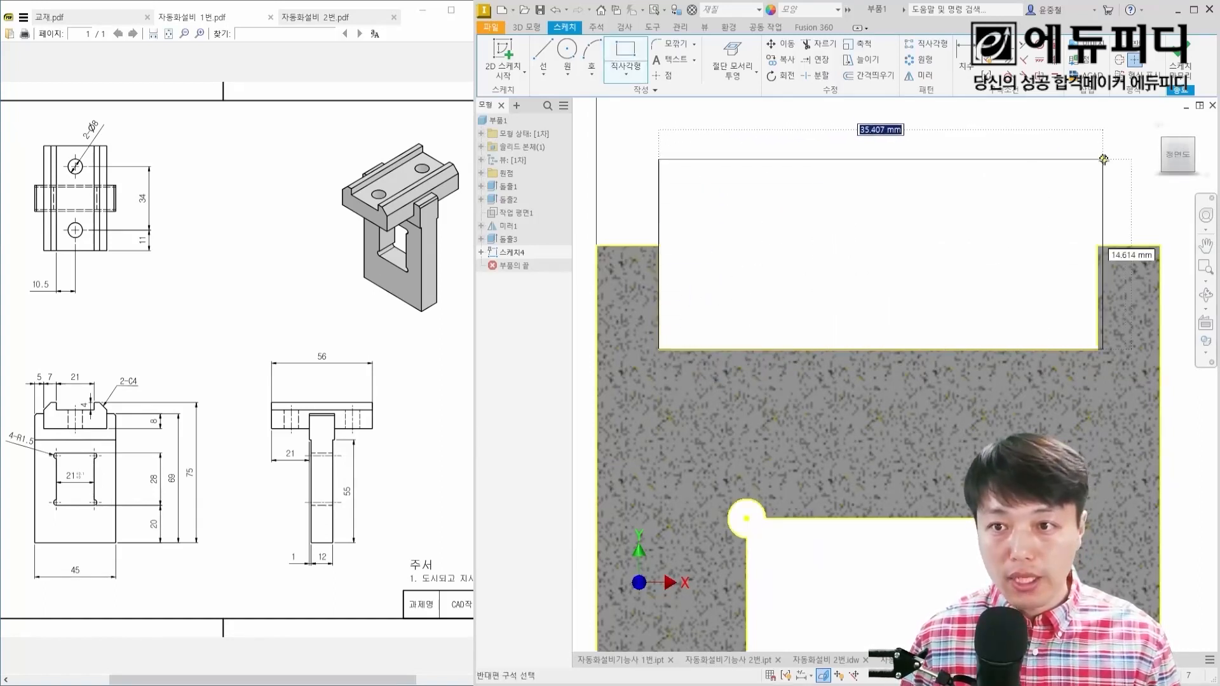
left_click(1098, 198)
key("Escape")
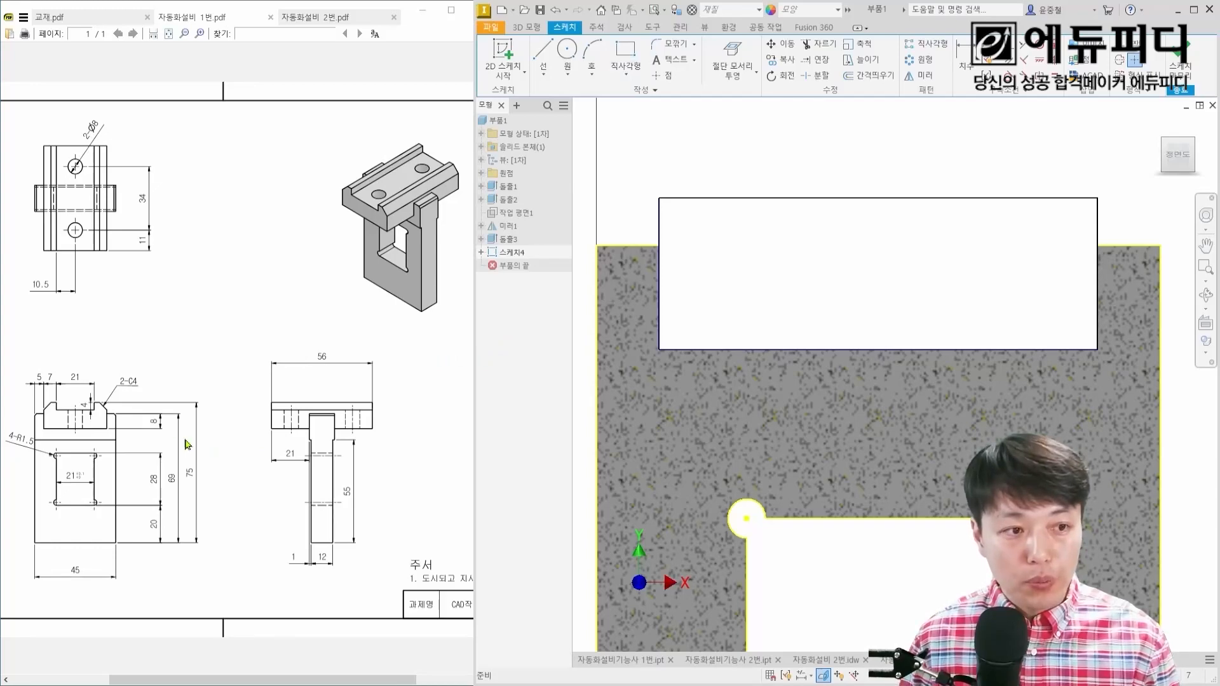
Step: Work out the rail block's height above the plate from the drawing's overall heights, and check the top groove's width
scroll(27, 419, "up", 7)
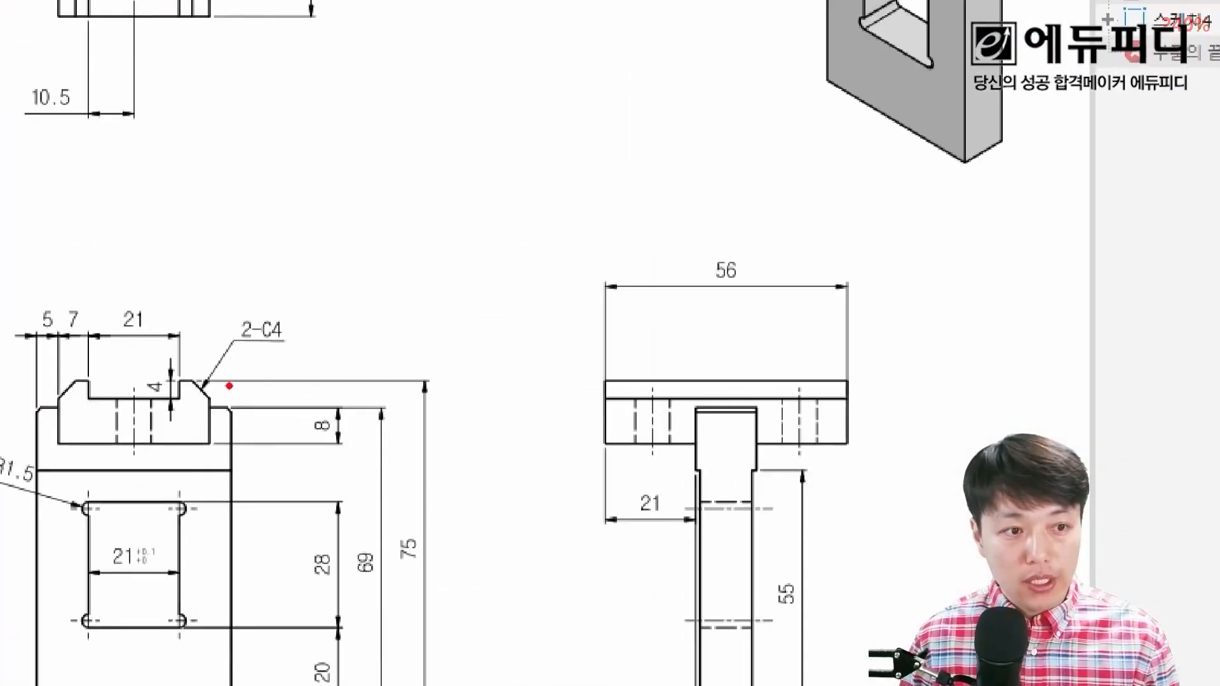
left_click_drag(229, 384, 230, 407)
mouse_move(427, 545)
left_mouse_down()
mouse_move(403, 562)
mouse_move(431, 557)
mouse_move(353, 566)
mouse_move(393, 569)
left_mouse_up()
left_click_drag(265, 368, 262, 398)
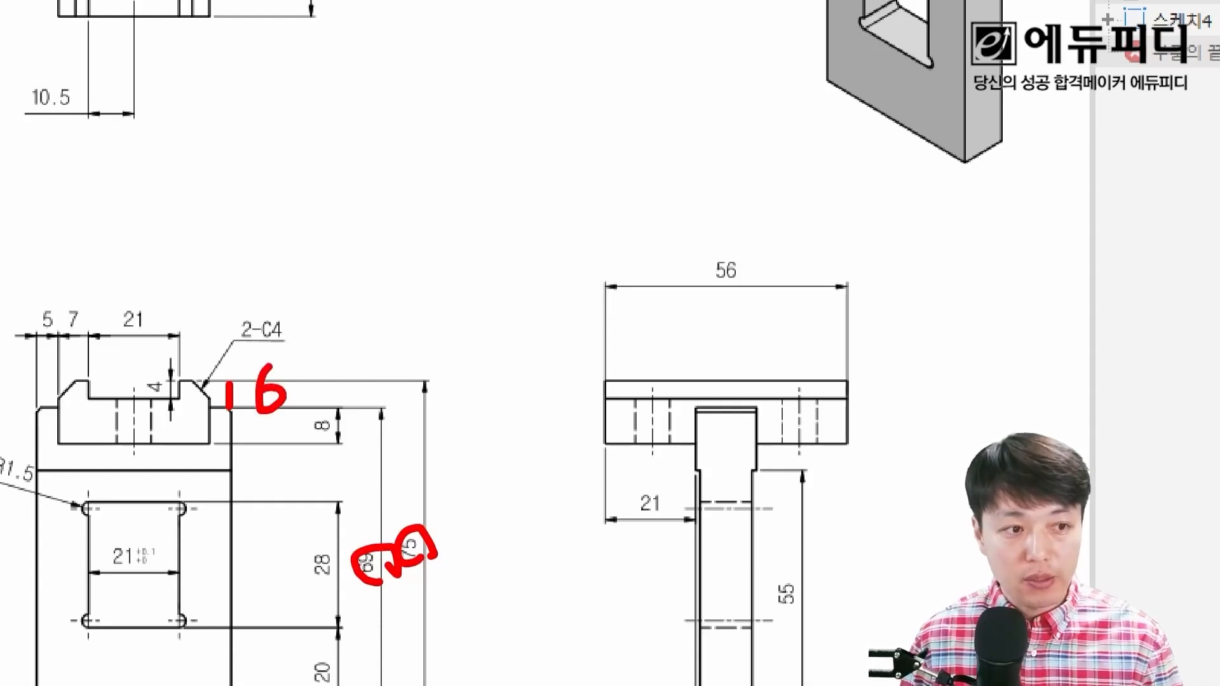
mouse_move(144, 338)
left_mouse_down()
mouse_move(112, 311)
mouse_move(167, 332)
left_mouse_up()
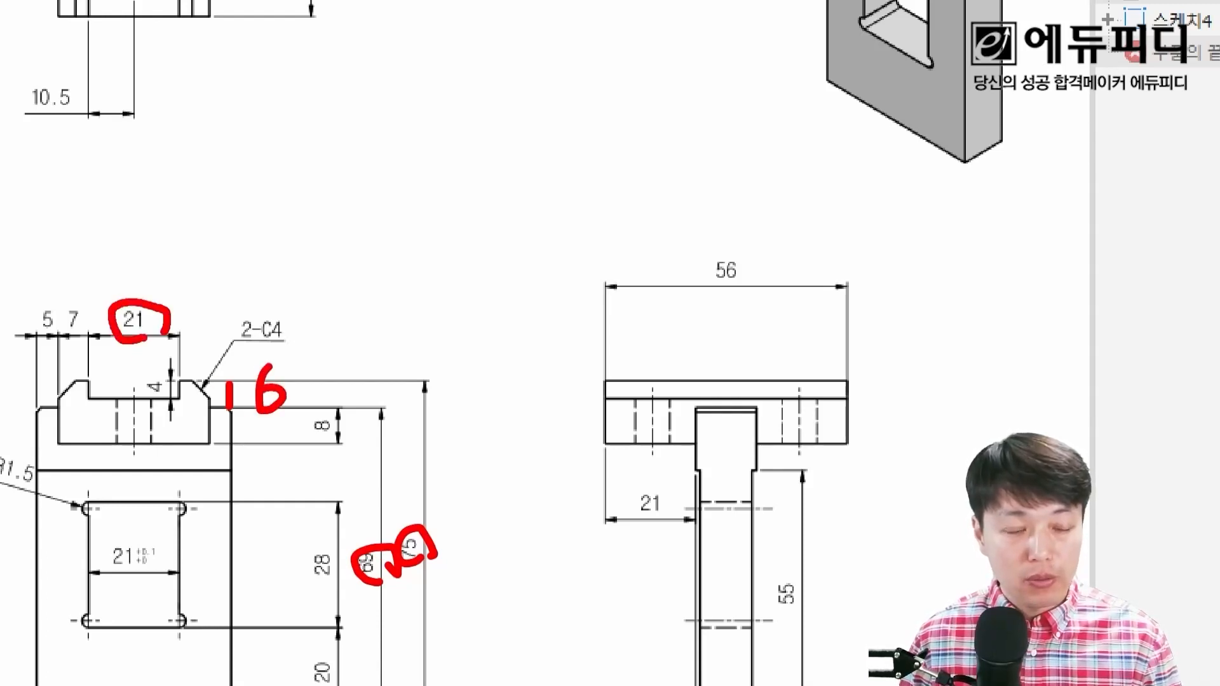
key("Escape")
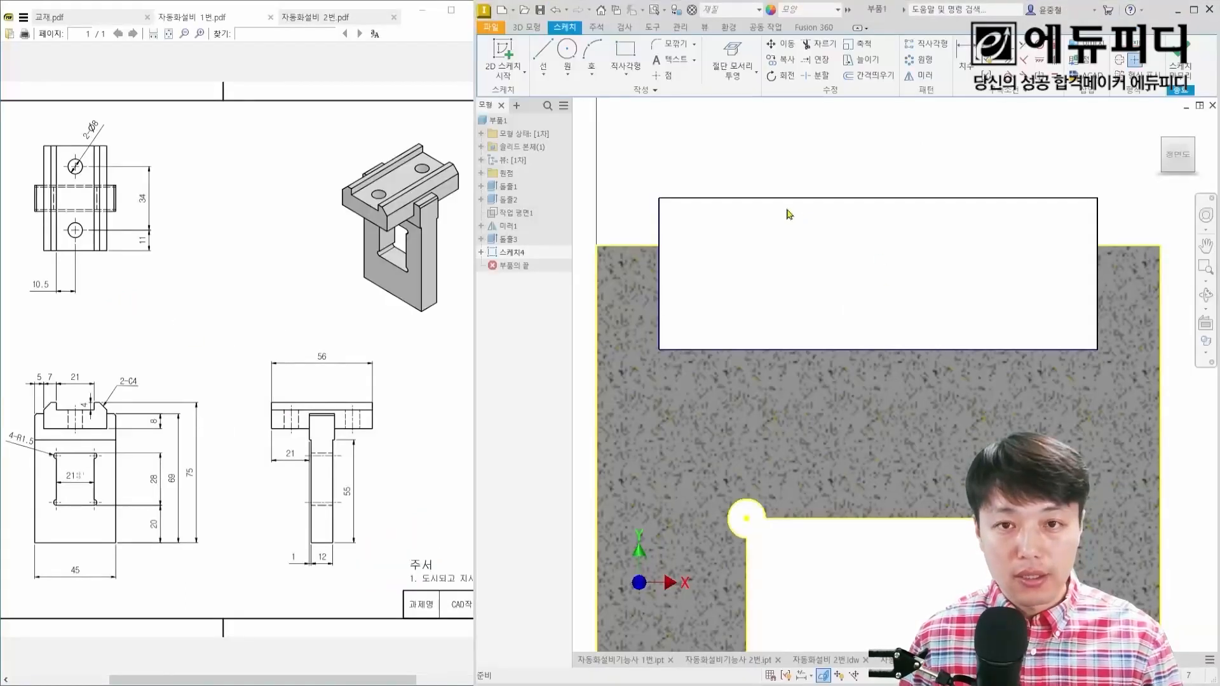
Step: Dimension the rectangle's top line at 6 mm above the plate's top edge
key("d")
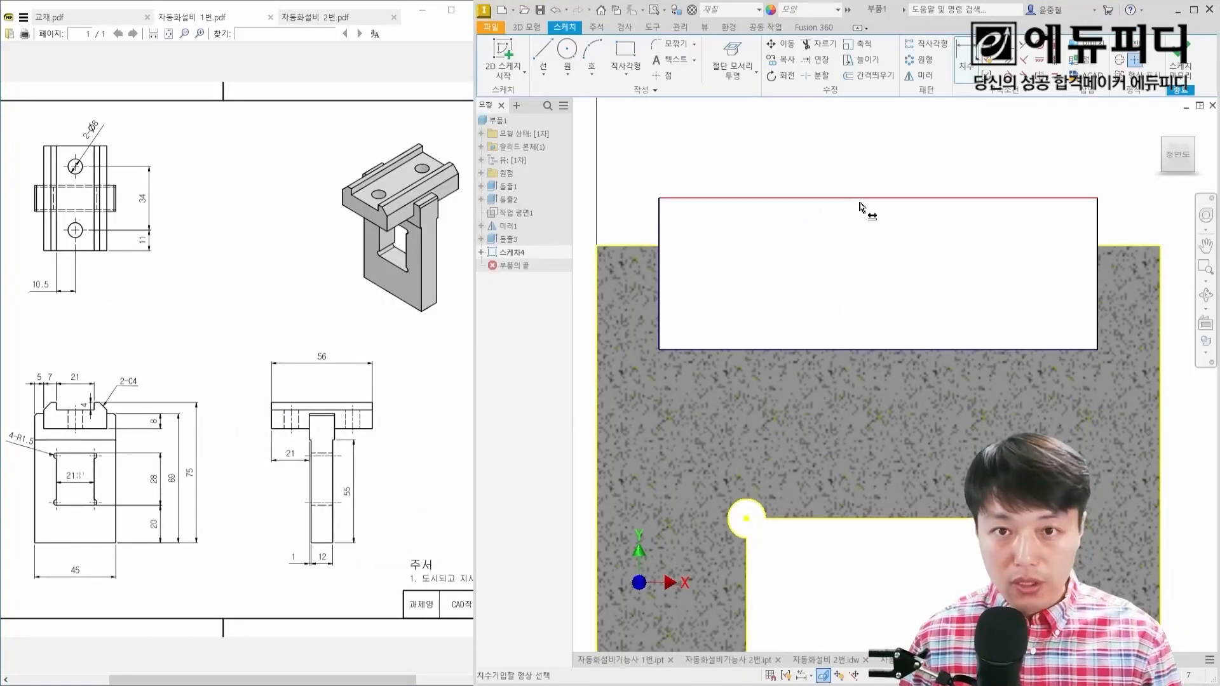
left_click(861, 202)
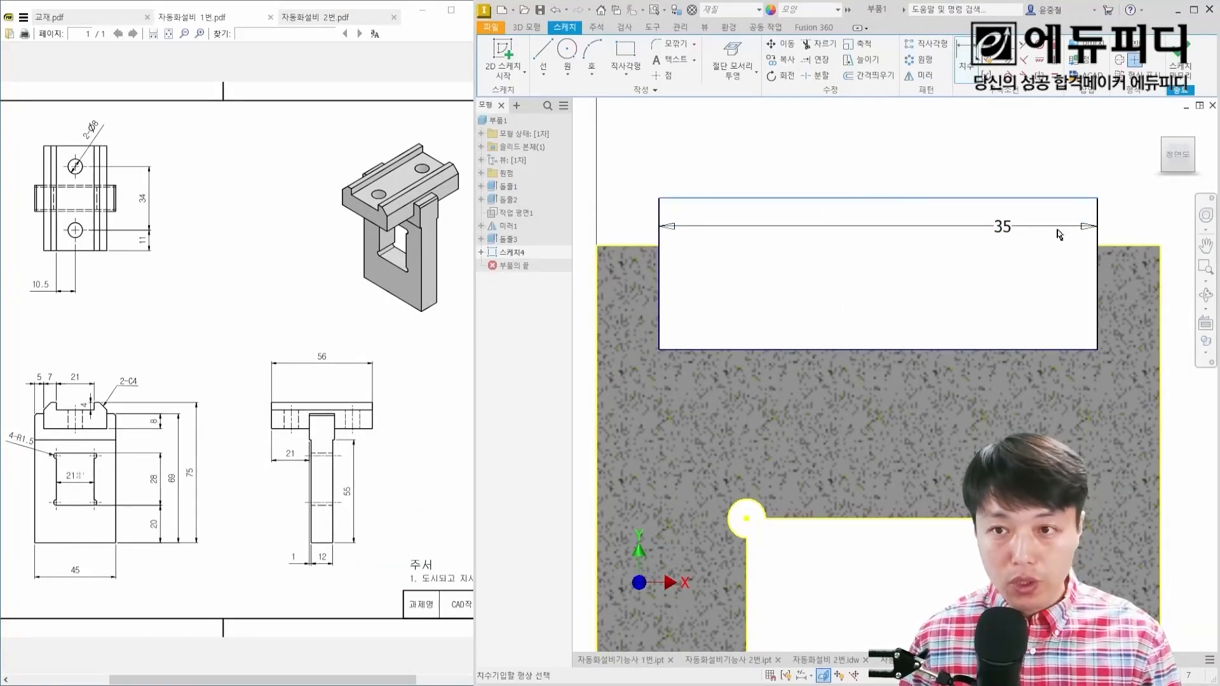
left_click(1122, 246)
left_click(1134, 222)
type("6")
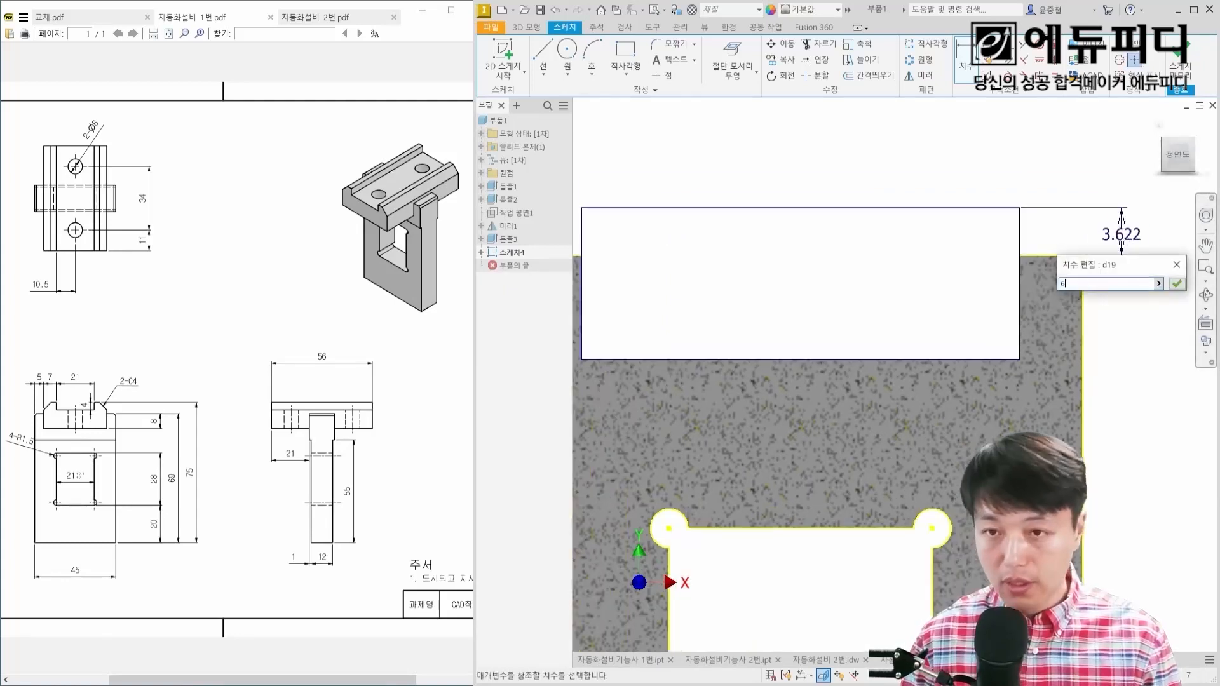
key("Return")
Step: Draw a groove rectangle about 24.2 mm wide and 4.7 mm deep, hanging down from the block rectangle's top line
middle_click_drag(1031, 230, 1003, 295)
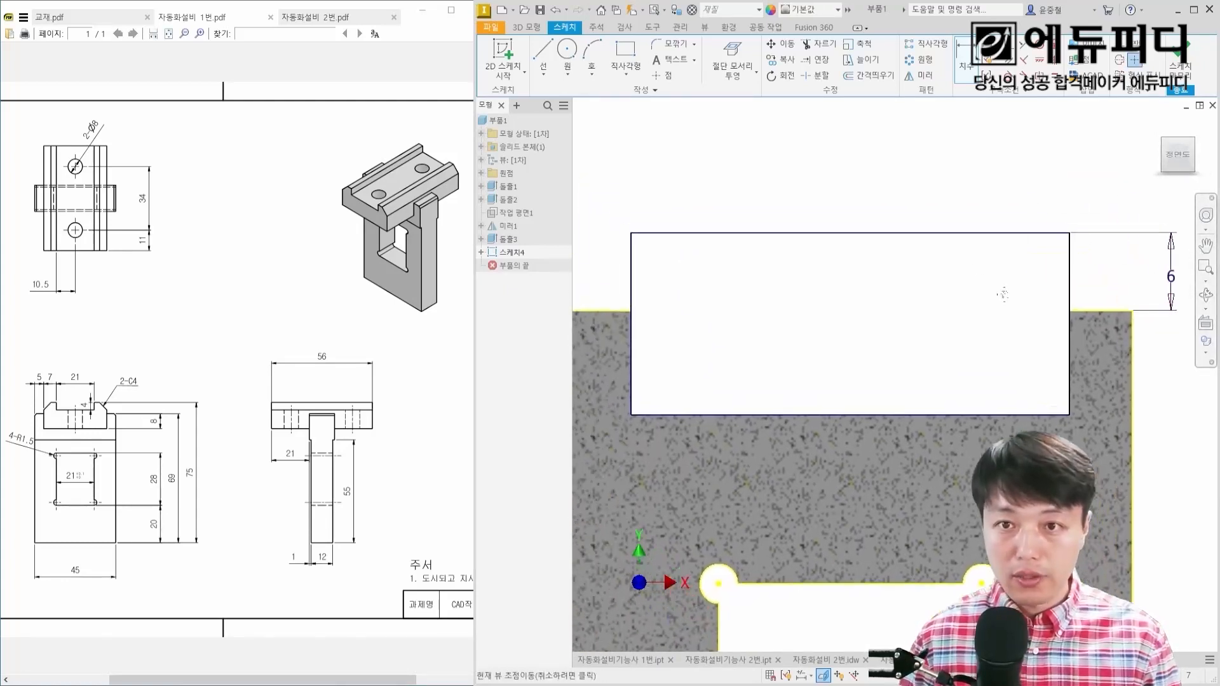
right_click(758, 184)
left_click(798, 170)
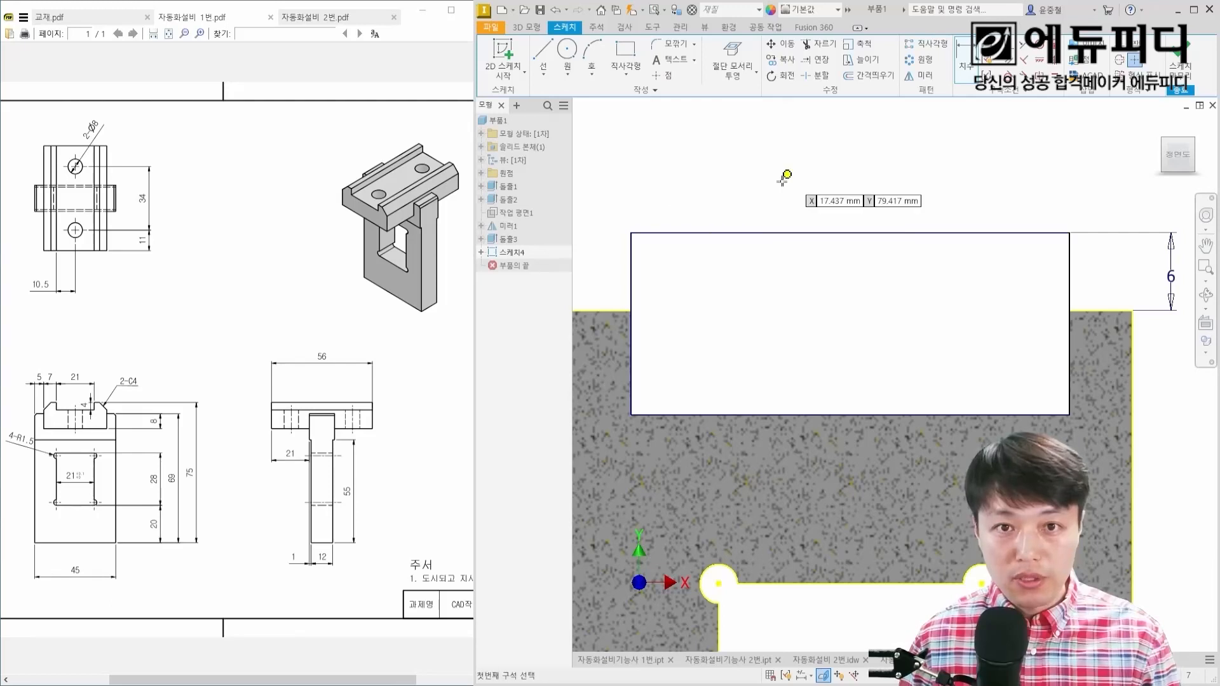
left_click(699, 233)
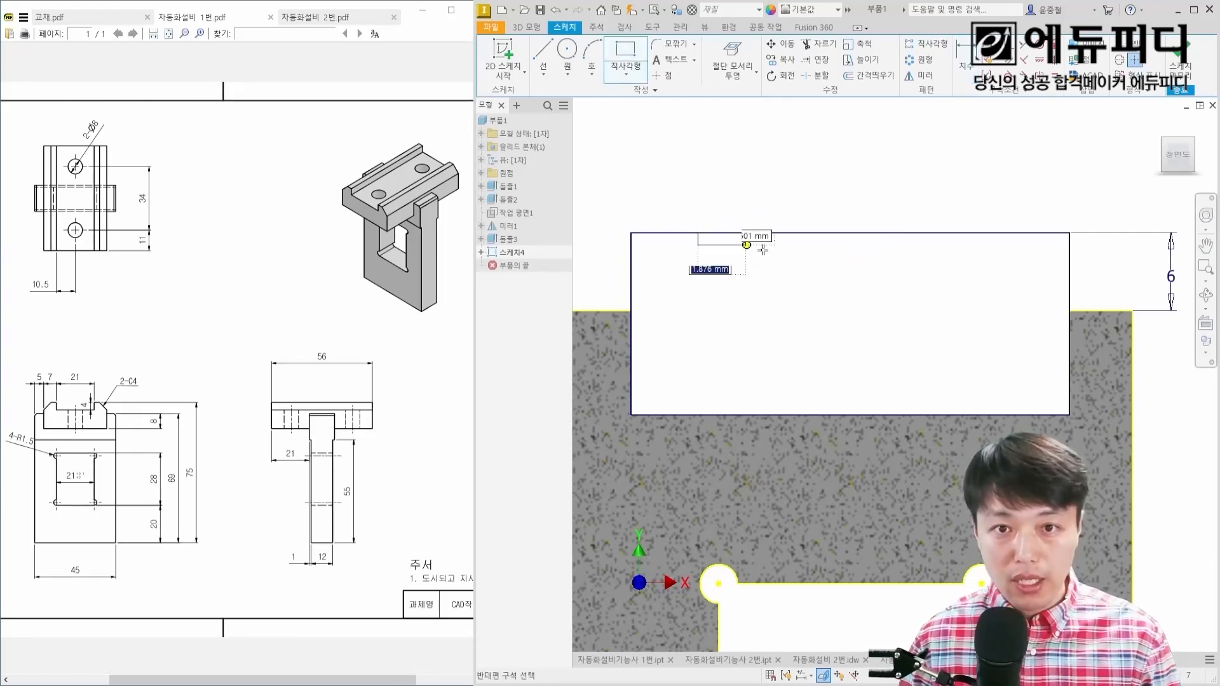
left_click(1003, 293)
key("Escape")
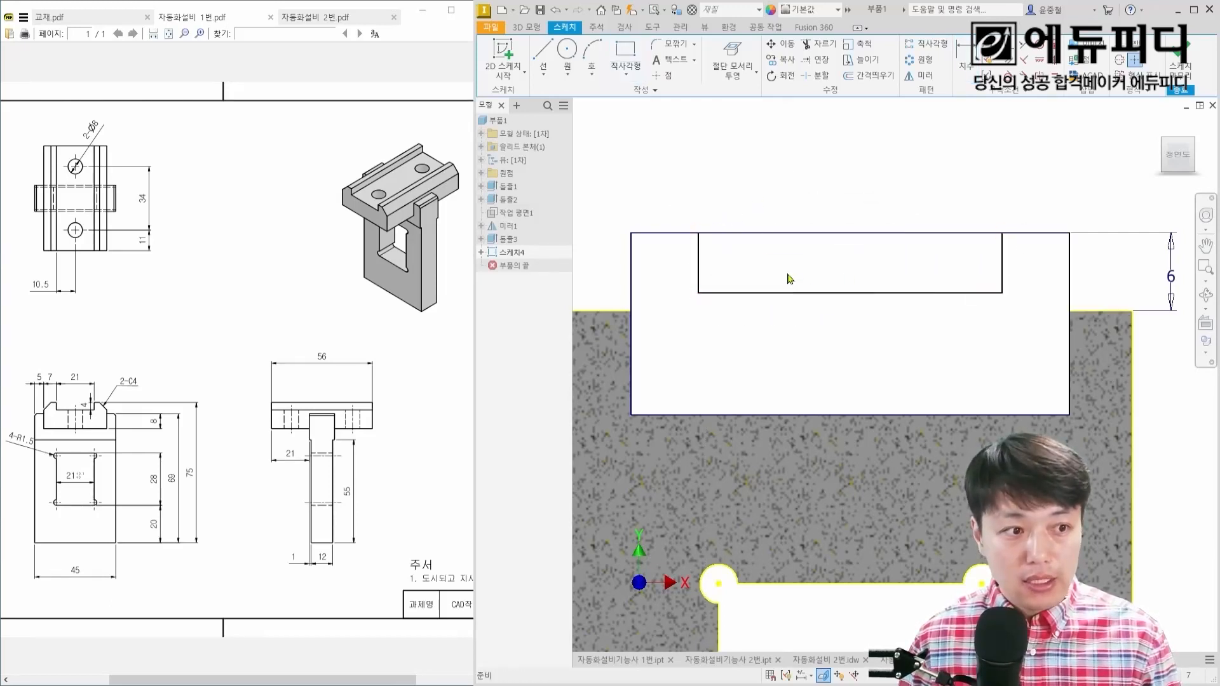
Step: Dimension the groove rectangle 21 mm wide and 4 mm deep
key("d")
left_click(829, 293)
left_click(863, 340)
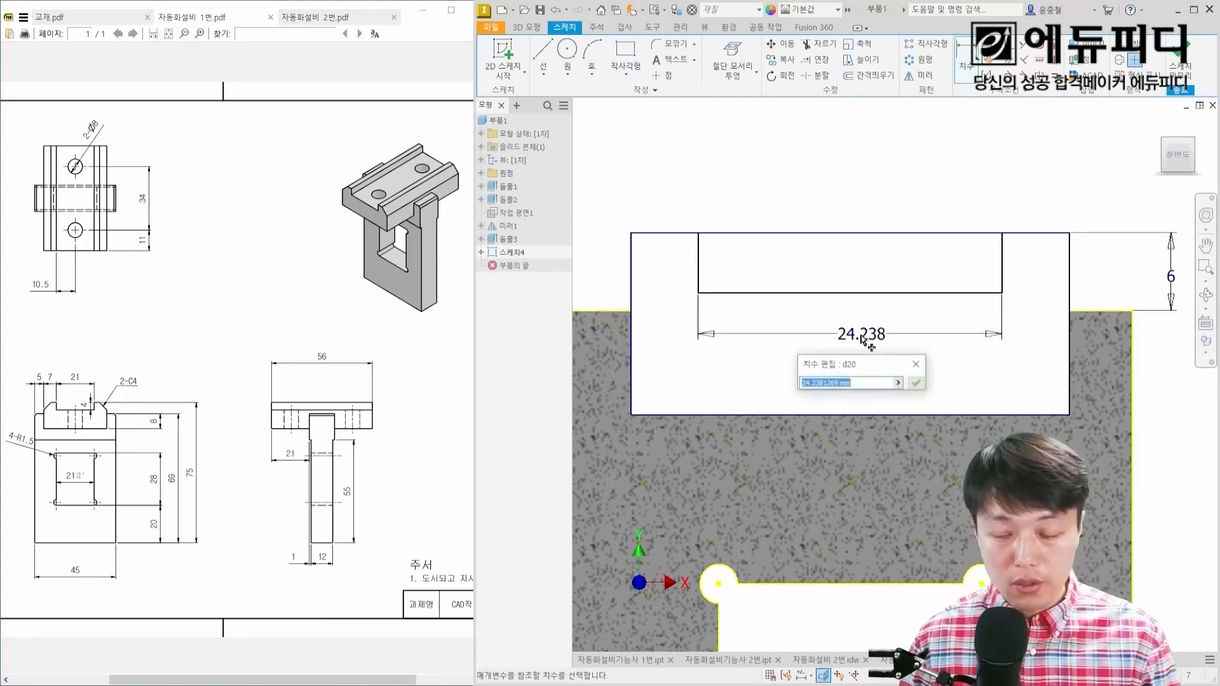
type("21")
key("Return")
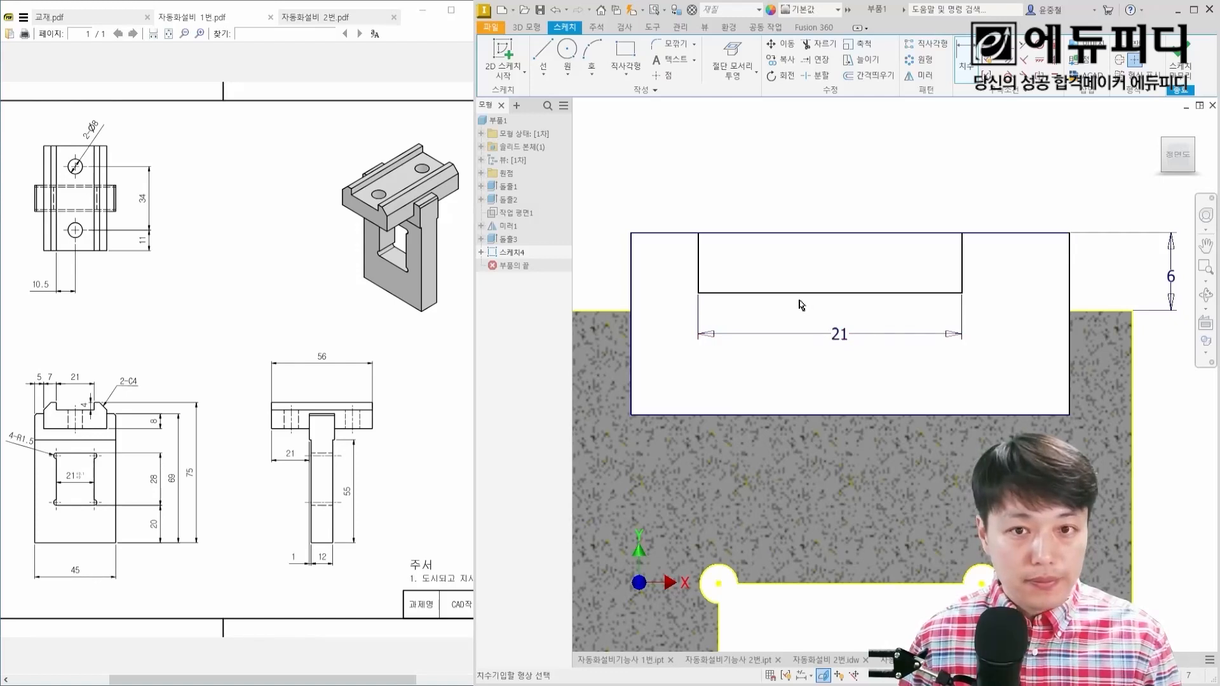
left_click(963, 261)
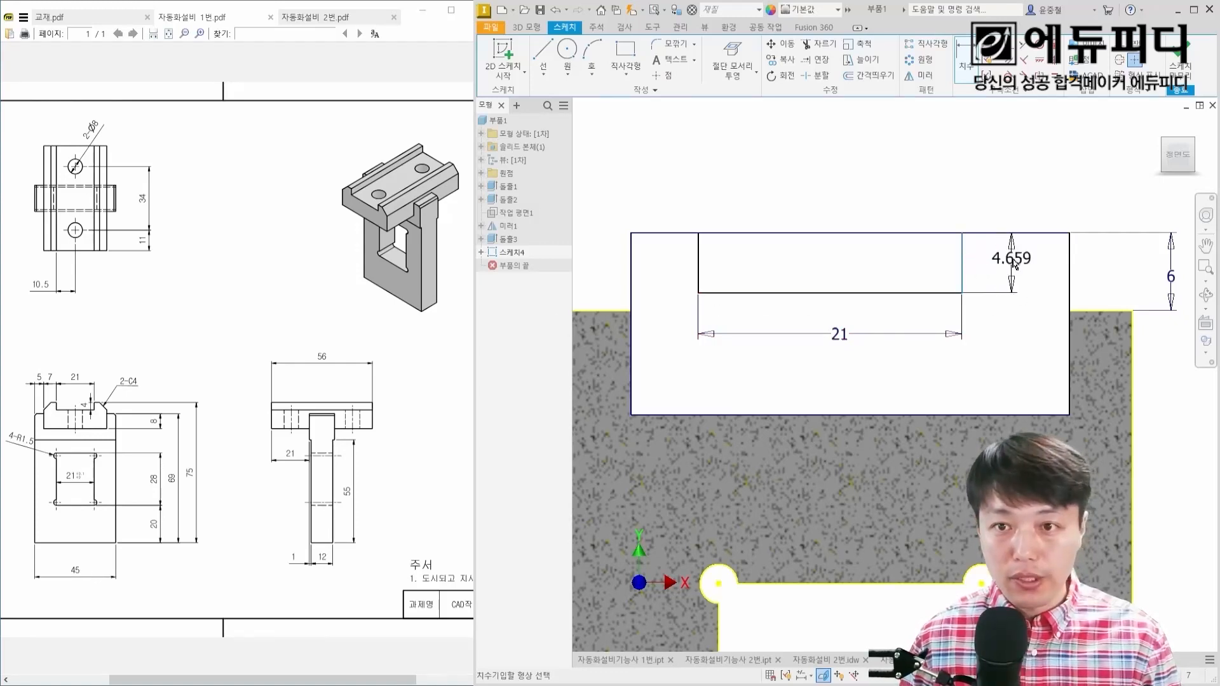
left_click(1017, 261)
type("4")
key("Return")
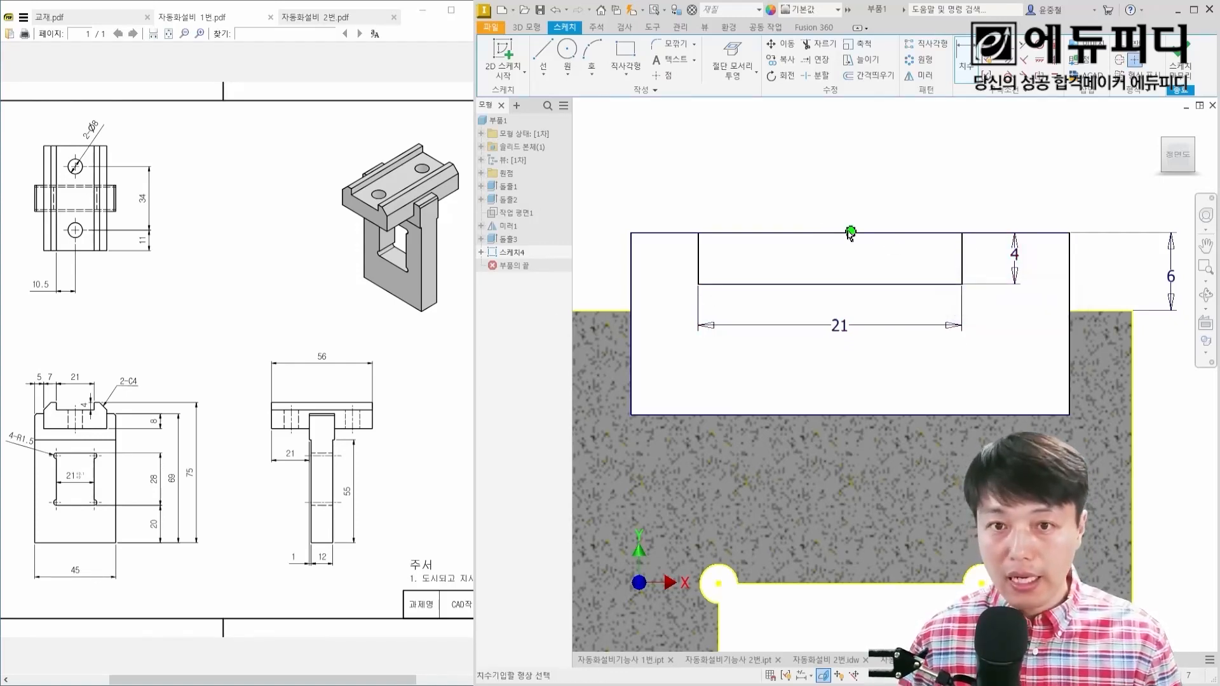
left_click(870, 415)
key("Escape")
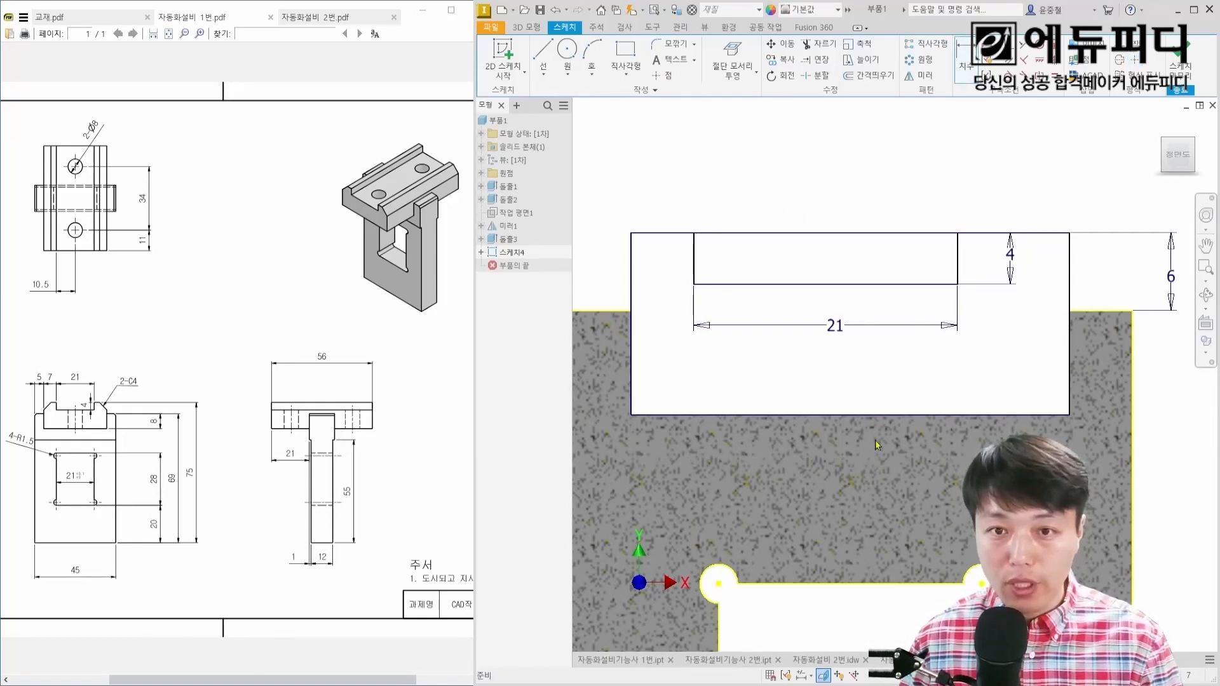
Step: Dimension the distance from the midpoint of the groove's bottom line to the block's right side as 35/2
key("d")
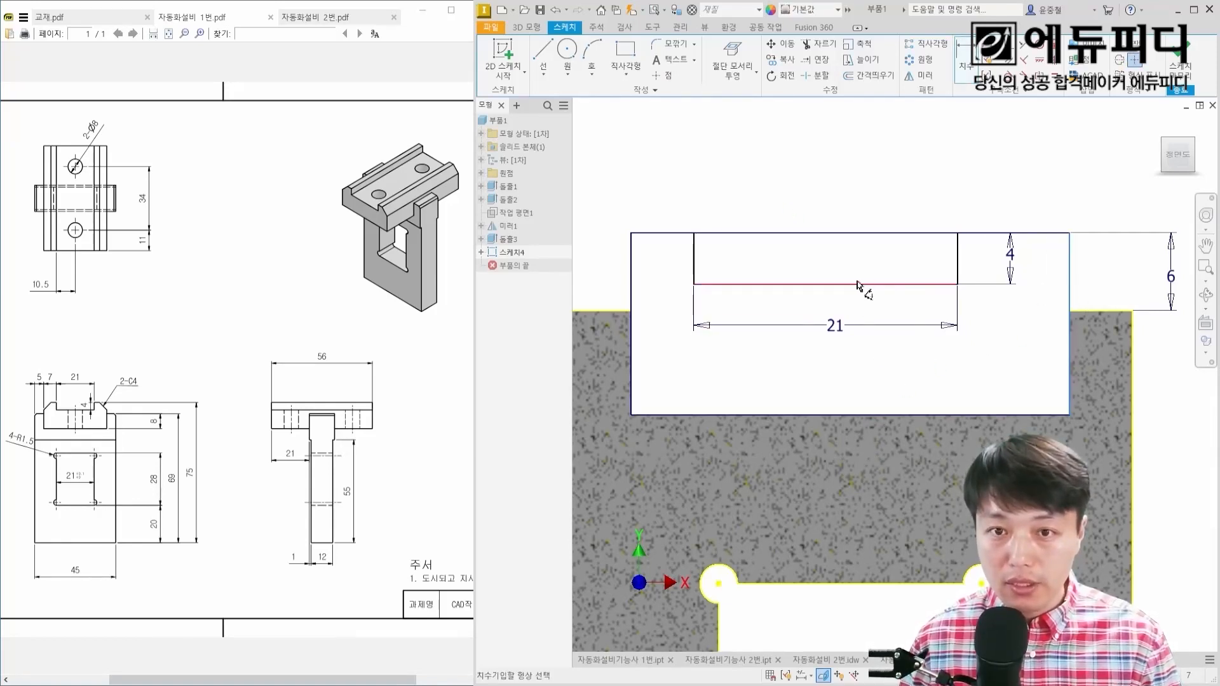
left_click(826, 285)
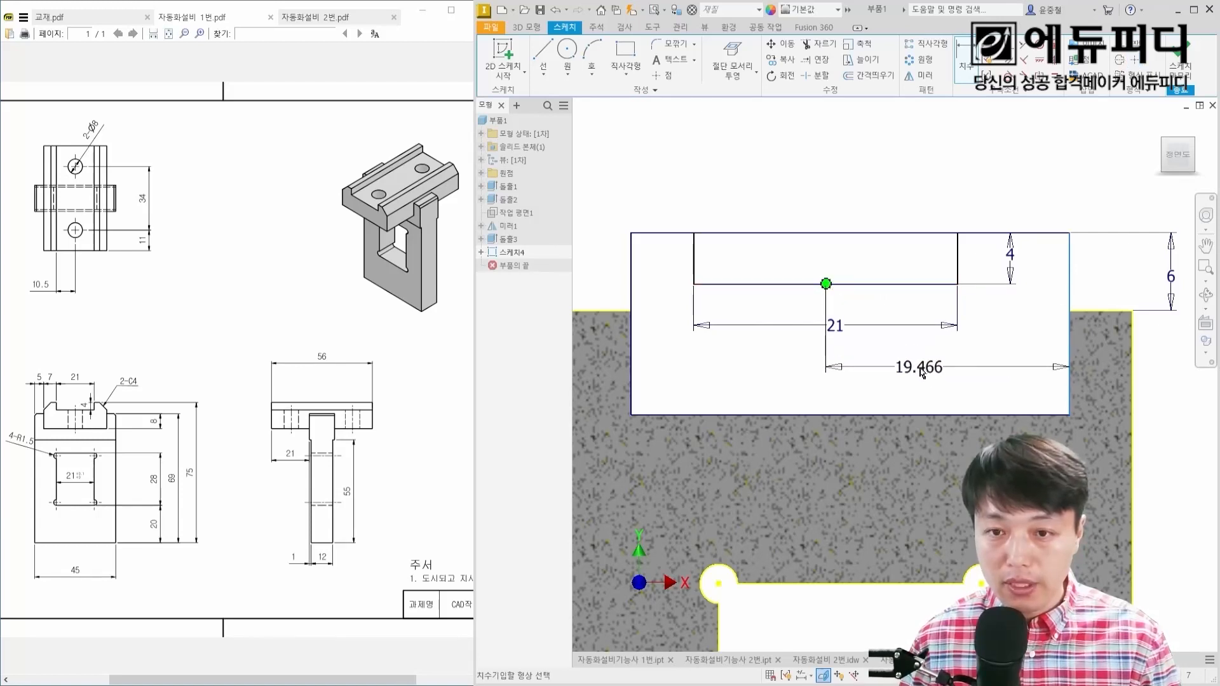
left_click(921, 367)
type("35/")
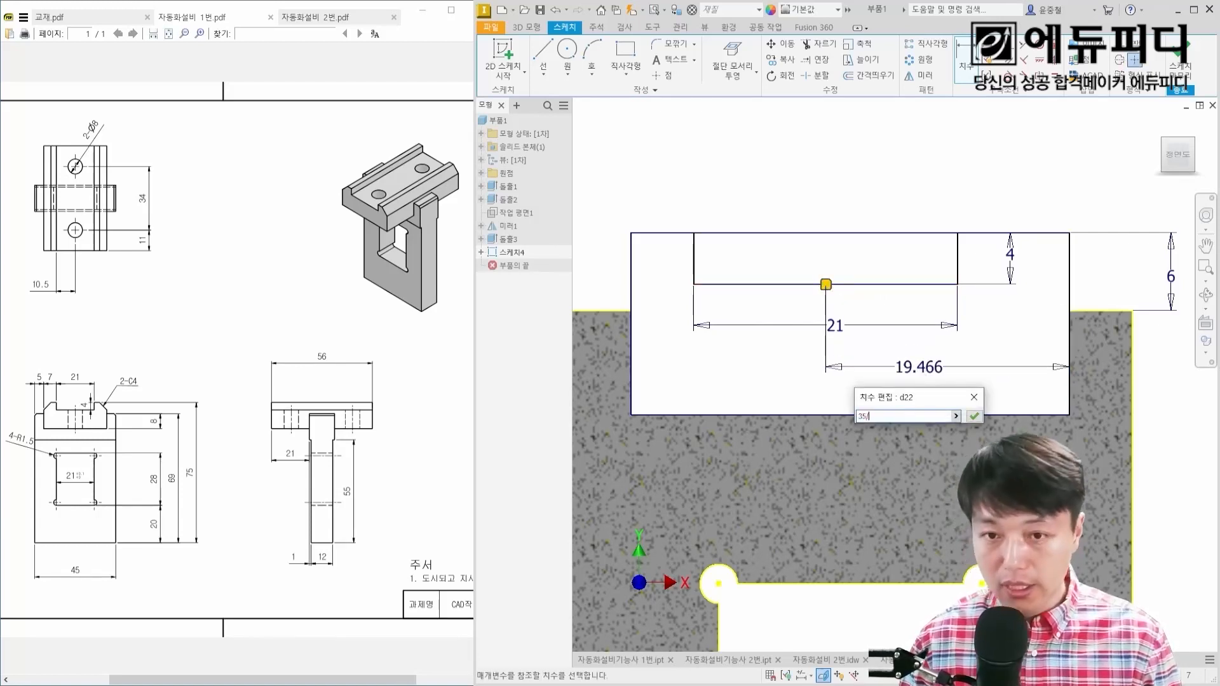
type("2")
key("Return")
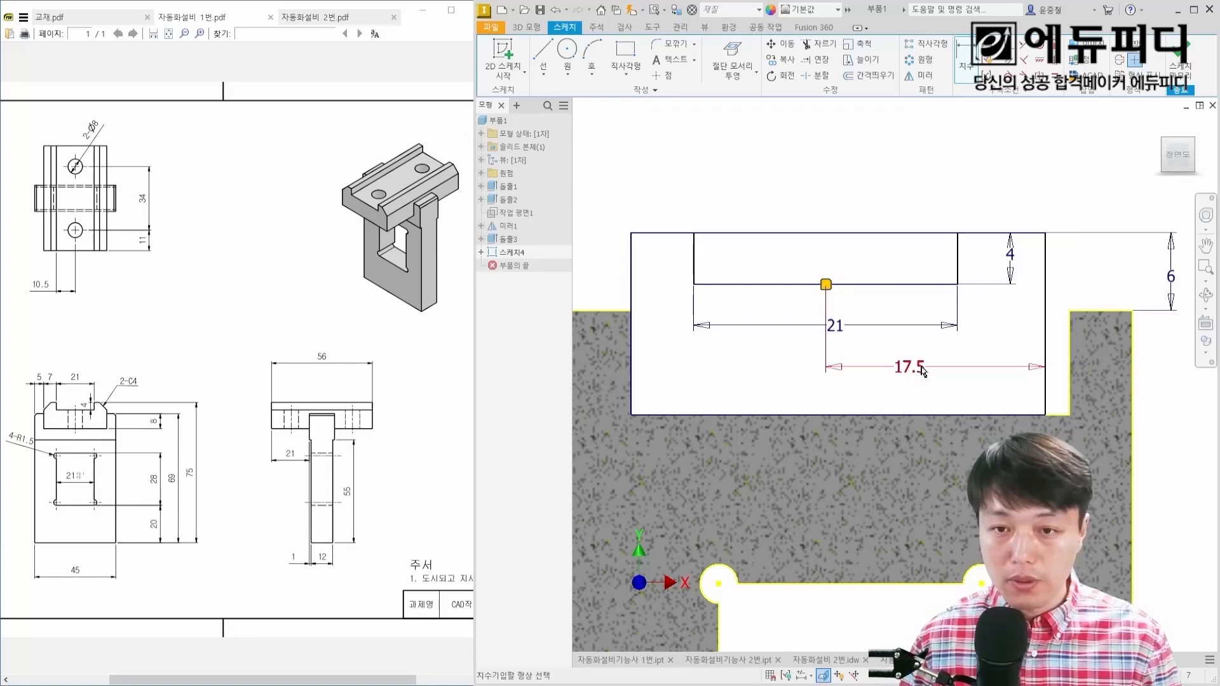
Step: Align the block rectangle's right side with the notch's right wall using a 0 mm dimension between them
left_click(1046, 347)
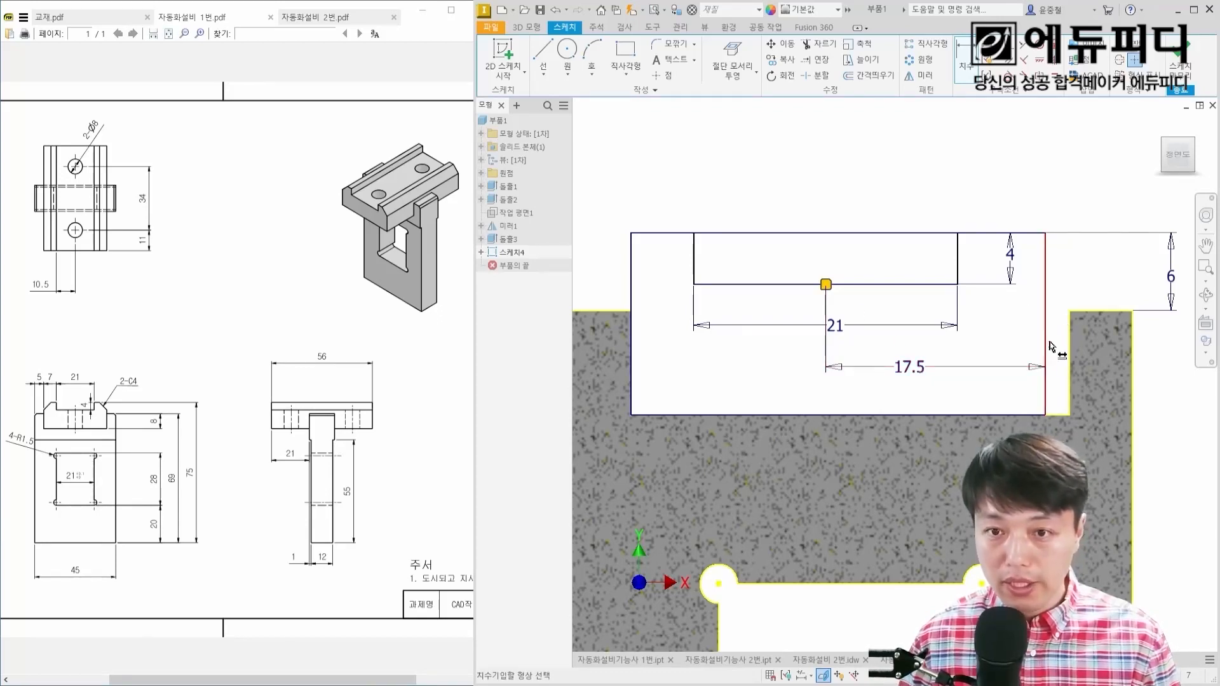
left_click(1070, 340)
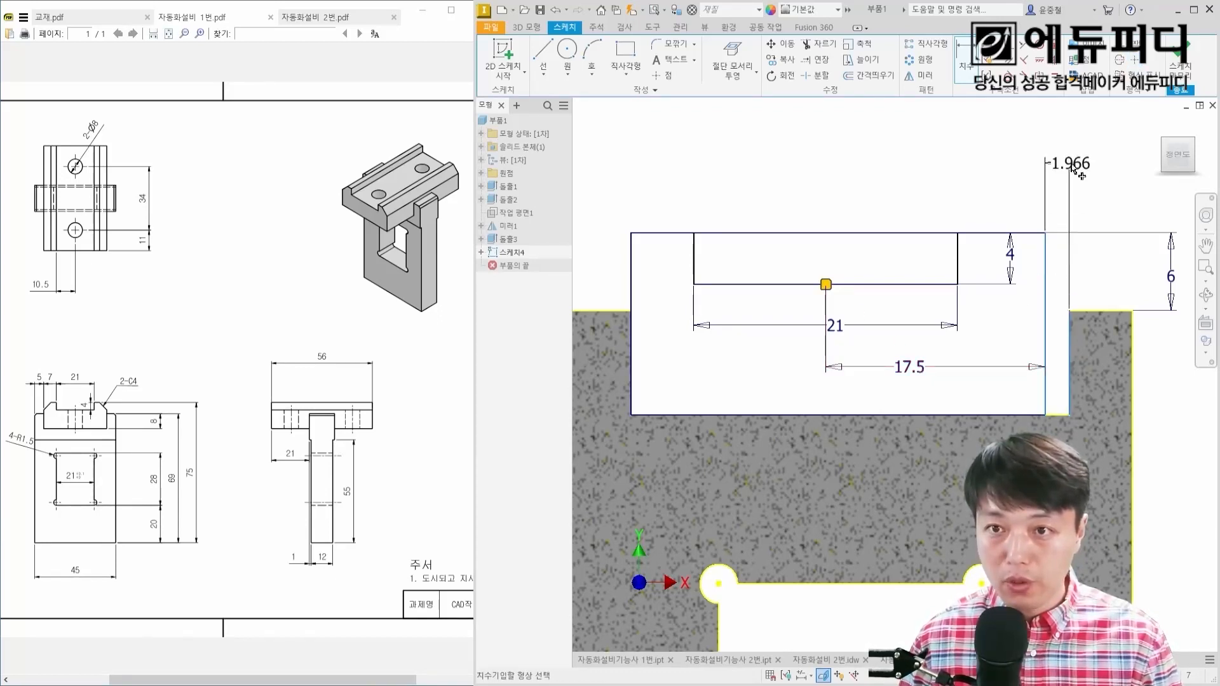
left_click(1073, 165)
type("0")
key("Return")
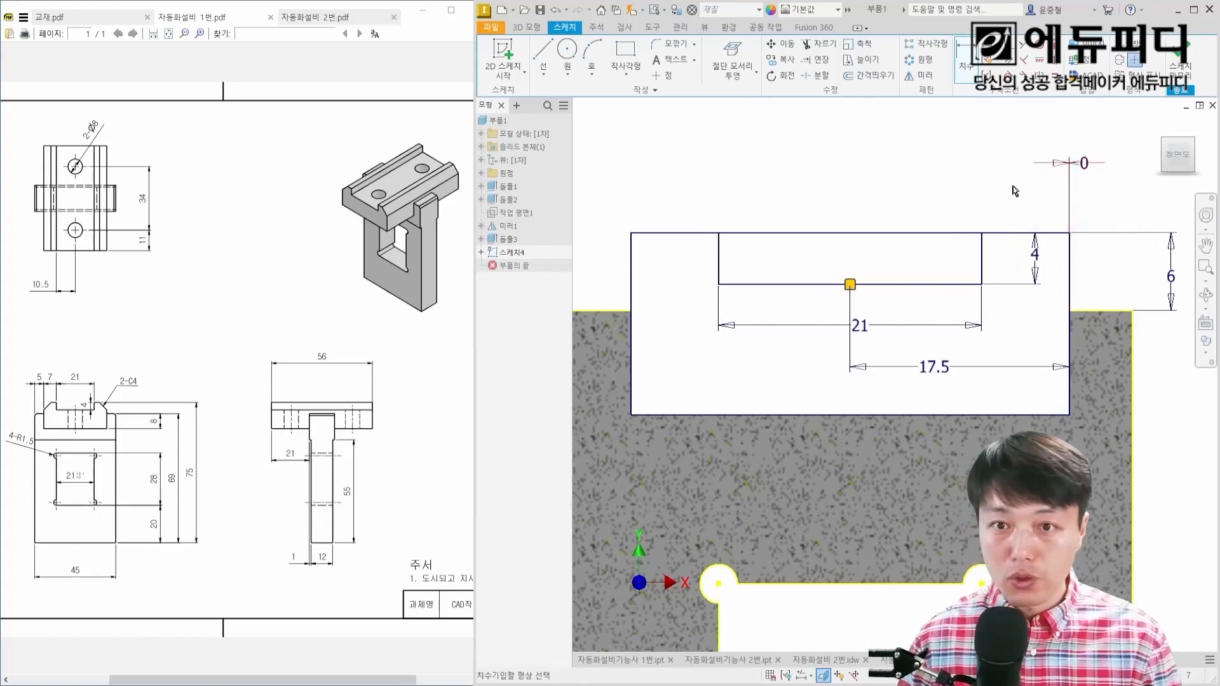
key("Escape")
left_click(980, 256)
left_click(972, 255)
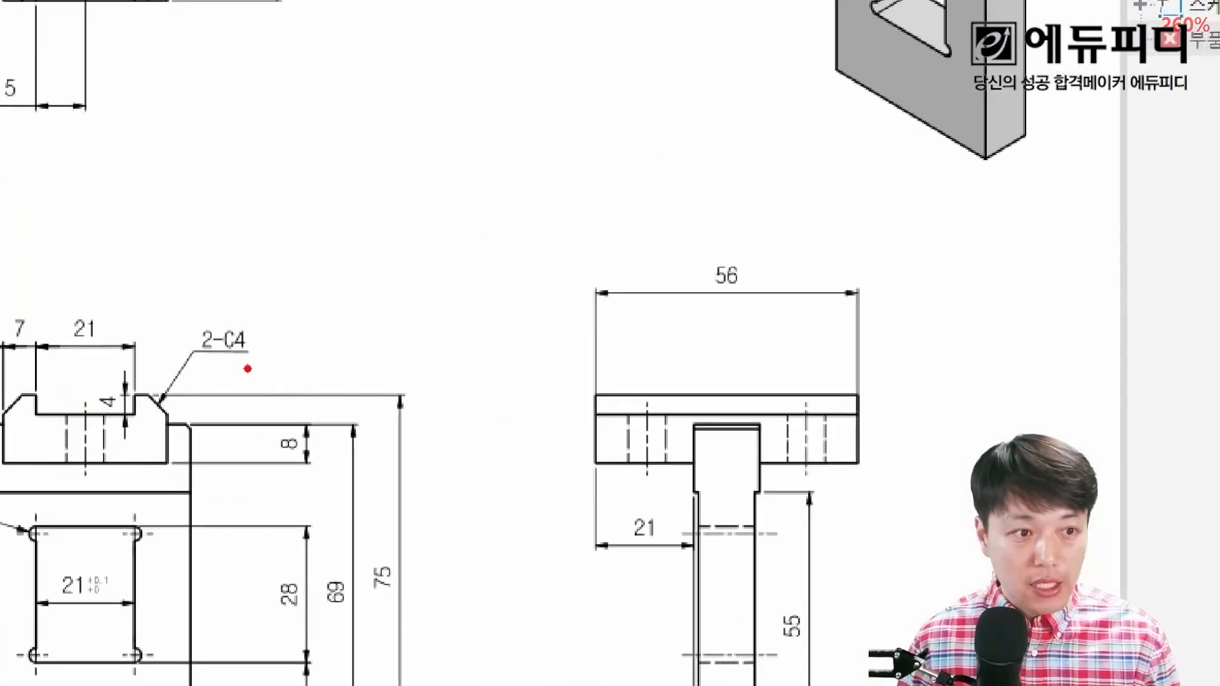
Step: Chamfer both upper outer corners of the block profile with a 4 mm distance, following the drawing's 2-C4 callout
left_click_drag(139, 393, 135, 370)
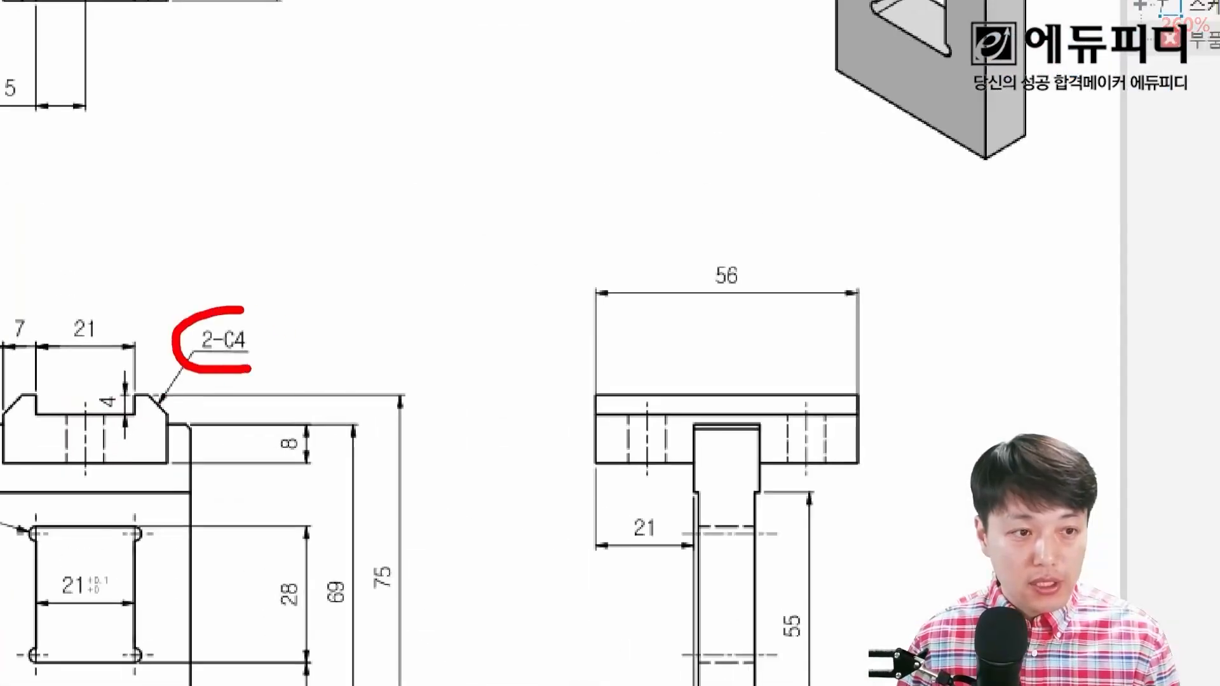
left_click_drag(241, 310, 274, 367)
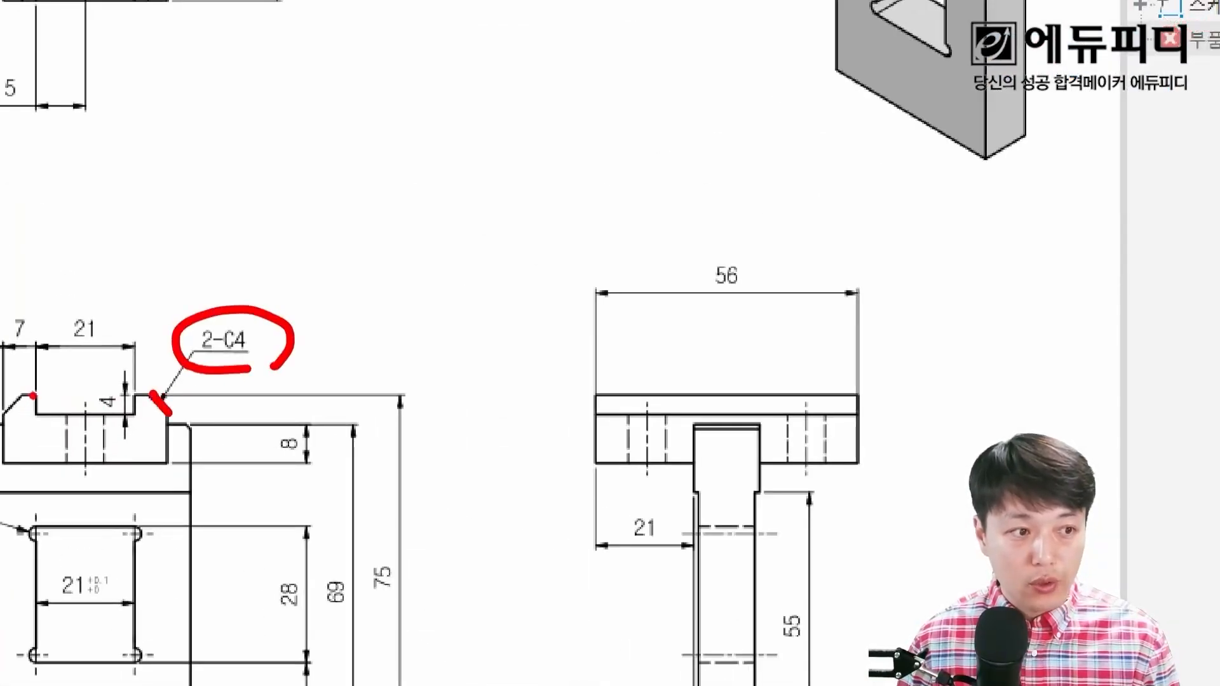
key("Escape")
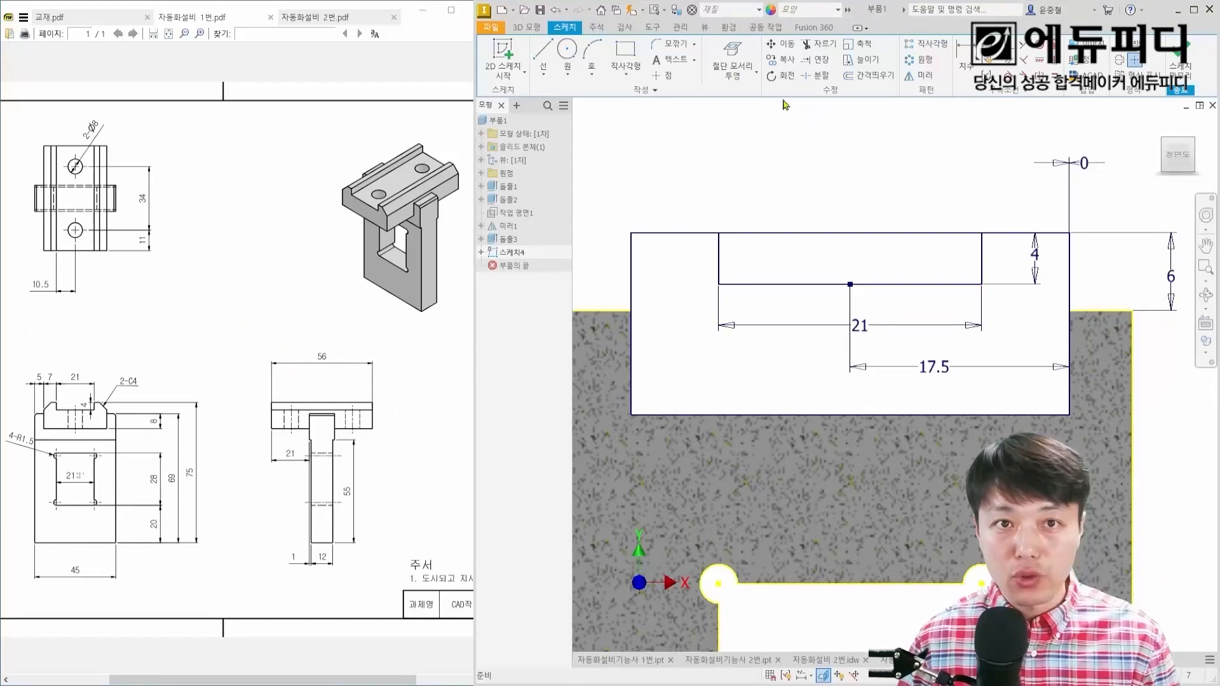
left_click(695, 50)
left_click_drag(645, 71, 706, 107, "ctrl")
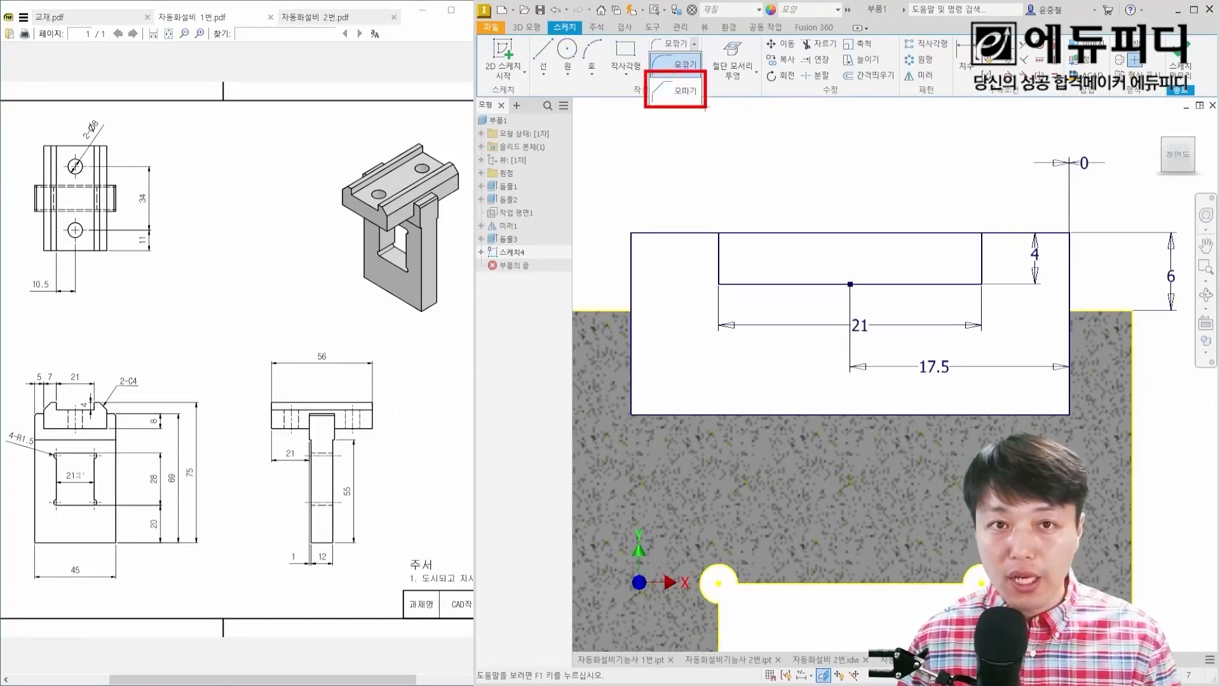
key("Escape")
left_click(695, 46)
left_click(683, 90)
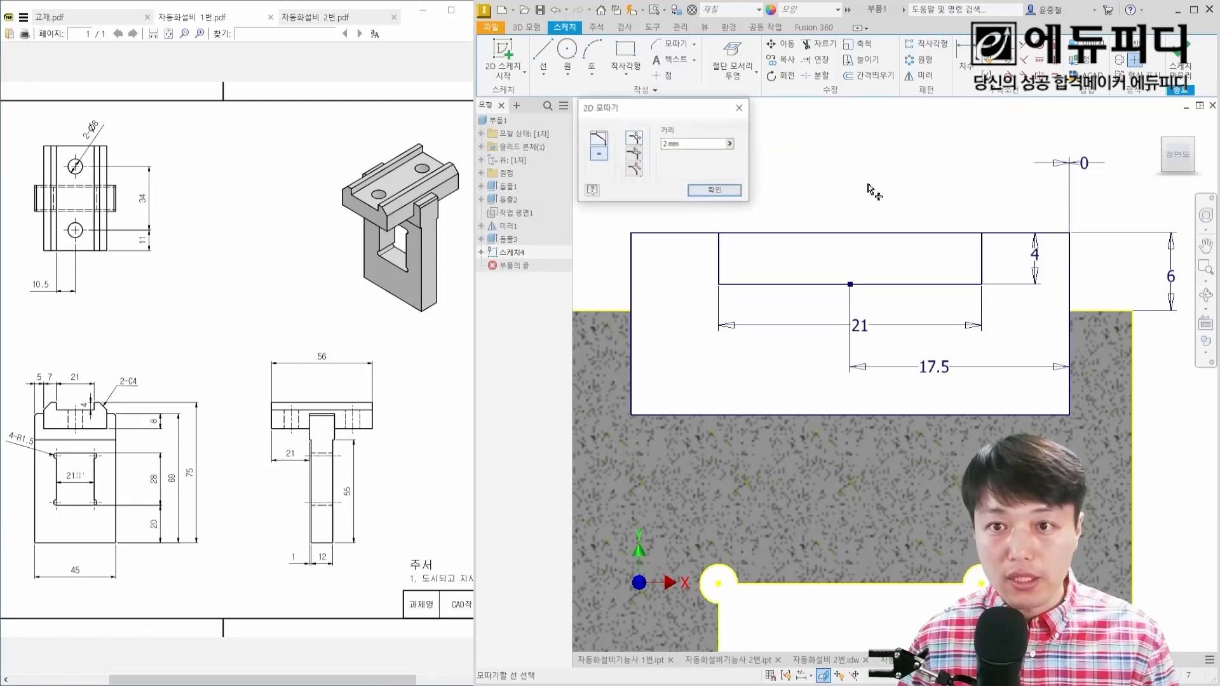
type("4")
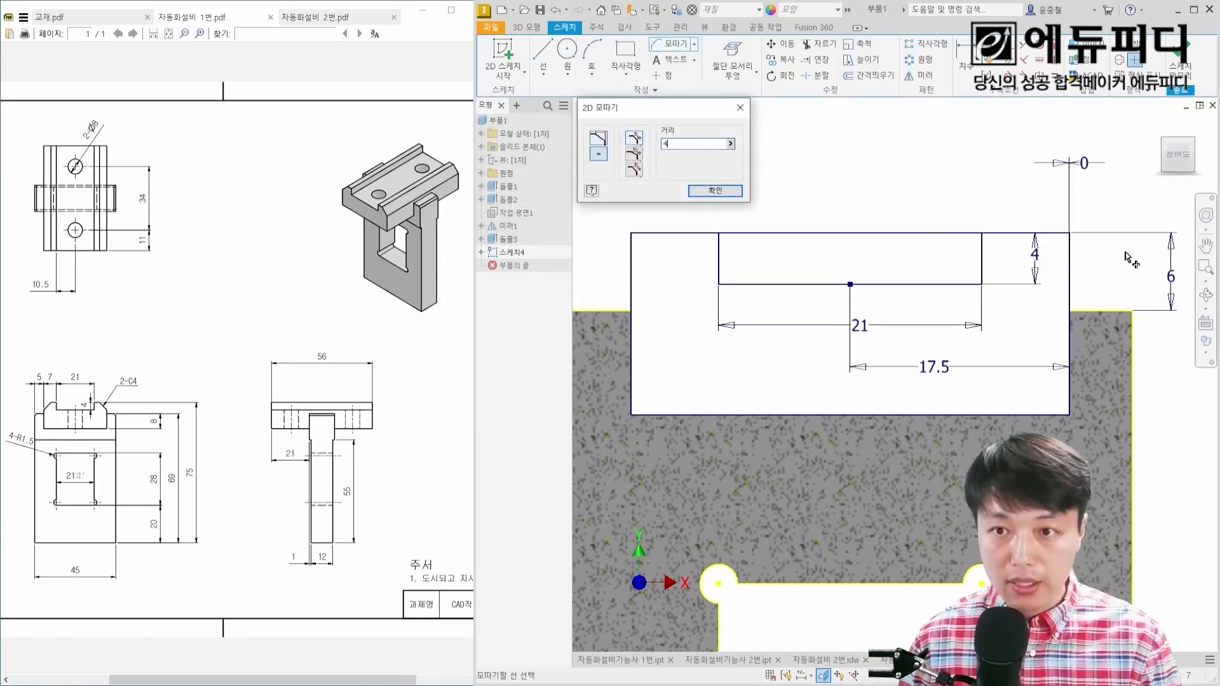
left_click(1021, 234)
left_click(1070, 267)
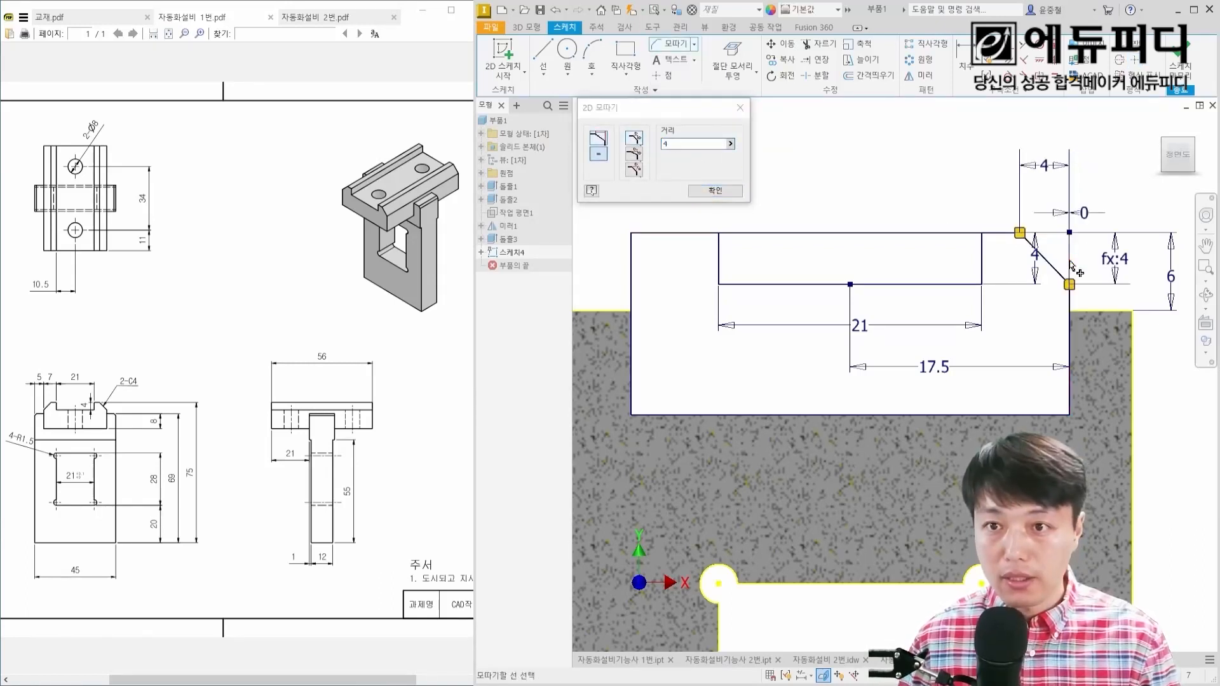
left_click(691, 233)
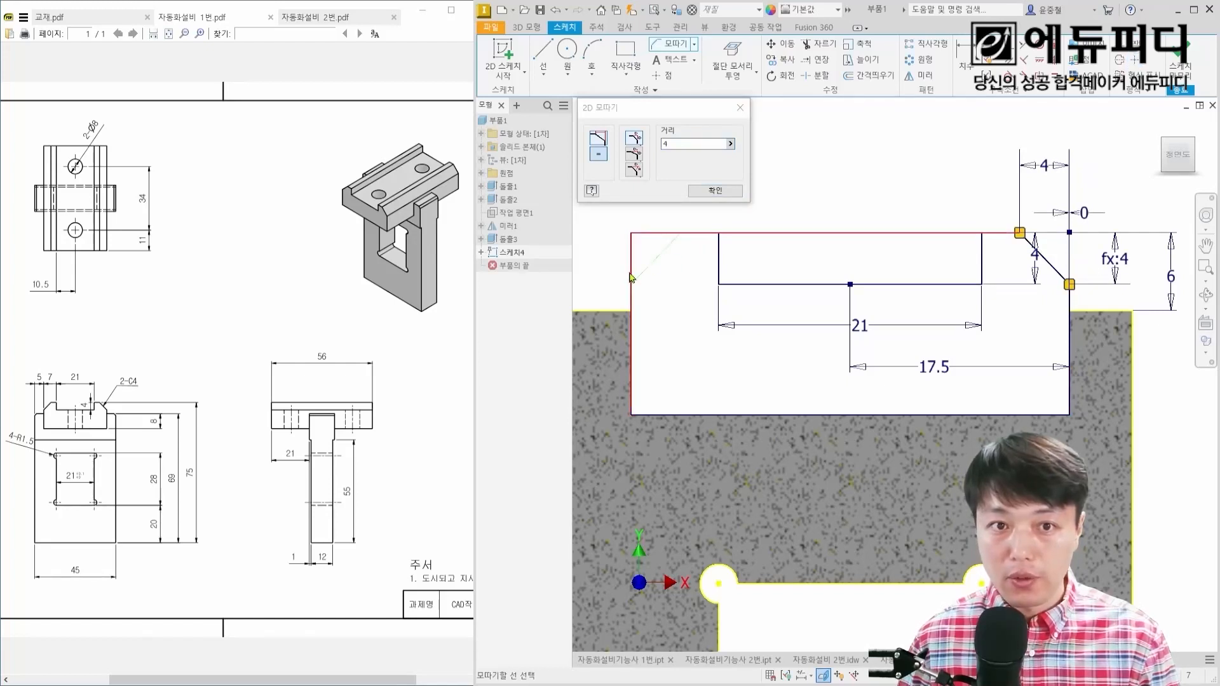
left_click(631, 278)
key("Escape")
Step: Extrude the grooved block profile 56 mm symmetrically about its sketch plane, joined to the plate
scroll(770, 254, "up", 2)
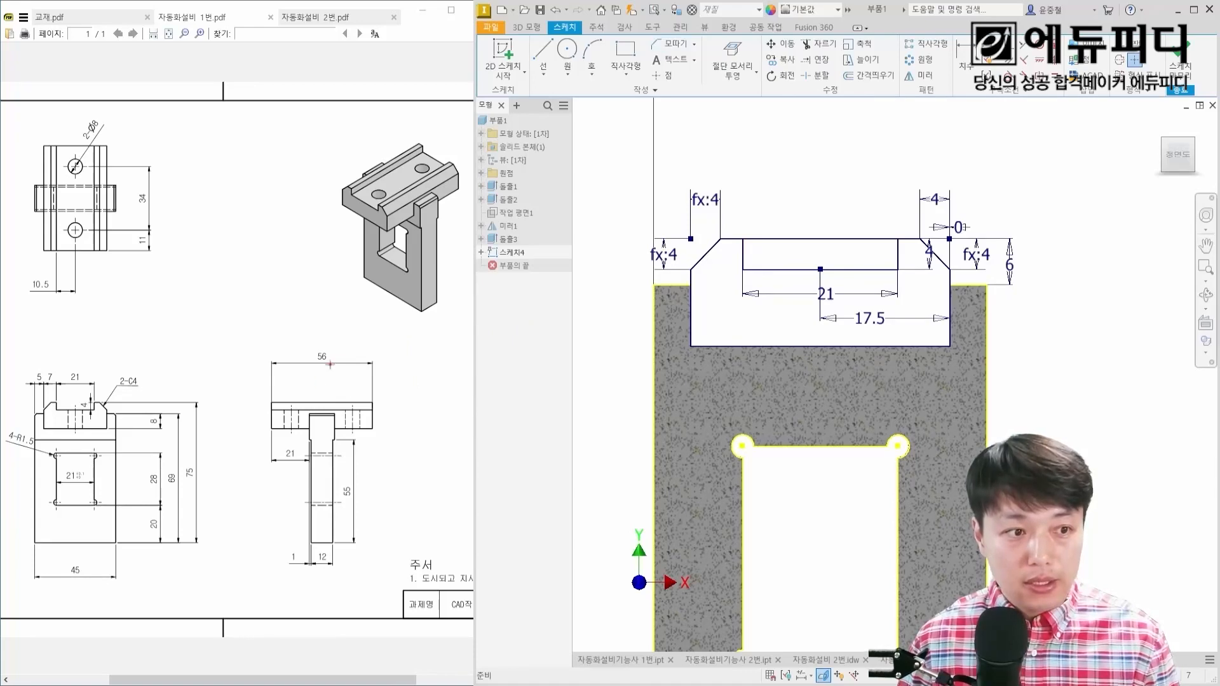
left_click_drag(324, 371, 329, 376)
key("Escape")
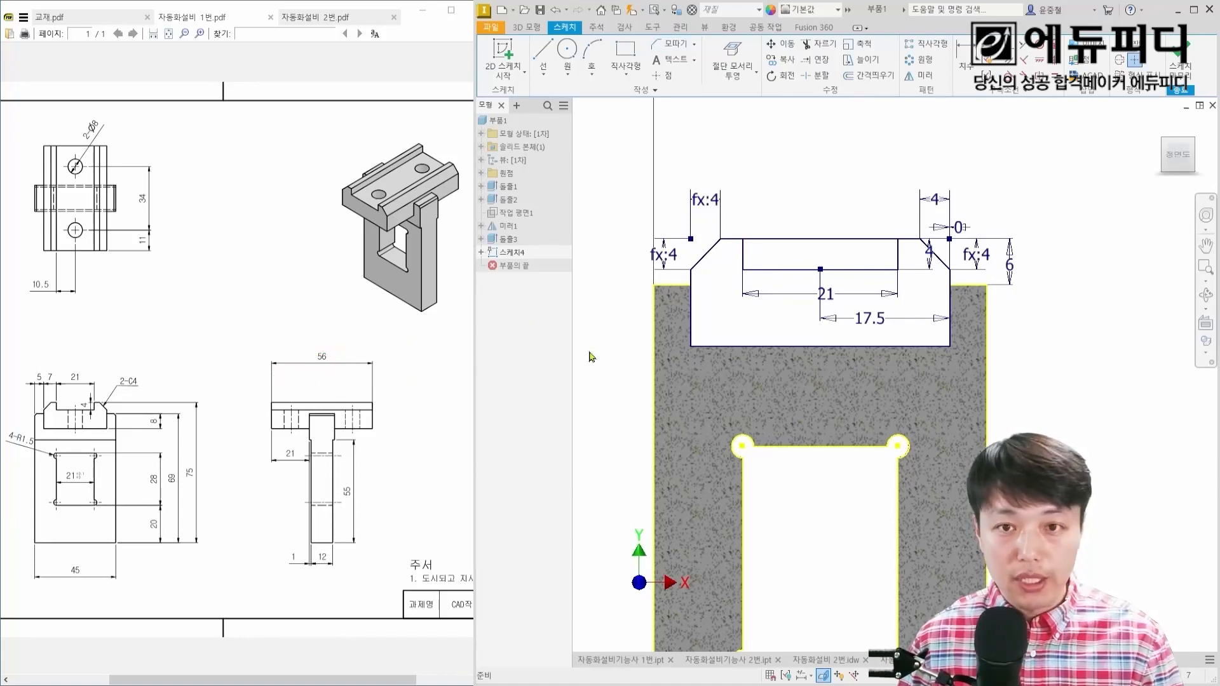
key("F6")
key("e")
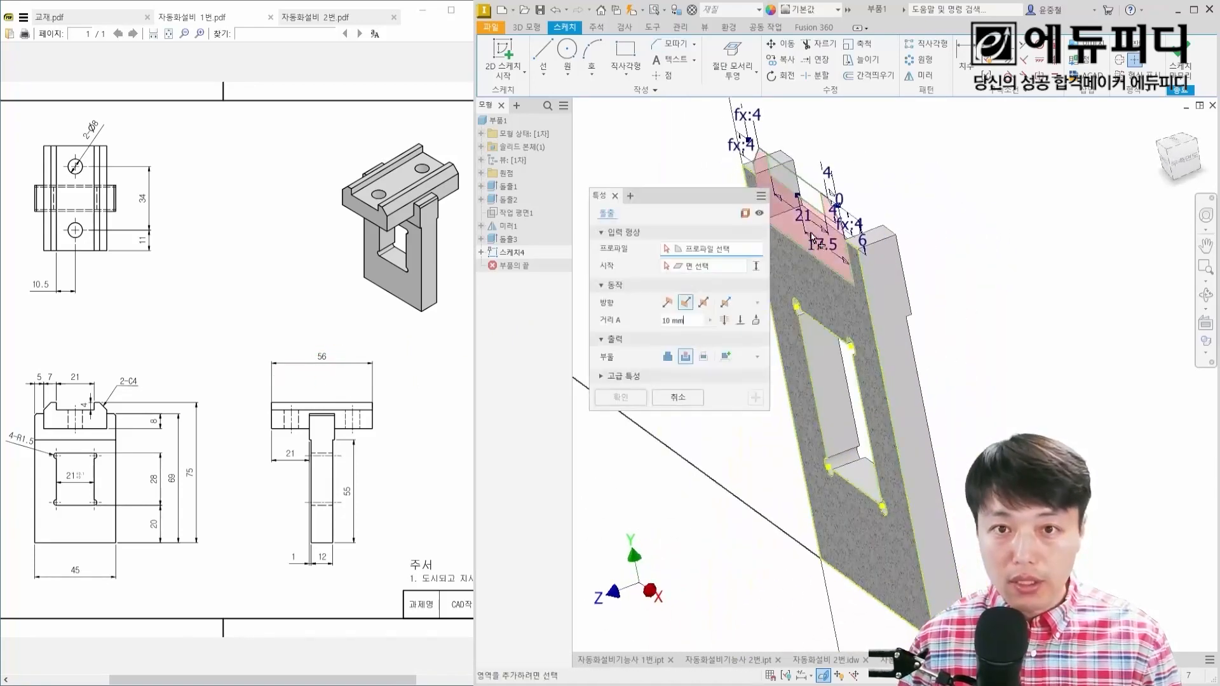
scroll(795, 237, "up", 3)
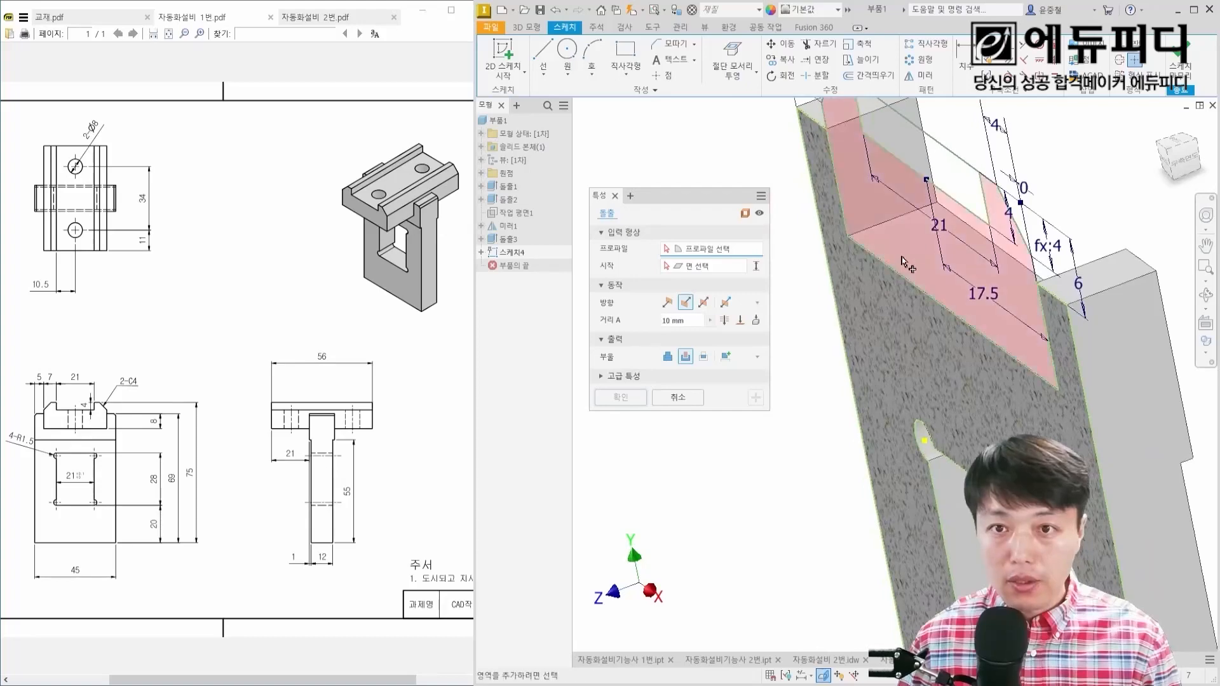
left_click(946, 257)
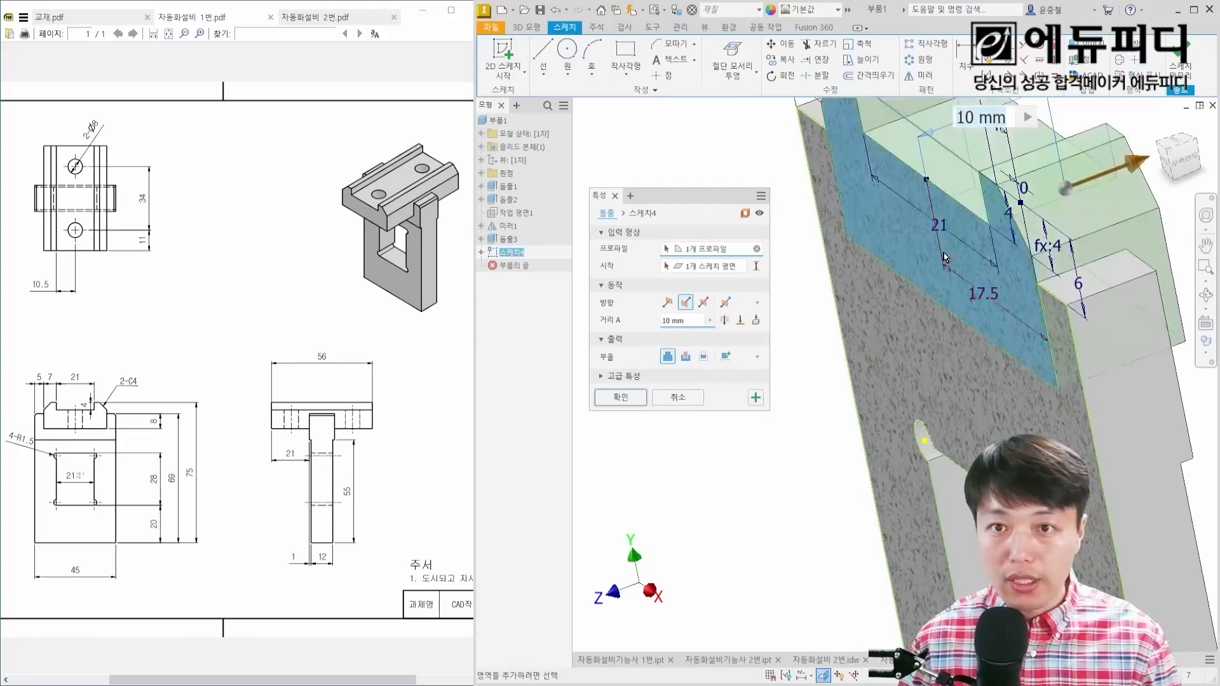
left_click(704, 303)
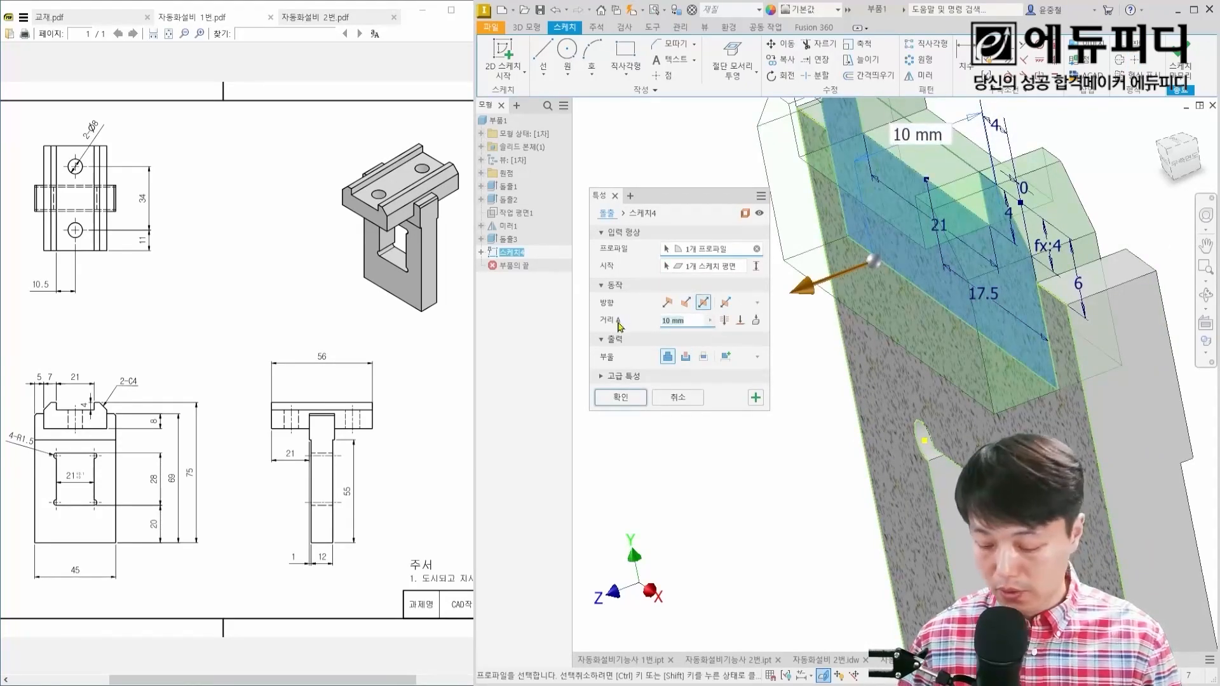
type("56")
key("Return")
scroll(811, 346, "down", 3)
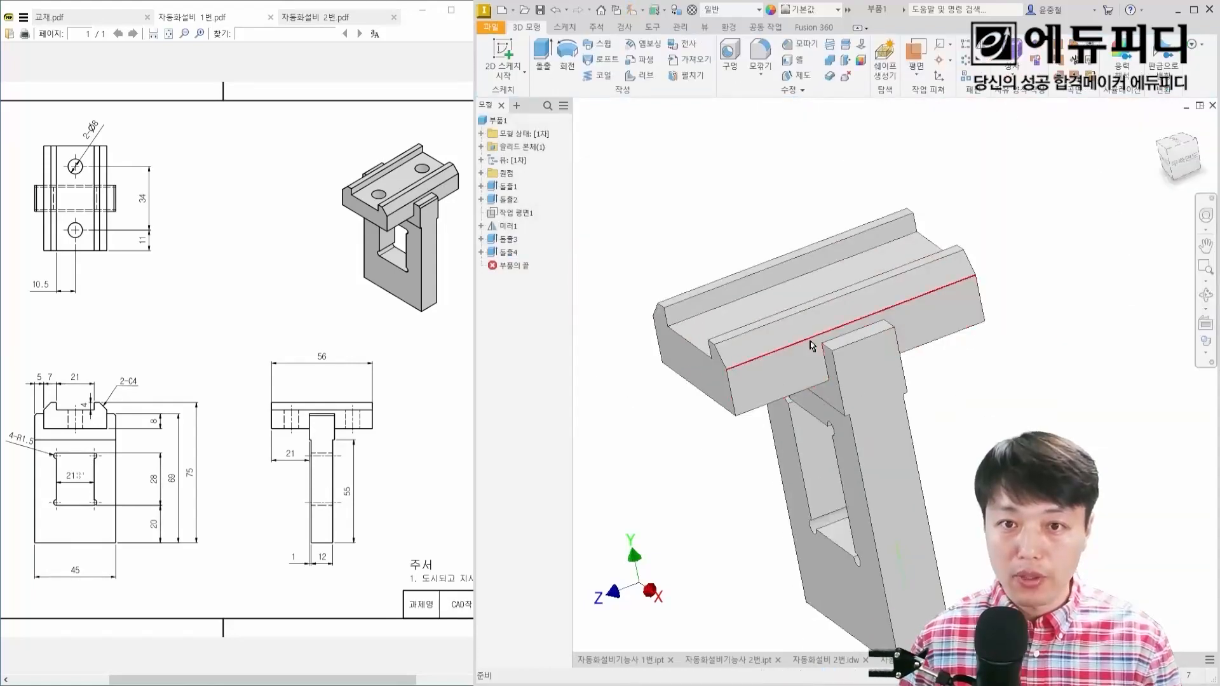
Step: Chamfer the upright plate's two outer top edges, on either side of the rail block, by 1 mm
middle_click_drag(812, 345, 959, 324, "shift")
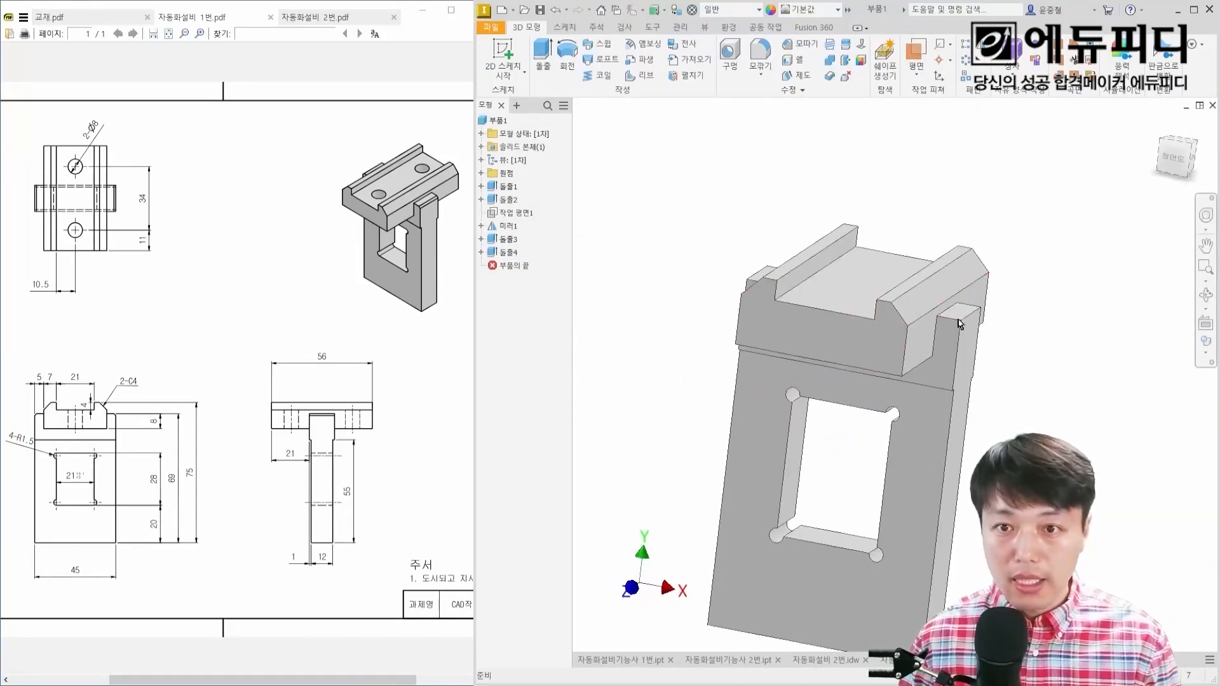
scroll(960, 325, "down", 3)
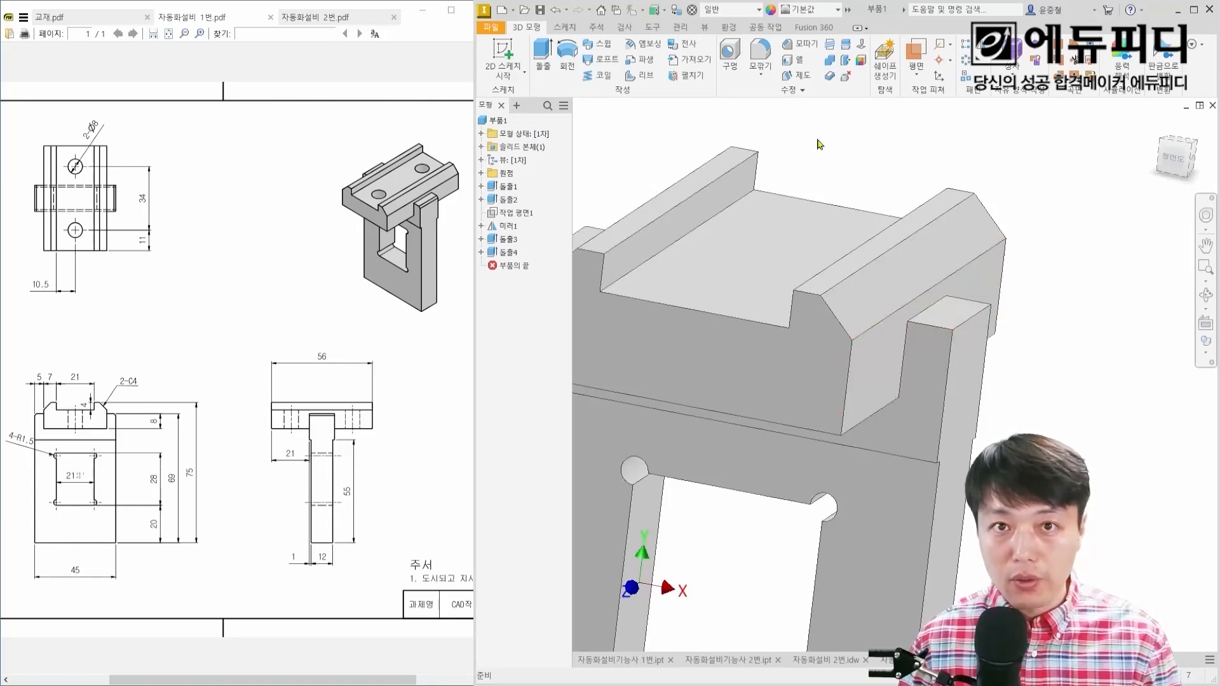
left_click(805, 43)
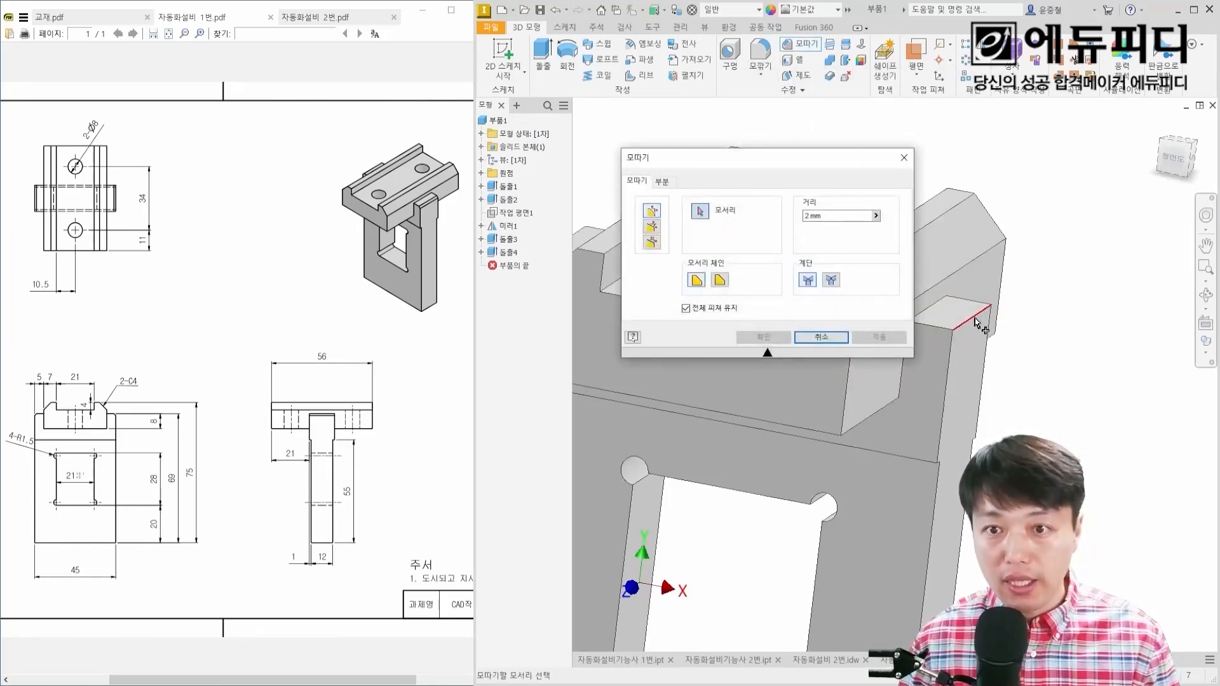
left_click(977, 324)
type("1")
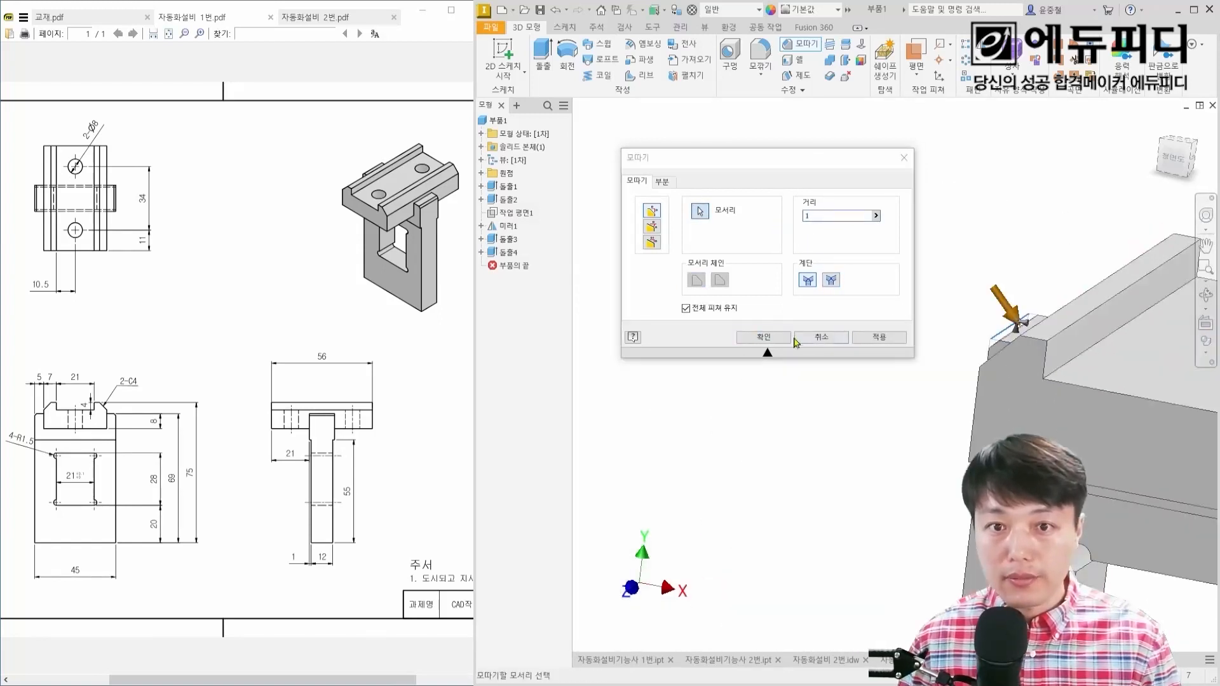
left_click(768, 338)
Step: Start a sketch on the rail groove's floor face and project the model's cut edges into it
scroll(976, 345, "down", 3)
middle_click_drag(976, 345, 769, 280)
middle_click_drag(886, 277, 842, 271, "shift")
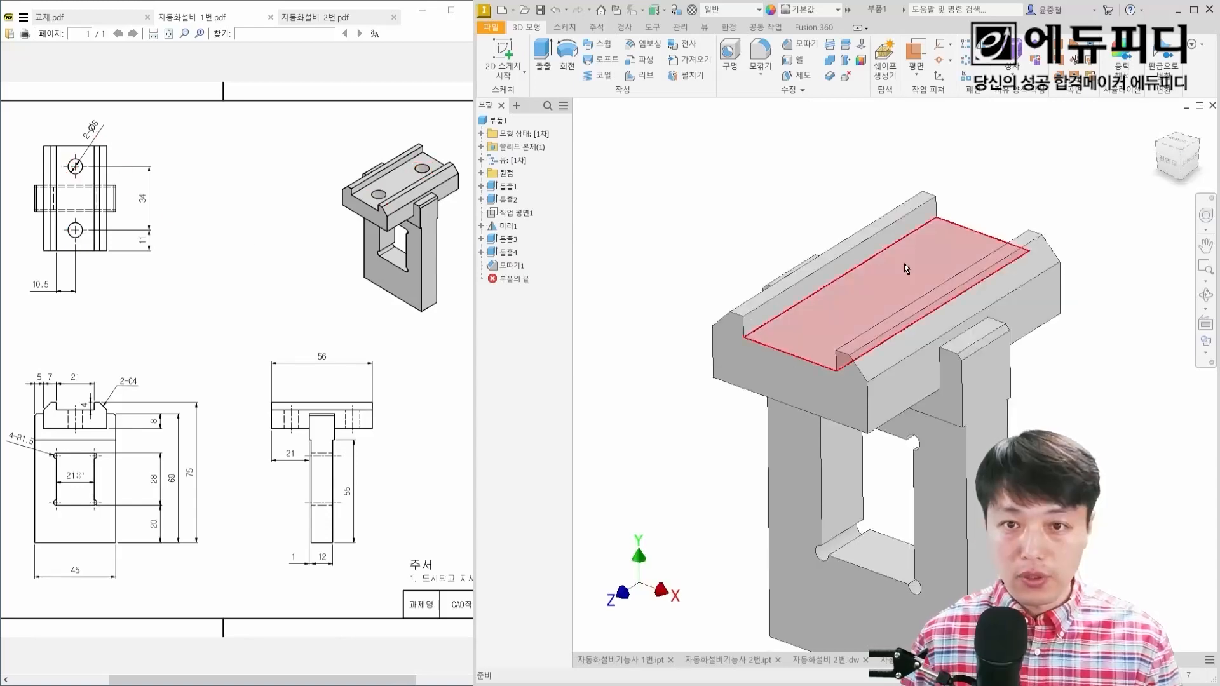
left_click(906, 270)
key("s")
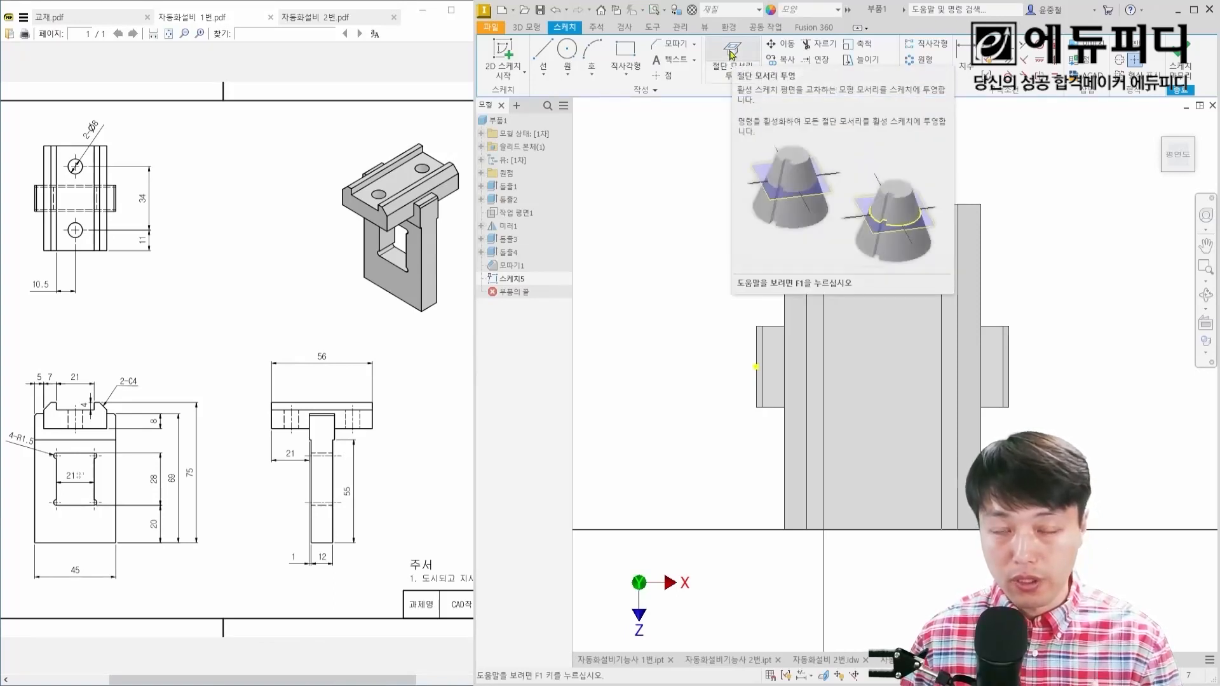
left_click(732, 55)
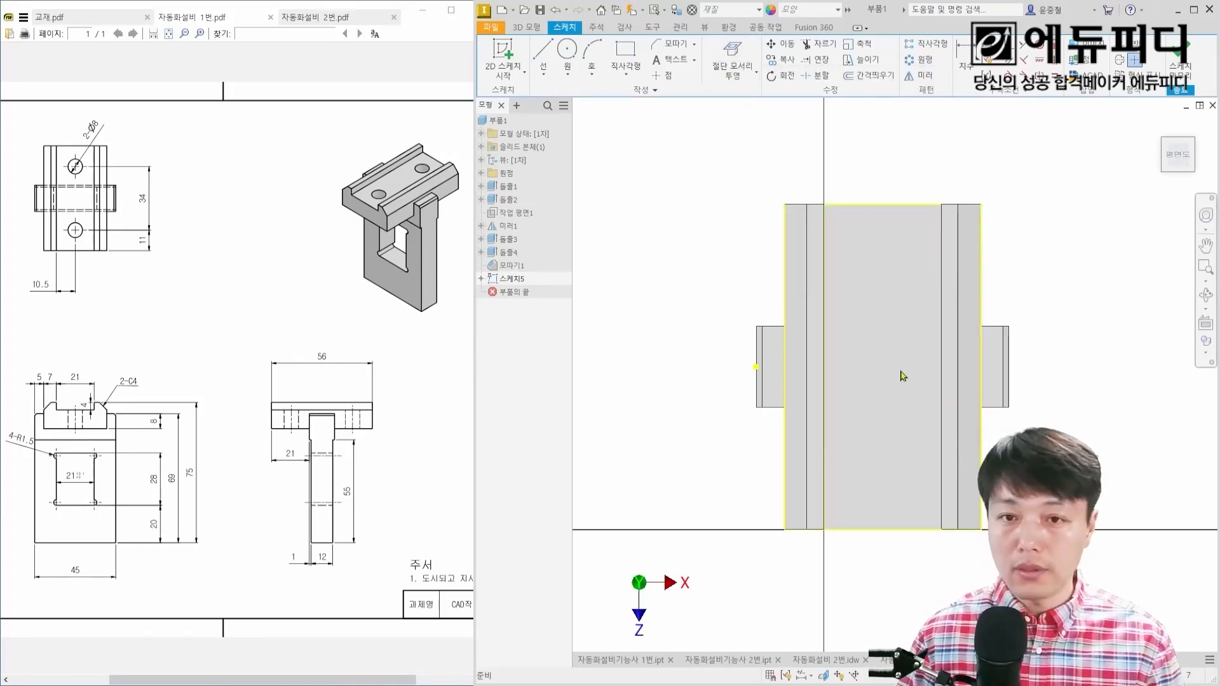
Step: Draw two 8 mm diameter circles on the groove floor, one vertically aligned below the other
right_click(1050, 241)
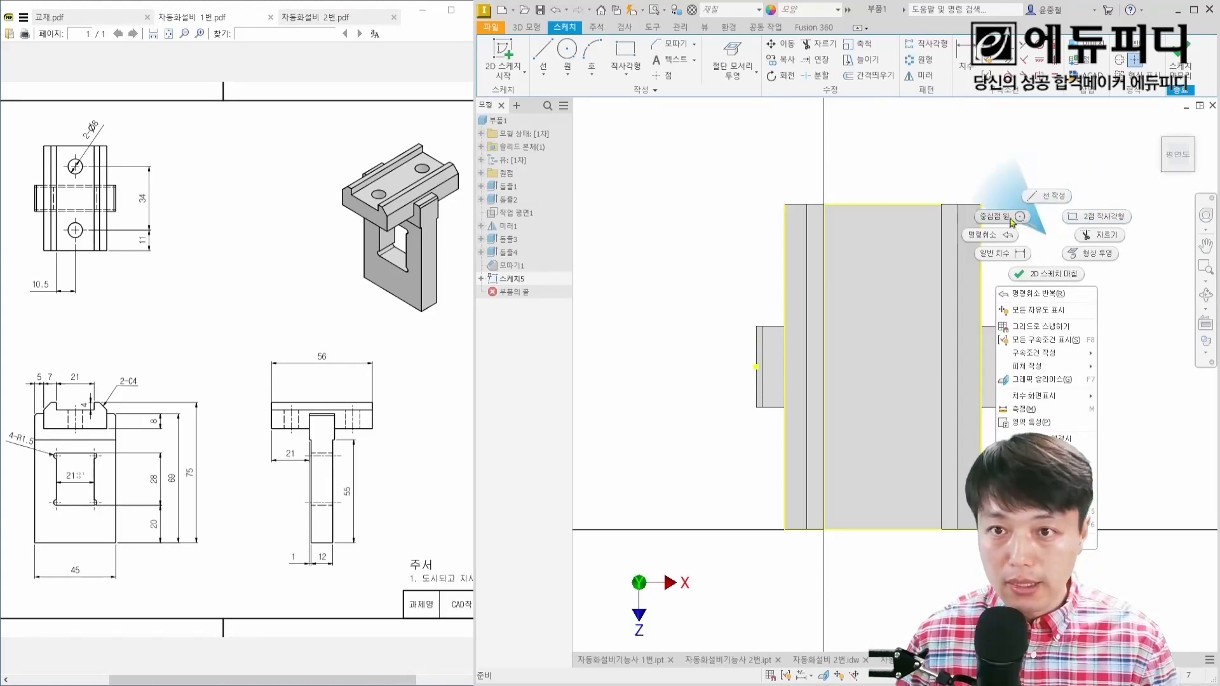
left_click(1002, 167)
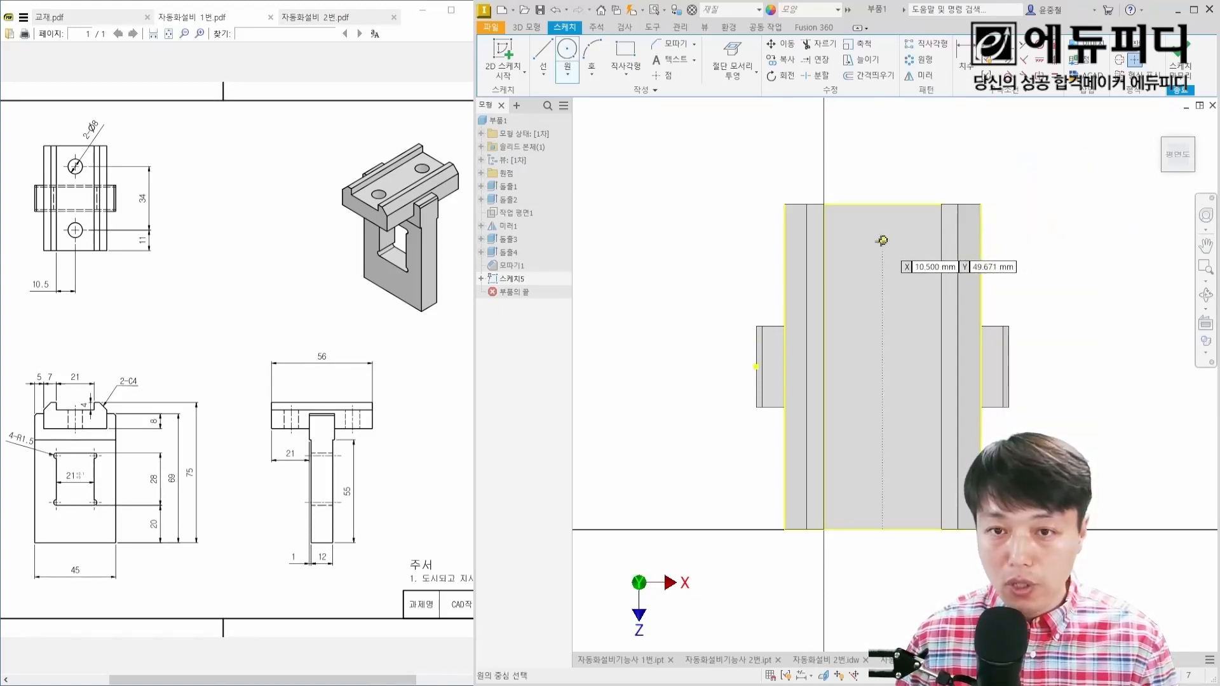
left_click(847, 243)
type("8")
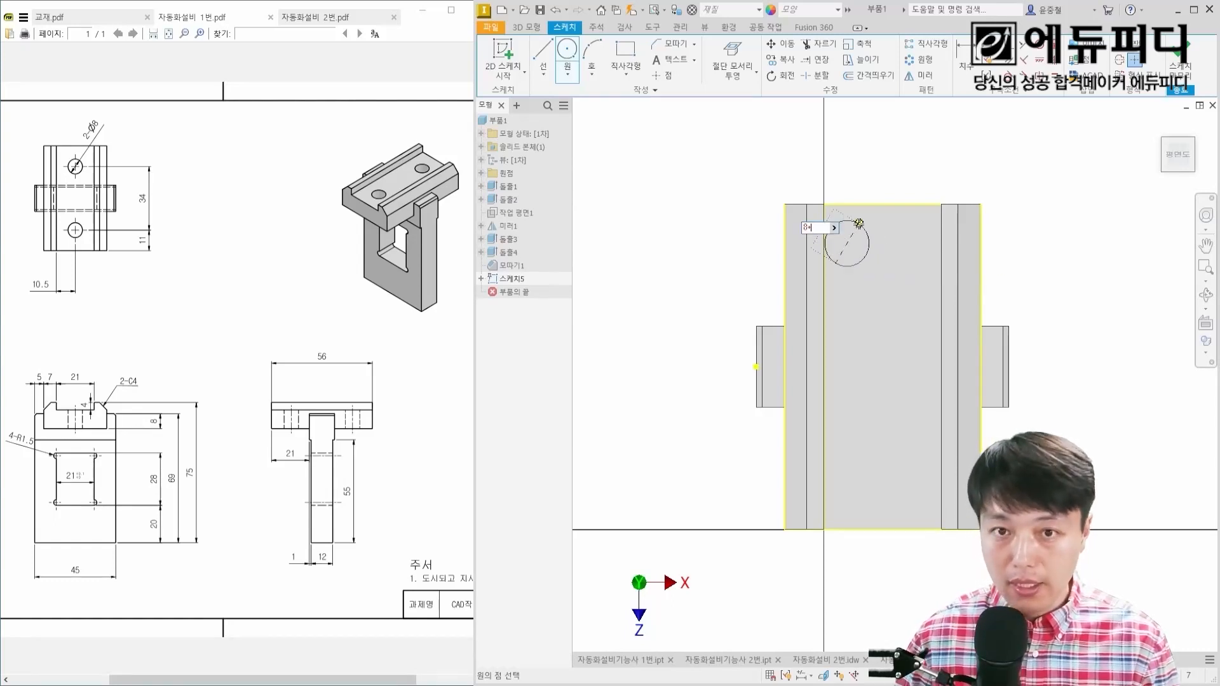
key("Return")
right_click(858, 446)
left_click(822, 426)
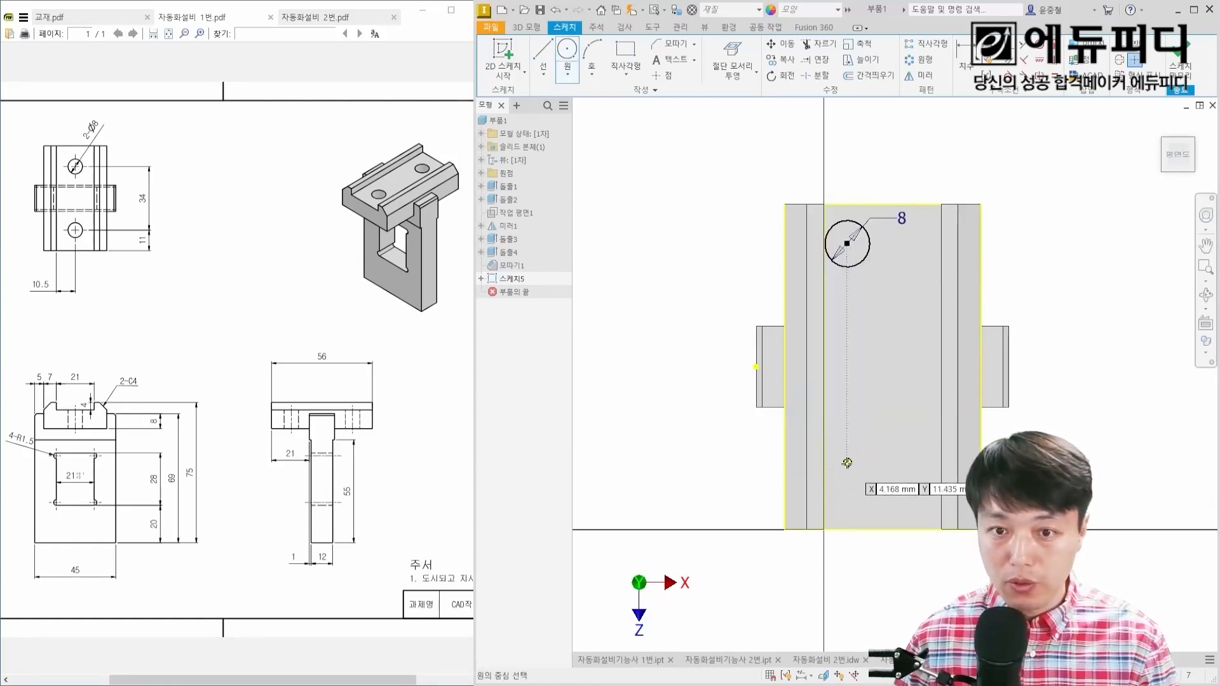
left_click(847, 464)
type("8")
key("Return")
key("Escape")
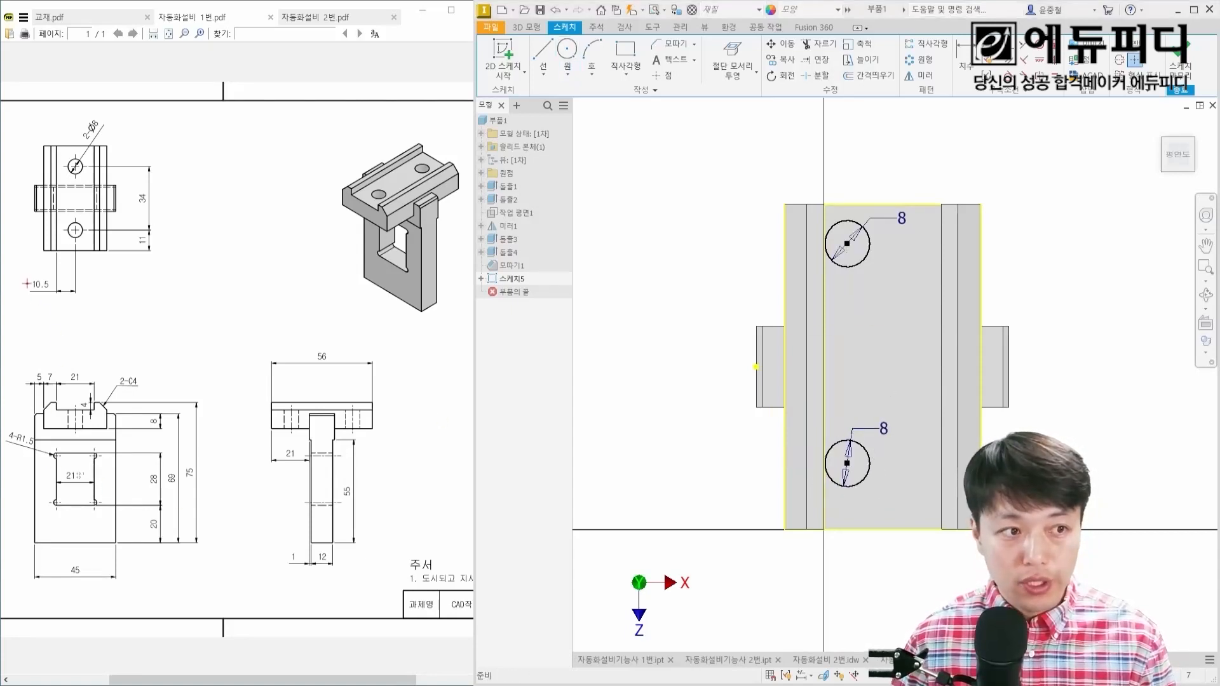
Step: Dimension the lower circle's centre 10.5 mm from the groove's side edge and 11 mm from the block's lower end, following the drawing
left_click_drag(24, 273, 54, 301)
left_click_drag(132, 235, 152, 251)
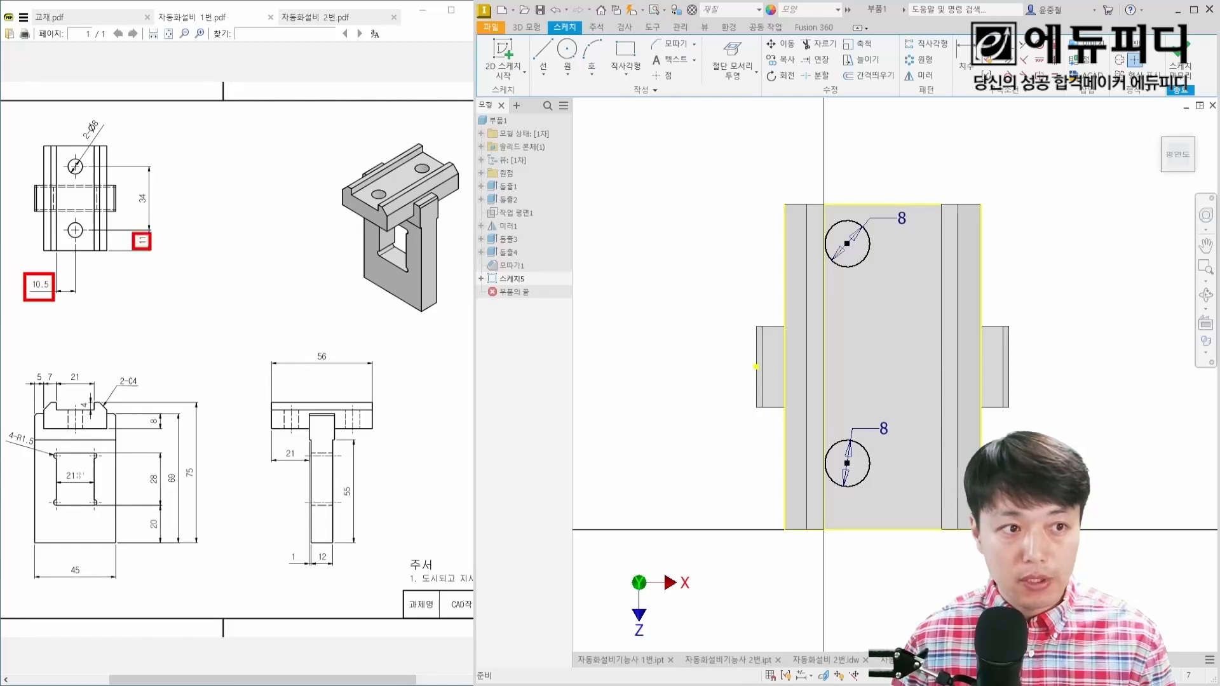
left_click_drag(133, 190, 155, 207)
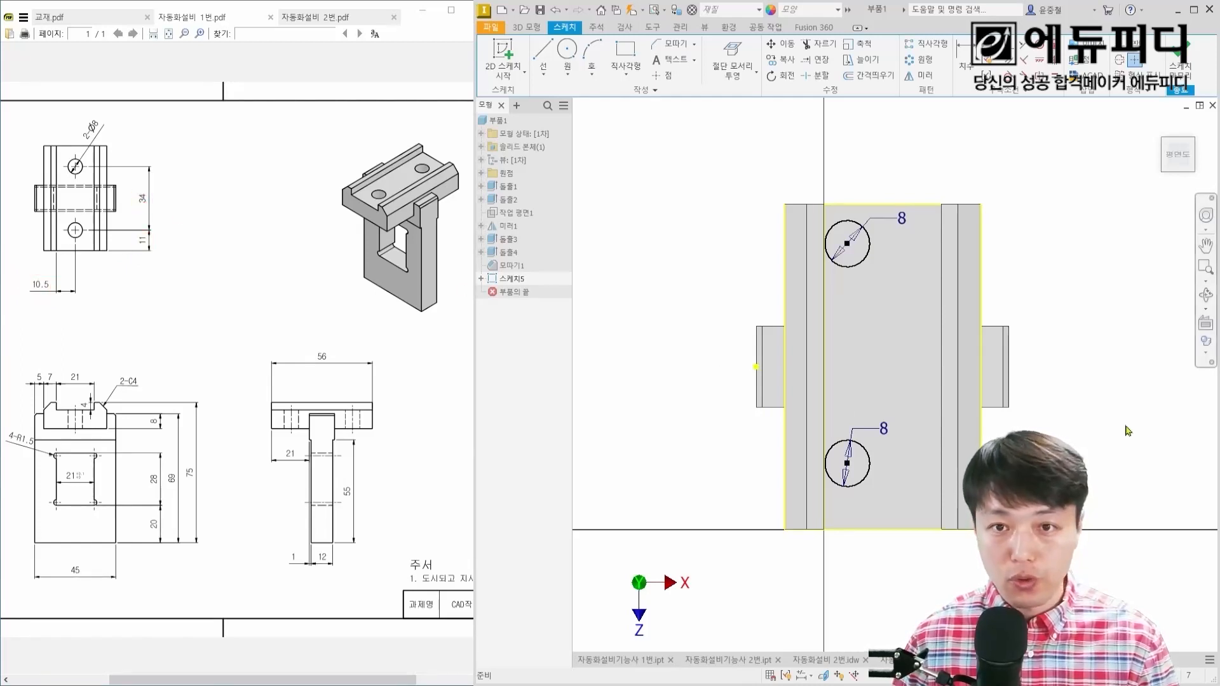
key("d")
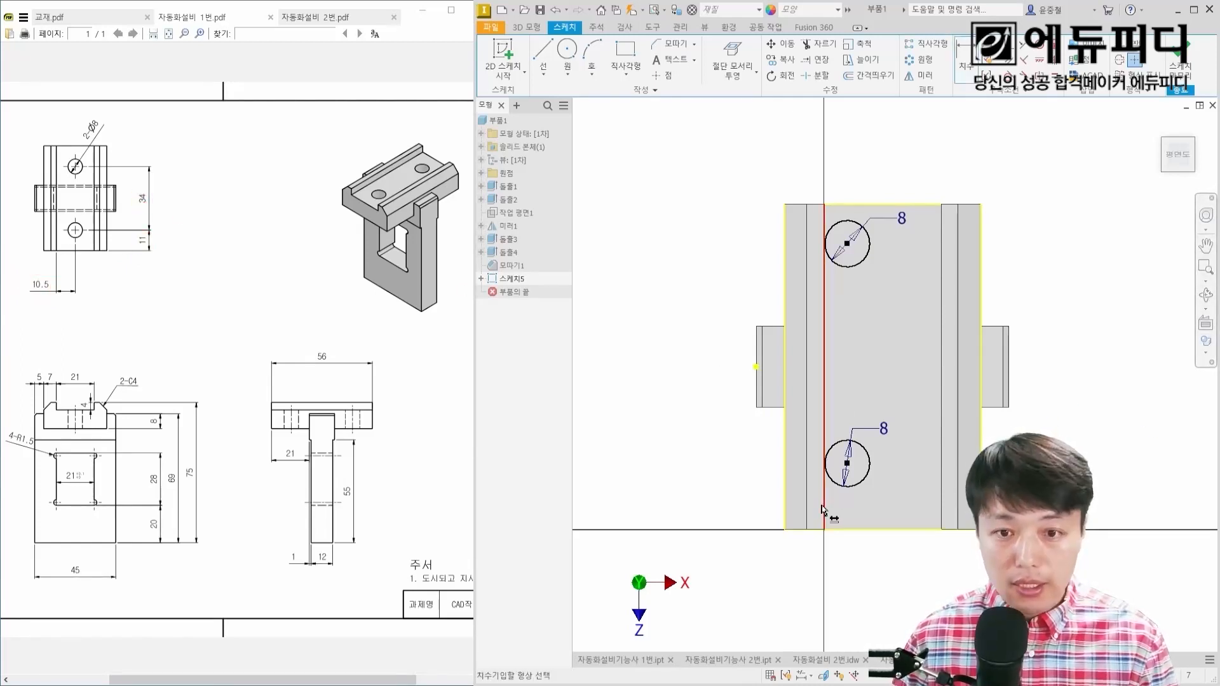
left_click(825, 508)
left_click(847, 463)
left_click(874, 578)
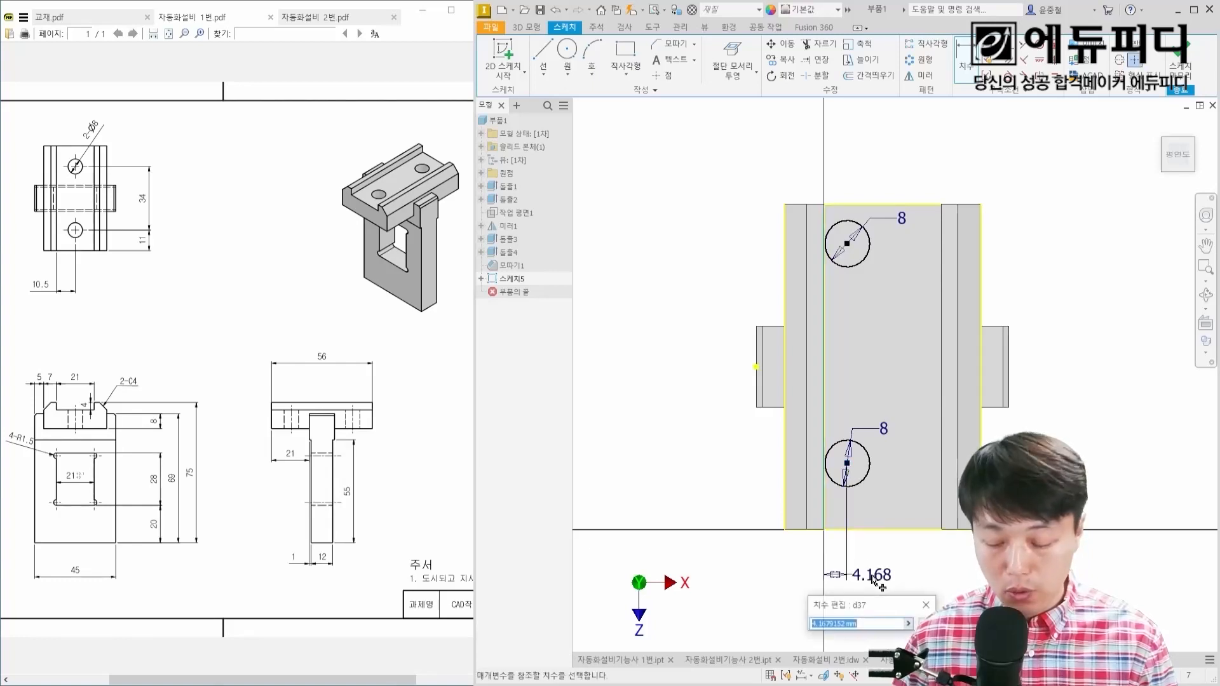
type("10.5")
key("Return")
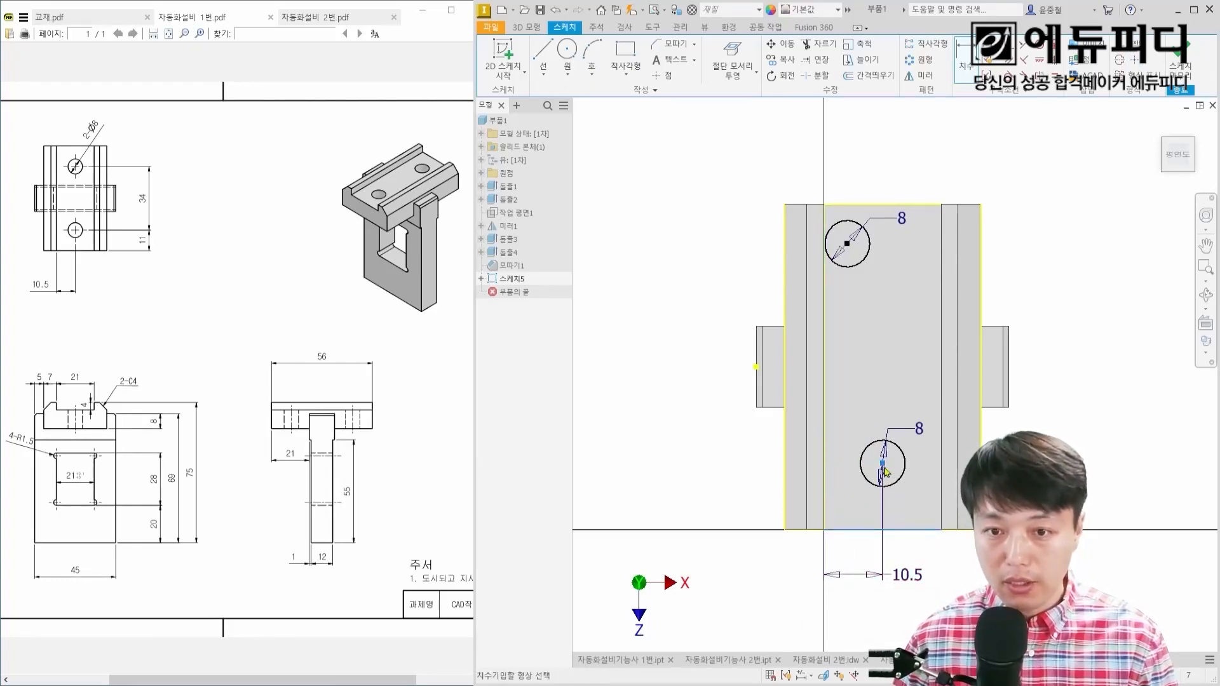
left_click(1024, 499)
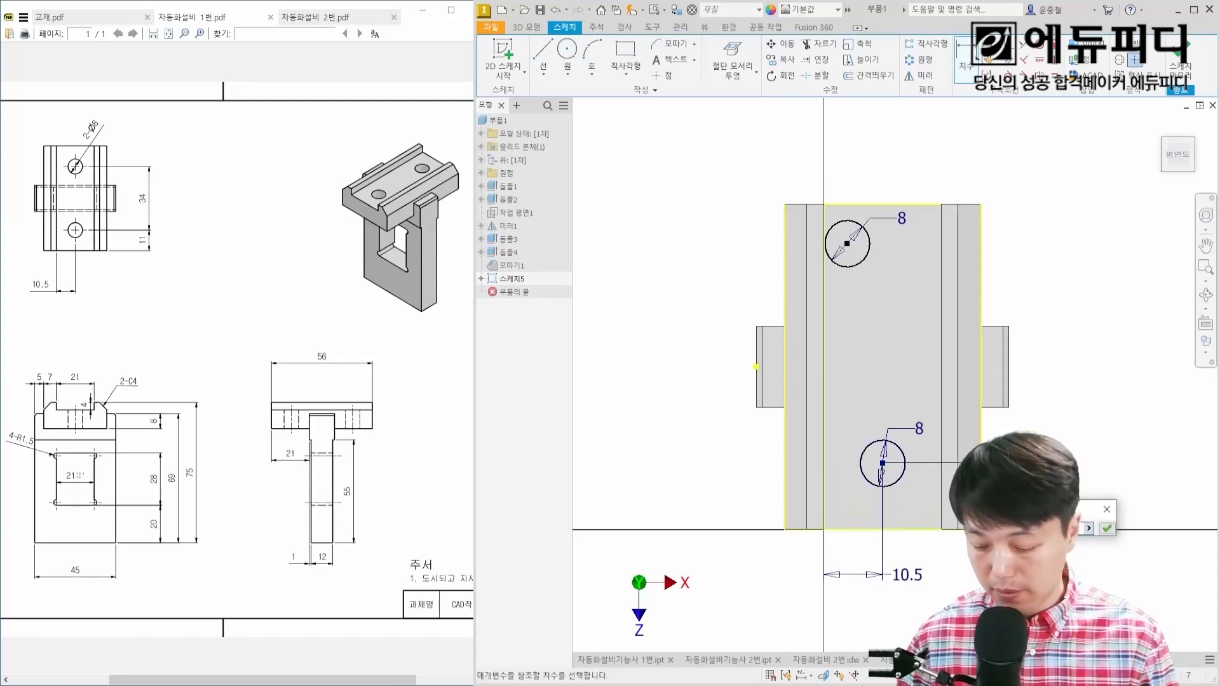
key("Return")
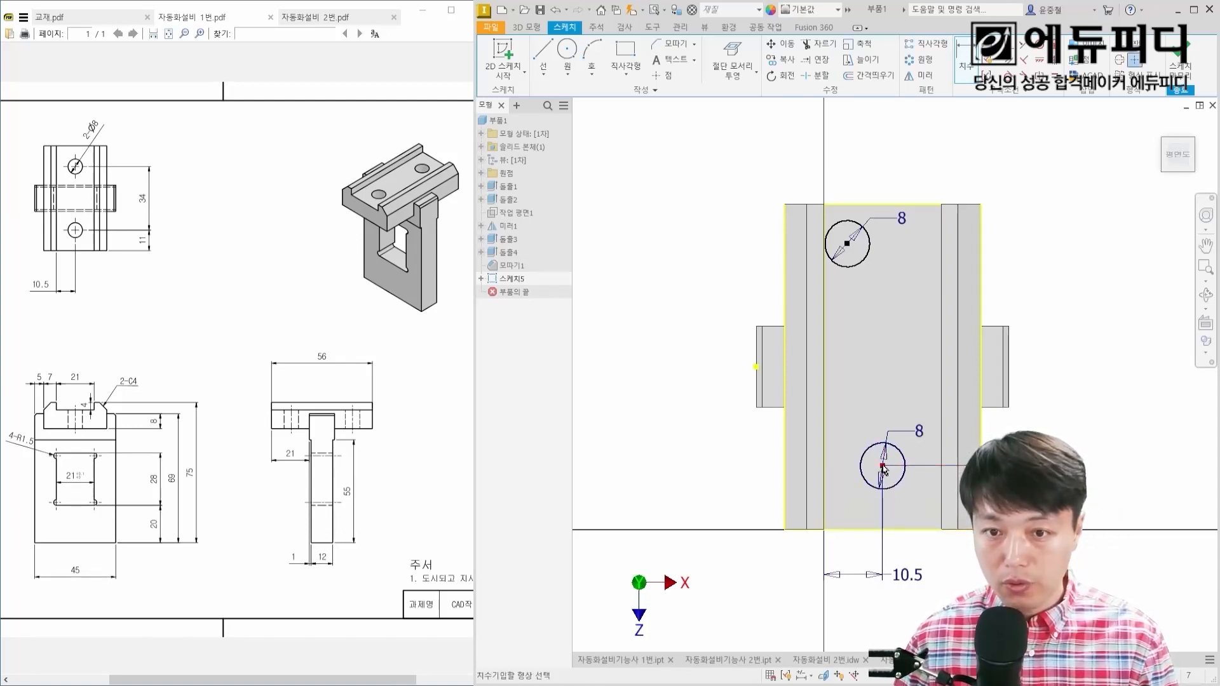
Step: Set the vertical distance between the two circle centres to 34 mm
left_click(883, 467)
left_click(848, 243)
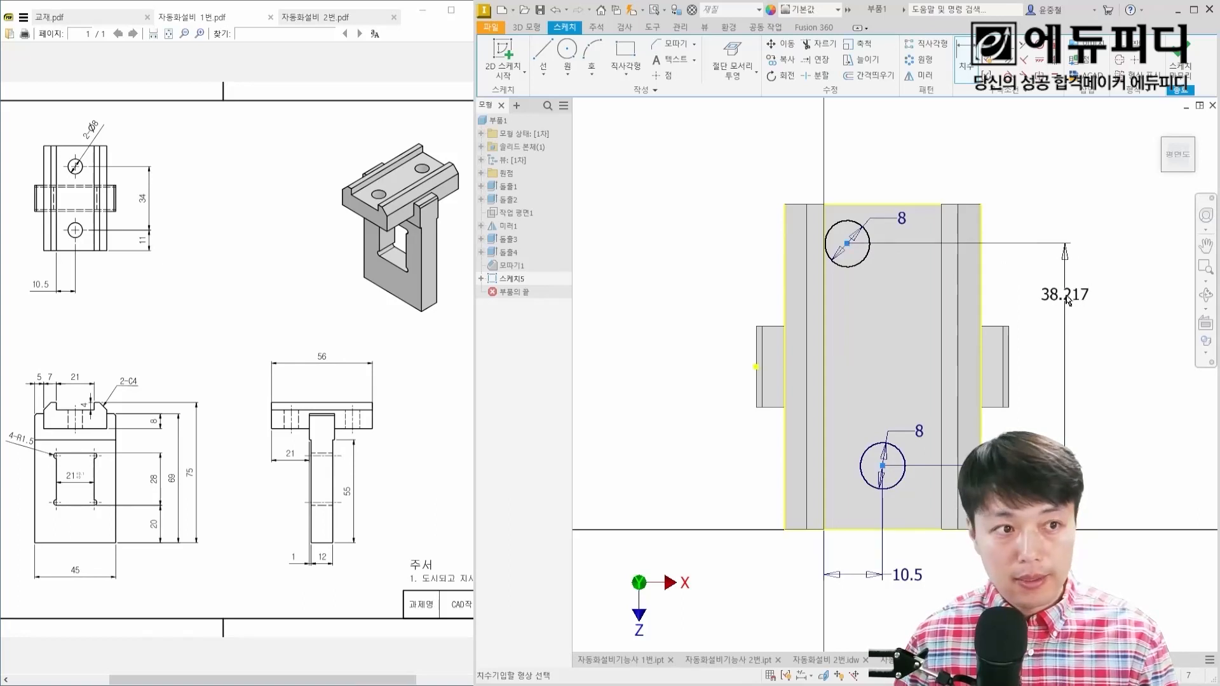
left_click(1067, 299)
type("34")
key("Return")
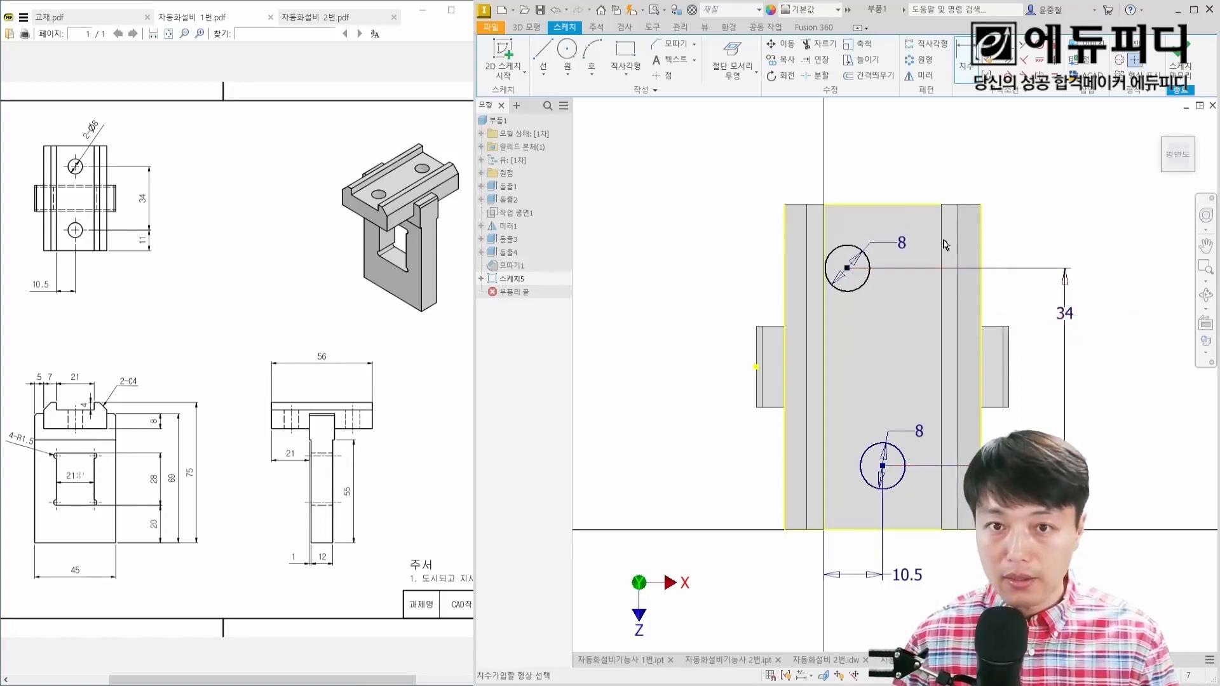
Step: Dimension the upper circle's centre 10.5 mm from the same groove side edge
left_click(825, 230)
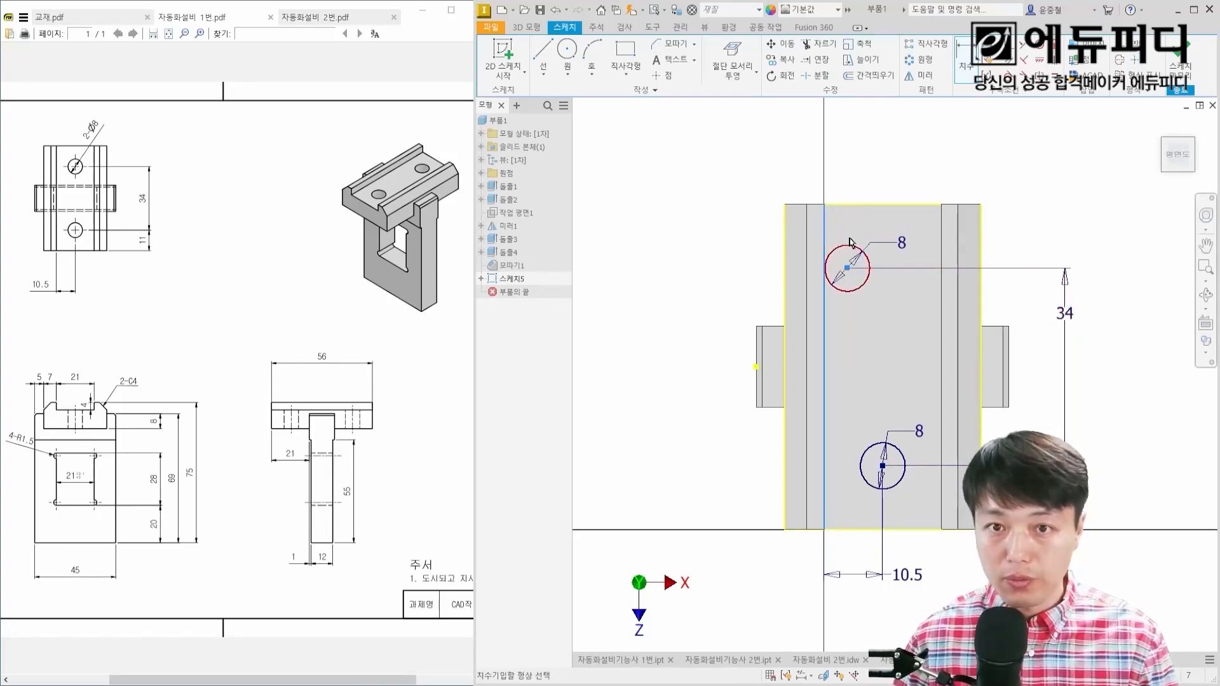
left_click(847, 268)
left_click(862, 169)
type("10.5")
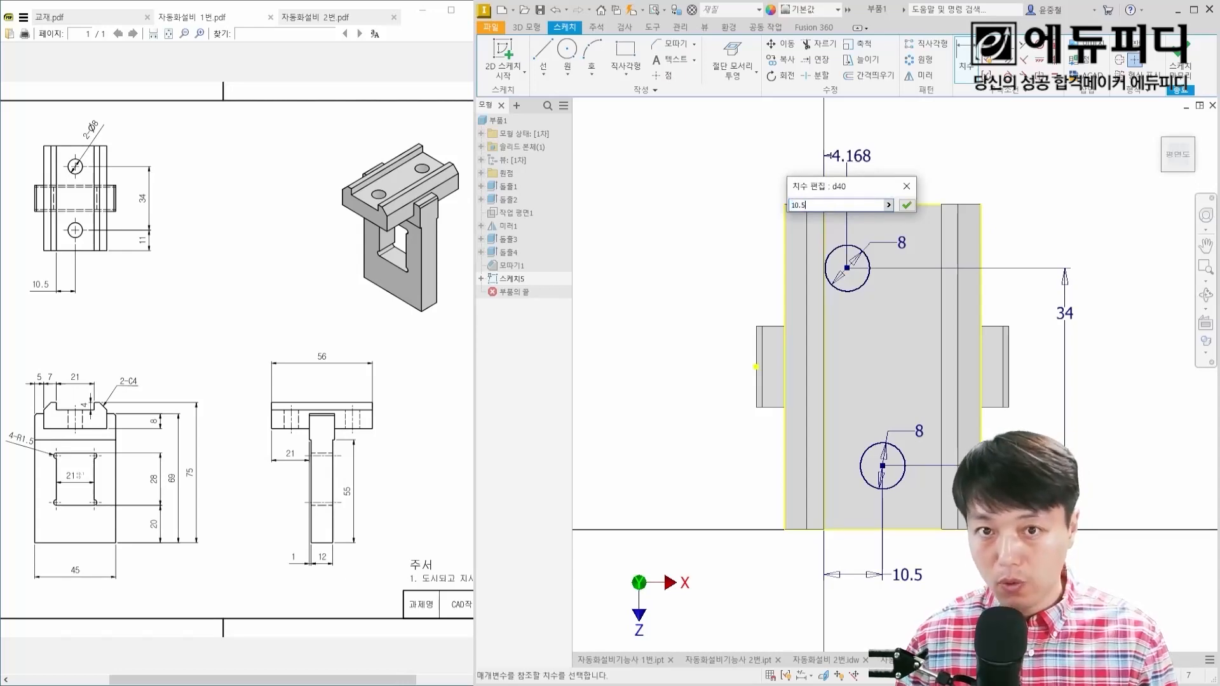
key("Return")
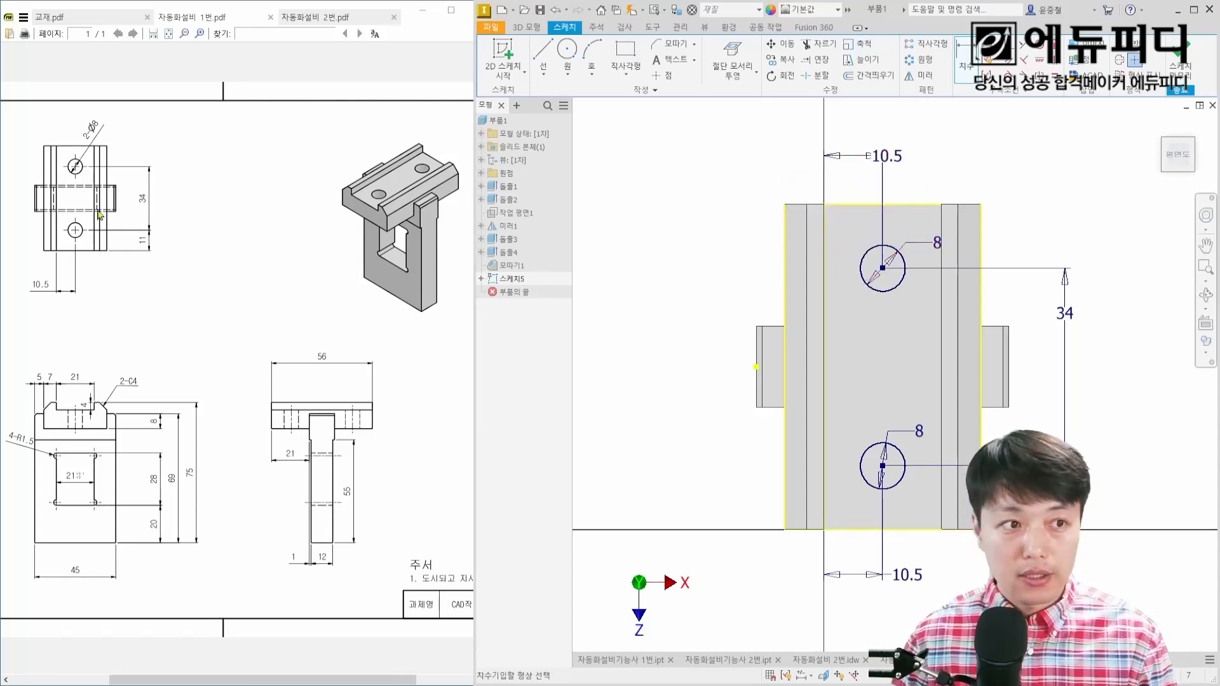
Step: Extrude both circles as a 56 mm cut downward through the rail block
key("e")
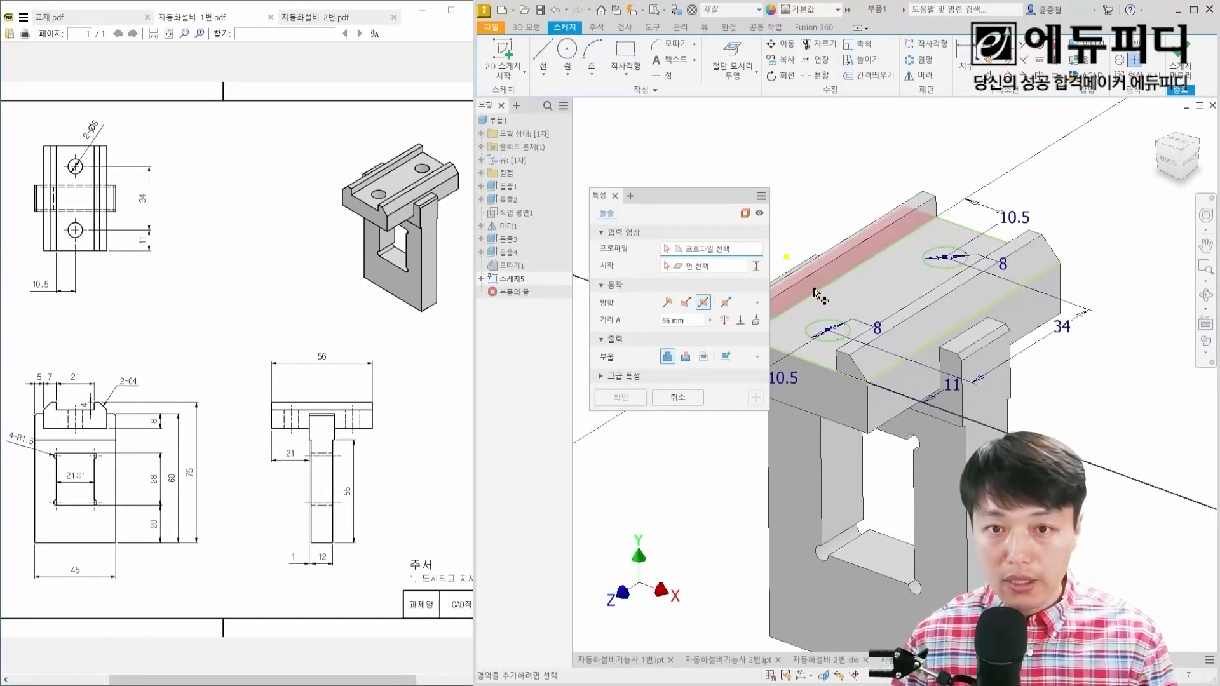
left_click(828, 328)
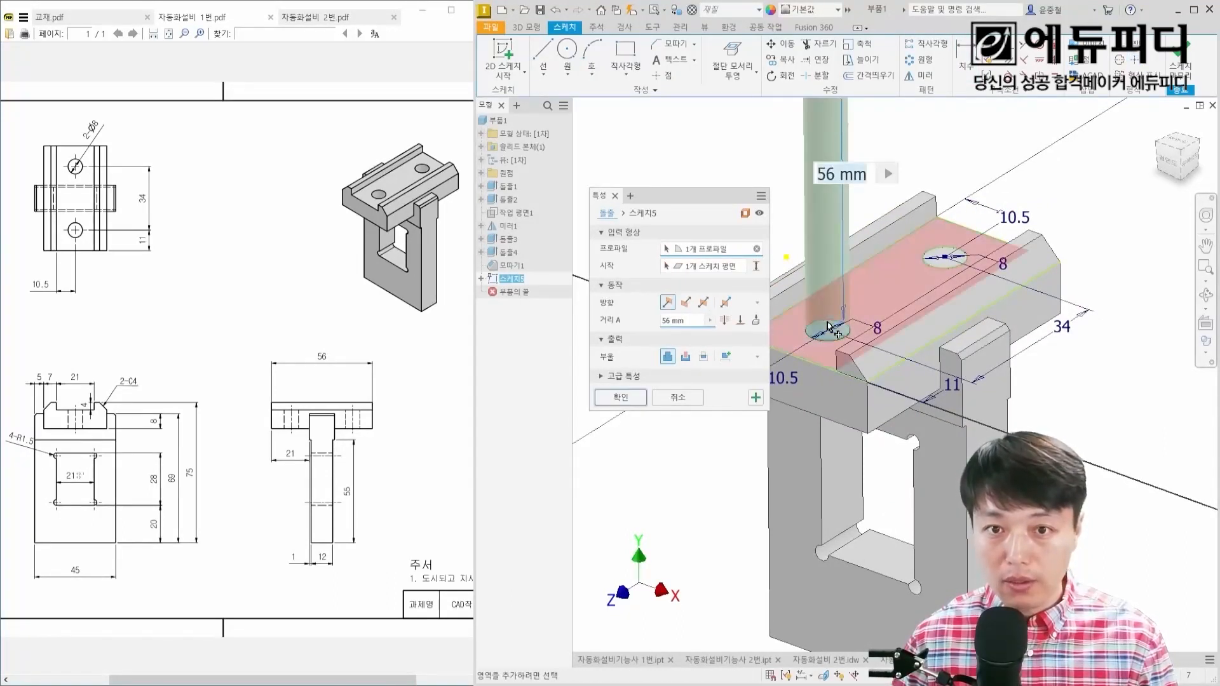
left_click(947, 257)
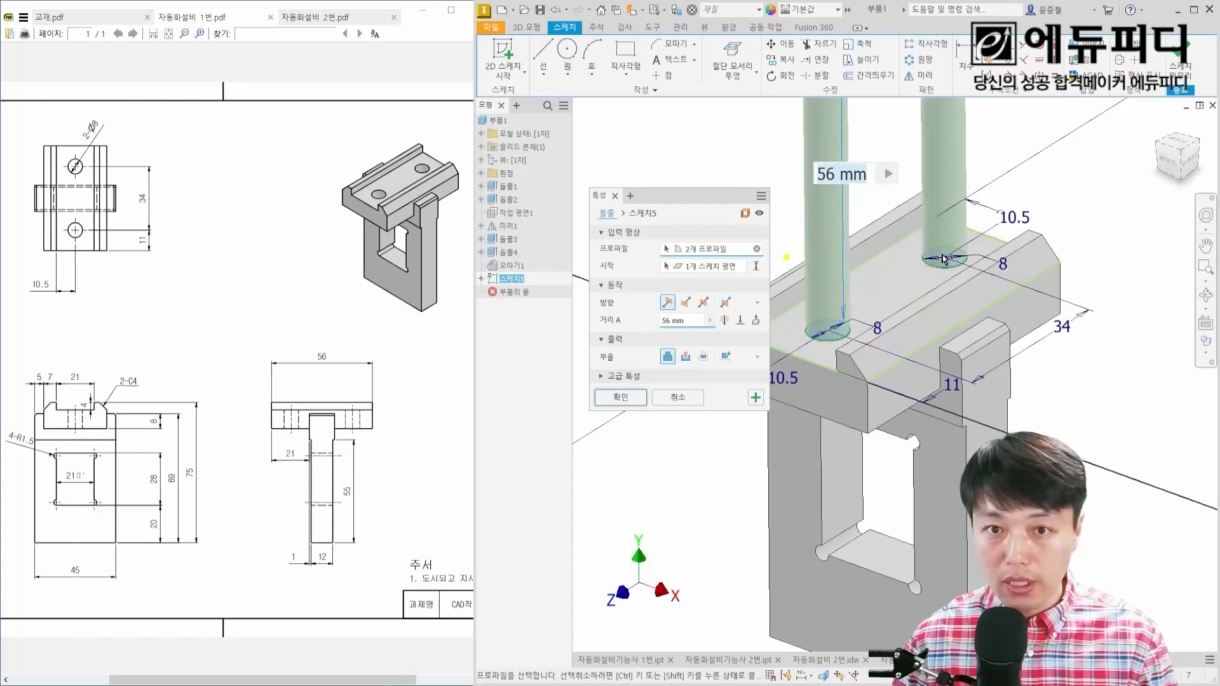
left_click(686, 303)
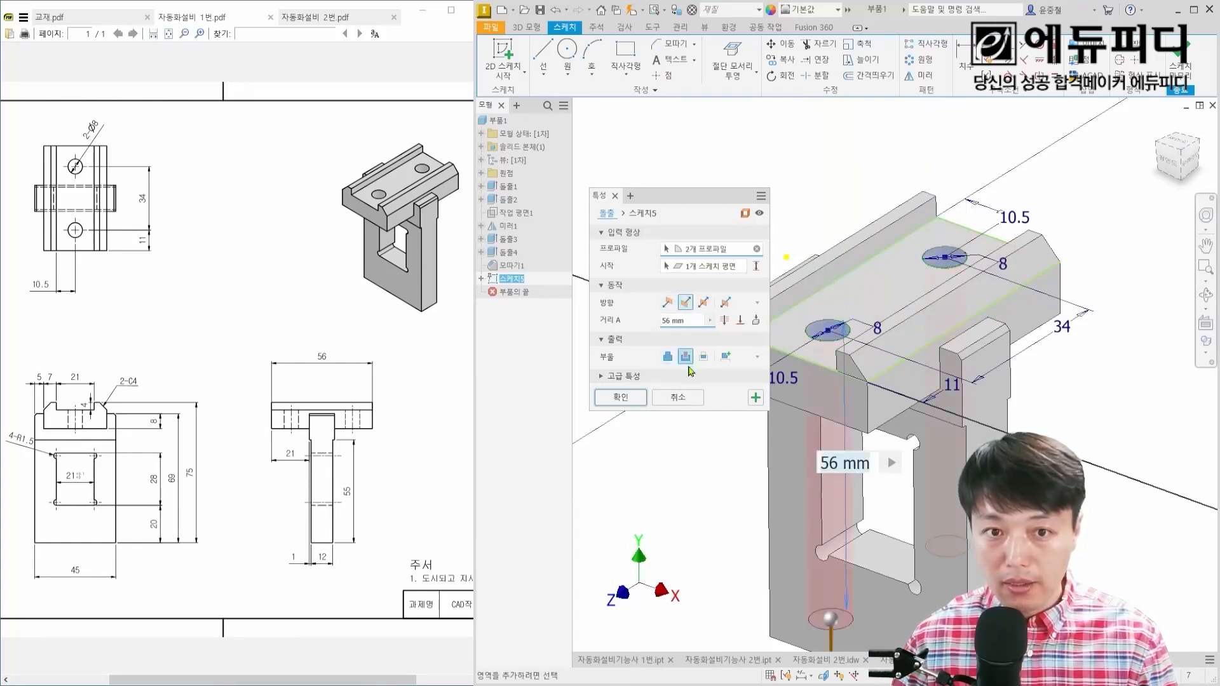
left_click(621, 400)
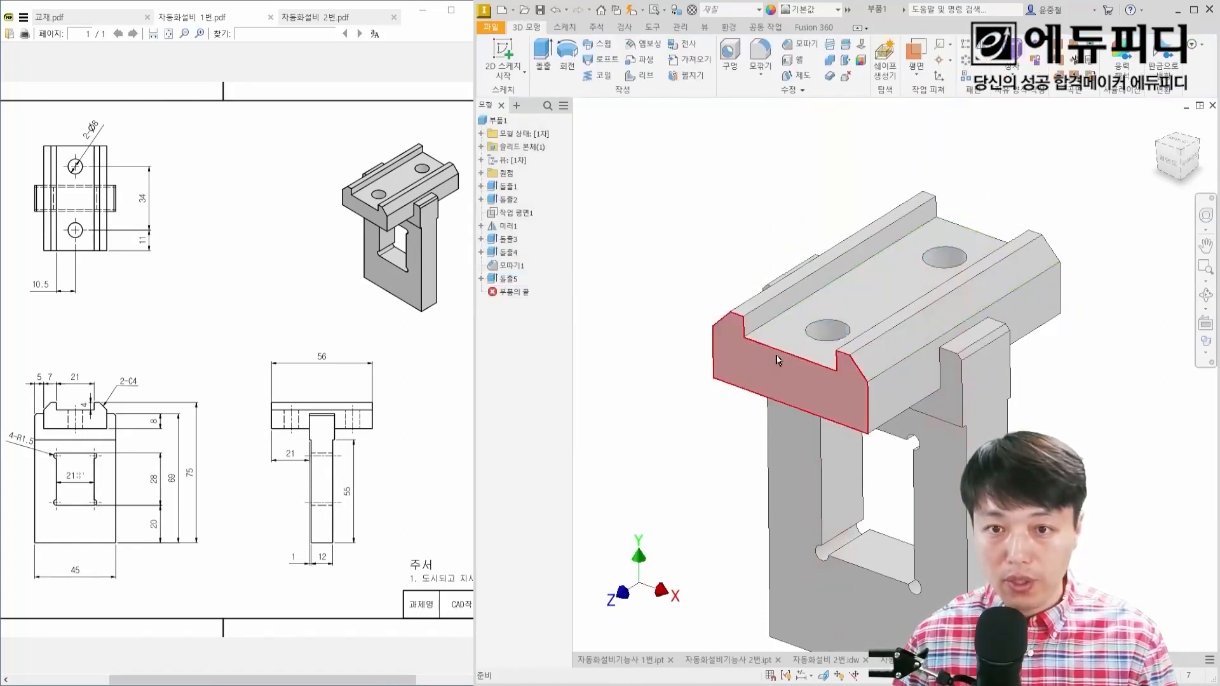
Step: Save the finished bracket part in the Downloads folder as 1번
scroll(877, 283, "down", 4)
middle_click_drag(873, 285, 781, 256, "shift")
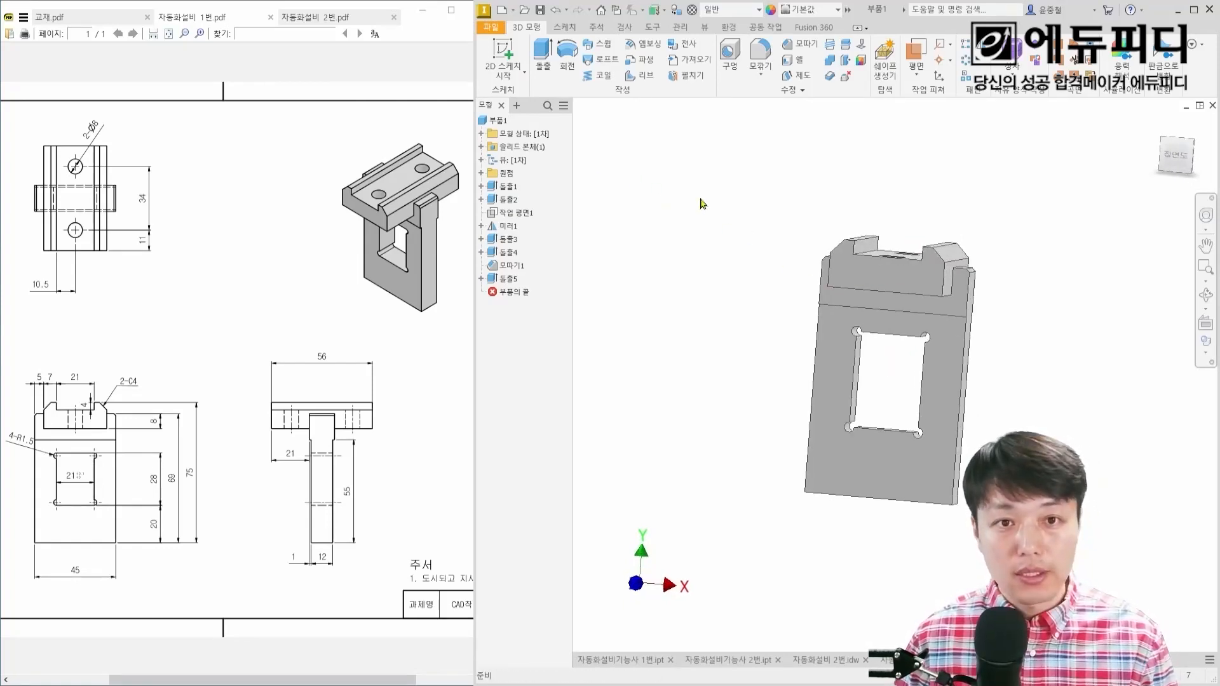
key("ctrl+s")
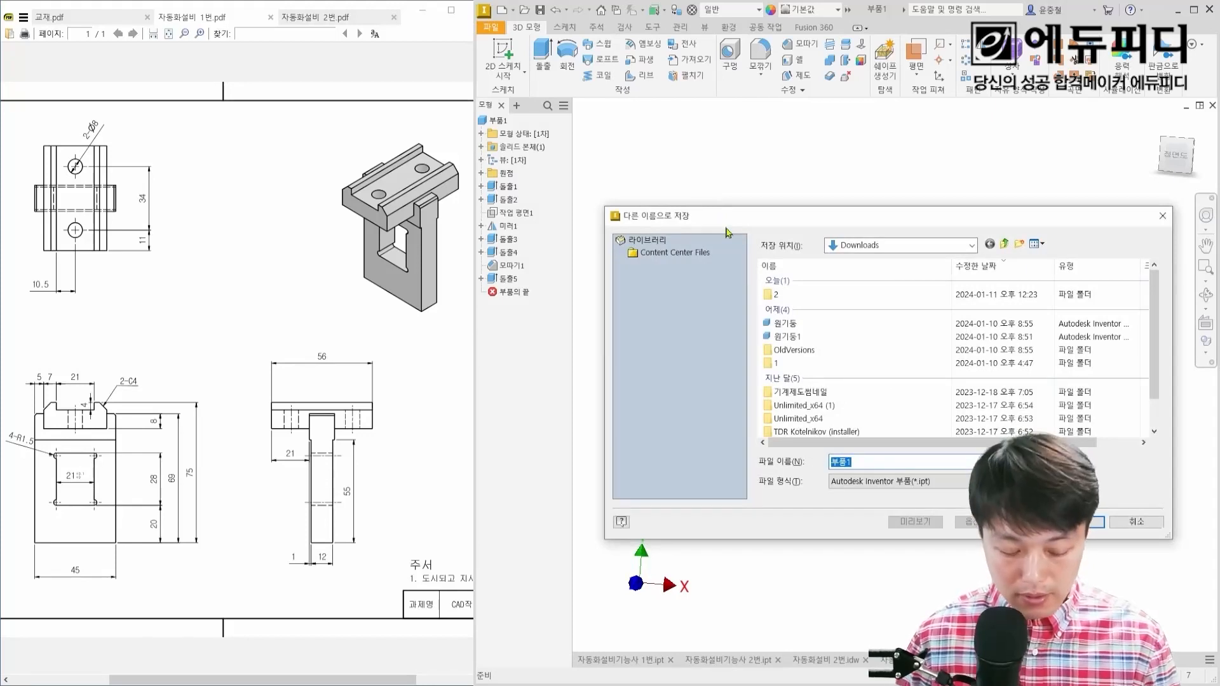
type("1번")
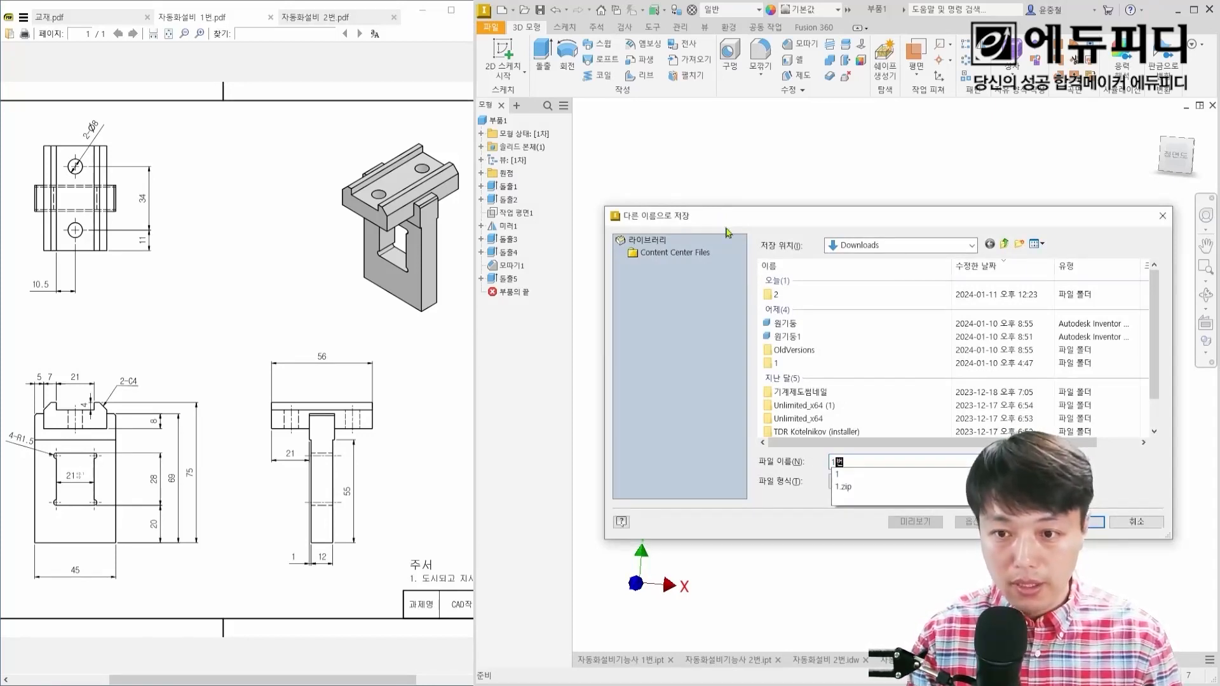
key("Return")
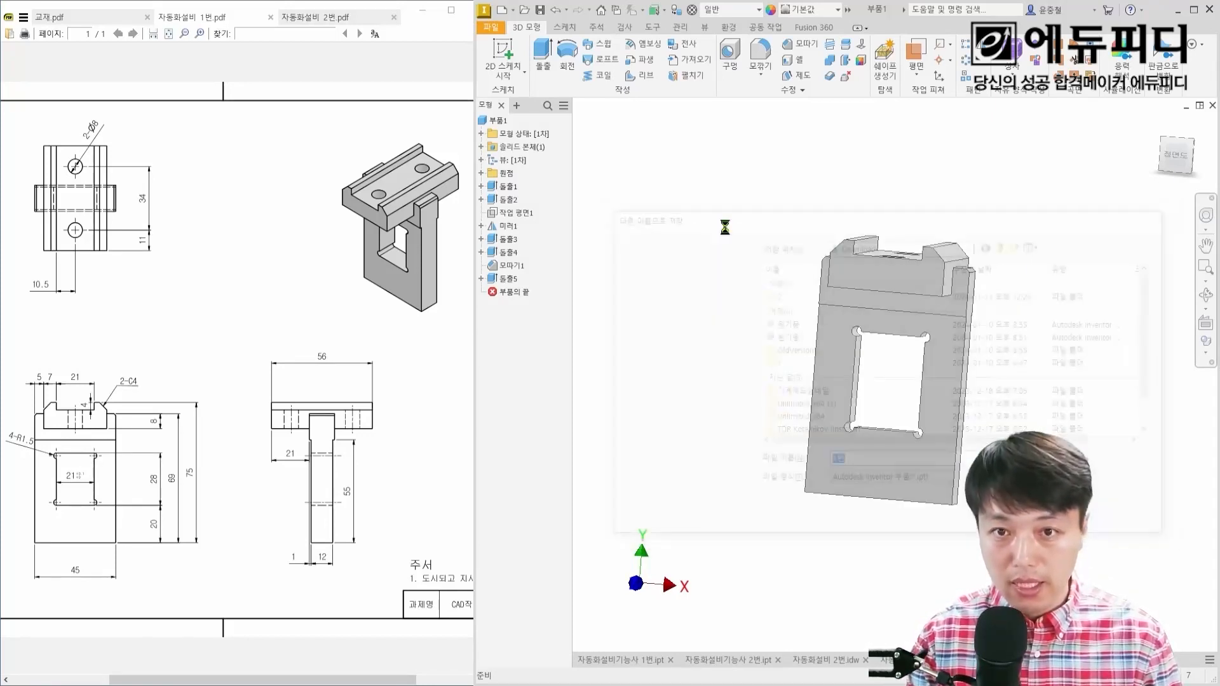
Step: Switch to the 원기둥 drawing and delete all the cylinder's views, including the dependent ones
key("F4")
left_click_drag(771, 312, 745, 331)
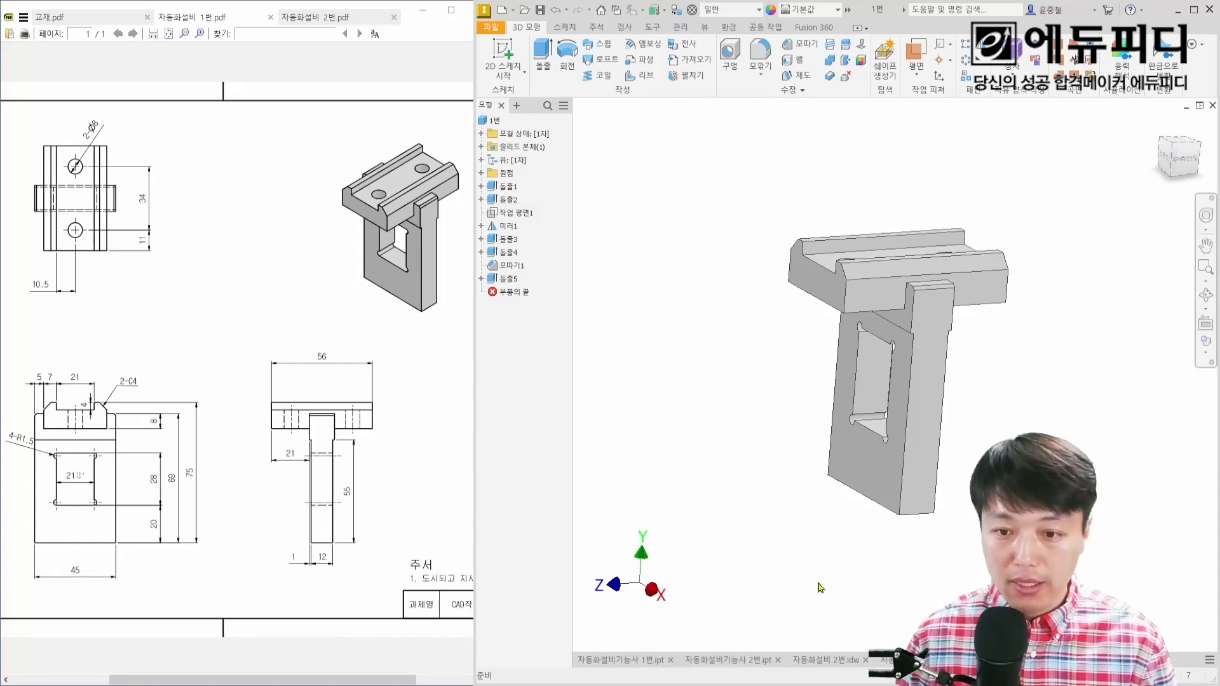
key("ctrl+Tab")
scroll(876, 449, "down", 3)
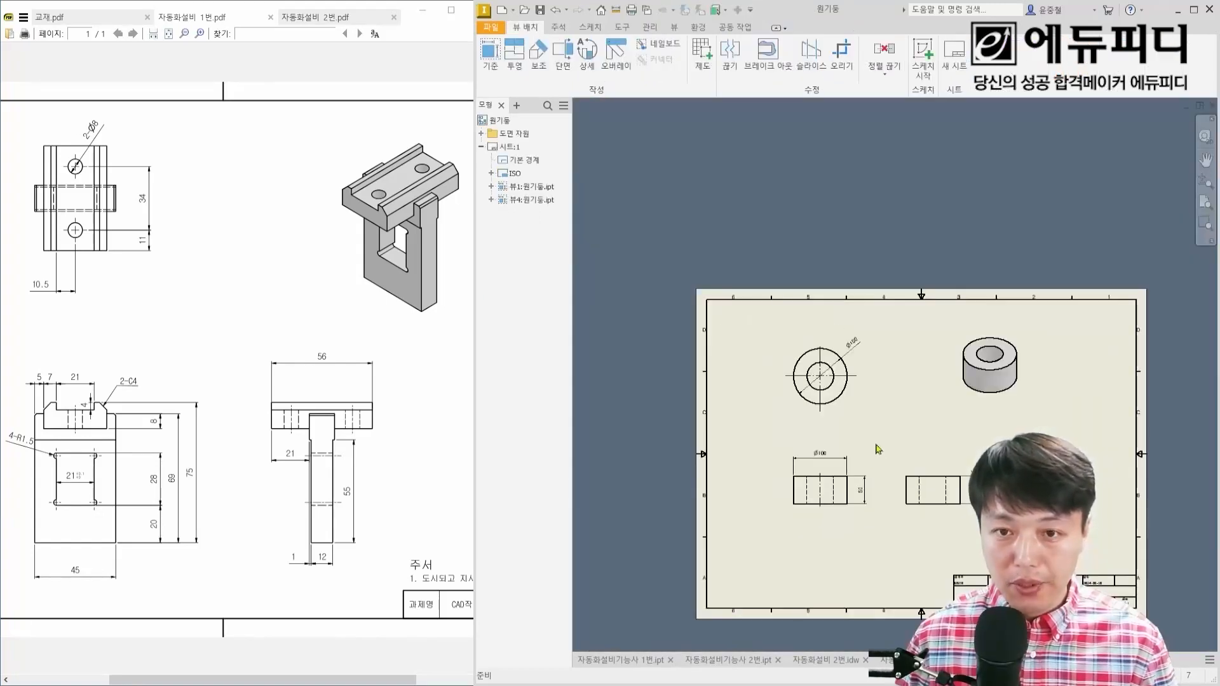
mouse_move(1080, 539)
left_mouse_down()
mouse_move(873, 366)
mouse_move(781, 323)
left_mouse_up()
key("Delete")
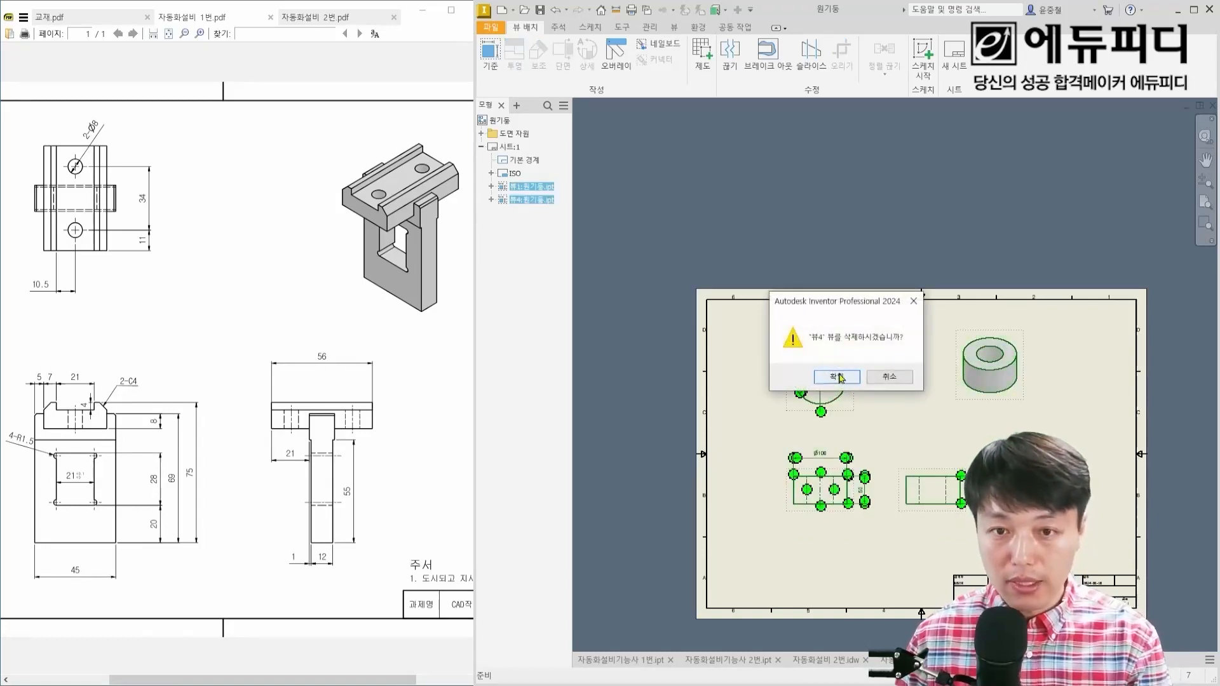
left_click(839, 378)
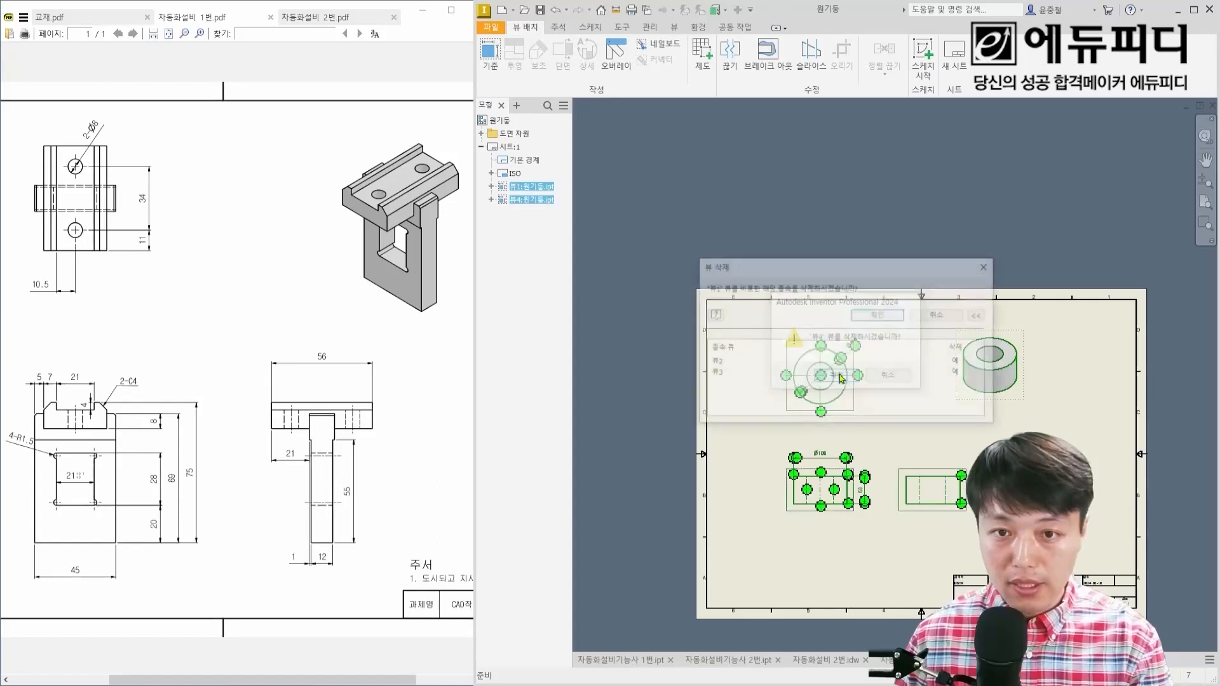
left_click(871, 315)
Step: Place a shaded 1:1 isometric base view of 1번.ipt without hidden lines near the sheet's upper-right corner
middle_click_drag(888, 410, 858, 376)
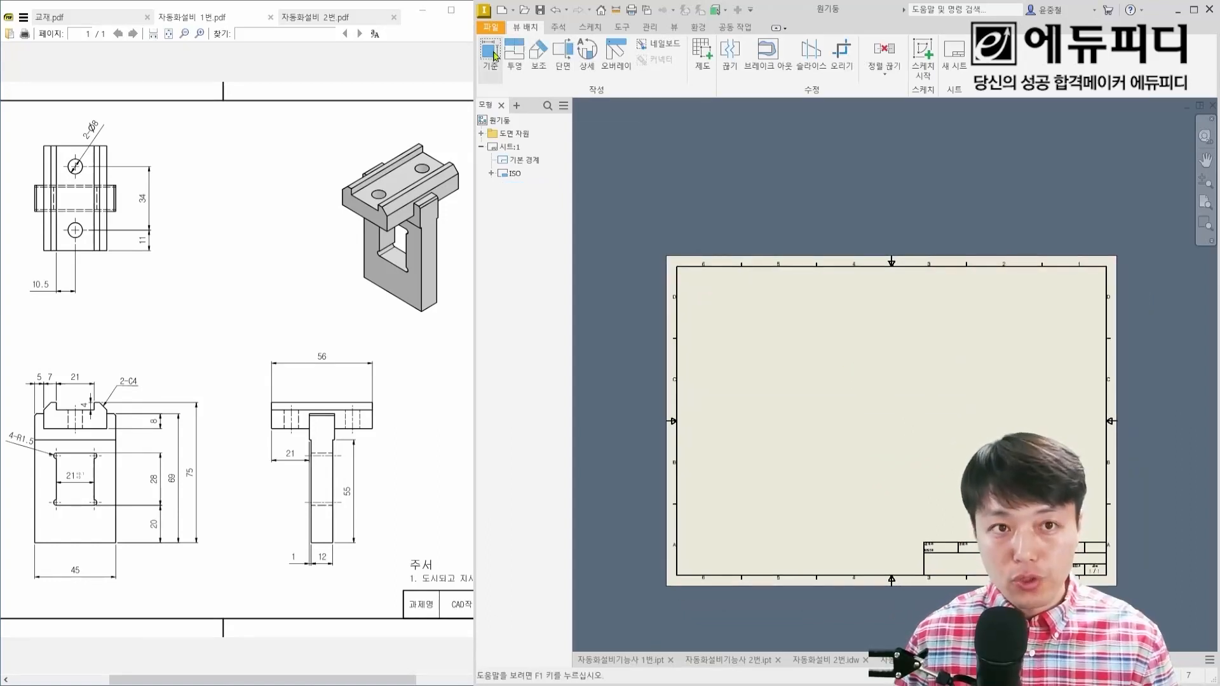
left_click(494, 56)
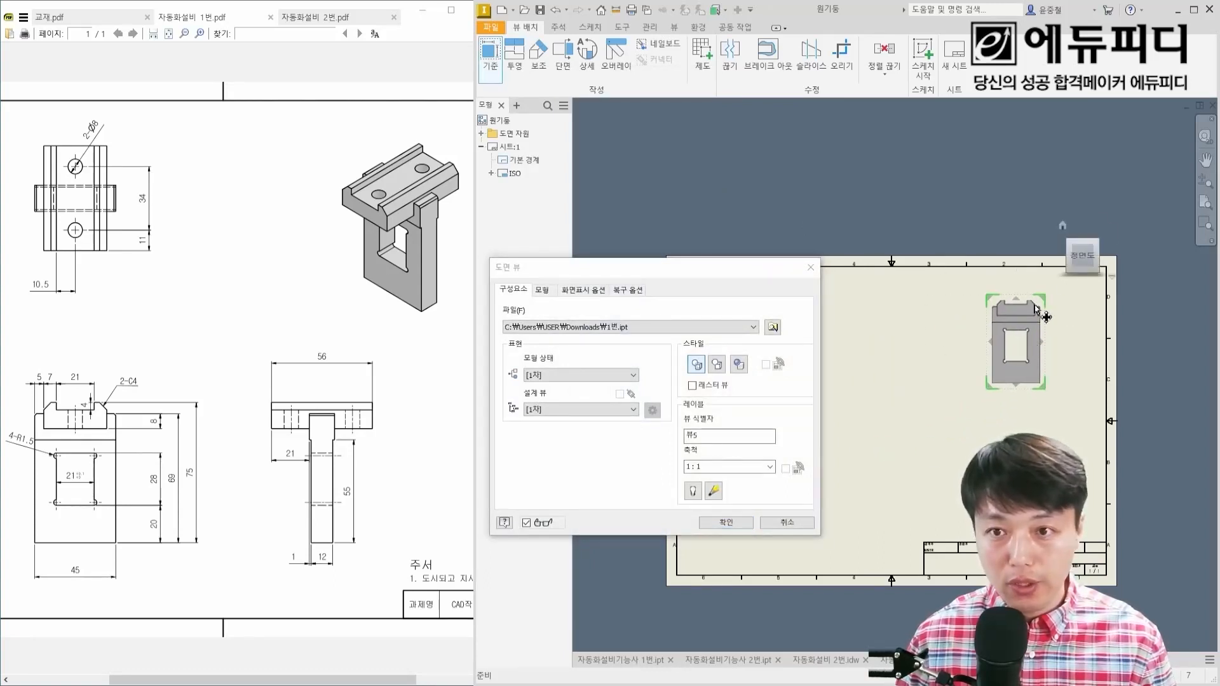
scroll(1060, 262, "up", 2)
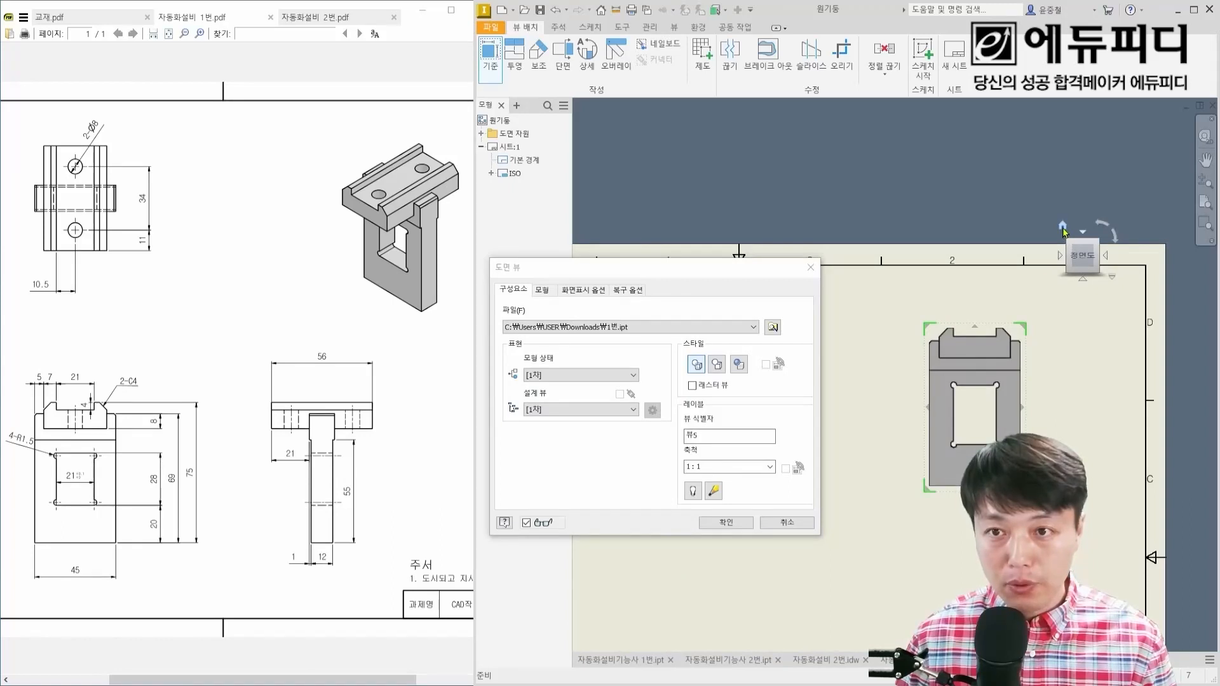
left_click(1063, 228)
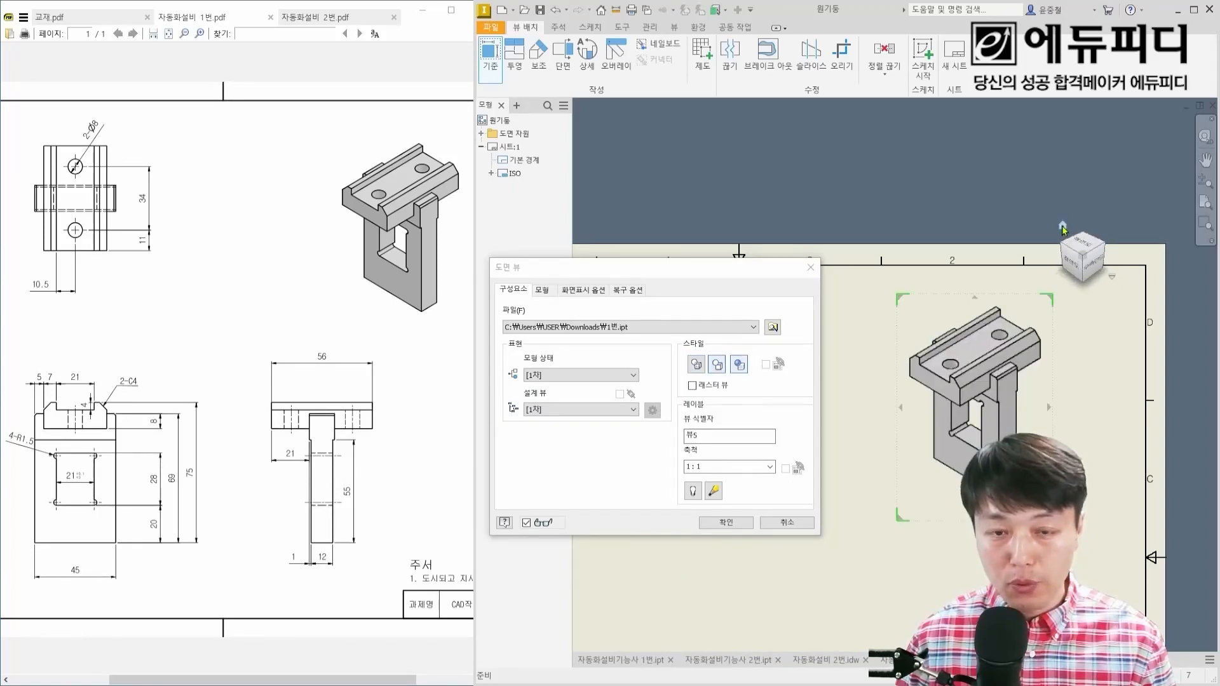
left_click_drag(696, 270, 759, 265)
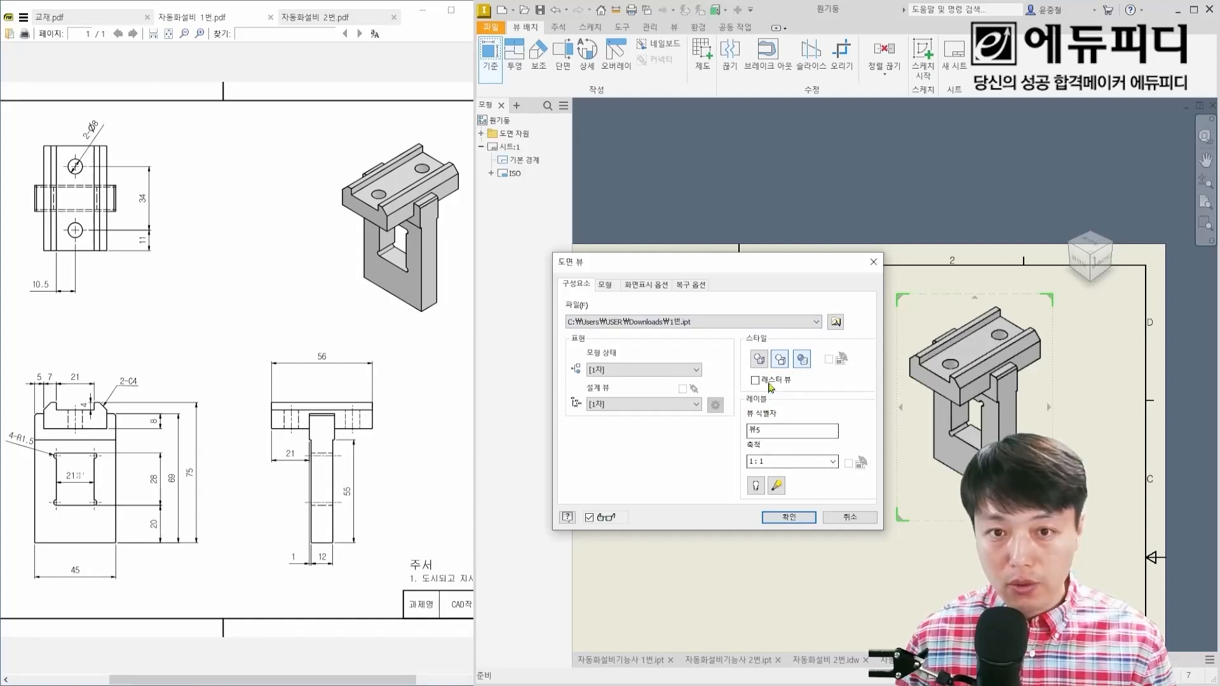
left_click(789, 517)
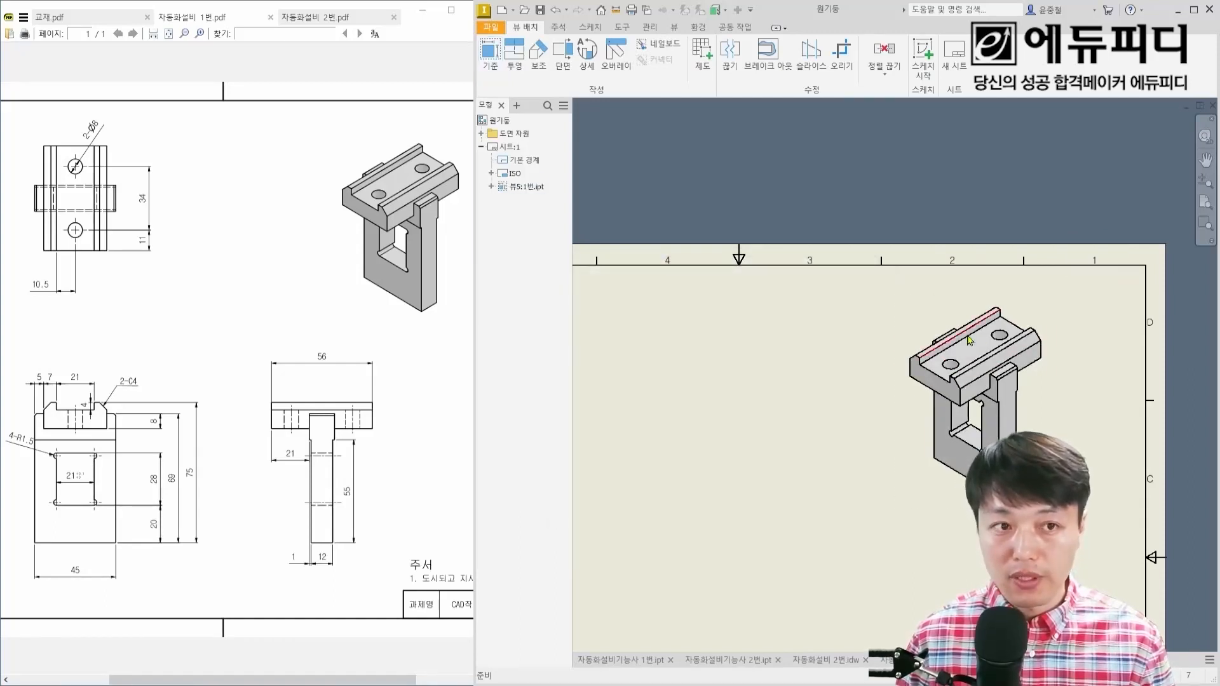
mouse_move(922, 368)
middle_mouse_down()
mouse_move(947, 308)
mouse_move(992, 294)
middle_mouse_up()
scroll(930, 334, "down", 3)
key("ctrl+2")
left_click_drag(719, 387, 850, 473, "ctrl")
left_click_drag(935, 397, 1051, 488, "ctrl")
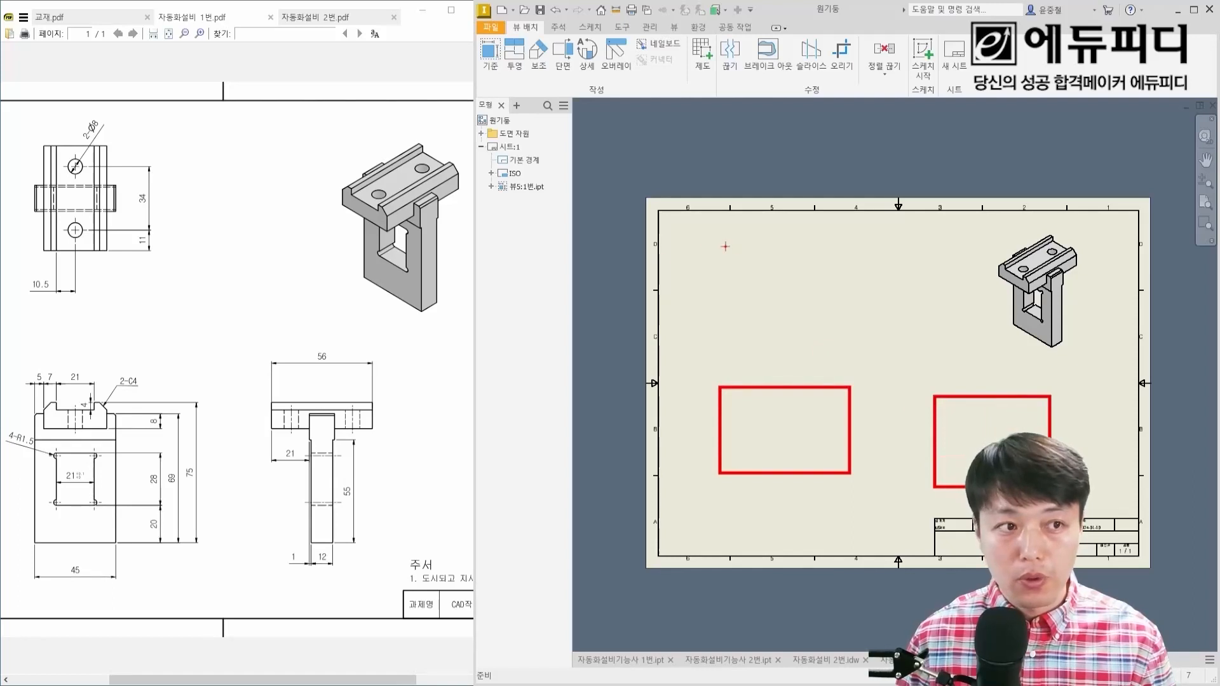
left_click_drag(726, 246, 839, 327, "ctrl")
key("Escape")
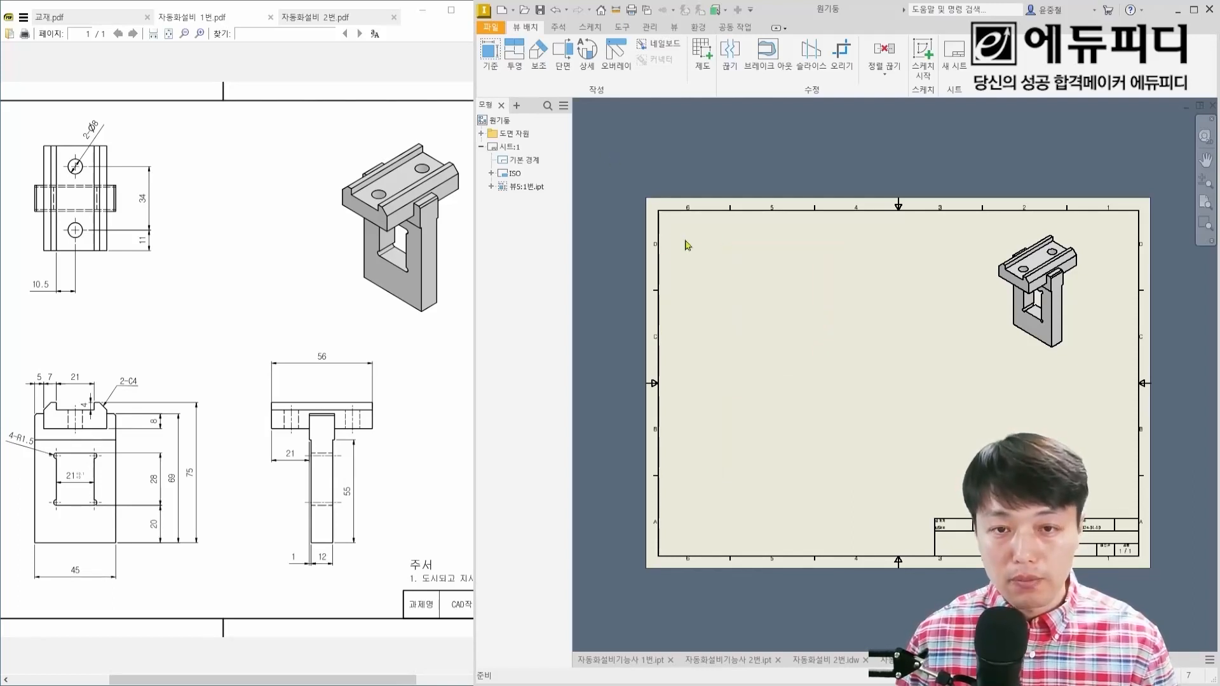
Step: Place an unshaded 1:1 front base view of 1번.ipt with hidden lines on the left half of the sheet
right_click(806, 309)
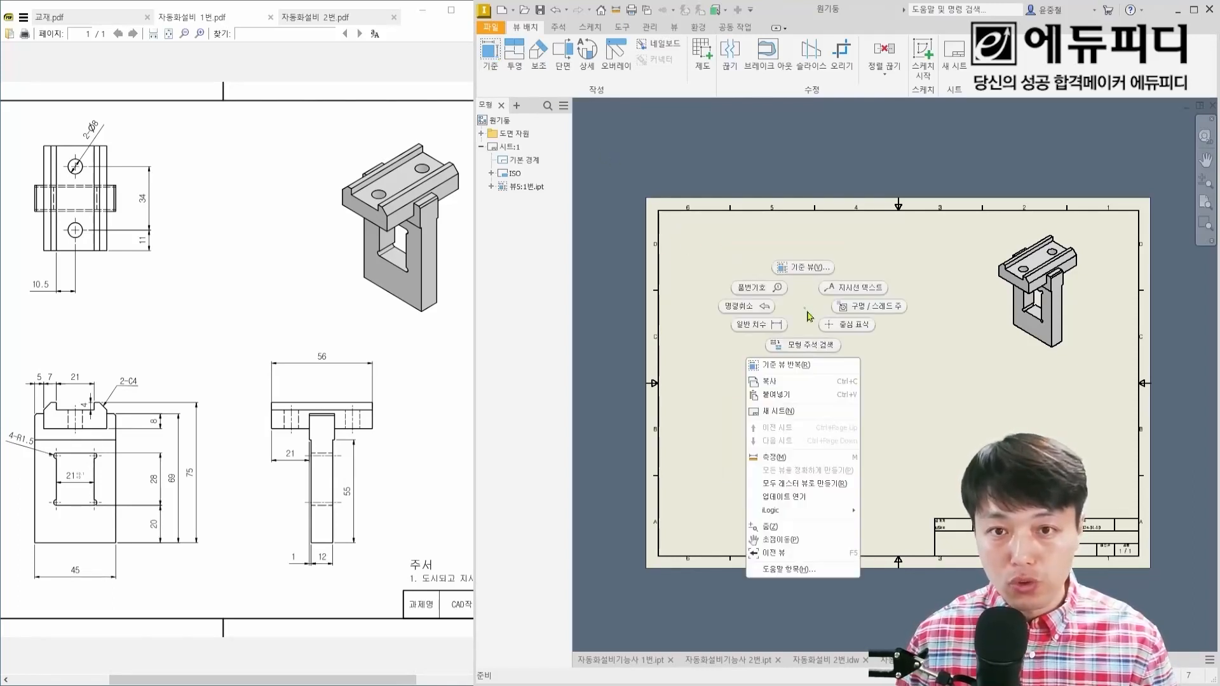
left_click(803, 268)
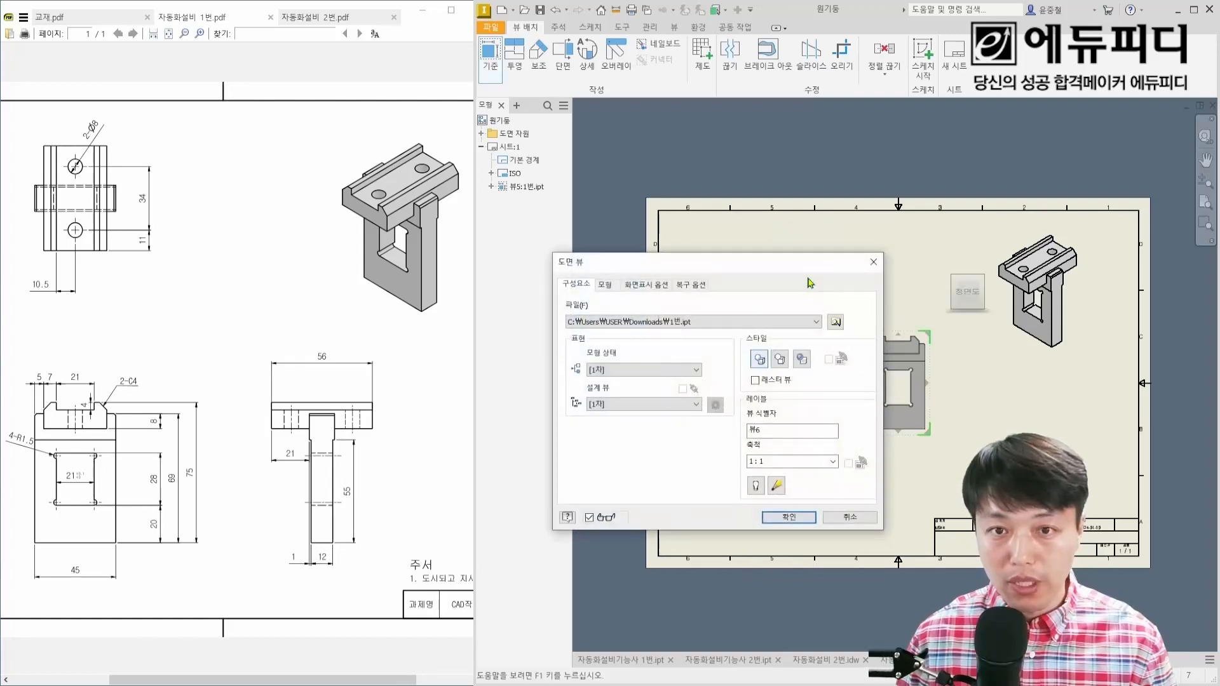
left_click_drag(754, 267, 595, 260)
left_click_drag(913, 407, 806, 426)
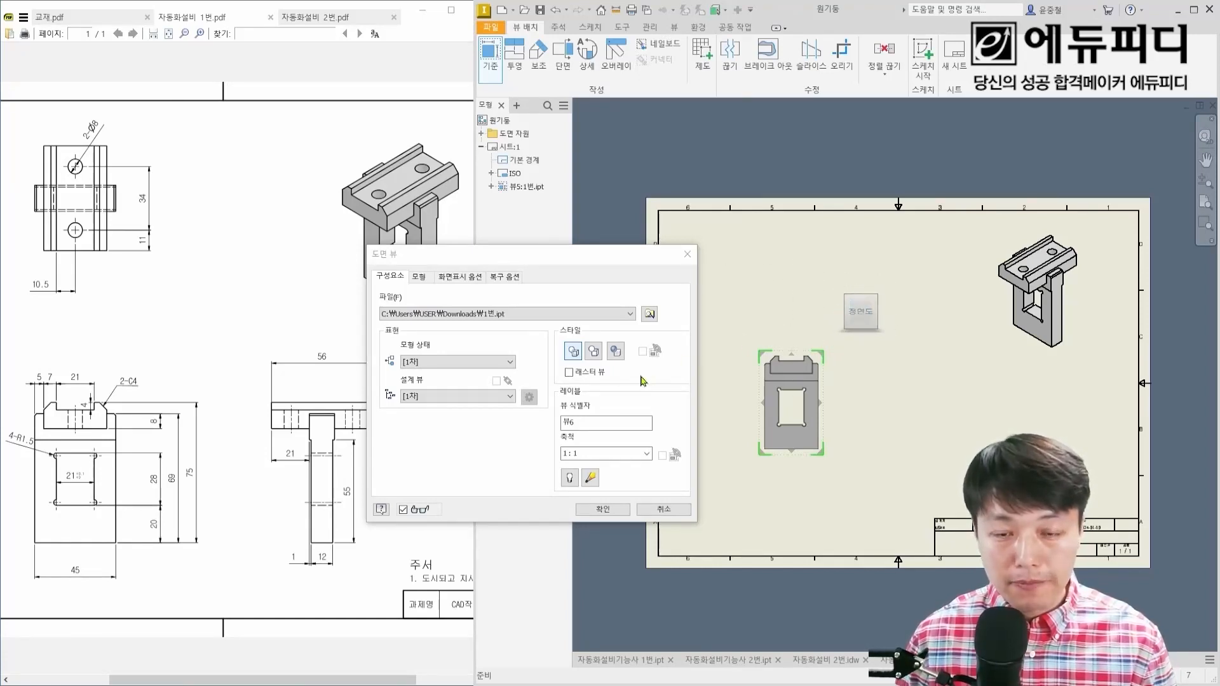
scroll(782, 380, "down", 3)
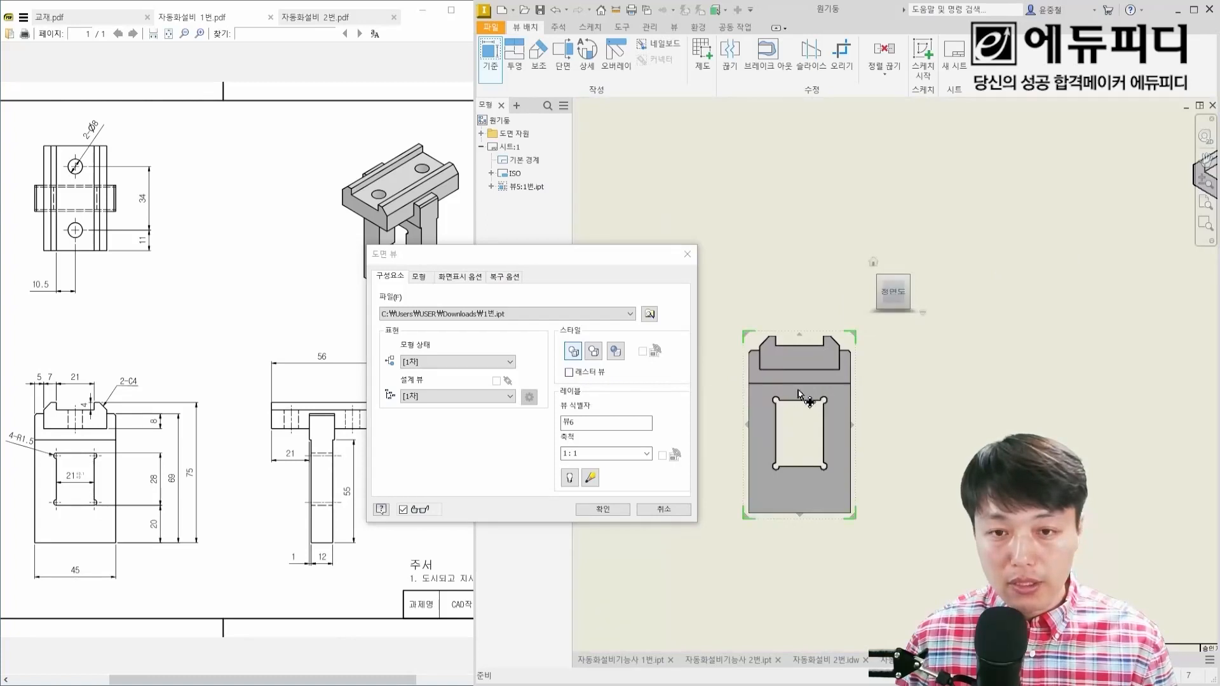
left_click(616, 351)
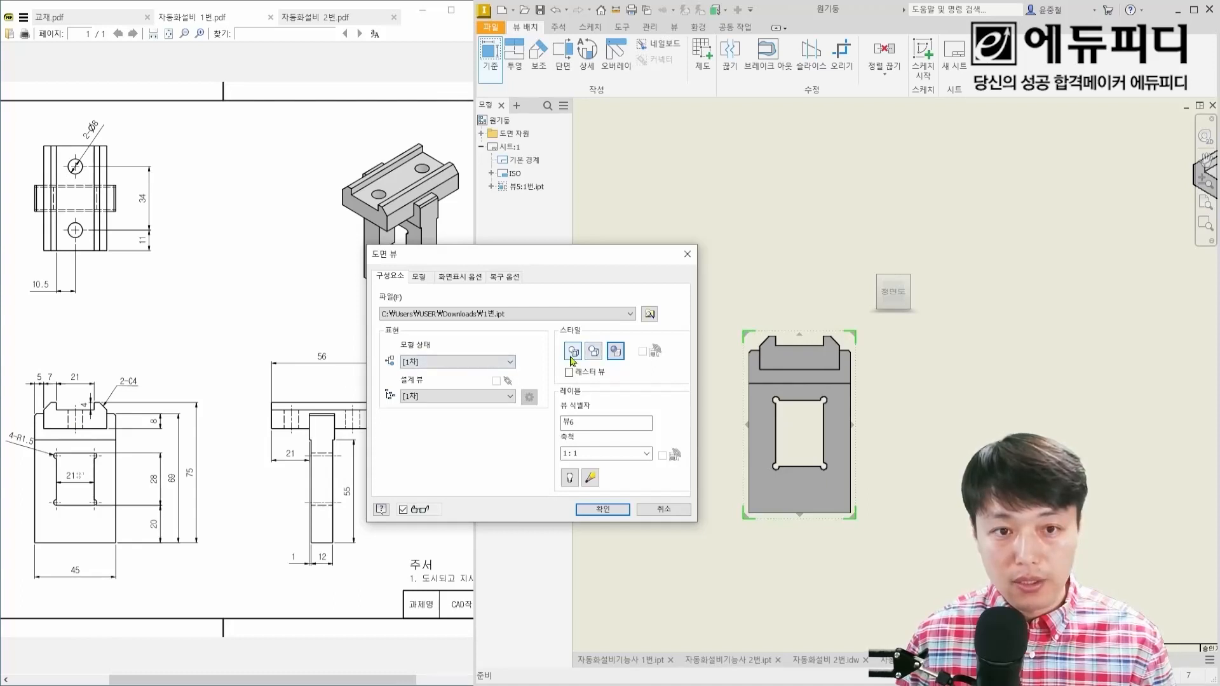
left_click(602, 510)
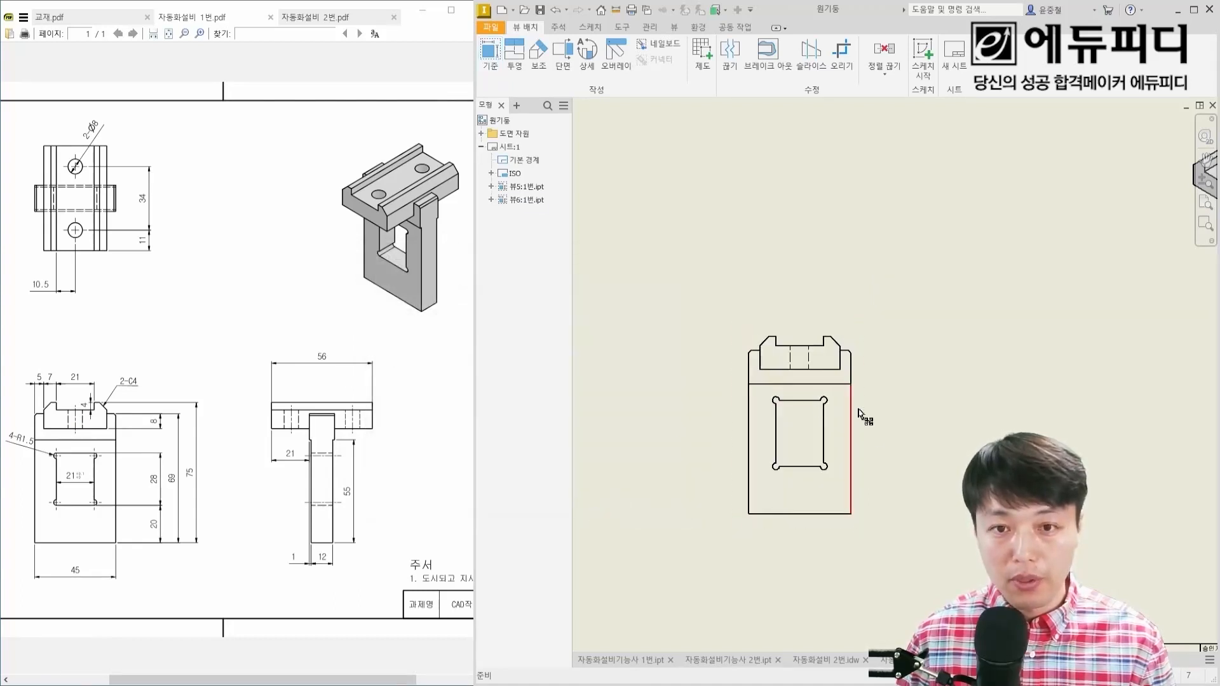
scroll(794, 437, "up", 2)
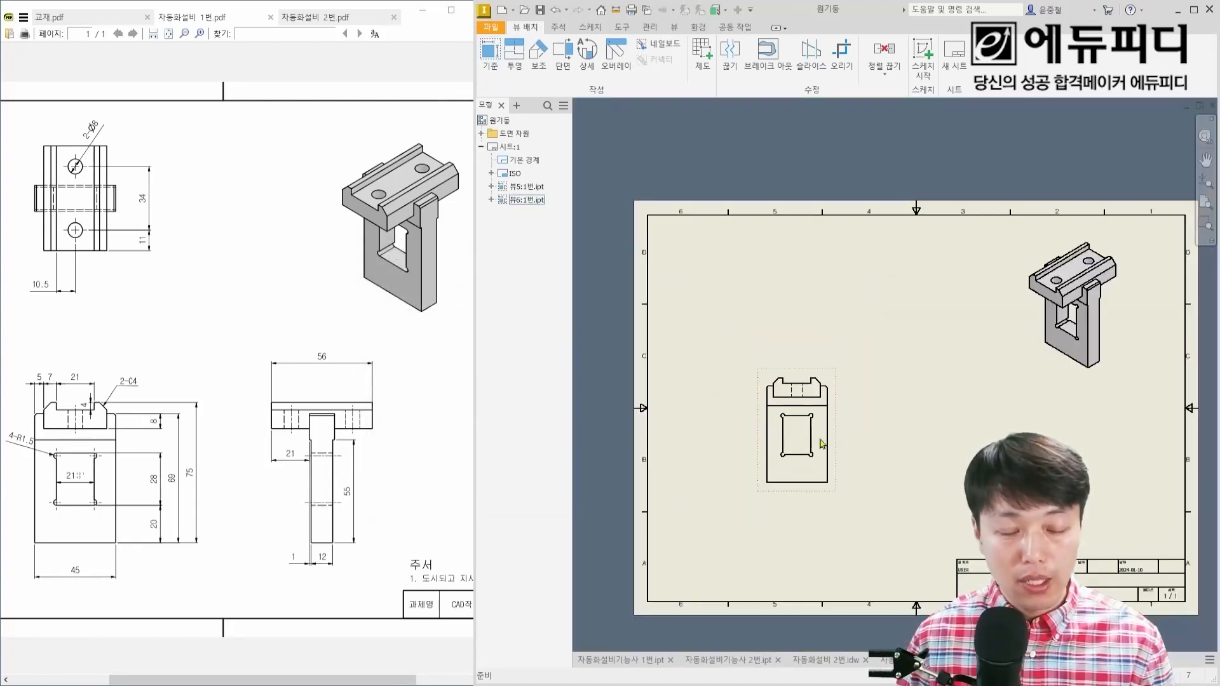
Step: Reopen the front view's settings for a check and leave them as they are
scroll(823, 444, "down", 2)
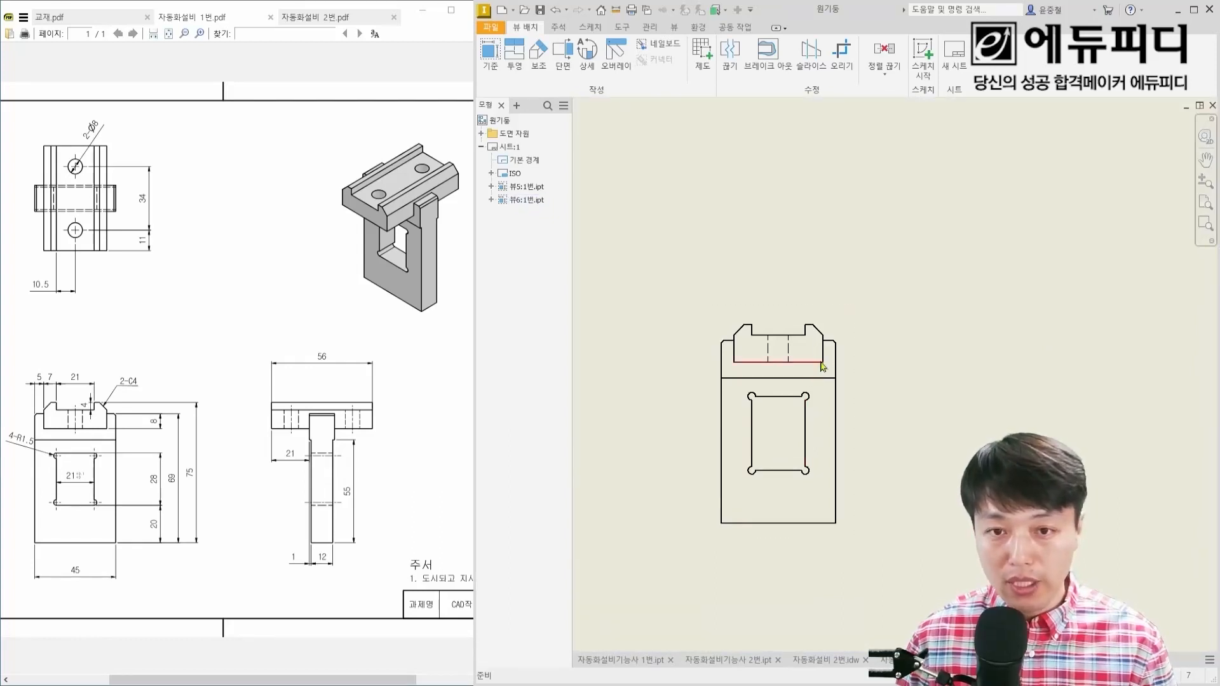
double_click(851, 330)
key("Escape")
Step: Project a side view from the front view and place it to the right of it
scroll(818, 374, "up", 3)
middle_click_drag(819, 374, 755, 351)
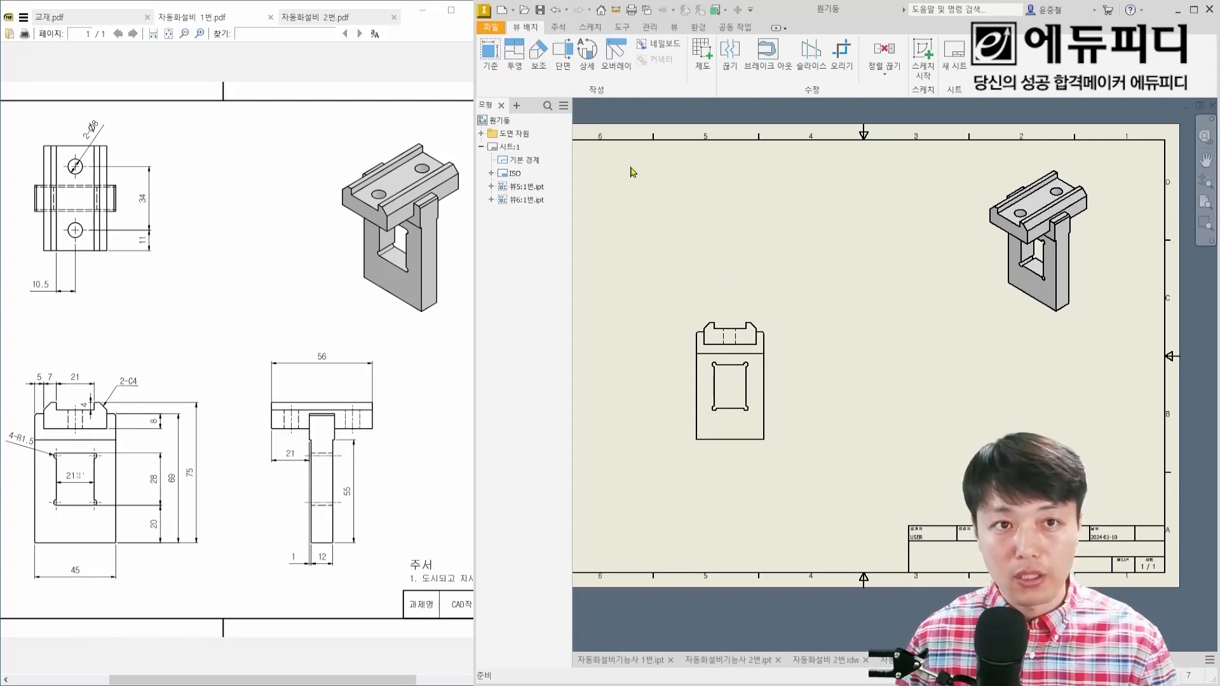
left_click(515, 56)
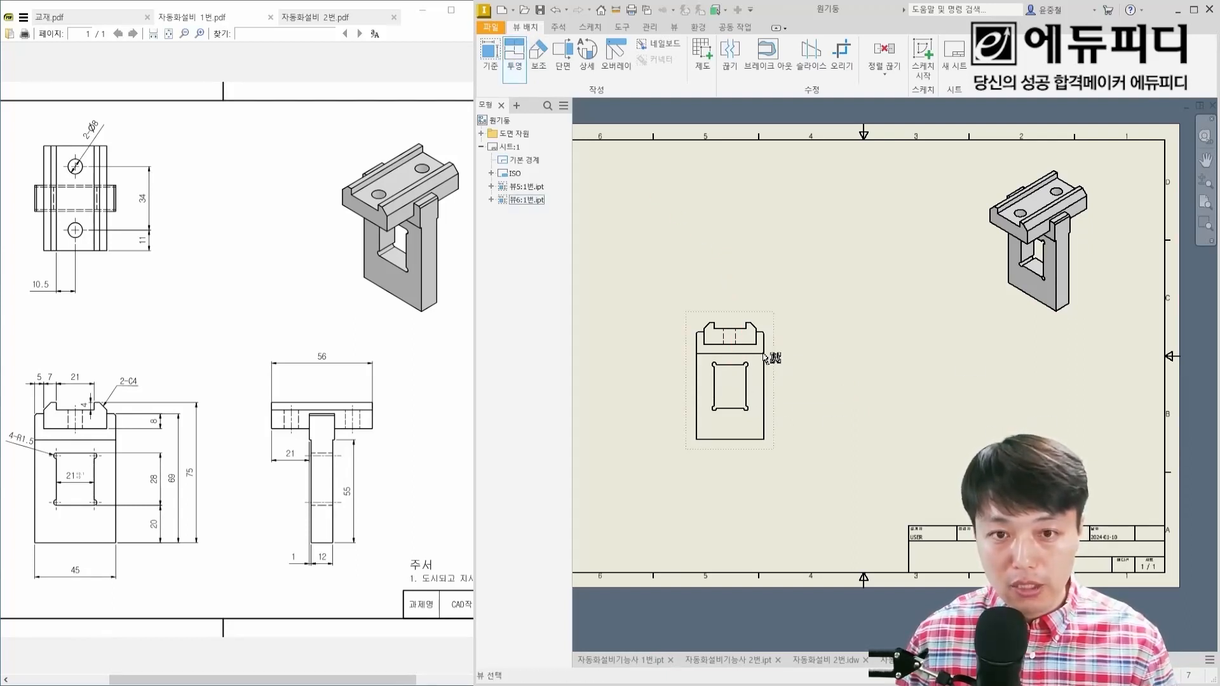
left_click(765, 358)
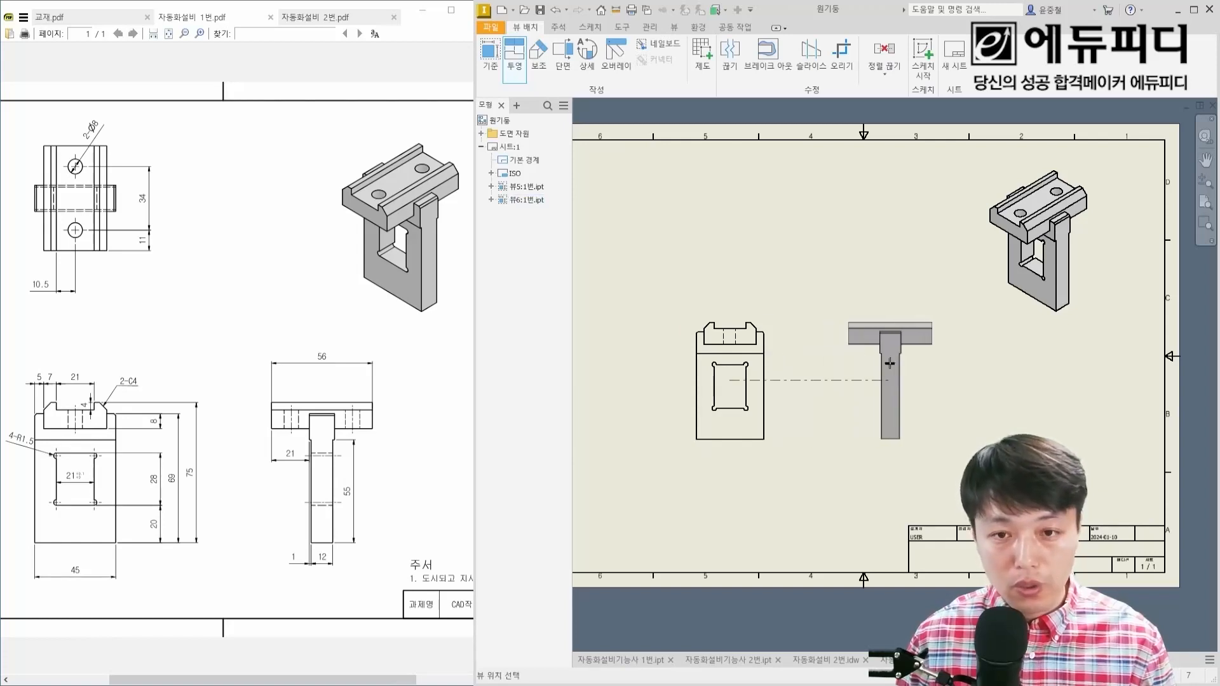
left_click(889, 363)
scroll(890, 363, "up", 3)
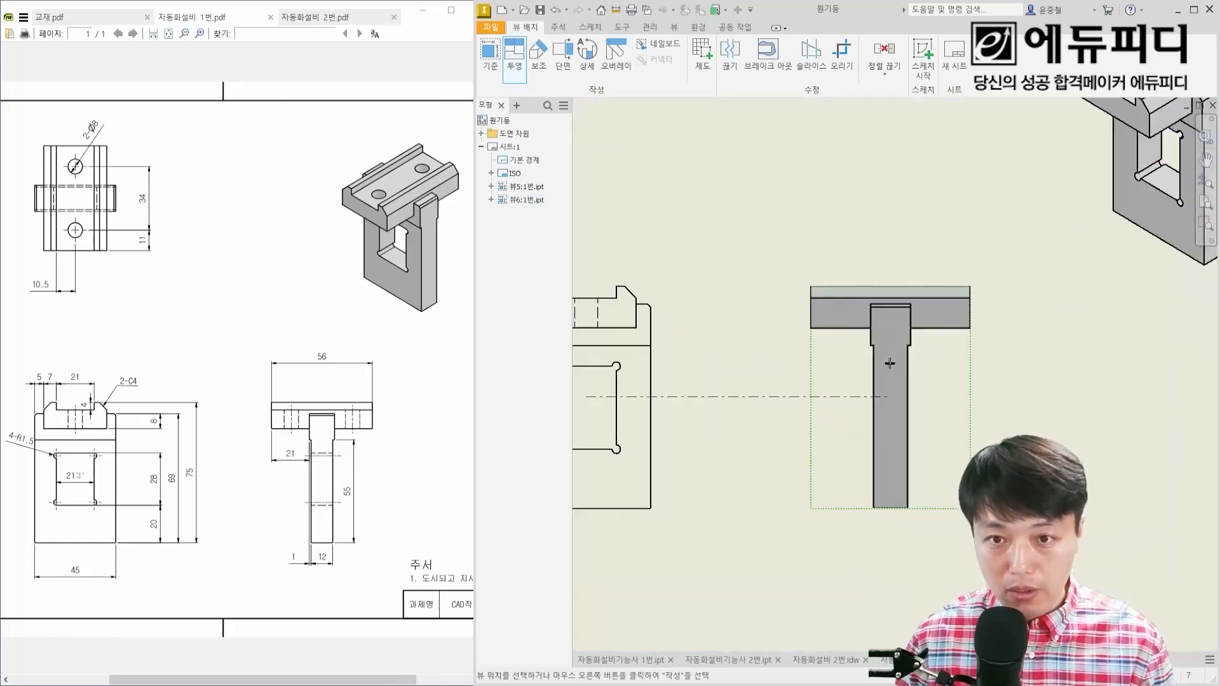
right_click(895, 364)
left_click(938, 368)
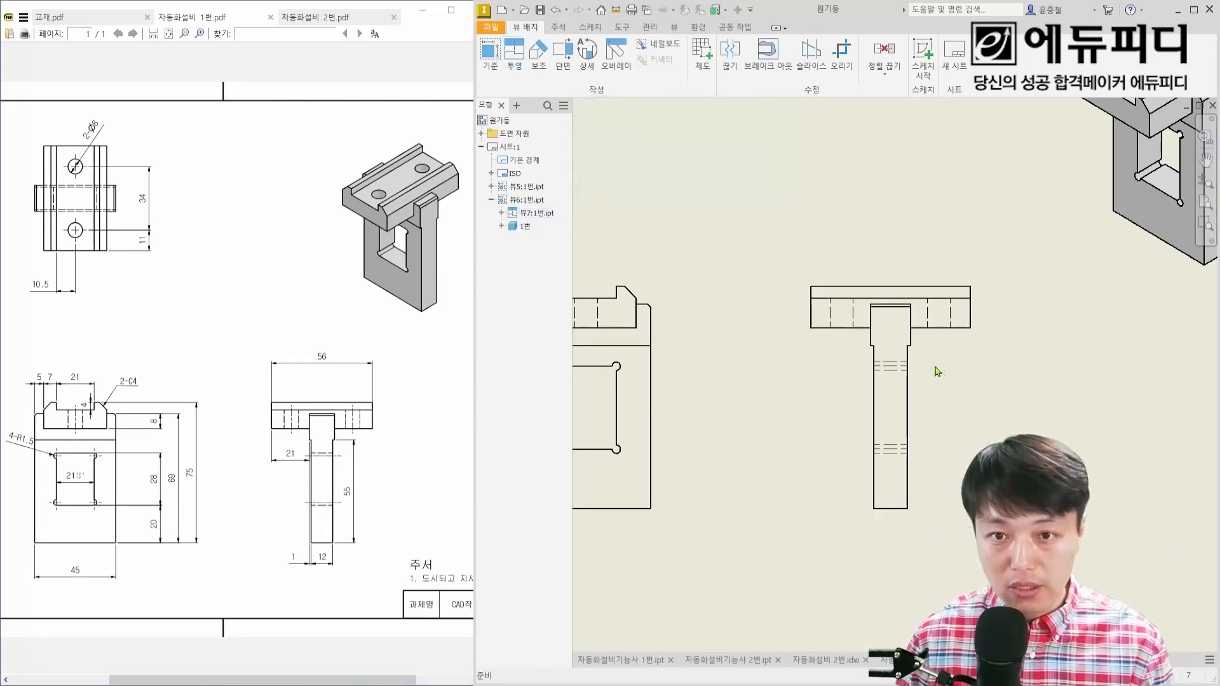
Step: Project a top view from the front view and place it above the front view
middle_click_drag(811, 356, 921, 428)
scroll(921, 428, "down", 3)
left_click(514, 54)
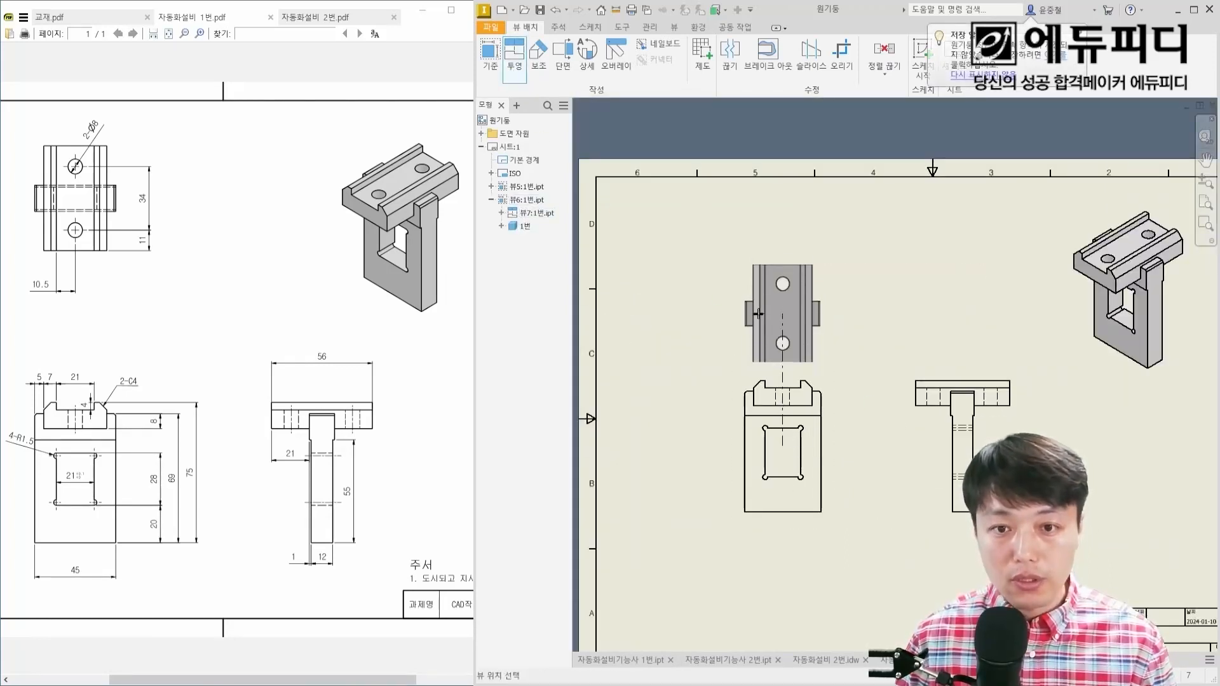
left_click(763, 274)
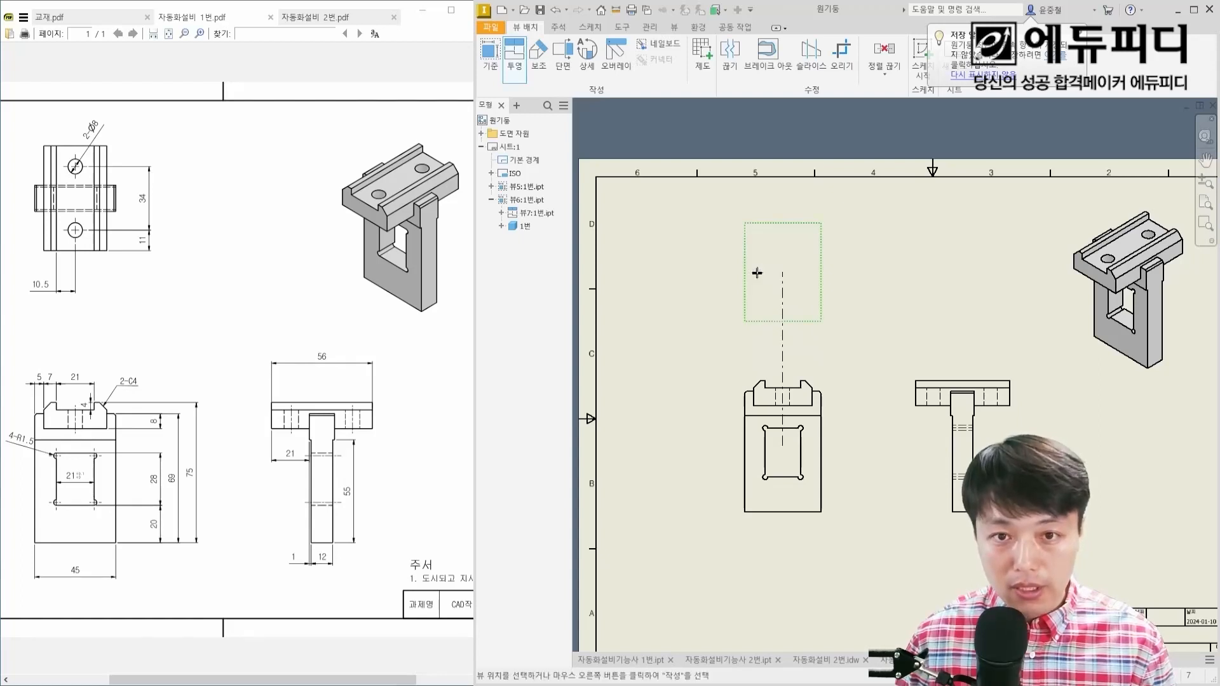
right_click(781, 279)
left_click(753, 329)
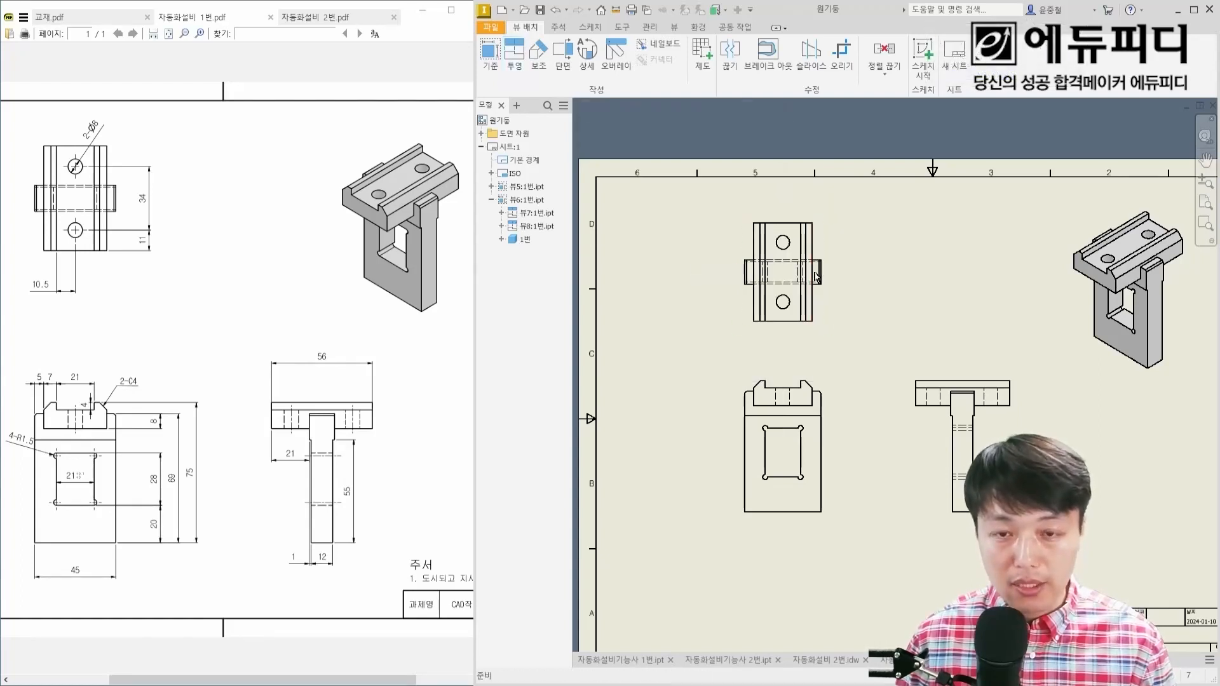
Step: Space out the views by moving the front view down and to the left, and the side view slightly left
left_click_drag(802, 367, 764, 427)
left_click_drag(950, 437, 918, 436)
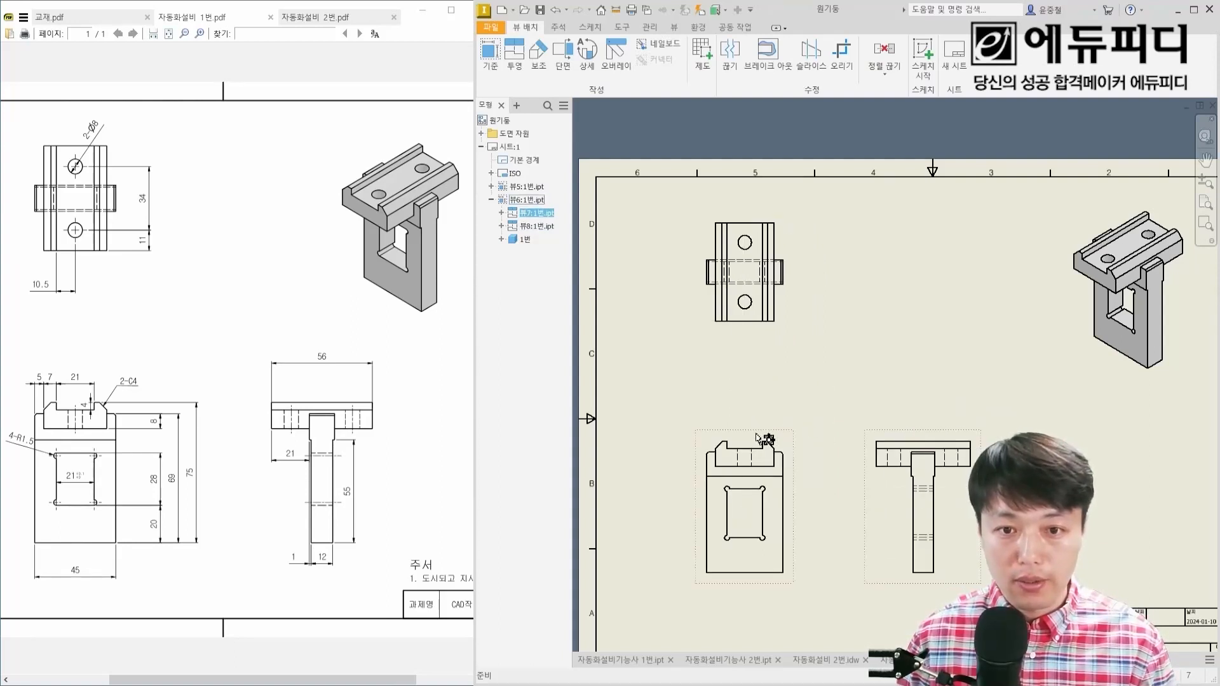
left_click_drag(757, 435, 725, 436)
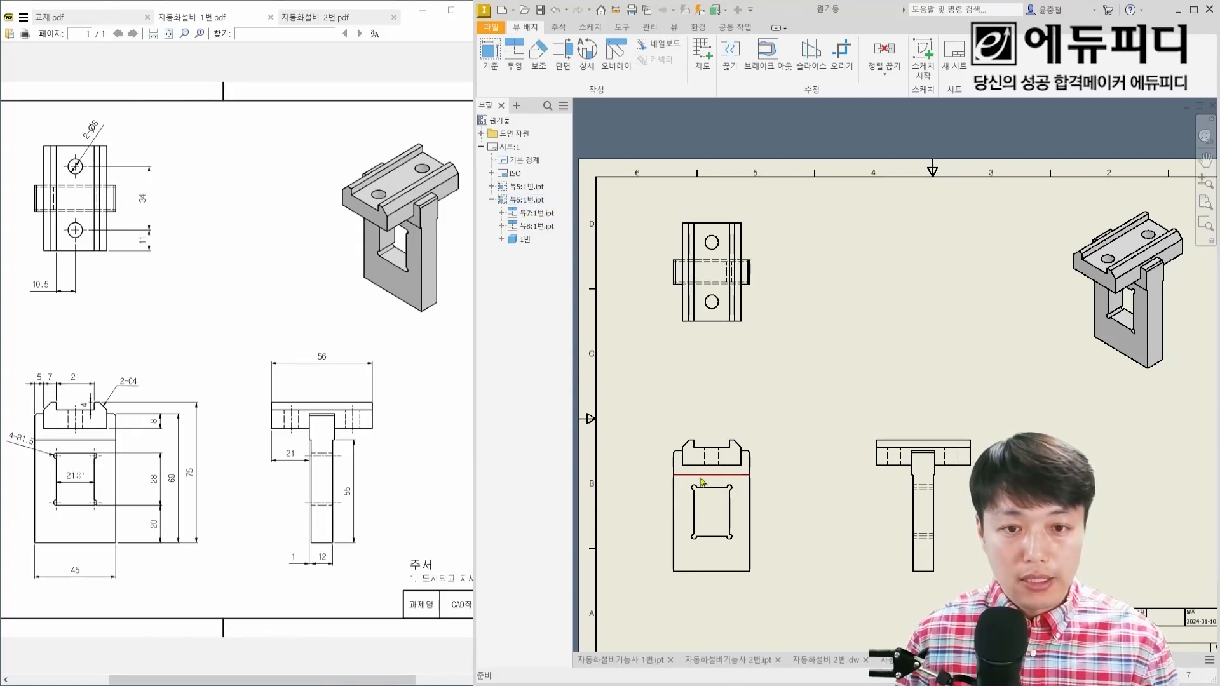
Step: Dimension the front view's overall width below its bottom edge and turn off editing dimensions on creation
scroll(716, 381, "up", 5)
scroll(713, 306, "up", 5)
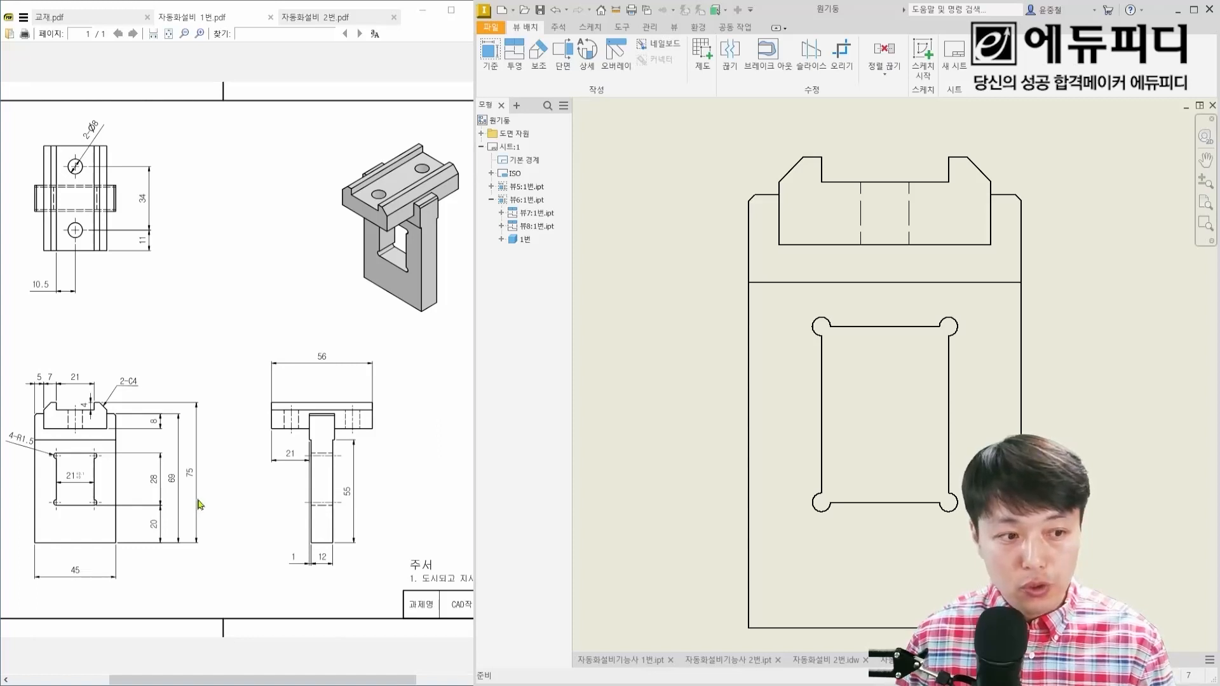
middle_click_drag(790, 513, 812, 403)
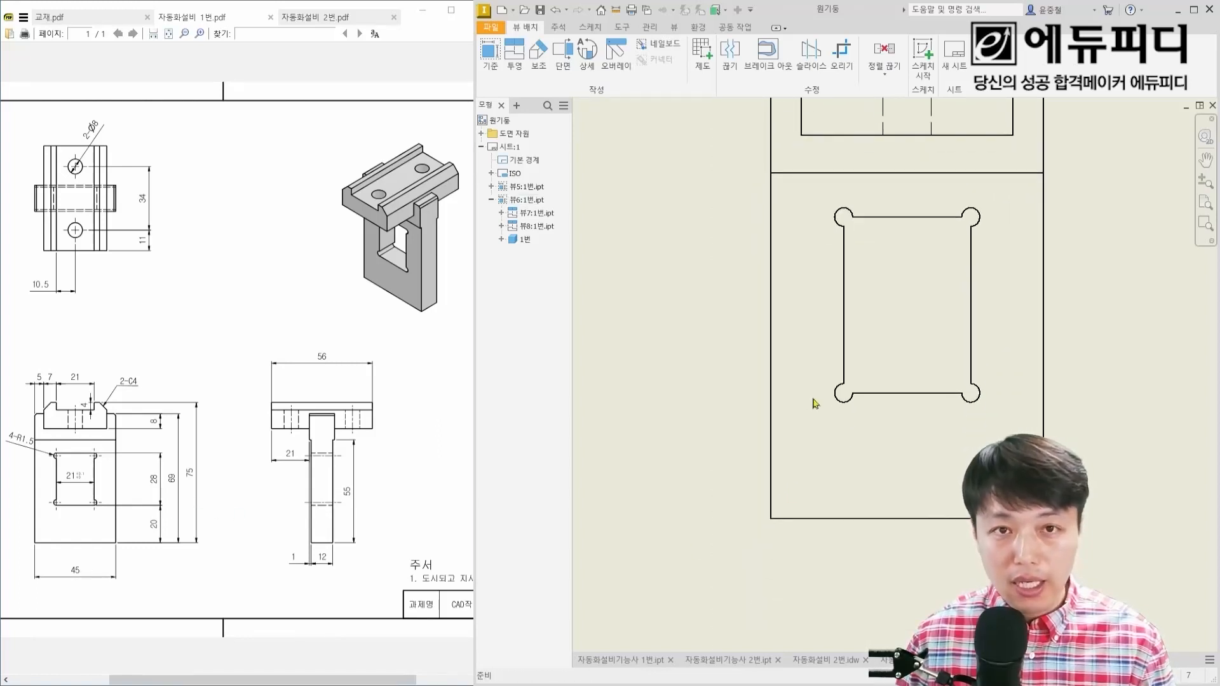
left_click(565, 30)
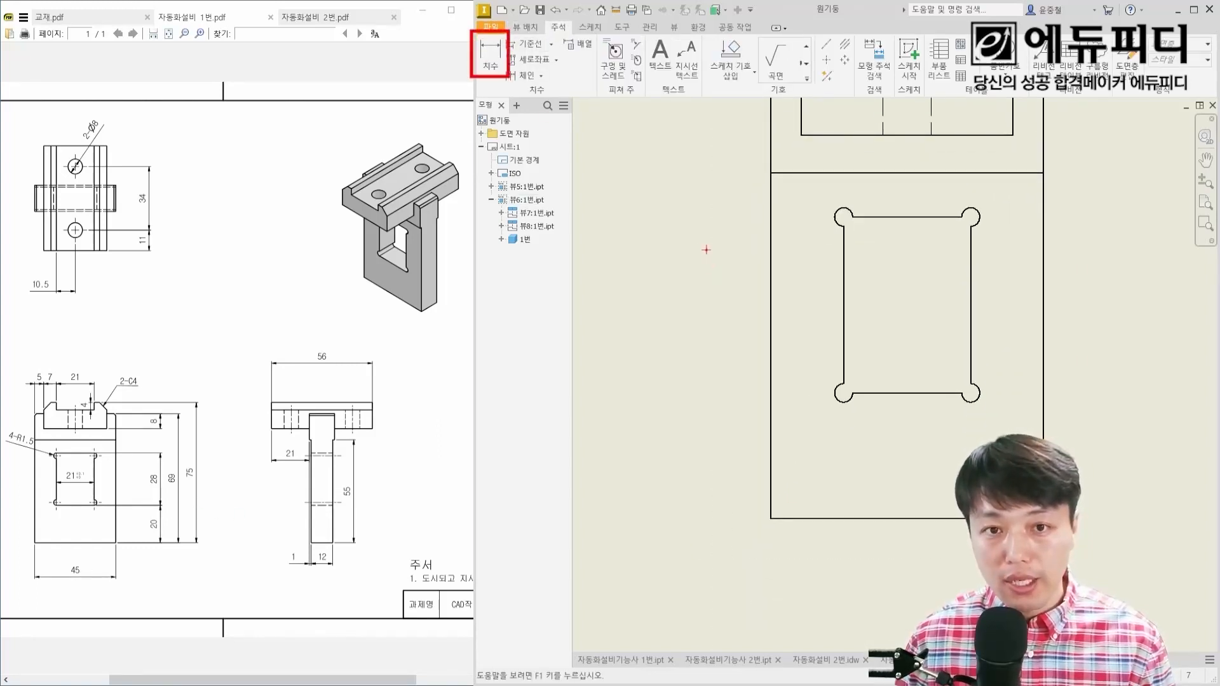
mouse_move(706, 250)
left_mouse_down()
mouse_move(704, 315)
mouse_move(743, 292)
left_mouse_up()
key("Escape")
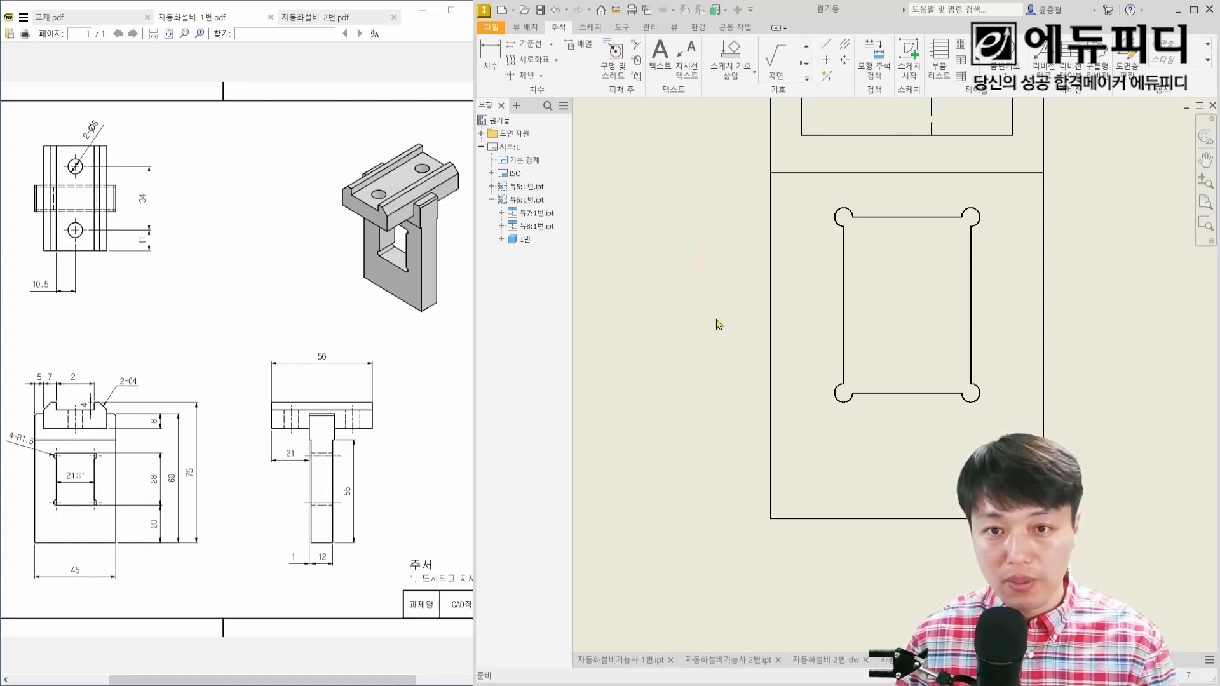
key("d")
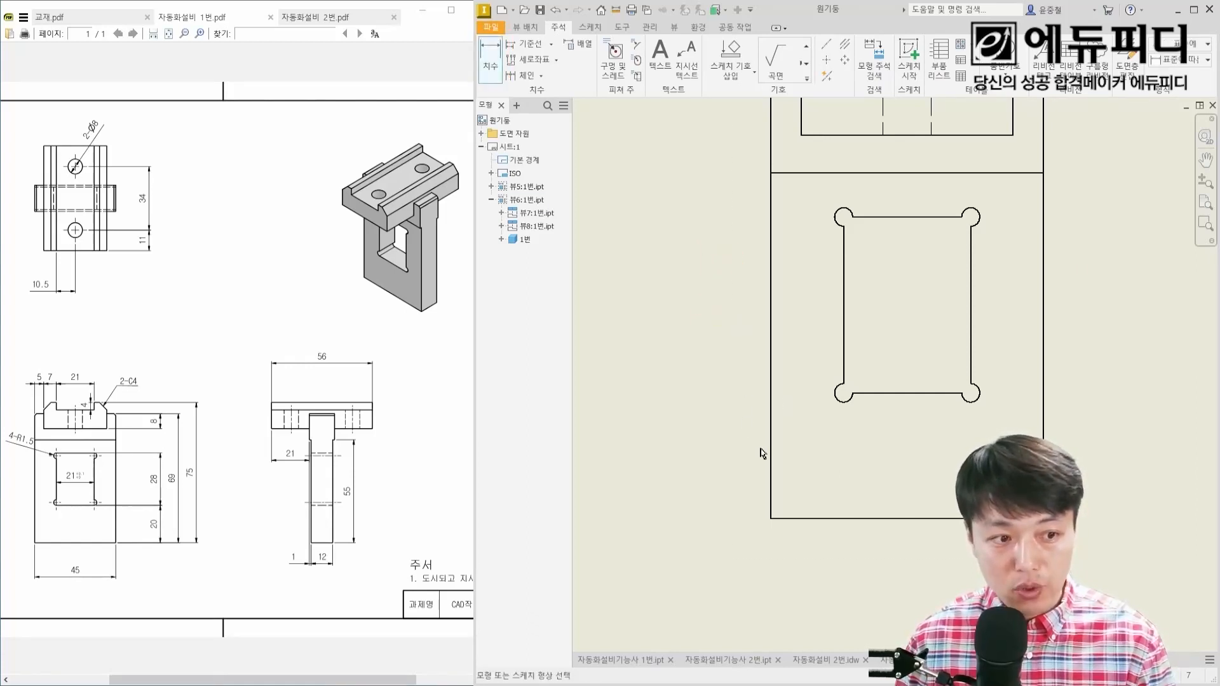
left_click(893, 518)
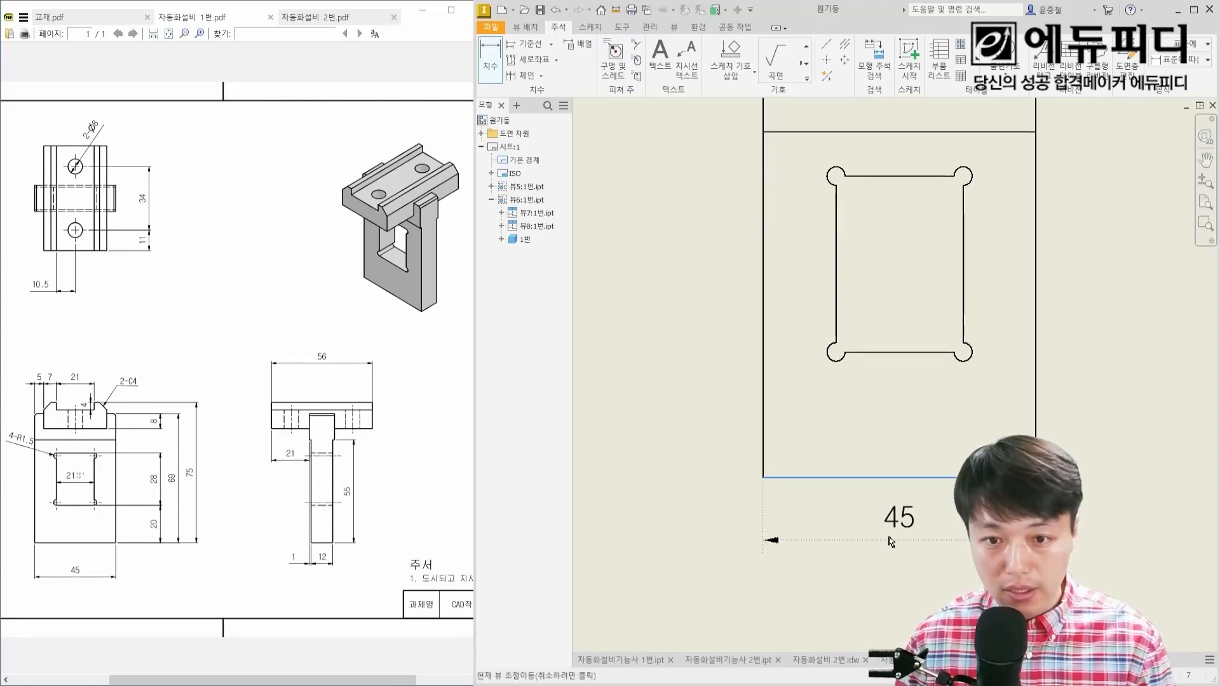
left_click(896, 591)
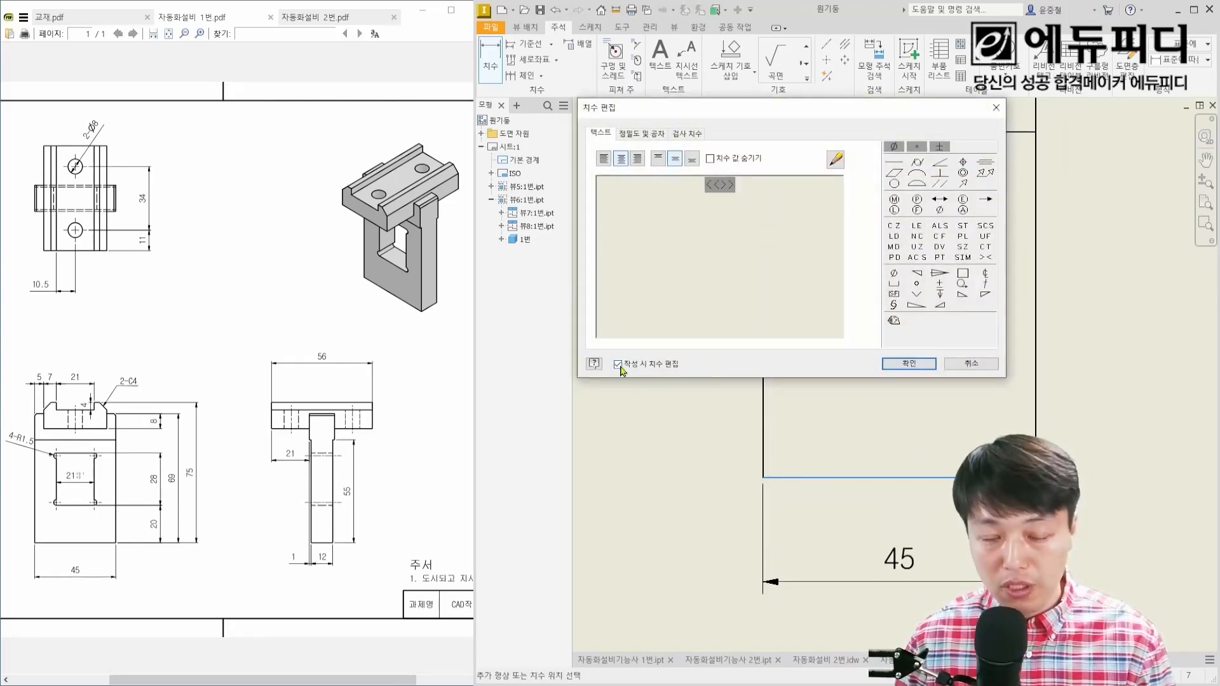
left_click(896, 366)
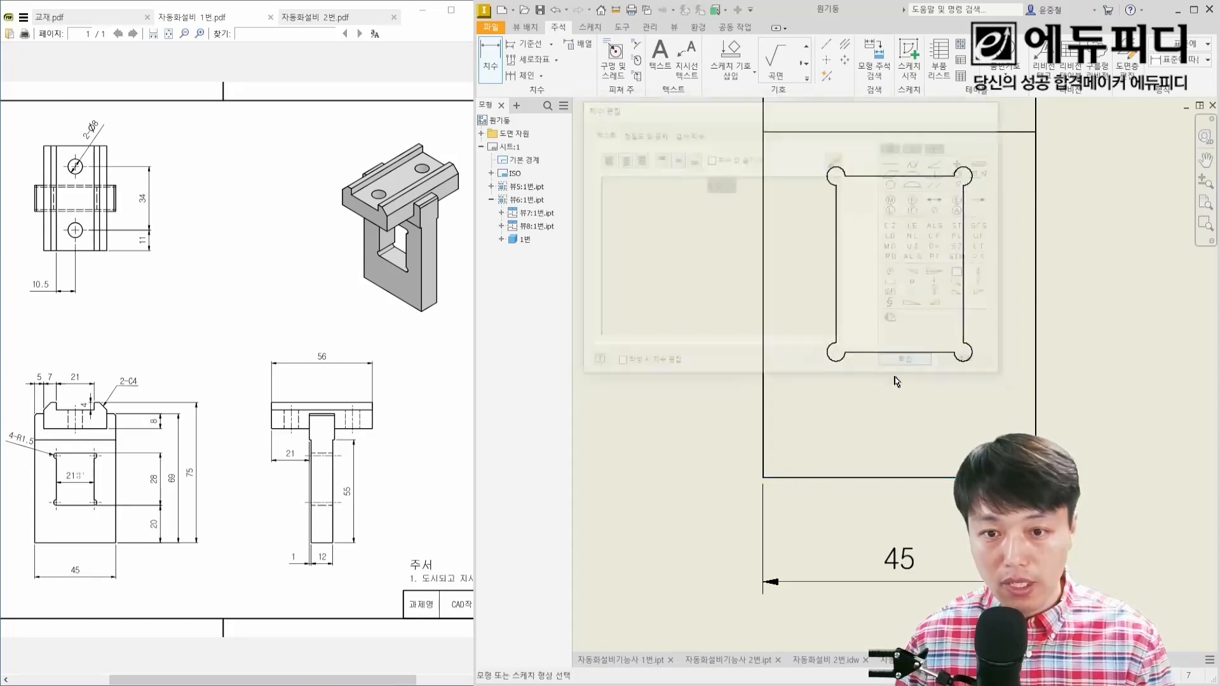
scroll(812, 436, "down", 2)
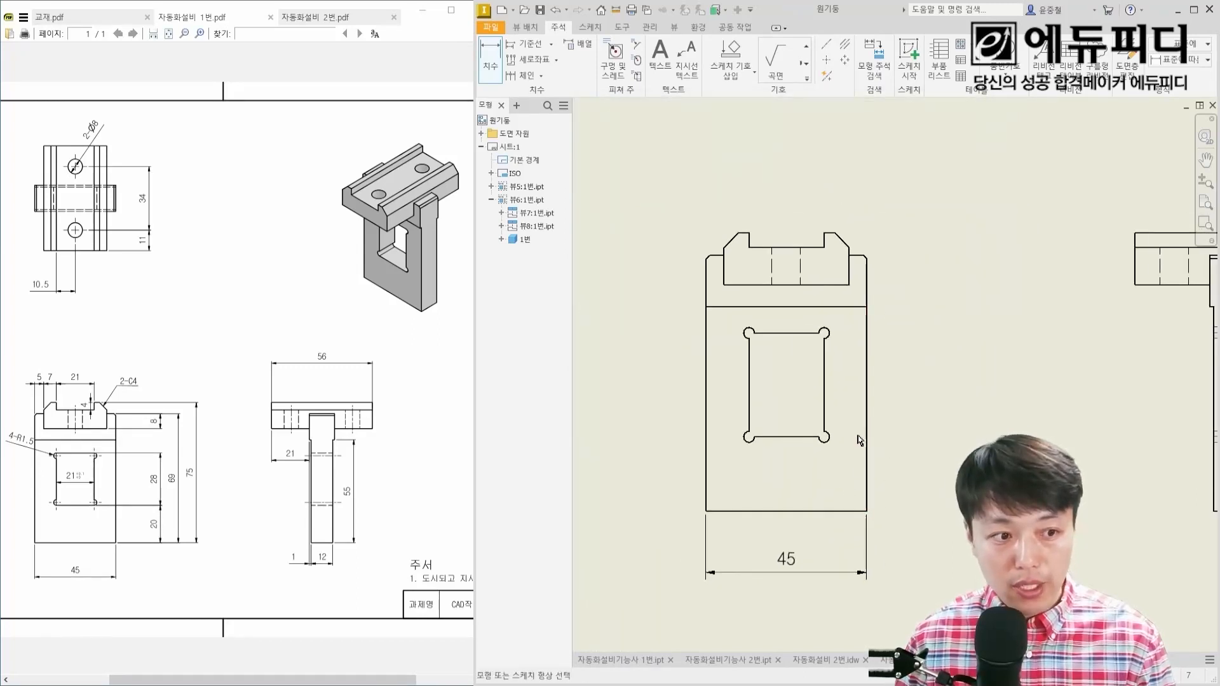
Step: Dimension the window's distance from the front view's bottom edge and the window's height, stacked in line right of the view
left_click(848, 512)
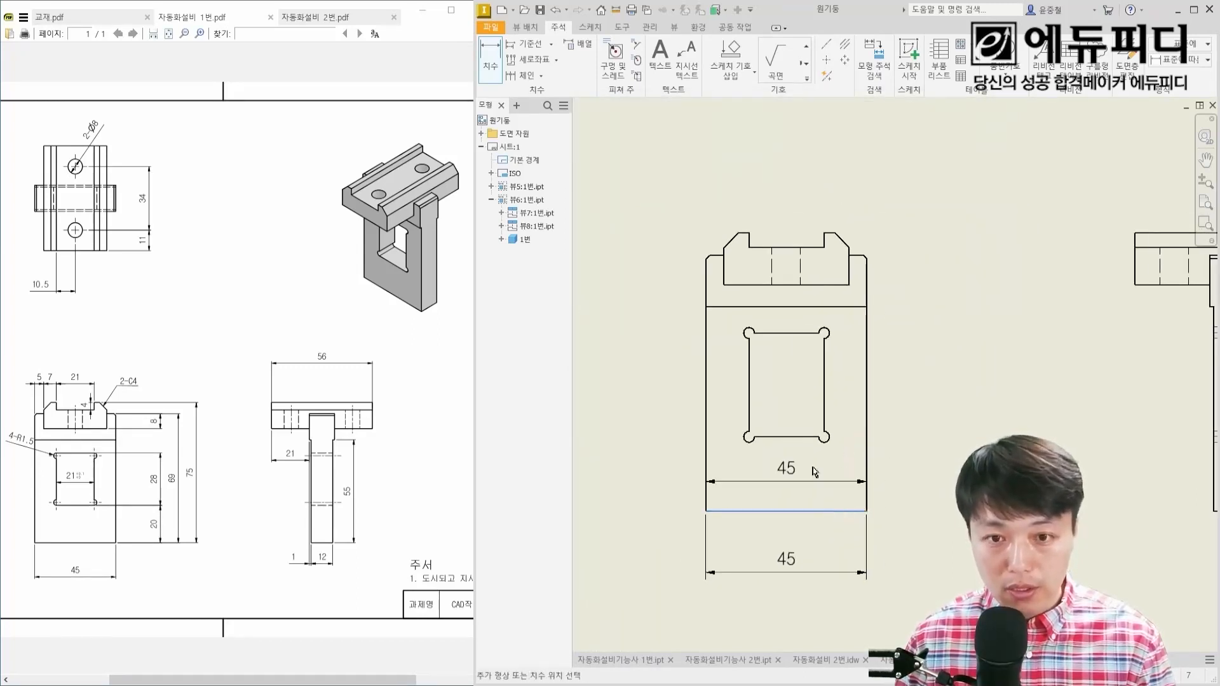
left_click(795, 437)
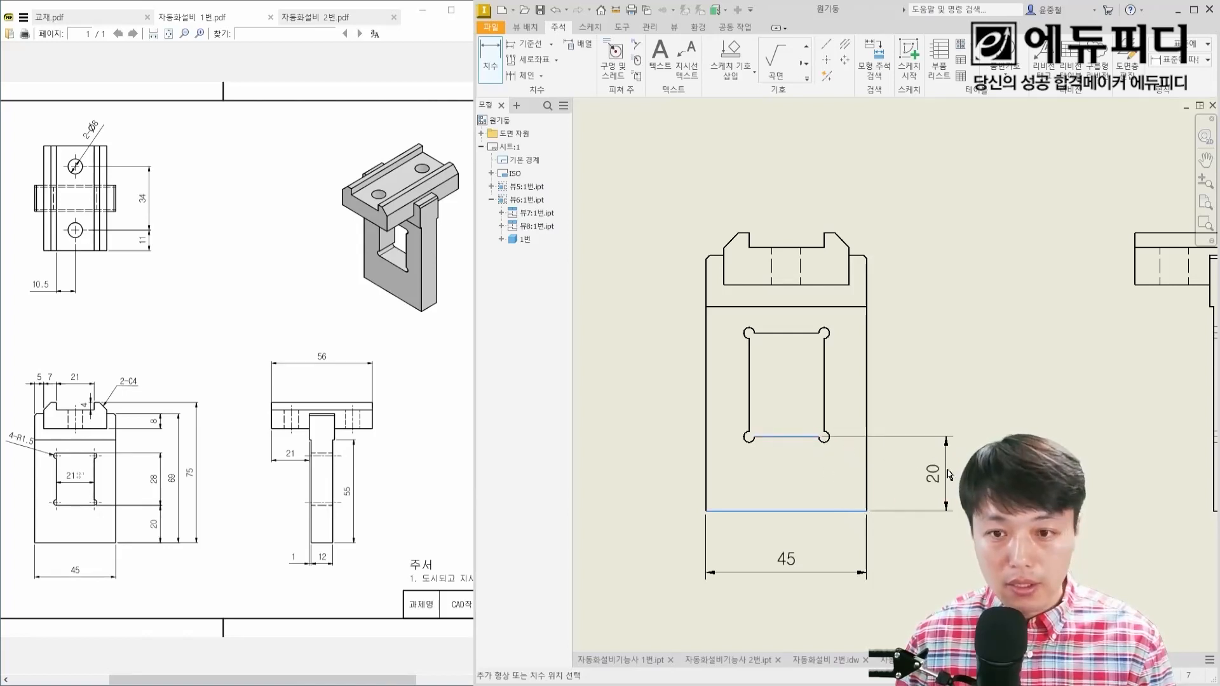
left_click(940, 470)
left_click(792, 437)
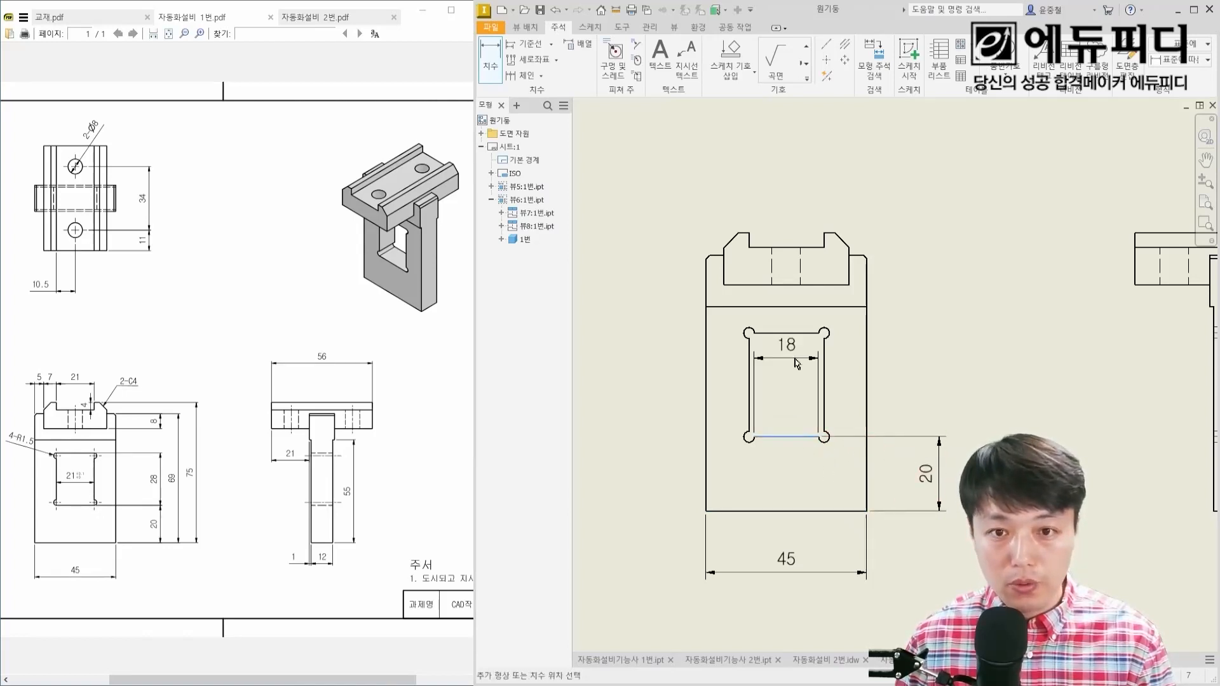
left_click(797, 338)
left_click(927, 385)
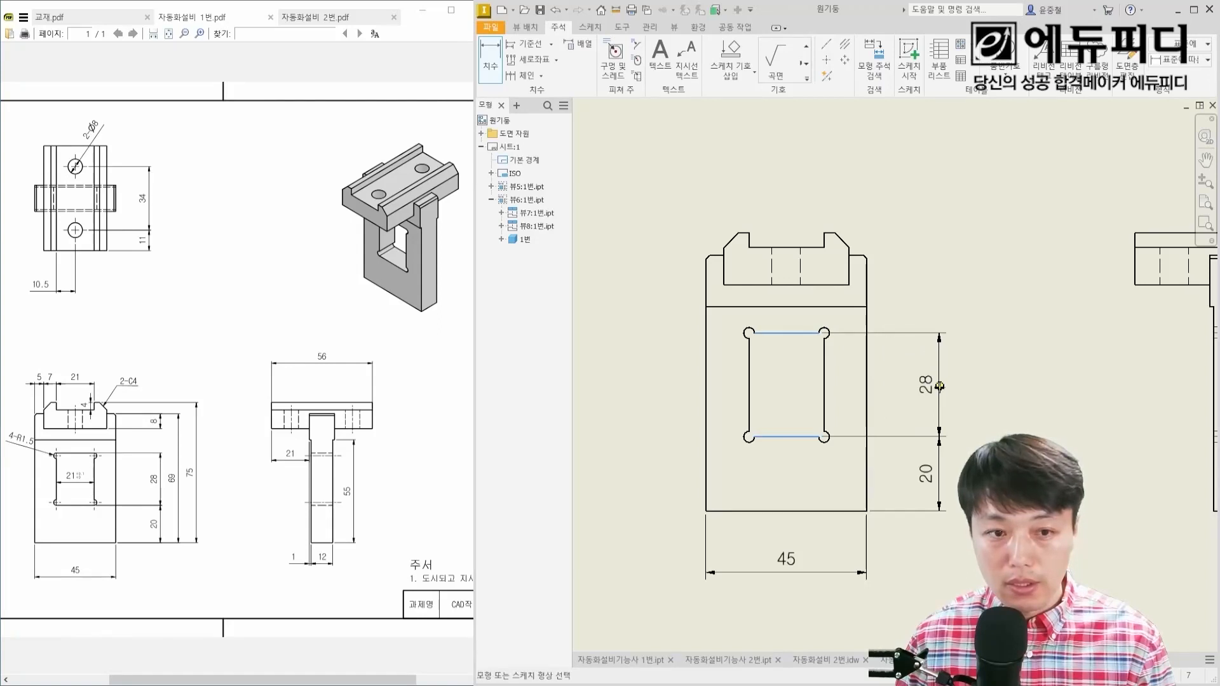
Step: Dimension the vertical distance from the top block's bottom edge to the upright's top edge, right of the front view
left_click(845, 284)
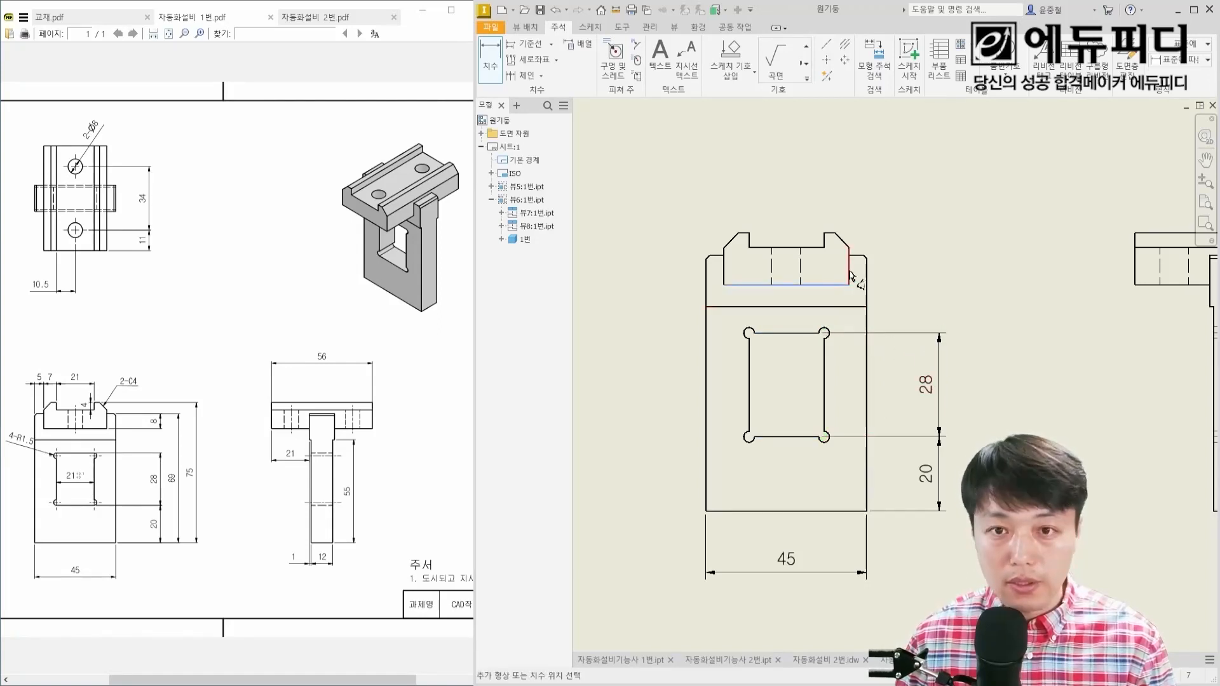
left_click(856, 256)
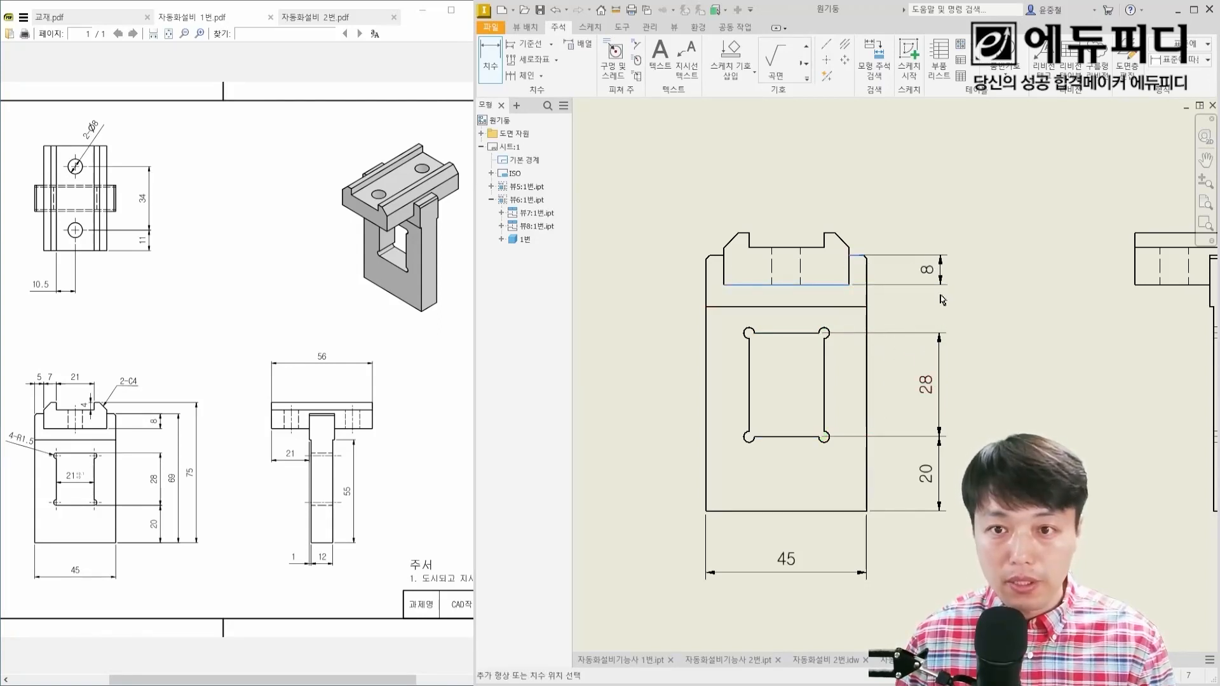
left_click(938, 283)
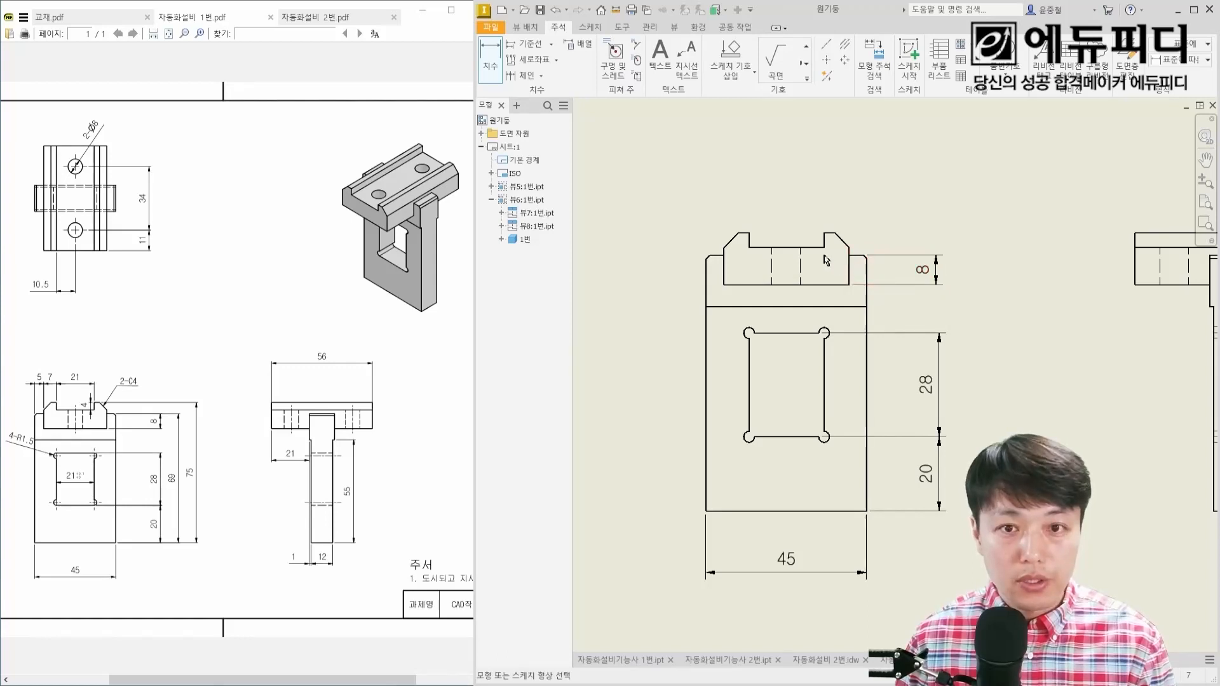
Step: Dimension the front view's overall height on its right side and move that dimension farther outward
left_click(832, 234)
left_click(844, 511)
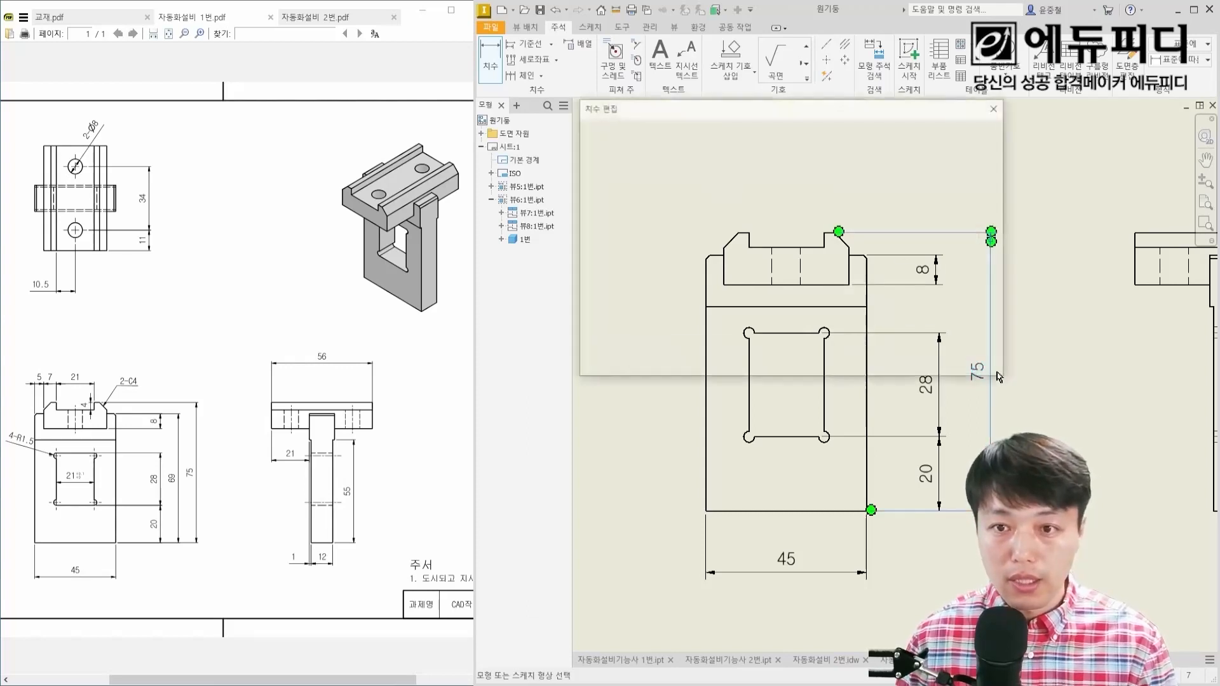
key("Escape")
left_click_drag(987, 377, 1024, 374)
key("Escape")
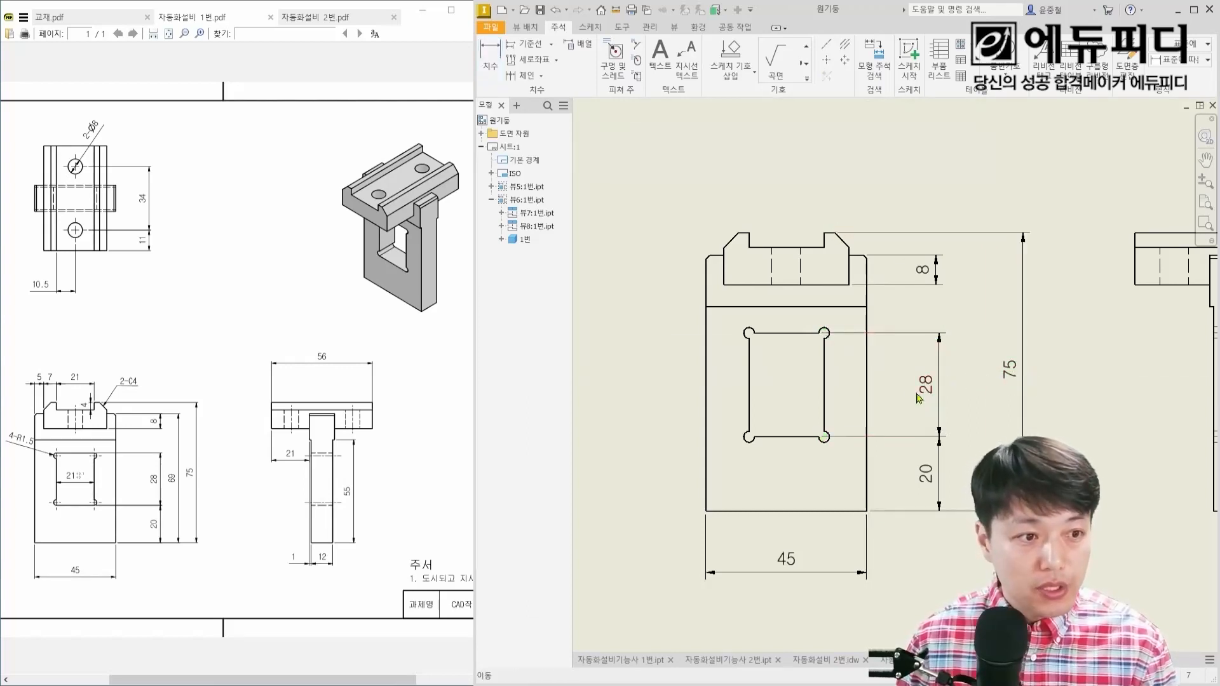
Step: Dimension the upright's height from bottom edge to top edge, placing it between the window and overall height dimensions
key("d")
left_click(857, 254)
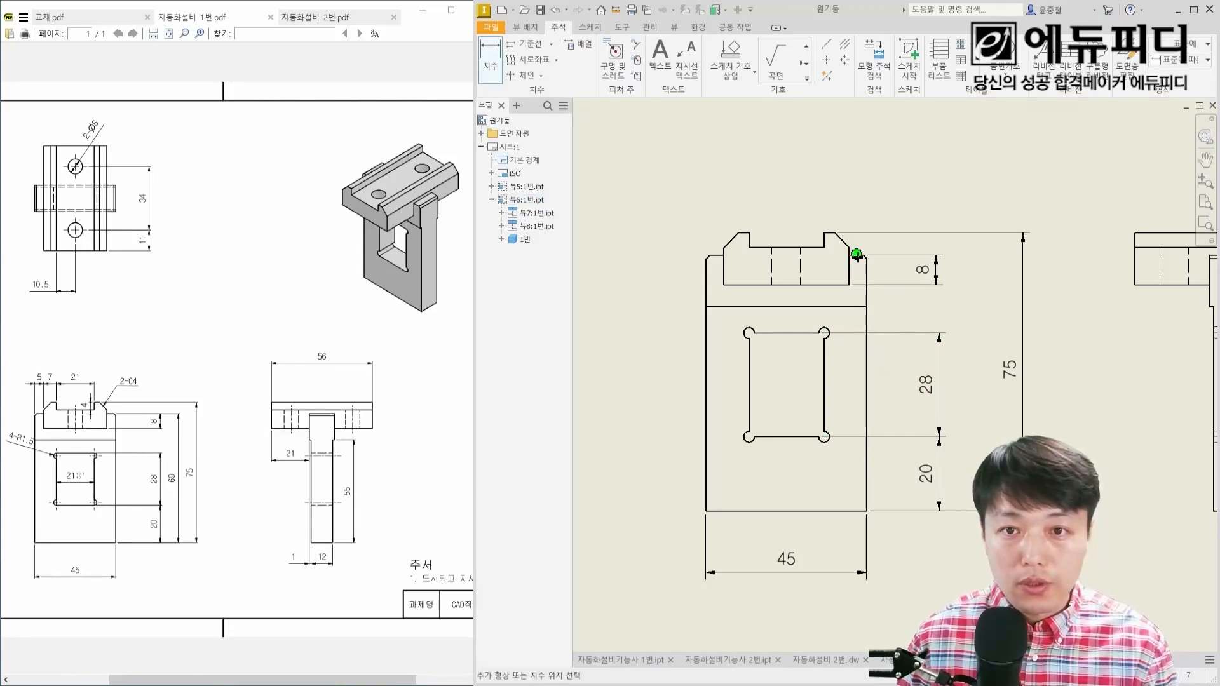
left_click(853, 511)
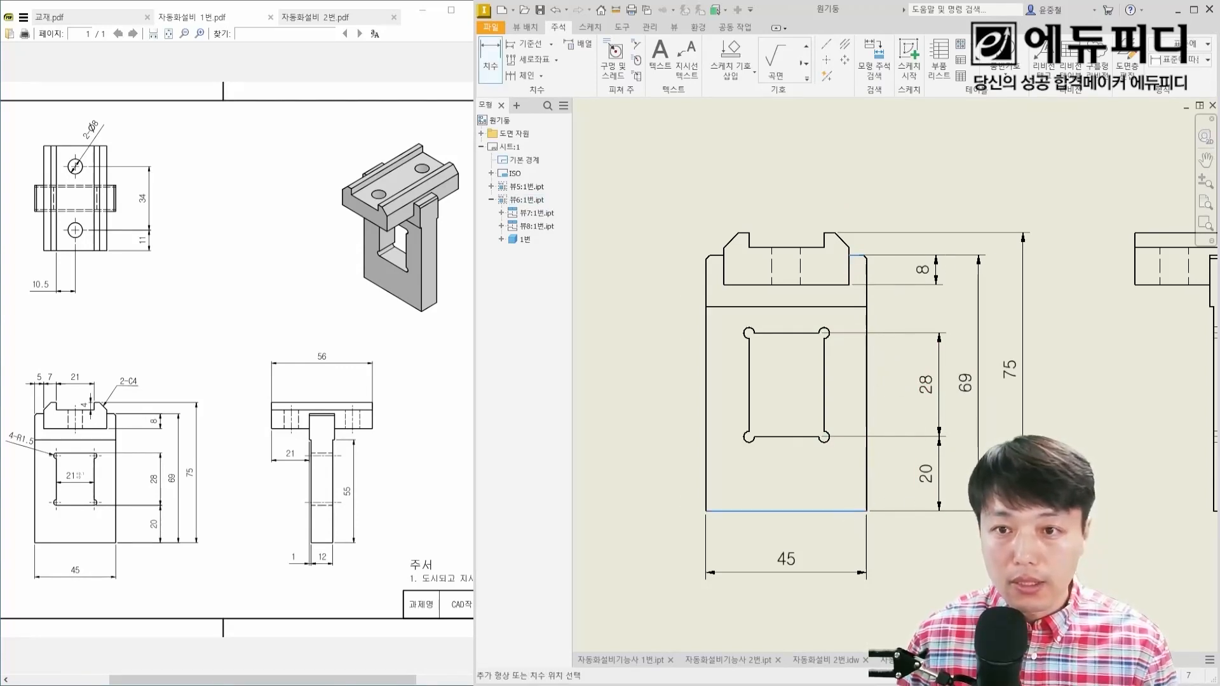
left_click(979, 385)
key("Escape")
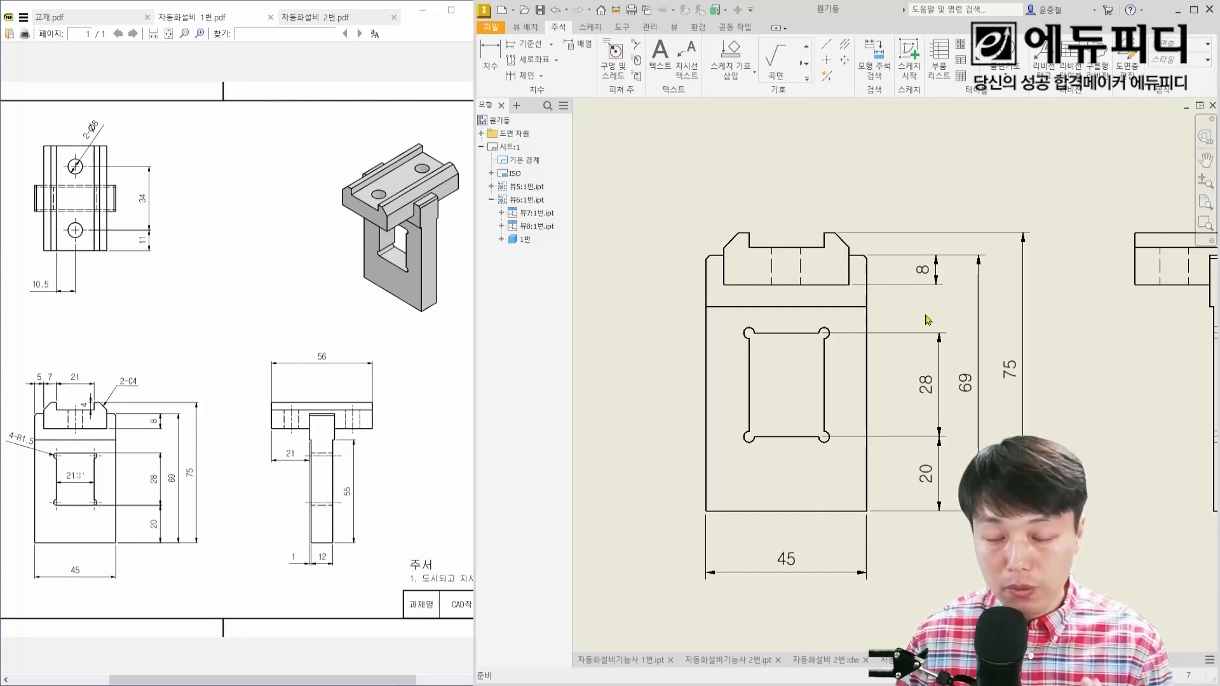
Step: Dimension the window's width between its two vertical sides, placing the dimension inside the window
scroll(865, 257, "up", 5)
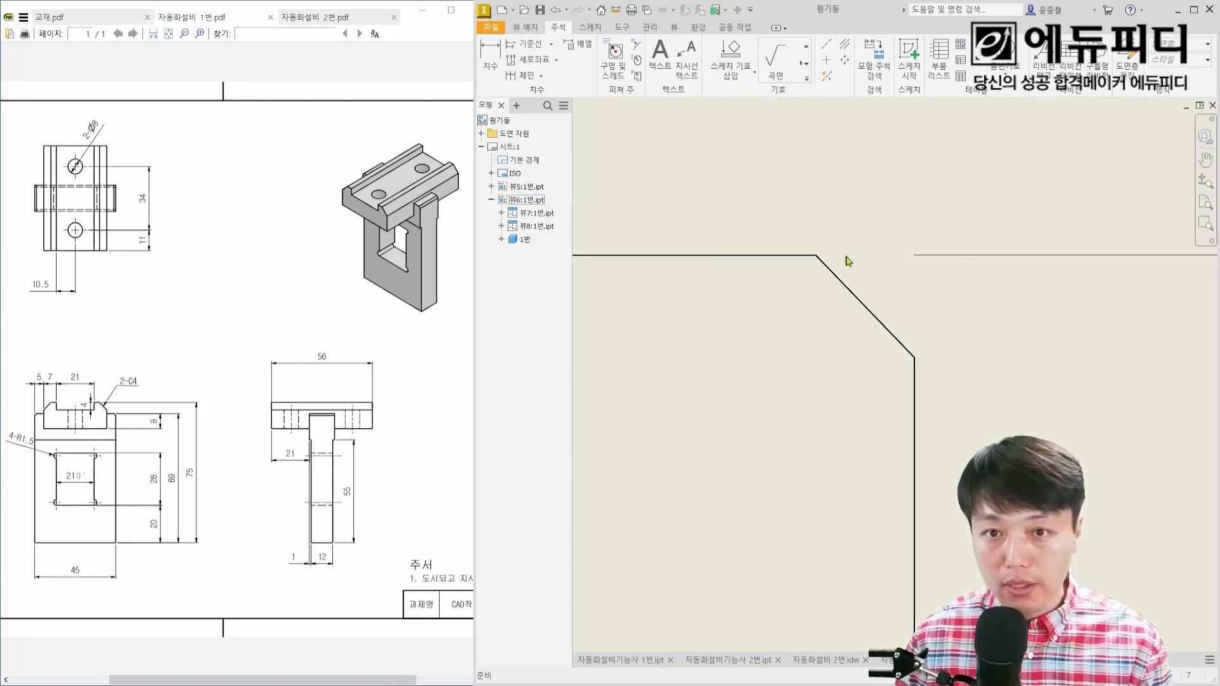
scroll(740, 163, "down", 3)
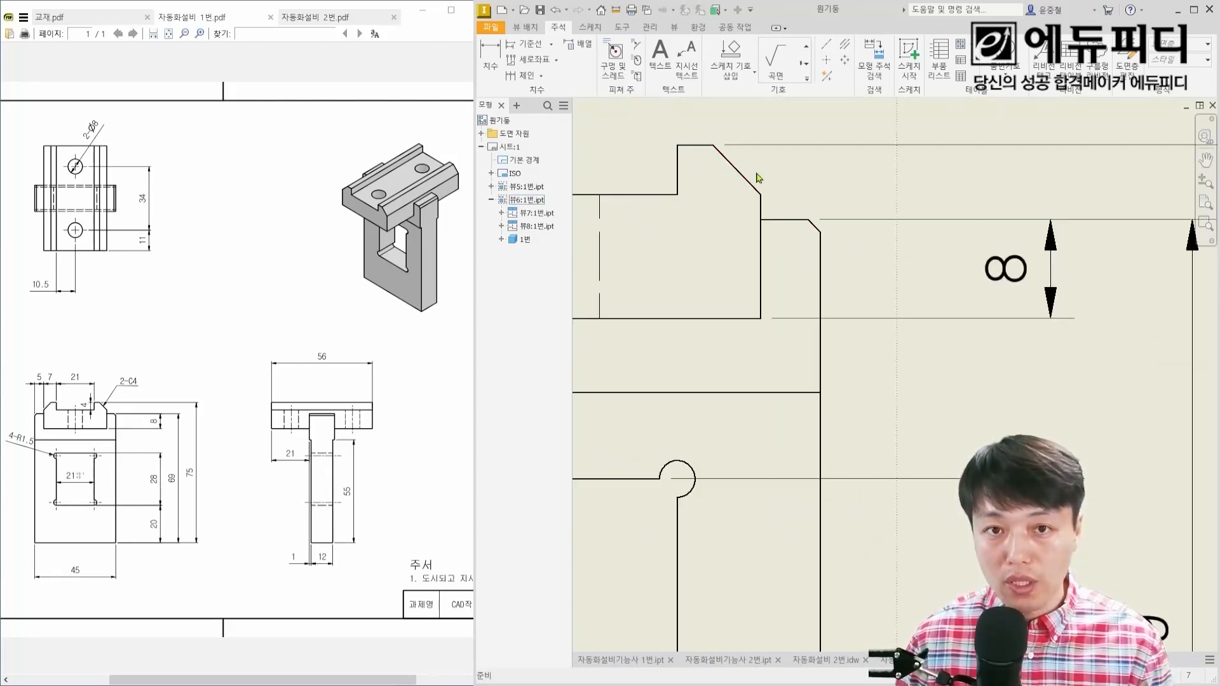
scroll(764, 196, "down", 3)
middle_click_drag(830, 342, 860, 252)
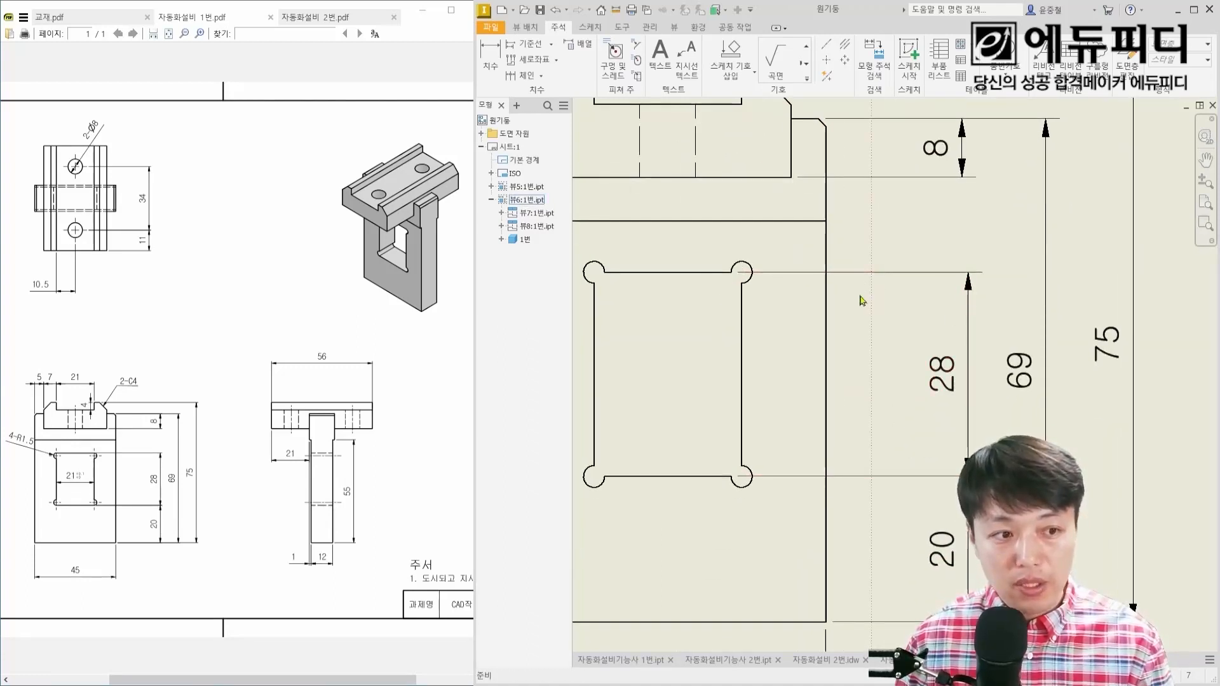
middle_click_drag(874, 348, 931, 326)
middle_click_drag(760, 357, 912, 382)
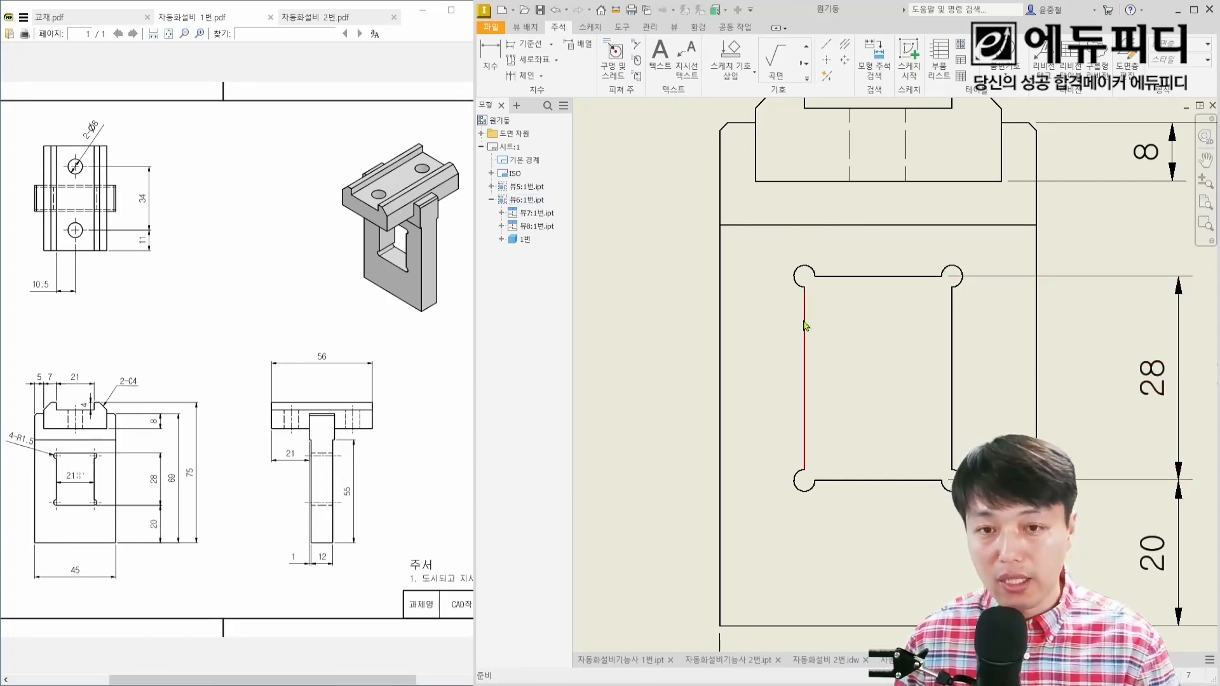
key("d")
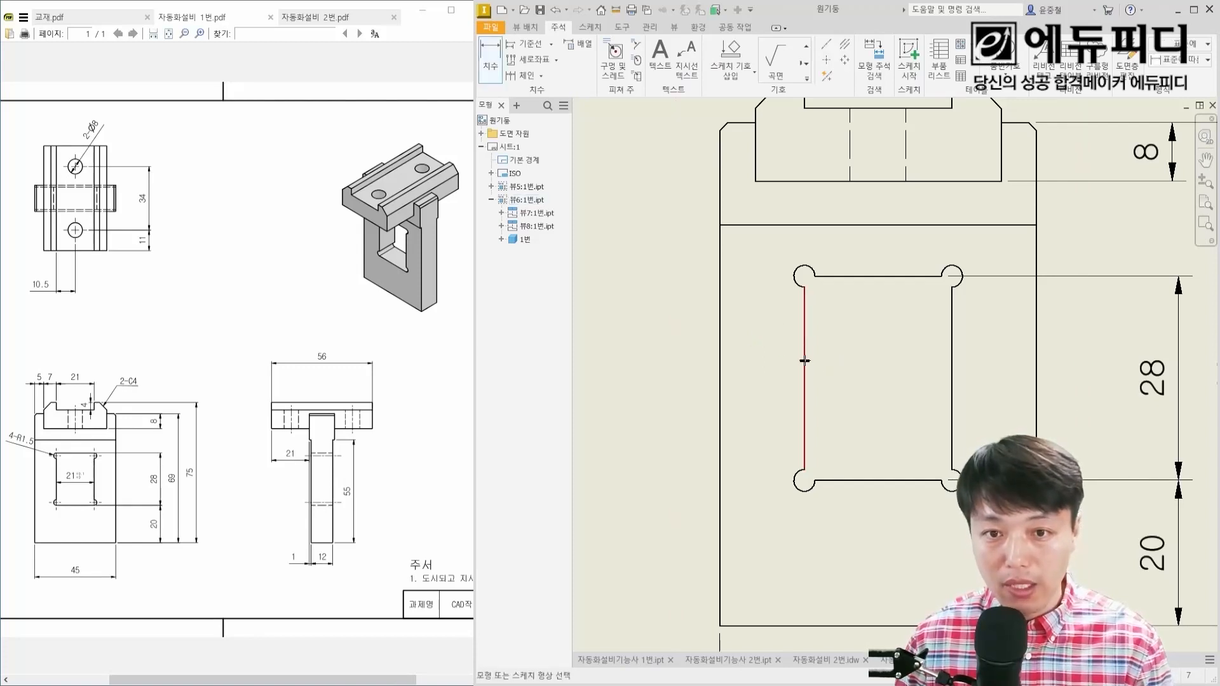
left_click(805, 361)
left_click(952, 375)
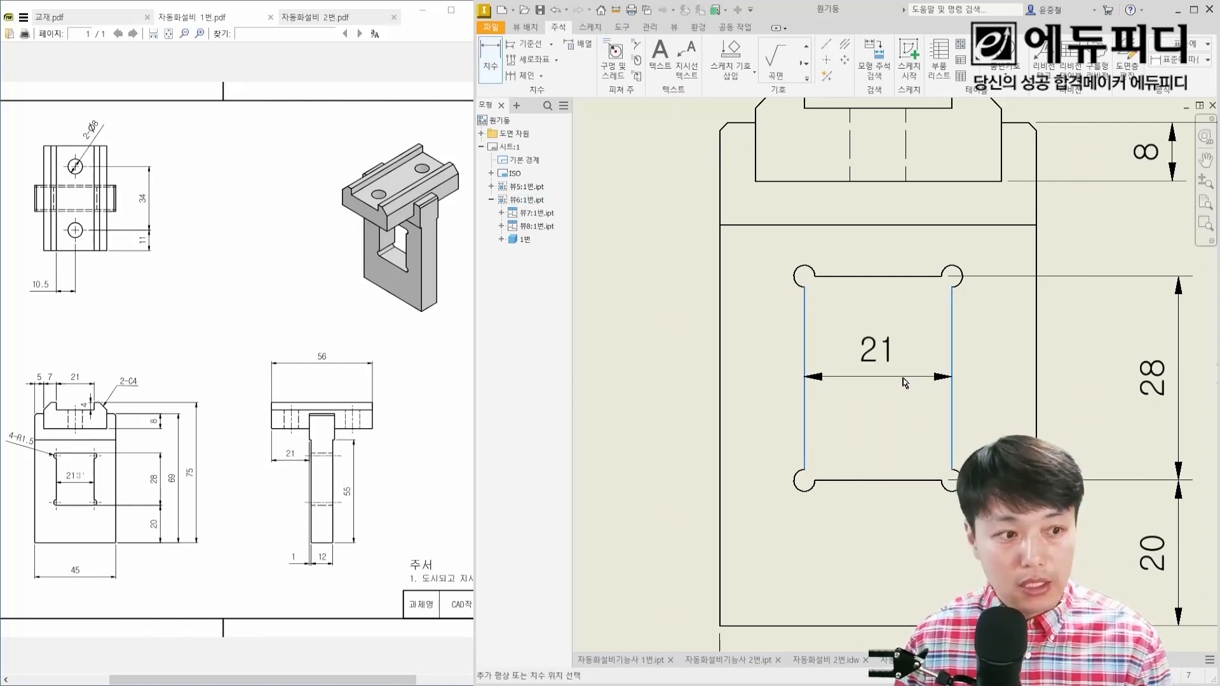
left_click(900, 389)
key("Escape")
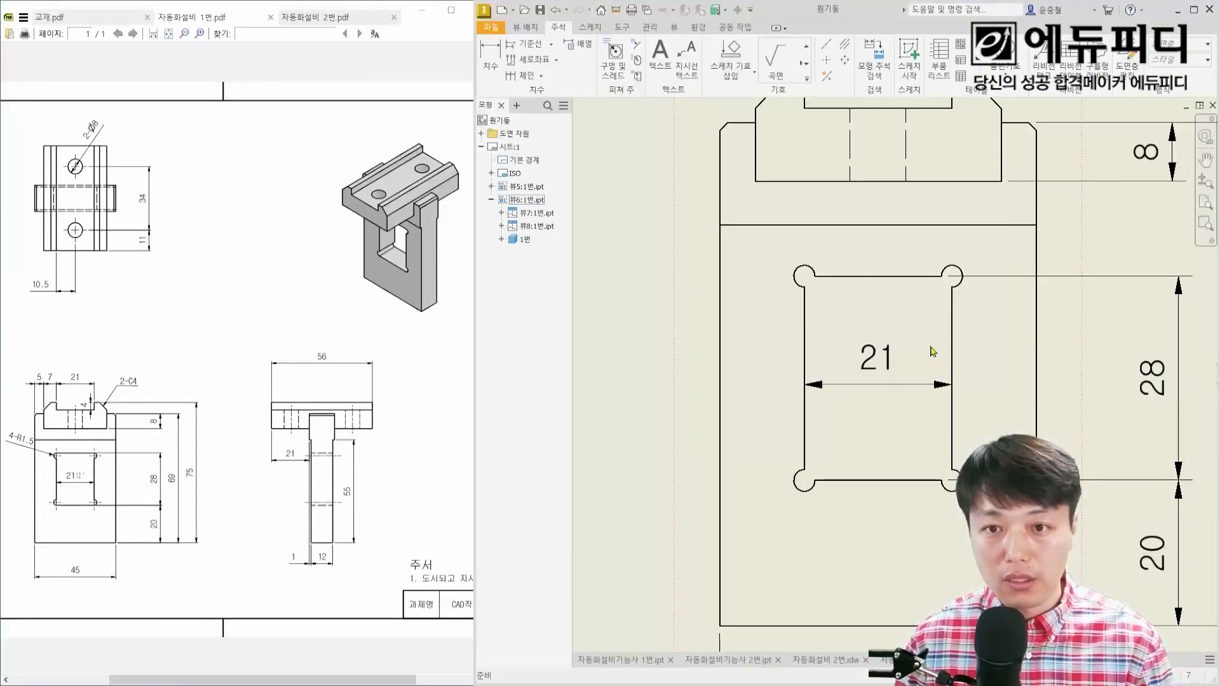
Step: Give the window width dimension a deviation tolerance with upper limit +0.1 and lower limit 0
left_click(889, 356)
double_click(888, 356)
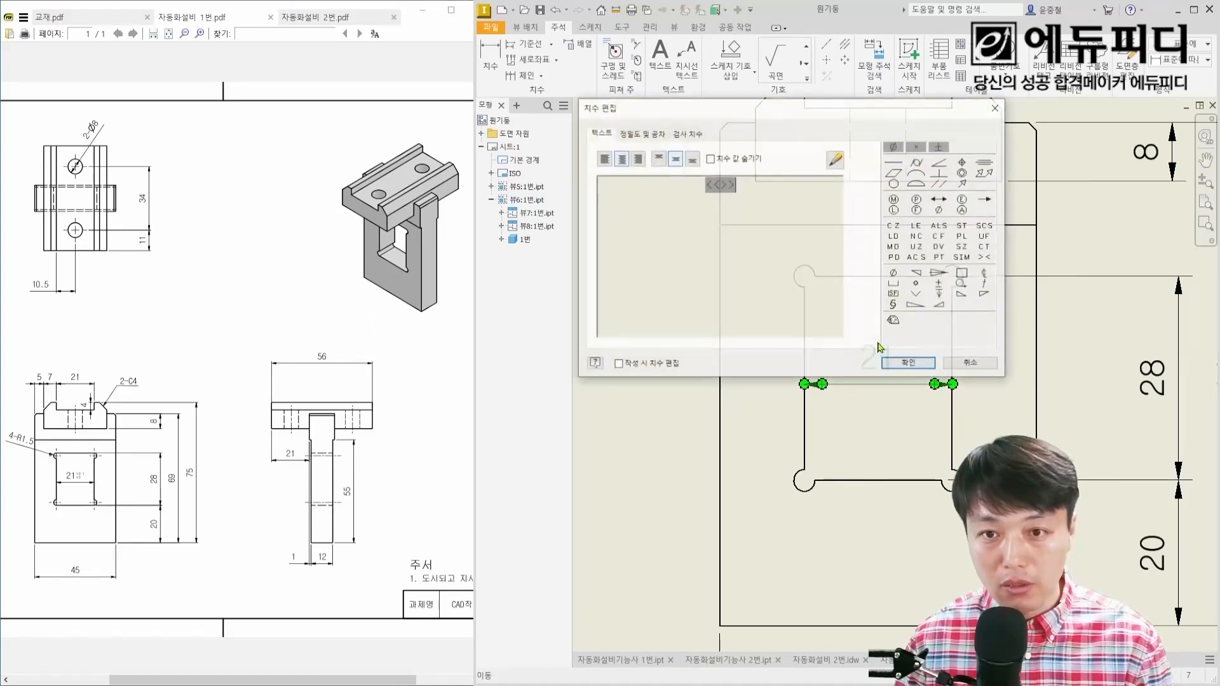
left_click(649, 134)
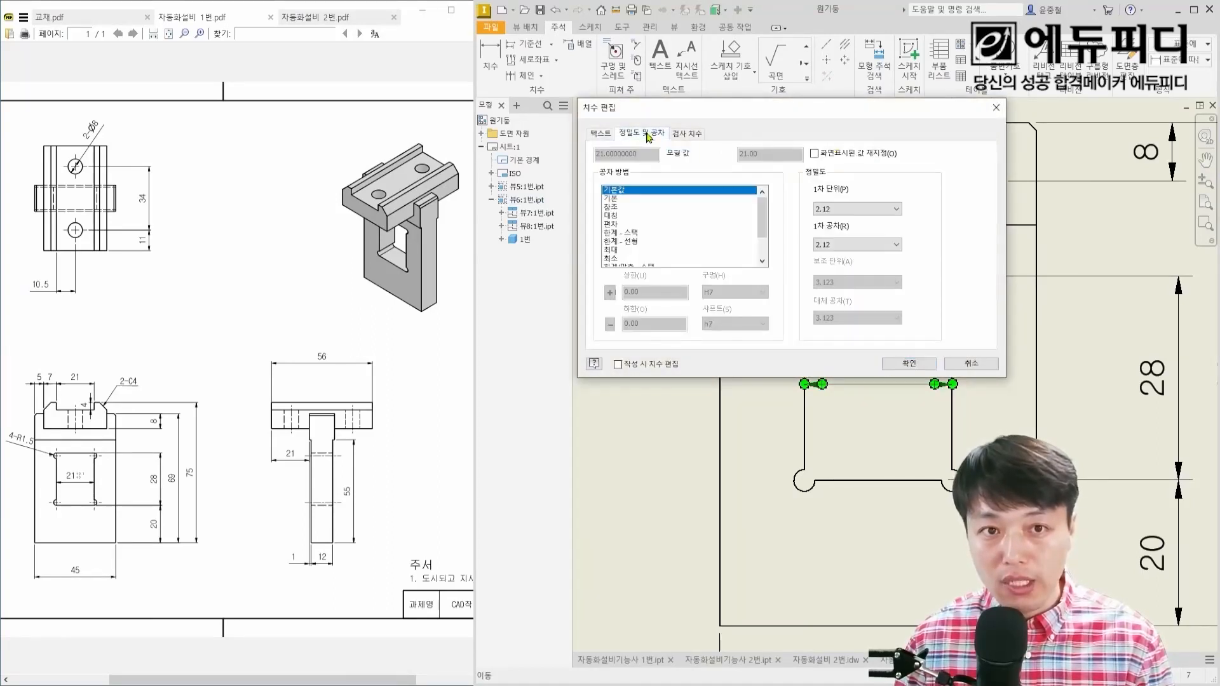
left_click(611, 225)
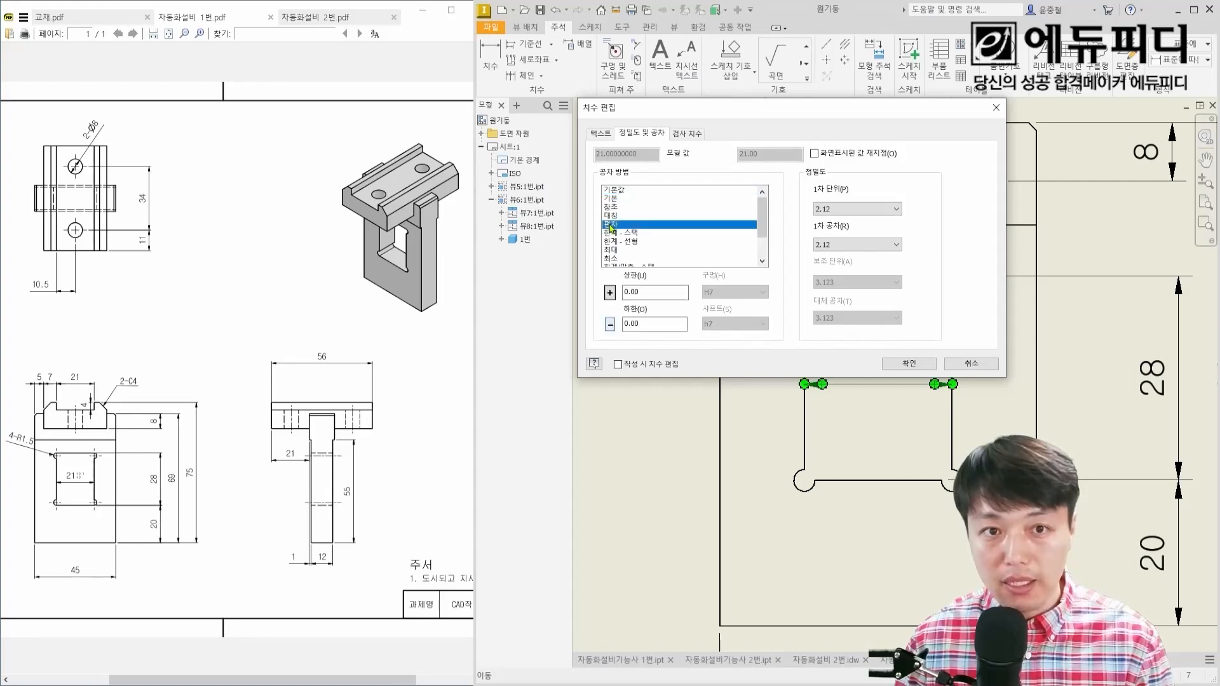
double_click(650, 290)
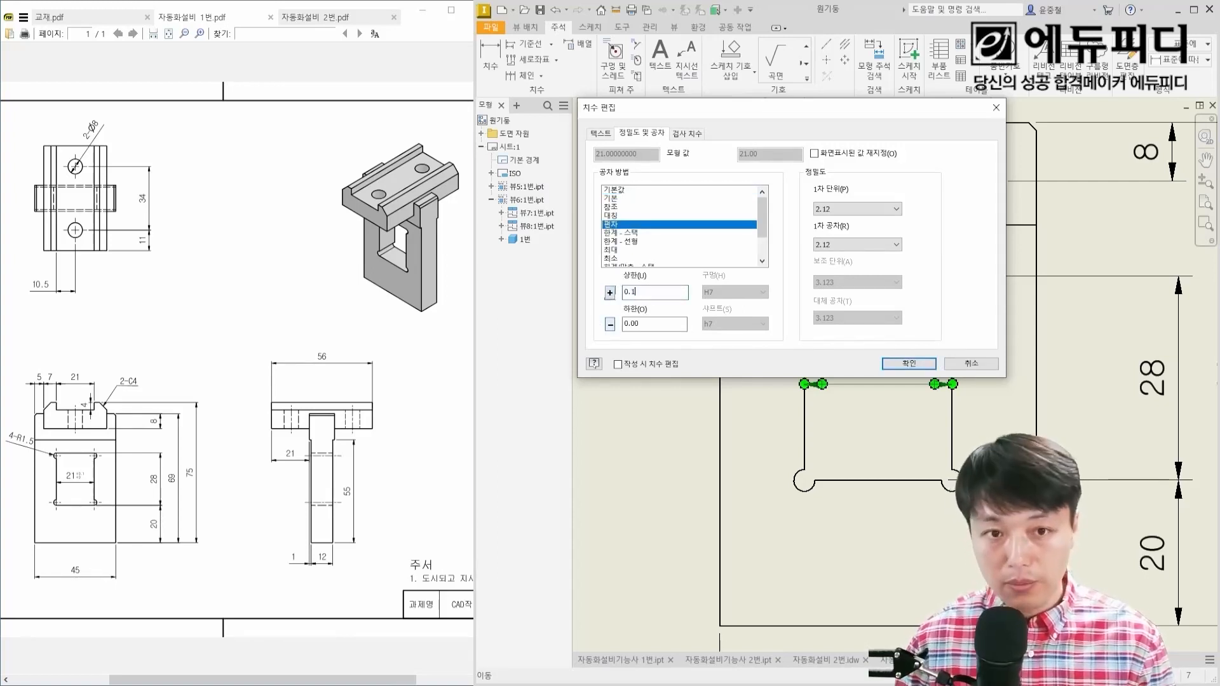
left_click(903, 365)
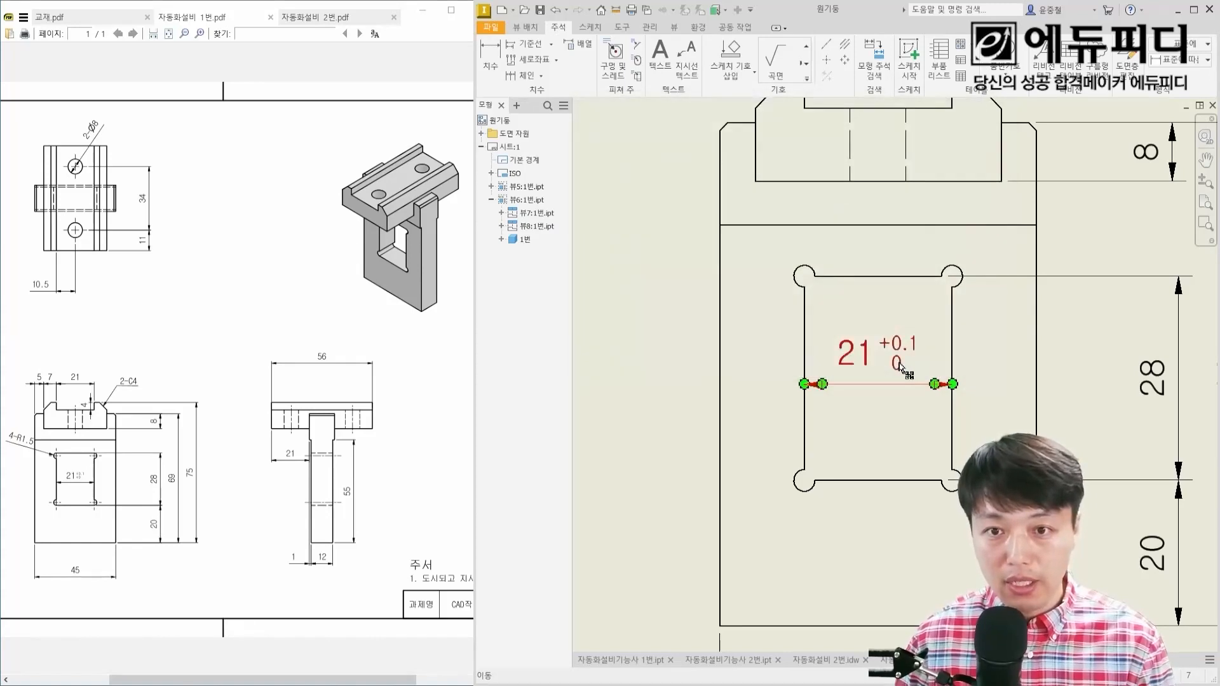
Step: Add a radius dimension to the window's upper-left corner relief, with its text outside the view's left edge
scroll(899, 363, "up", 4)
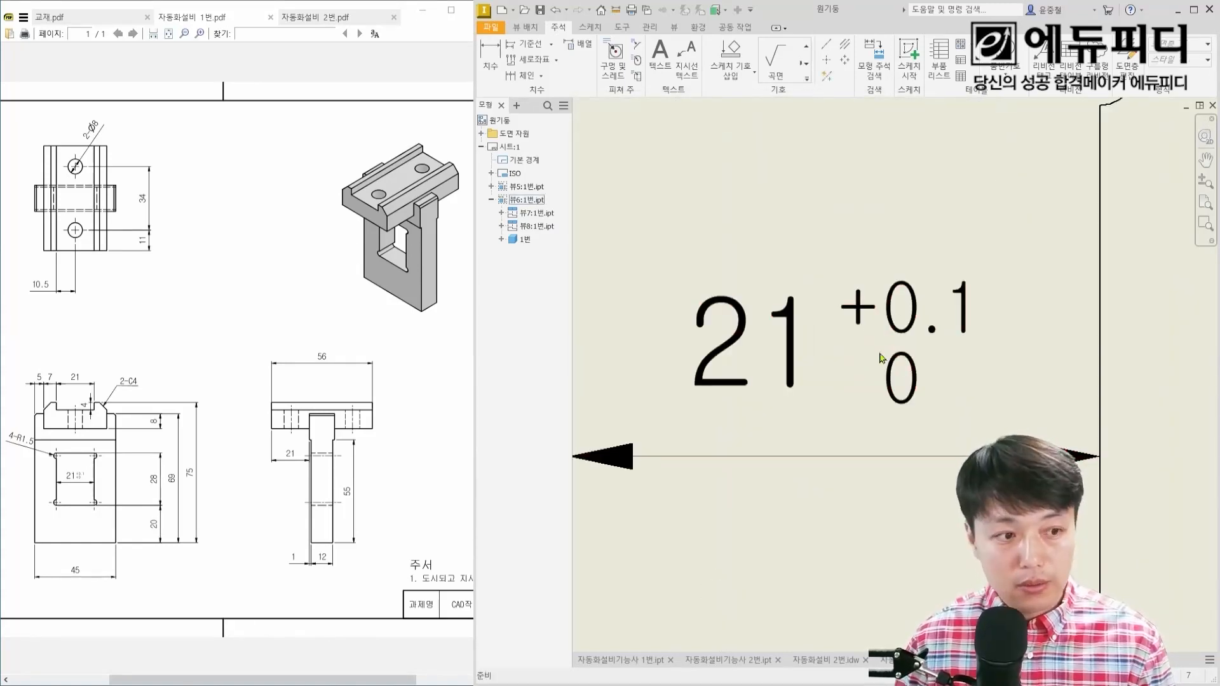
scroll(838, 342, "down", 3)
middle_click_drag(828, 334, 868, 430)
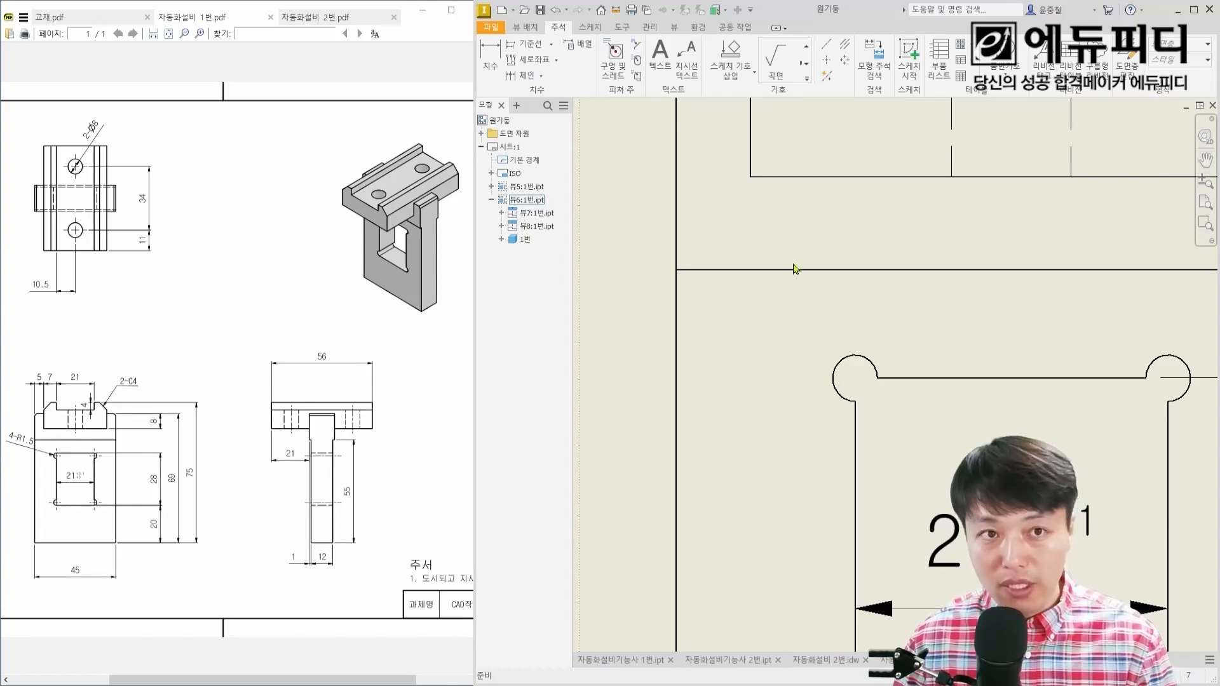
key("d")
left_click(839, 364)
middle_click_drag(722, 373, 818, 389)
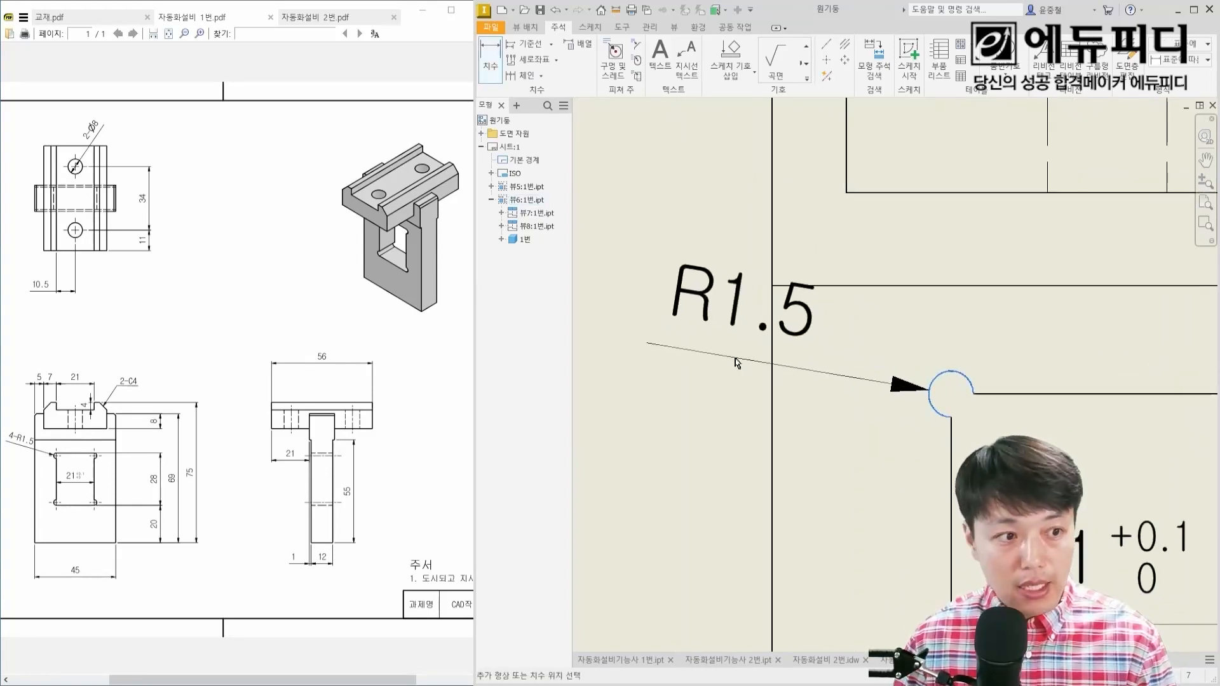
left_click(675, 352)
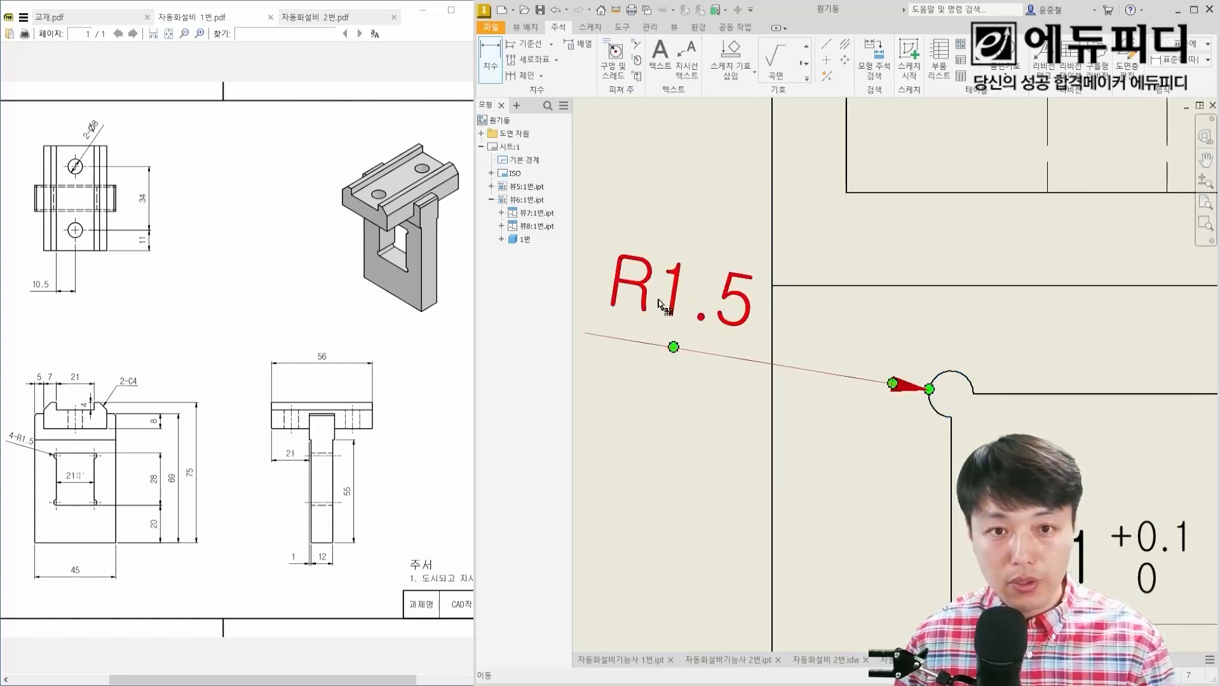
Step: Prefix the corner relief's radius dimension with "4-" and shift its text left, clear of the outline
double_click(703, 307)
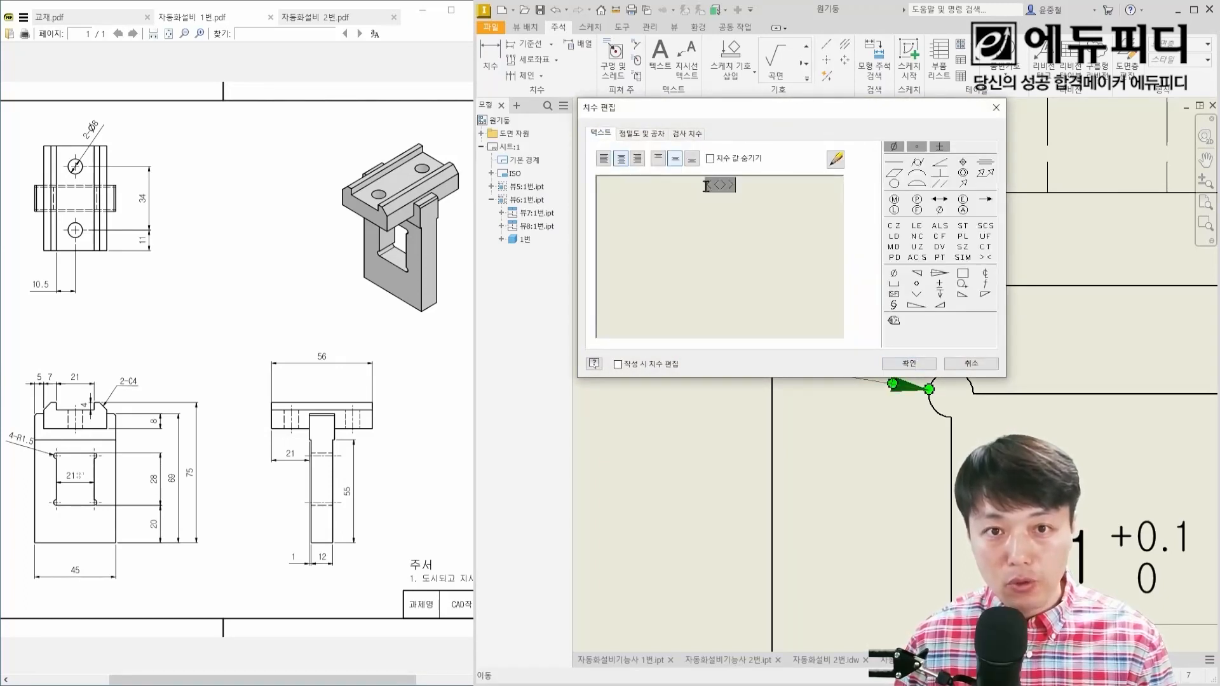
key("Home")
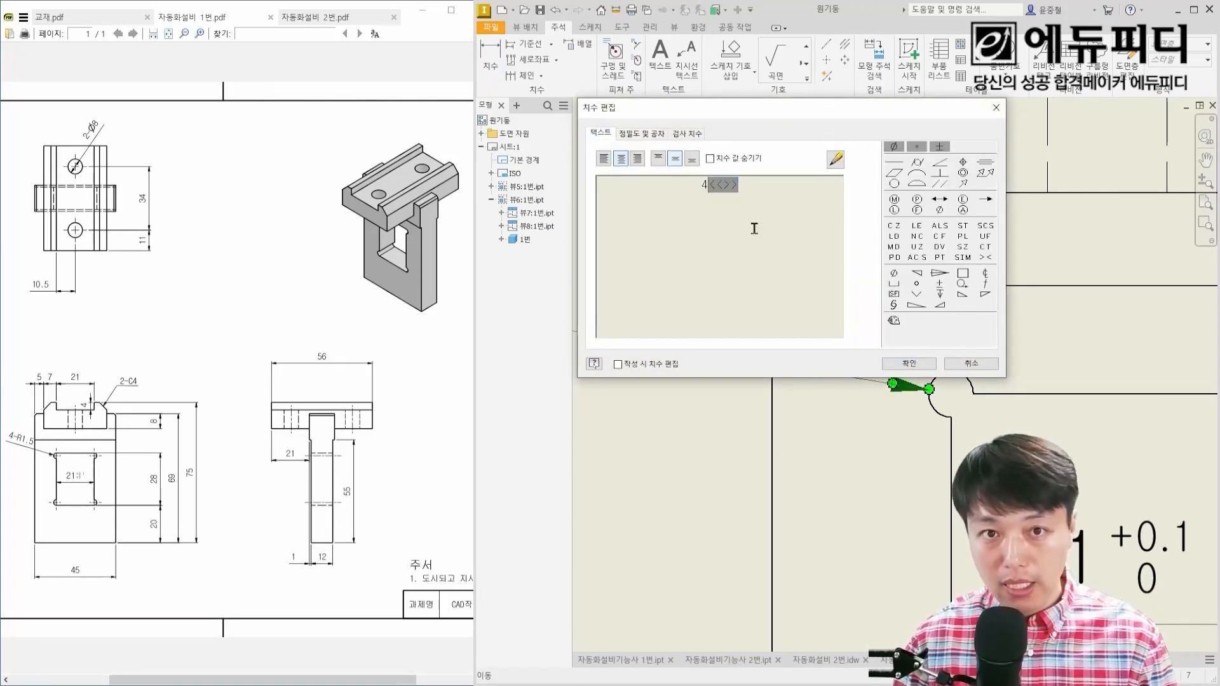
type("4-")
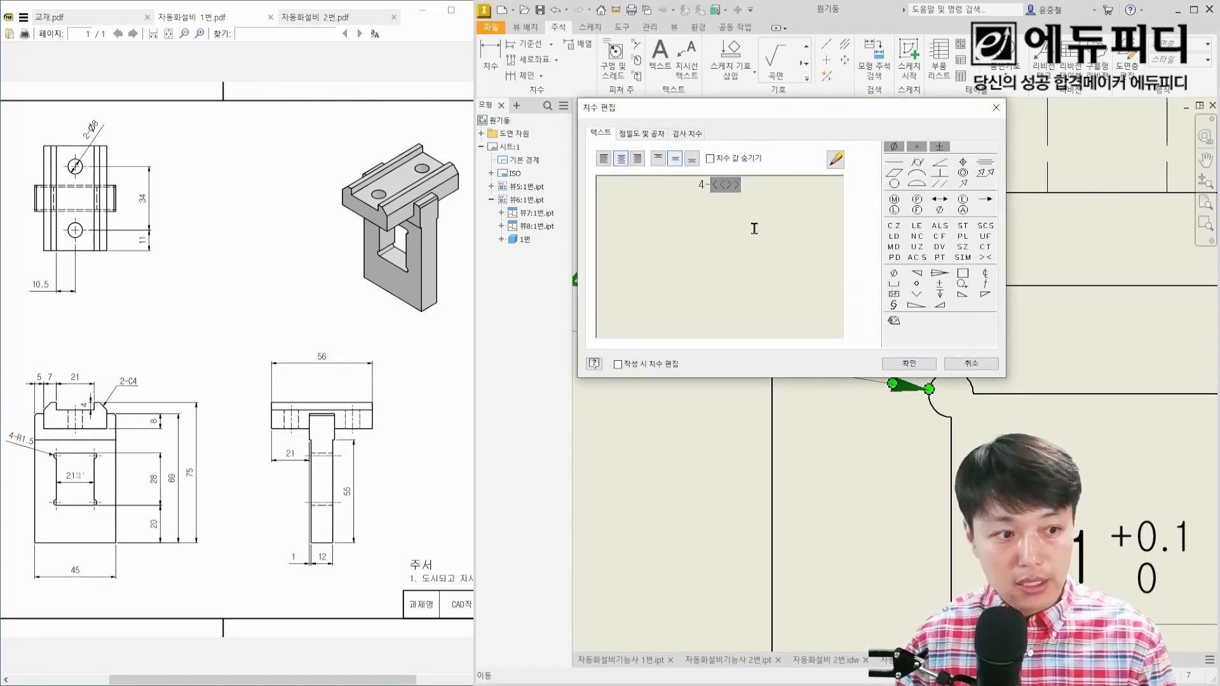
left_click(909, 364)
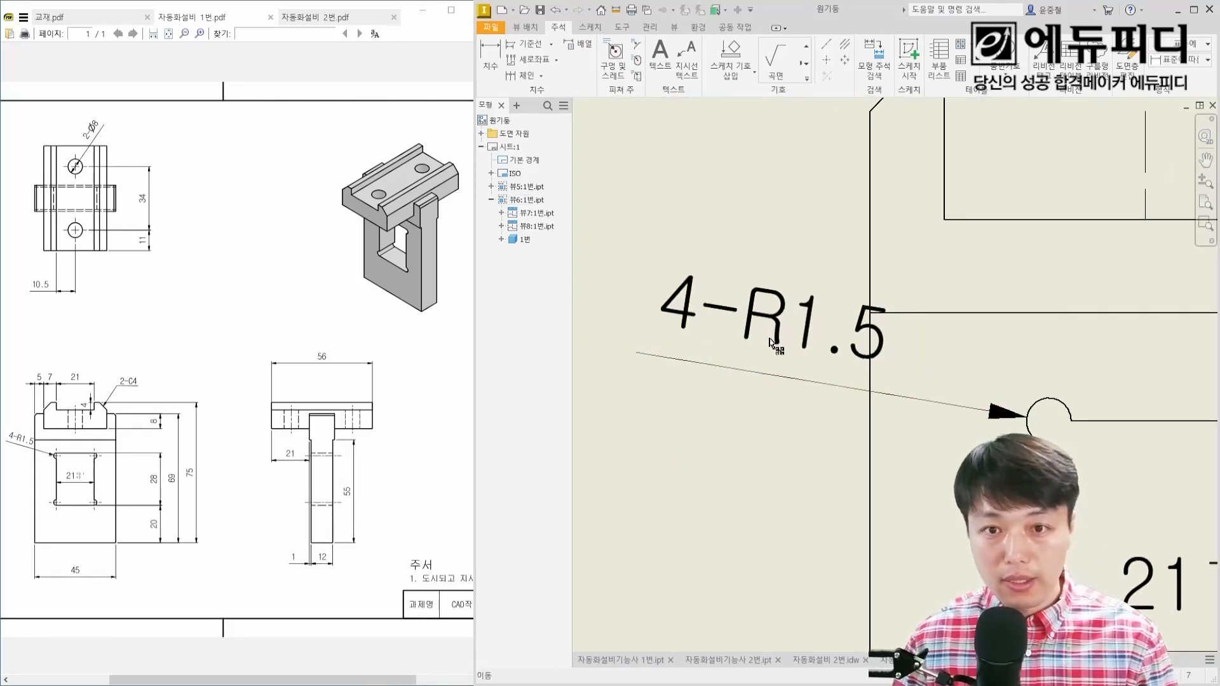
left_click_drag(790, 332, 755, 326)
Step: Dimension the front view's offset from the plate's left side to the block's left side and the block's left shoulder width, in line above the view
scroll(863, 327, "up", 5)
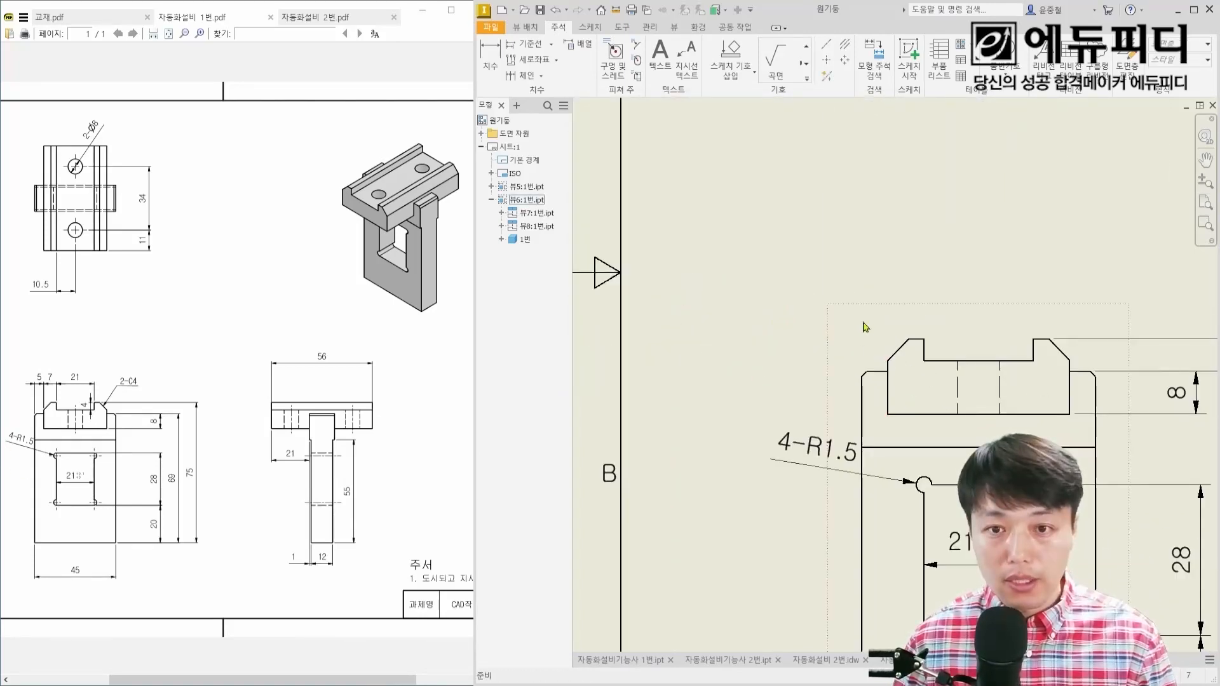
key("d")
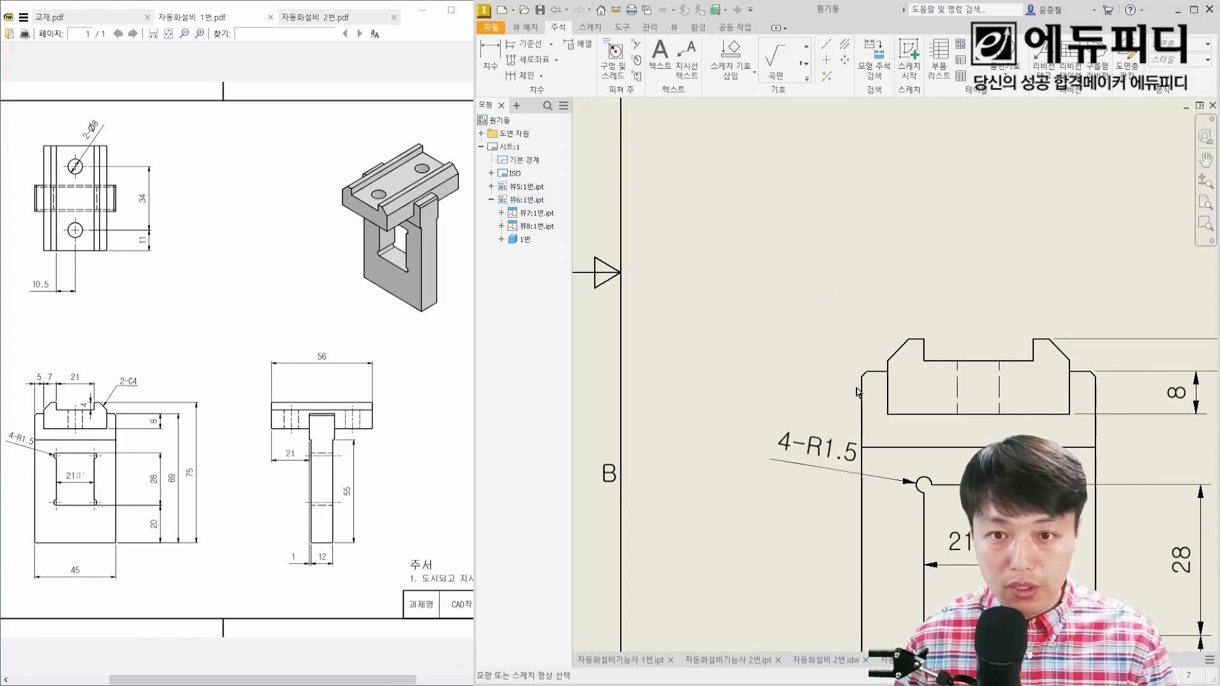
left_click(862, 396)
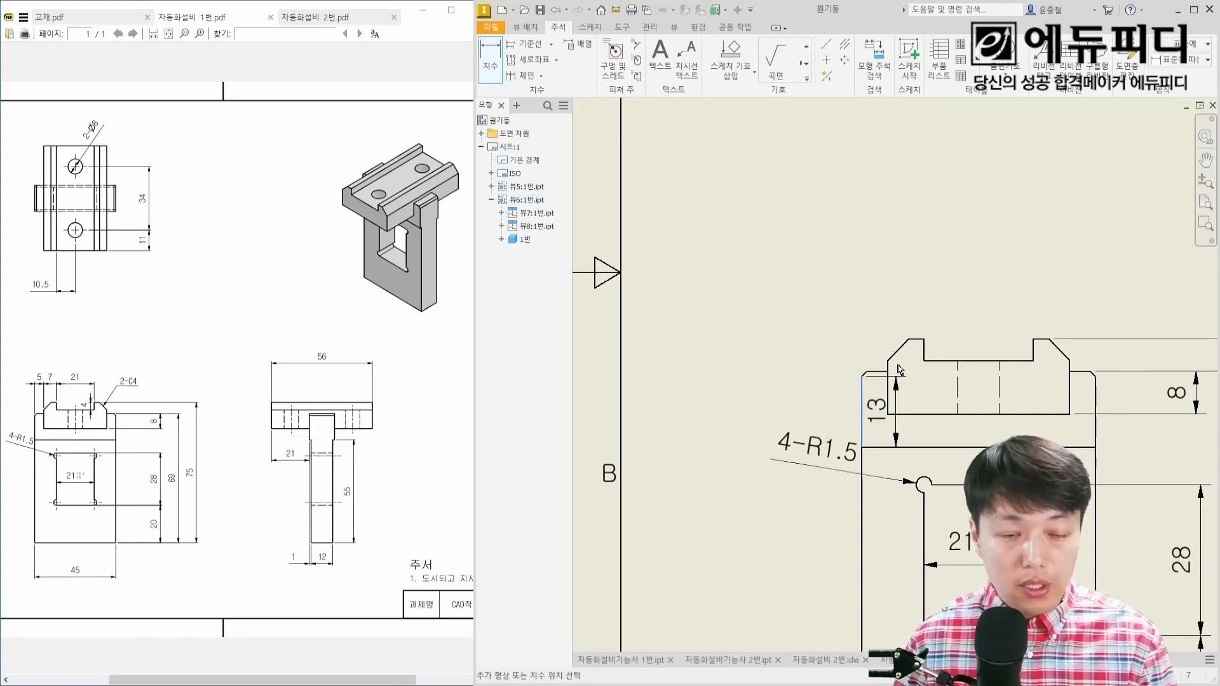
left_click(889, 368)
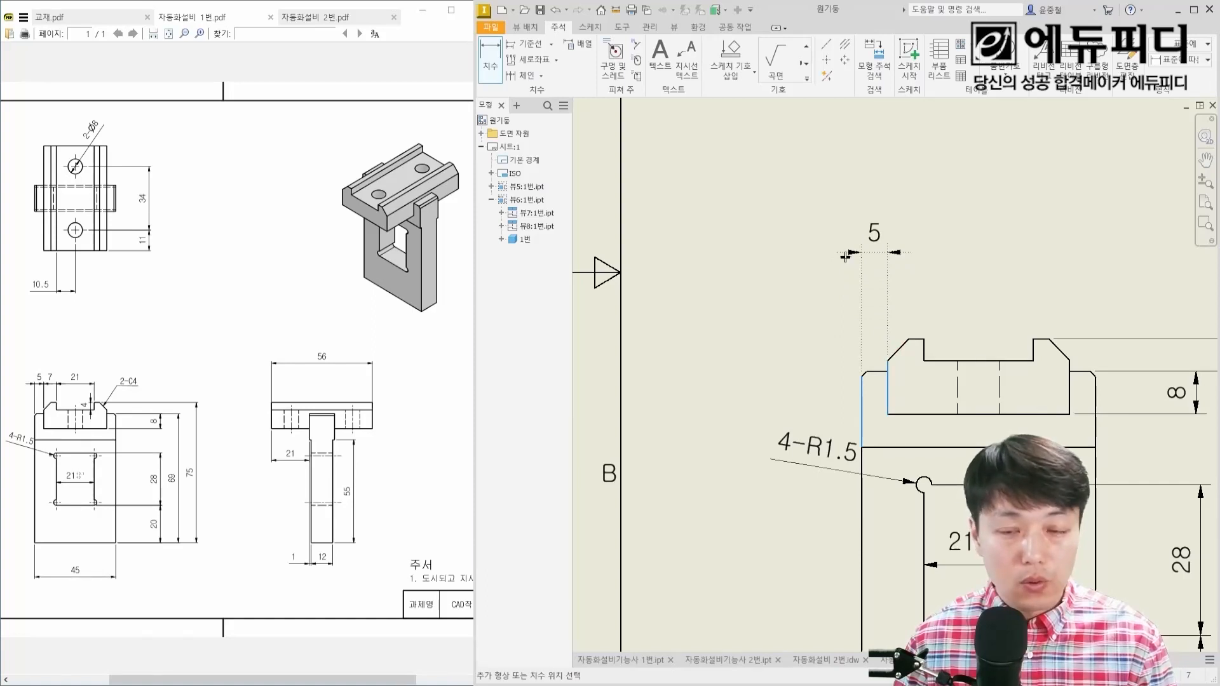
left_click(845, 257)
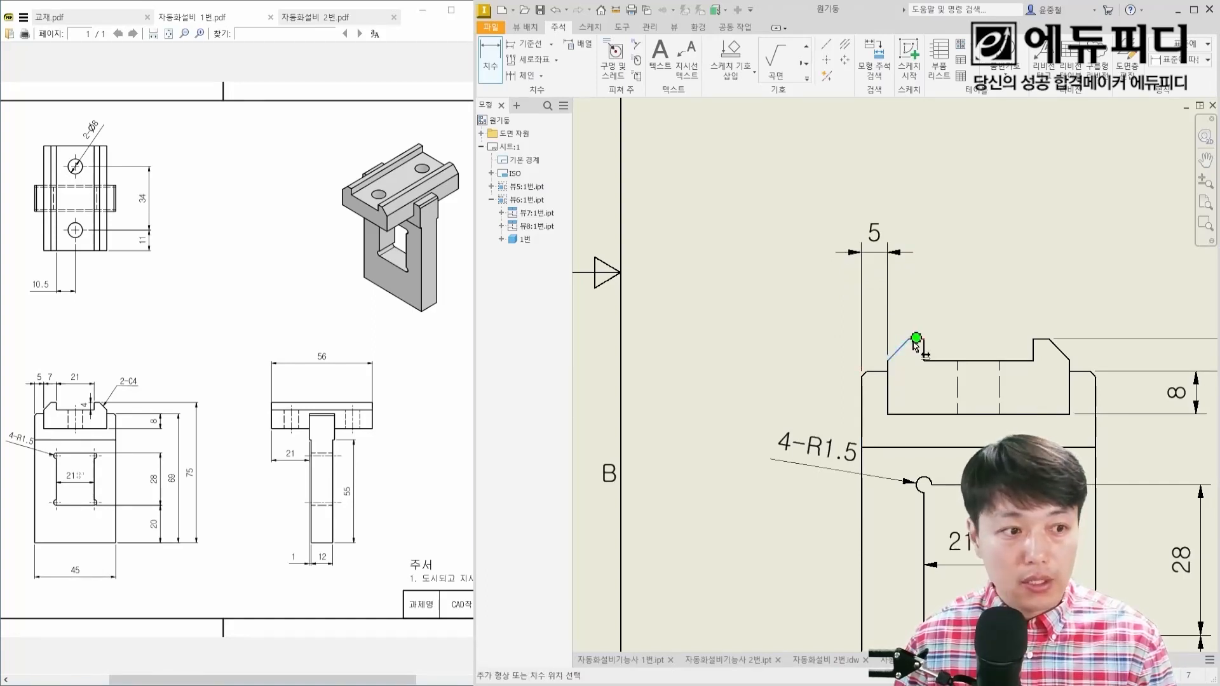
left_click(924, 340)
left_click(924, 253)
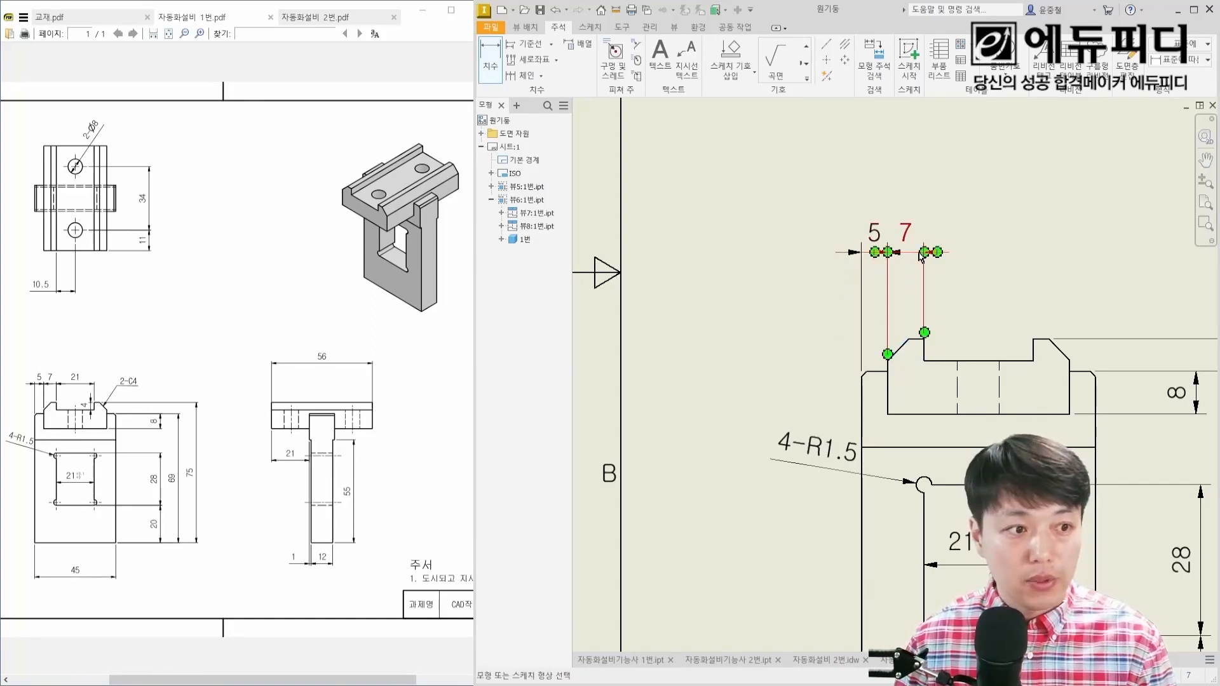
Step: Dimension the top groove's width in line with the dimensions above the front view, and its depth inside the groove
left_click(919, 339)
left_click(1032, 339)
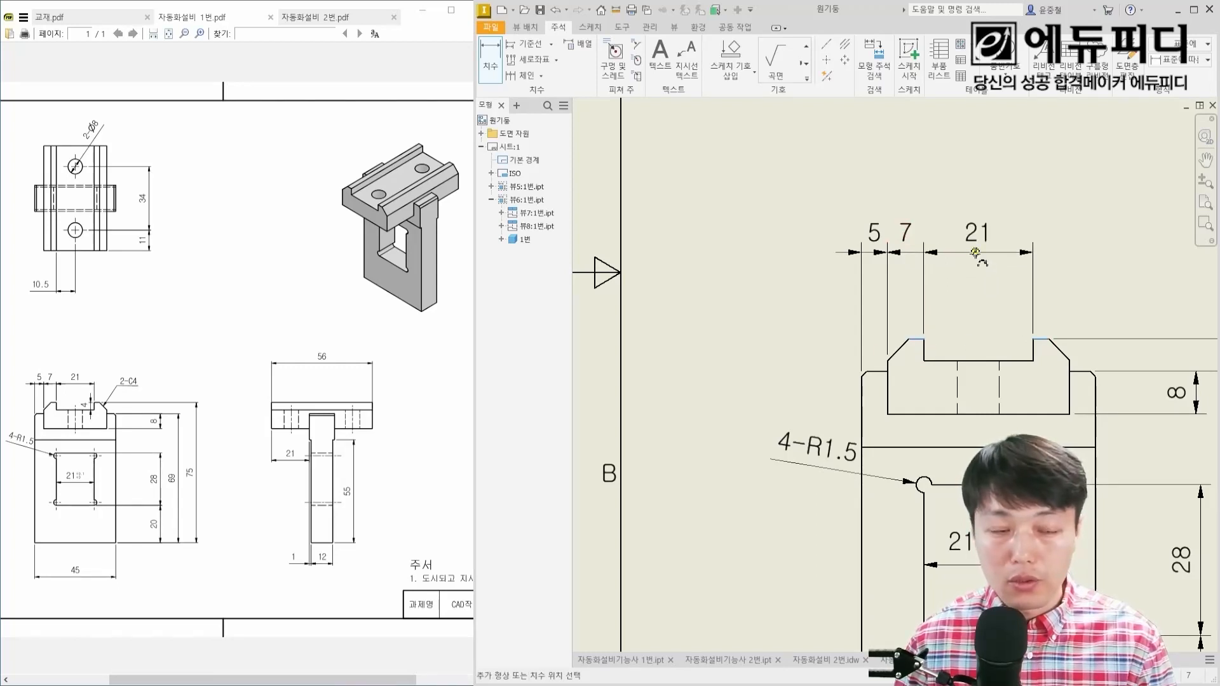
left_click(976, 253)
left_click(1030, 361)
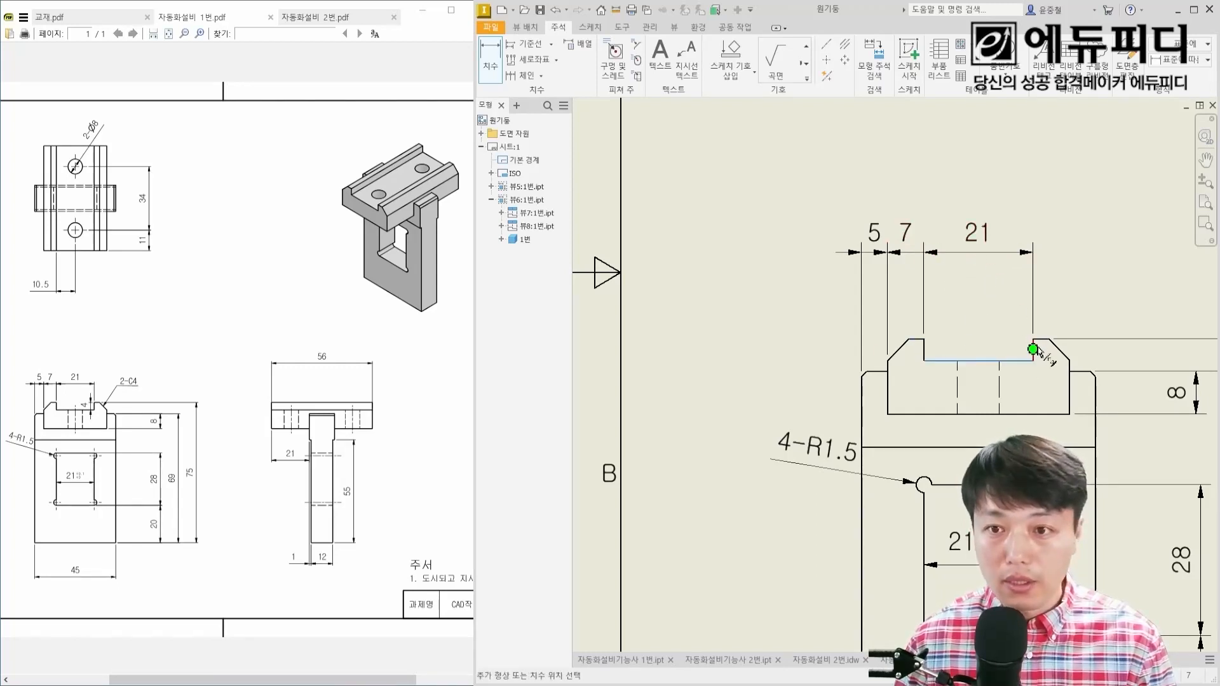
left_click(1039, 339)
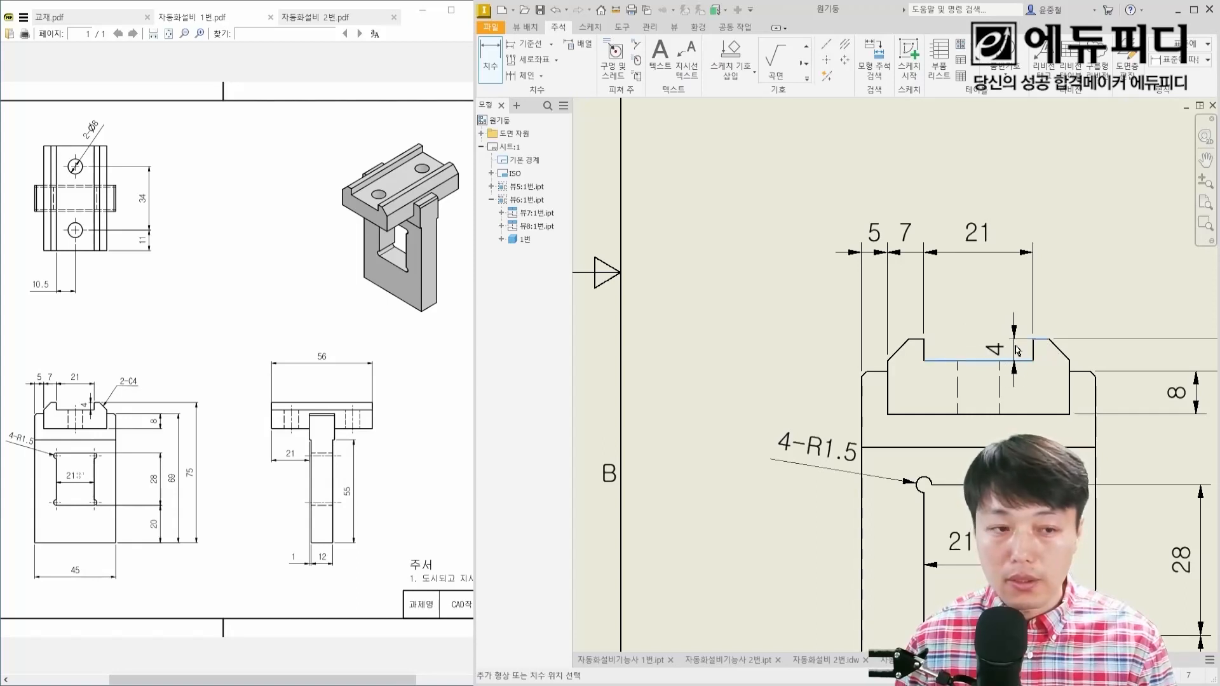
left_click(1016, 347)
middle_click_drag(1067, 344, 940, 345)
key("Escape")
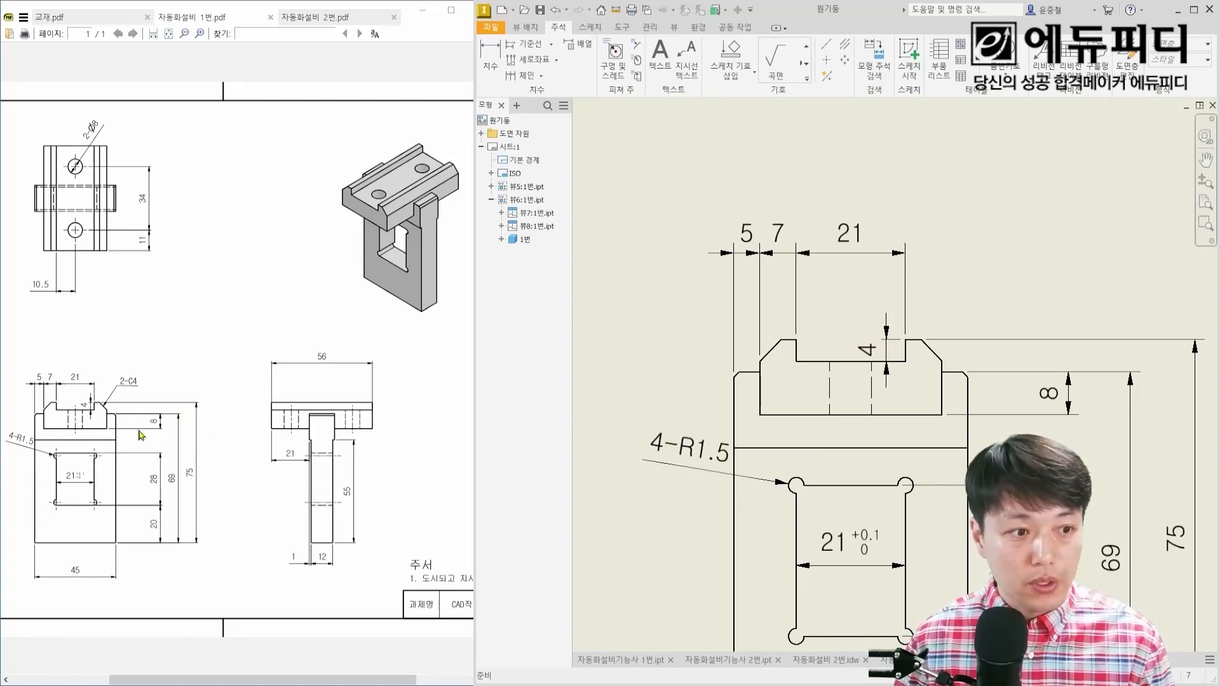
left_click_drag(133, 396, 150, 395)
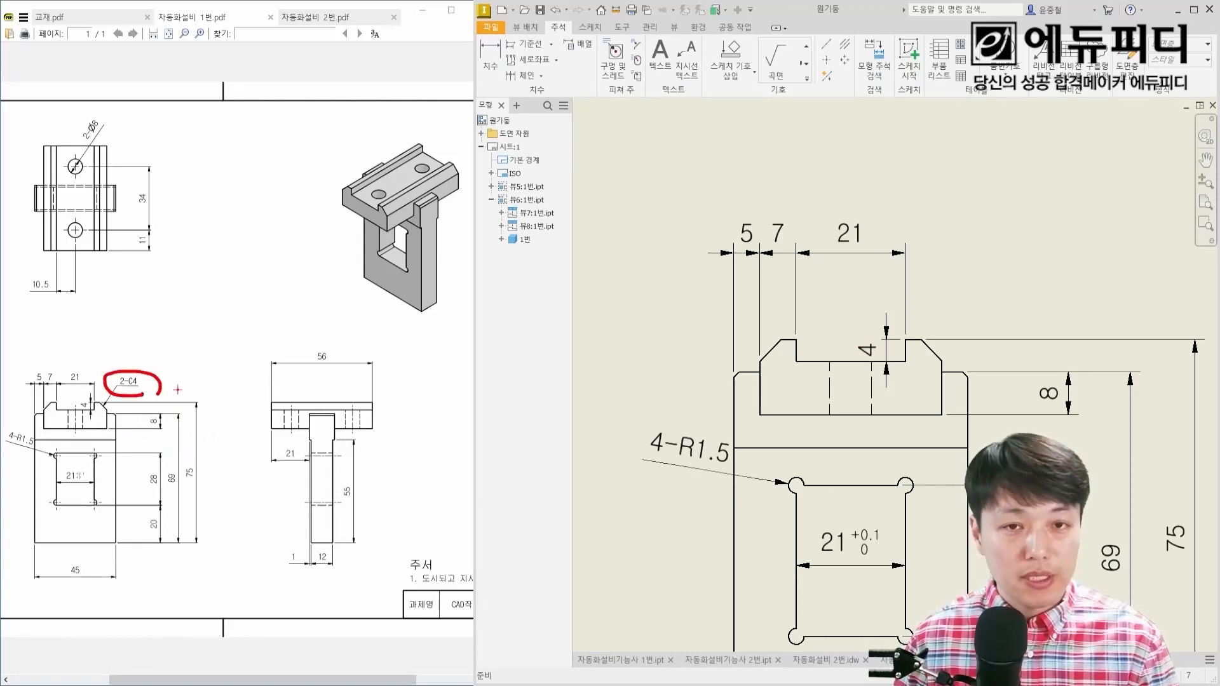
key("Escape")
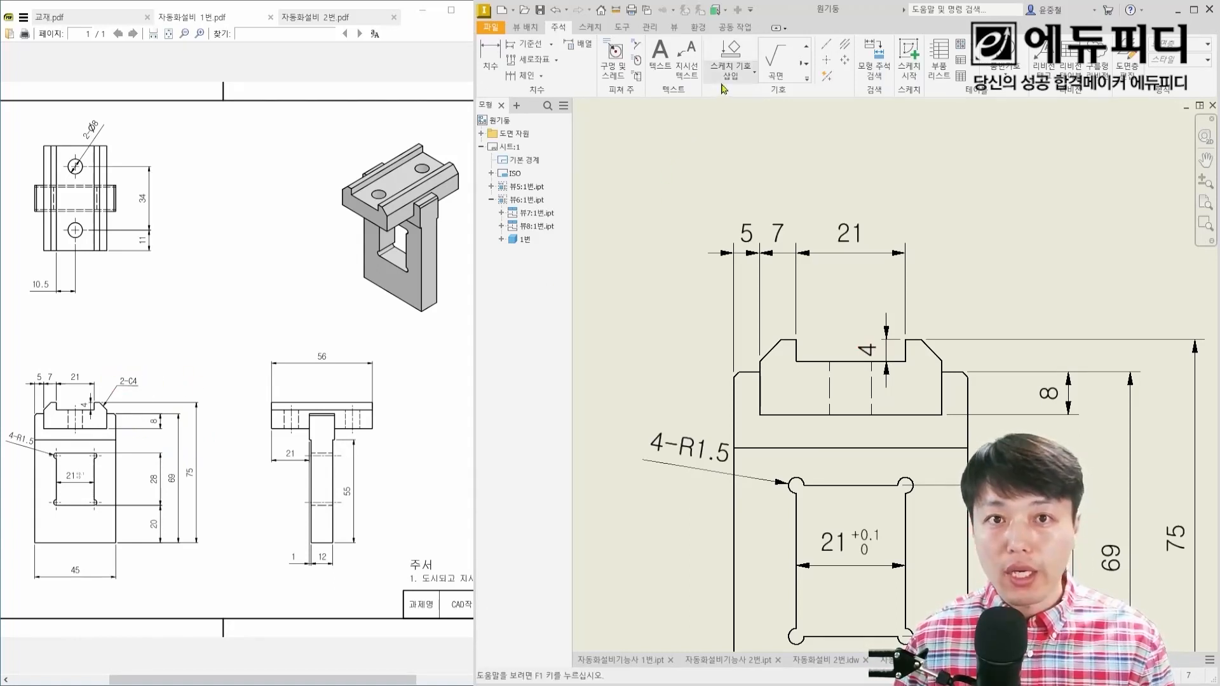
left_click_drag(672, 35, 711, 82)
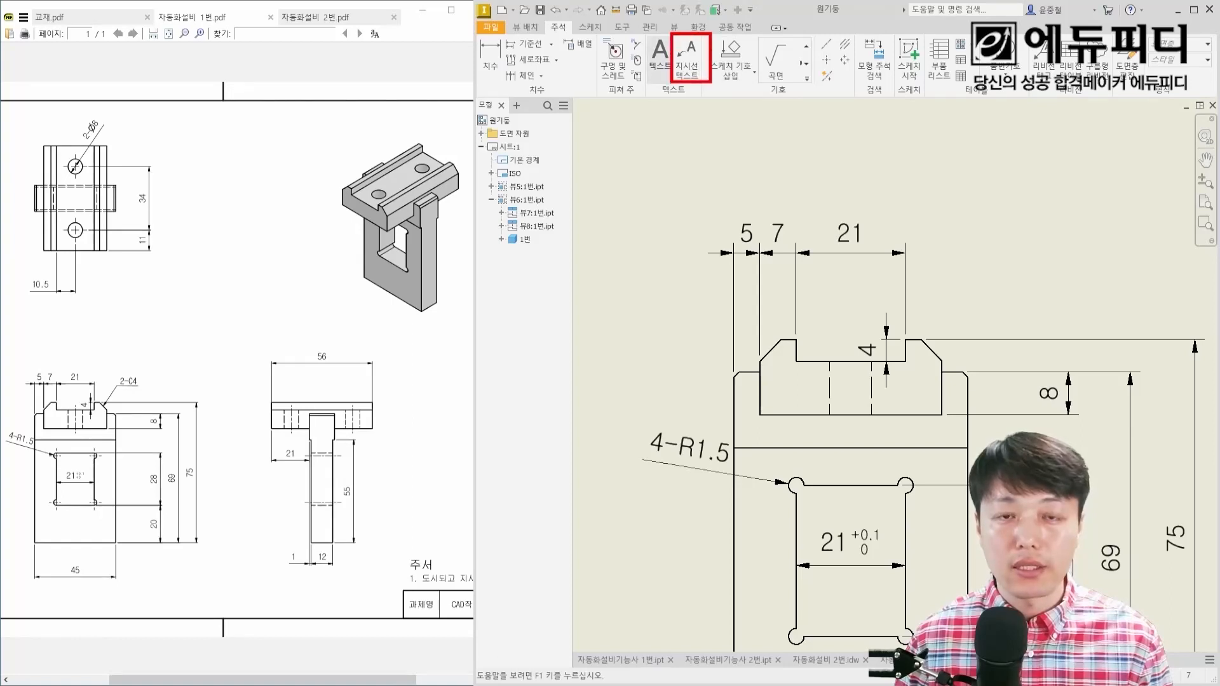
key("Escape")
Step: Attach a leader without text to the block's upper-right chamfer, ending in a horizontal shelf above and to the right
left_click(687, 60)
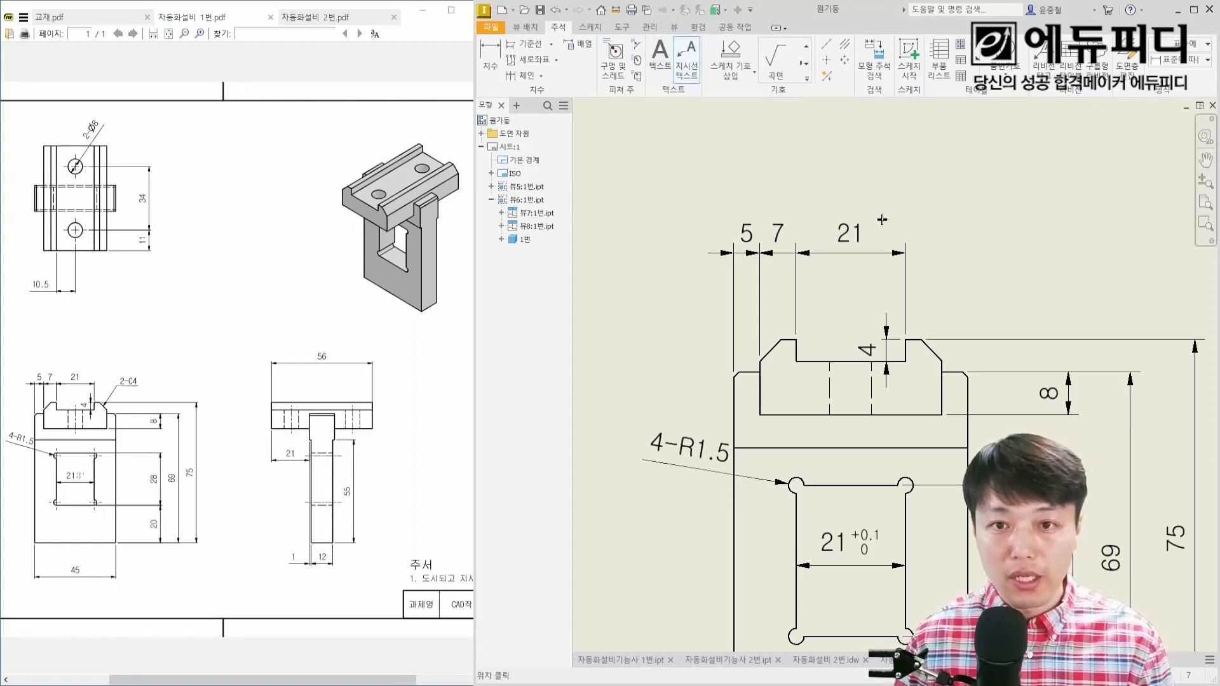
scroll(937, 356, "up", 5)
left_click(907, 332)
scroll(953, 255, "down", 3)
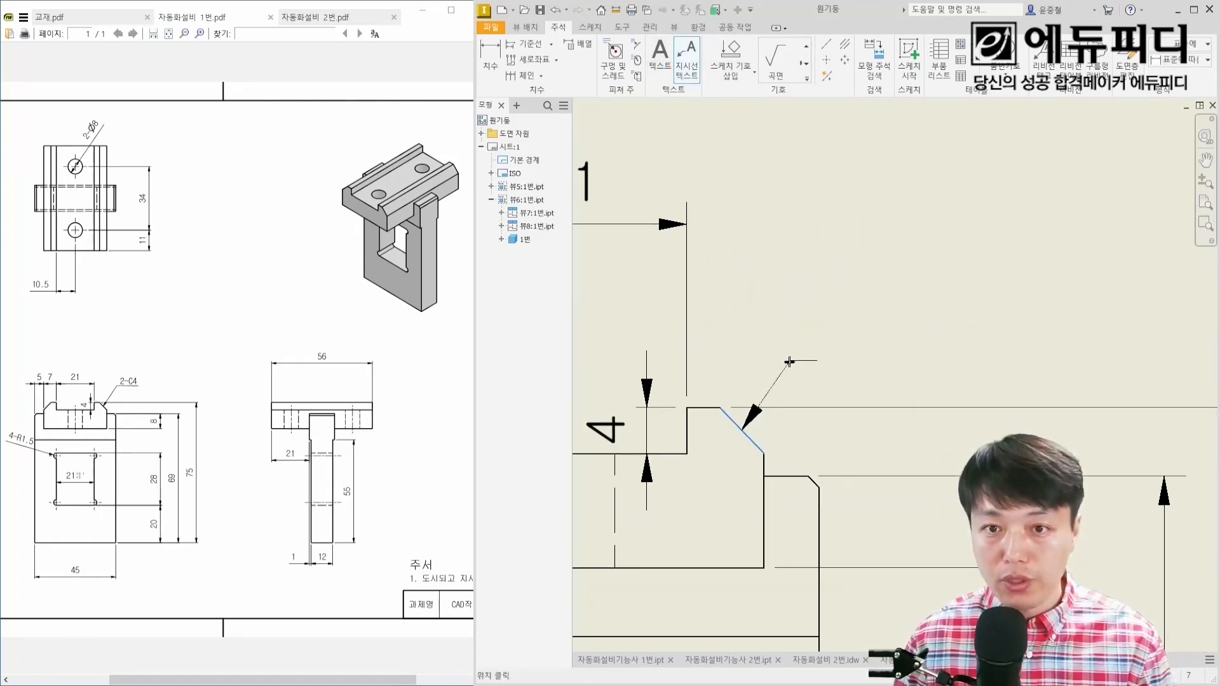
left_click(814, 312)
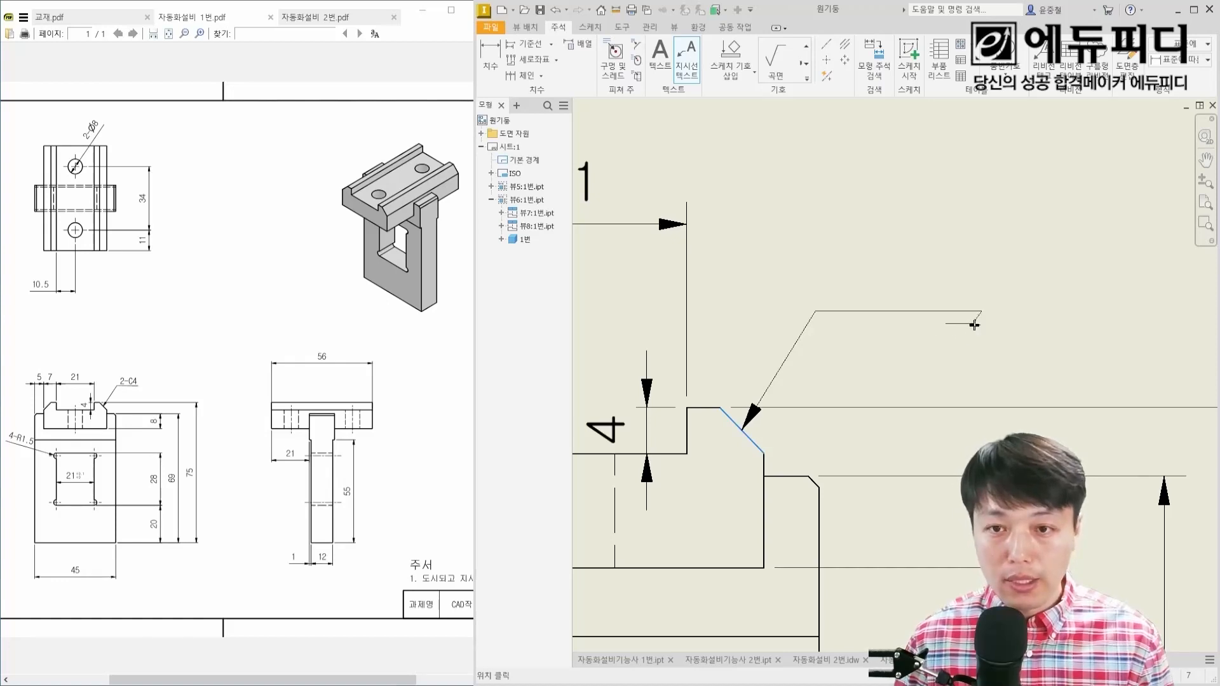
right_click(992, 299)
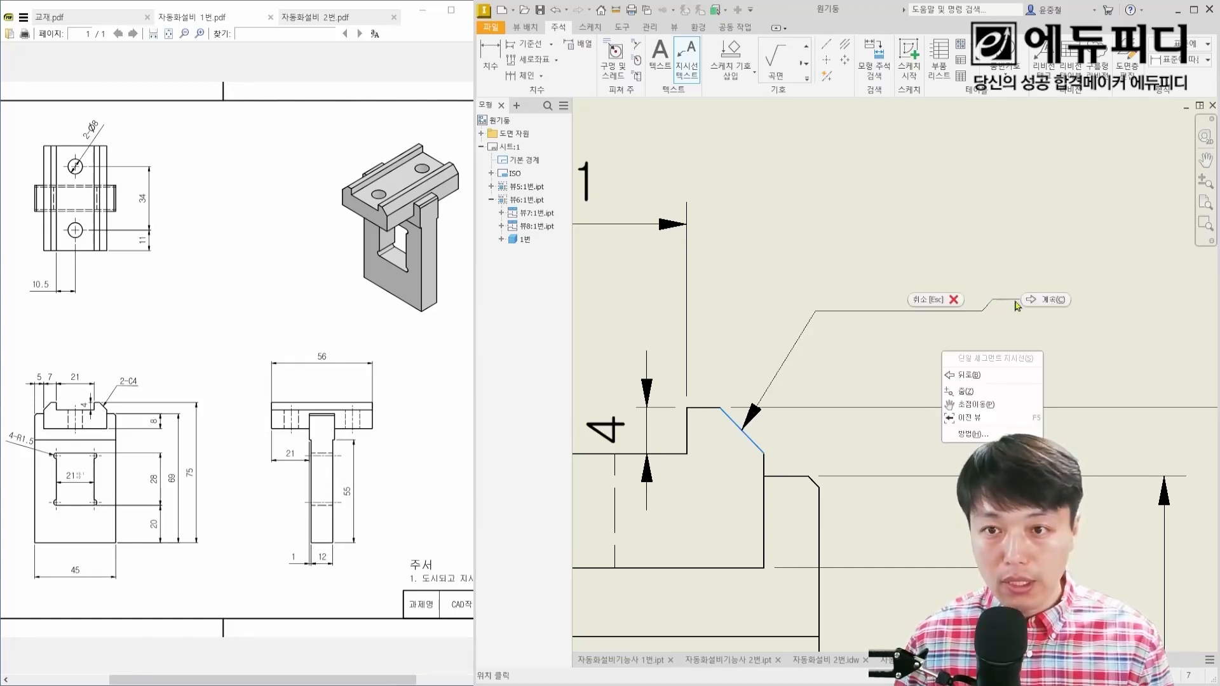
left_click(1029, 301)
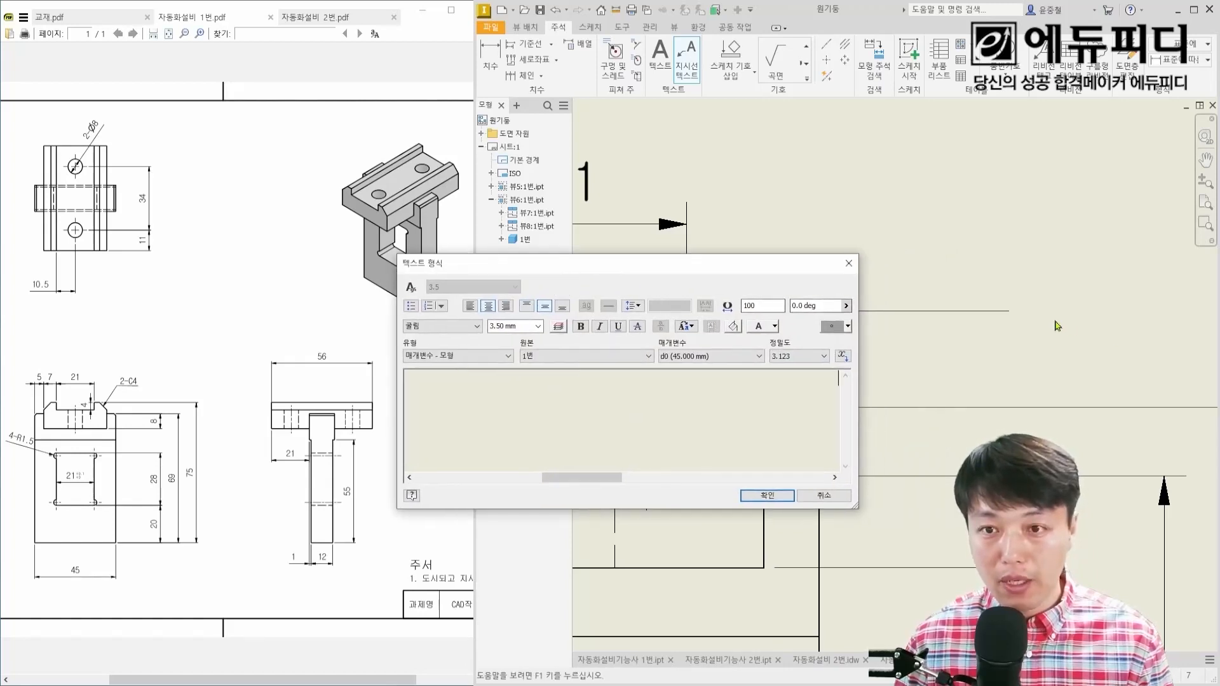
left_click_drag(1009, 284, 1168, 347, "ctrl")
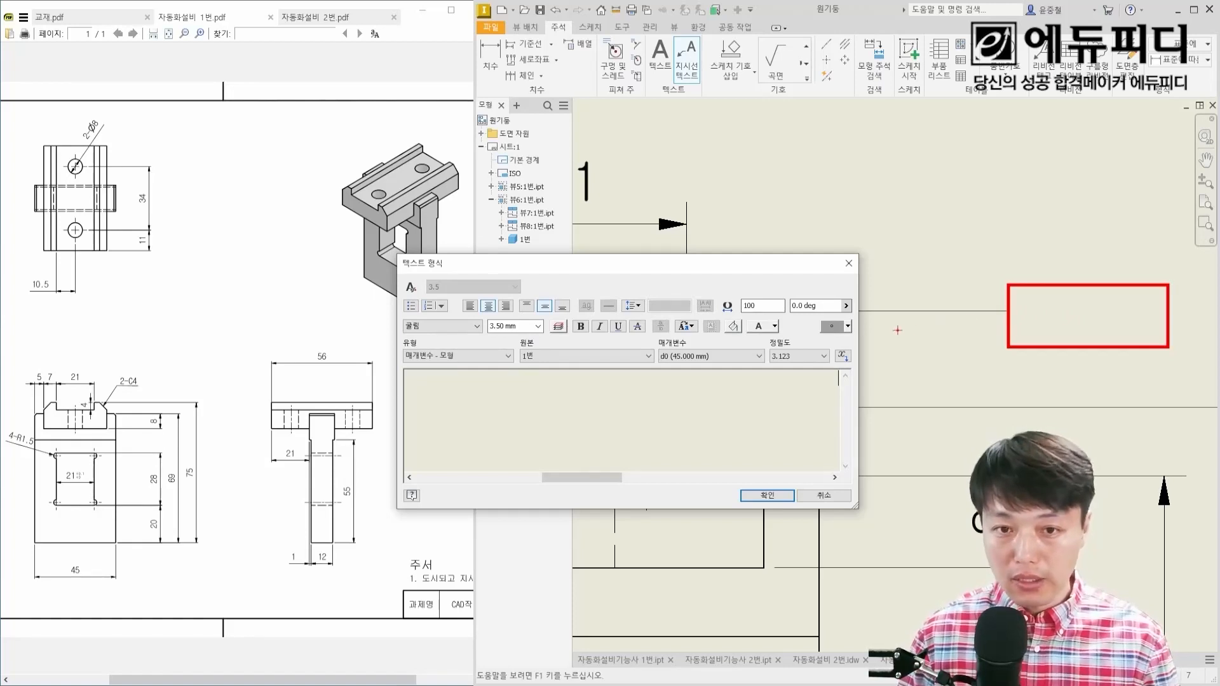
mouse_move(1054, 300)
left_mouse_down()
mouse_move(951, 236)
mouse_move(913, 267)
left_mouse_up()
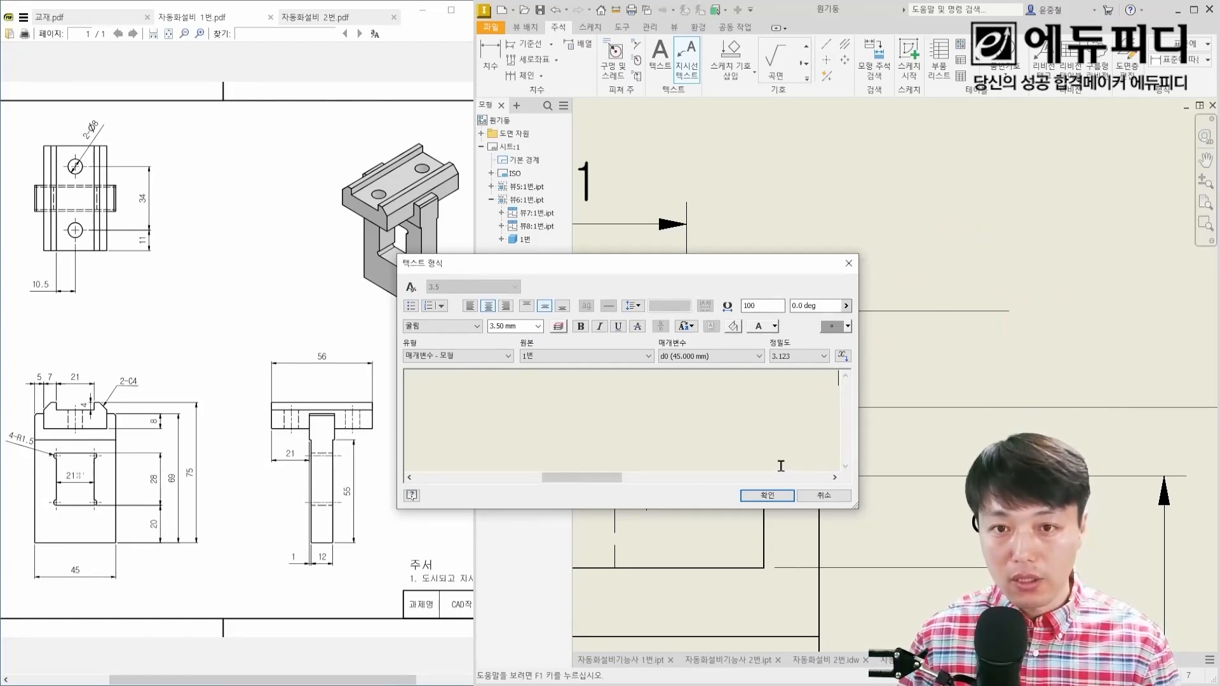
left_click(769, 495)
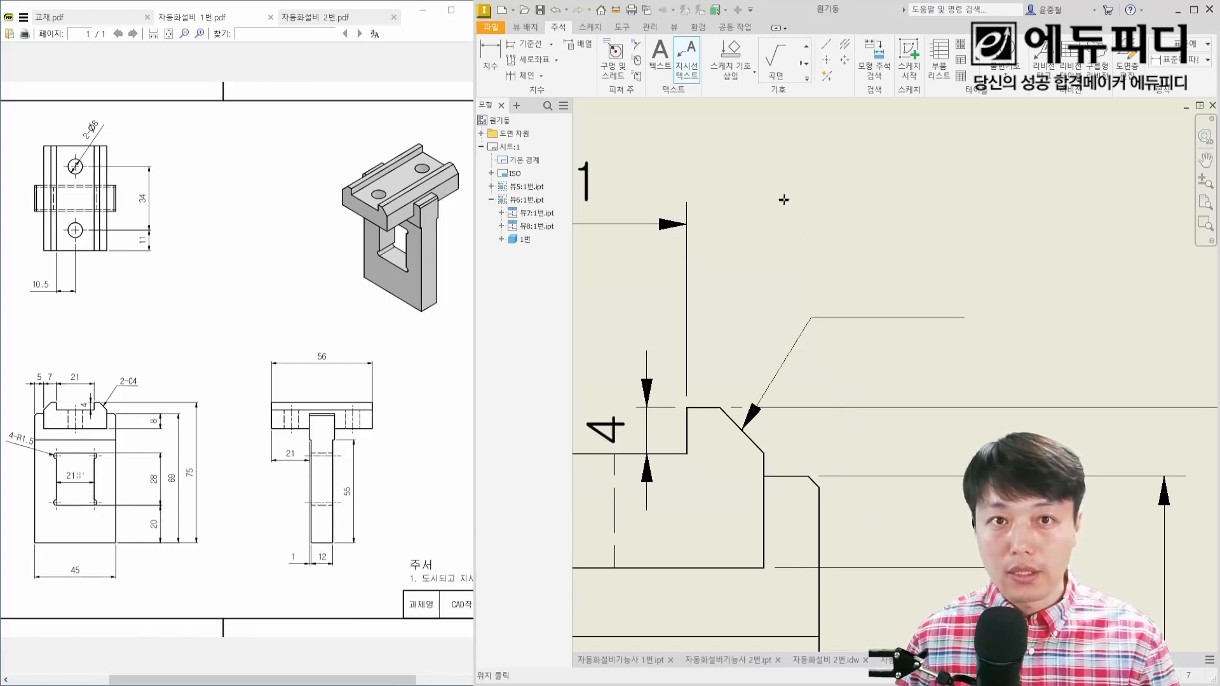
Step: Add the text "2-C4" at 3.5 mm height and position it just above the chamfer leader's horizontal shelf
key("t")
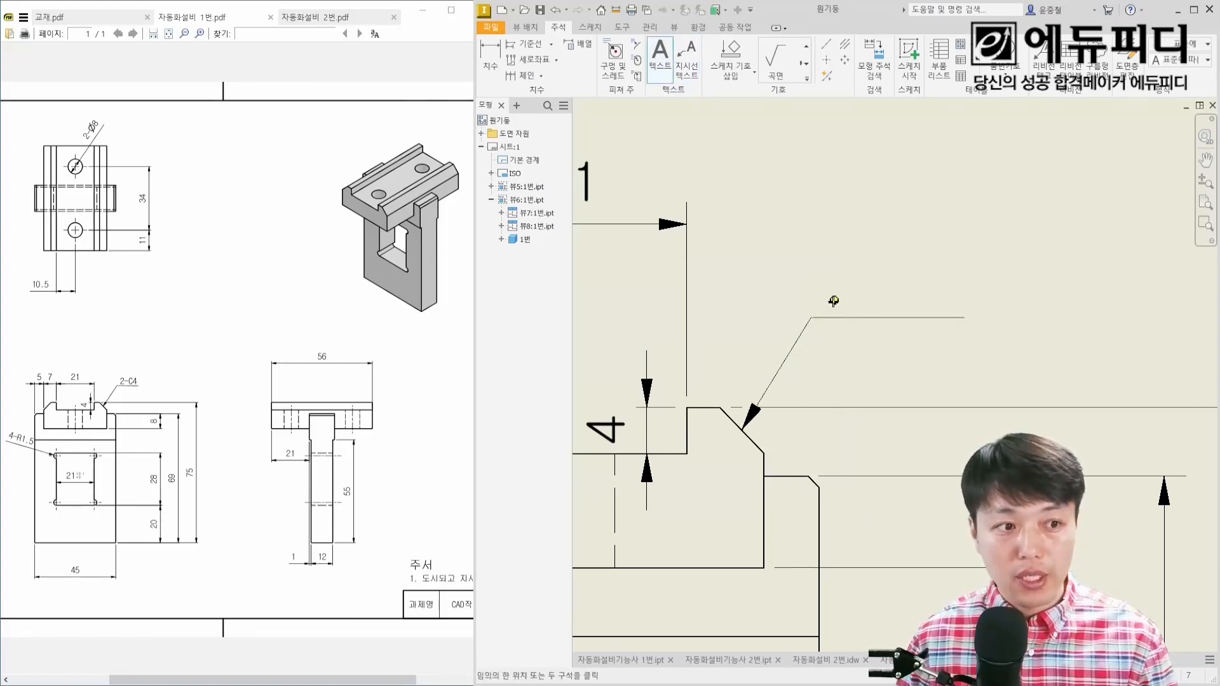
left_click(861, 300)
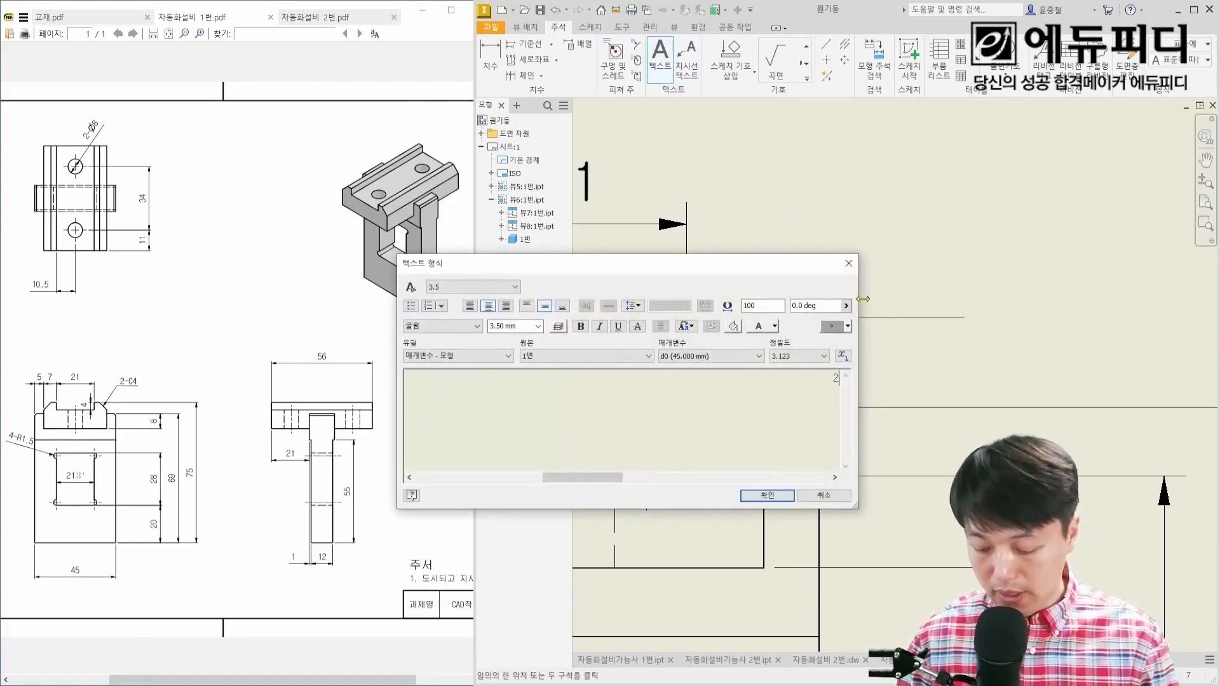
type("2-C4")
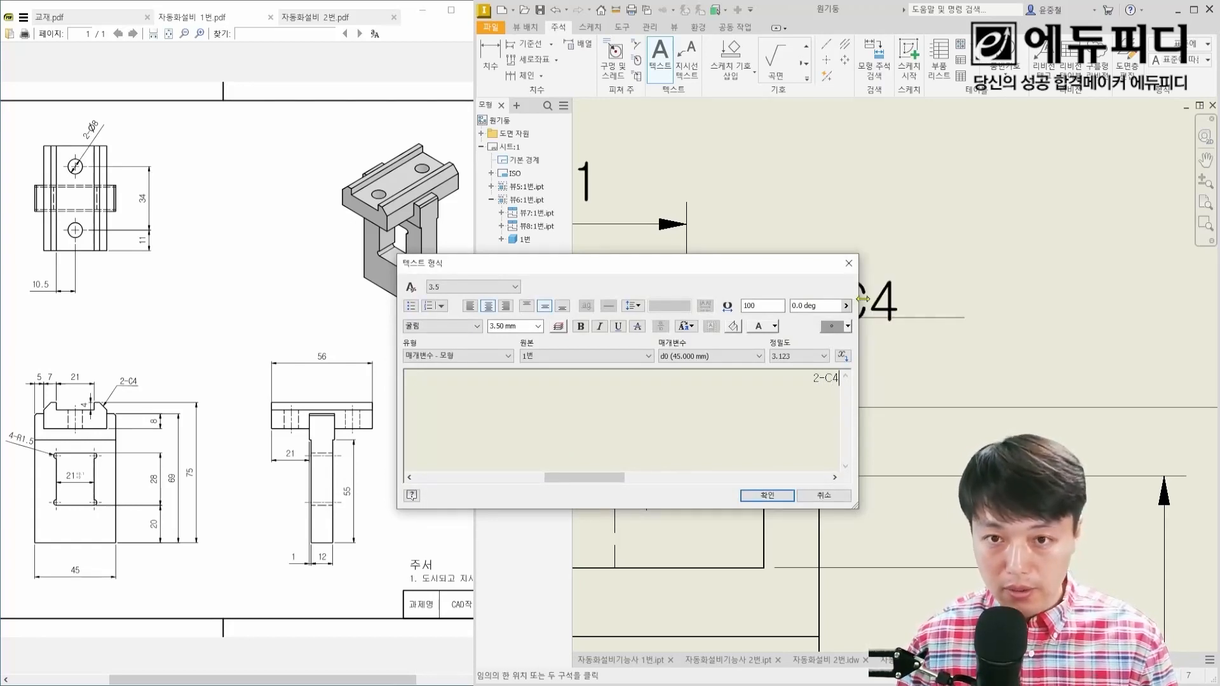
key("ctrl+Return")
key("Escape")
left_click_drag(834, 301, 882, 283)
left_click(884, 282)
left_click(811, 336)
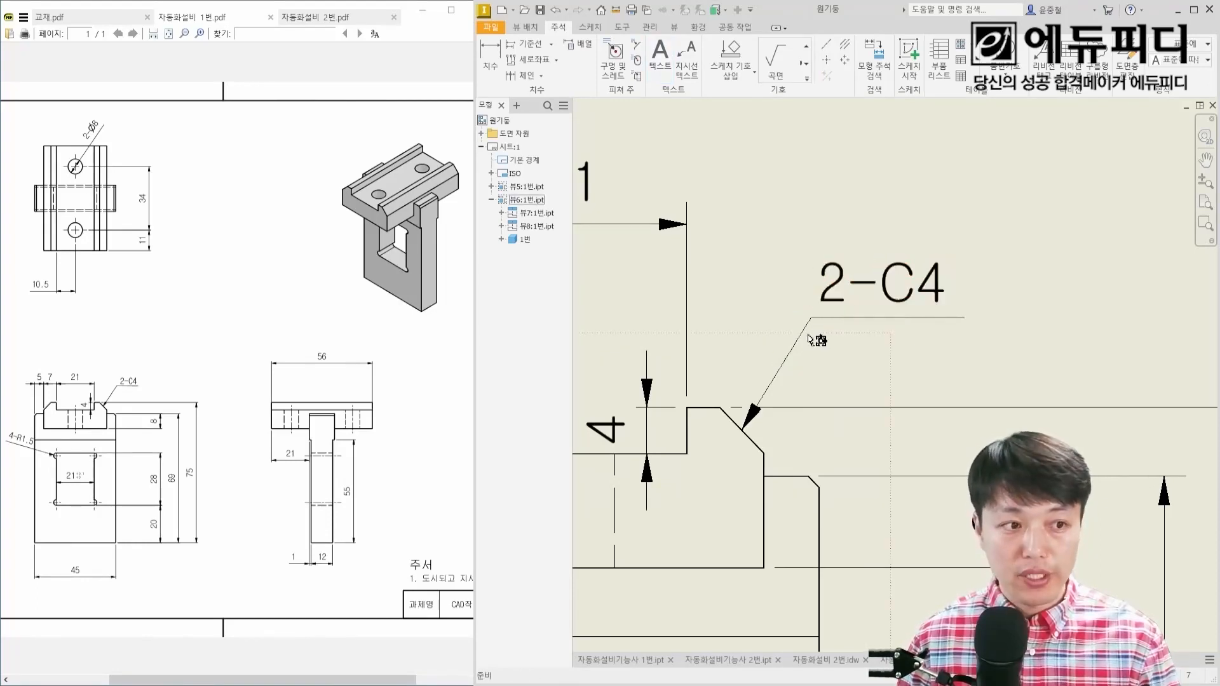
Step: Dimension the overall width of the top block in the side view, placing the dimension above it
scroll(876, 372, "down", 3)
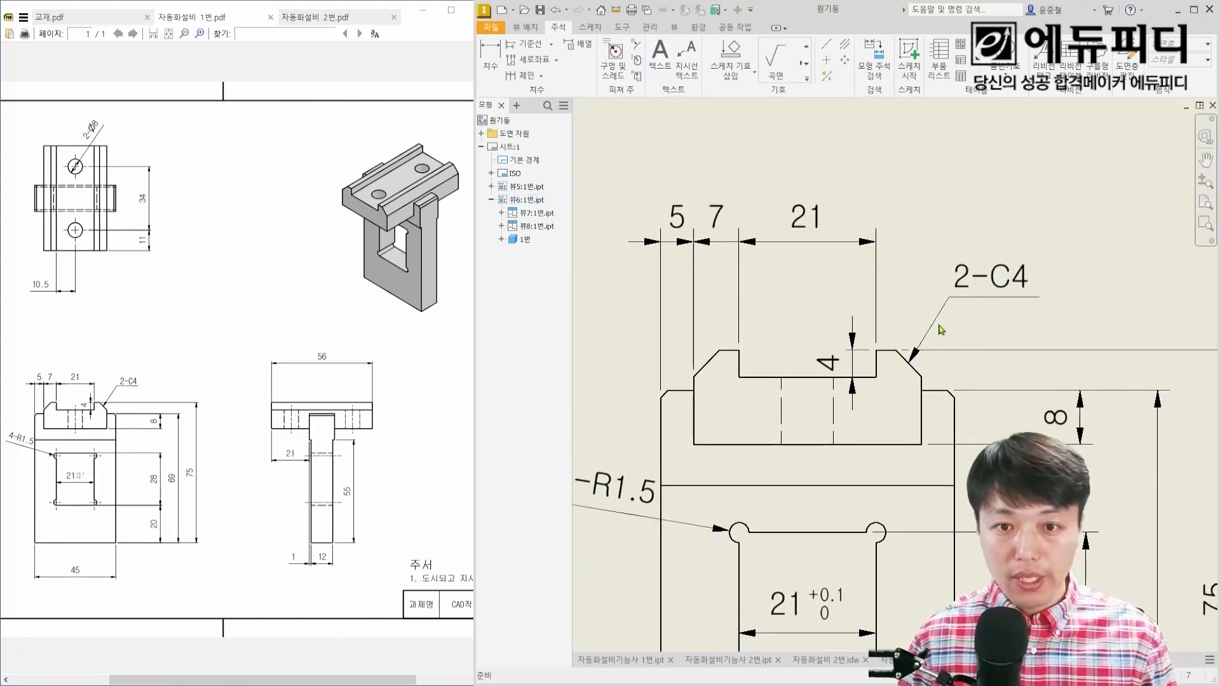
scroll(804, 397, "down", 3)
middle_click_drag(928, 402, 629, 357)
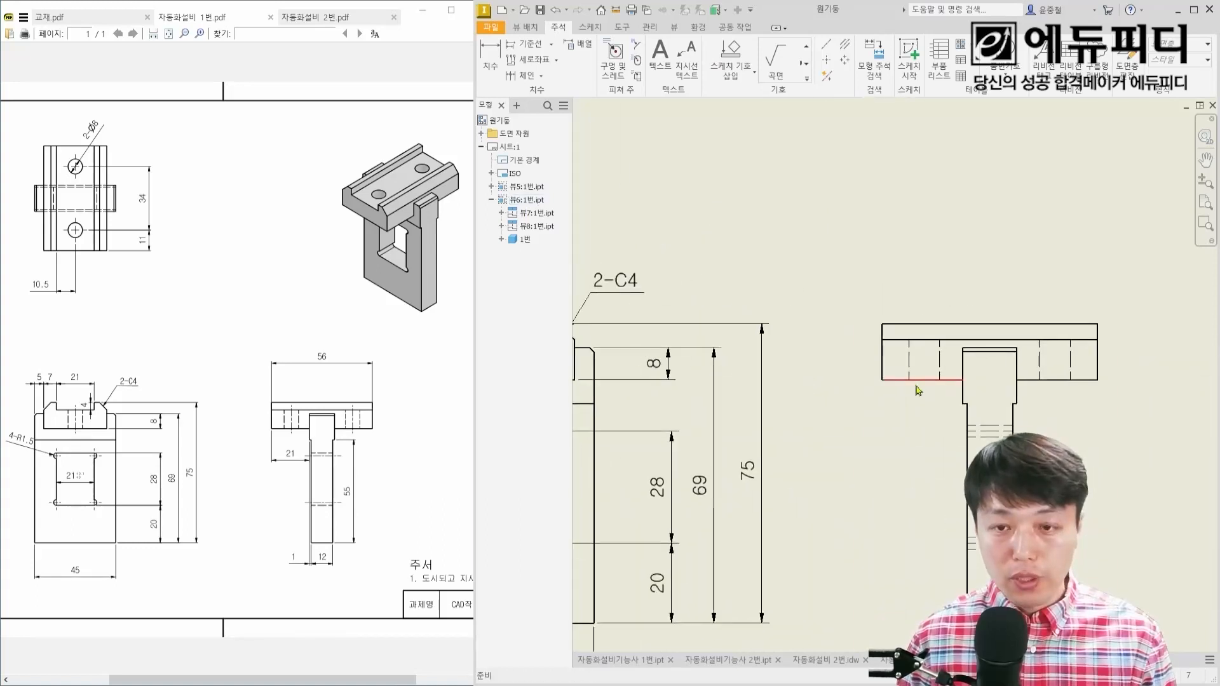
middle_click_drag(966, 431, 935, 389)
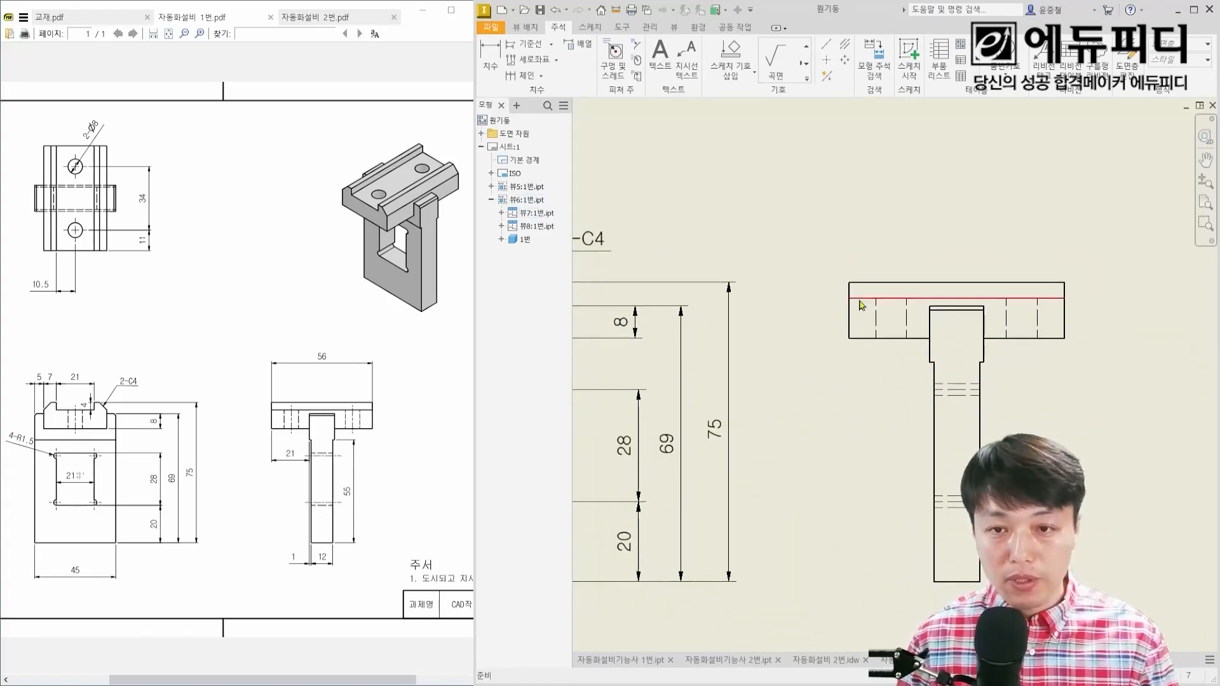
key("d")
left_click(850, 318)
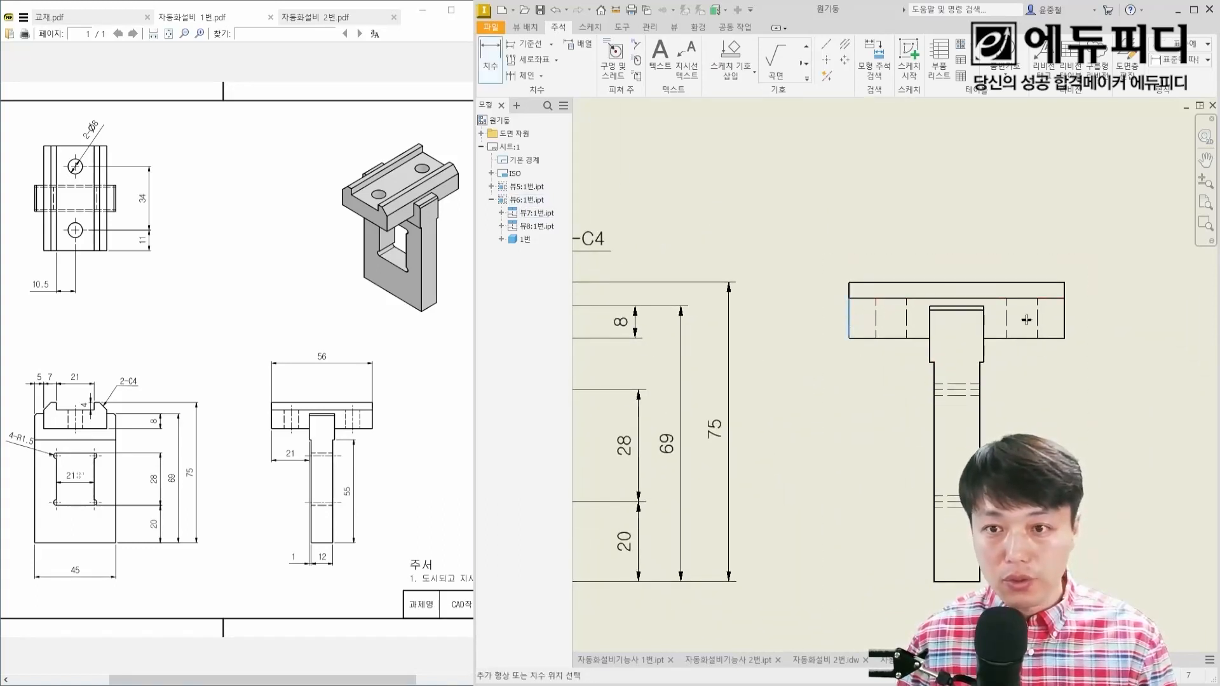
left_click(1068, 325)
left_click(960, 191)
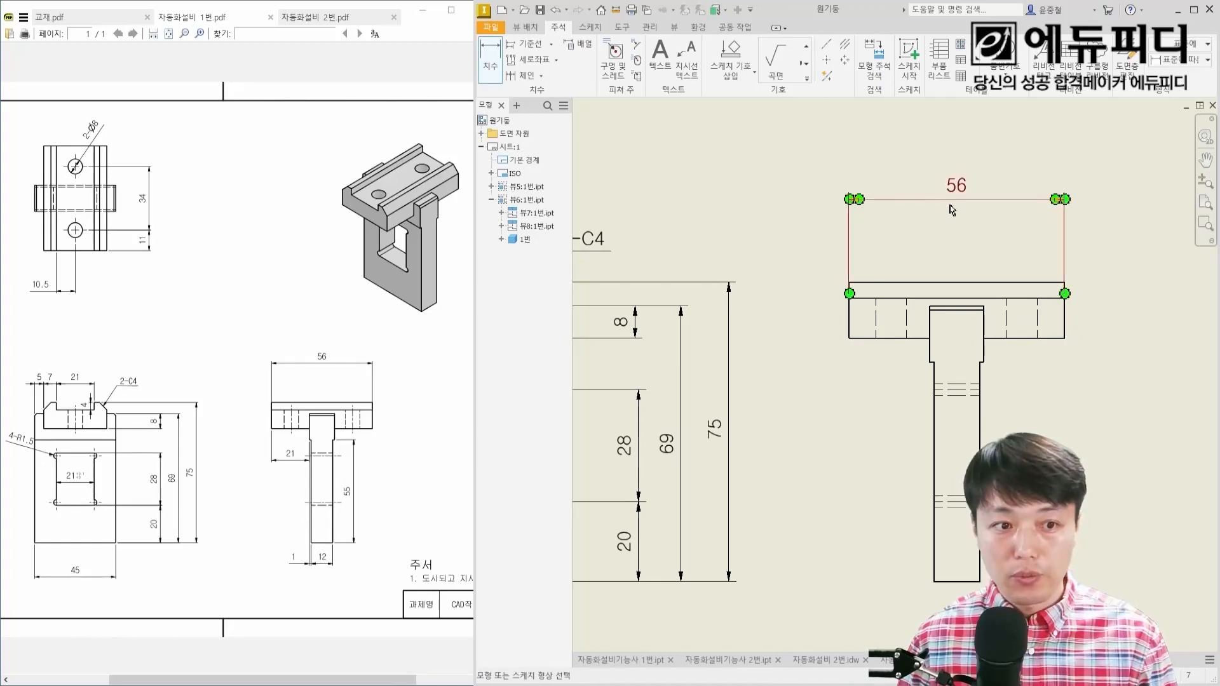
Step: Dimension the side view's narrow stem: its height from the step to the base on the right and its thickness below
left_click(985, 362)
left_click(969, 584)
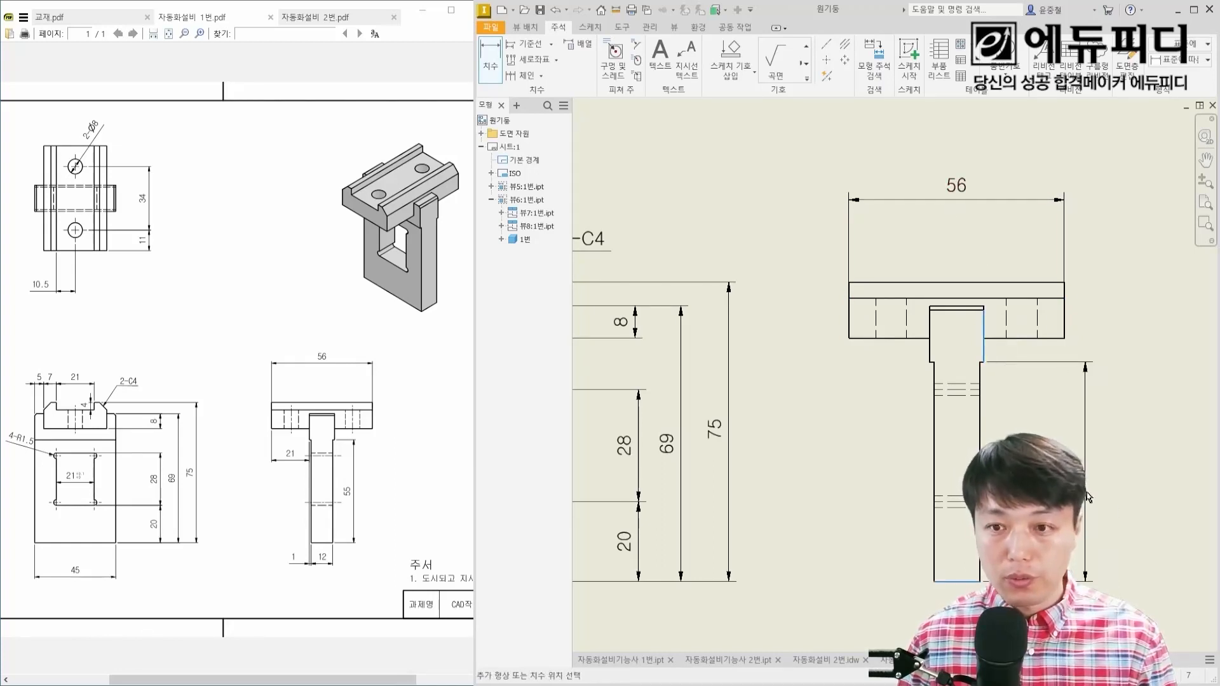
left_click(981, 509)
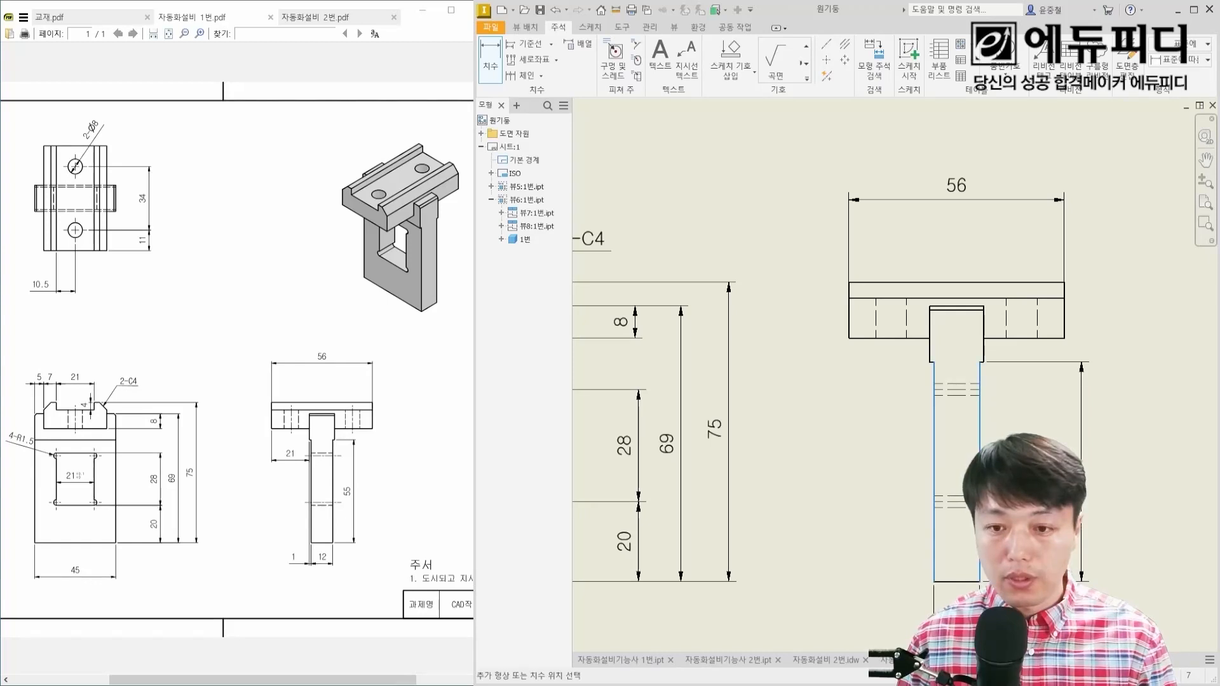
middle_click_drag(963, 644, 961, 571)
left_click(961, 571)
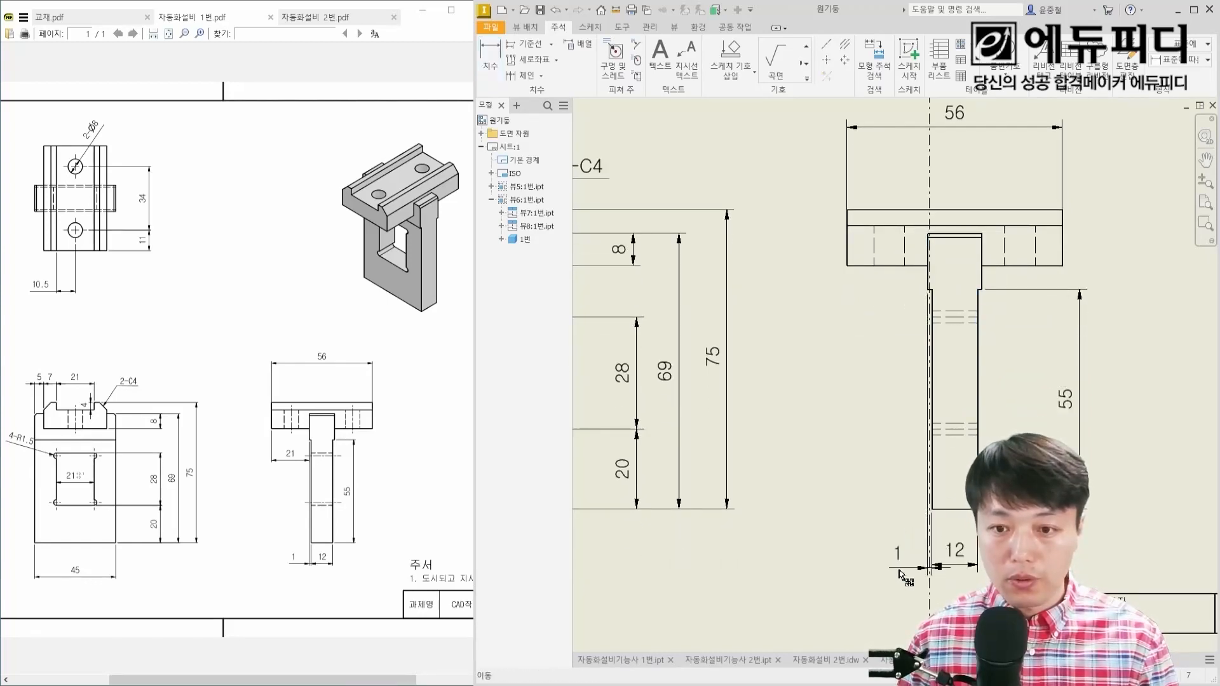
Step: Dimension the small step on the stem's left side with its text outside, and the distance from the block's left end to the stem
left_click(896, 568)
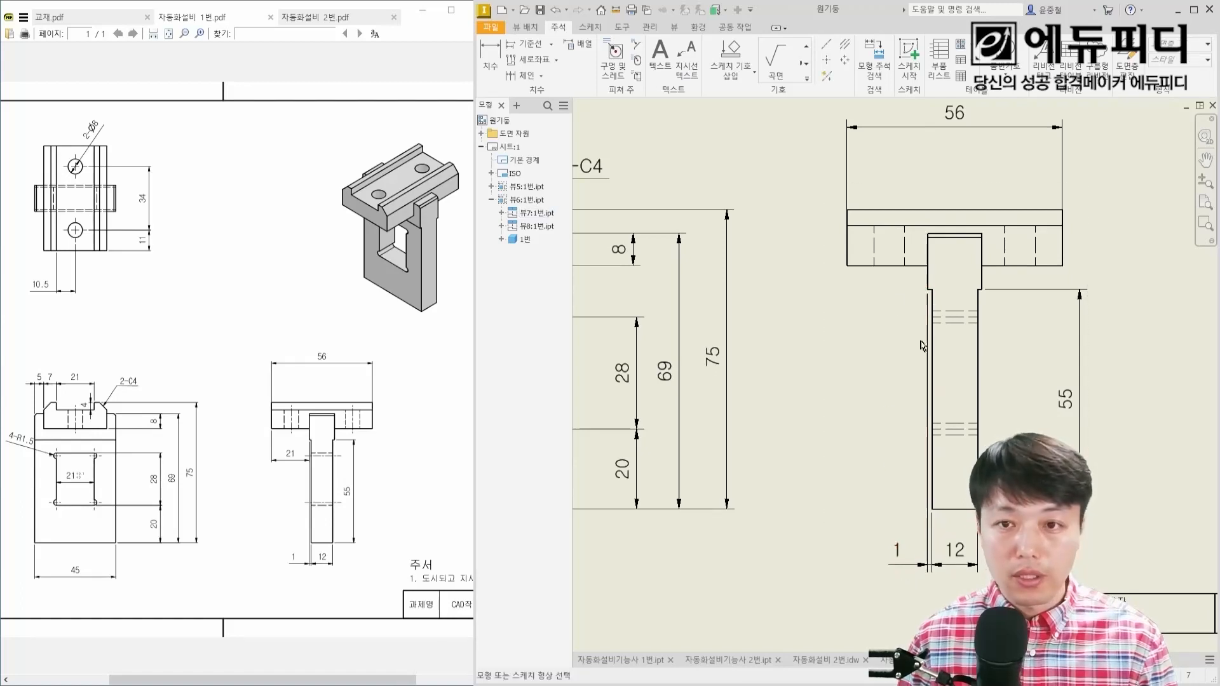
scroll(919, 291, "down", 5)
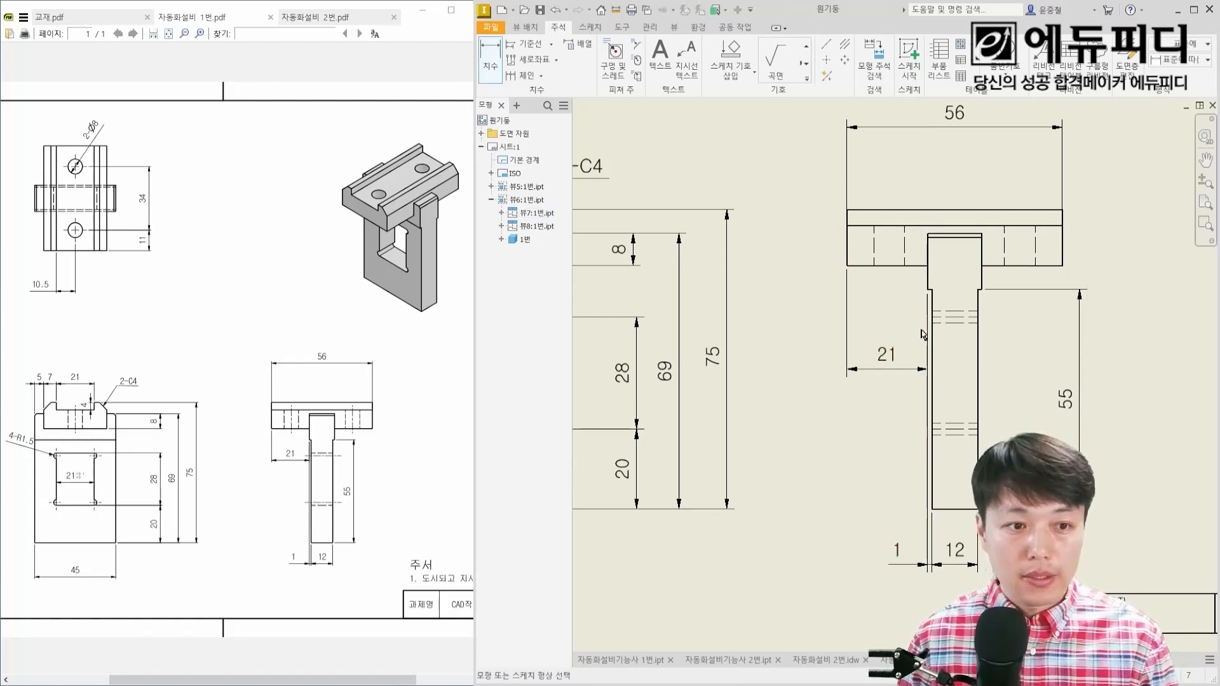
Step: Dimension the horizontal distance from the groove's left edge to the lower hole below the top view, placing the text outside on the left
middle_click_drag(908, 272, 957, 476)
scroll(961, 370, "up", 3)
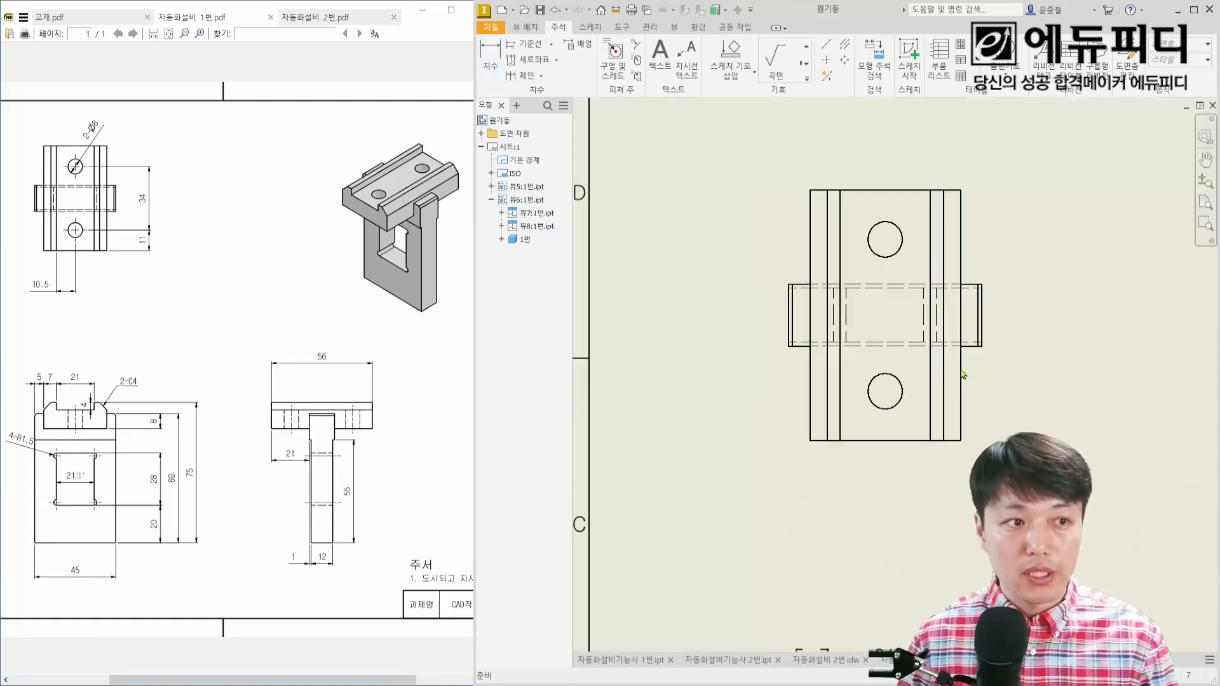
left_click(842, 413)
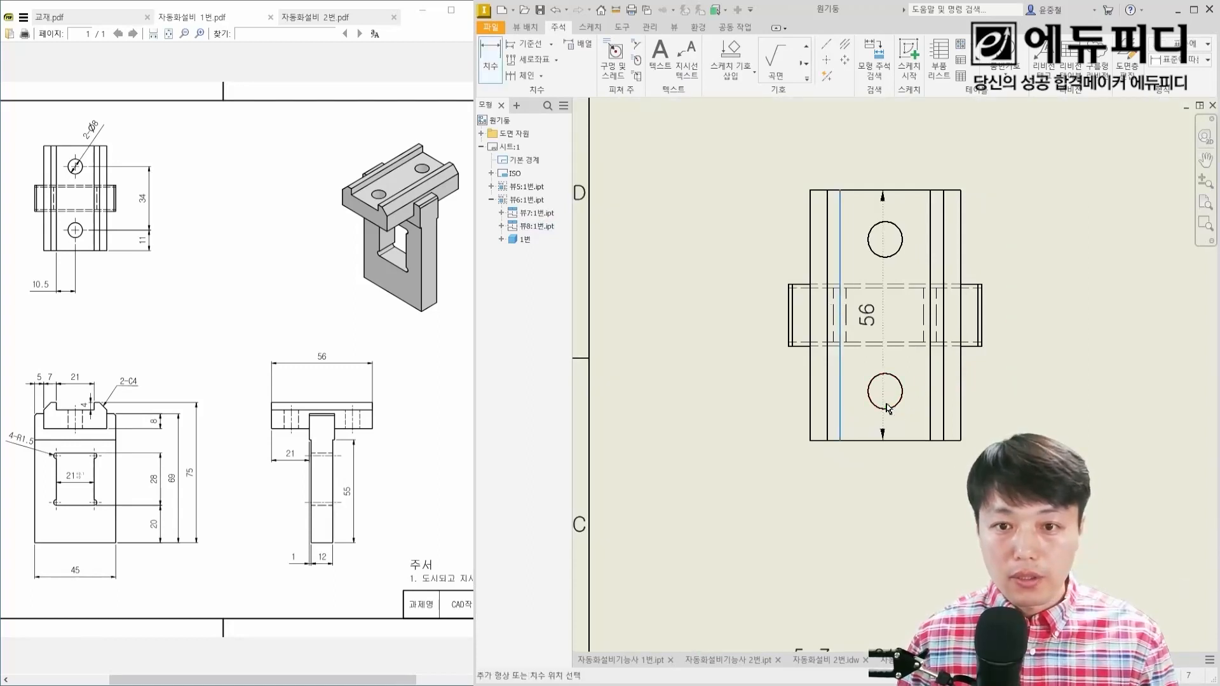
left_click(875, 405)
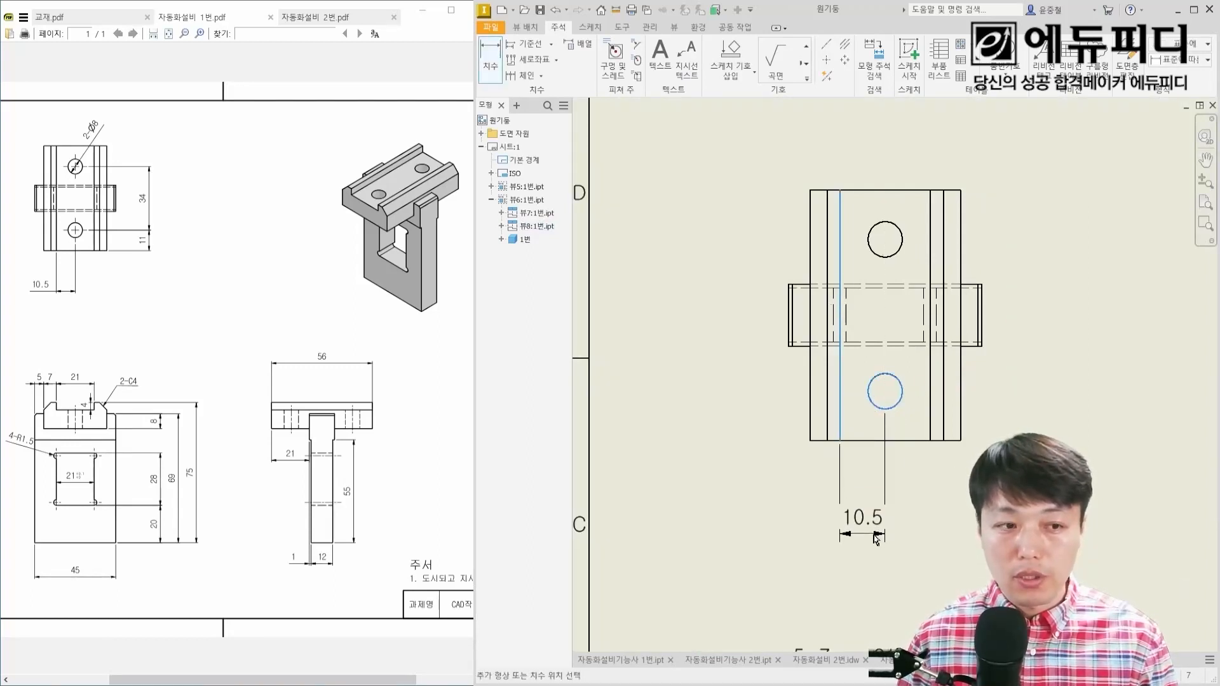
left_click(873, 537)
left_click_drag(868, 526, 808, 542)
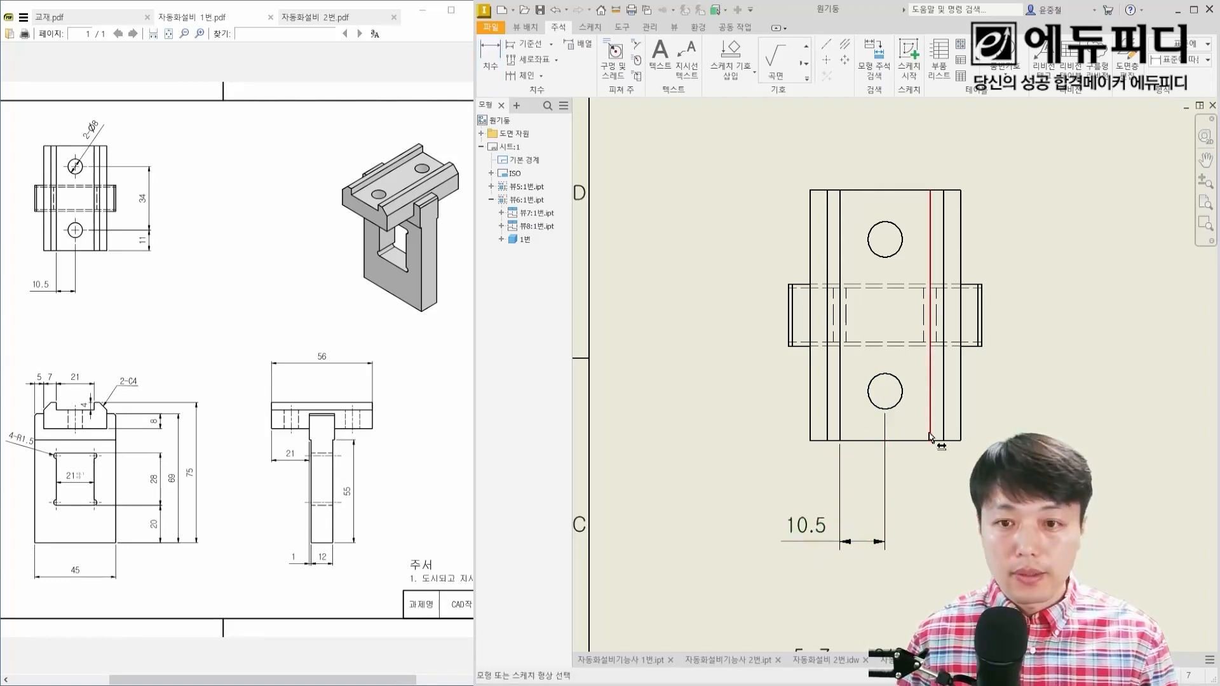
Step: Dimension the lower hole's height above the top view's bottom edge and the spacing between the two holes, aligned on the right
key("d")
left_click(925, 441)
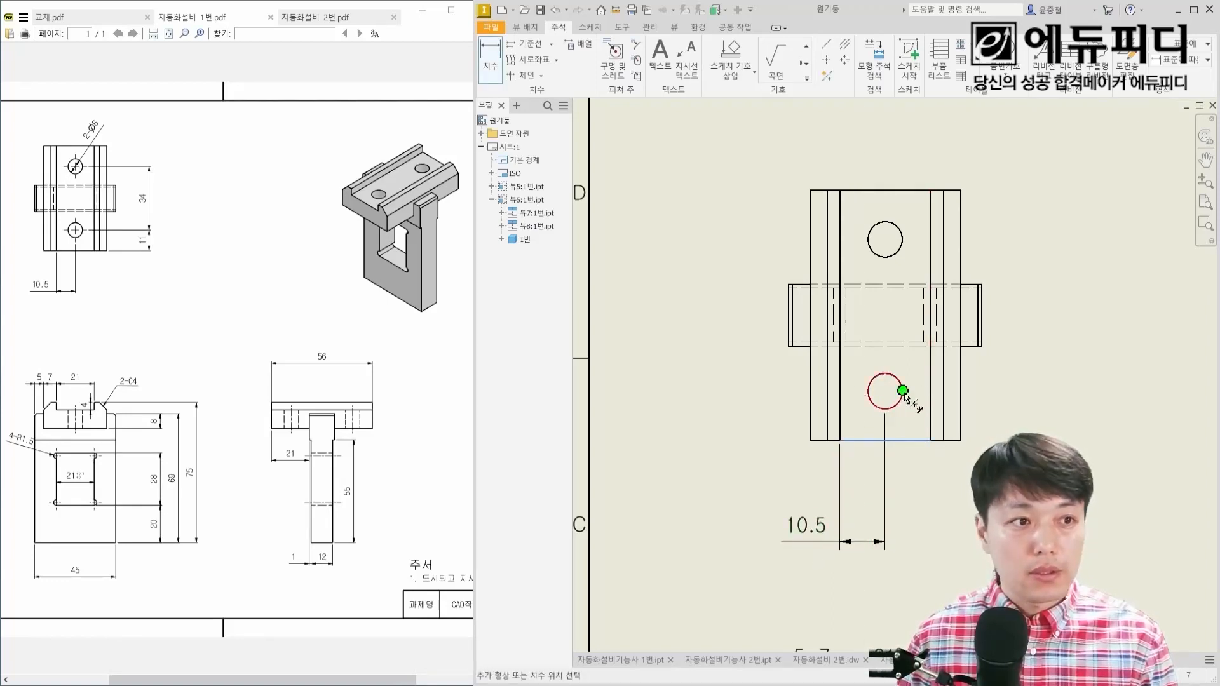
left_click(903, 390)
left_click(1041, 401)
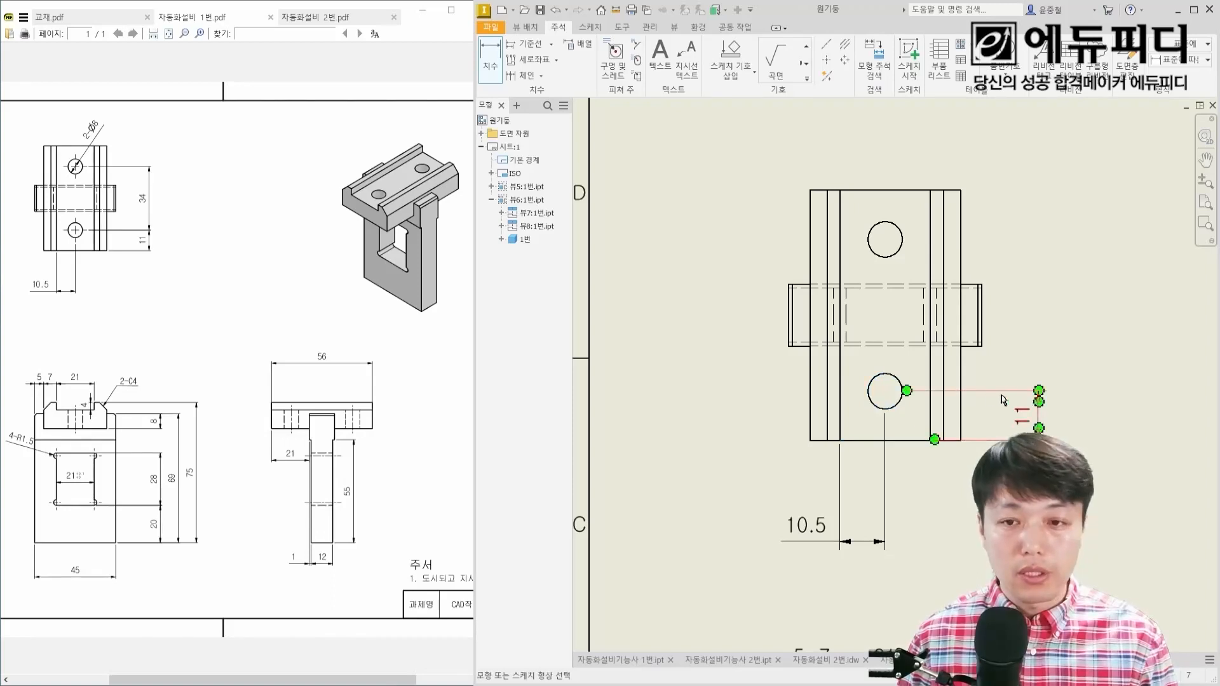
left_click(905, 391)
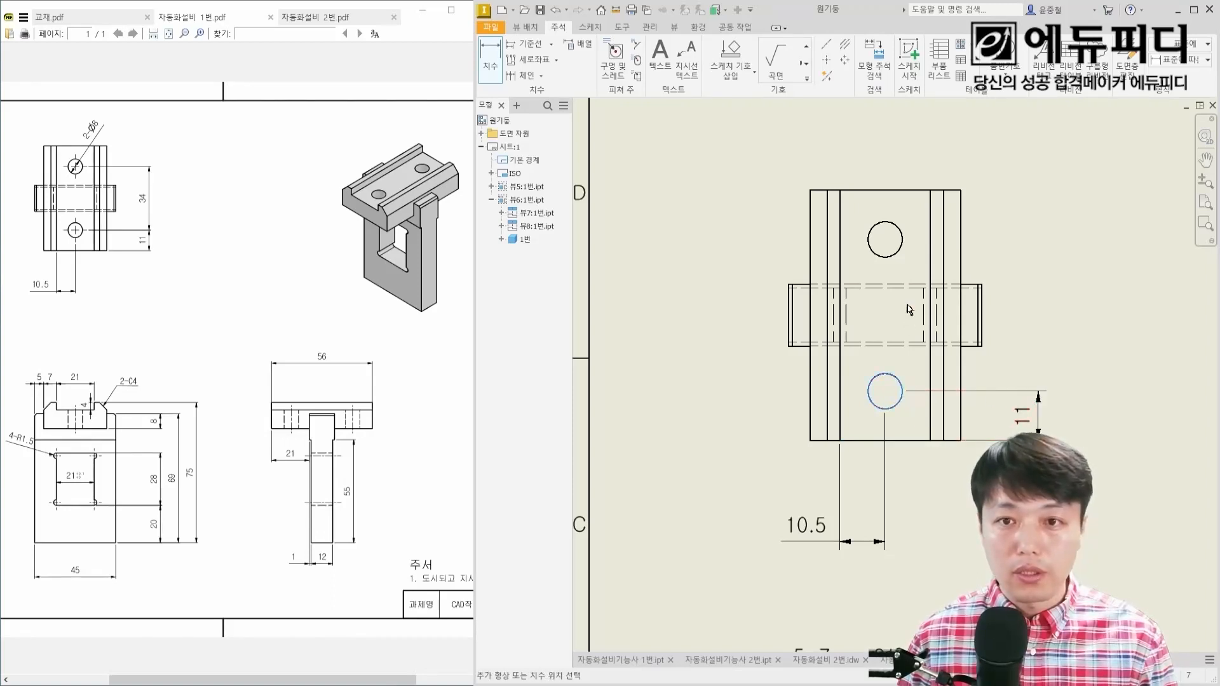
left_click(903, 236)
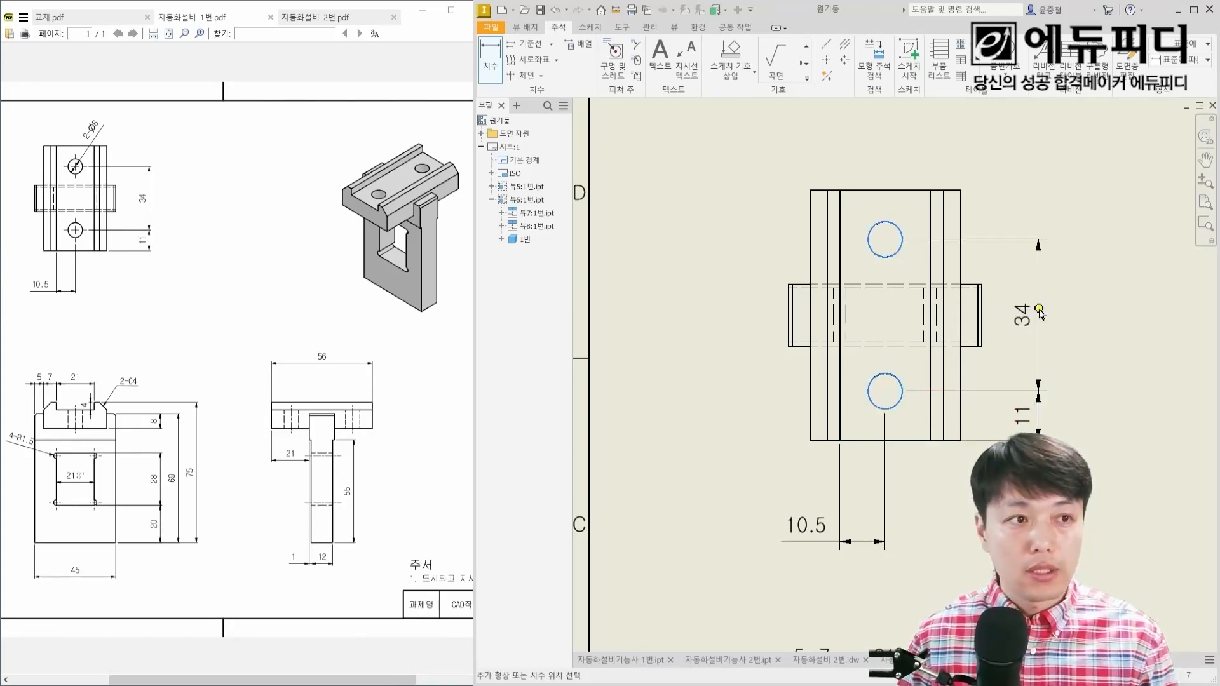
left_click(1039, 309)
key("Escape")
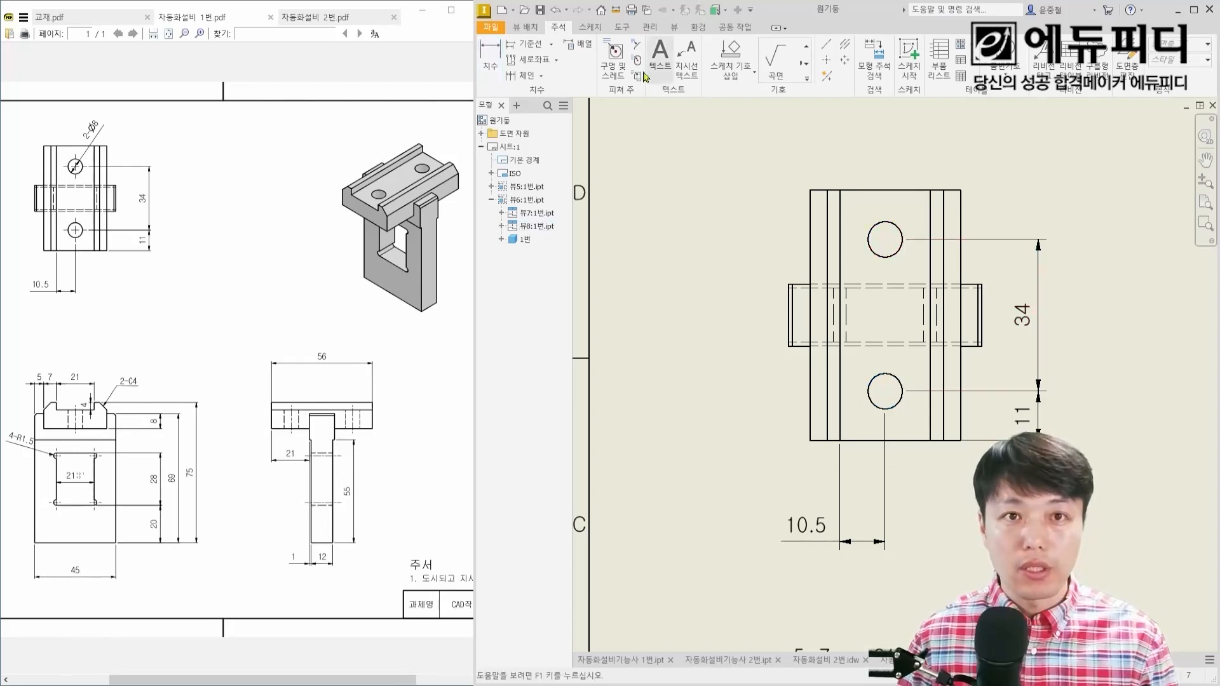
Step: Dimension the upper hole's diameter above the top view and add the prefix "2-" to its text
left_click(490, 56)
left_click(903, 236)
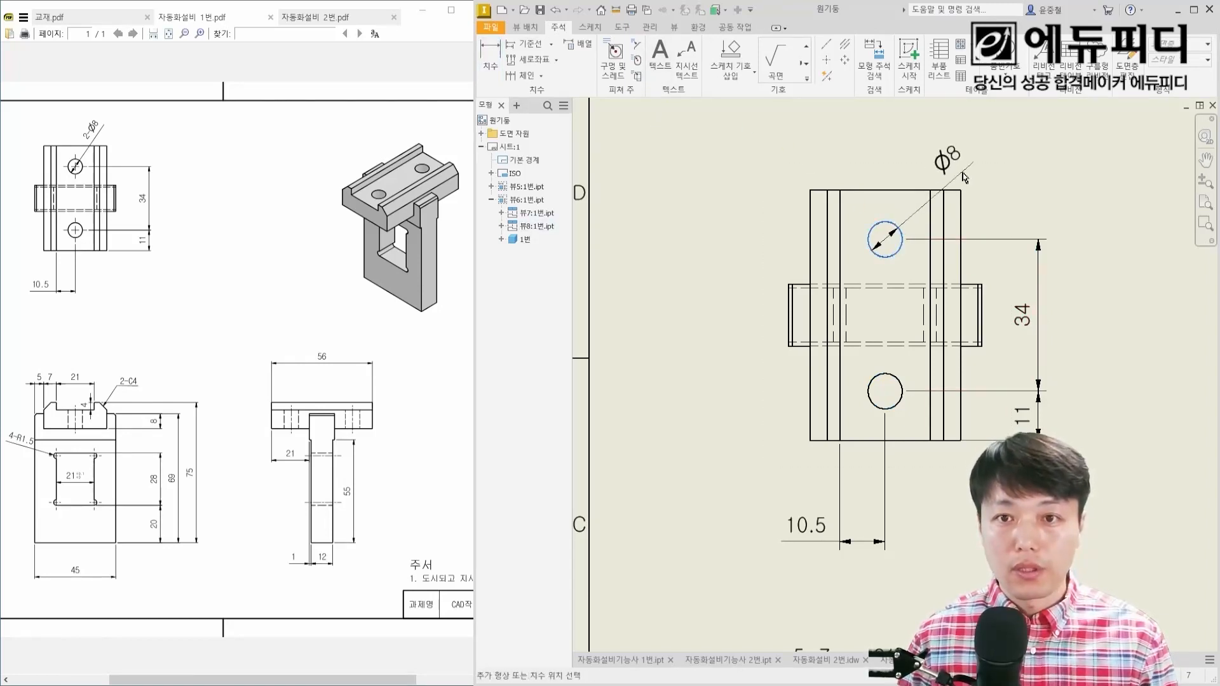
left_click(946, 151)
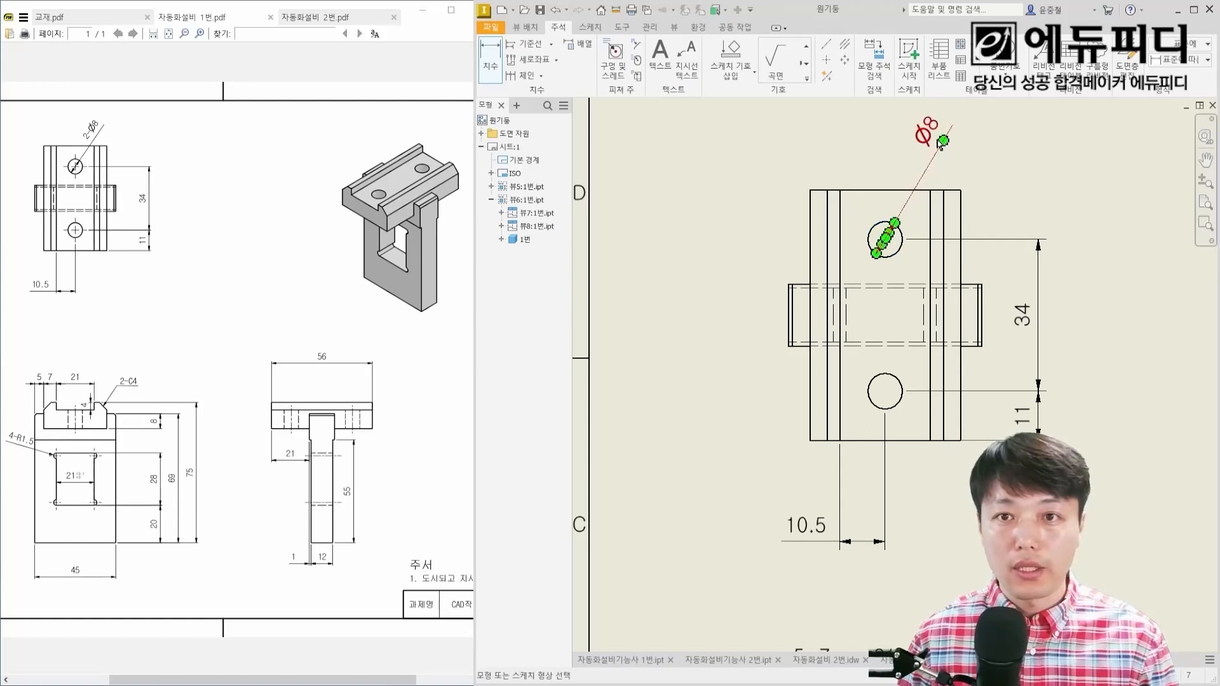
double_click(931, 143)
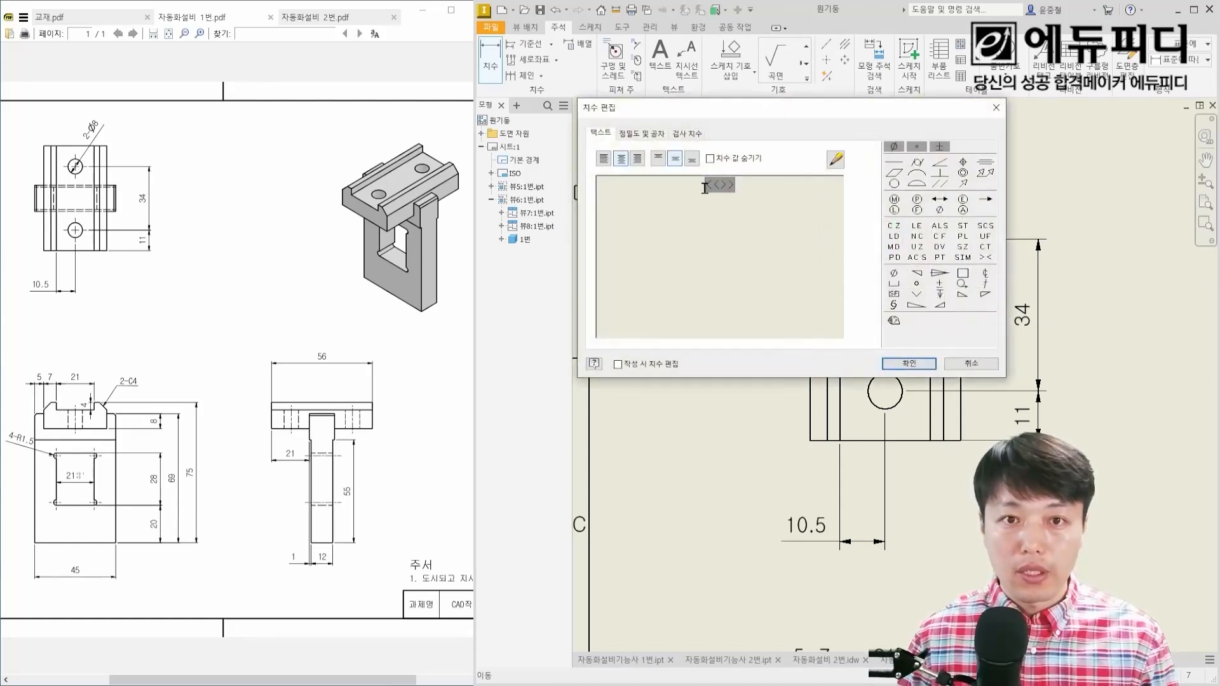
type("2-")
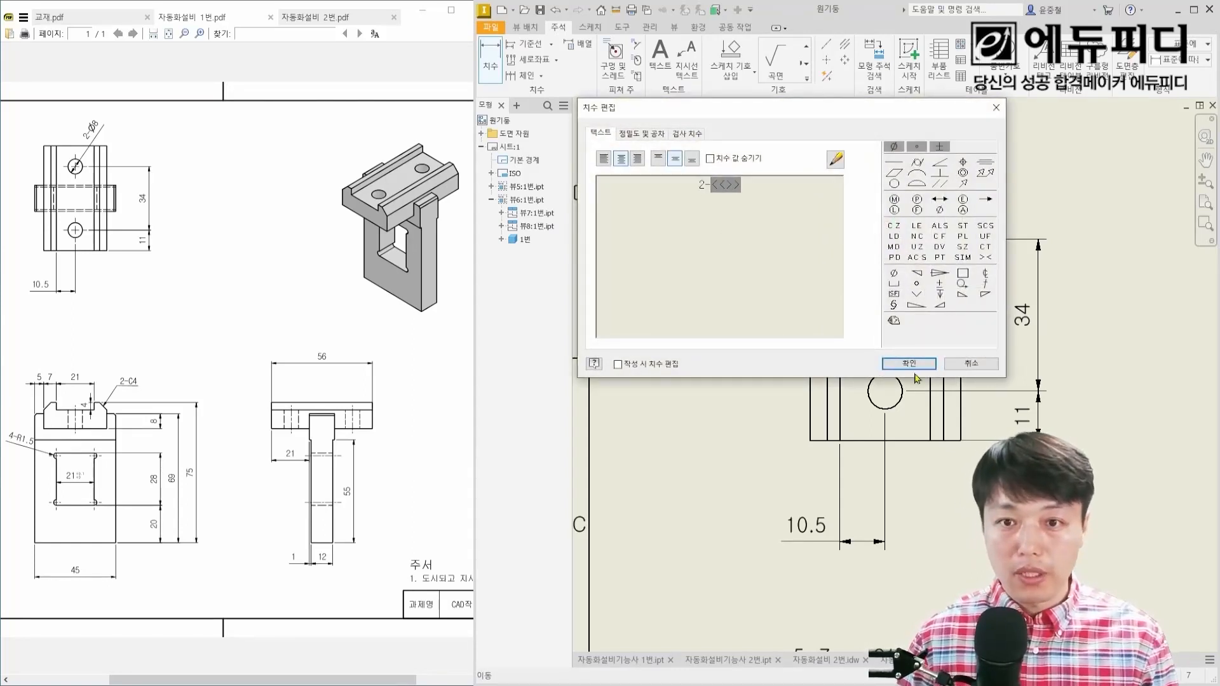
left_click(911, 365)
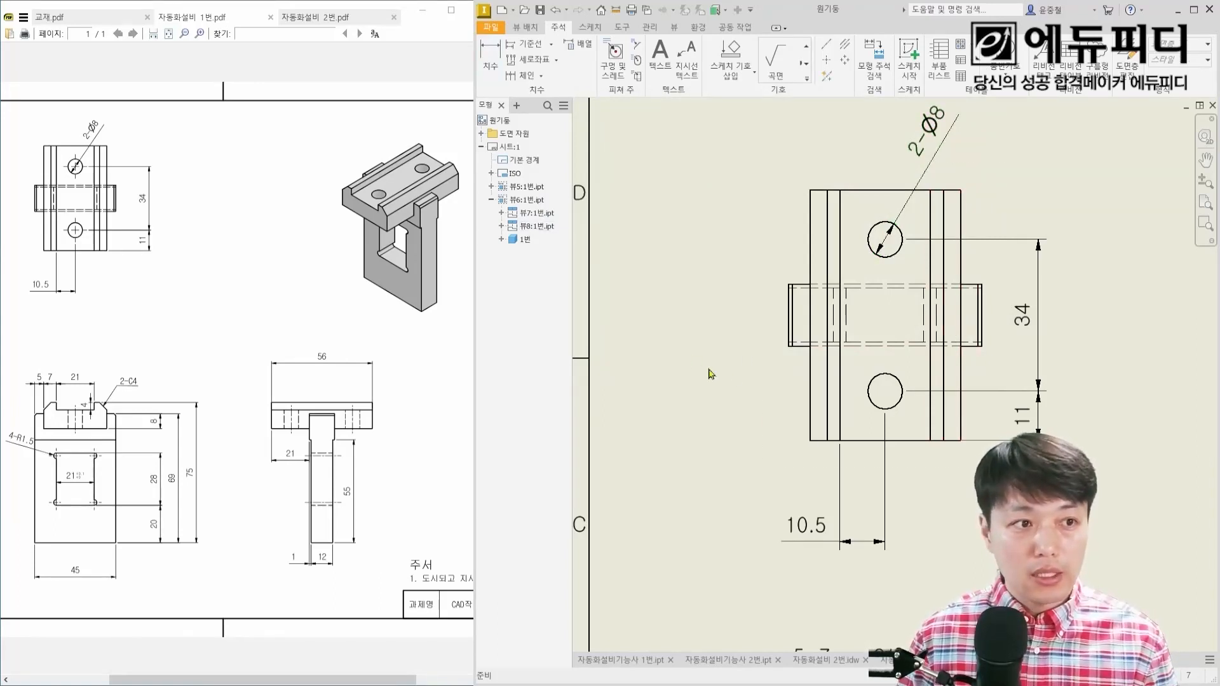
Step: Add a bisecting centerline between the two hidden lines of the hole in the front view's top block
scroll(710, 374, "down", 3)
scroll(899, 372, "up", 4)
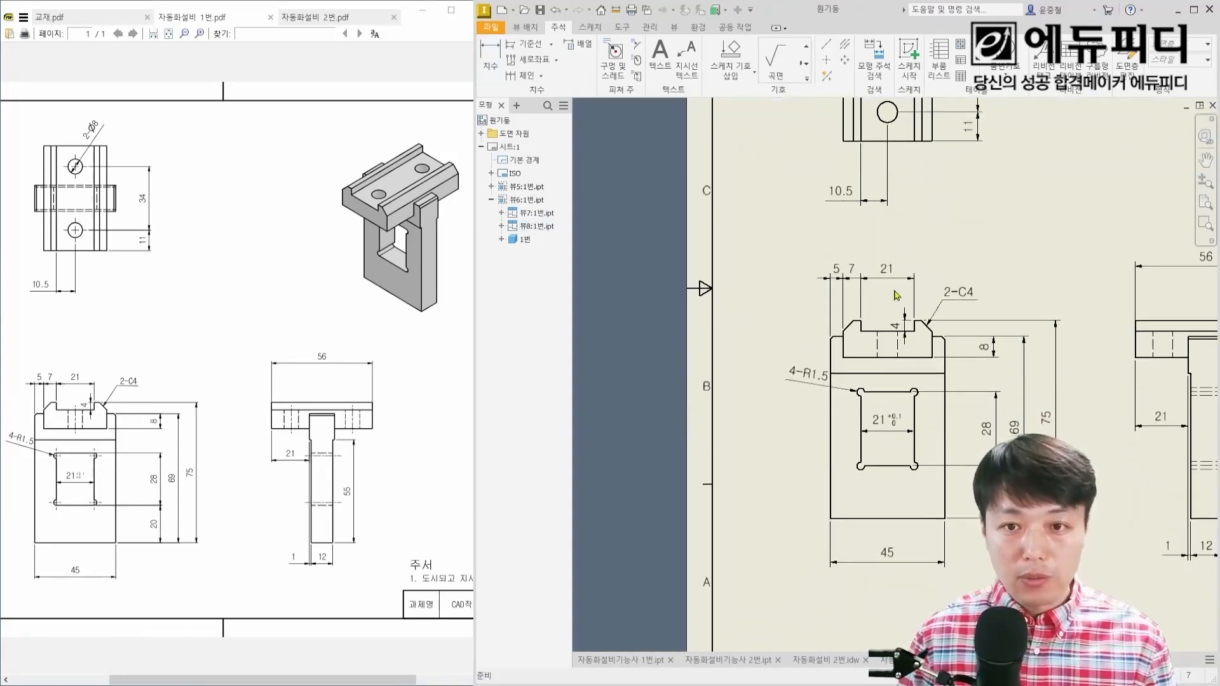
scroll(901, 450, "up", 2)
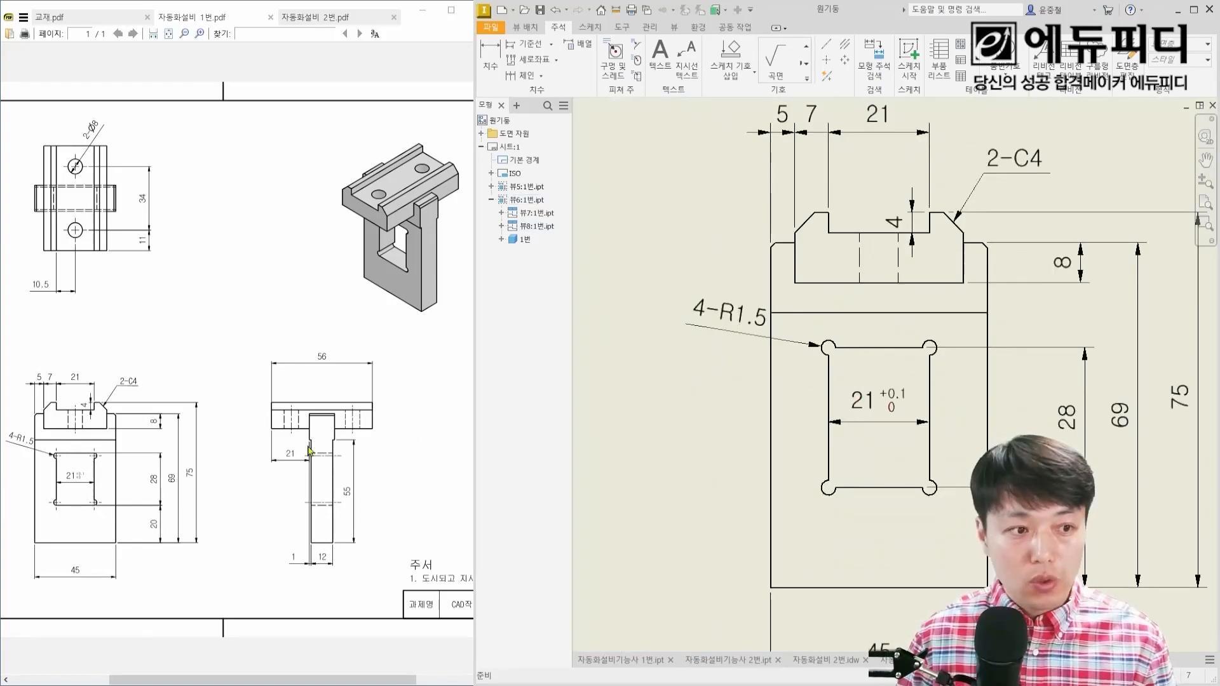
scroll(911, 271, "up", 2)
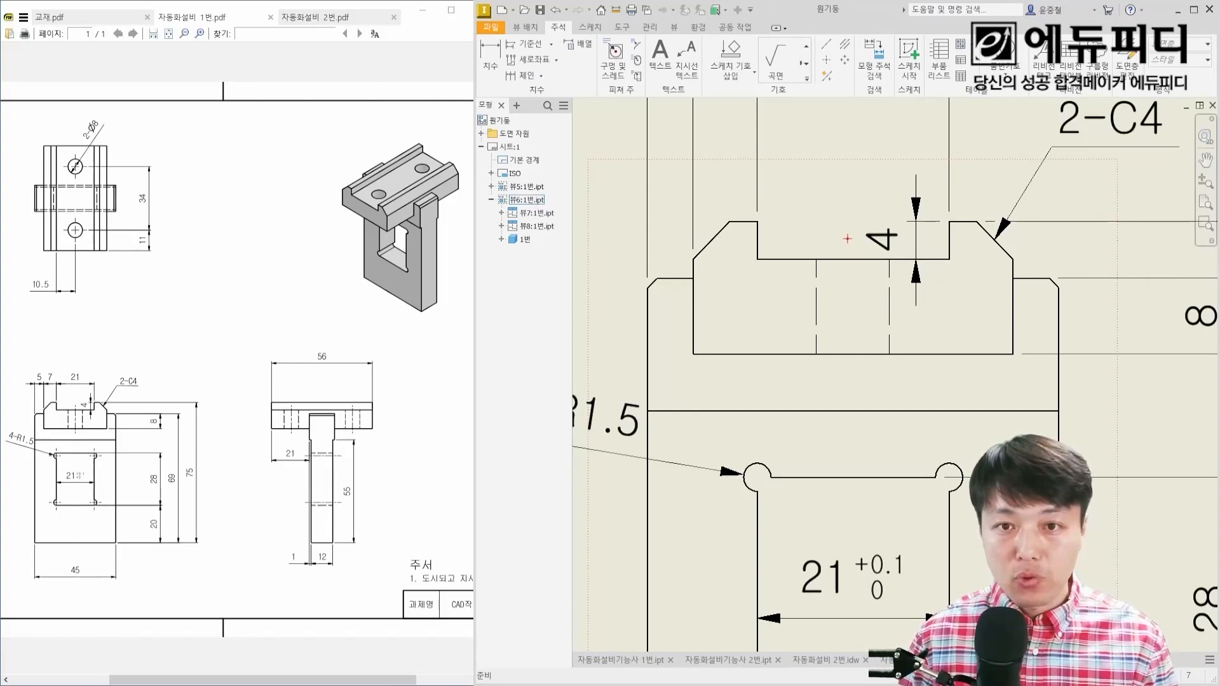
left_click_drag(847, 238, 852, 410)
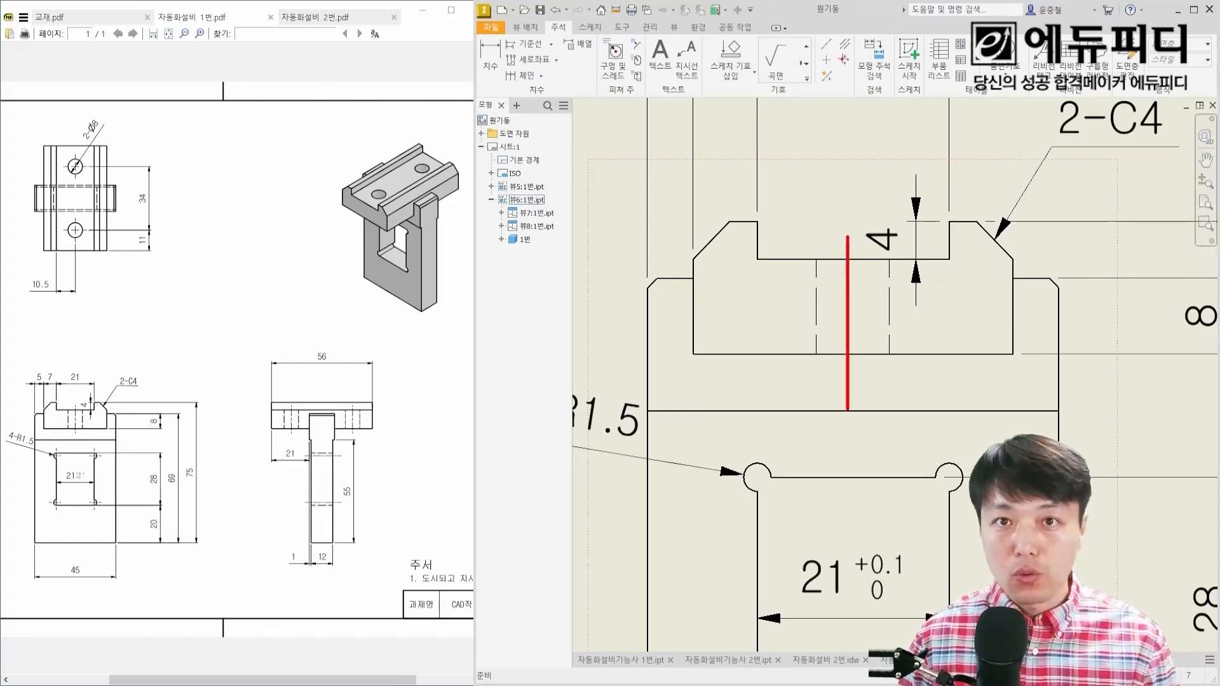
left_click_drag(836, 32, 855, 55)
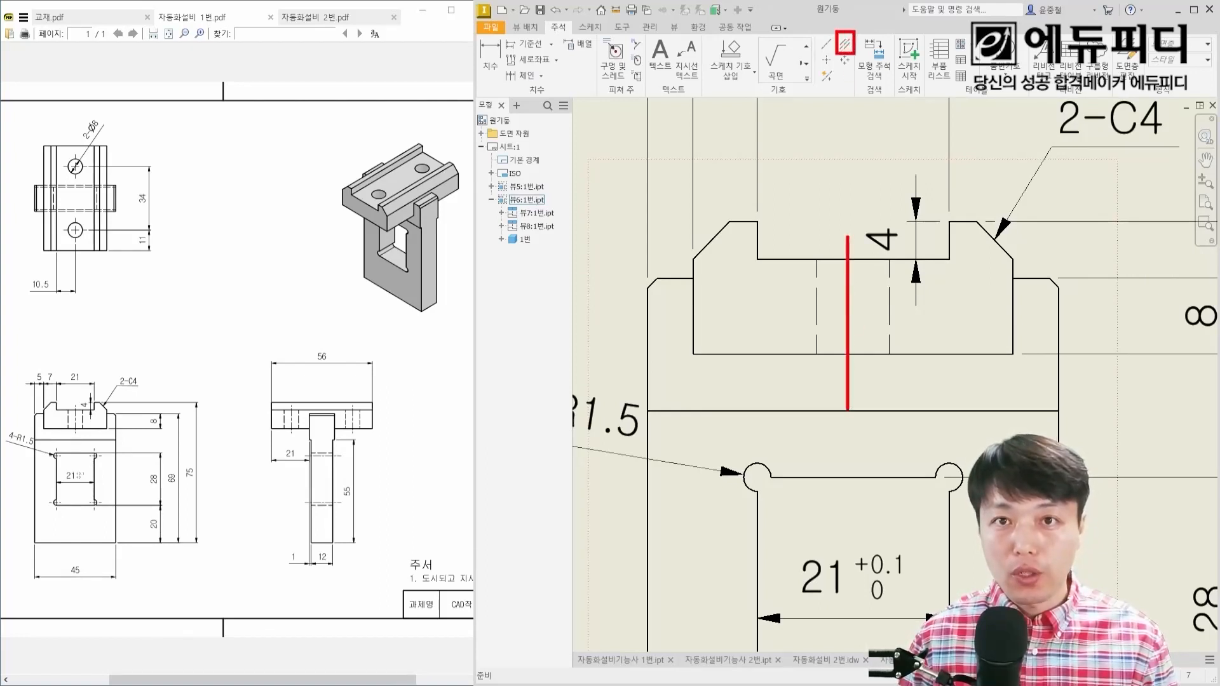
left_click(844, 43)
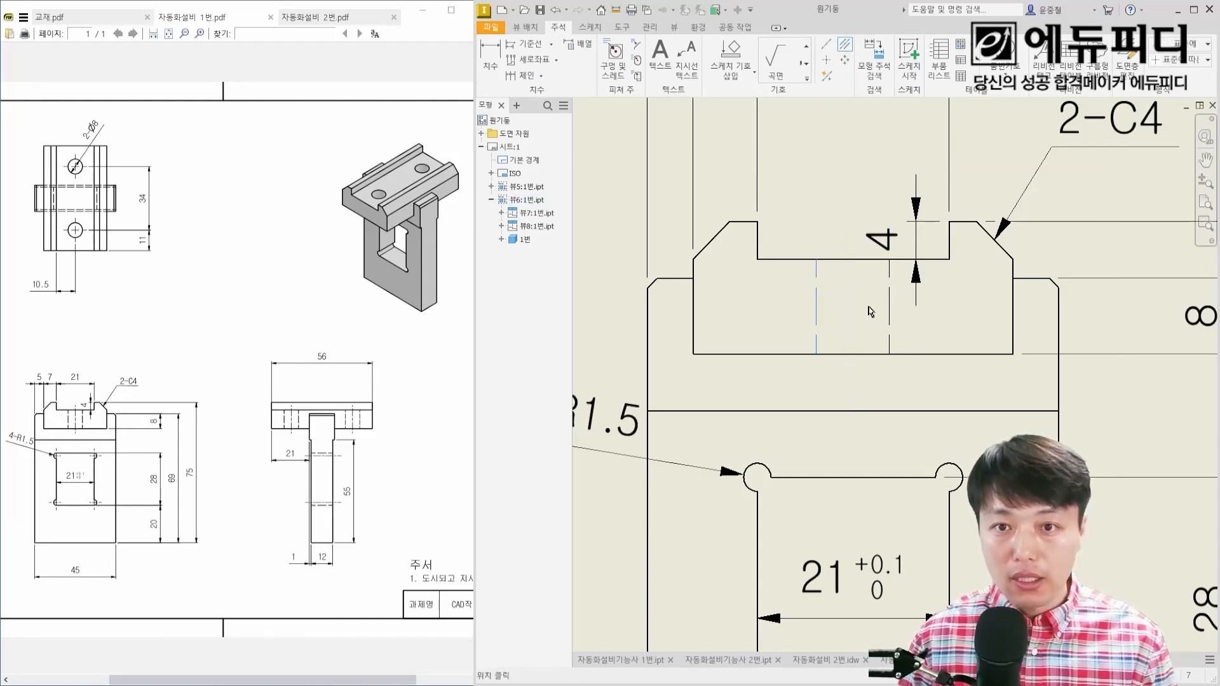
middle_click_drag(866, 354, 874, 274)
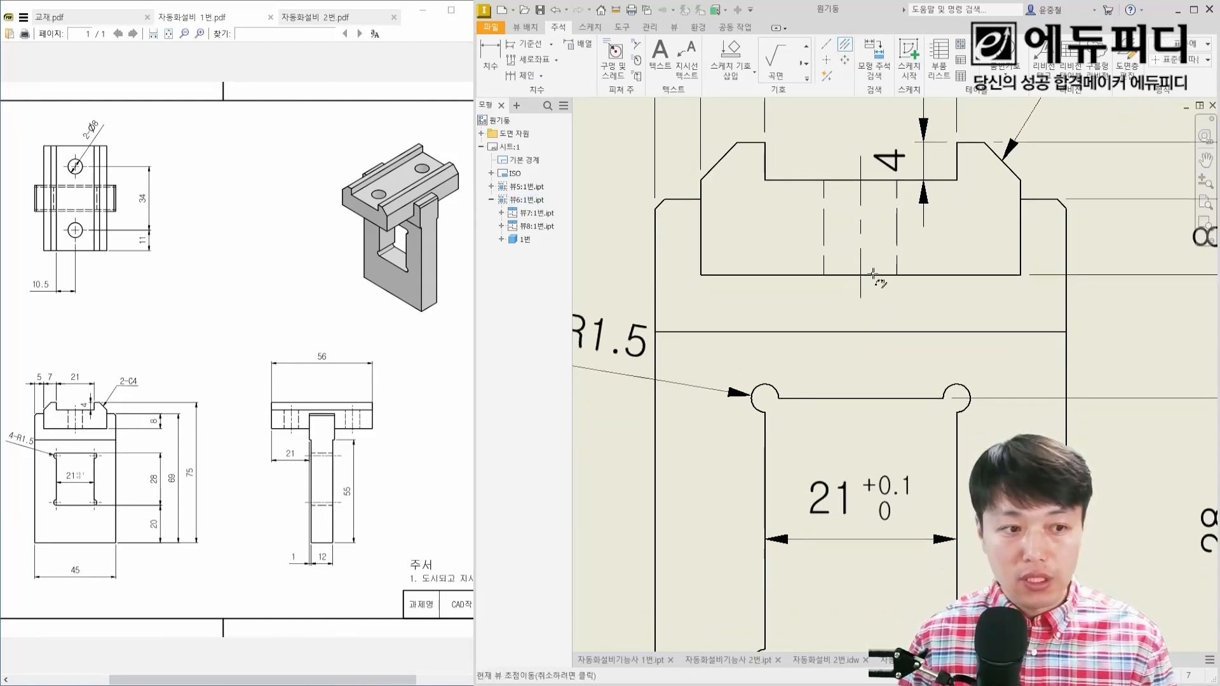
Step: Add center marks to the rounded corner reliefs of the rectangular window in the front view
scroll(847, 382, "up", 4)
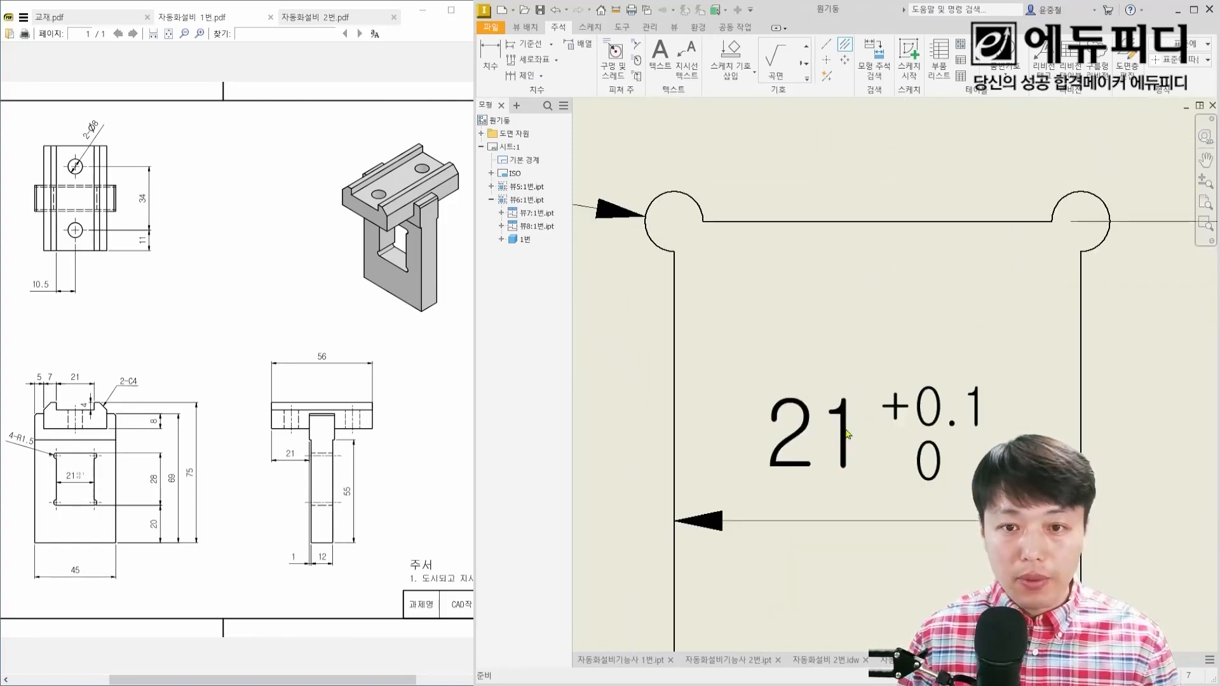
scroll(847, 434, "down", 3)
scroll(749, 232, "up", 6)
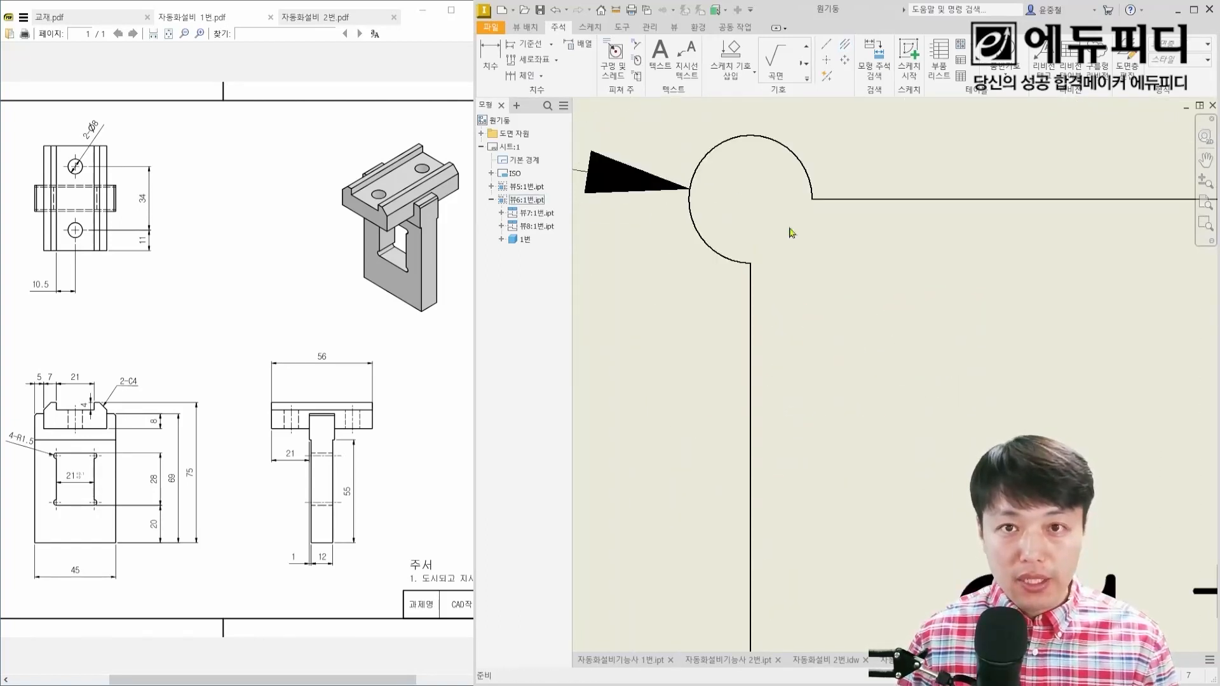
left_click_drag(657, 198, 883, 199, "shift")
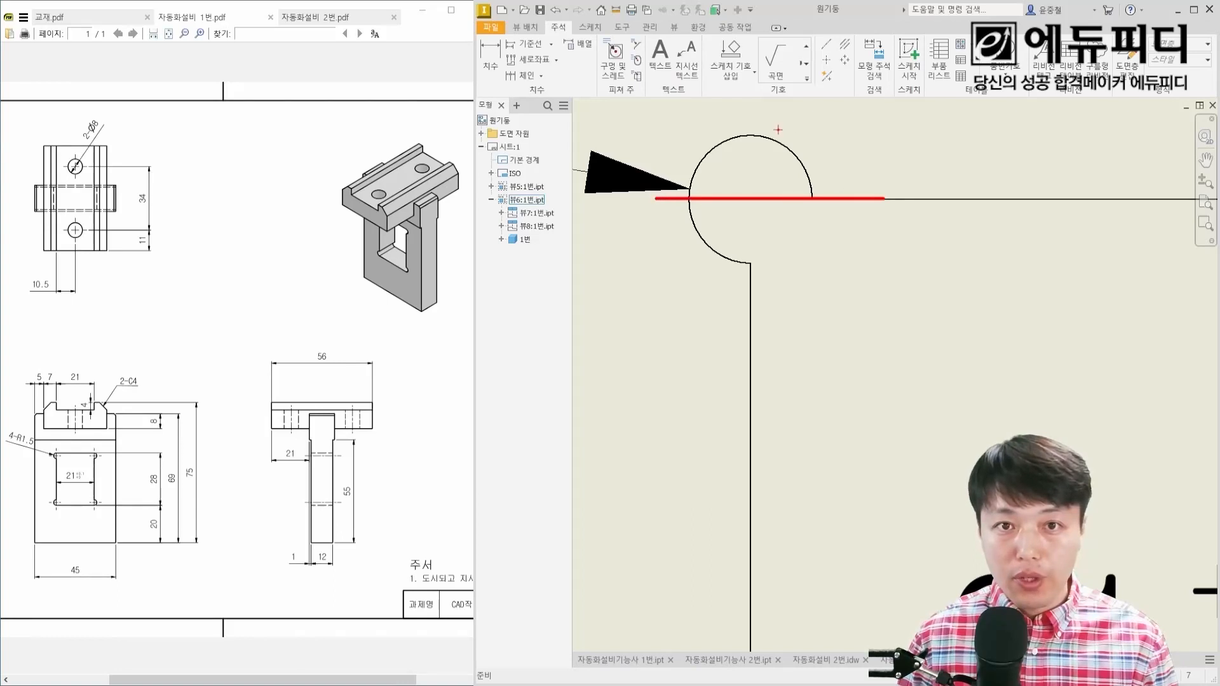
left_click_drag(747, 115, 748, 297, "shift")
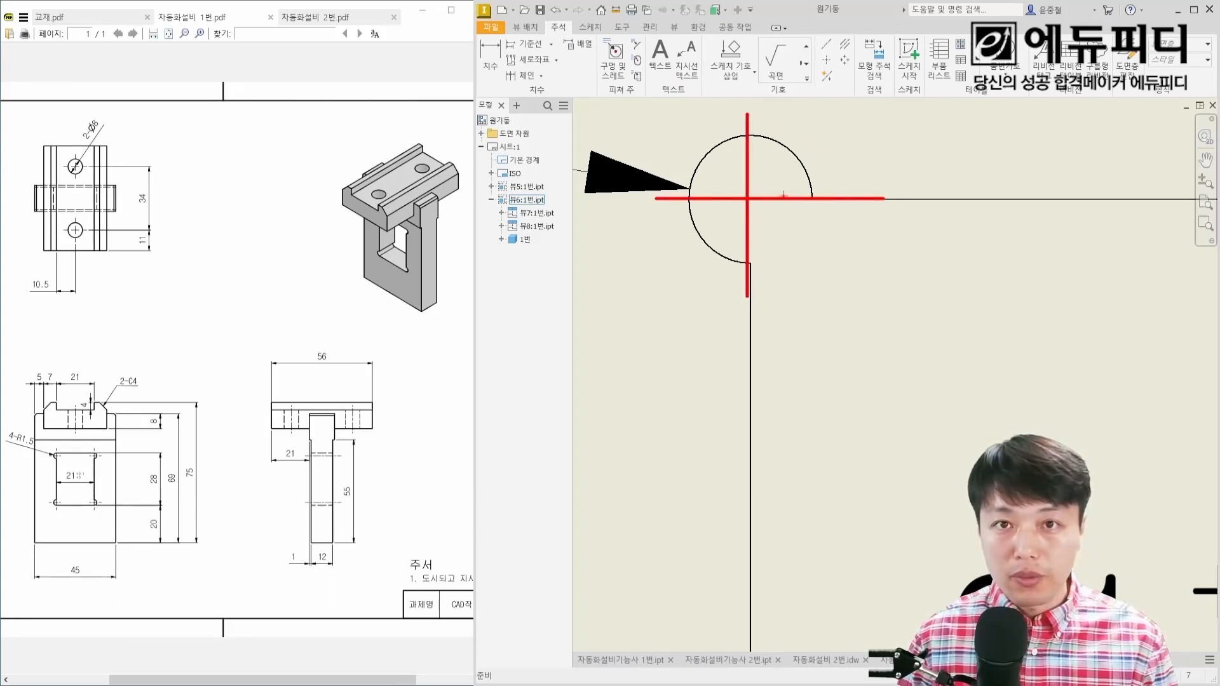
left_click_drag(818, 51, 840, 71, "ctrl")
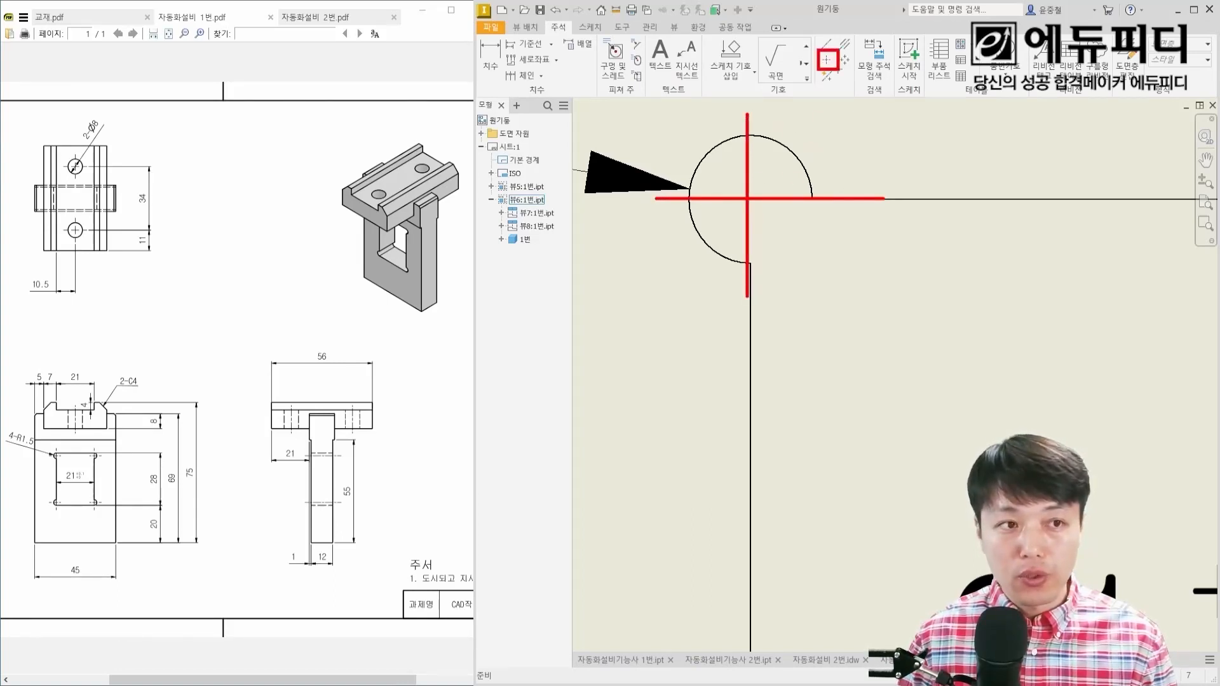
key("Escape")
left_click(827, 59)
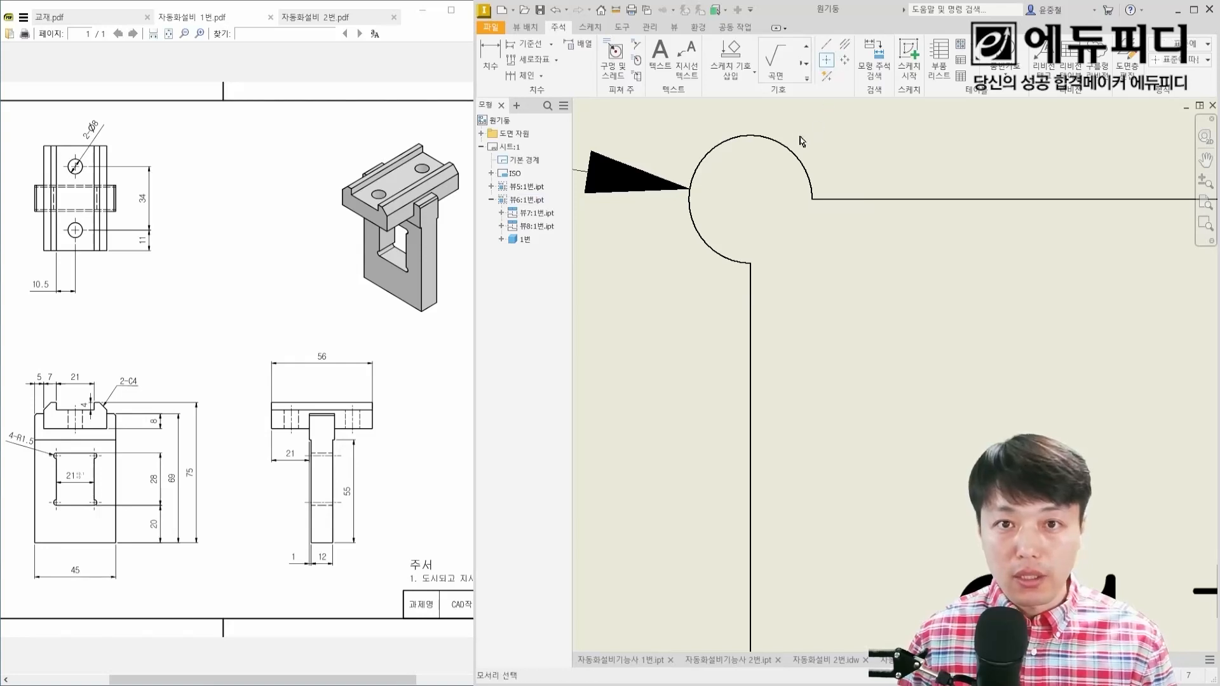
left_click(700, 237)
scroll(750, 254, "down", 3)
middle_click_drag(946, 277, 748, 276)
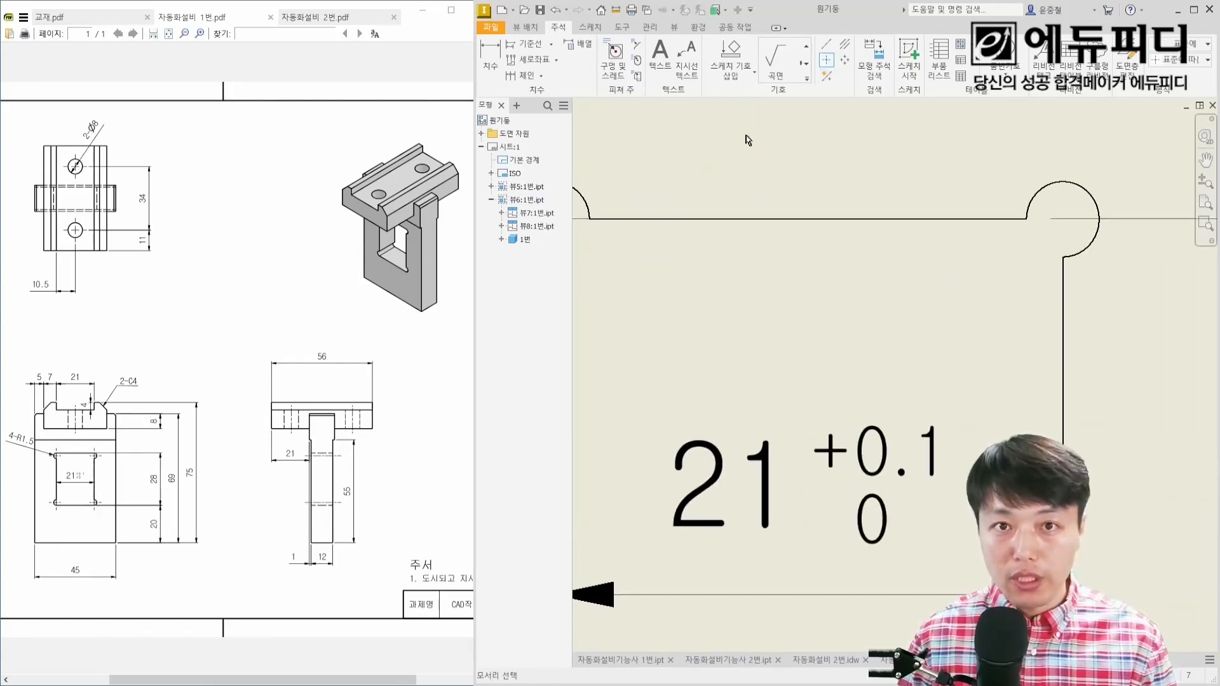
left_click(1038, 194)
scroll(1054, 379, "down", 2)
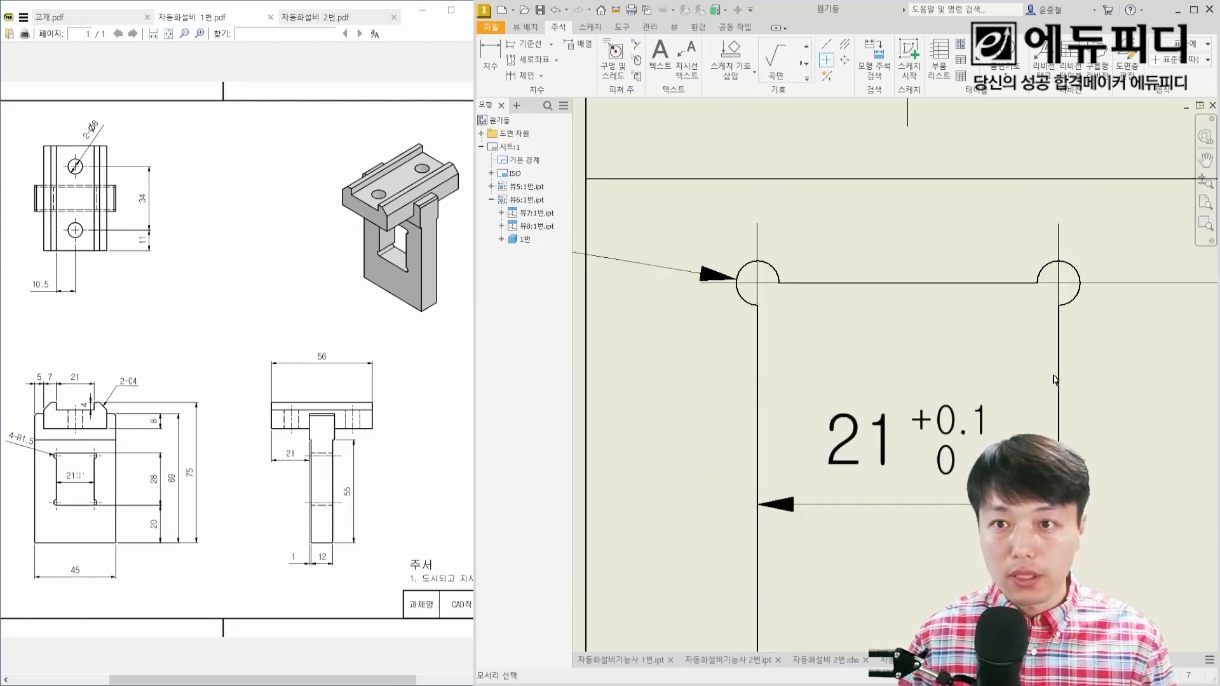
middle_click_drag(1055, 380, 1054, 233)
Step: Select the center mark on the window's upper-left corner relief so its line ends can be adjusted
left_click(777, 352)
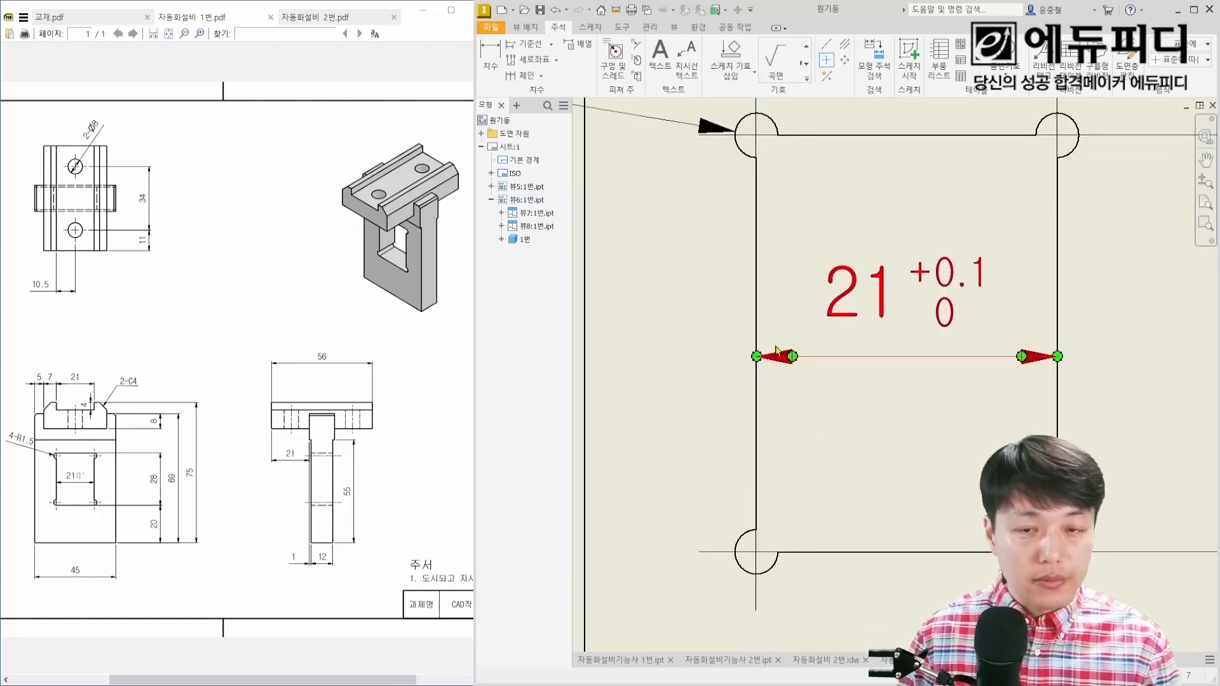
middle_click_drag(765, 158, 768, 240)
scroll(769, 239, "up", 3)
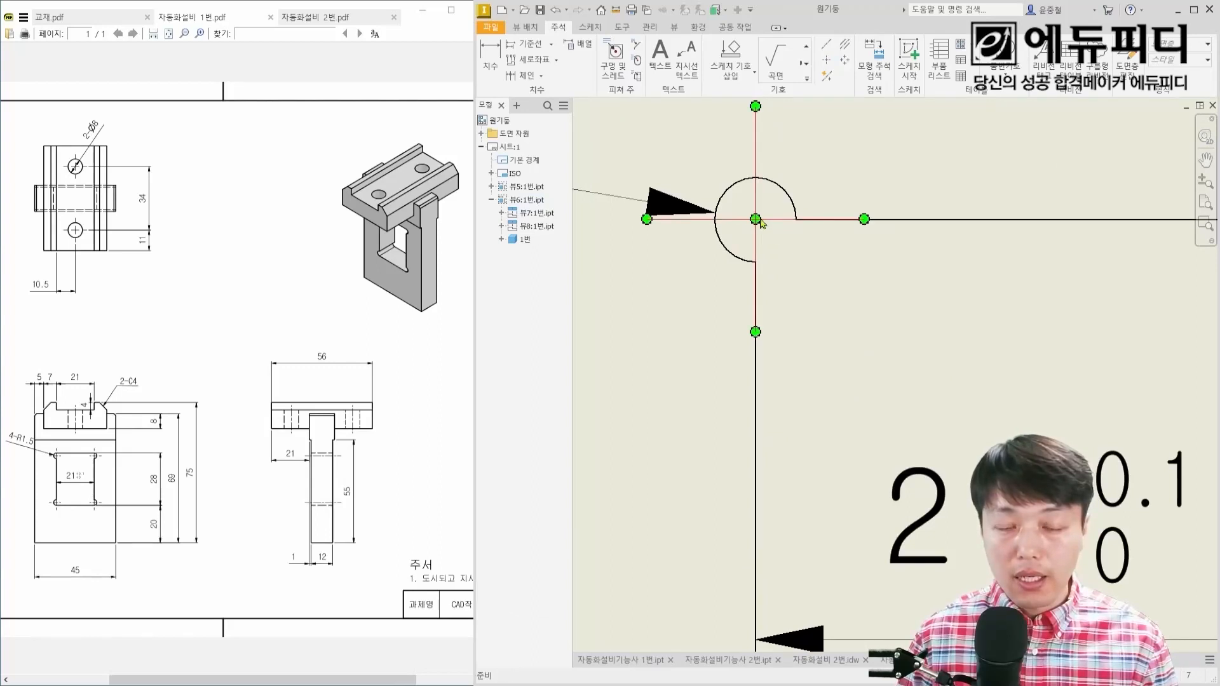
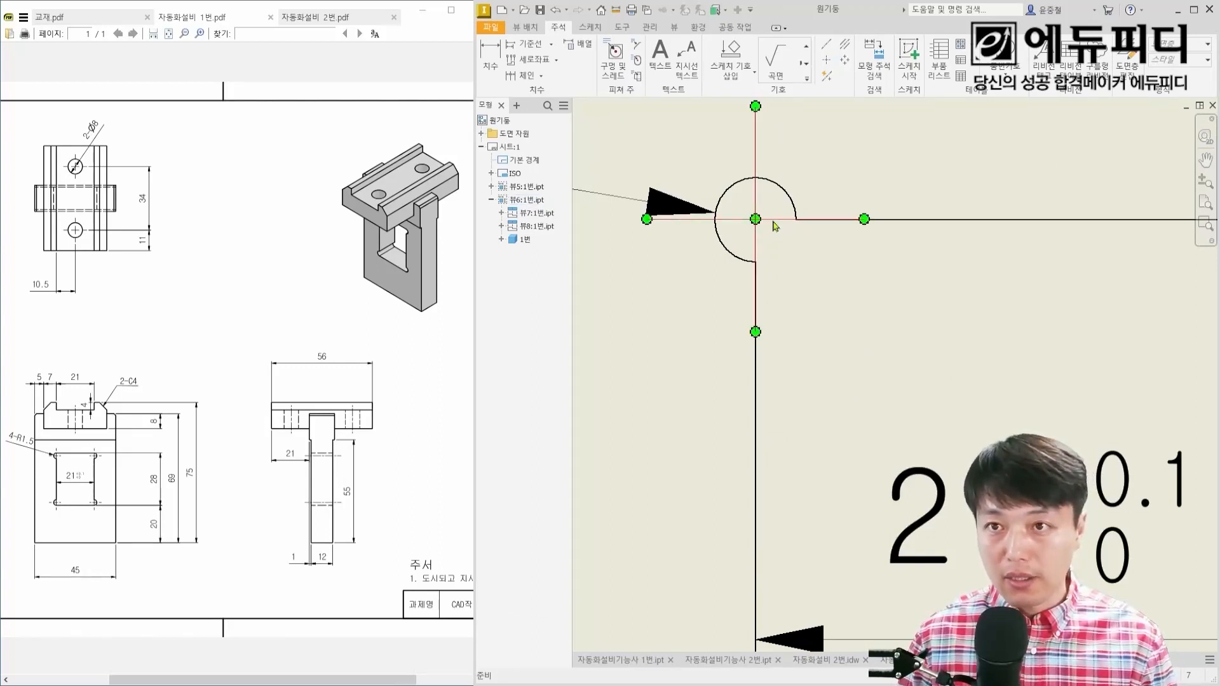
Step: Move the center mark on the window's upper-left corner relief to the layer 0.25-치수 중심선
left_click(775, 226)
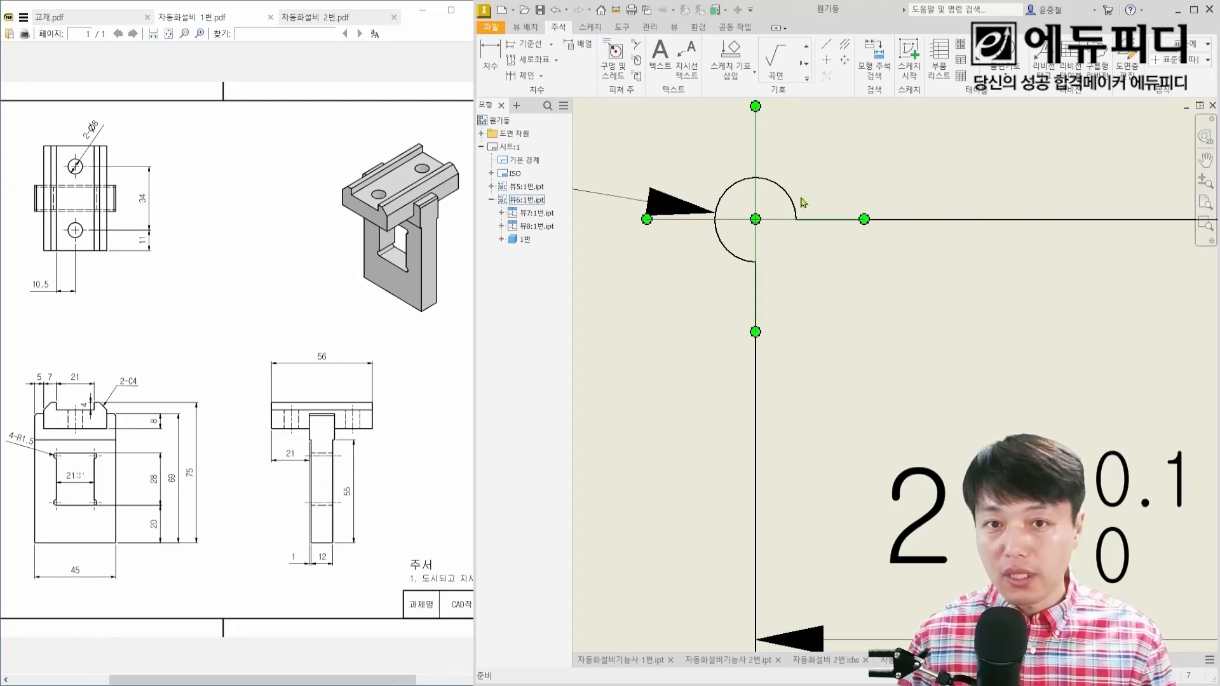
left_click(1177, 44)
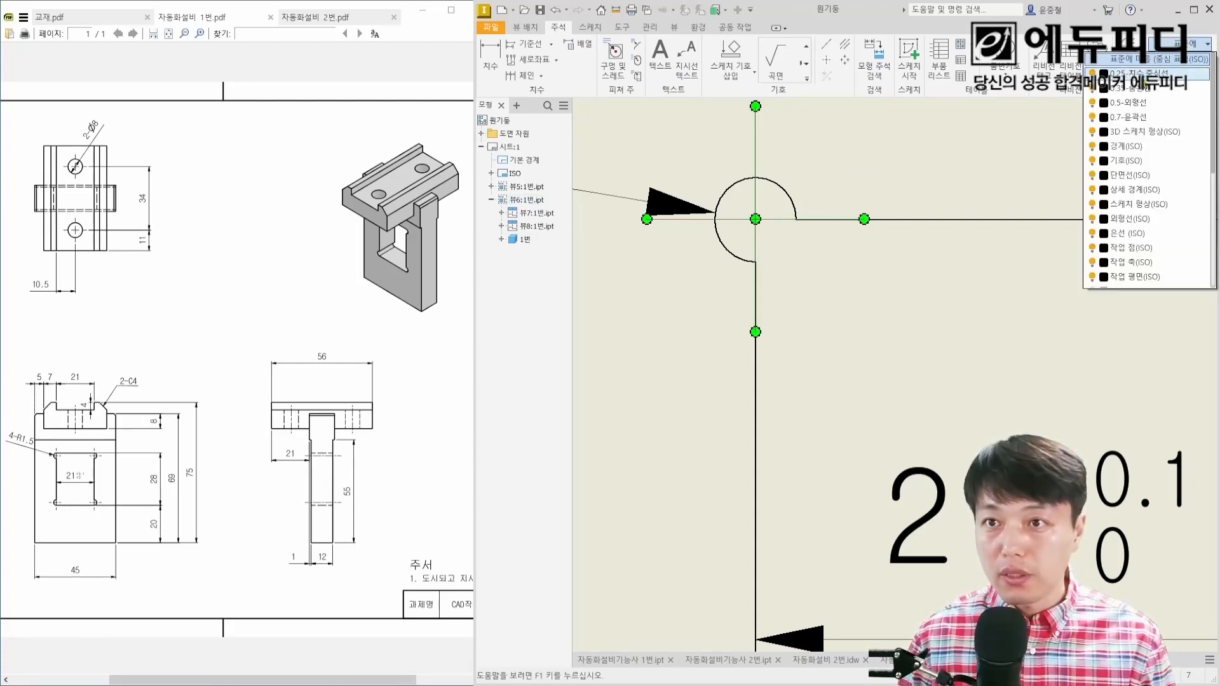
left_click(1140, 74)
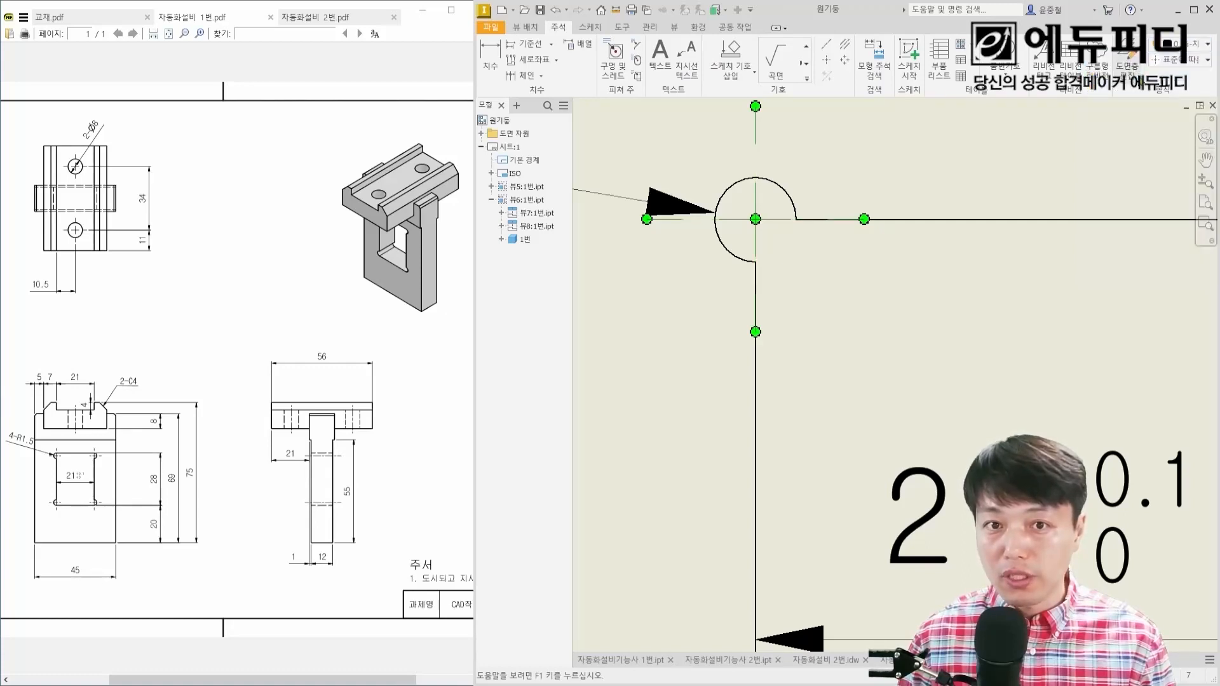
middle_click_drag(994, 241, 895, 283)
key("Escape")
scroll(928, 292, "up", 2)
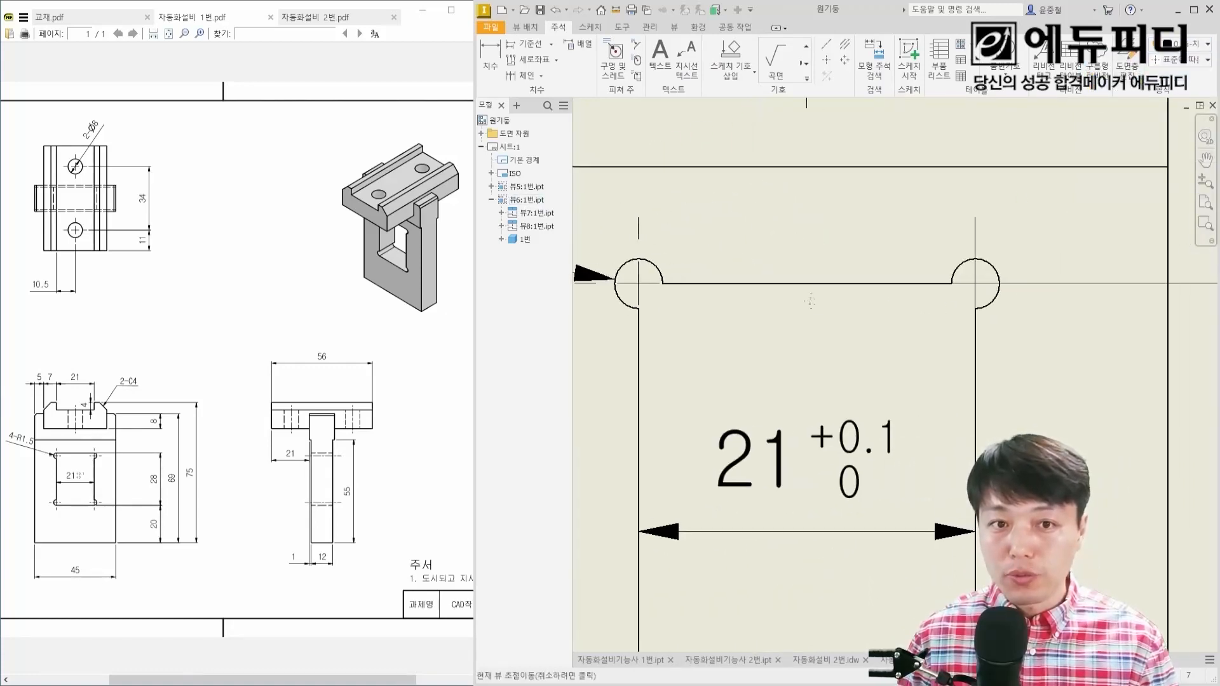
Step: Assign the layer 0.25-치수 중심선 to the center marks on the window's three remaining corner reliefs
left_click(974, 258)
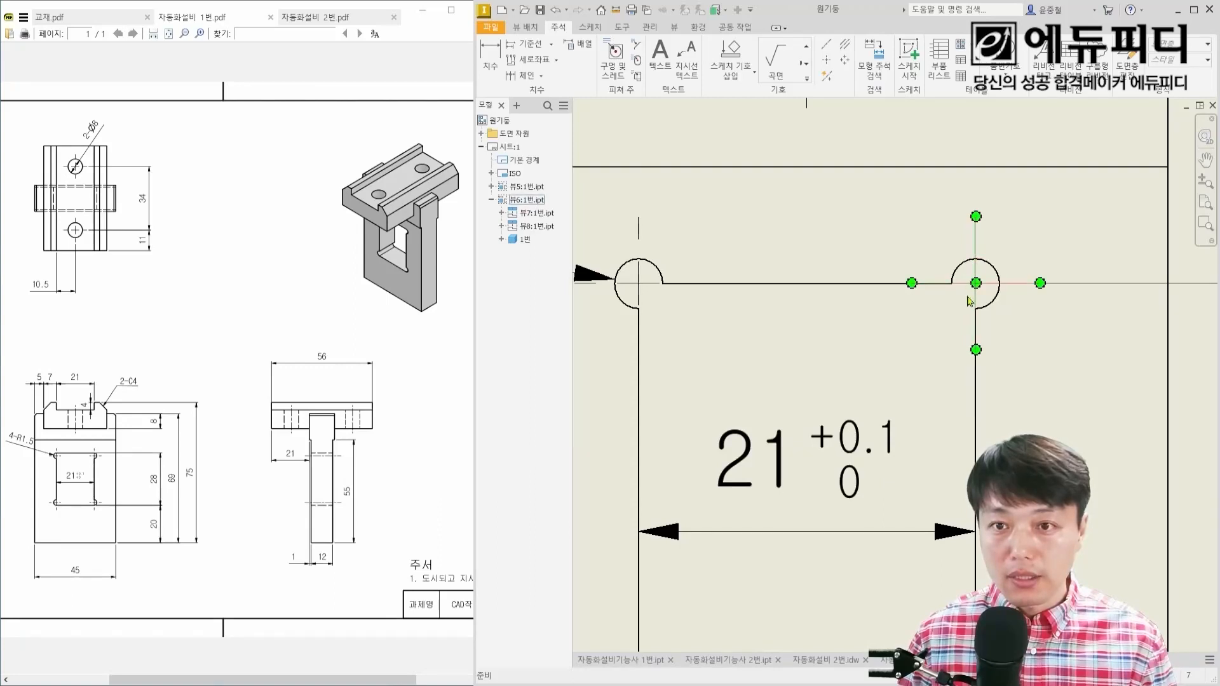
middle_click_drag(969, 444, 1024, 287)
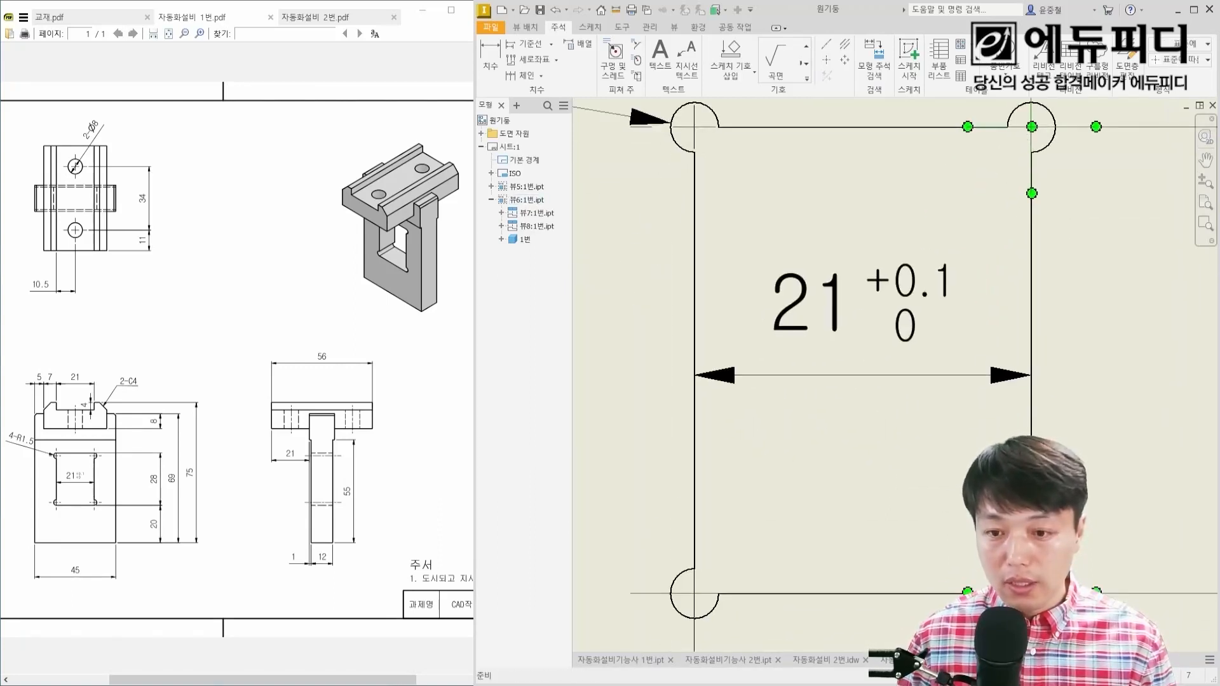
left_click(705, 599, "ctrl")
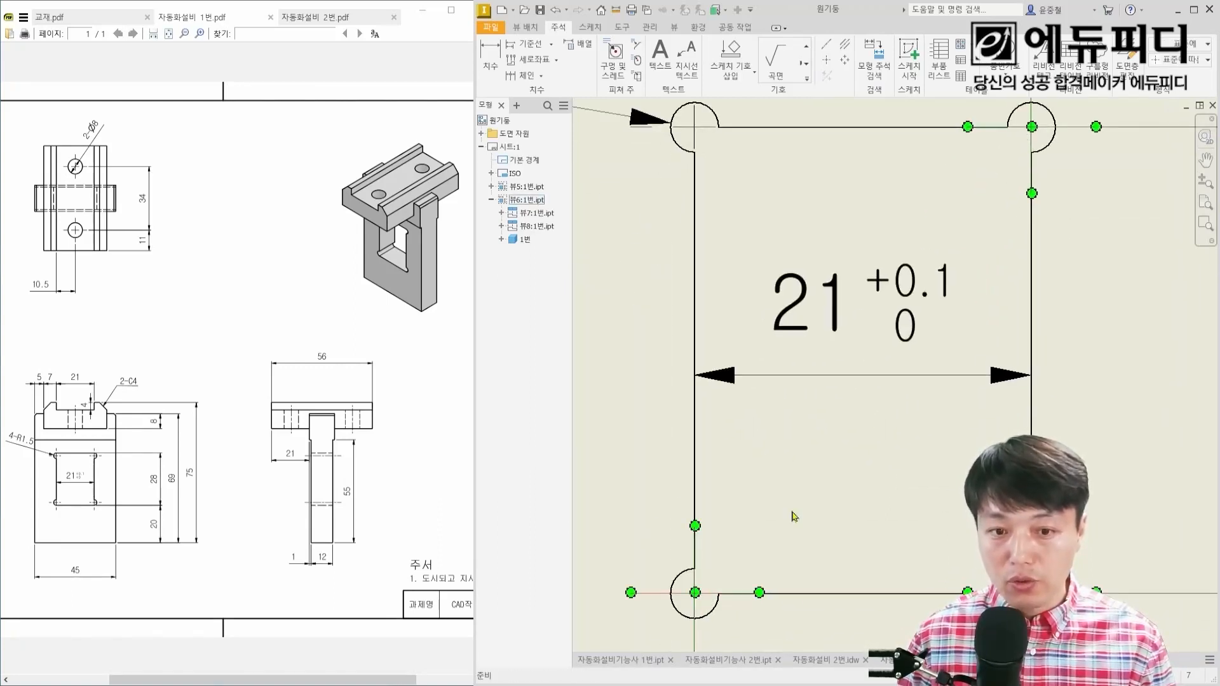
left_click(1176, 50)
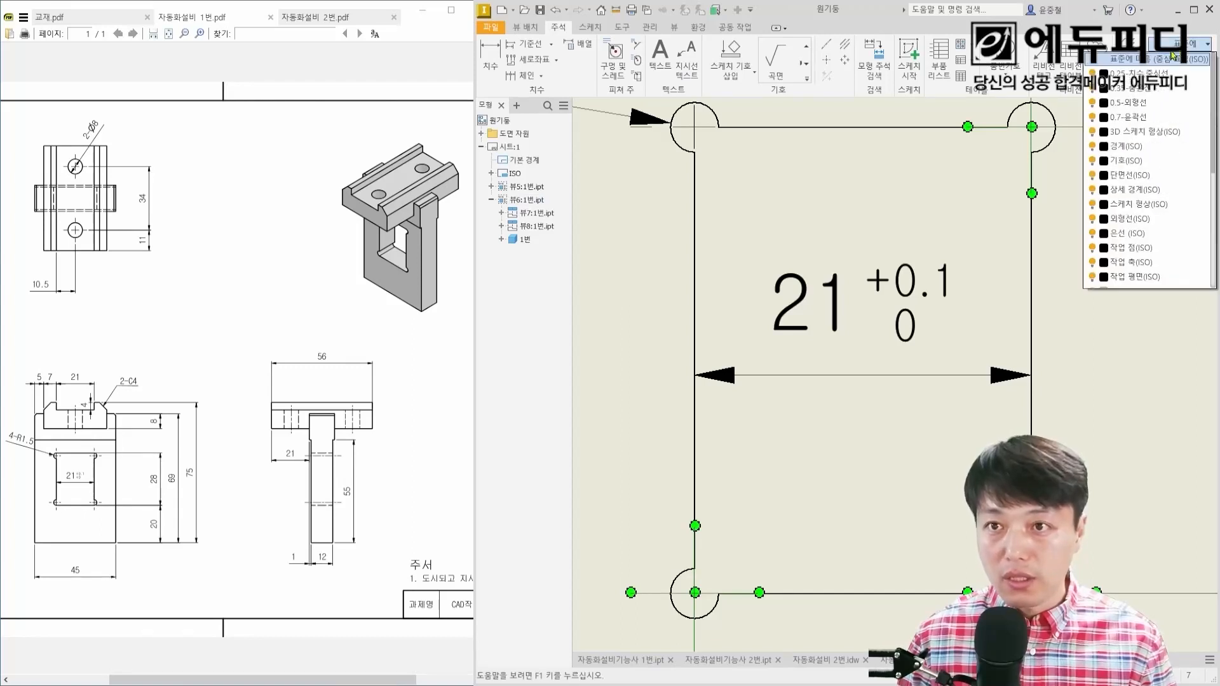
left_click(1158, 72)
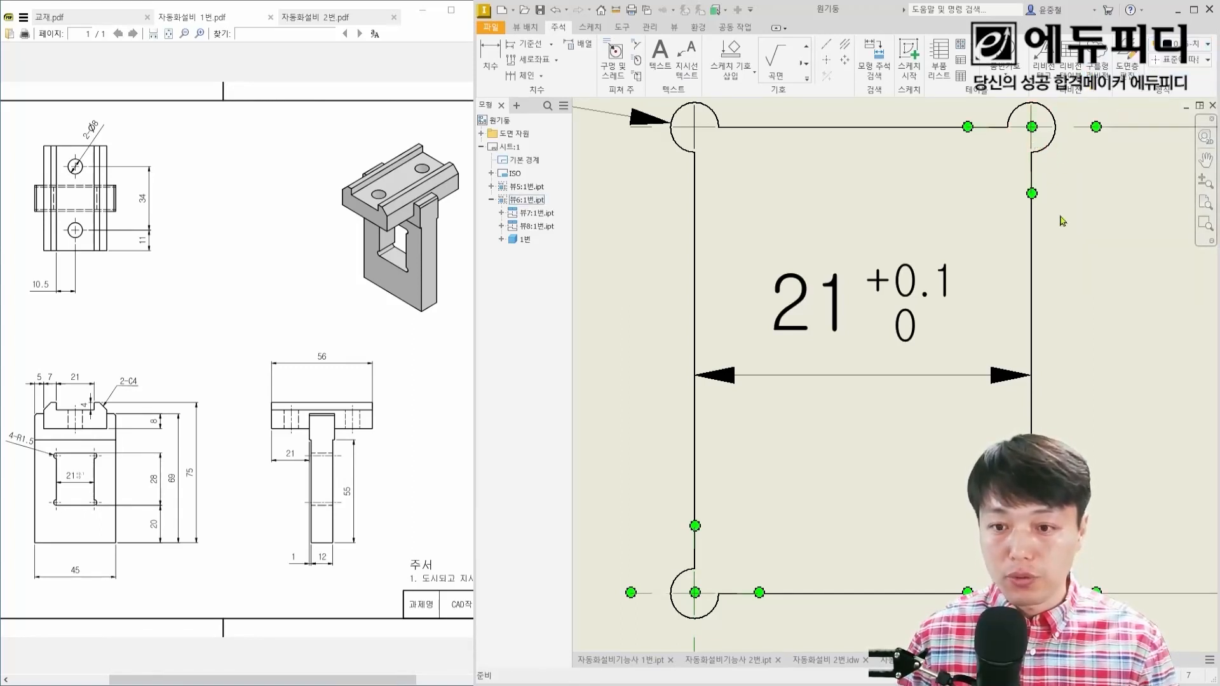
key("Escape")
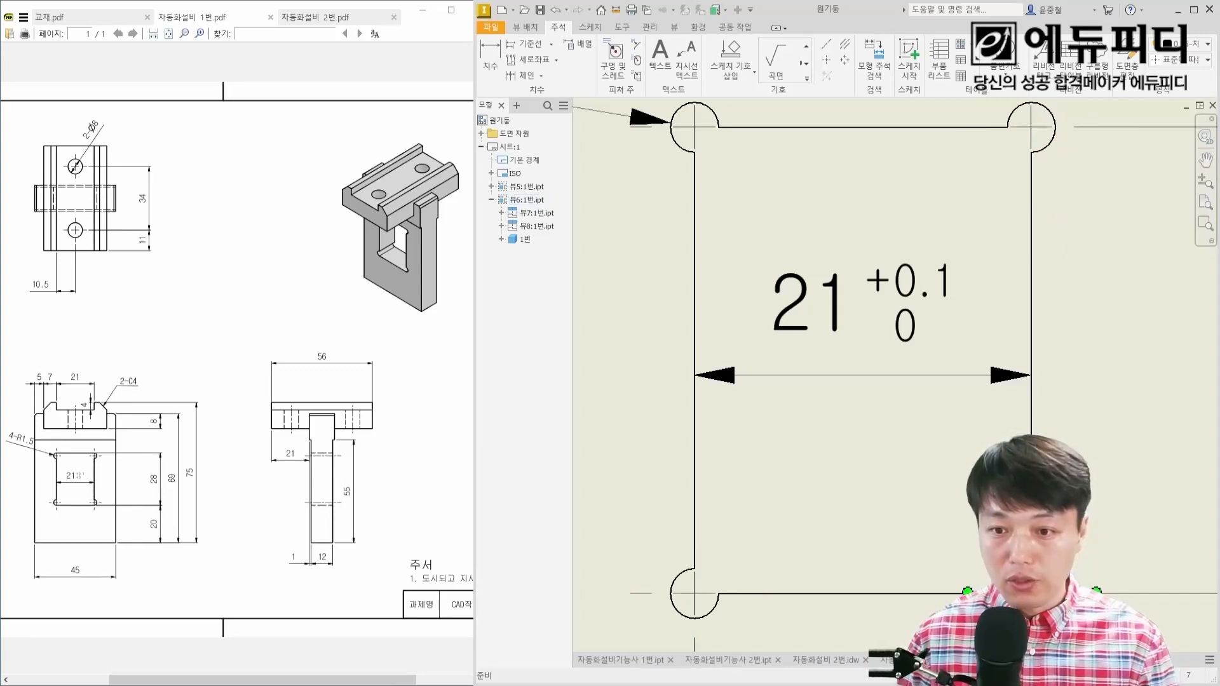
Step: Add bisecting centerlines between the hidden lines of both holes in the side view's top block
scroll(949, 489, "down", 5)
middle_click_drag(1142, 469, 654, 469)
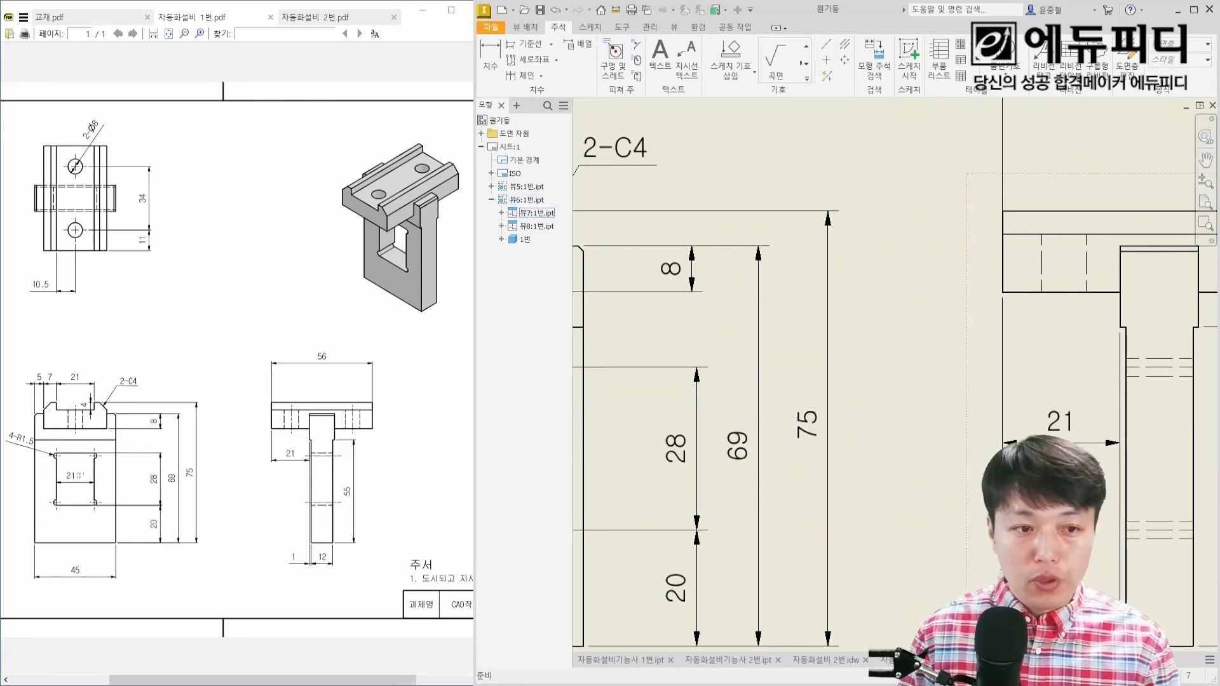
middle_click_drag(1050, 464, 710, 437)
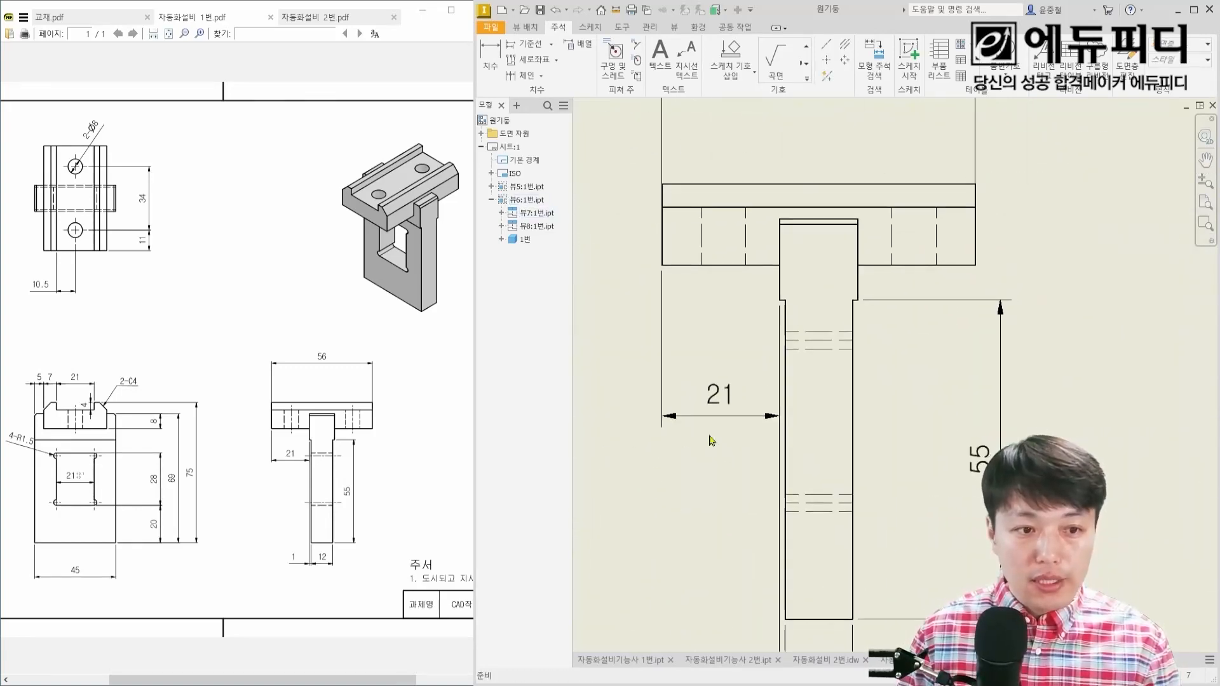
left_click(845, 43)
left_click(702, 230)
left_click(746, 231)
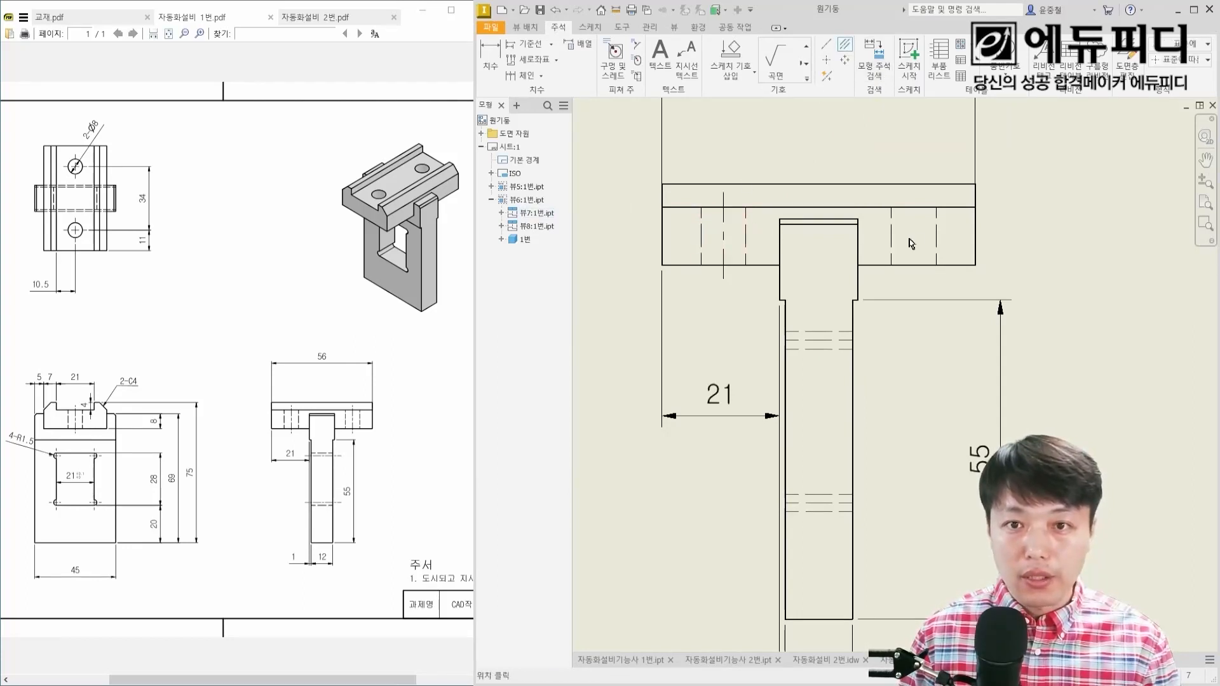
left_click(891, 223)
left_click(937, 228)
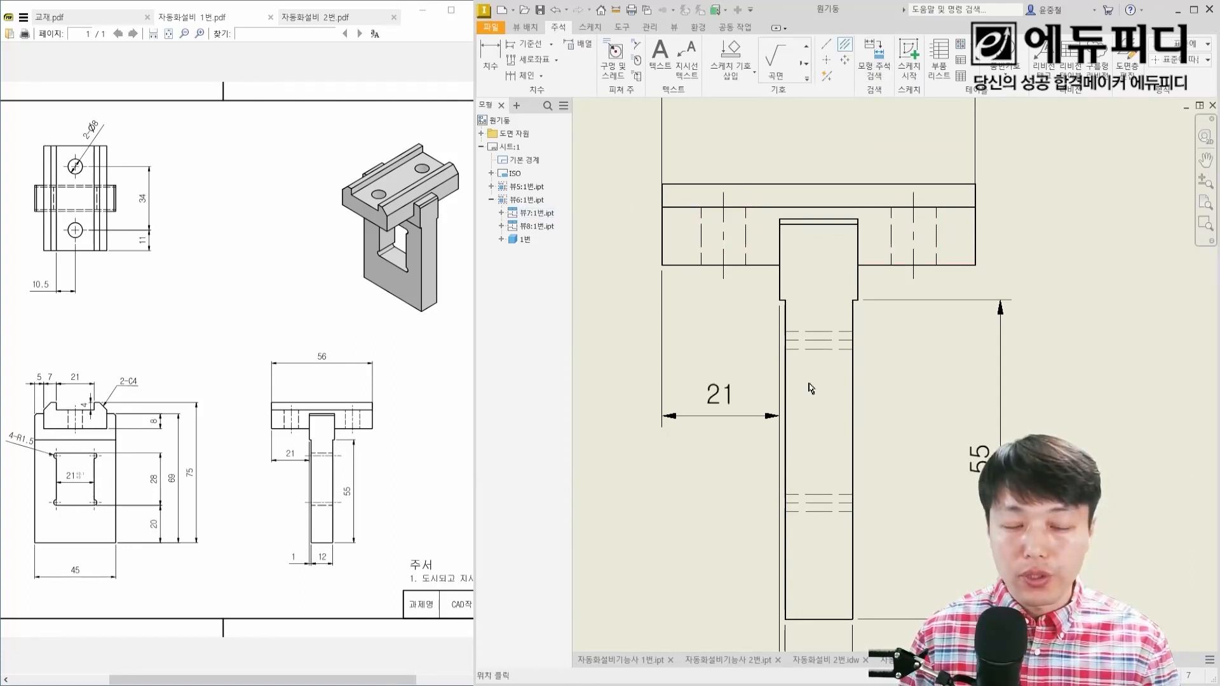
key("Escape")
scroll(686, 435, "down", 2)
scroll(995, 361, "up", 5)
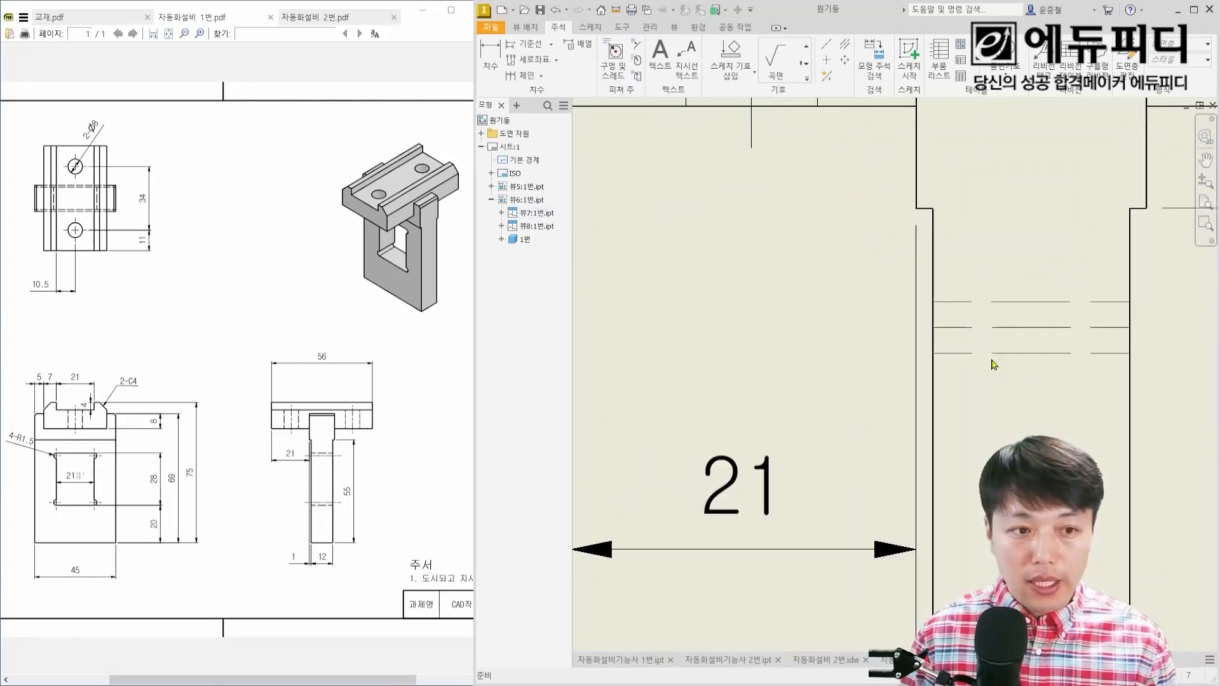
scroll(773, 384, "down", 2)
mouse_move(773, 383)
middle_mouse_down()
mouse_move(1041, 396)
mouse_move(737, 353)
middle_mouse_up()
scroll(909, 329, "up", 5)
key("ctrl+2")
mouse_move(846, 289)
left_mouse_down("ctrl")
mouse_move(1096, 331)
mouse_move(1132, 309)
left_mouse_up("ctrl")
left_click_drag(797, 332, 1129, 331, "shift")
left_click(1020, 332)
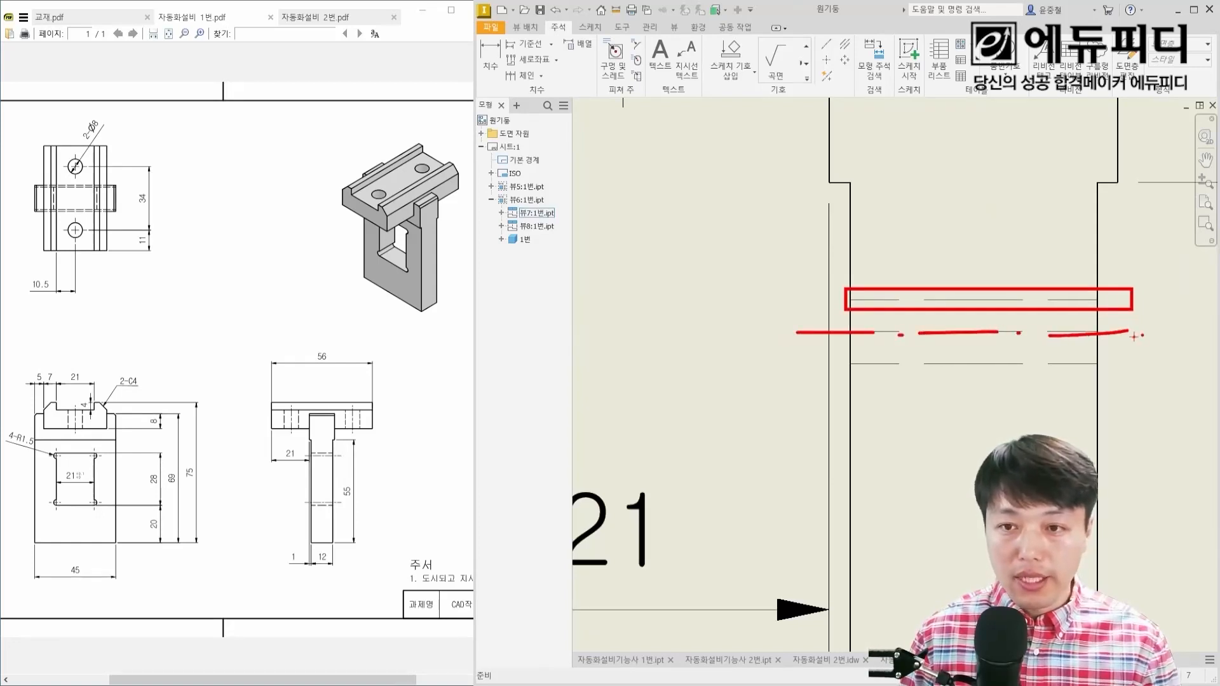
key("Escape")
Step: Hide the middle and inner hidden lines of the window's upper corner relief in the side view, keeping the outermost line
mouse_move(1011, 379)
left_mouse_down()
mouse_move(943, 329)
mouse_move(945, 344)
left_mouse_up()
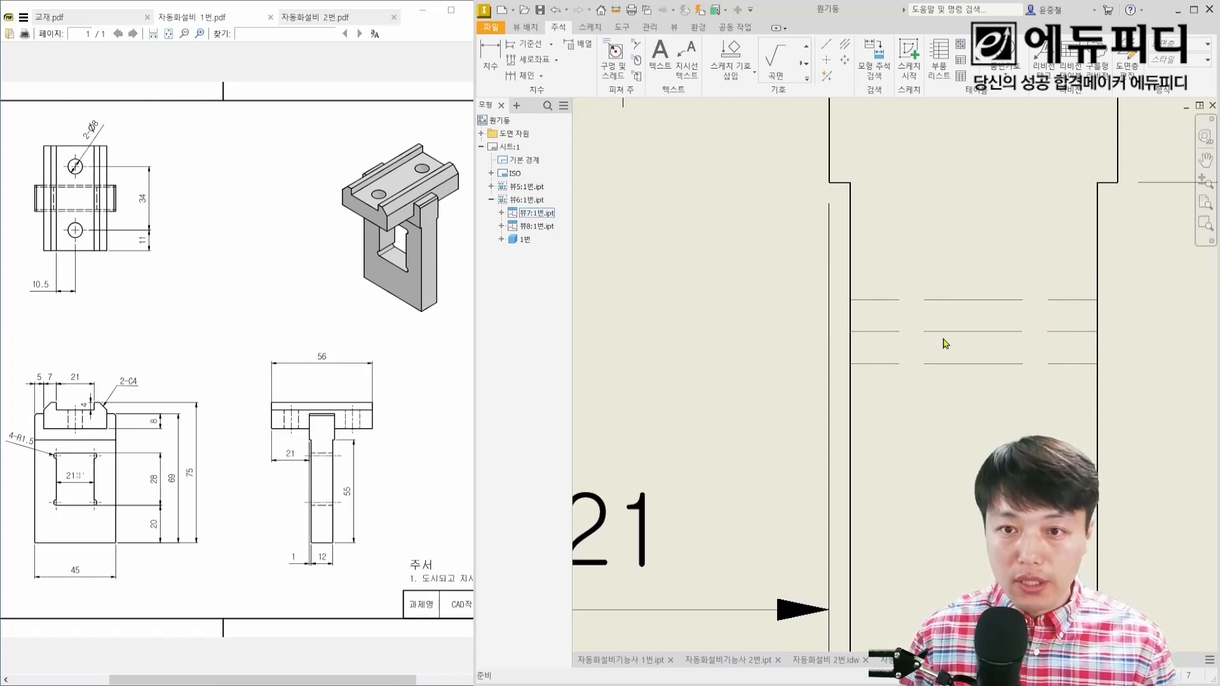
right_click(954, 336)
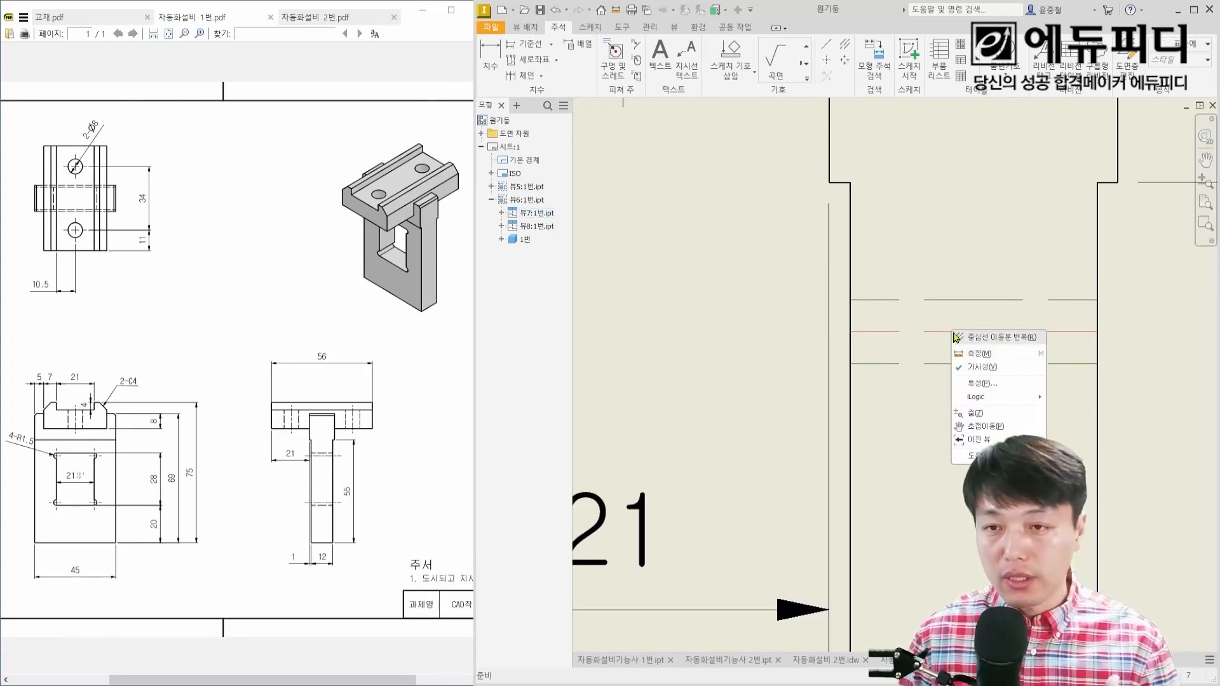
left_click(980, 372)
Step: Hide the two upper hidden lines of the window's lower corner relief in the side view, keeping the lowest line
scroll(976, 438, "down", 3)
middle_click_drag(976, 440, 994, 283)
scroll(983, 528, "up", 3)
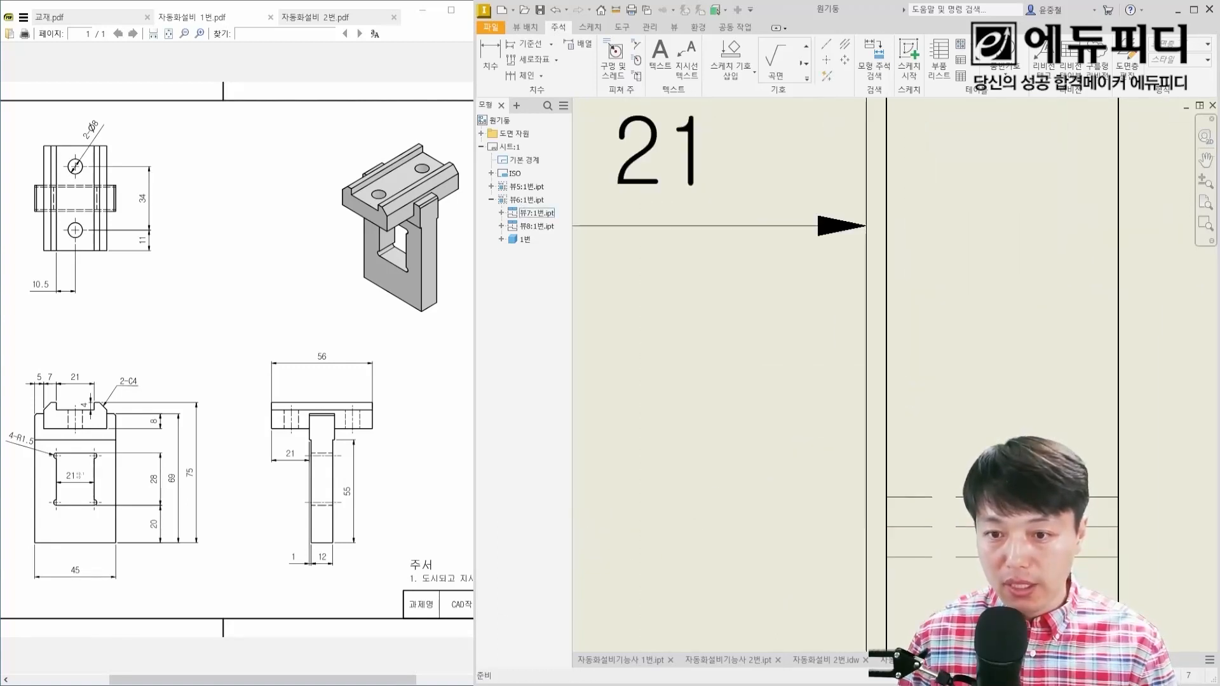
scroll(951, 527, "down", 1)
right_click(951, 527)
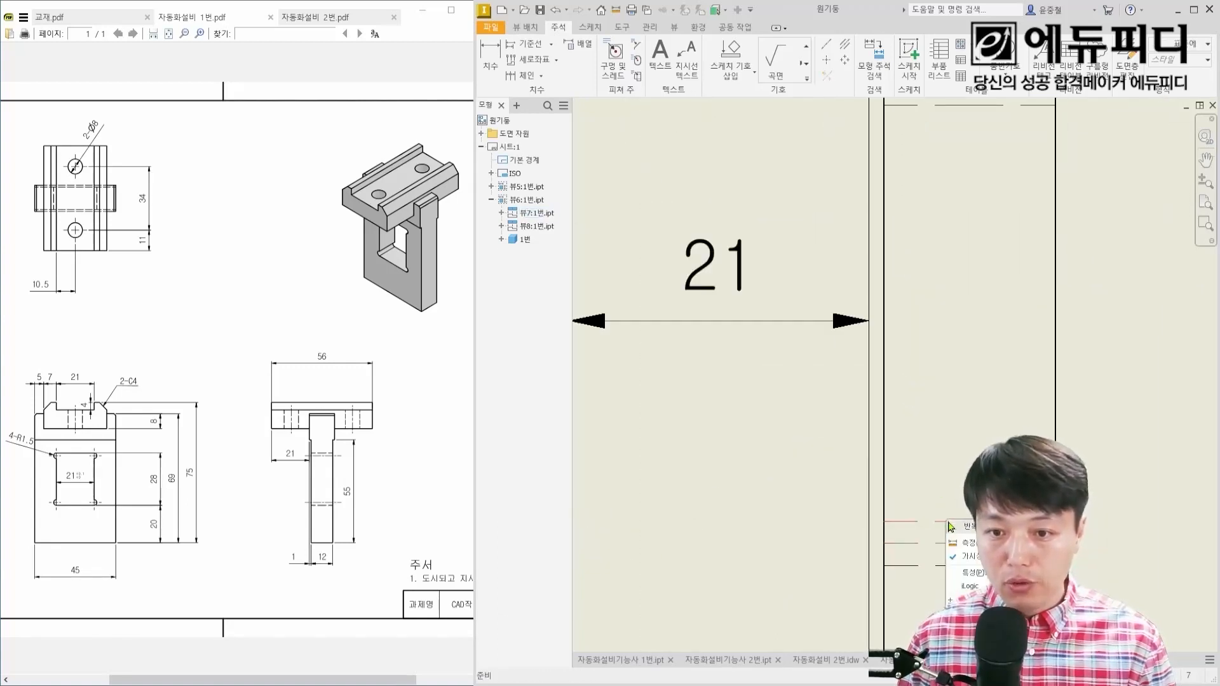
left_click(978, 557)
middle_click_drag(934, 346, 935, 491)
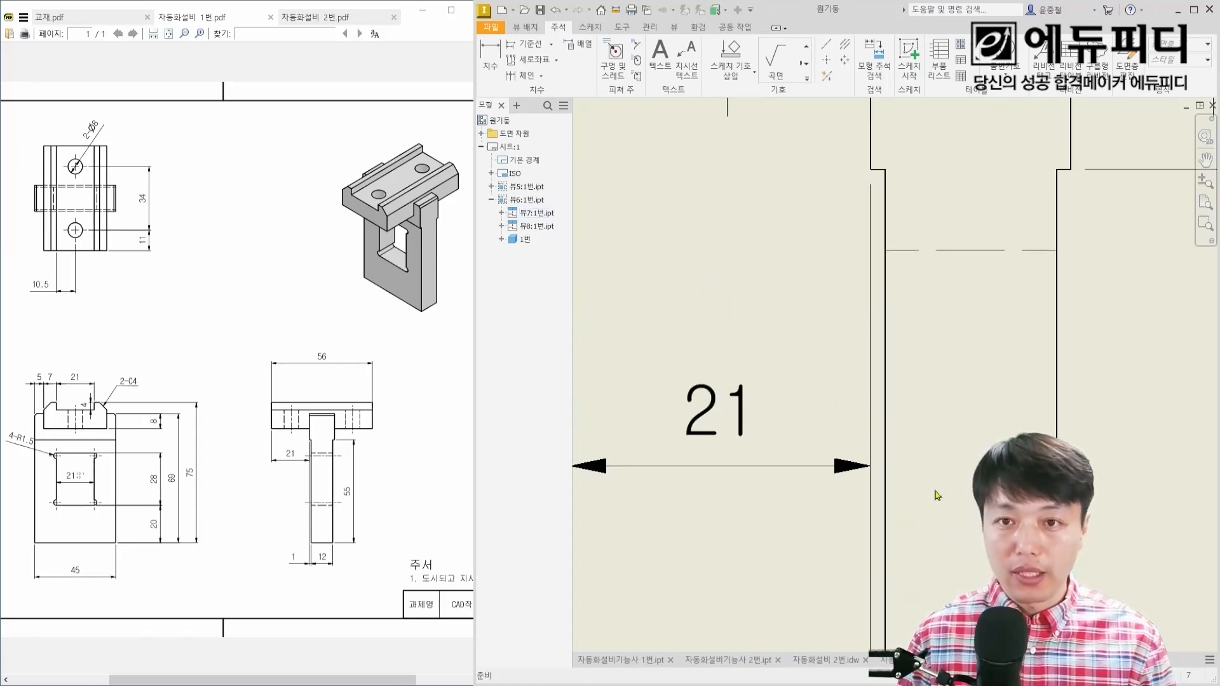
left_click(849, 268)
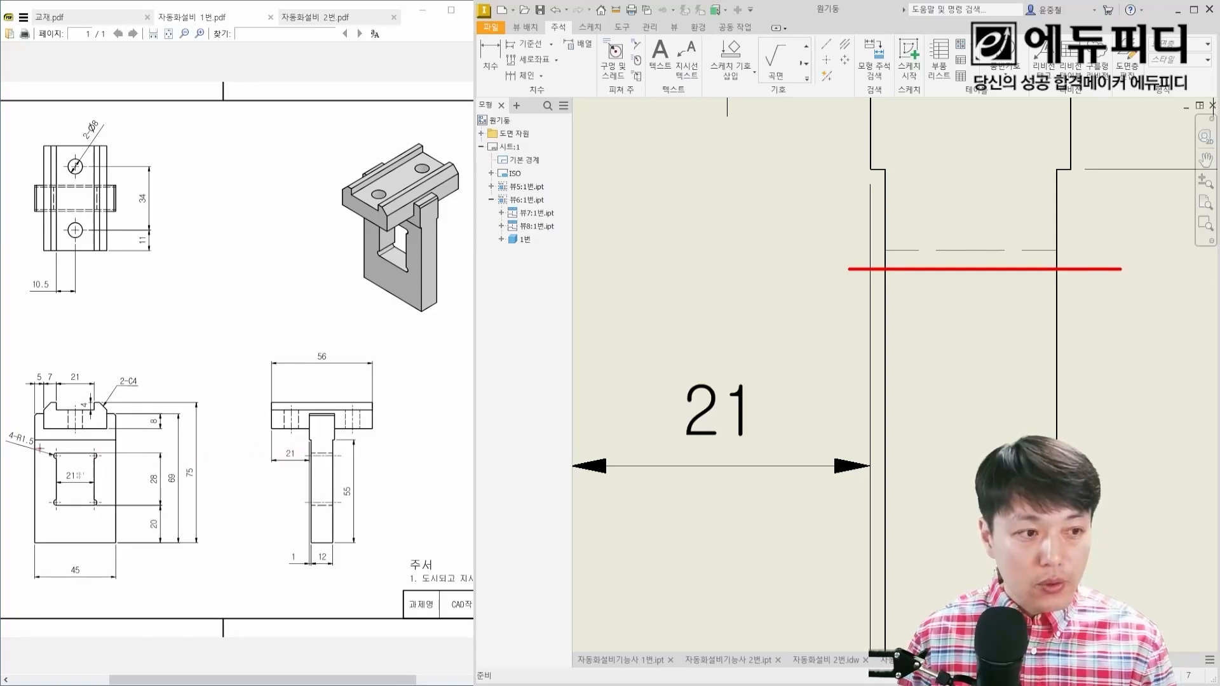
left_click_drag(2, 443, 37, 447)
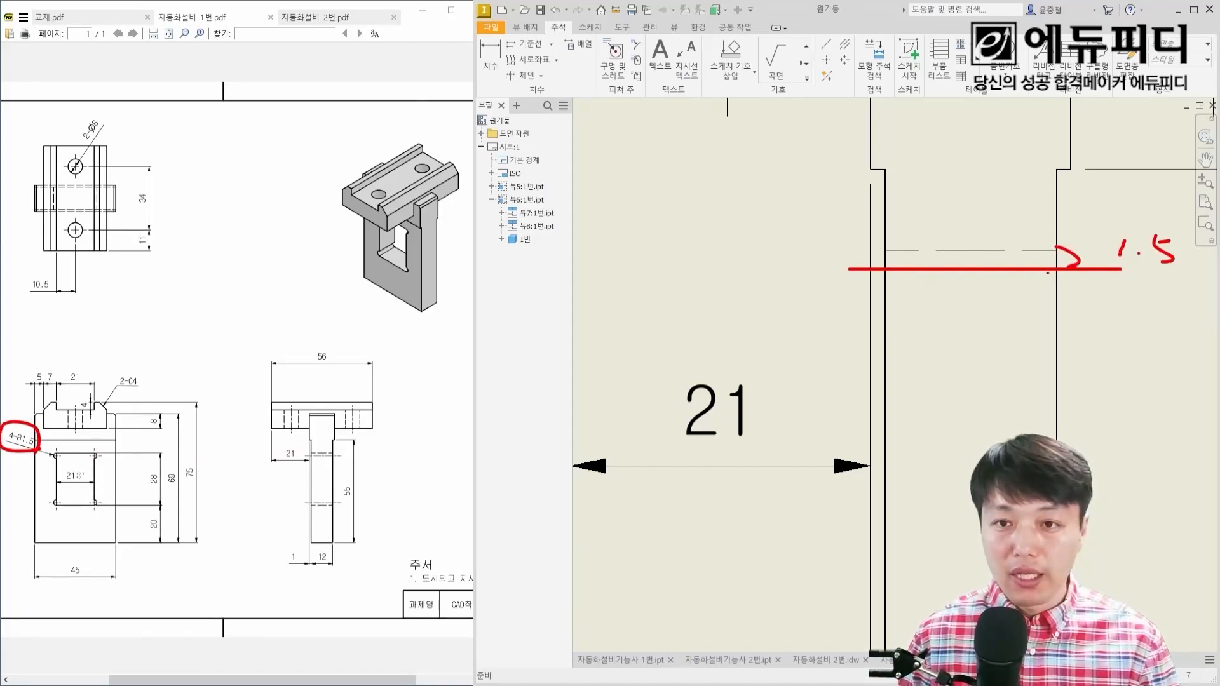
key("Escape")
scroll(948, 303, "up", 5)
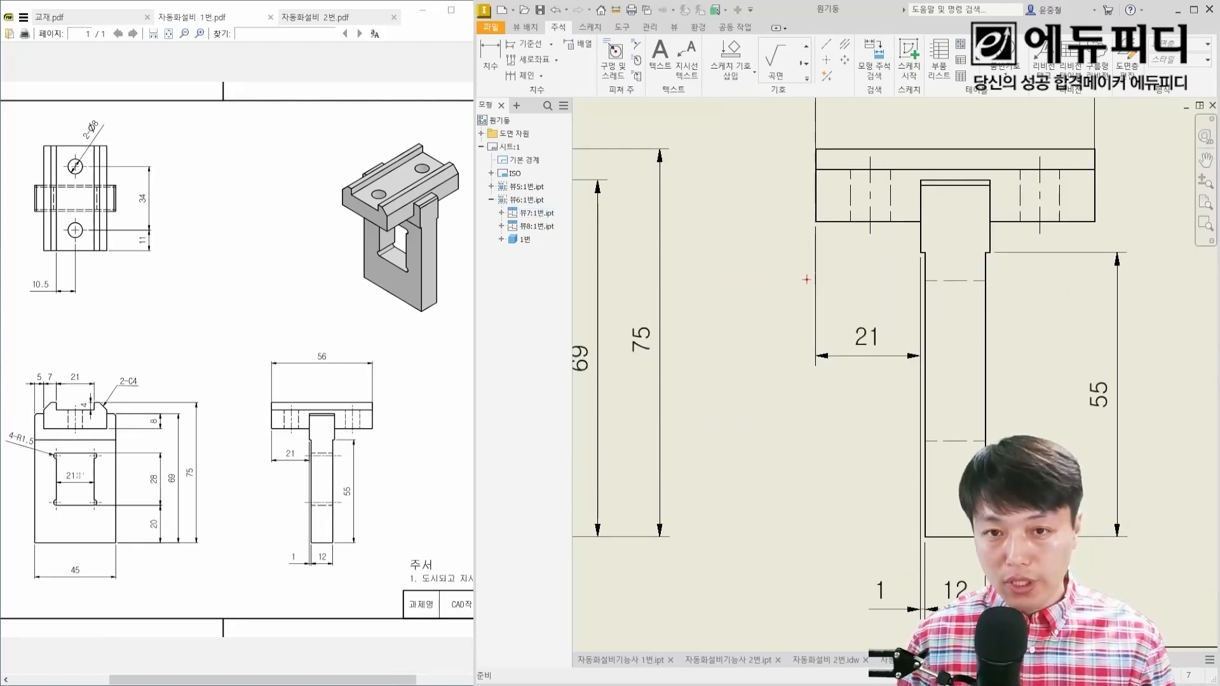
mouse_move(882, 265)
left_mouse_down()
mouse_move(890, 298)
mouse_move(855, 312)
left_mouse_up()
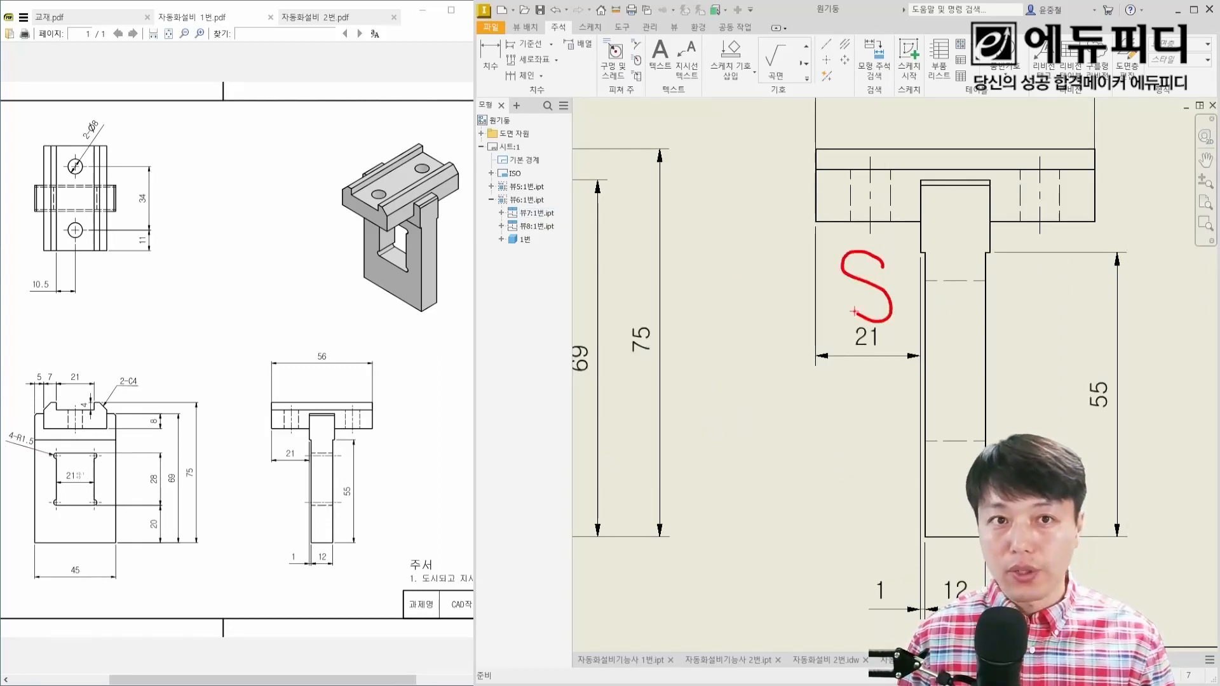
key("Escape")
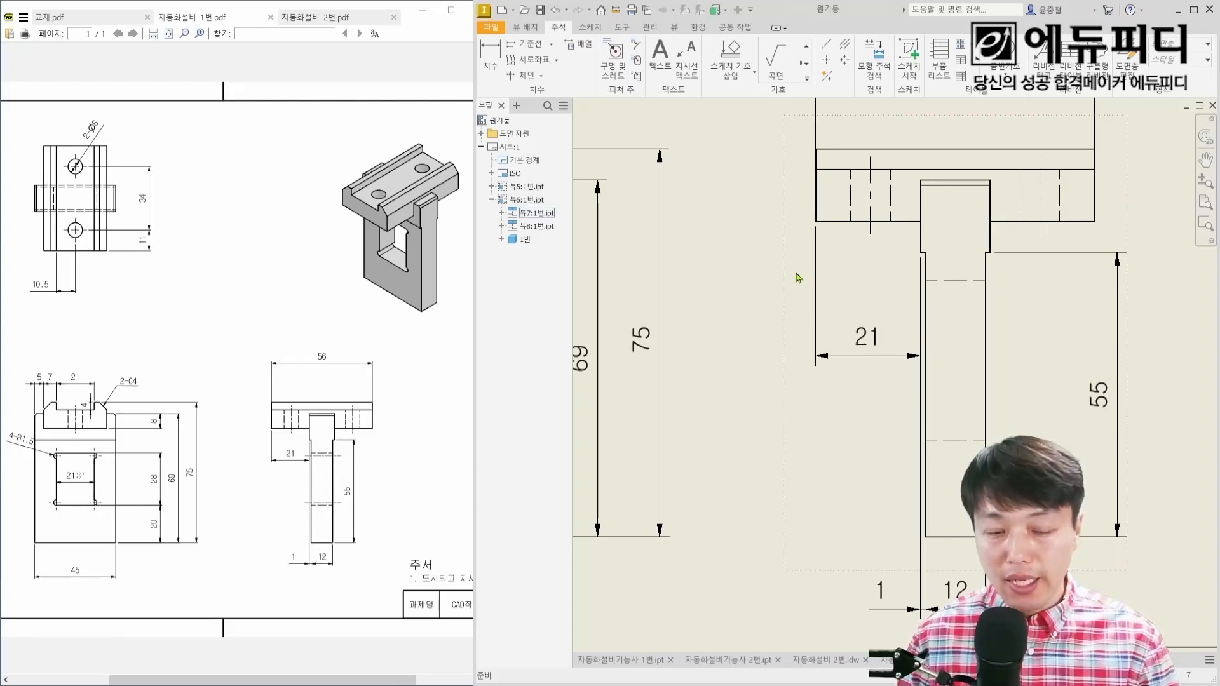
key("s")
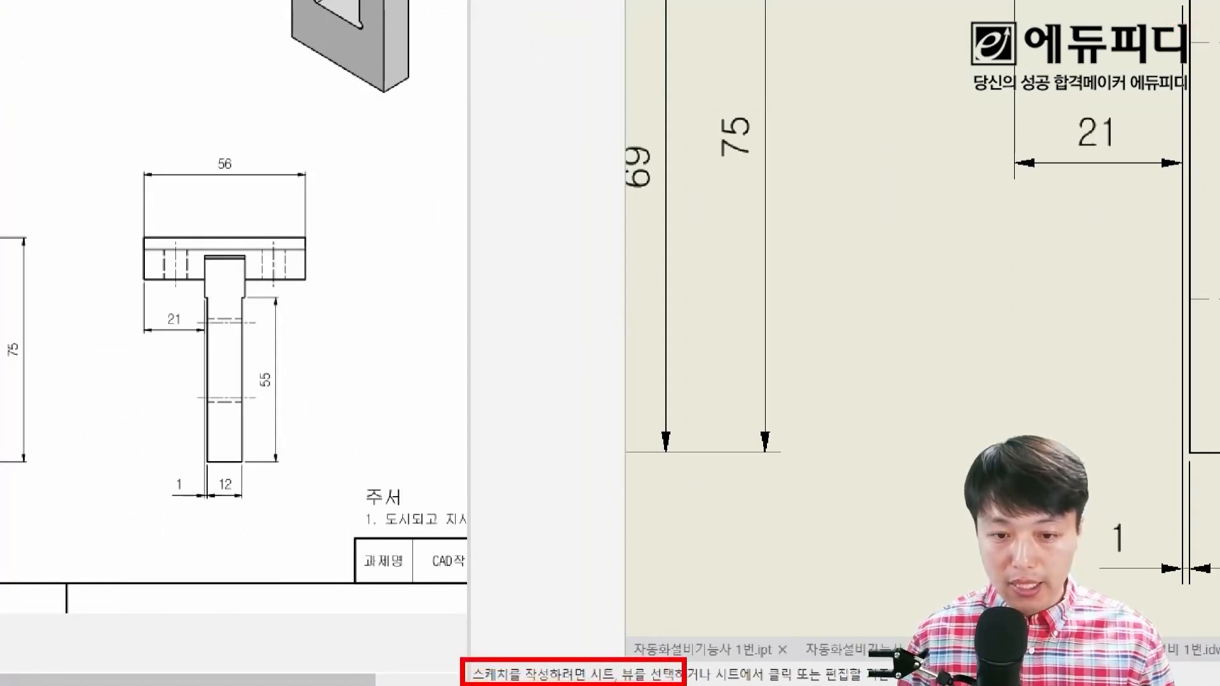
key("Escape")
Step: Start a new drawing sketch attached to the side view
scroll(809, 349, "down", 1)
middle_click_drag(854, 359, 773, 502)
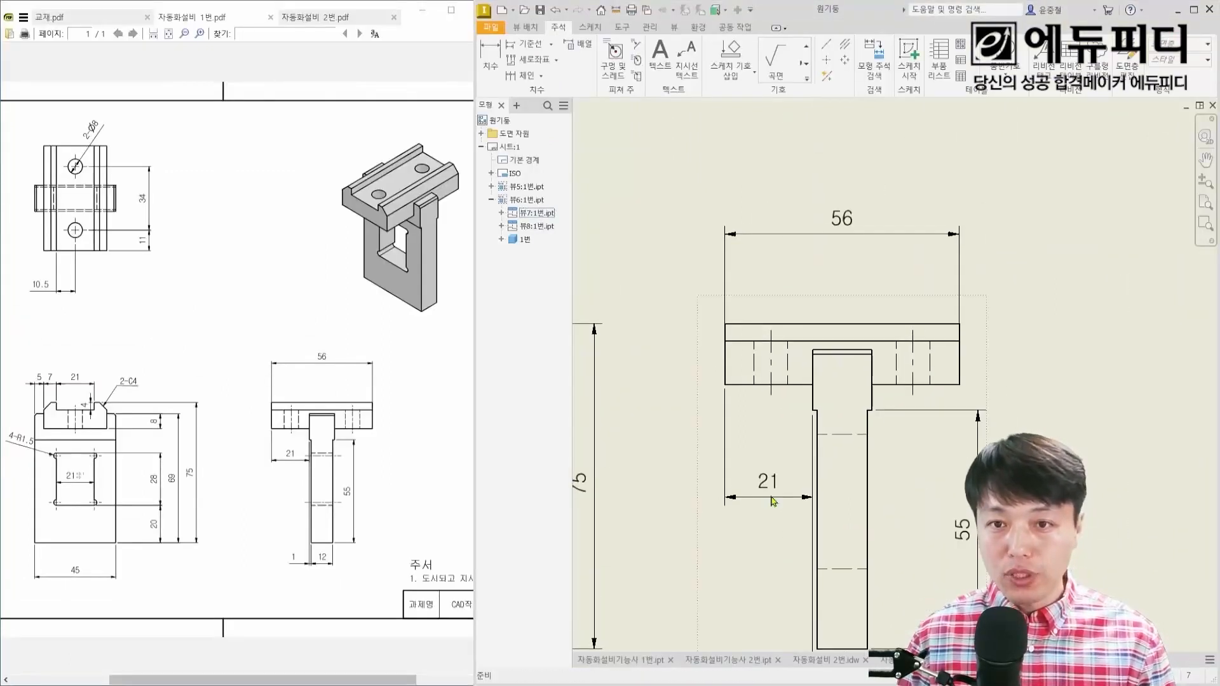
scroll(836, 478, "down", 3)
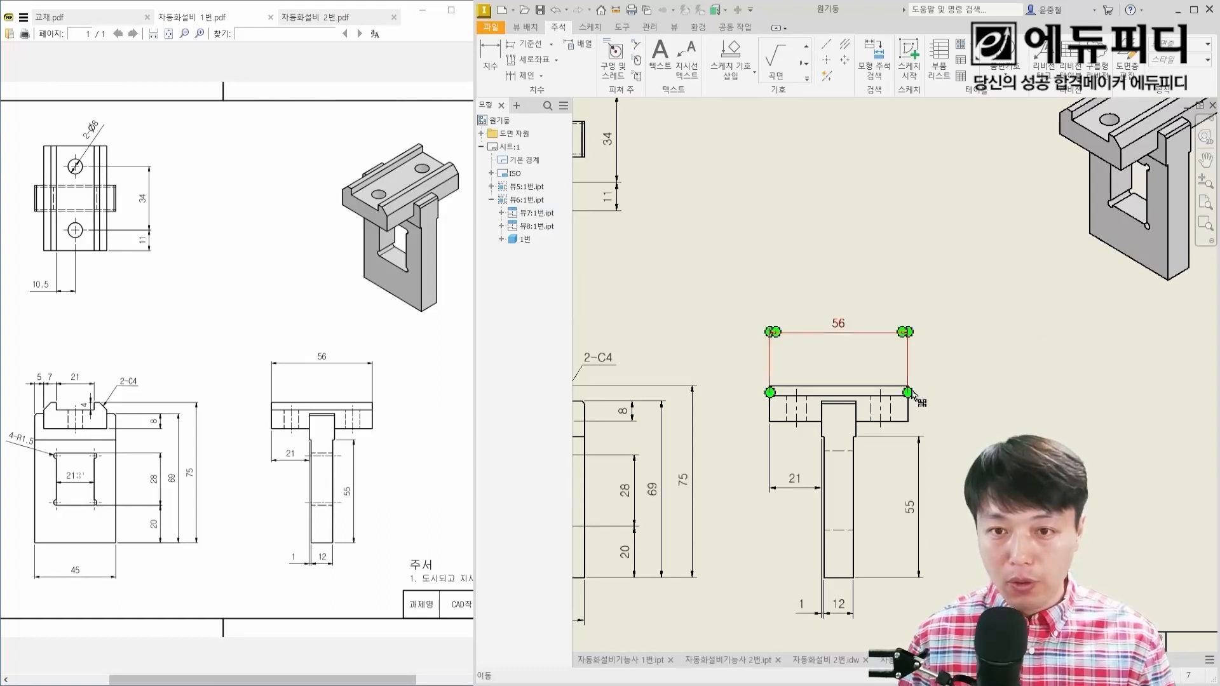
scroll(924, 389, "up", 2)
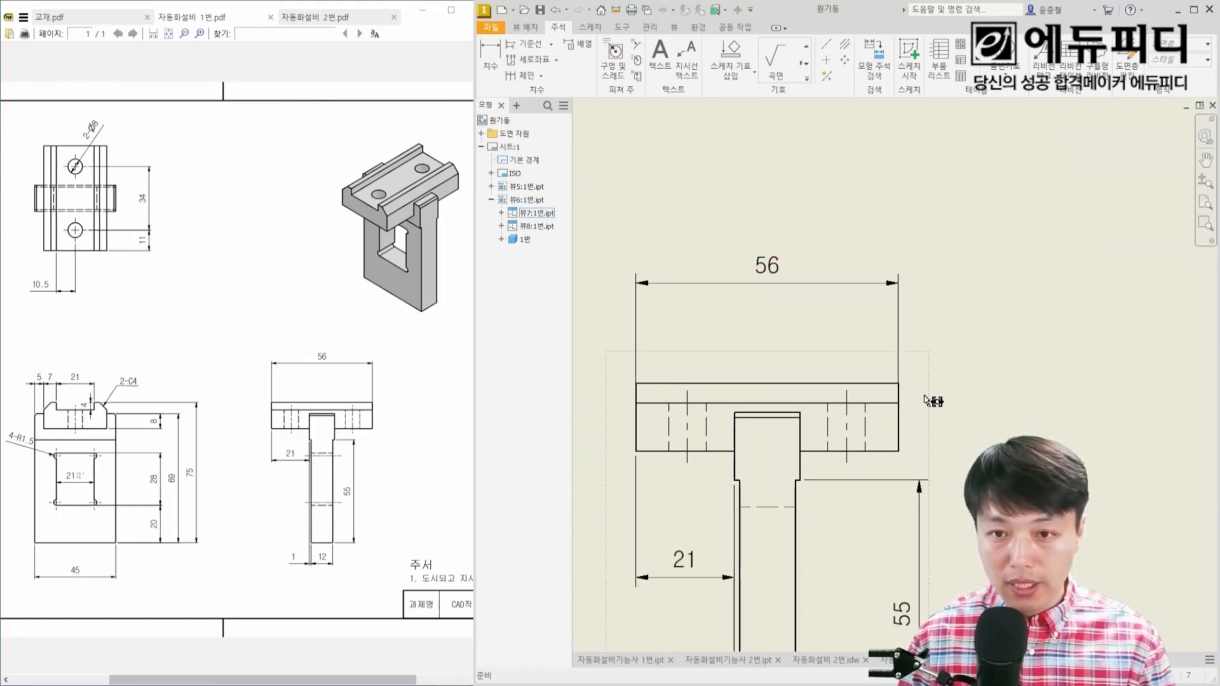
scroll(926, 401, "up", 2)
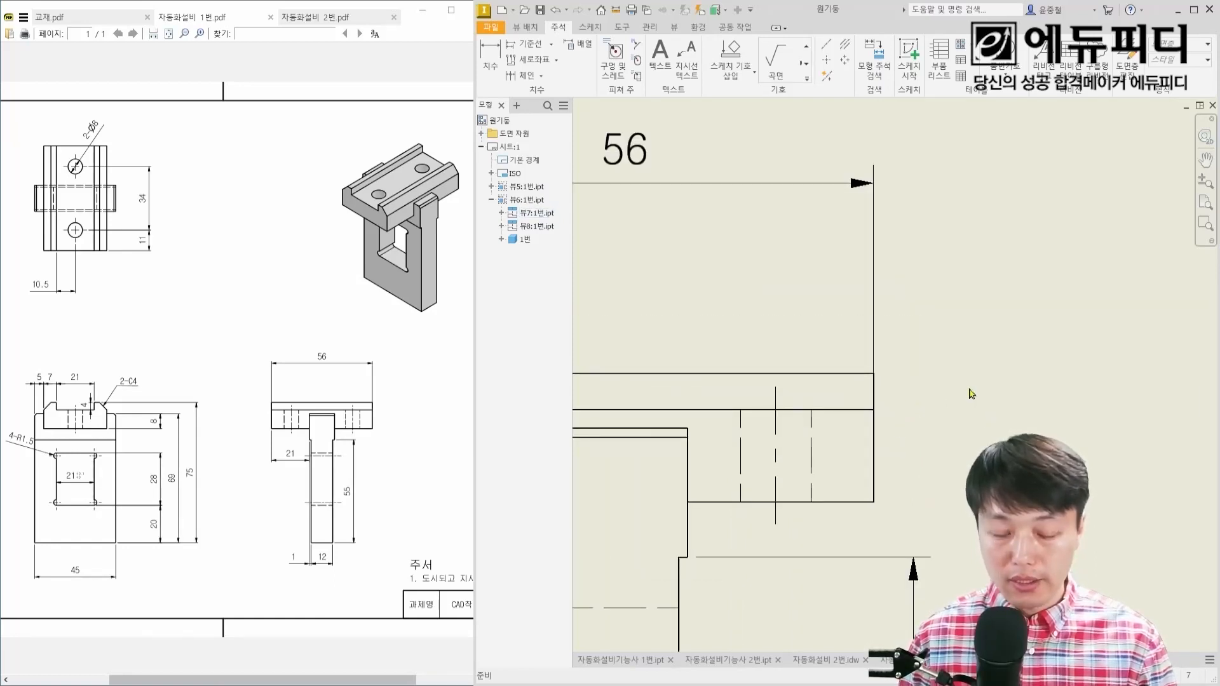
key("s")
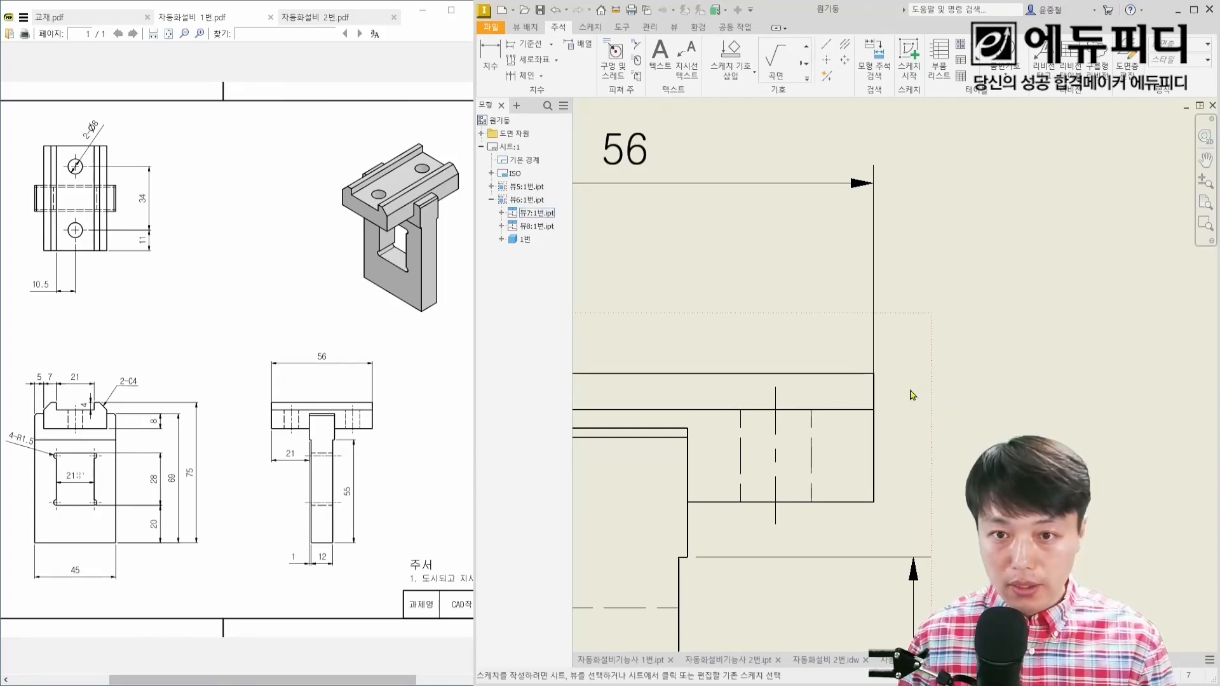
left_click(910, 405)
scroll(909, 404, "down", 6)
scroll(825, 473, "up", 5)
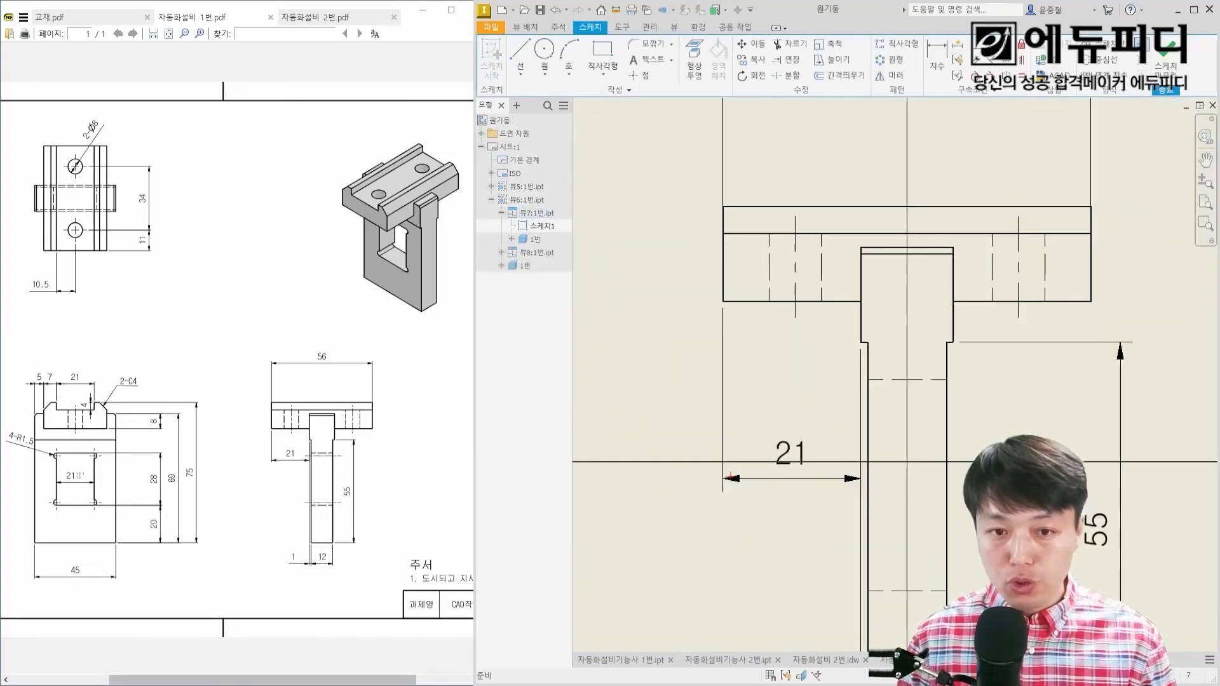
left_click_drag(635, 464, 1149, 464, "shift")
left_click_drag(907, 145, 906, 644, "shift")
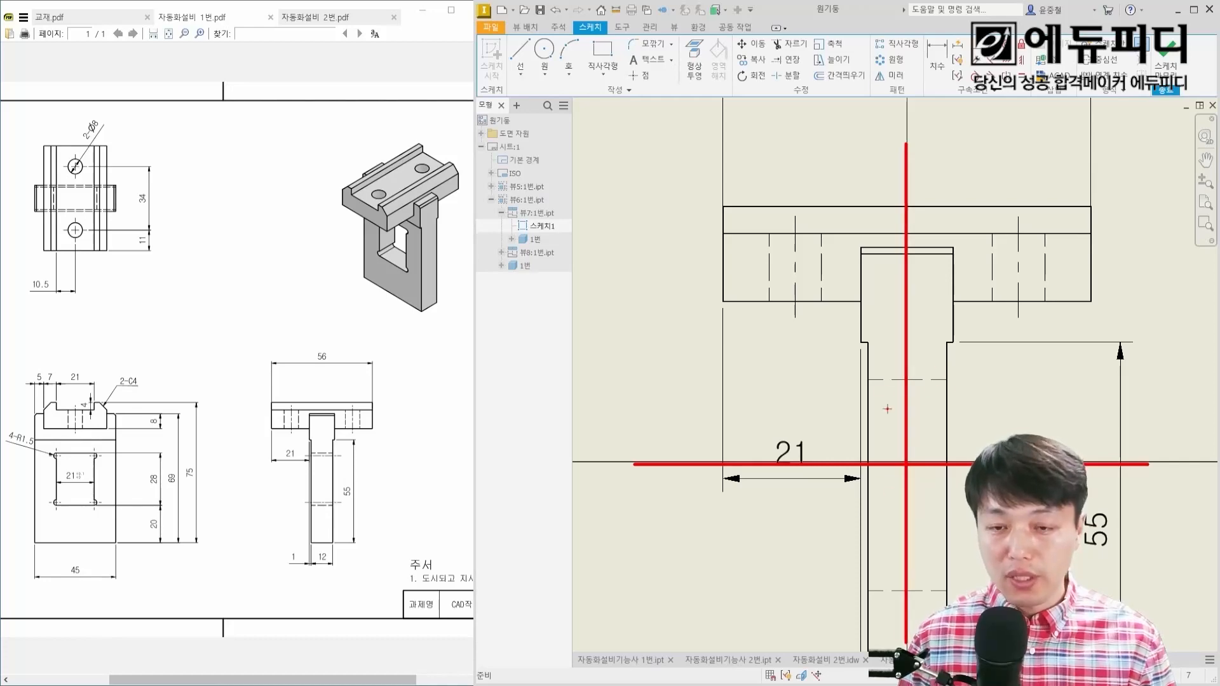
left_click_drag(1132, 51, 1188, 61)
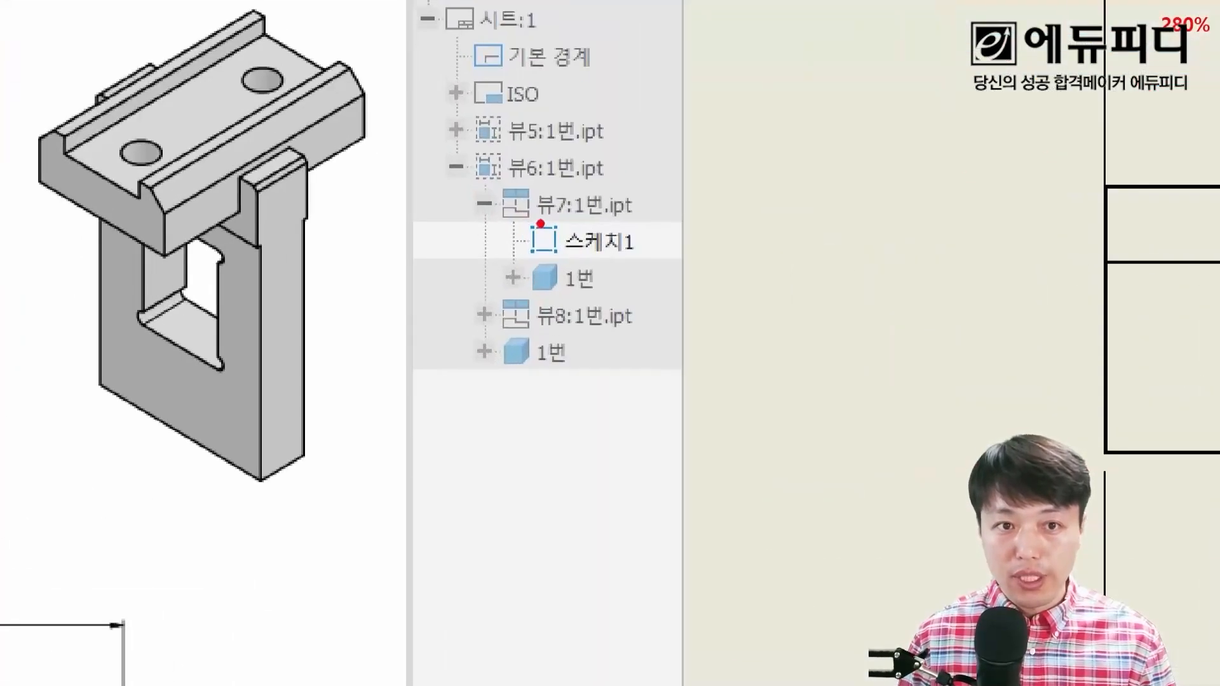
Step: Sketch a horizontal line about 19.5 mm long across the side view's leg, just below the window's upper hidden line
left_click_drag(511, 214, 567, 235)
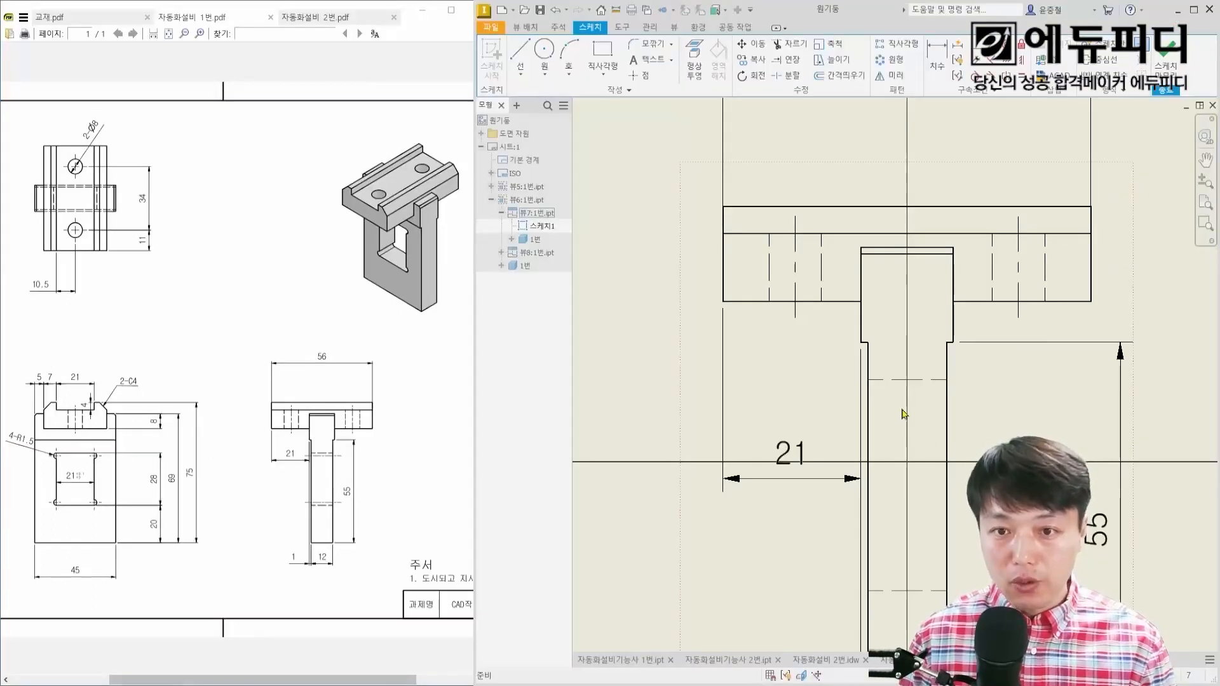
scroll(903, 407, "up", 3)
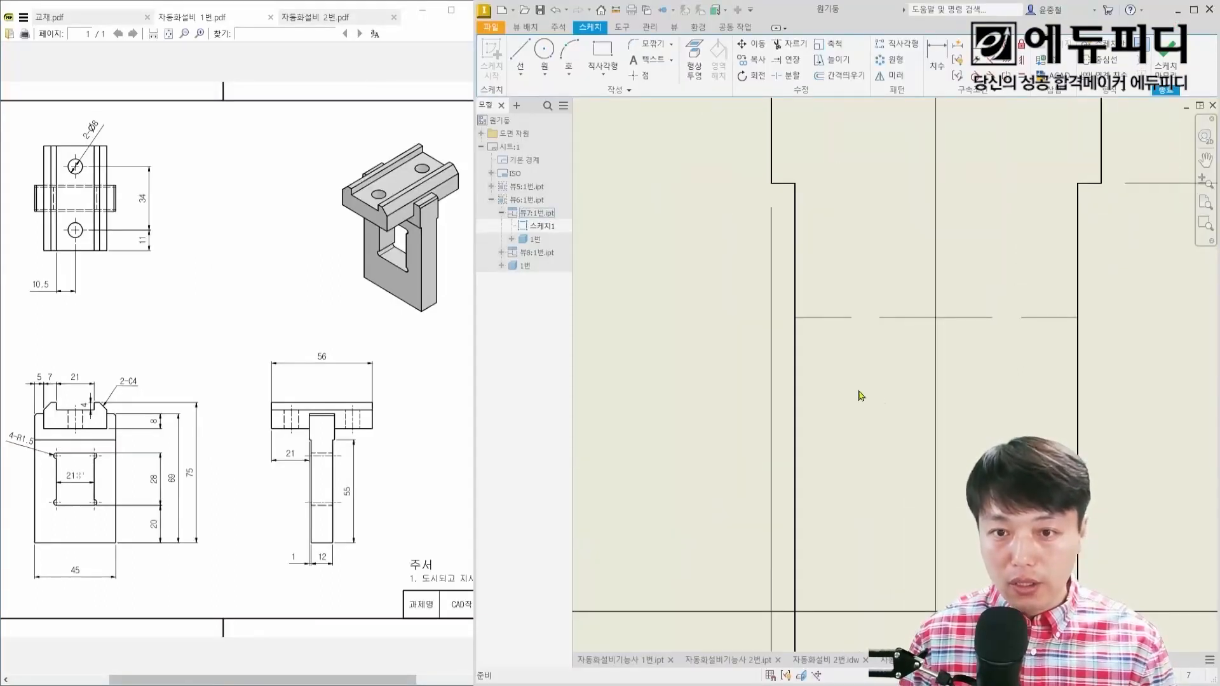
right_click(844, 385)
left_click(841, 346)
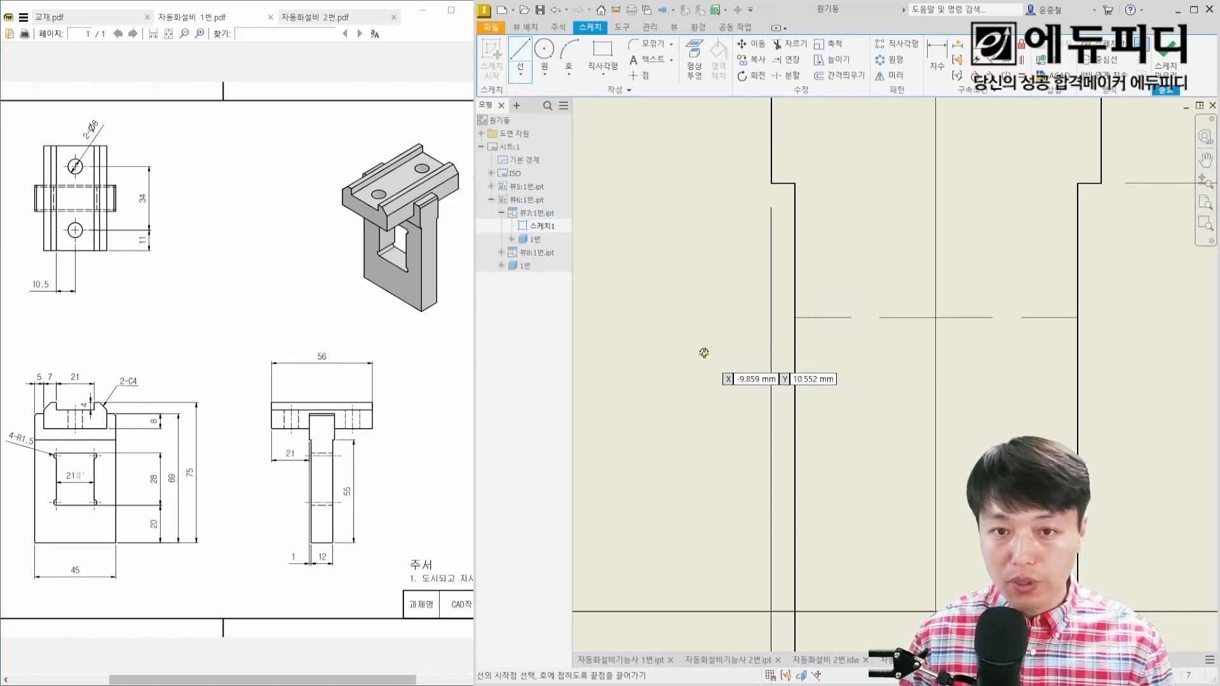
left_click(703, 353)
left_click(1162, 353)
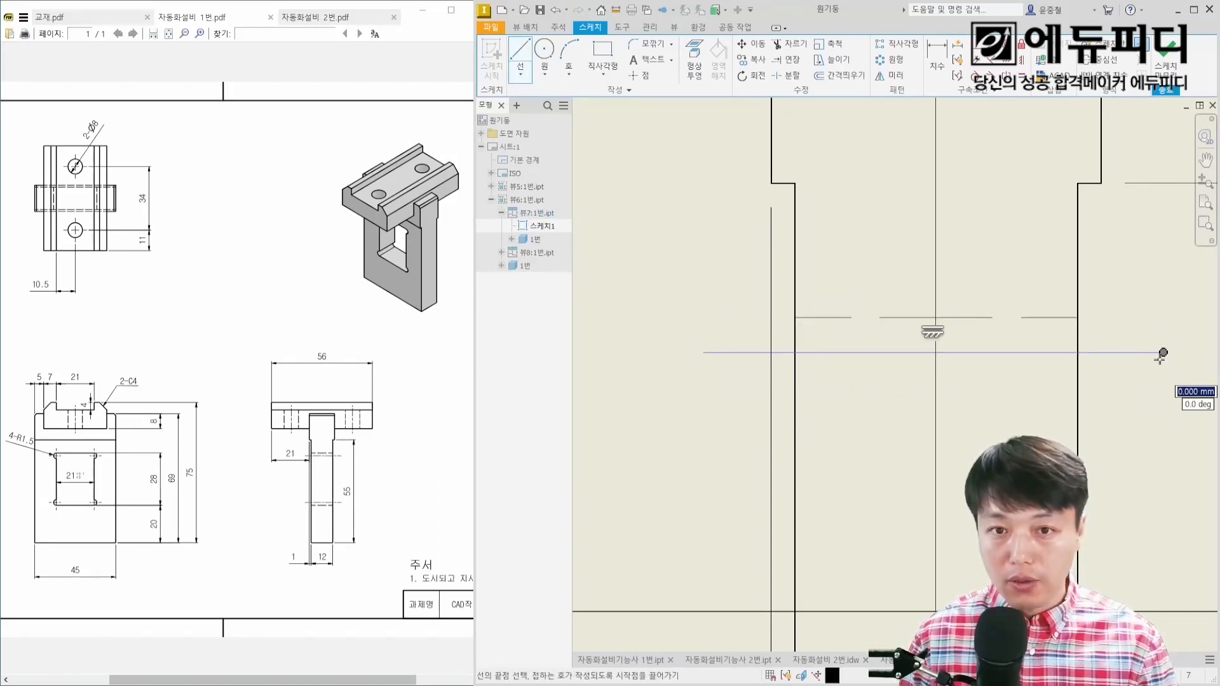
Step: Sketch a matching horizontal line about 19.5 mm long across the leg, just above the window's lower hidden line
scroll(1051, 492, "down", 3)
middle_click_drag(1051, 491, 1036, 285)
scroll(1026, 305, "down", 2)
right_click(930, 448)
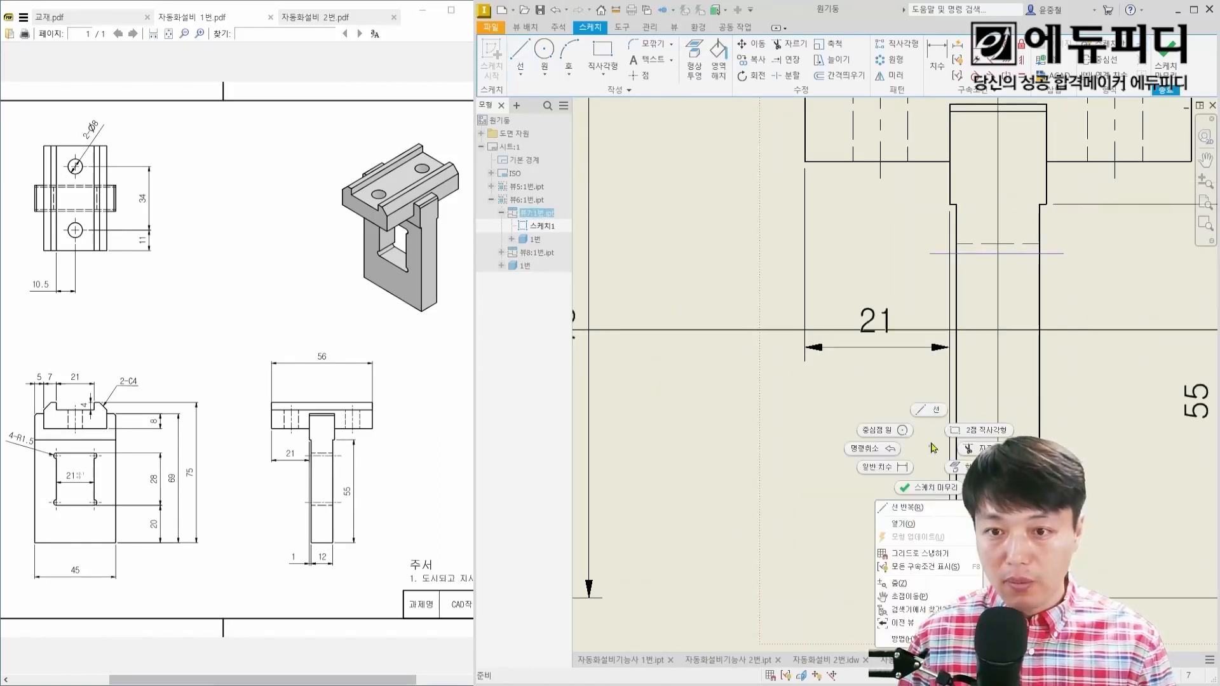
left_click(928, 411)
left_click(932, 457)
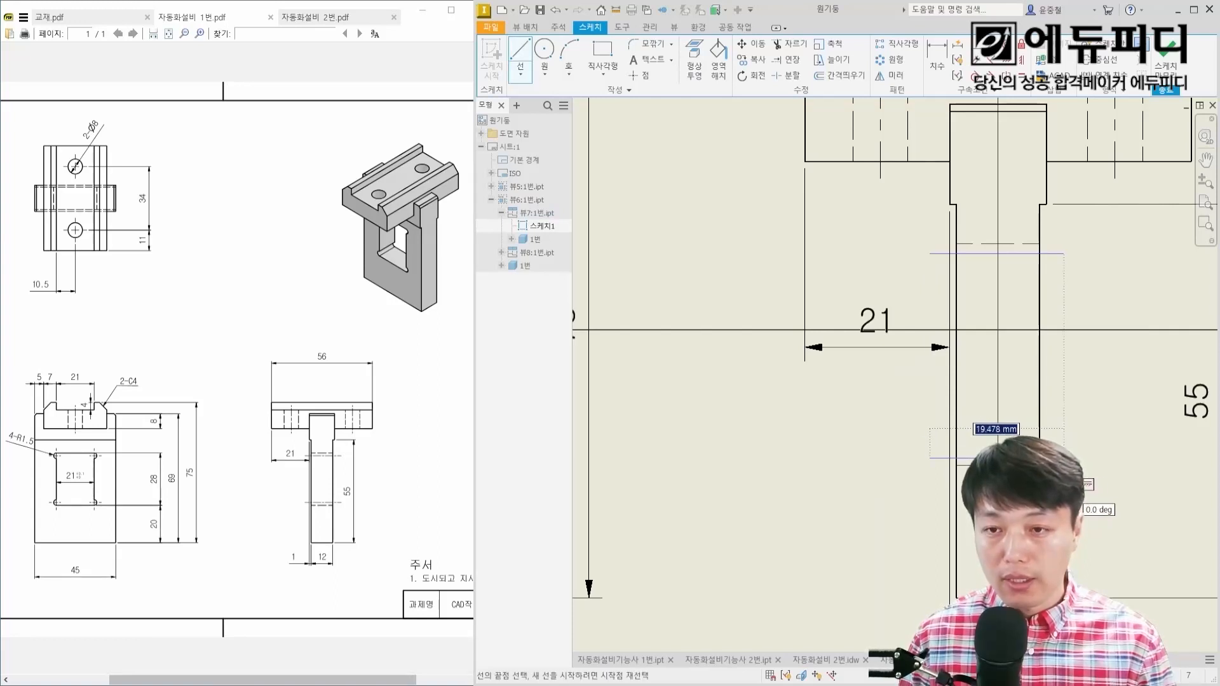
left_click(1064, 458)
key("Escape")
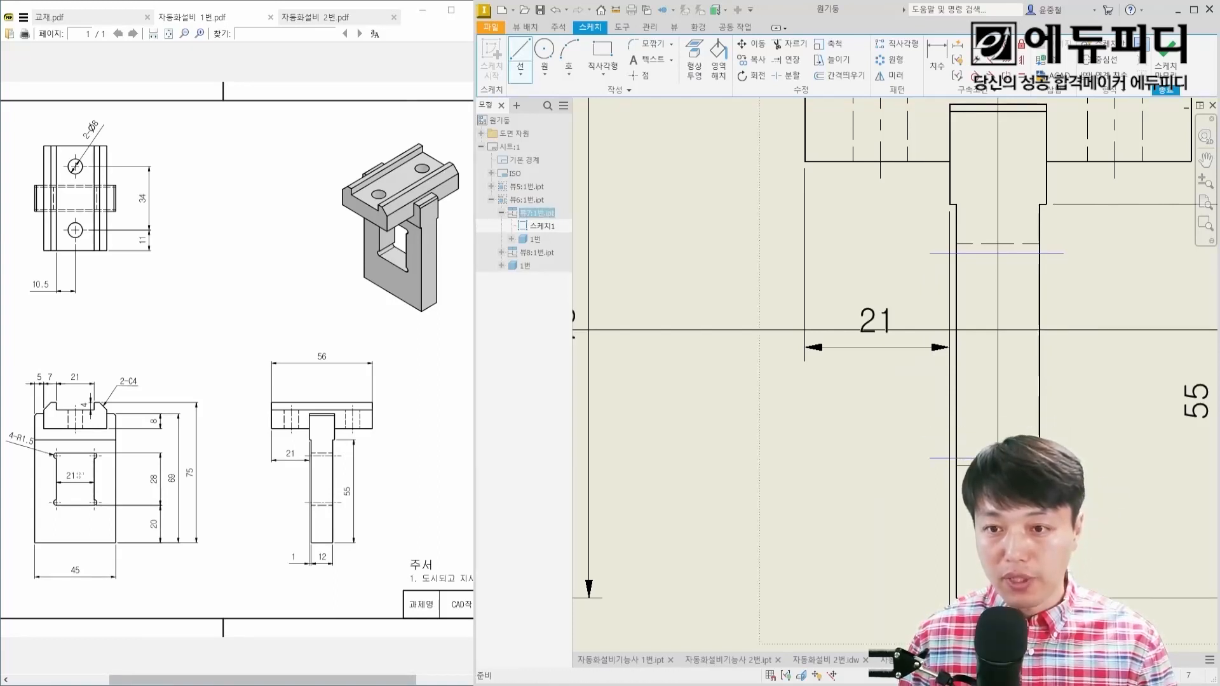
key("Escape")
Step: Dimension the lower sketch line at 1.5 mm from the window's lower hidden line
scroll(1049, 459, "up", 3)
key("d")
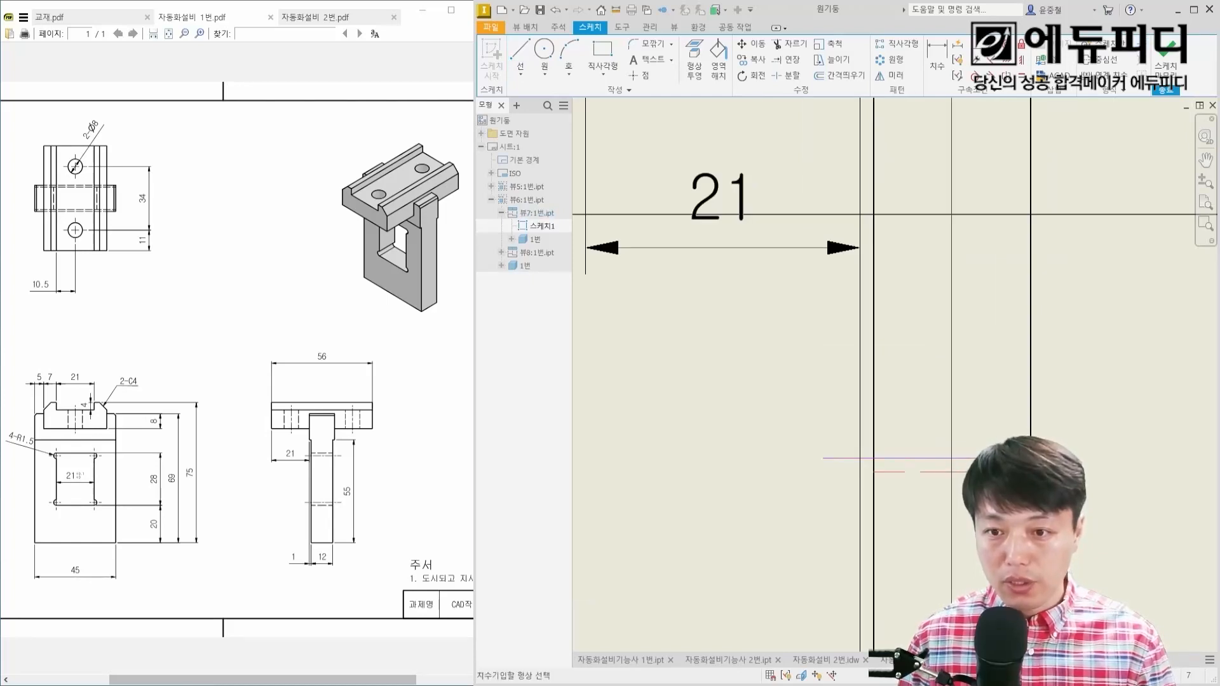
left_click(1112, 466)
type("1.5")
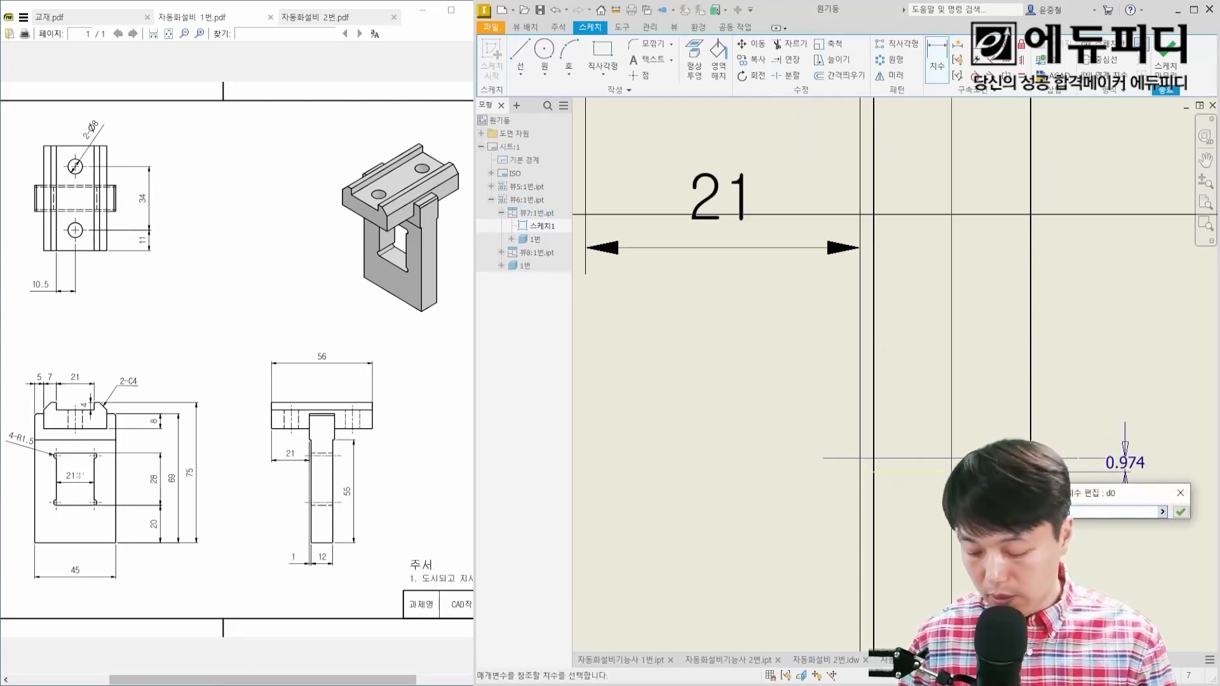
key("Return")
Step: Dimension the upper sketch line at 1.5 mm from the window's upper hidden line and finish the sketch
middle_click_drag(1085, 202, 1065, 460)
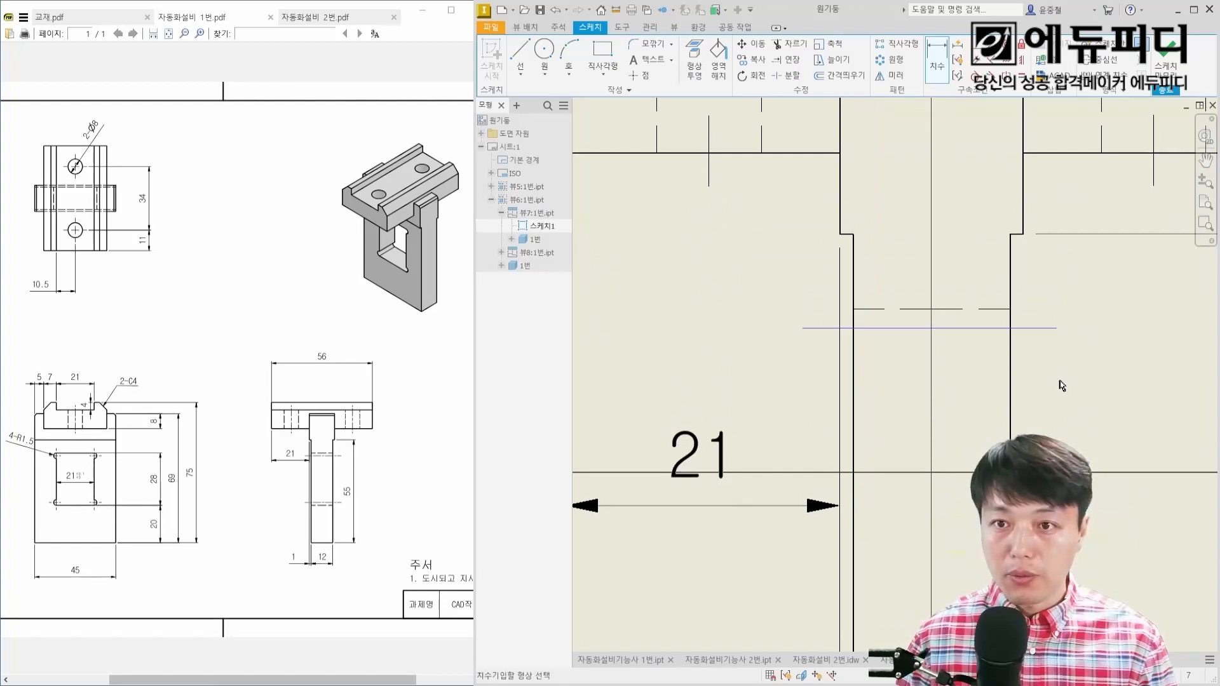
left_click(1003, 310)
left_click(999, 328)
left_click(1107, 325)
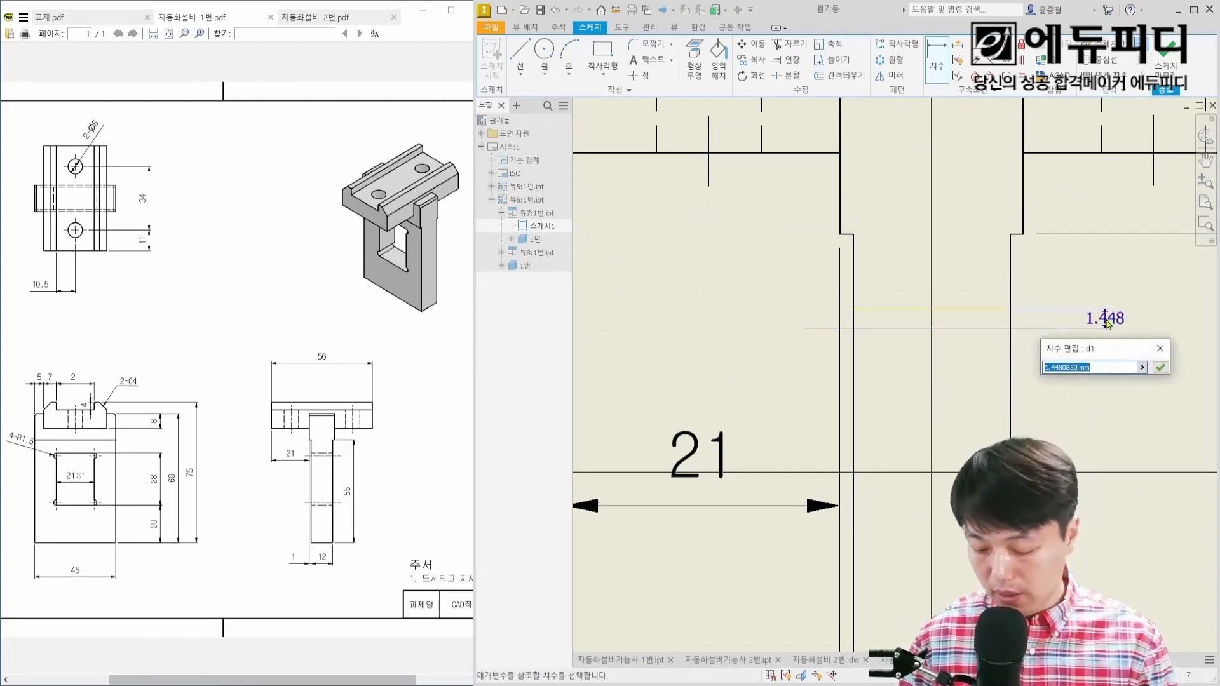
type("1.5")
key("Return")
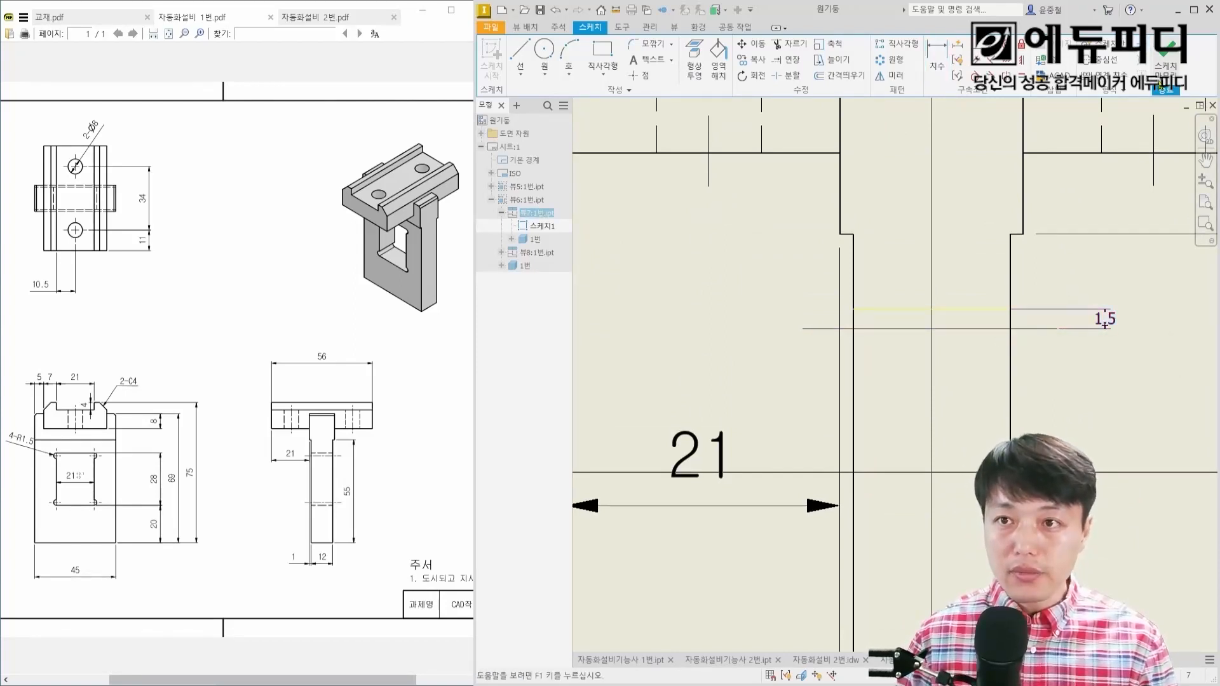
left_click(1160, 76)
Step: Set the line type of the side view's two sketch lines to 체인 (chain)
scroll(1061, 306, "down", 3)
middle_click_drag(1052, 380, 1046, 307)
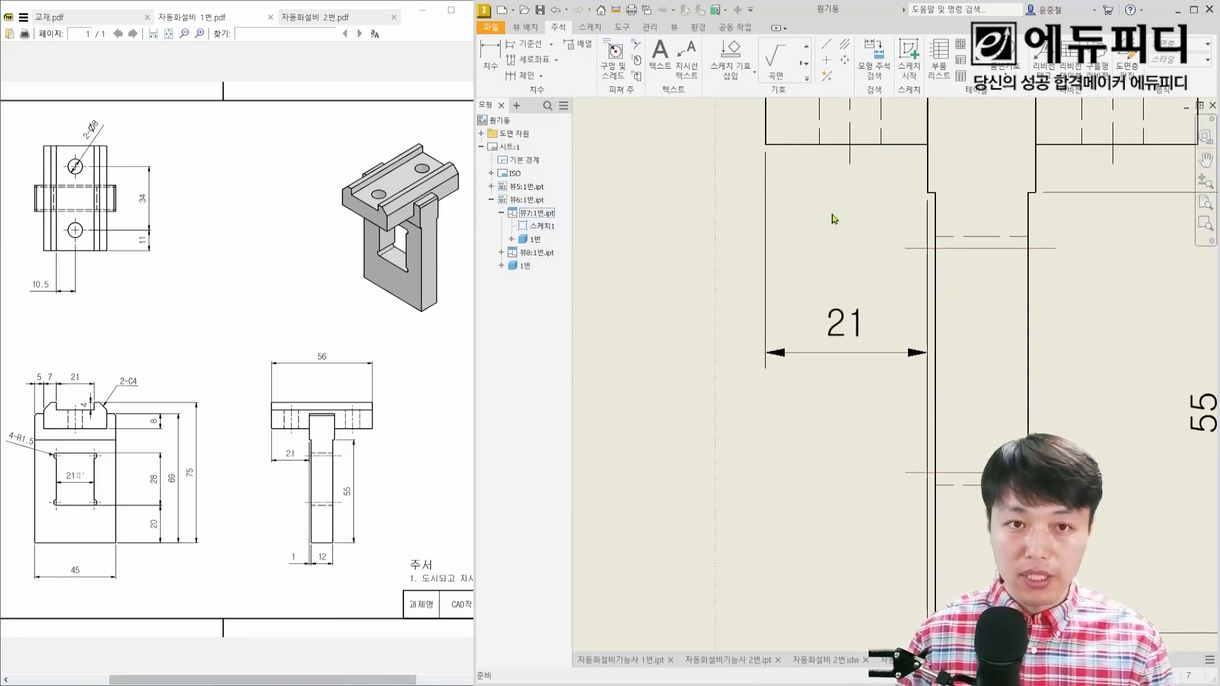
scroll(833, 272, "down", 2)
scroll(932, 274, "up", 2)
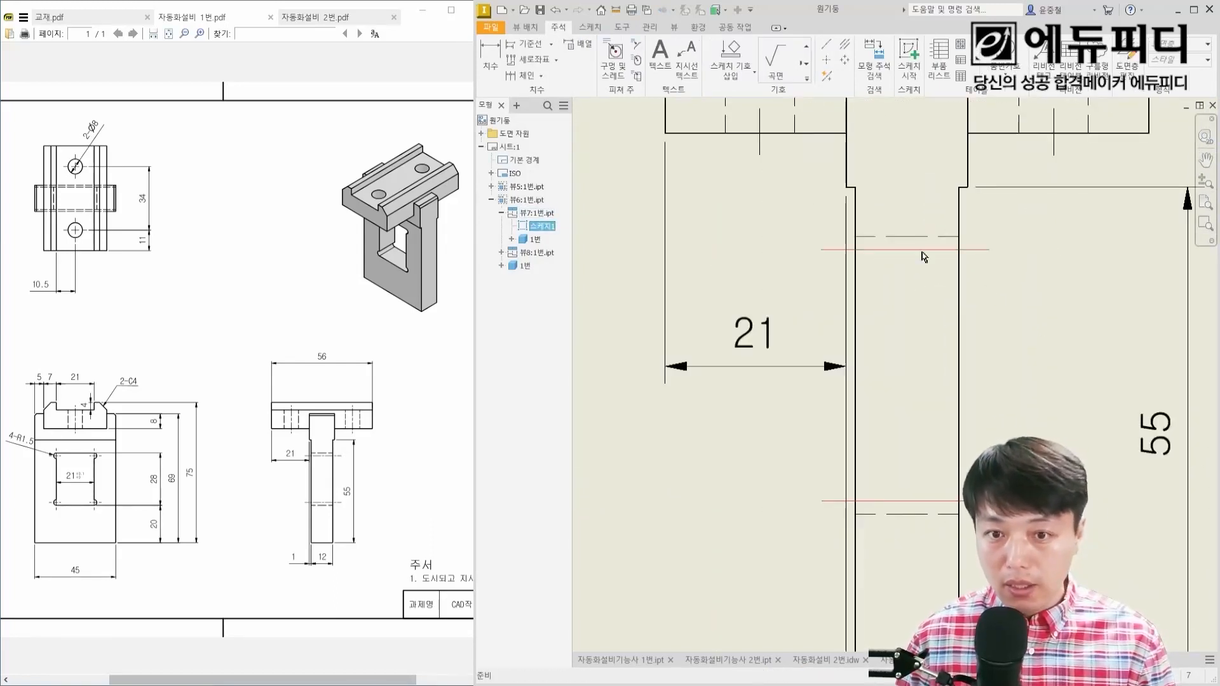
double_click(922, 252)
key("ctrl+z")
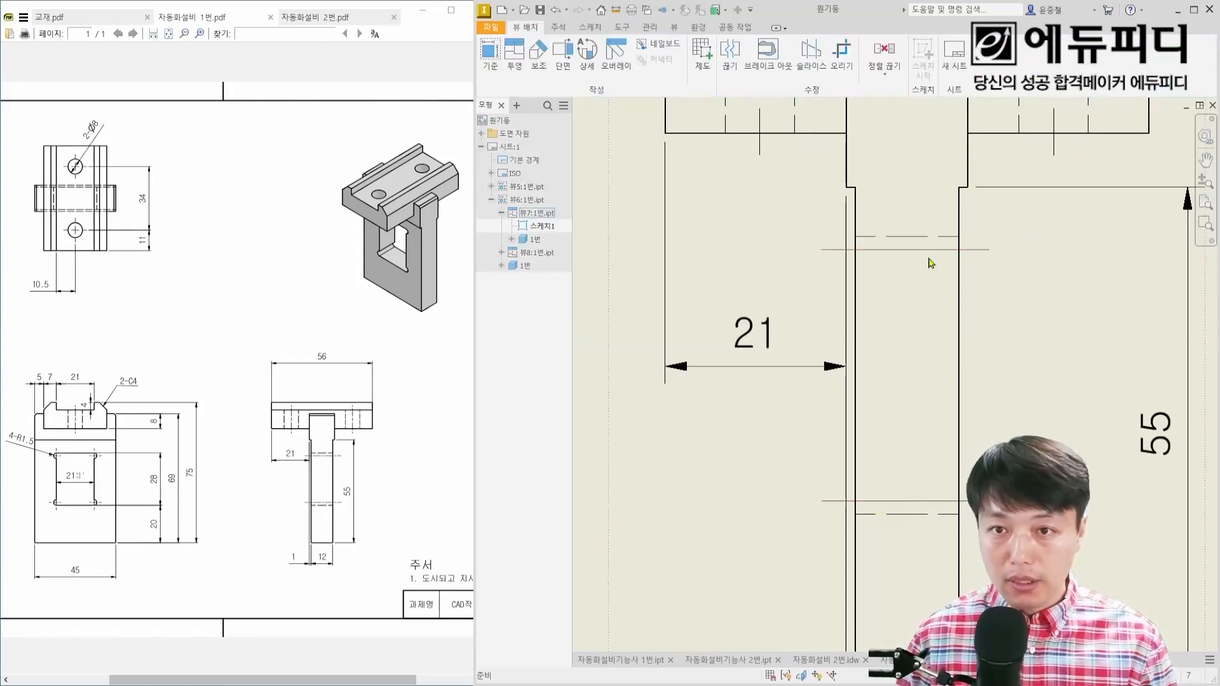
right_click(929, 254)
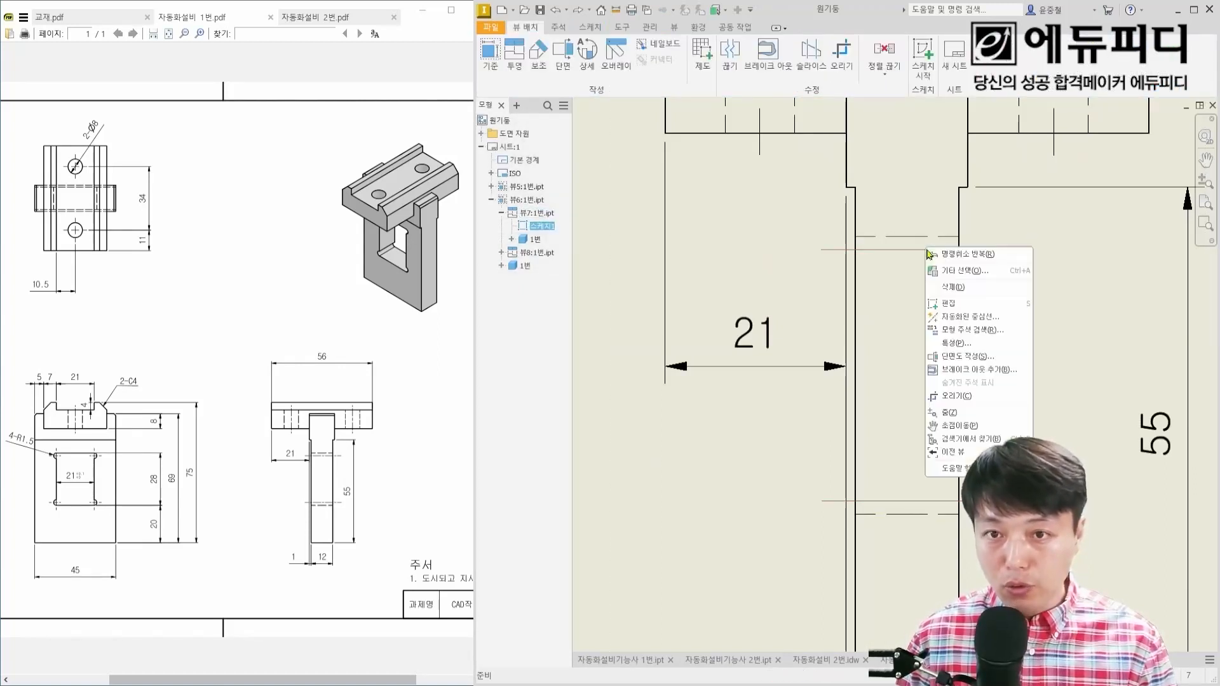
left_click(950, 348)
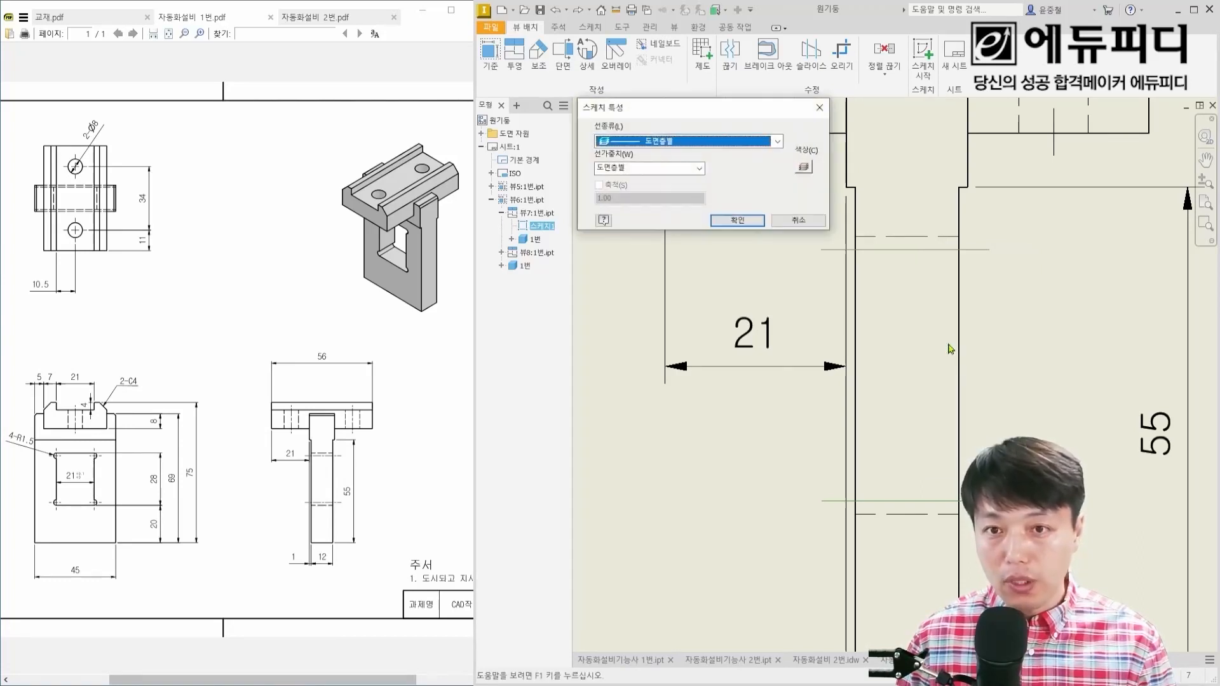
left_click_drag(769, 114, 820, 232)
left_click(757, 254)
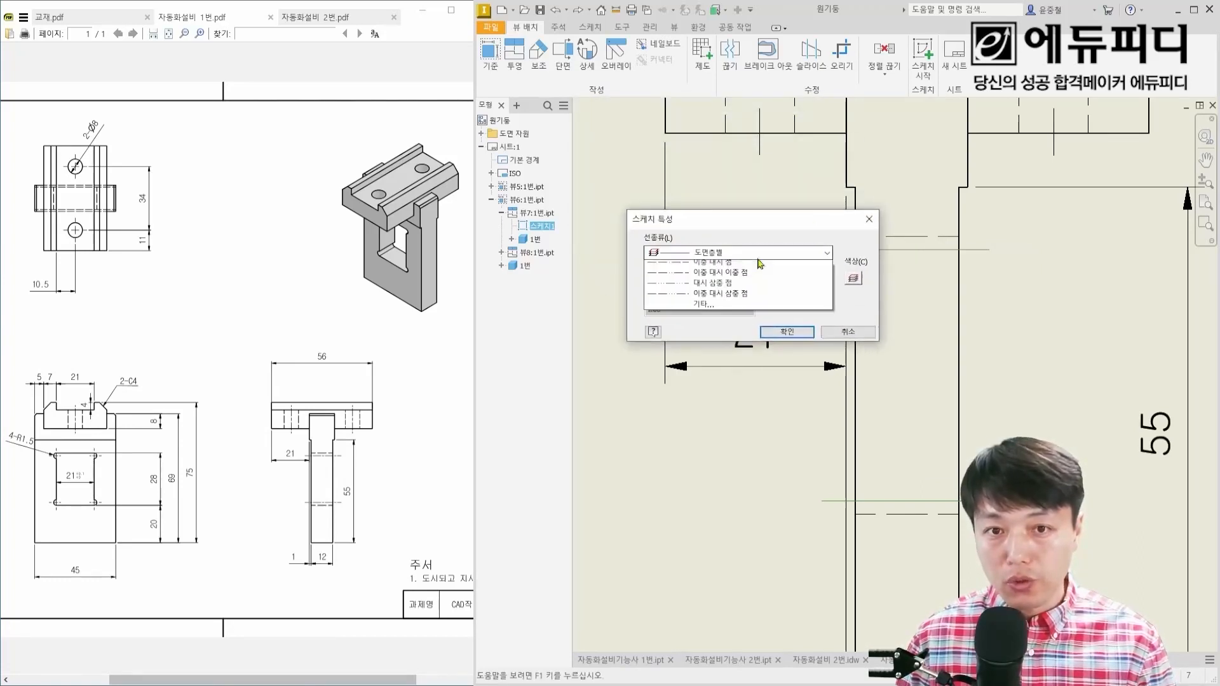
left_click(715, 350)
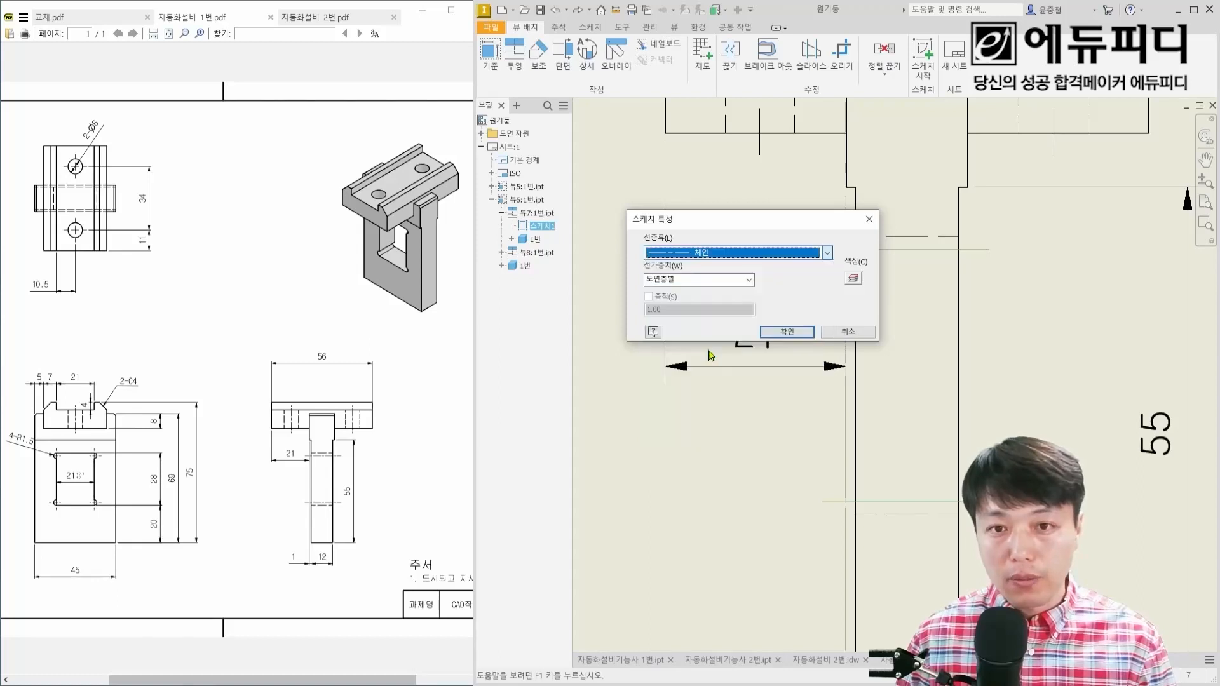
left_click(787, 331)
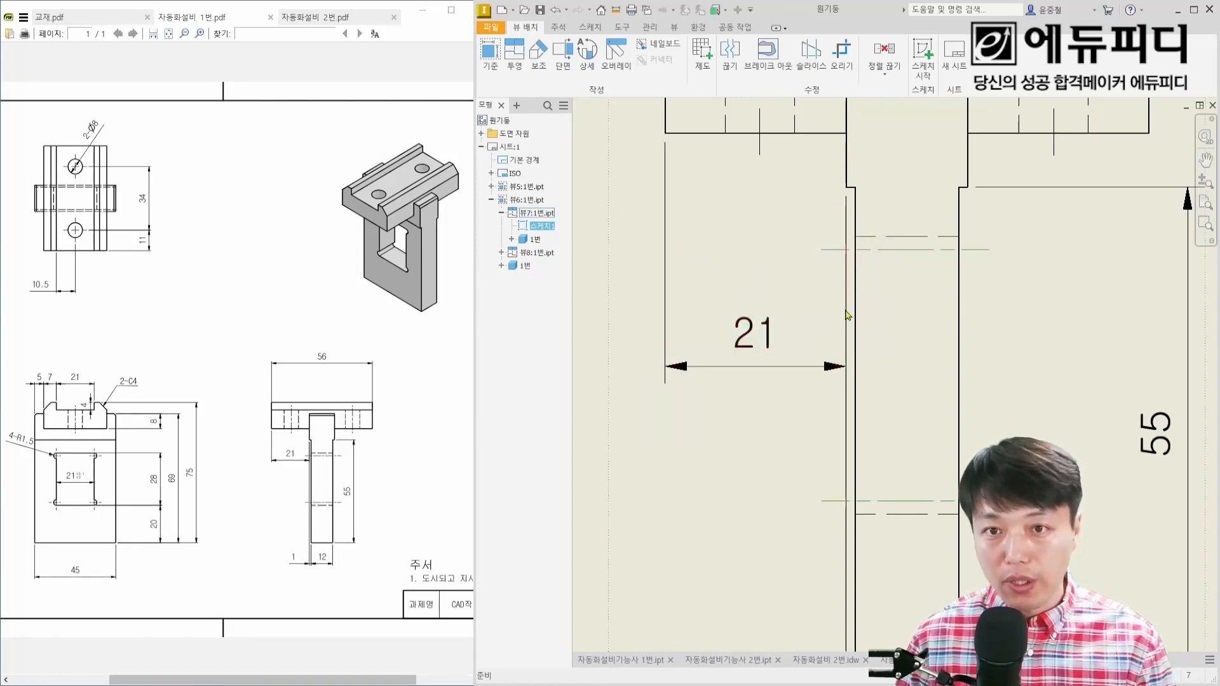
Step: Hide the two outermost vertical hidden lines of the window's corner reliefs in the top view
scroll(918, 331, "down", 3)
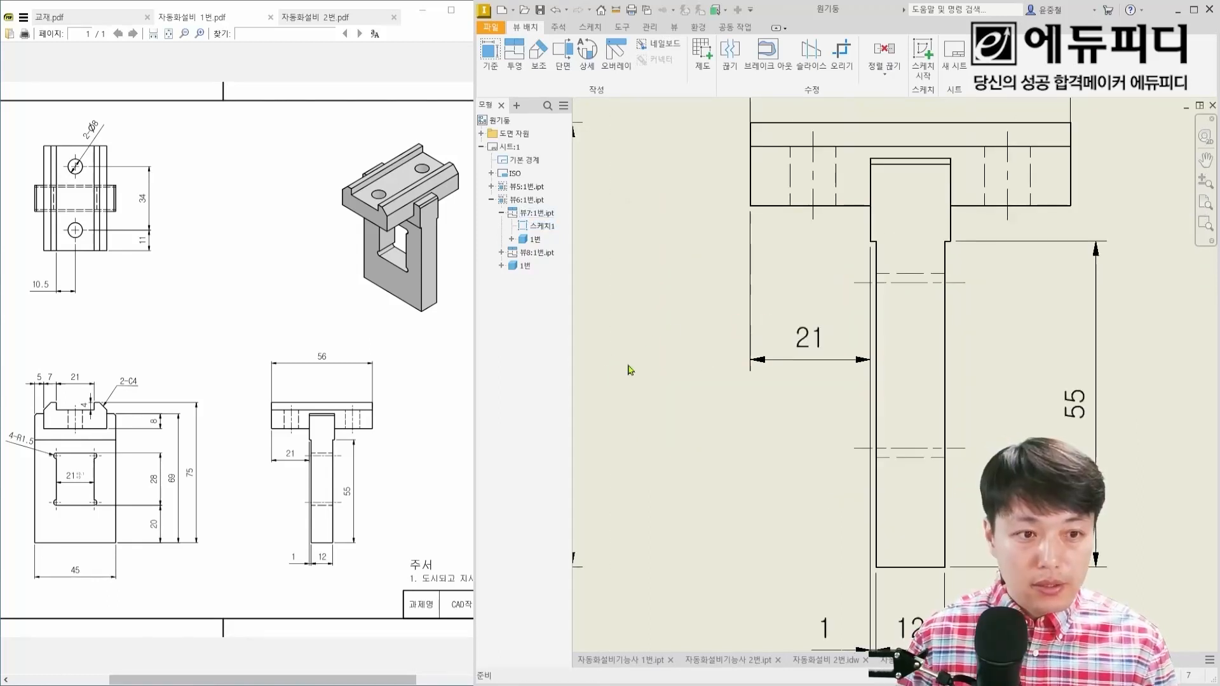
scroll(633, 371, "down", 4)
mouse_move(677, 372)
middle_mouse_down()
mouse_move(766, 467)
mouse_move(850, 433)
middle_mouse_up()
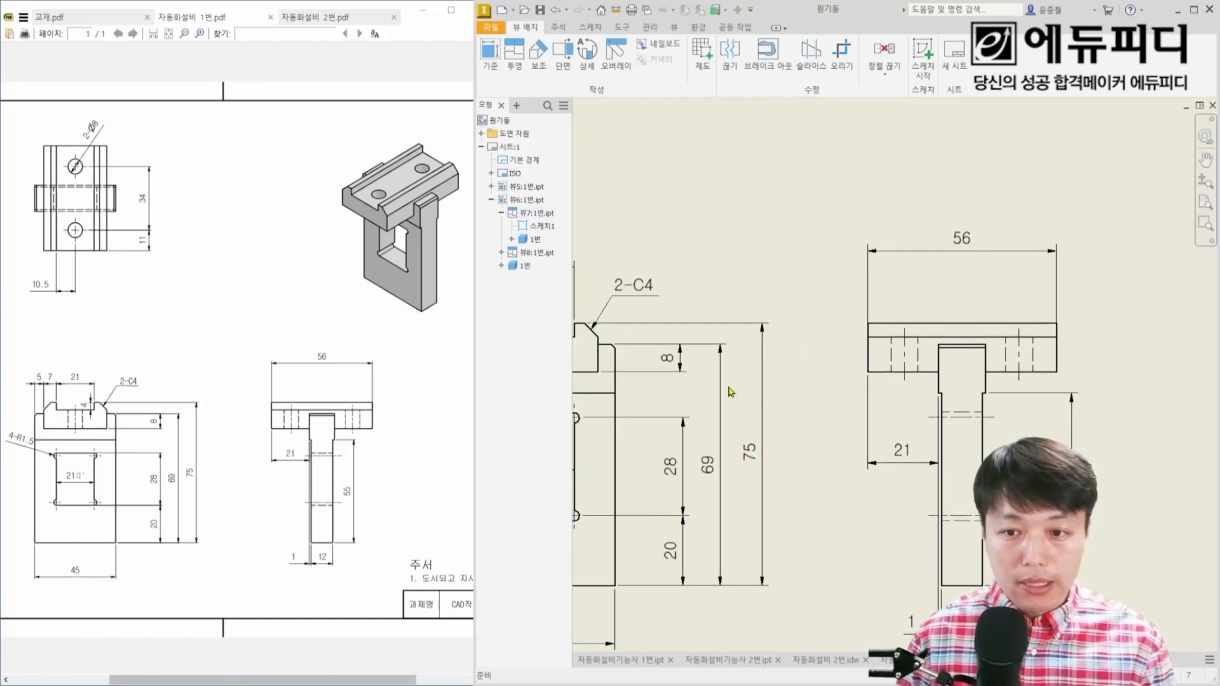
middle_click_drag(718, 384, 874, 497)
middle_click_drag(803, 399, 862, 503)
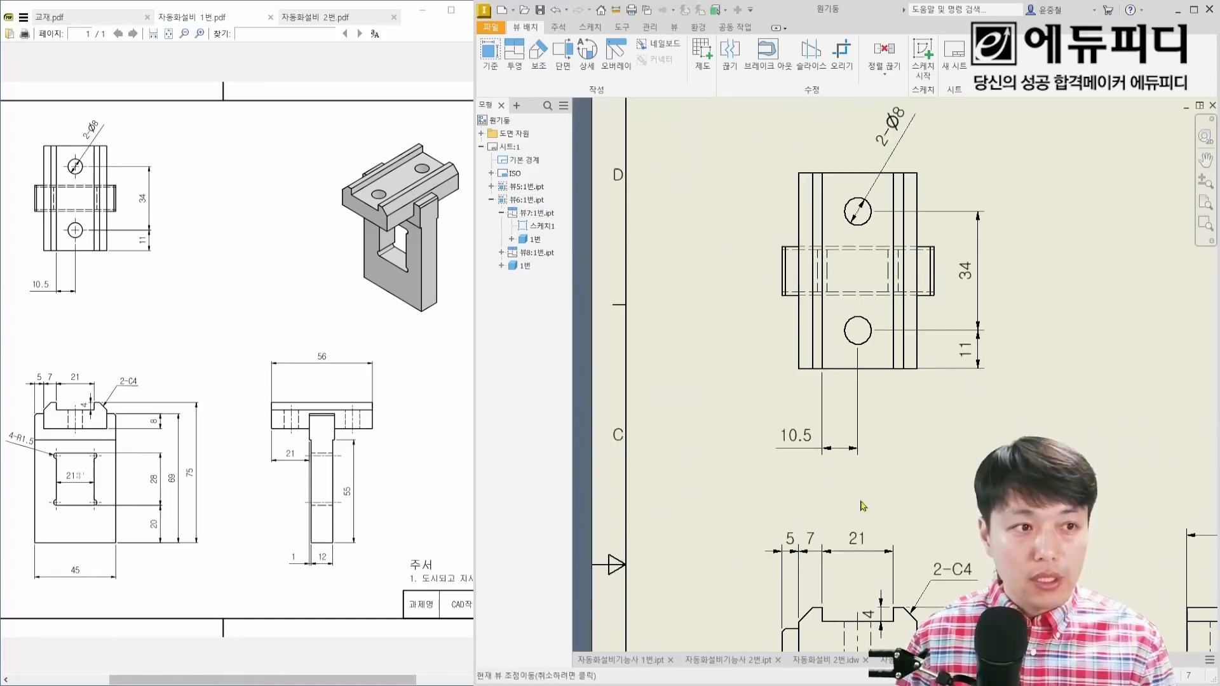
scroll(826, 272, "up", 5)
right_click(785, 249)
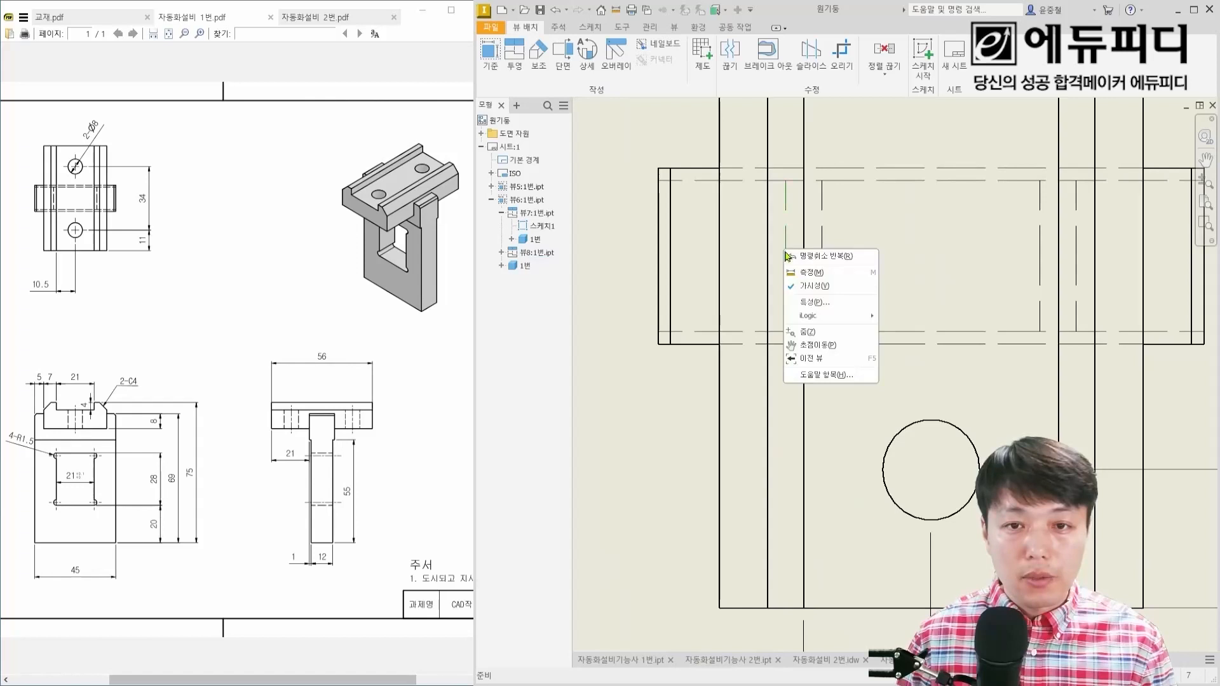
left_click(820, 289)
right_click(1078, 256)
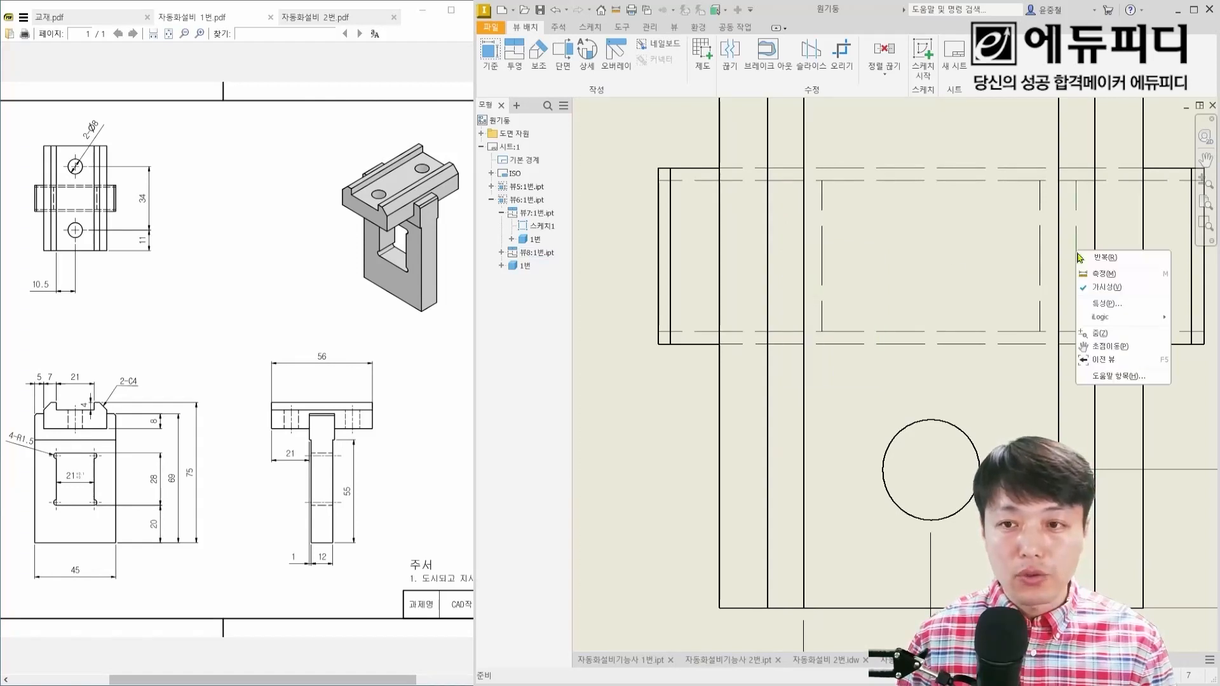
left_click(1103, 291)
Step: Add center marks to both 8 mm holes in the top view
scroll(1008, 322, "up", 2)
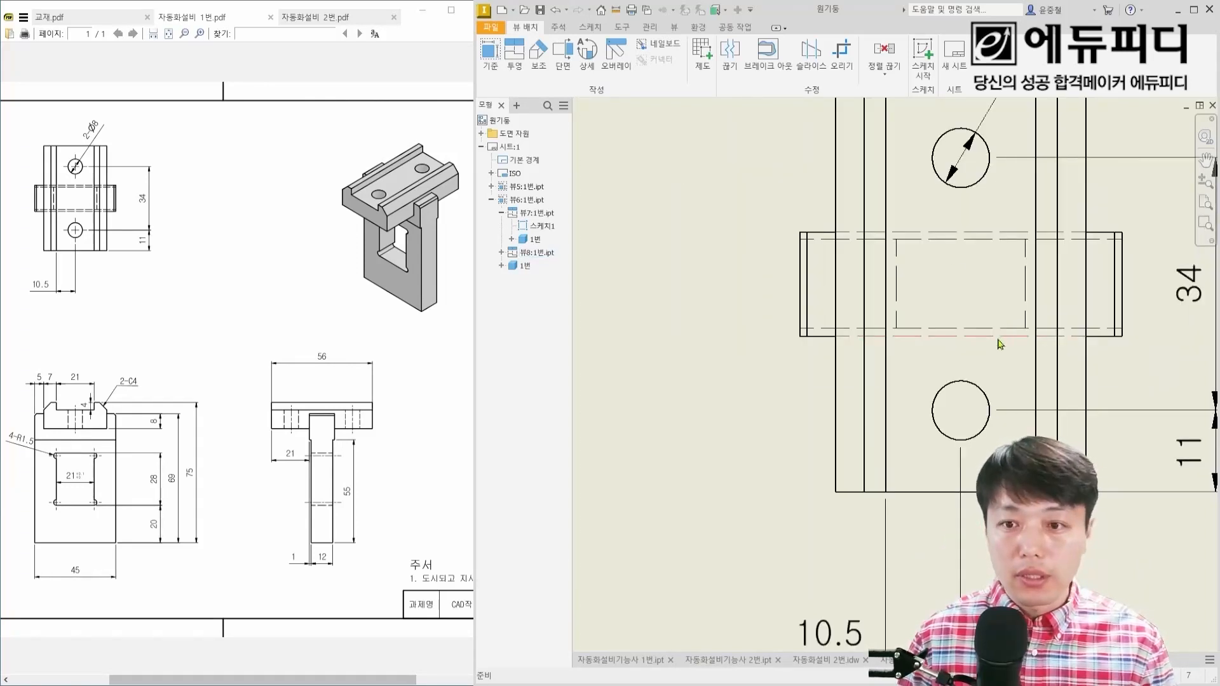
scroll(1001, 346, "down", 1)
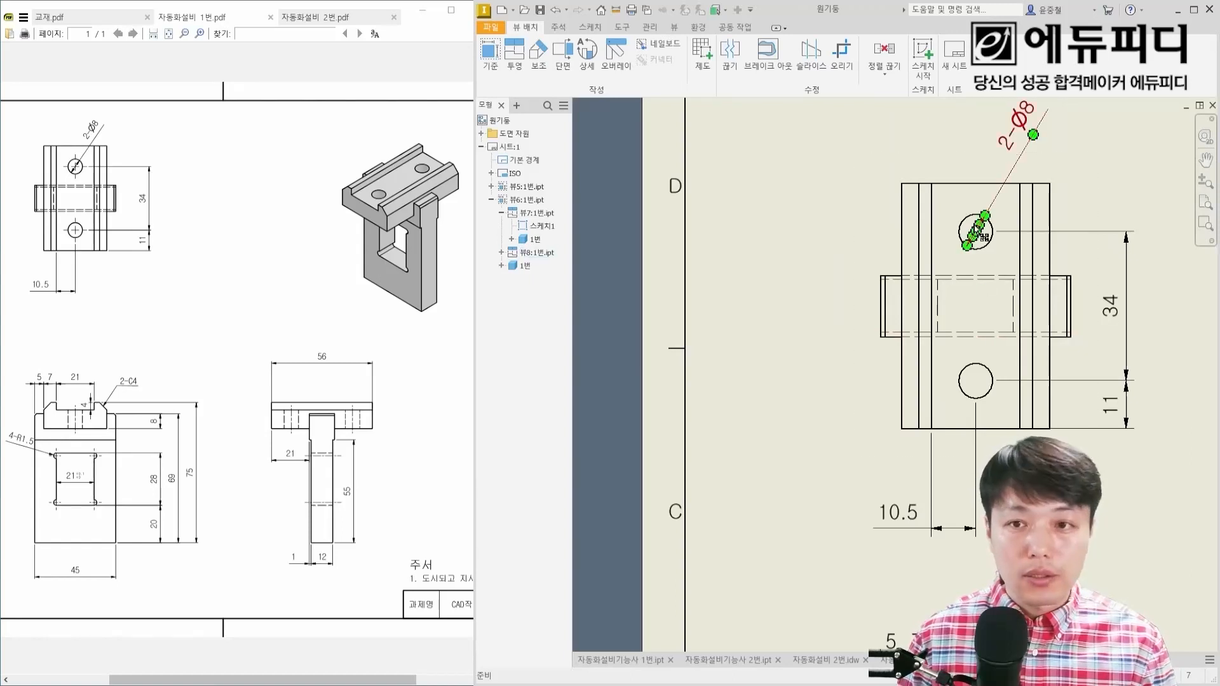
left_click(558, 27)
left_click(826, 59)
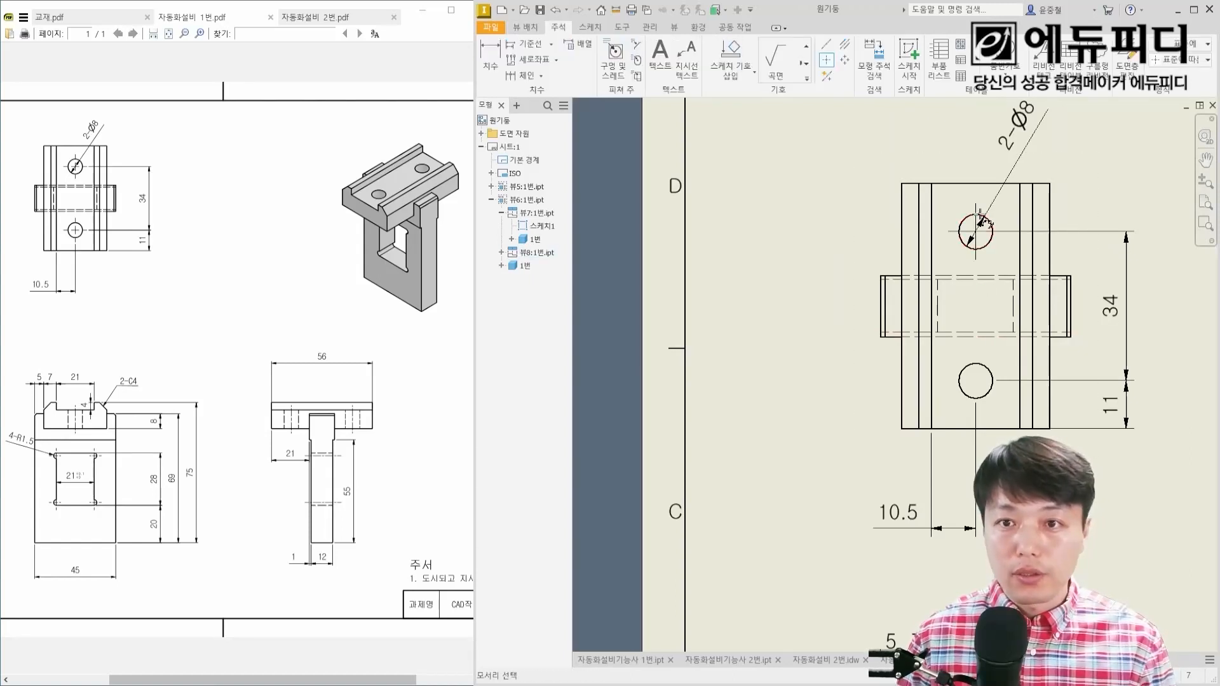
left_click(982, 216)
left_click(989, 393)
key("Escape")
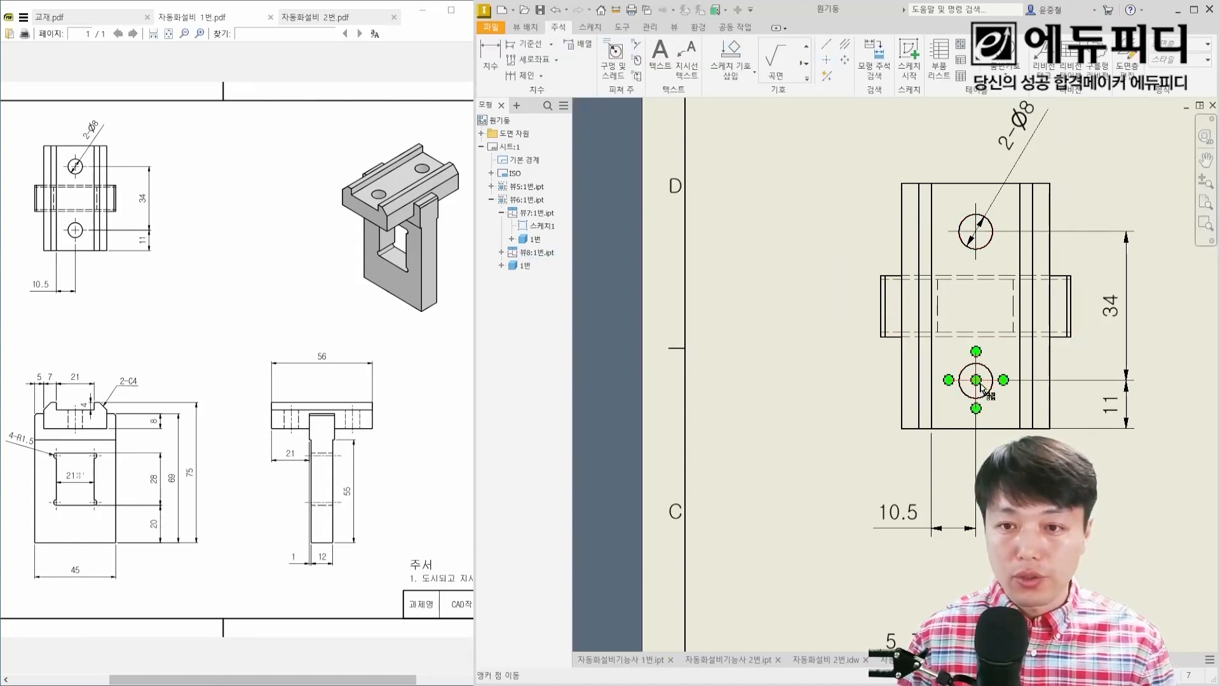
Step: Change the layer assigned to both hole center marks in the top view
scroll(974, 218, "up", 2)
left_click(958, 246)
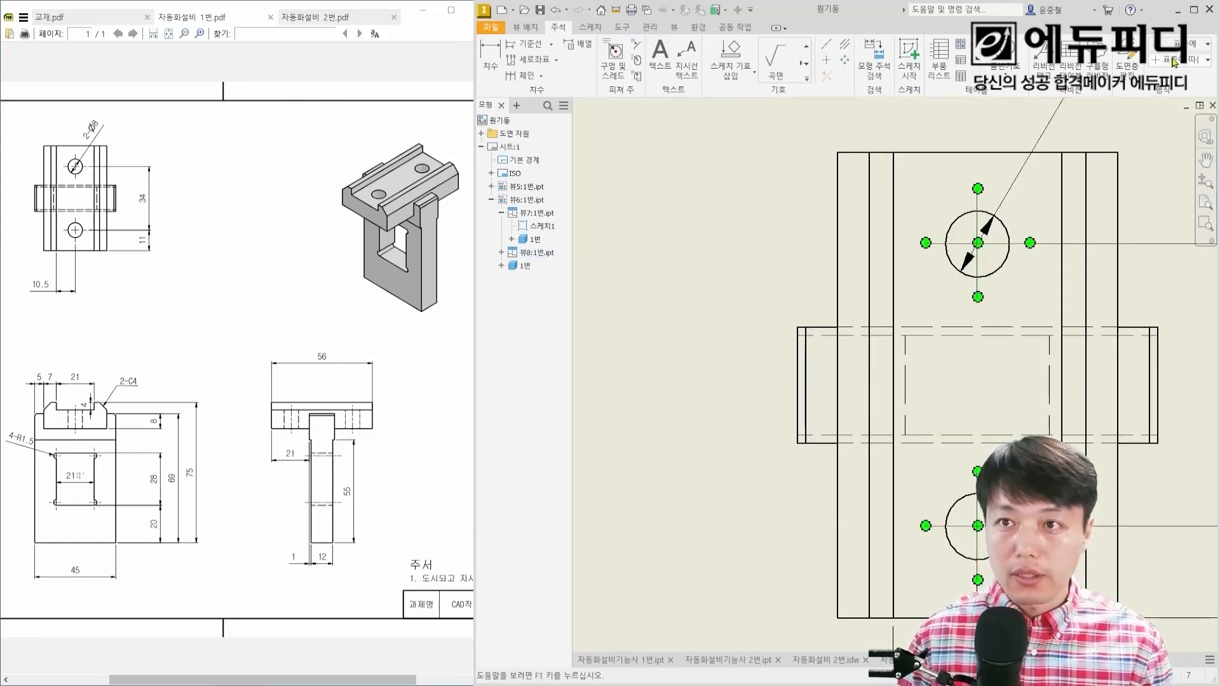
left_click(1189, 43)
left_click(1150, 81)
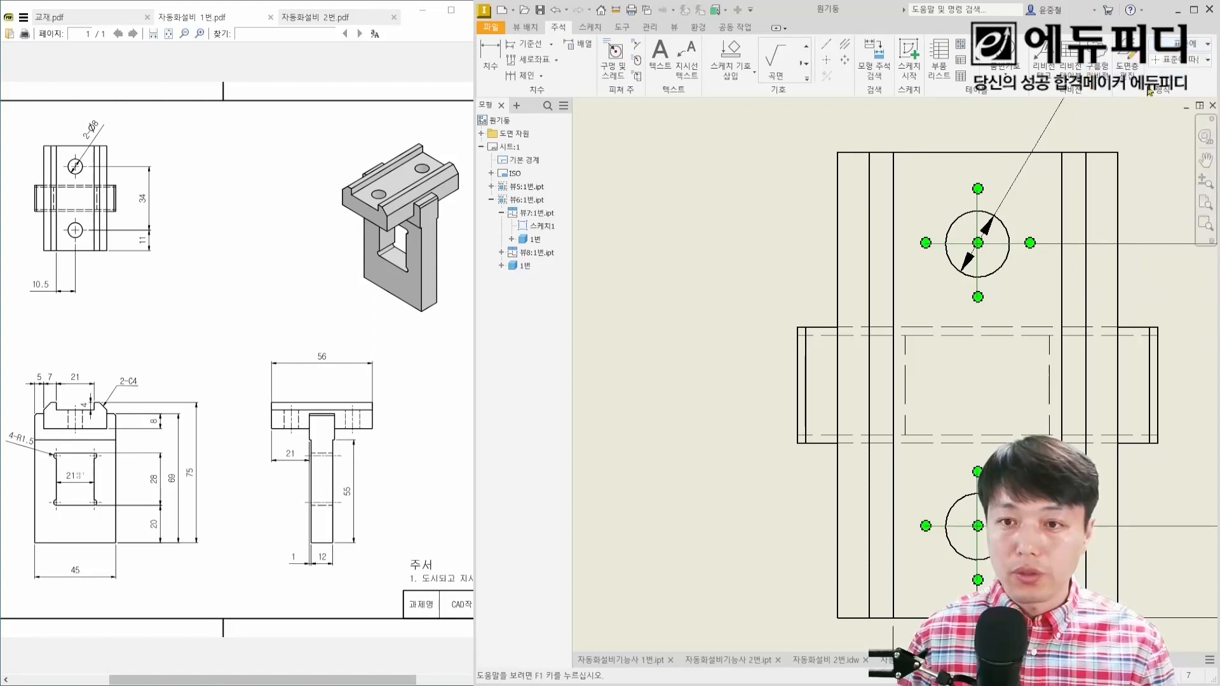
left_click(1033, 290)
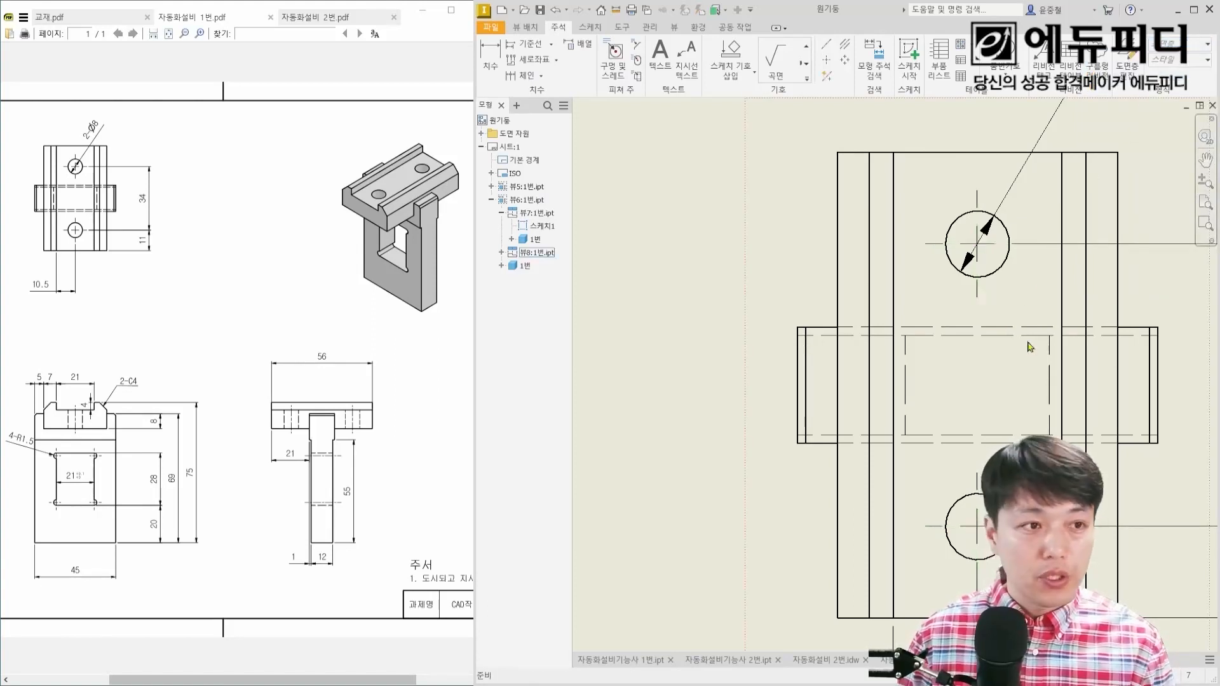
Step: Move the side view horizontally farther away from the front view on the sheet
scroll(939, 357, "down", 2)
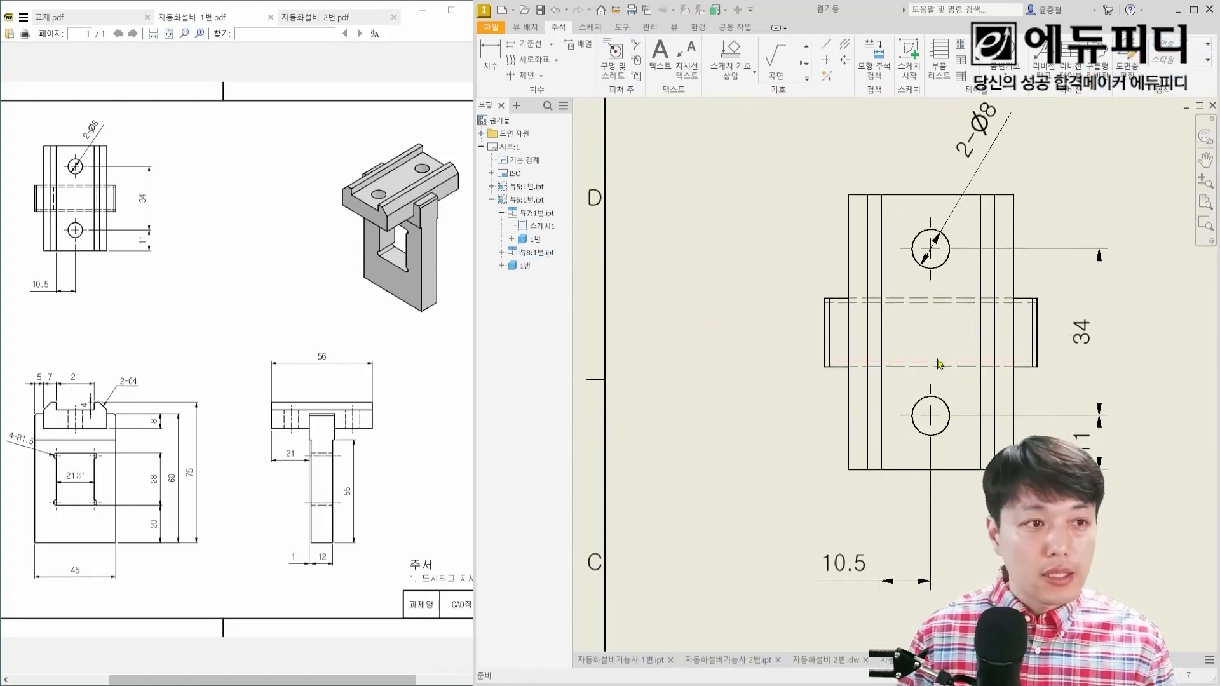
scroll(999, 415, "down", 2)
scroll(919, 317, "down", 2)
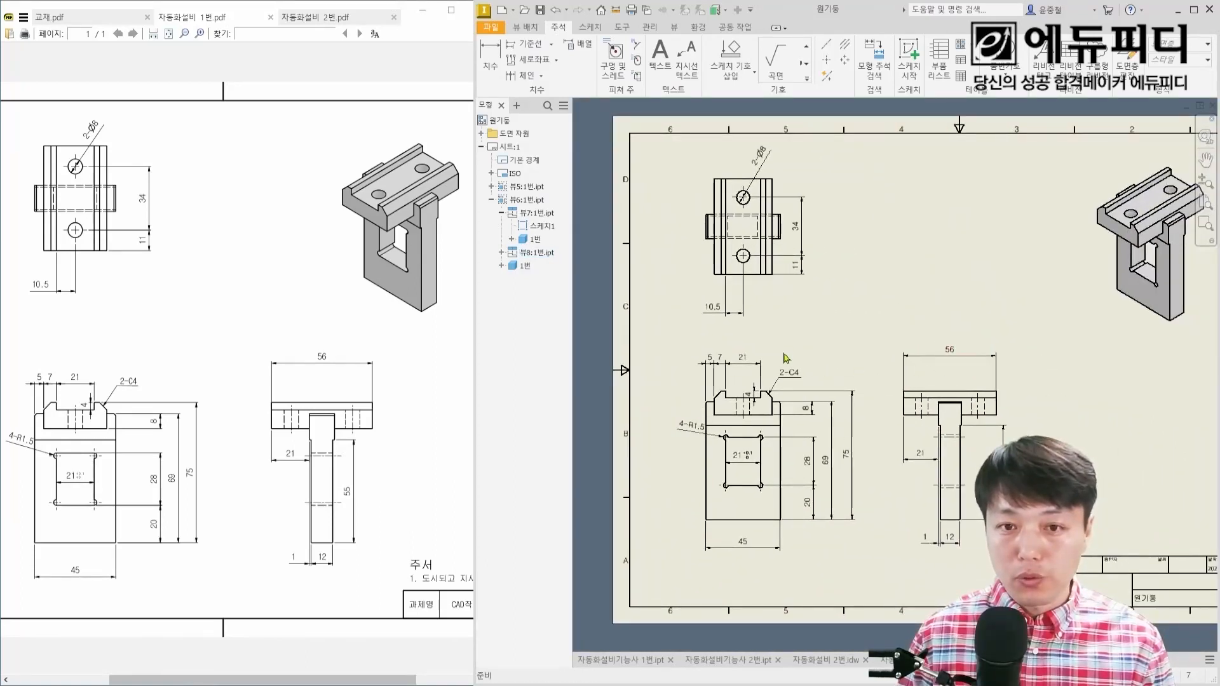
left_click_drag(1002, 384, 1060, 385)
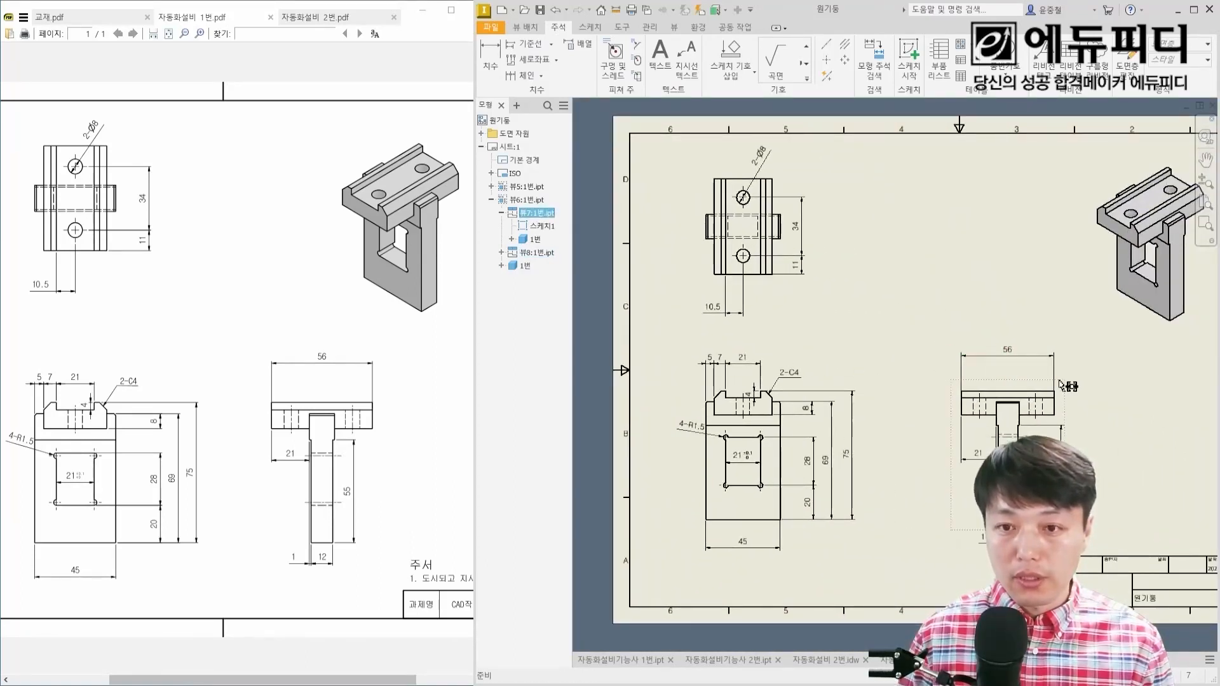
Step: Switch to the reference PDF and examine the full sheet's border marks, candidate table, note and title block
left_click(299, 322)
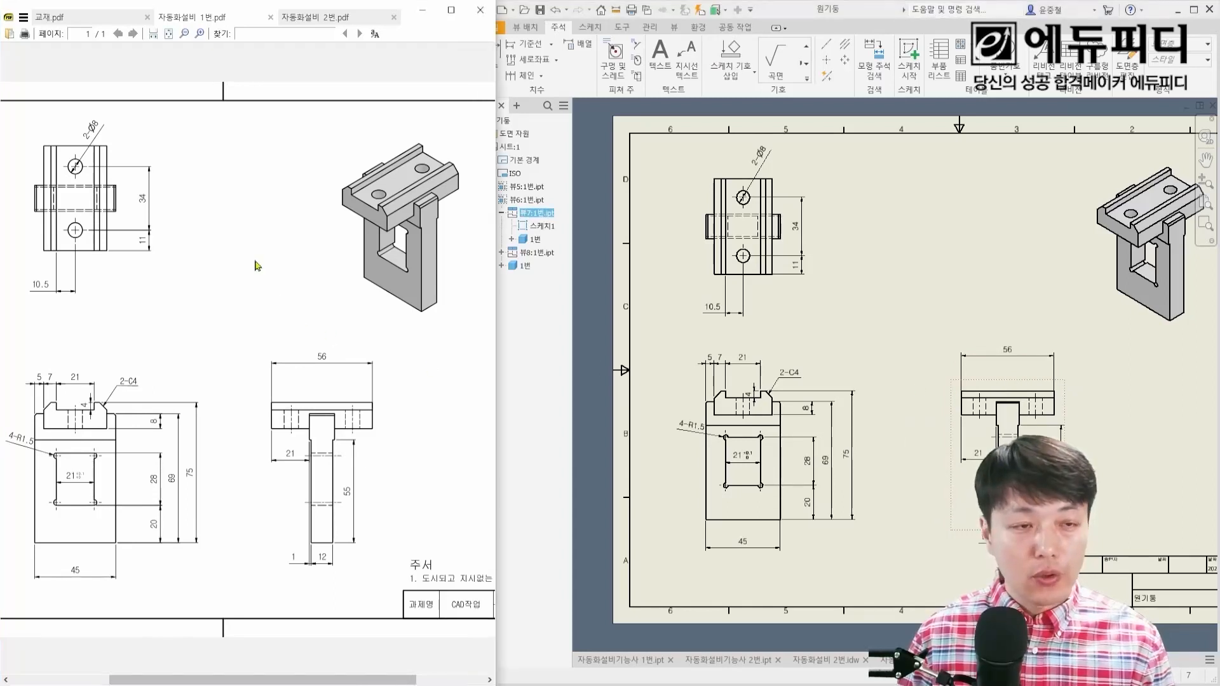
scroll(256, 263, "down", 2, "ctrl")
key("ctrl+2")
left_click_drag(75, 186, 1, 241, "ctrl")
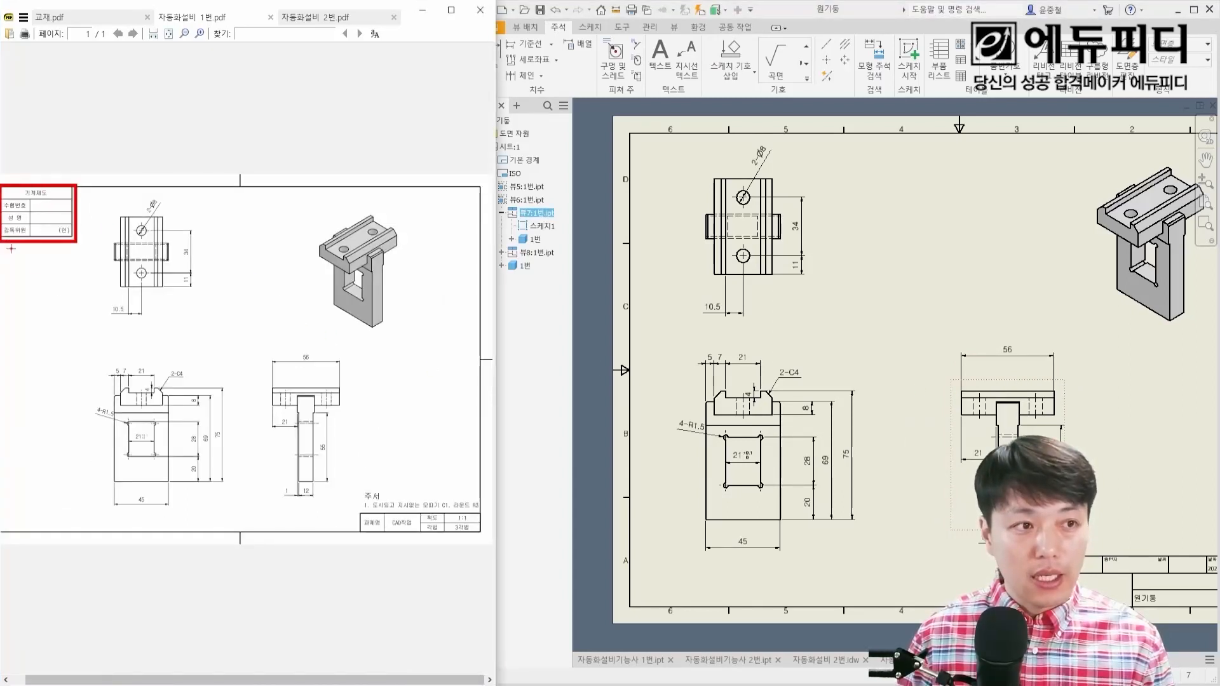
left_click_drag(355, 497, 481, 538, "ctrl")
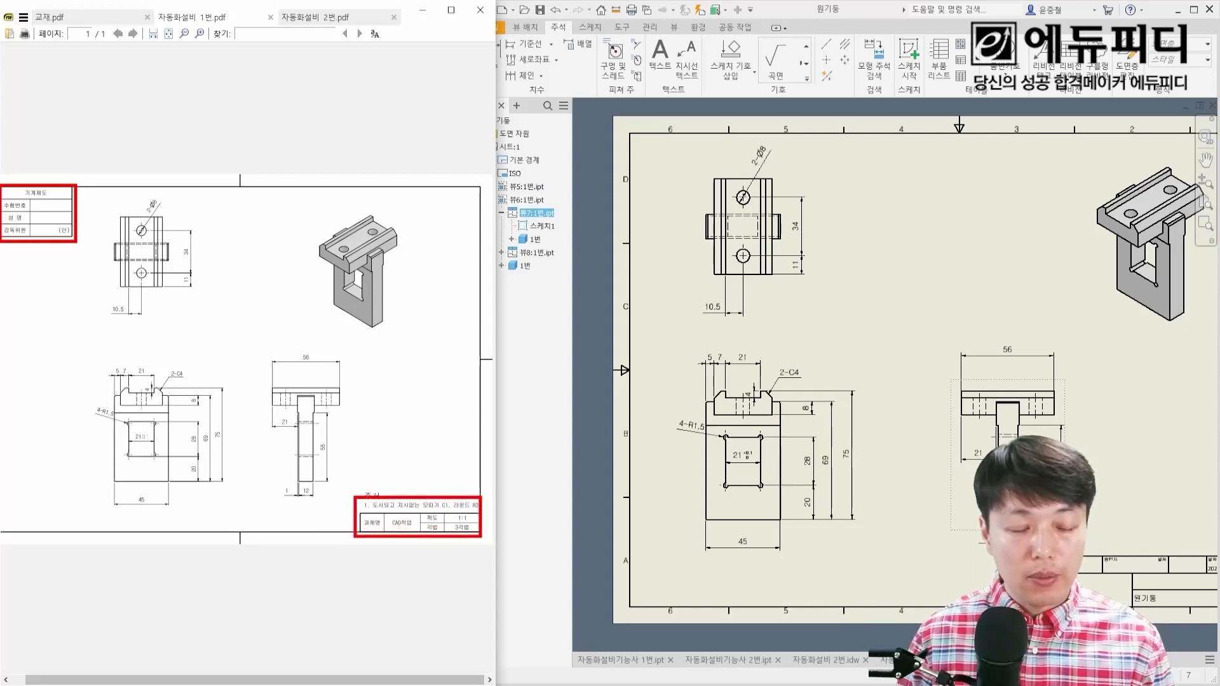
left_click_drag(486, 374, 496, 359)
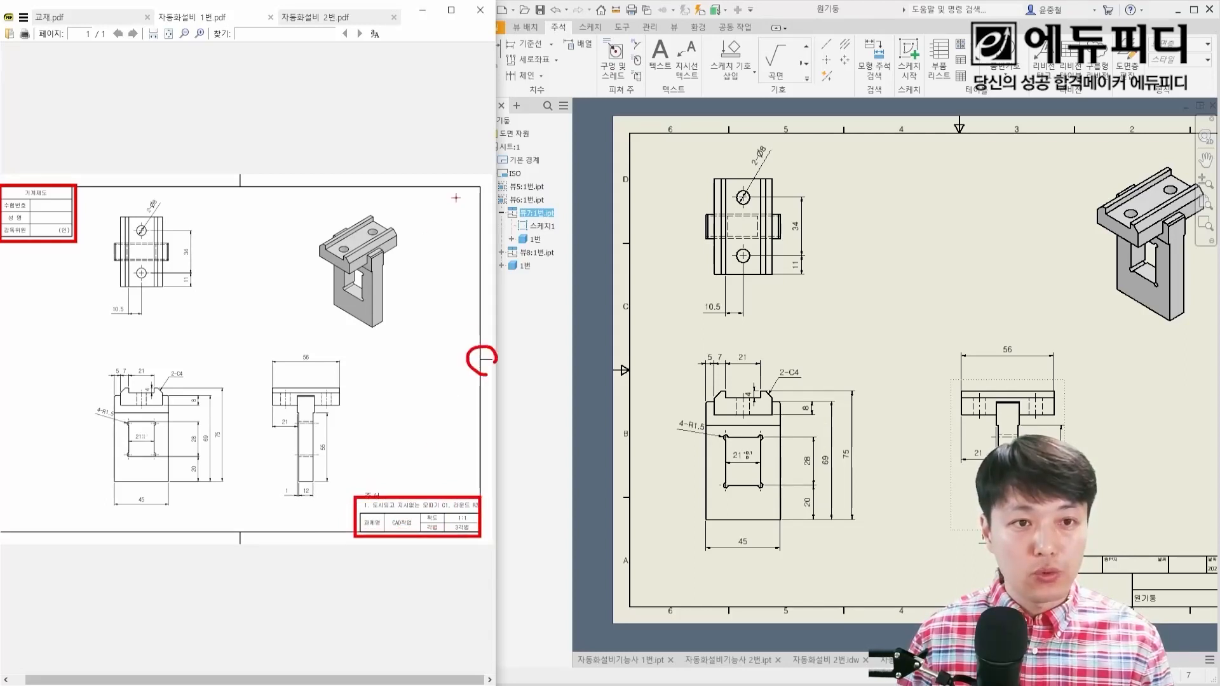